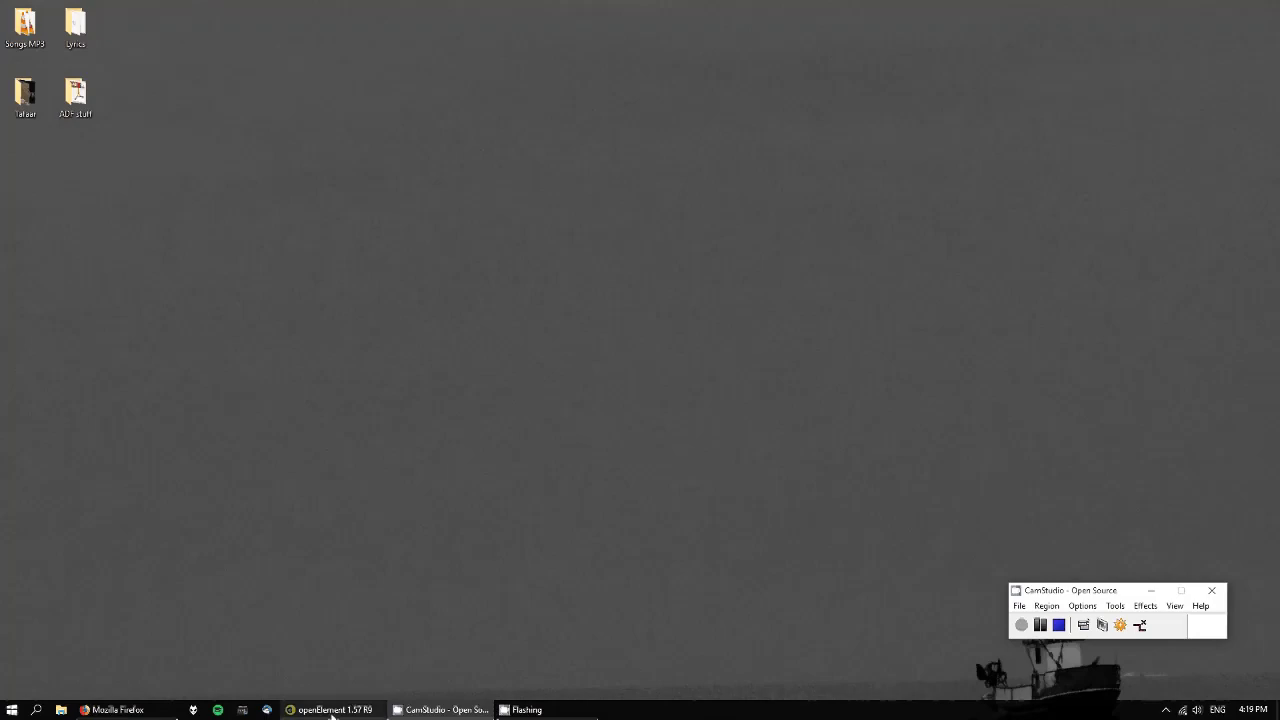
# Step: Preview the Kitten and Pup site in the browser, check the About, Gallery and Home links, and return to the openElement editor
pyautogui.click(332, 711)
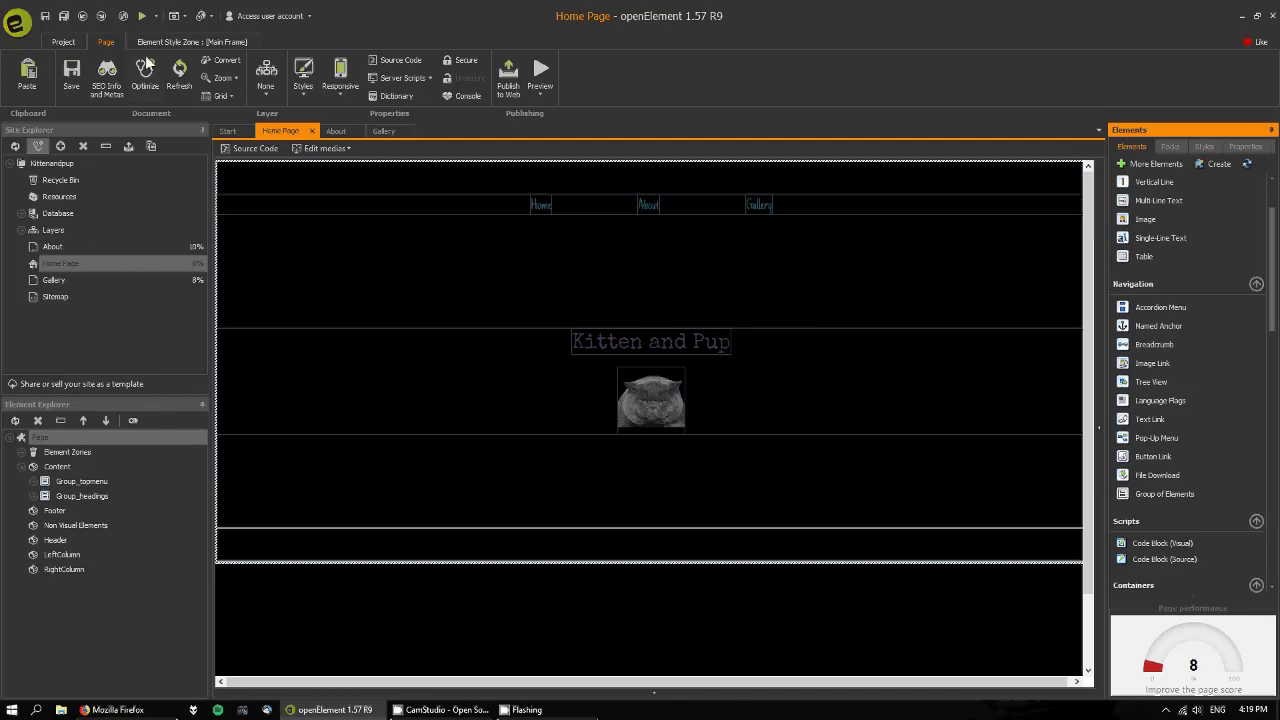
pyautogui.click(143, 17)
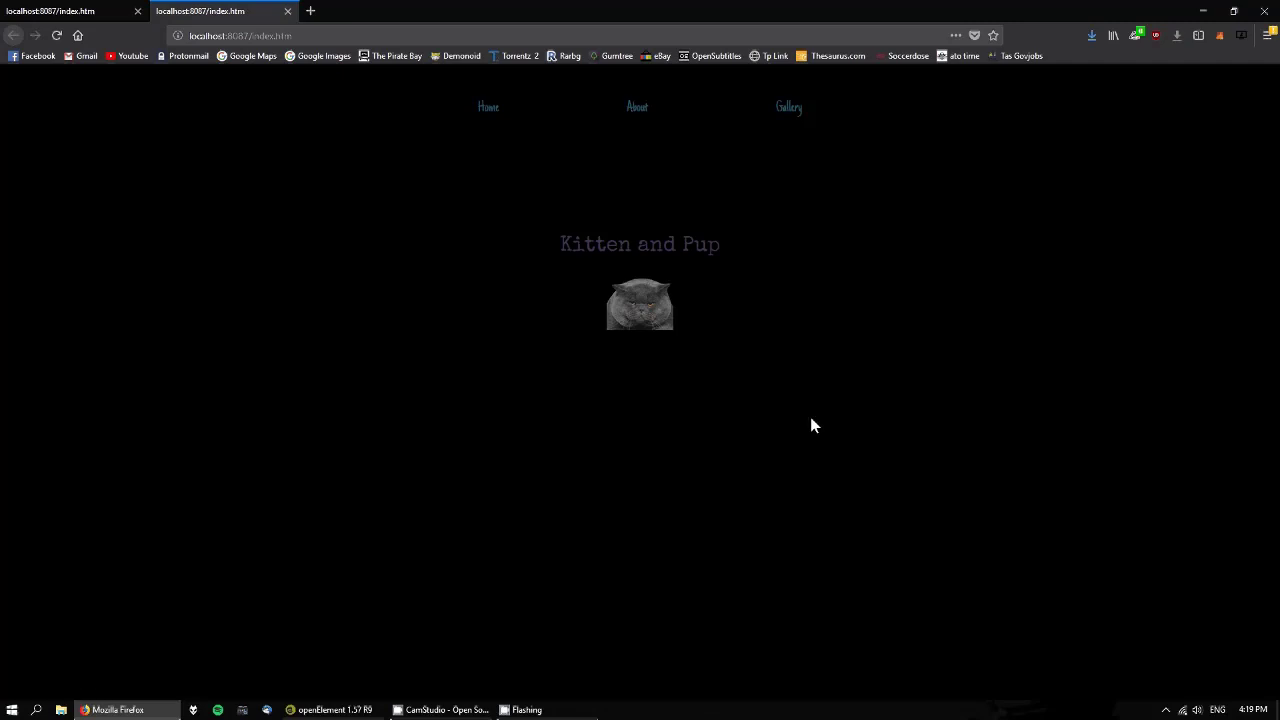
pyautogui.click(637, 107)
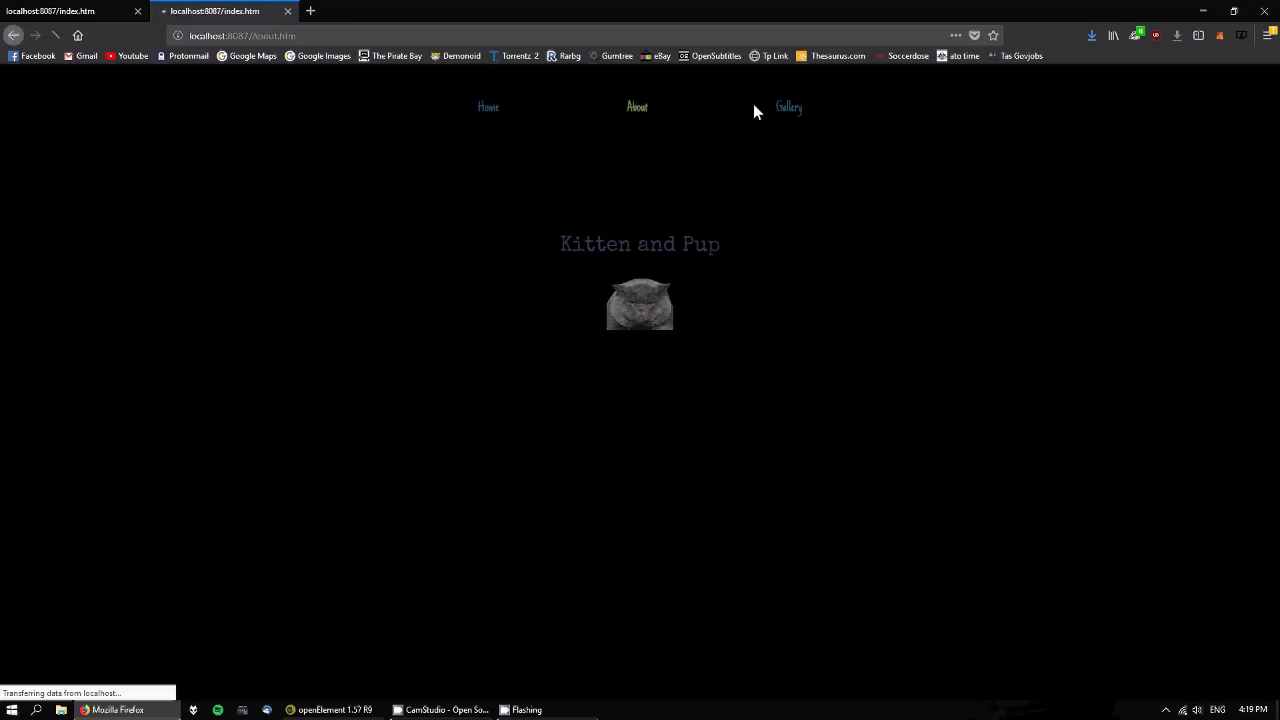
pyautogui.click(785, 112)
pyautogui.click(486, 110)
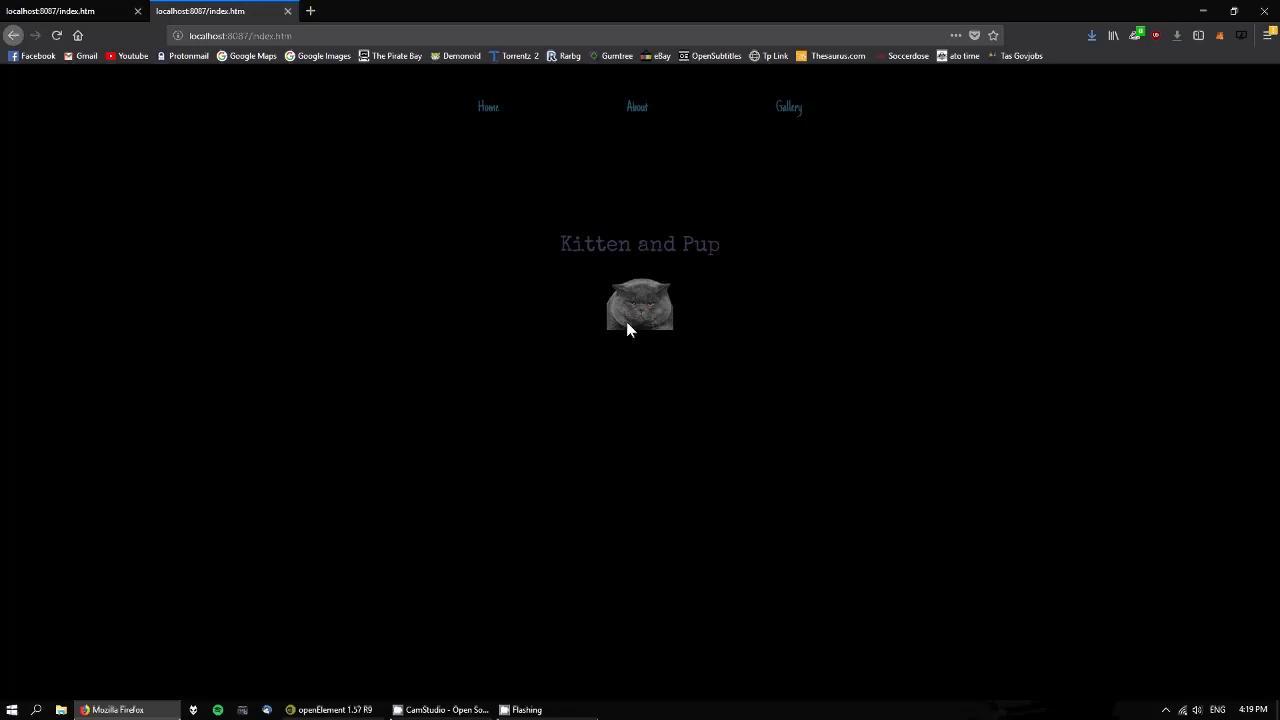
pyautogui.click(288, 11)
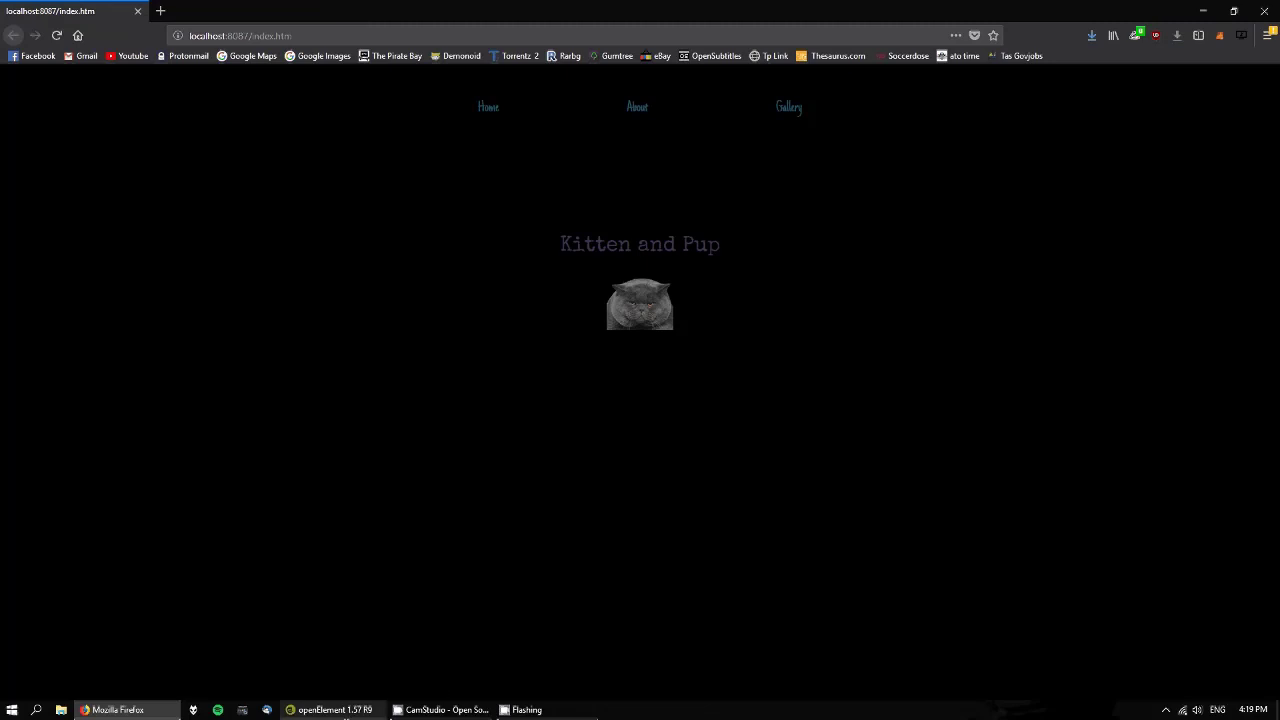
pyautogui.click(330, 709)
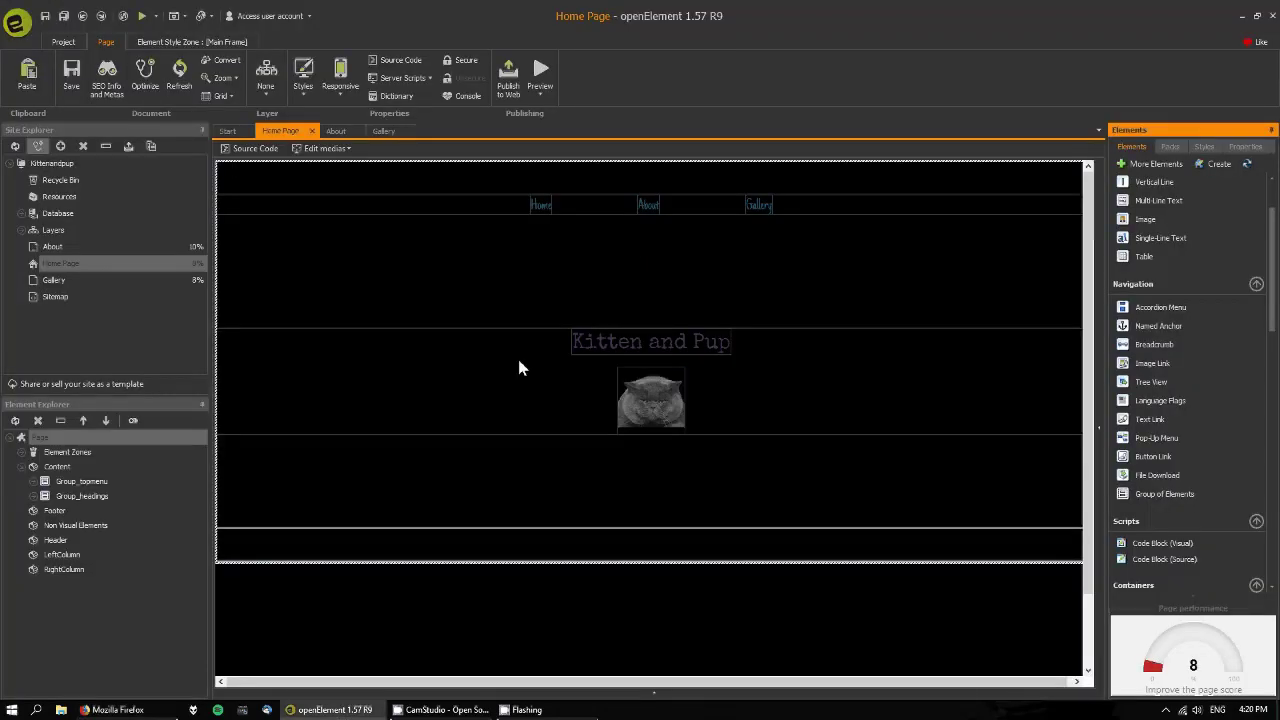
pyautogui.click(116, 709)
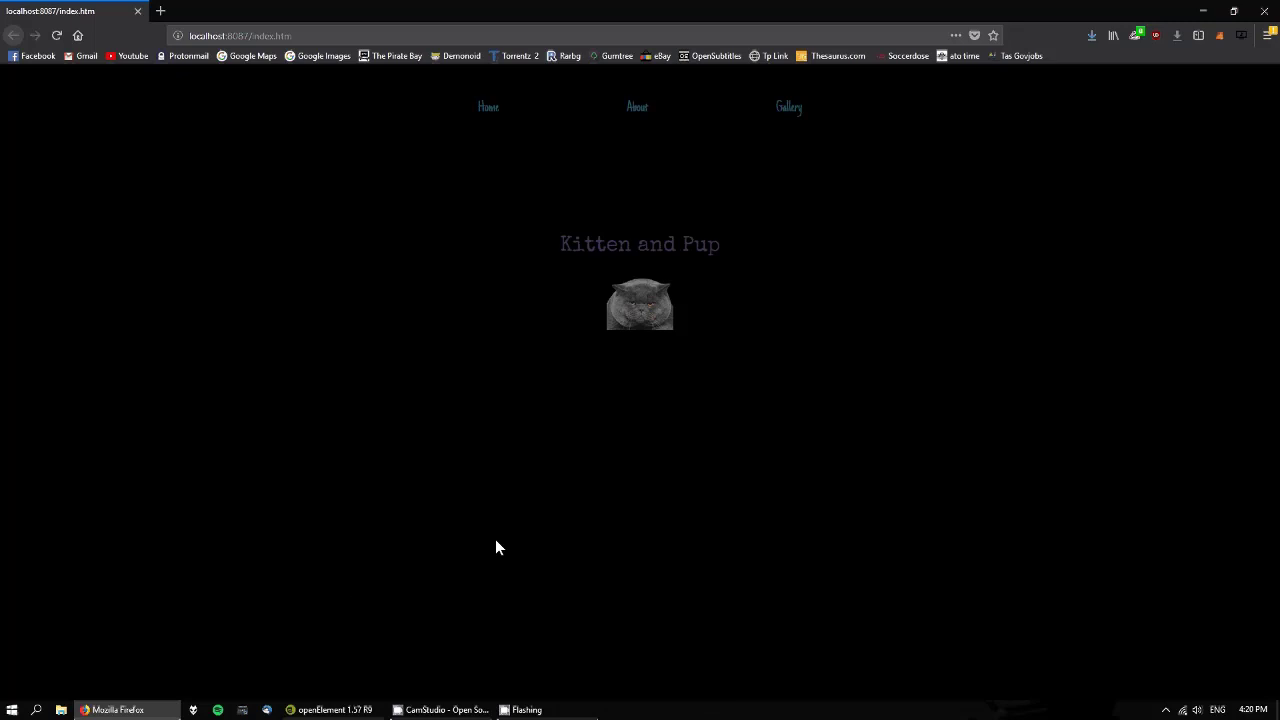
pyautogui.click(340, 710)
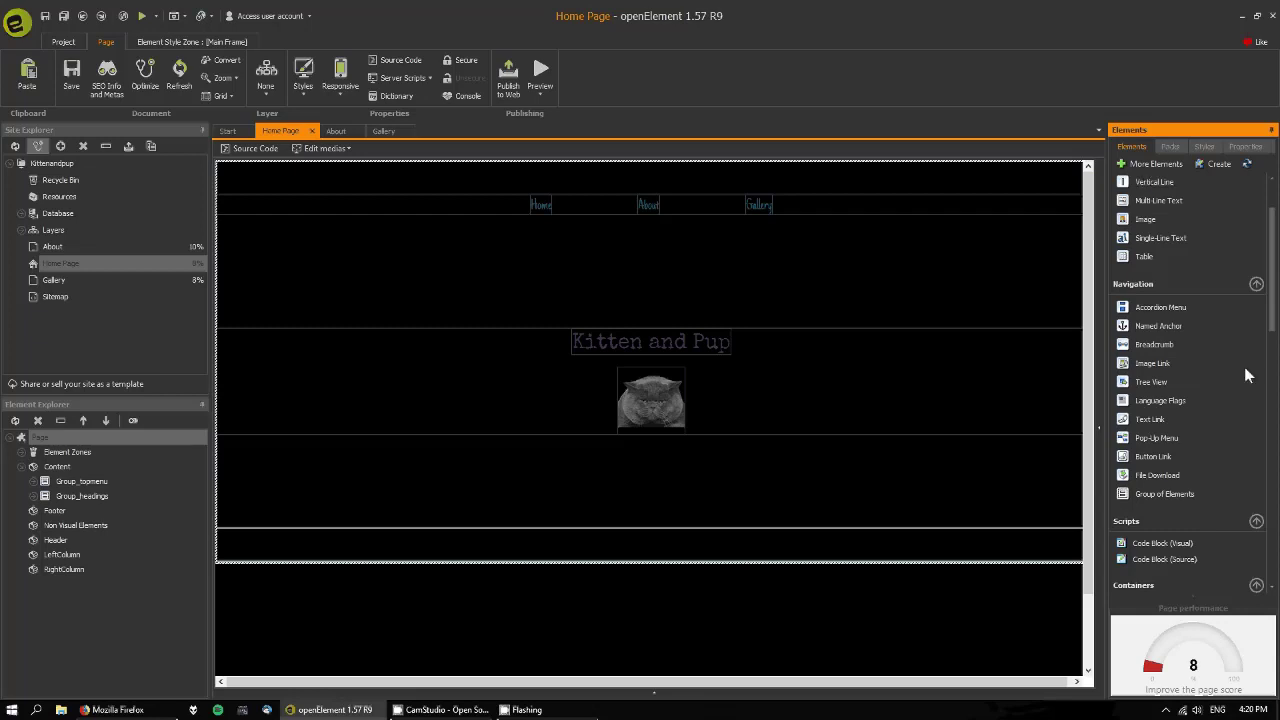
# Step: Add a Group of Elements container to the lower part of the home page, overlapping the footer area
pyautogui.scroll(-1, 1200, 388)
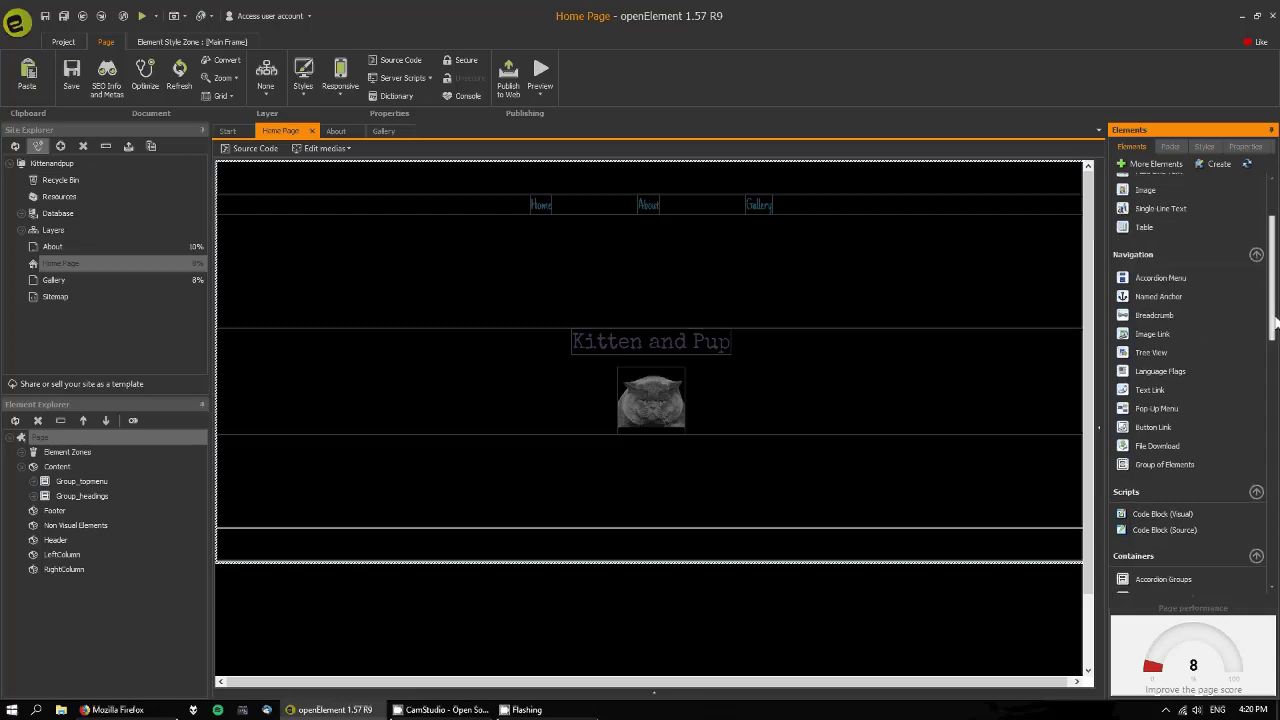
pyautogui.click(1170, 466)
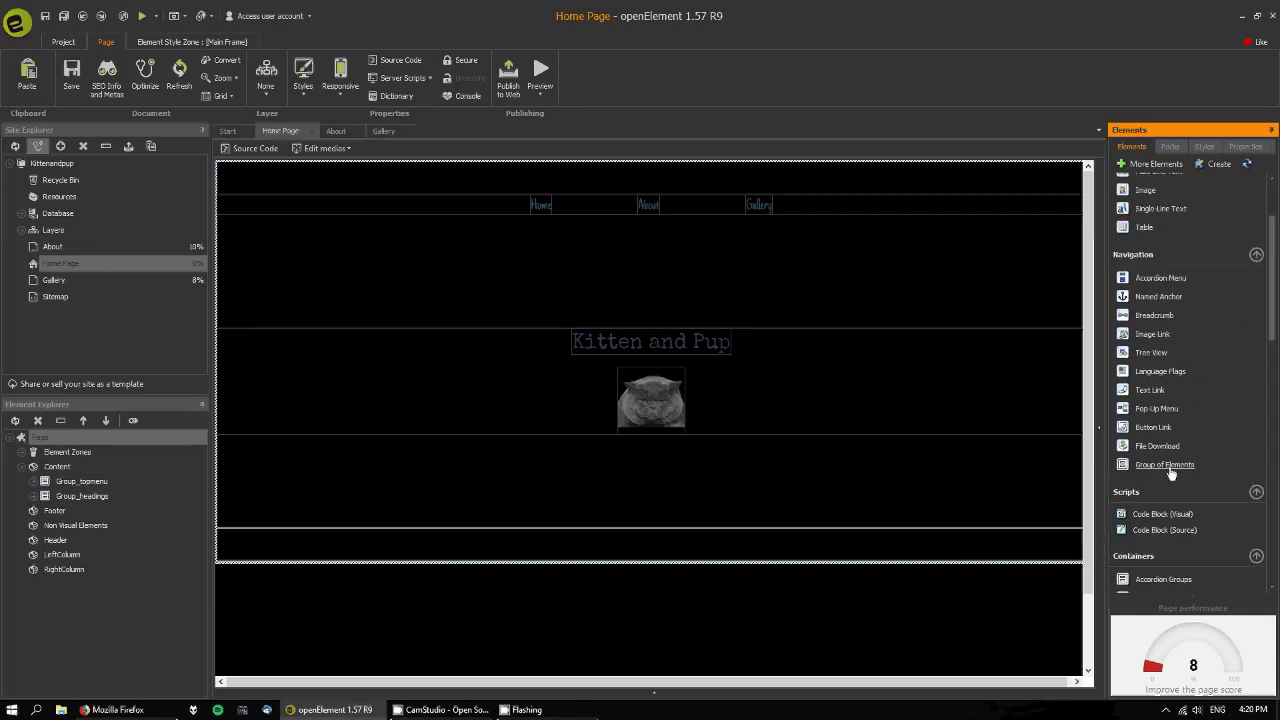
pyautogui.click(1174, 150)
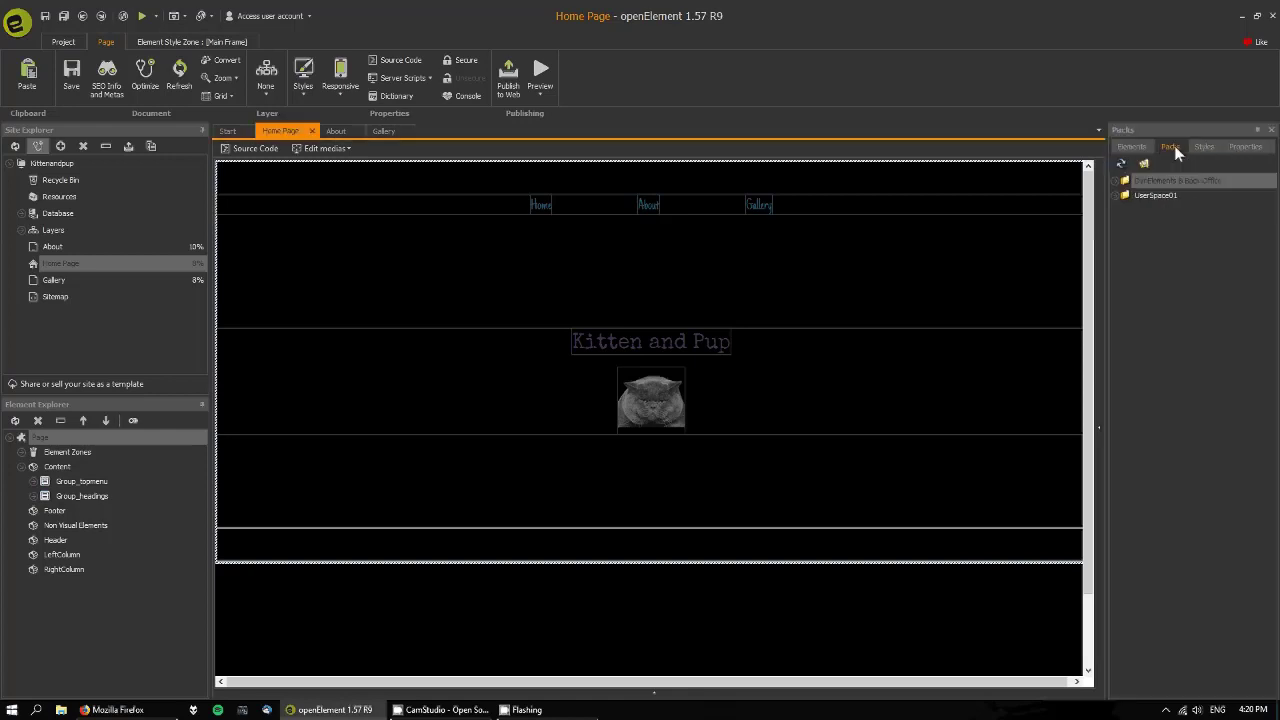
pyautogui.click(1138, 147)
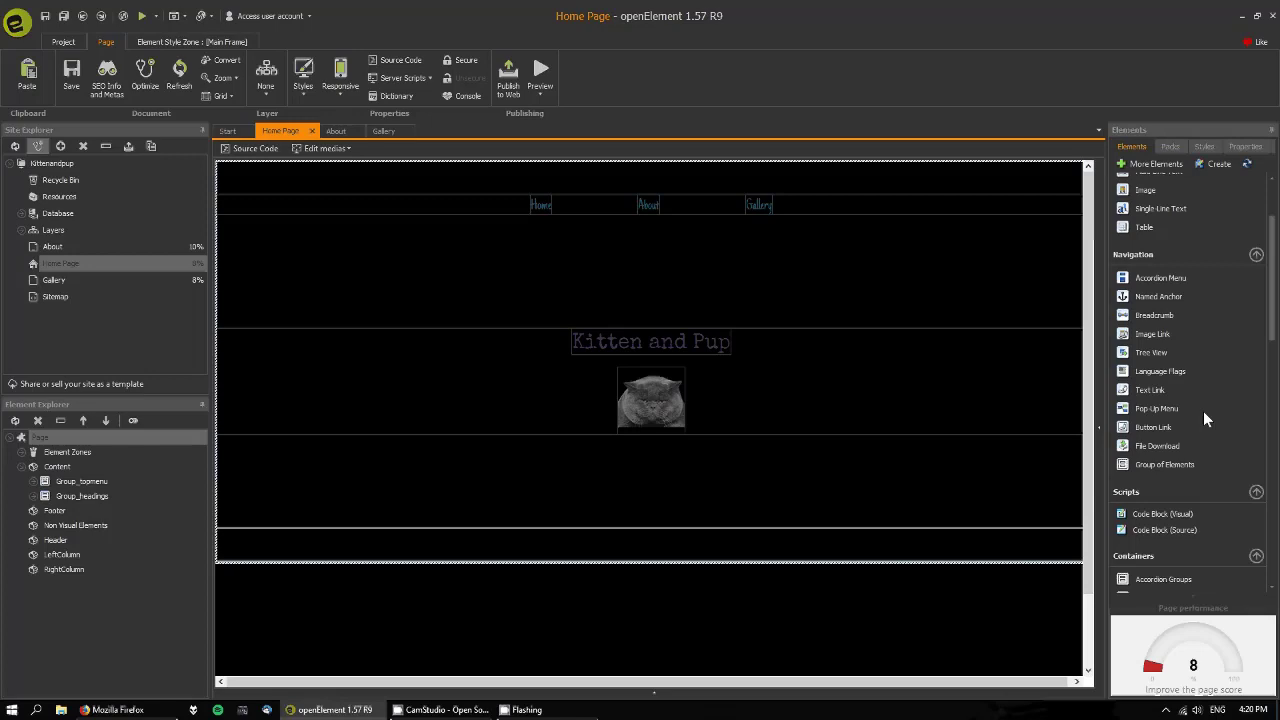
pyautogui.moveTo(1167, 468)
pyautogui.mouseDown()
pyautogui.moveTo(600, 480)
pyautogui.moveTo(391, 583)
pyautogui.moveTo(382, 508)
pyautogui.moveTo(372, 545)
pyautogui.mouseUp()
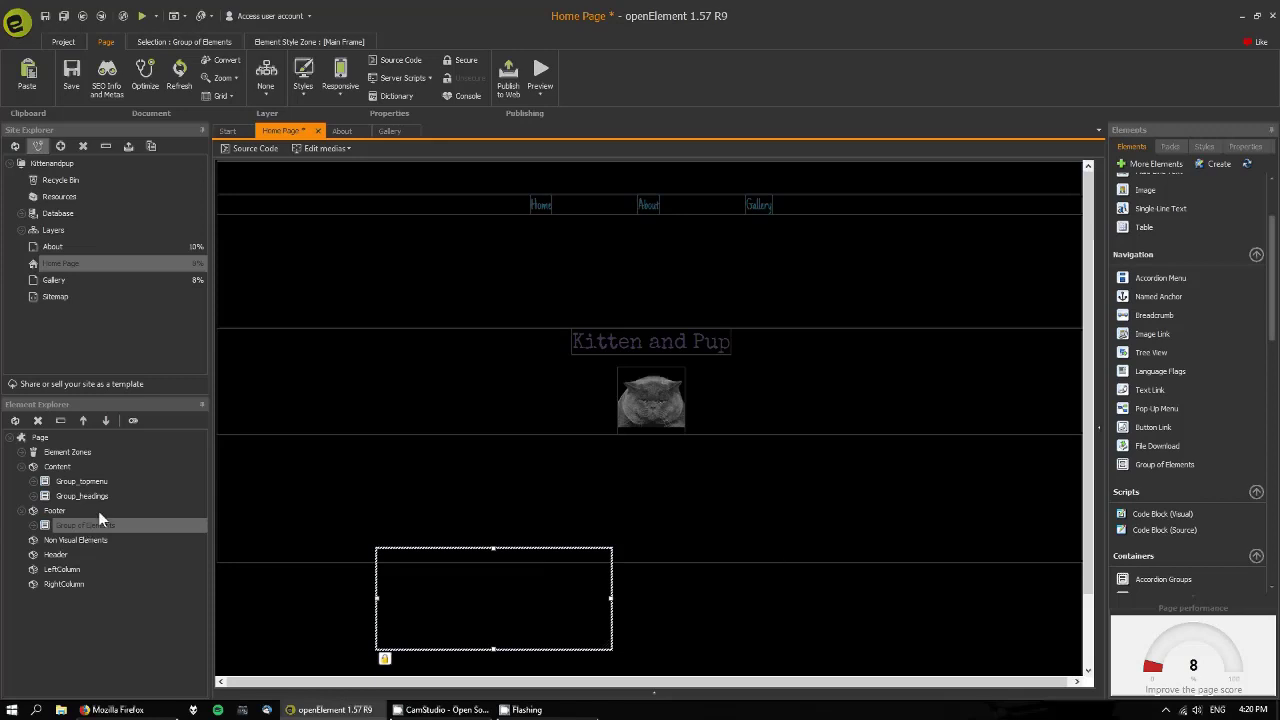
# Step: Move the new Group of Elements from the page's Footer section into its Content section
pyautogui.click(72, 524)
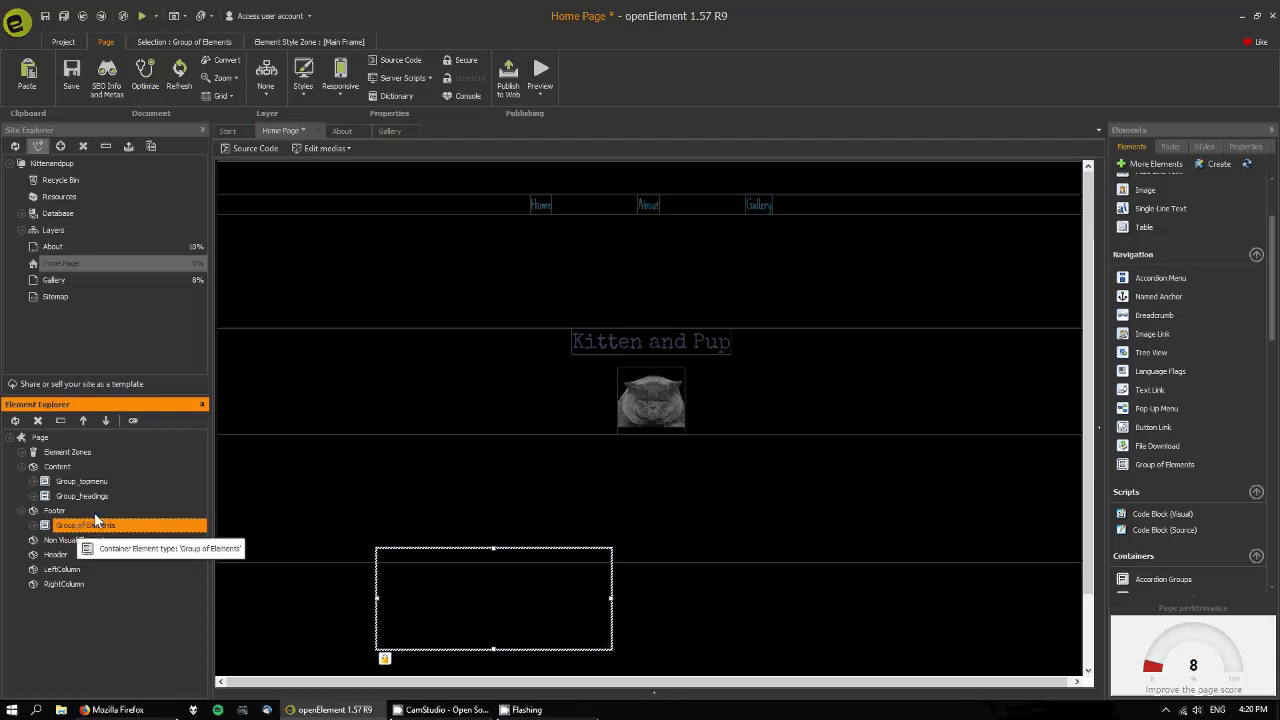
pyautogui.click(41, 511)
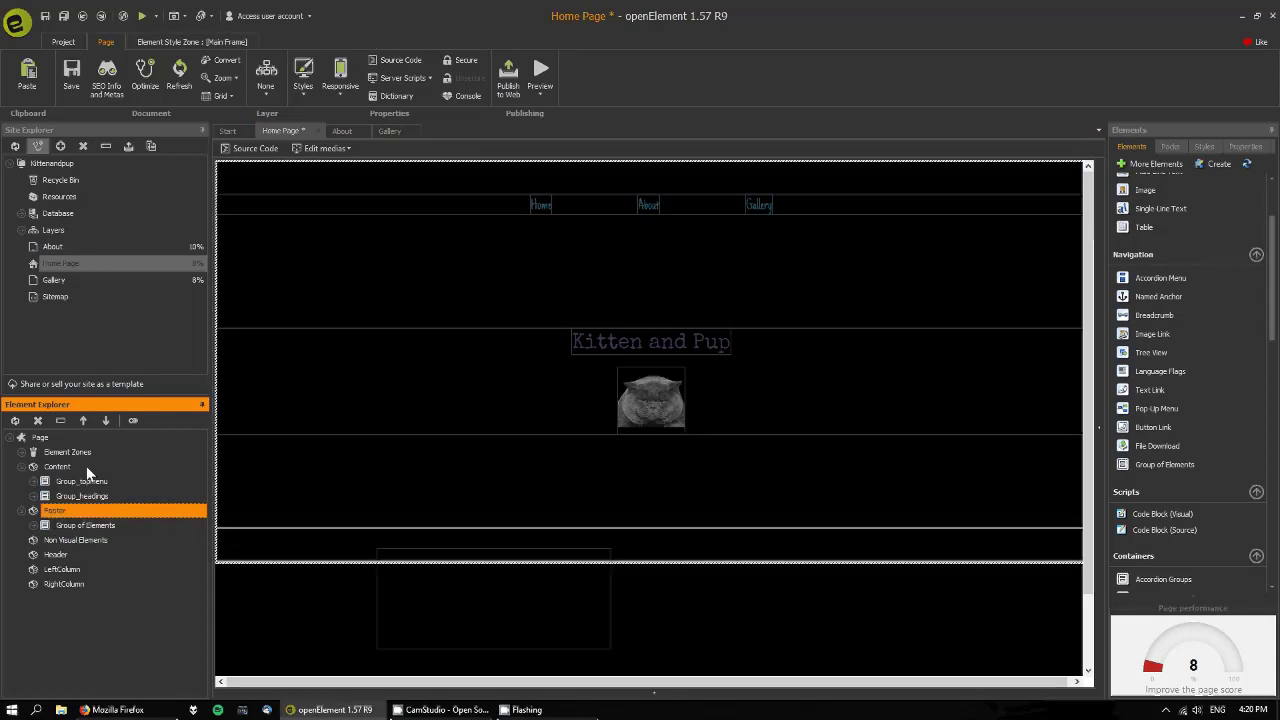
pyautogui.click(74, 526)
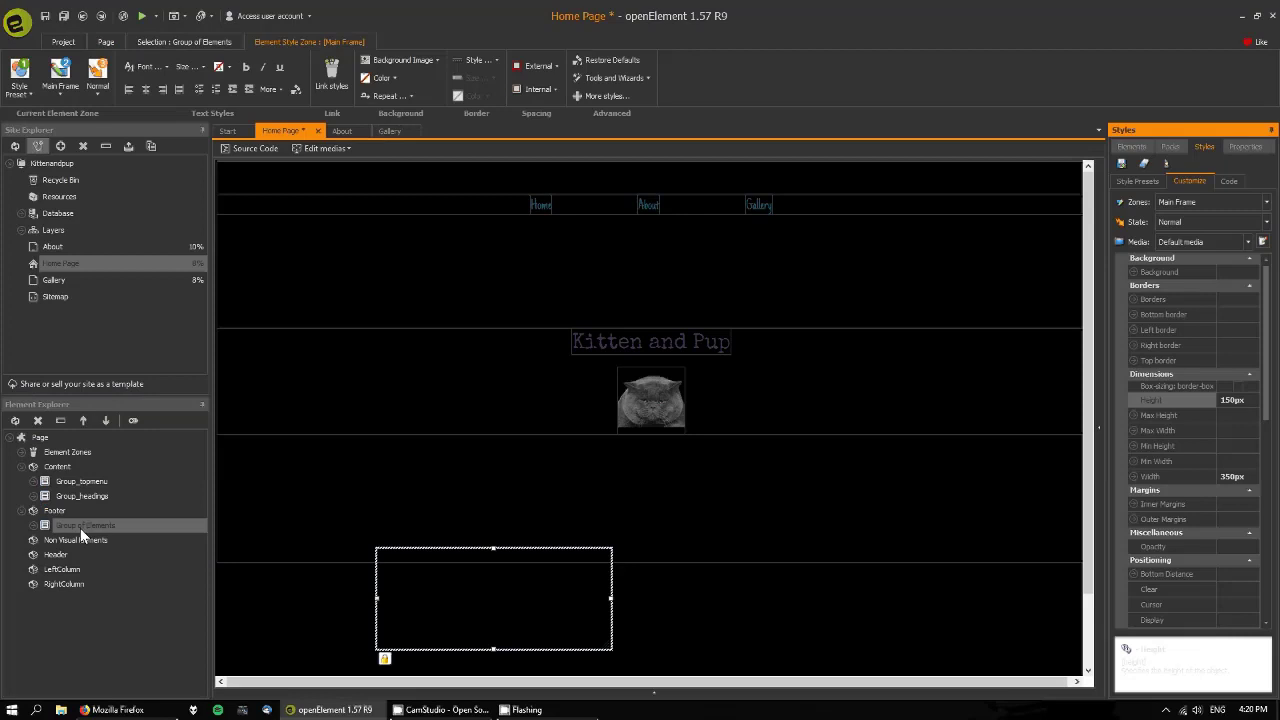
pyautogui.click(75, 527)
pyautogui.moveTo(75, 527); pyautogui.dragTo(52, 473)
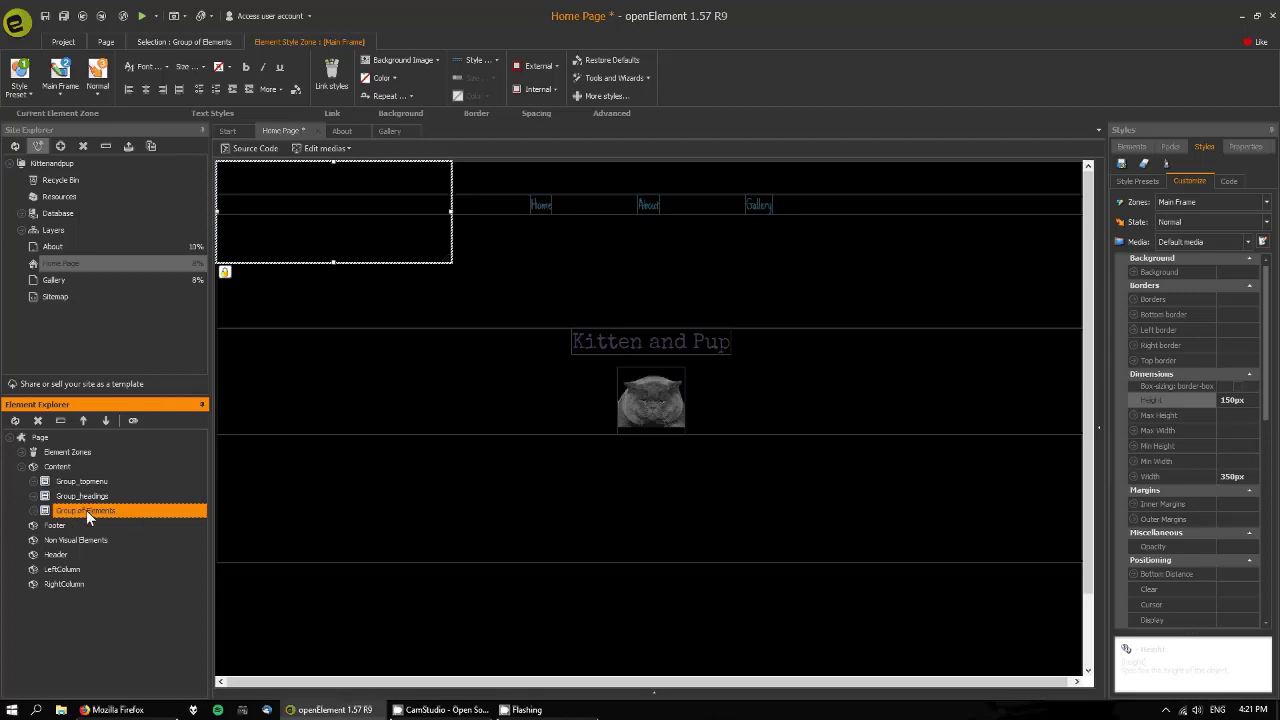
# Step: Rename the new group of elements as Home
pyautogui.click(58, 424)
pyautogui.write('Home')
pyautogui.press('Return')
pyautogui.click(365, 637)
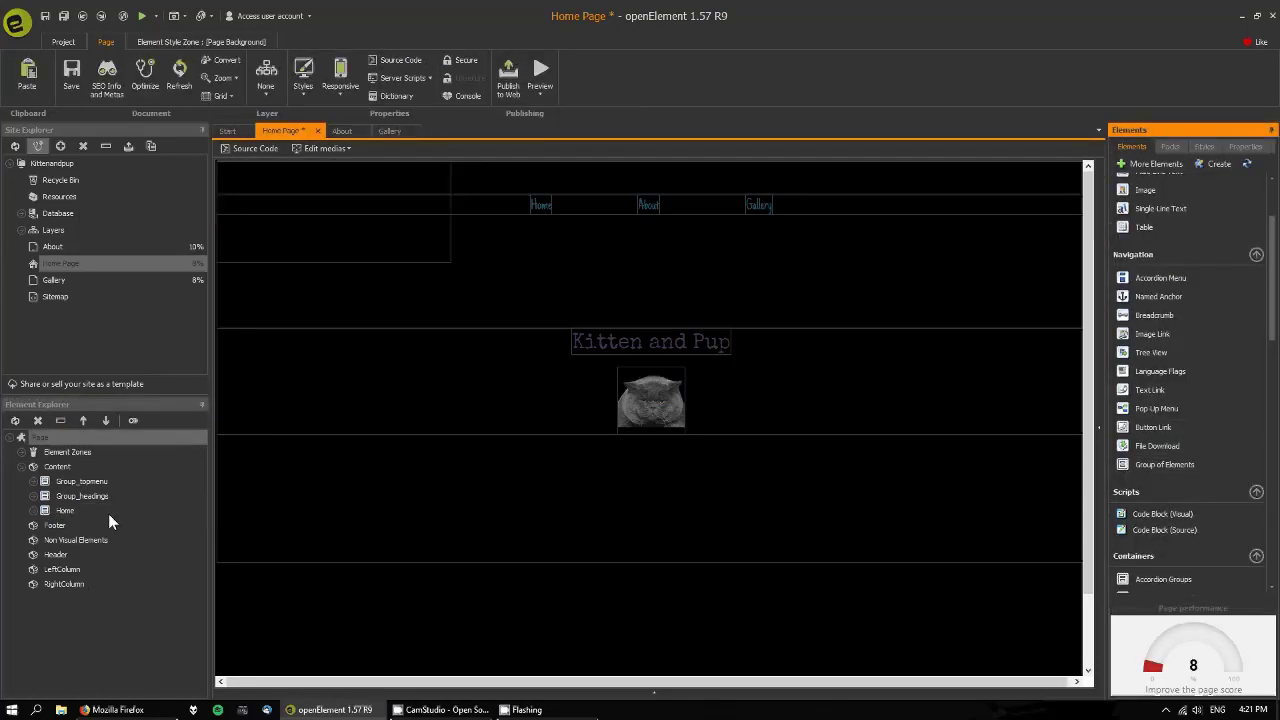
# Step: Nest Group_headings and Group_topmenu inside the Content of the Home group
pyautogui.click(107, 513)
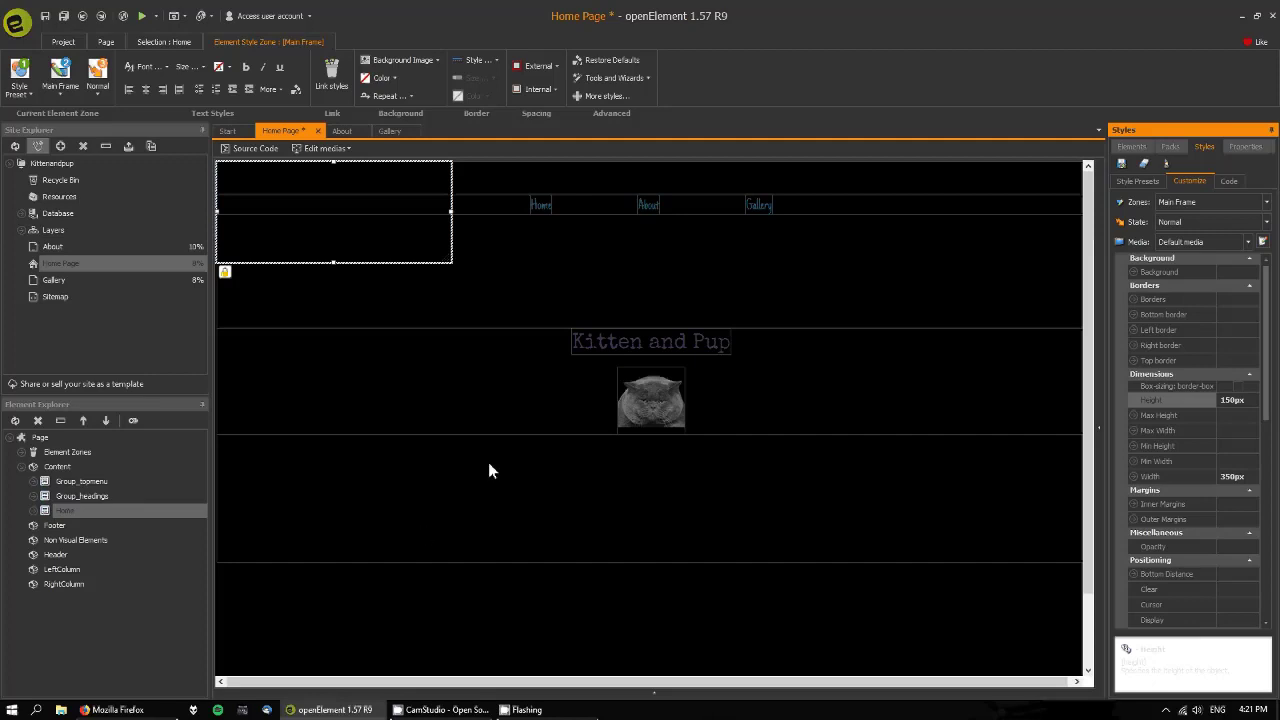
pyautogui.moveTo(546, 398); pyautogui.dragTo(399, 221)
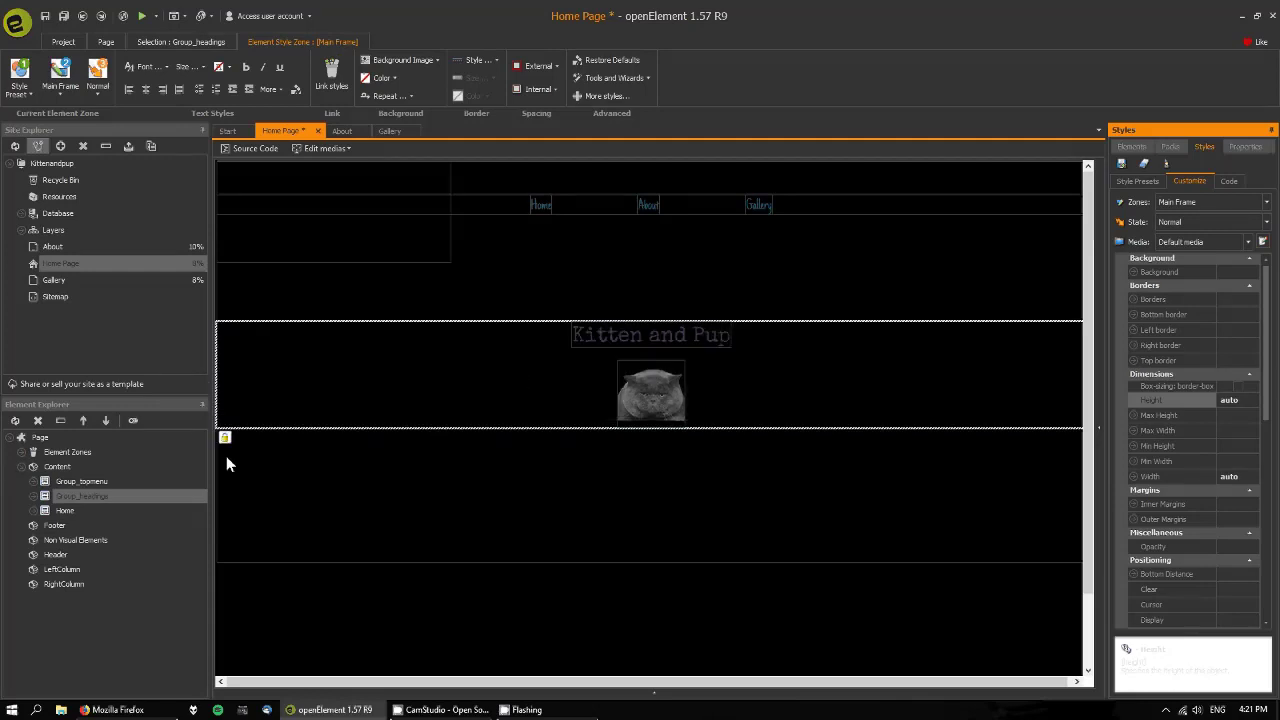
pyautogui.click(75, 497)
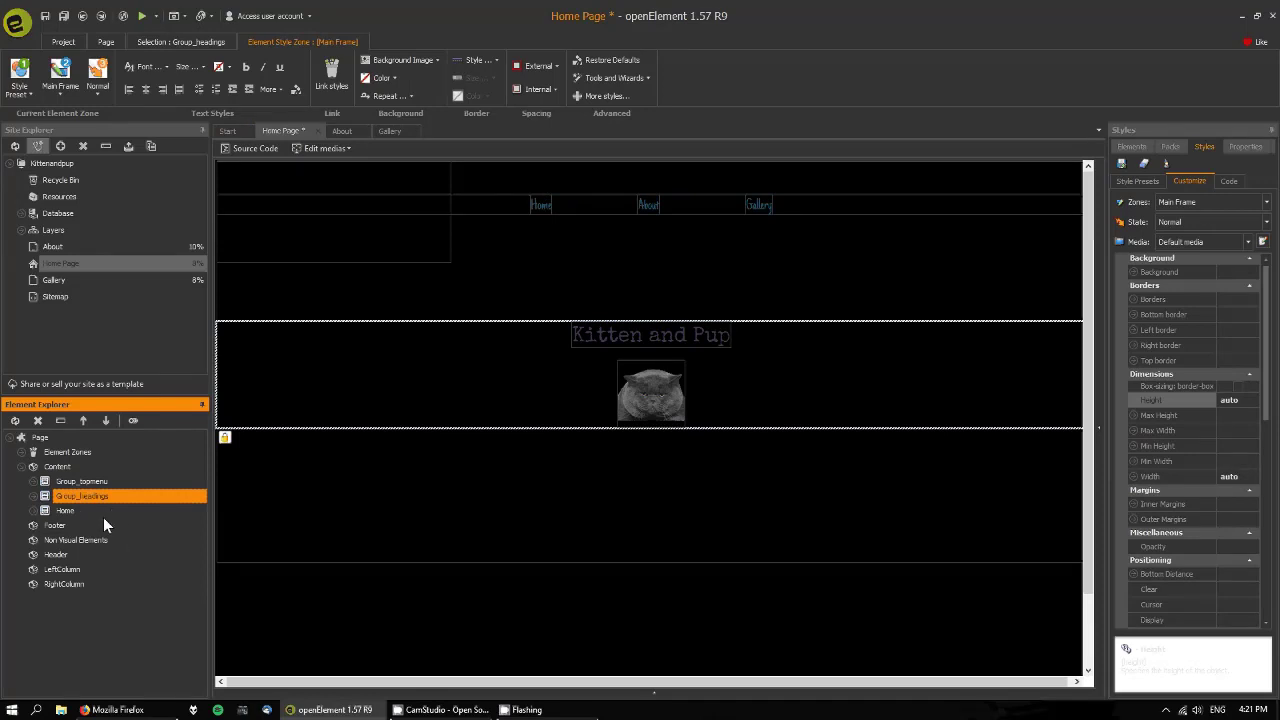
pyautogui.moveTo(76, 499); pyautogui.dragTo(80, 546)
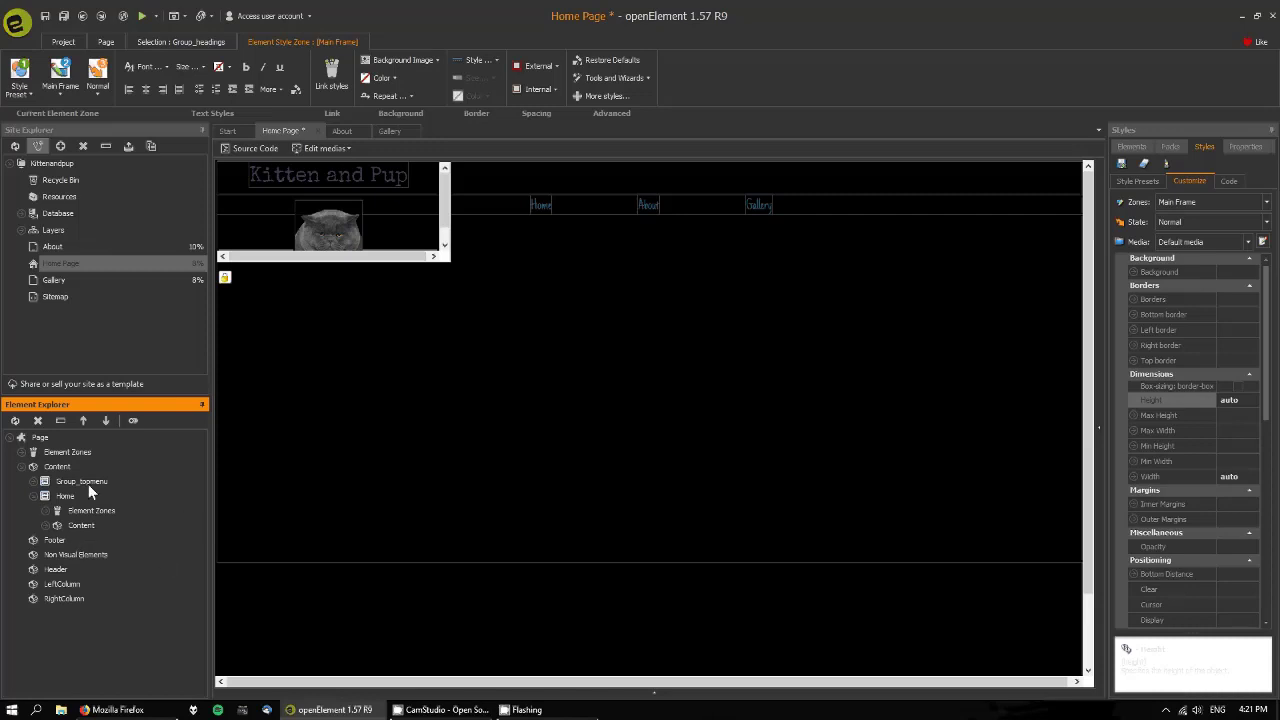
pyautogui.moveTo(53, 481); pyautogui.dragTo(84, 530)
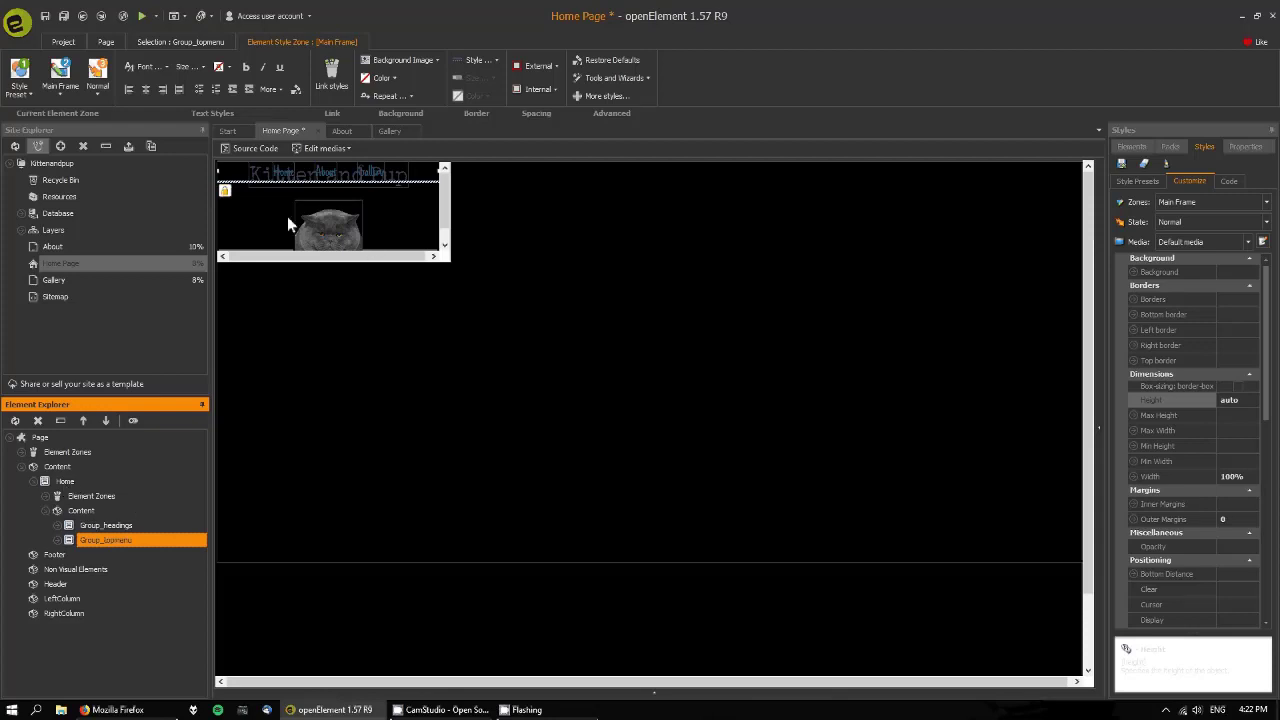
# Step: Set the positioning behavior of elements inside the Home group to relative
pyautogui.click(62, 483)
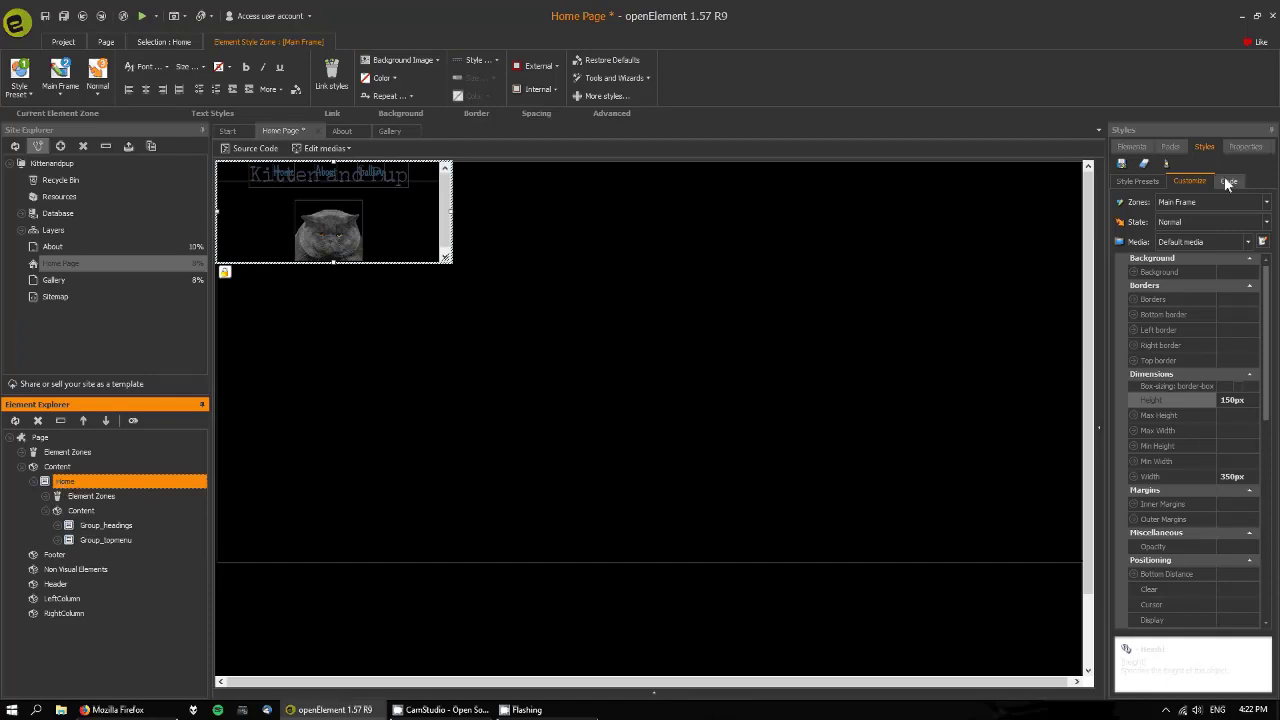
pyautogui.click(1245, 147)
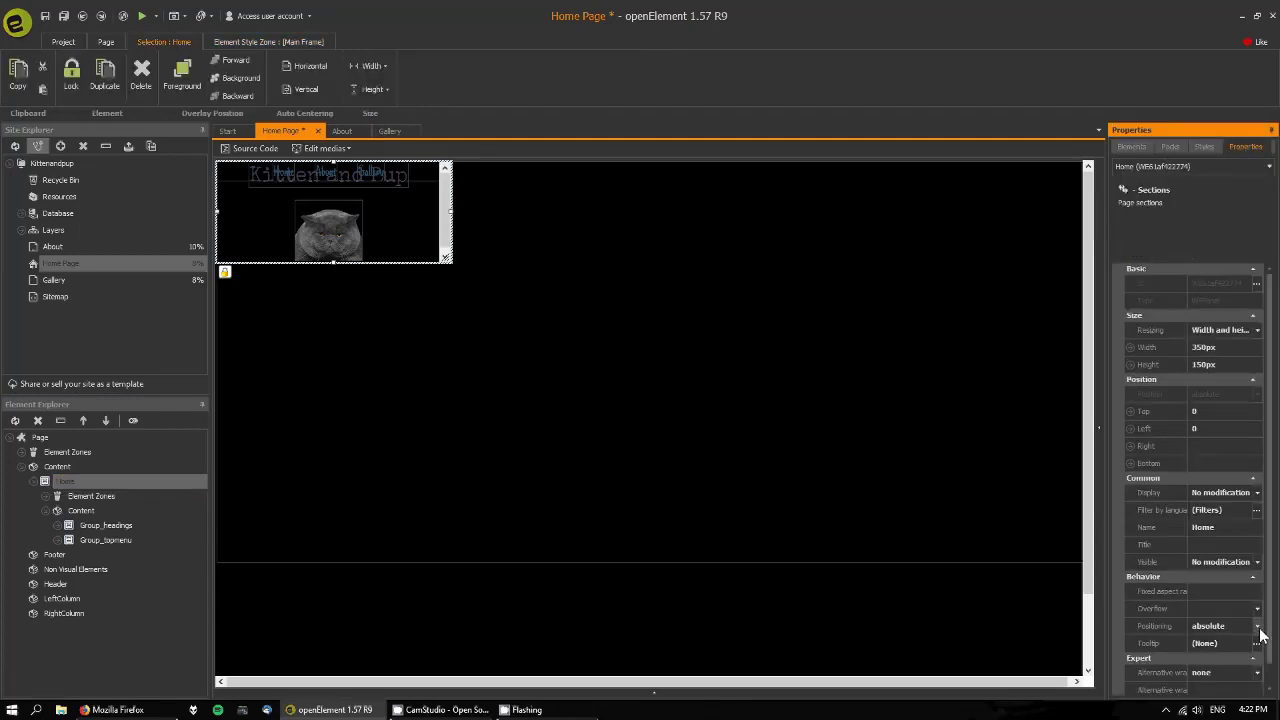
pyautogui.click(1258, 631)
pyautogui.click(1212, 641)
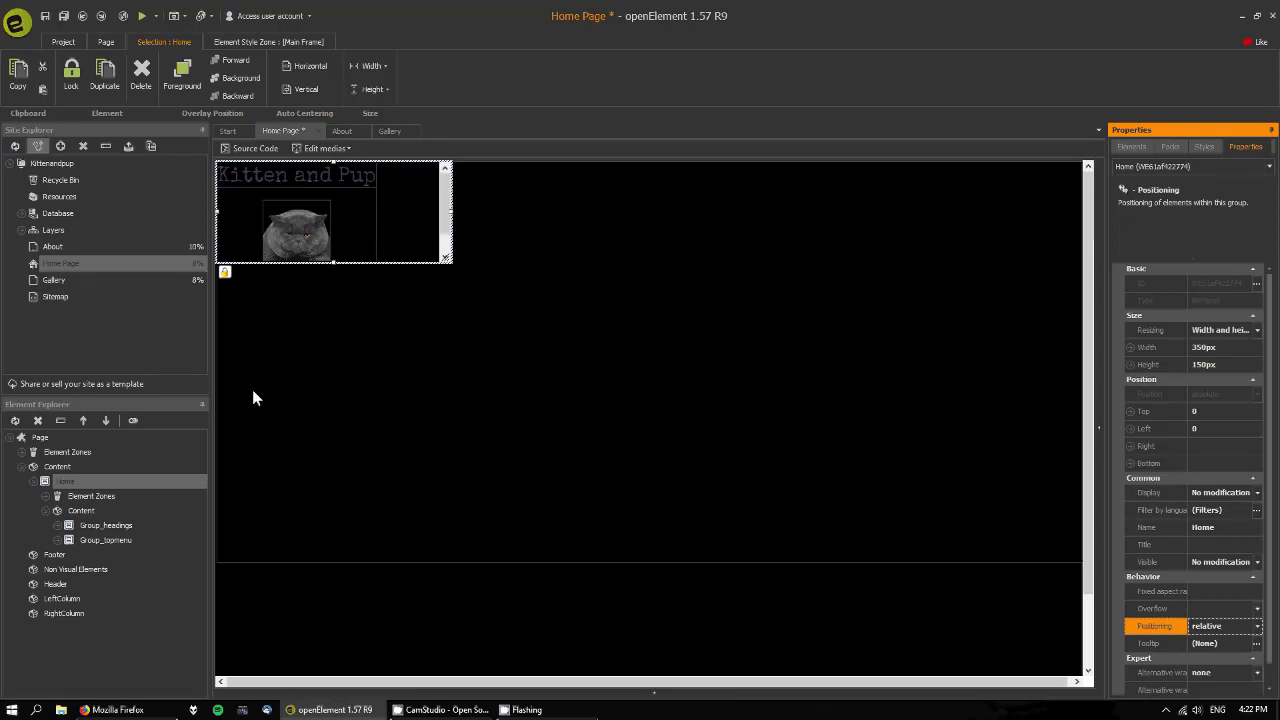
# Step: Set the Home group's width to 100% in its main frame style dimensions
pyautogui.click(1198, 147)
pyautogui.scroll(-1, 1250, 452)
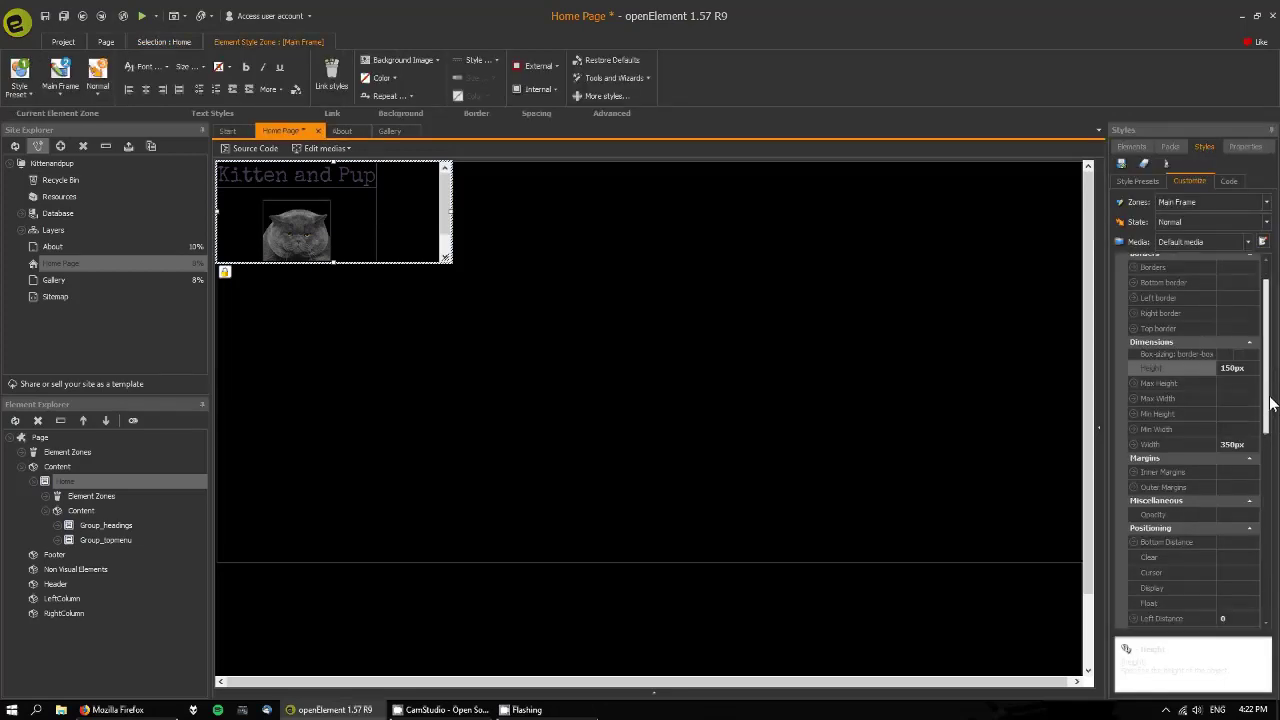
pyautogui.click(1235, 444)
pyautogui.write('100')
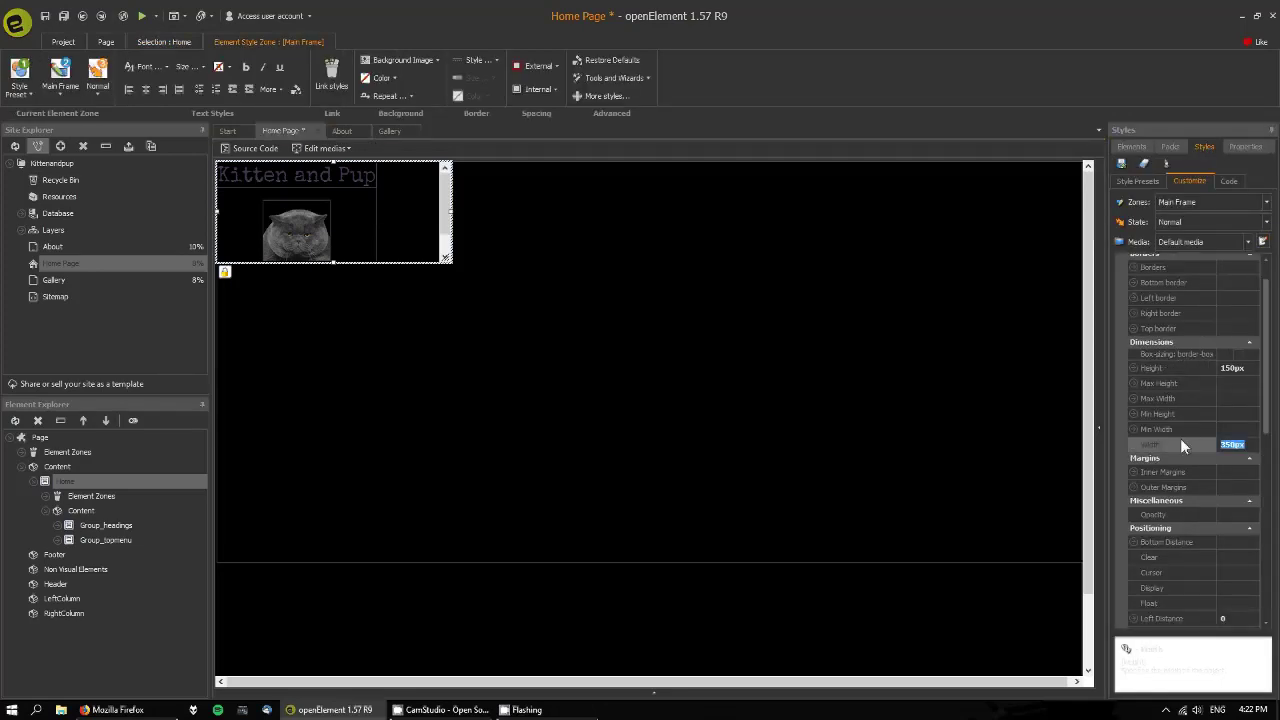
pyautogui.write('%')
pyautogui.press('Return')
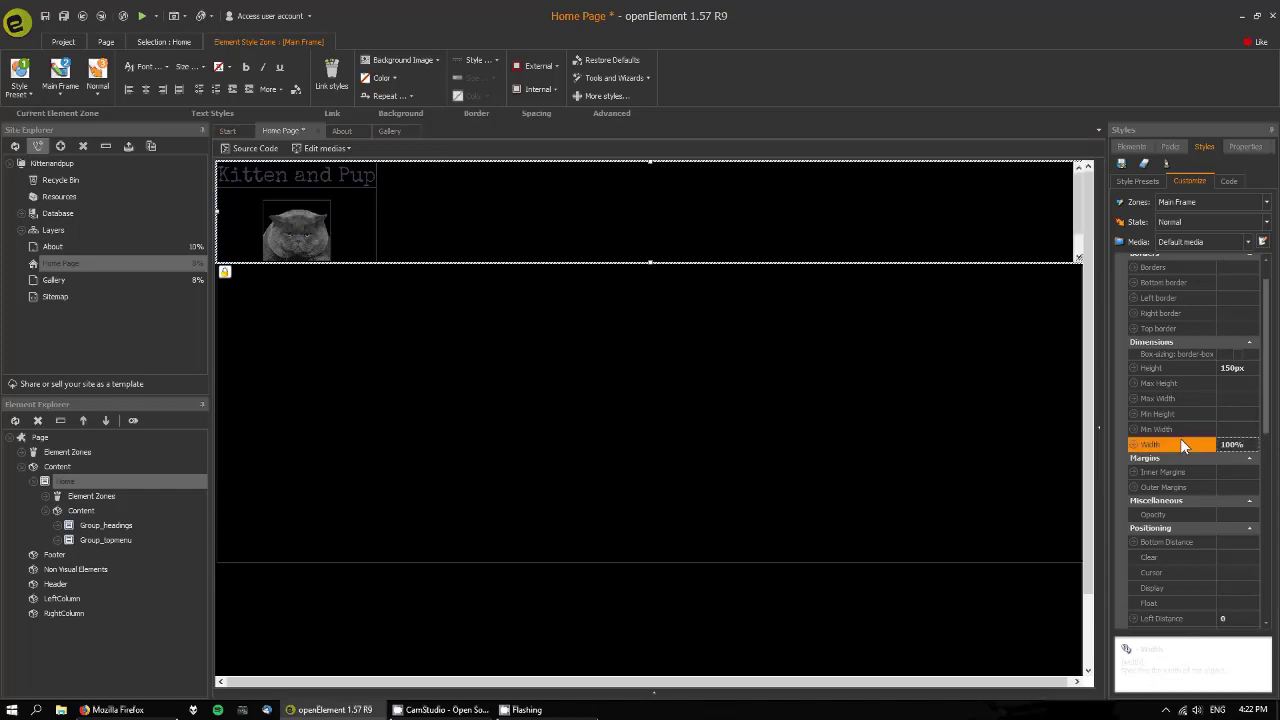
# Step: Set the Home group's height to 100vh
pyautogui.click(1224, 369)
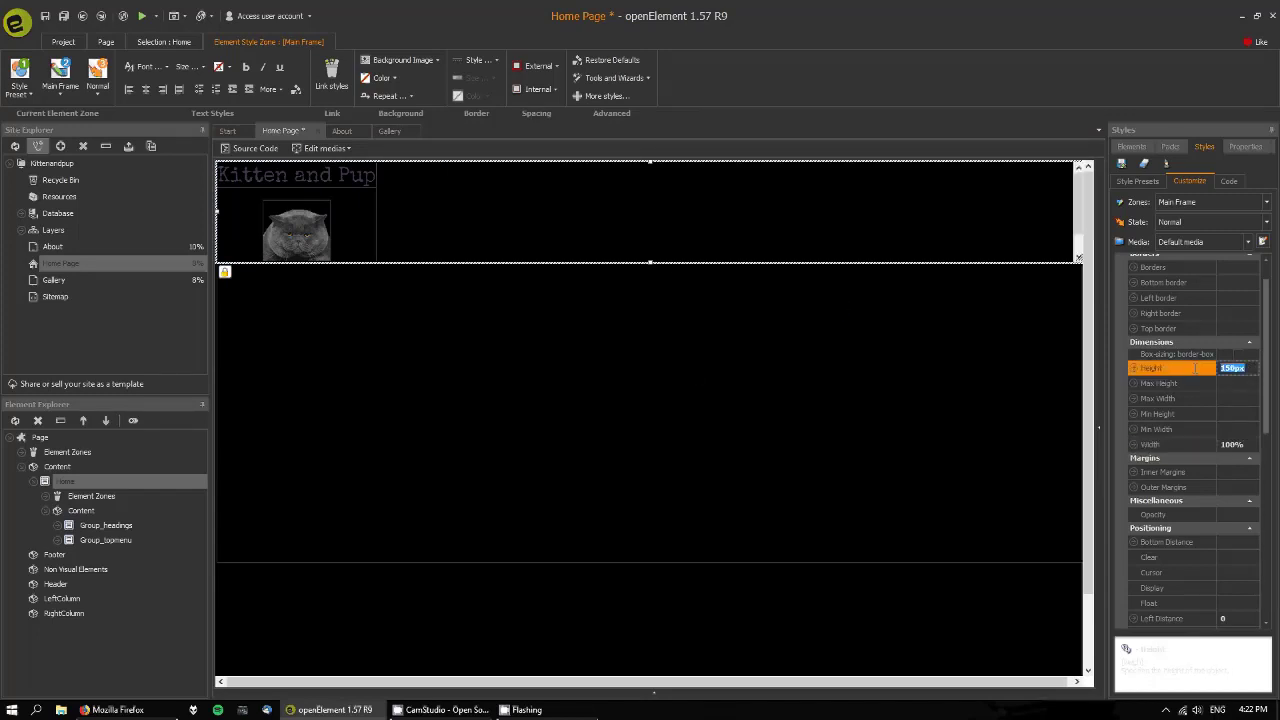
pyautogui.write('100vh')
pyautogui.click(563, 212)
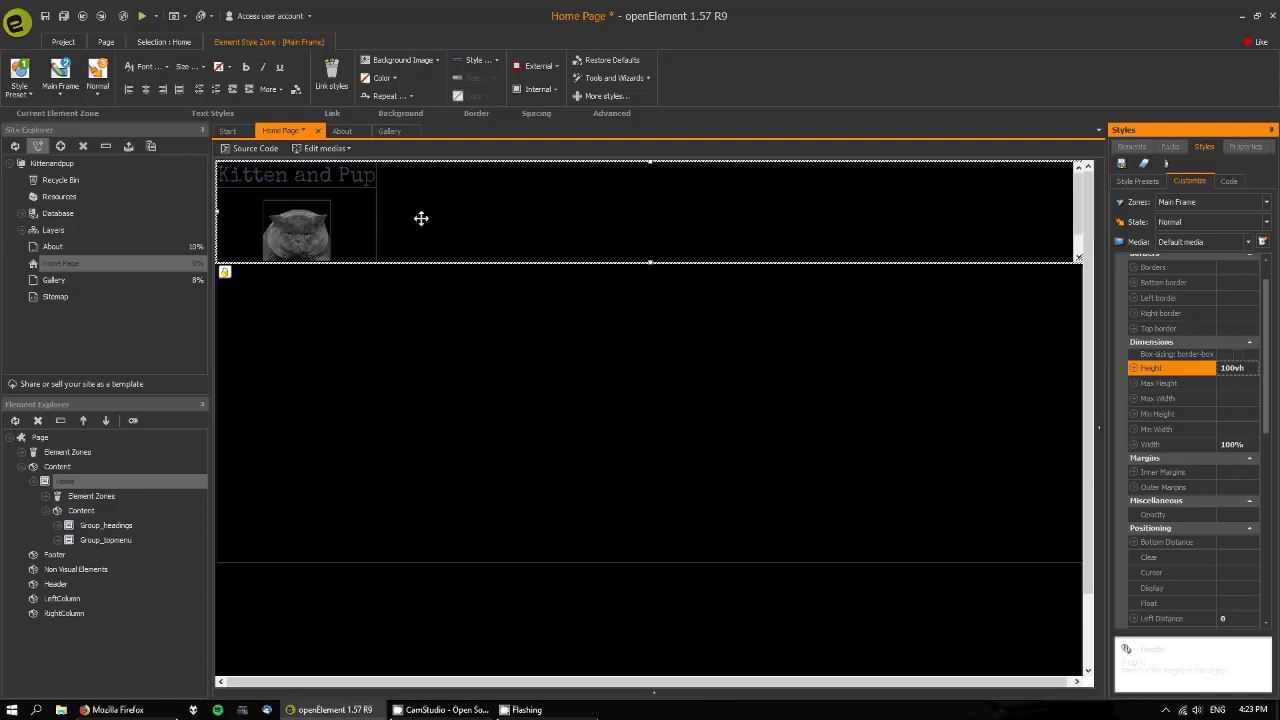
# Step: Save all changes, preview the home page in the browser, and return to the openElement editor
pyautogui.click(57, 20)
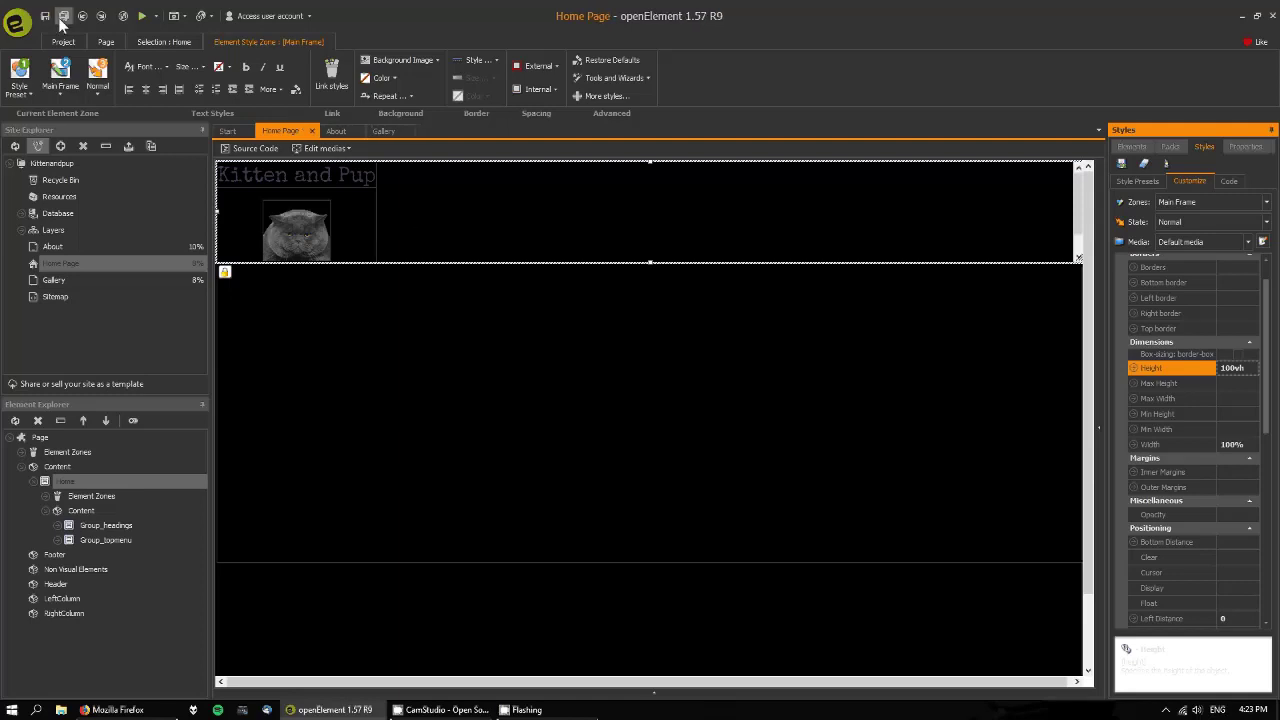
pyautogui.click(141, 17)
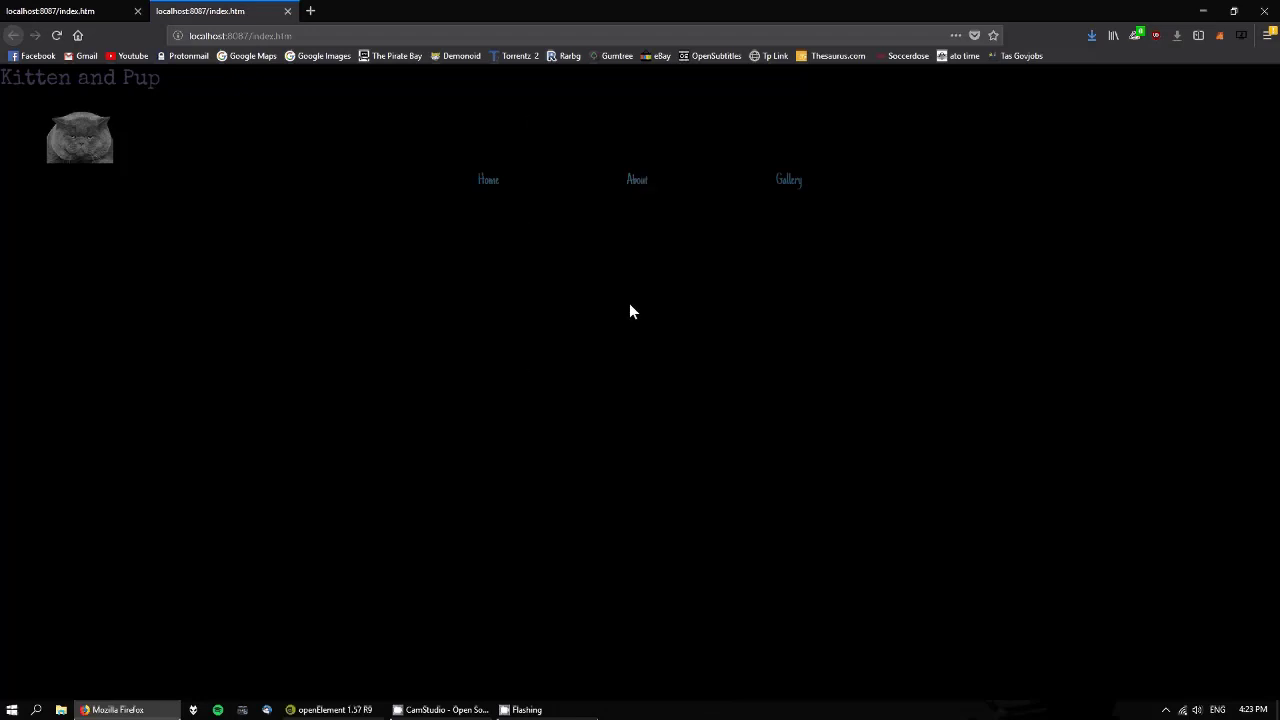
pyautogui.click(288, 11)
pyautogui.click(334, 709)
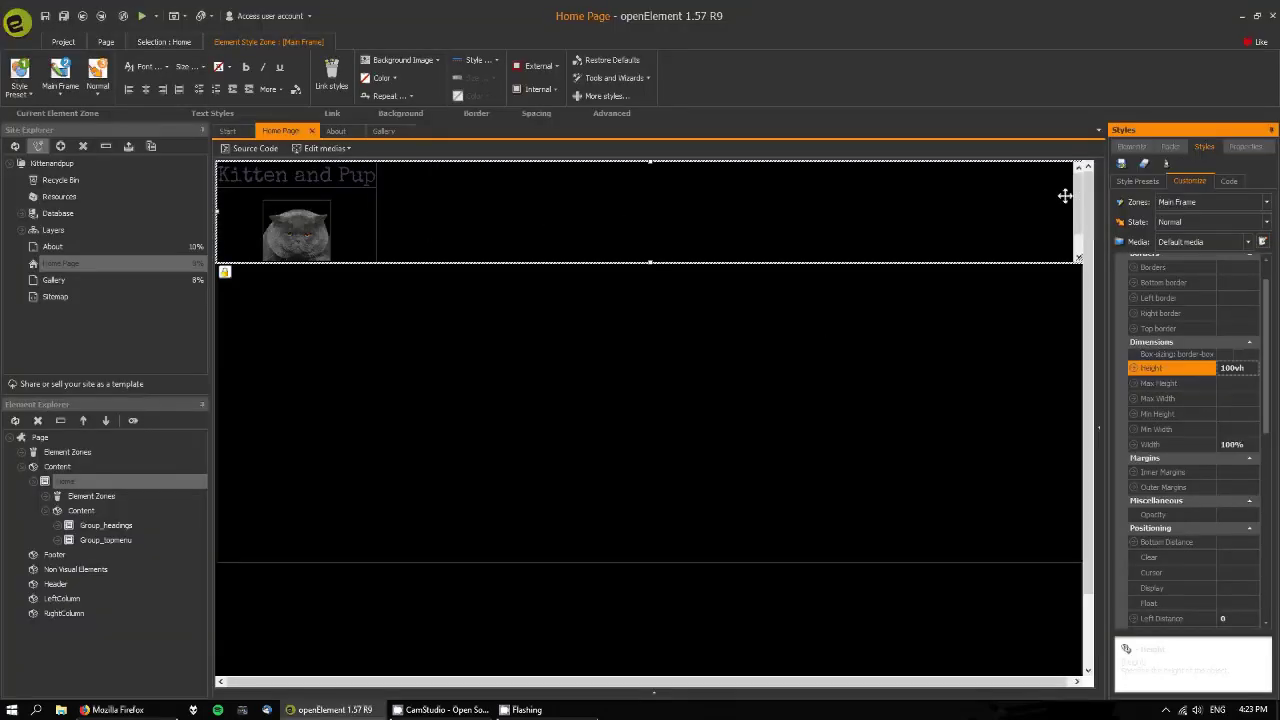
# Step: Set the Home group's main frame height to 800px
pyautogui.click(1079, 258)
pyautogui.moveTo(1082, 263); pyautogui.dragTo(731, 261)
pyautogui.click(1245, 368)
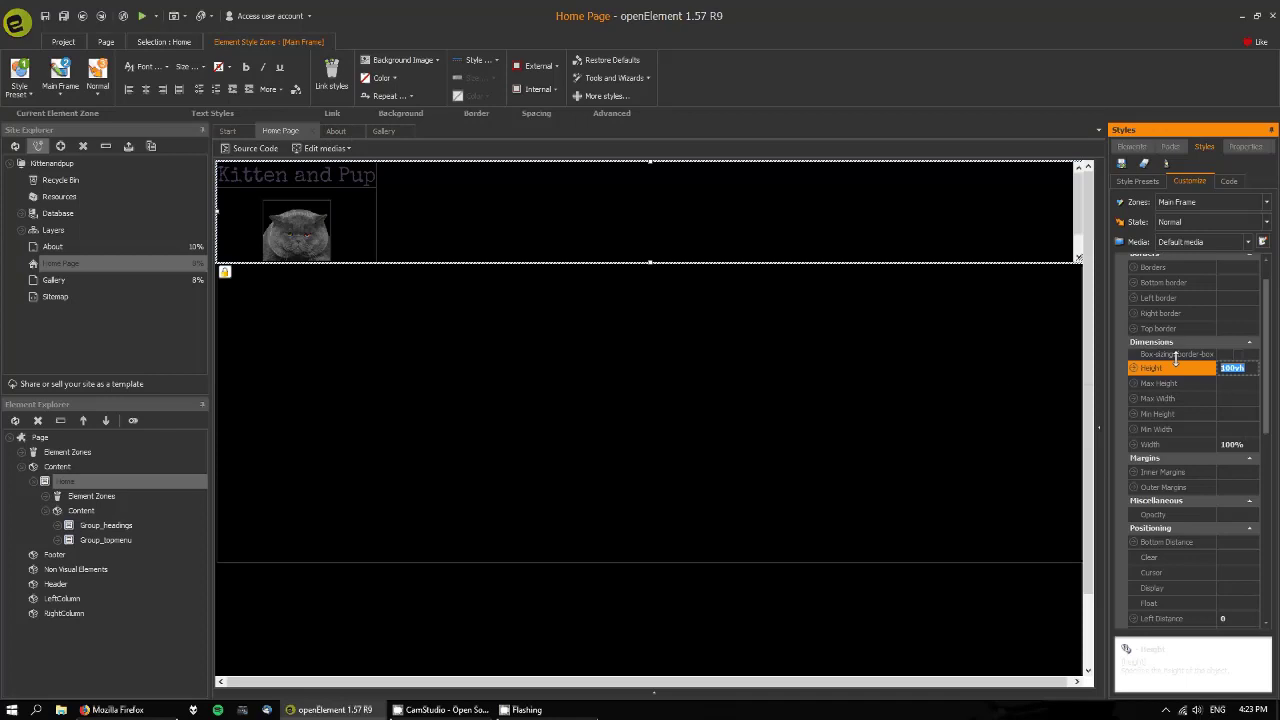
pyautogui.write('800px')
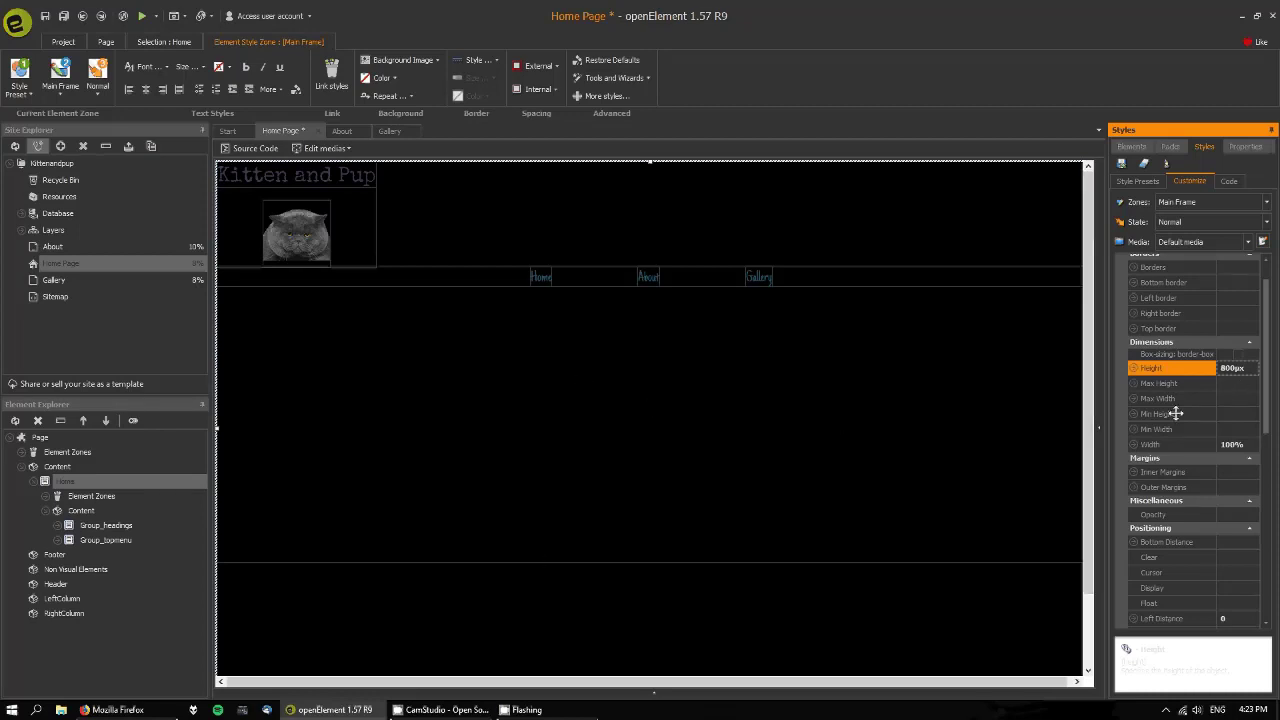
pyautogui.click(1253, 369)
# Step: Move the top menu group above the headings group and centre the headings group horizontally
pyautogui.click(462, 280)
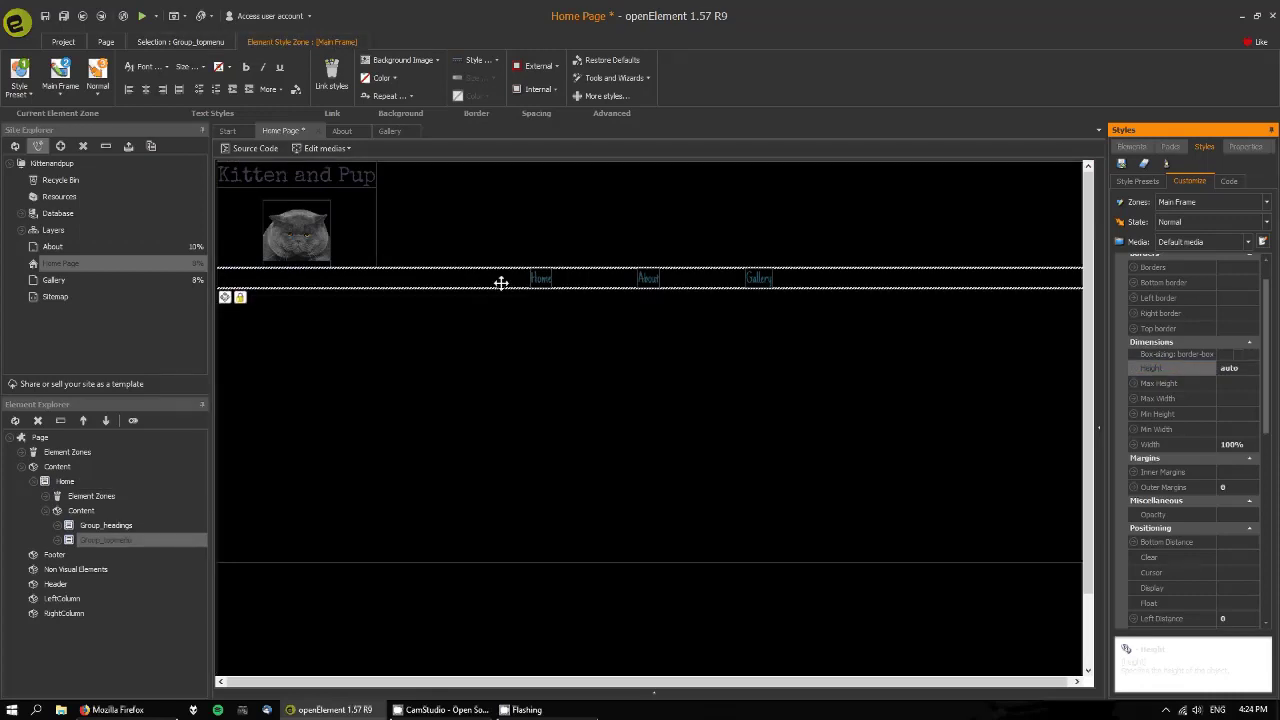
pyautogui.moveTo(501, 283)
pyautogui.mouseDown()
pyautogui.moveTo(443, 209)
pyautogui.moveTo(374, 166)
pyautogui.moveTo(456, 289)
pyautogui.moveTo(347, 165)
pyautogui.moveTo(357, 175)
pyautogui.mouseUp()
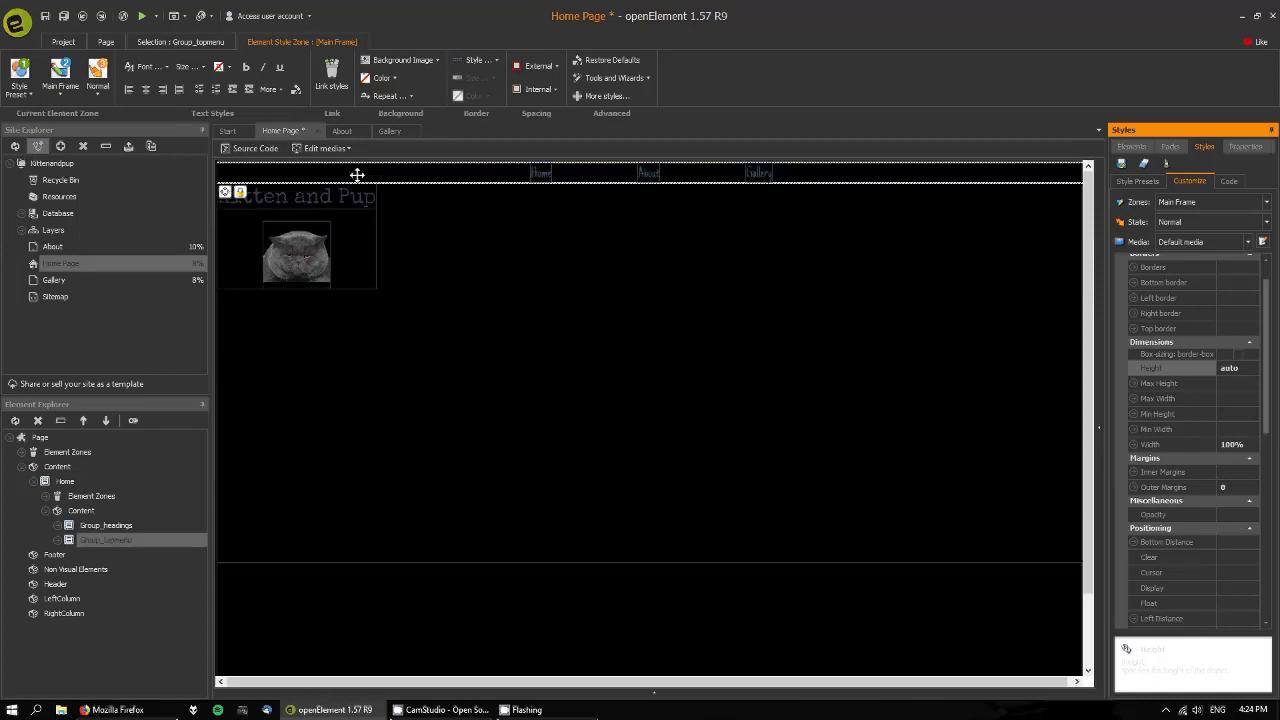
pyautogui.rightClick(365, 244)
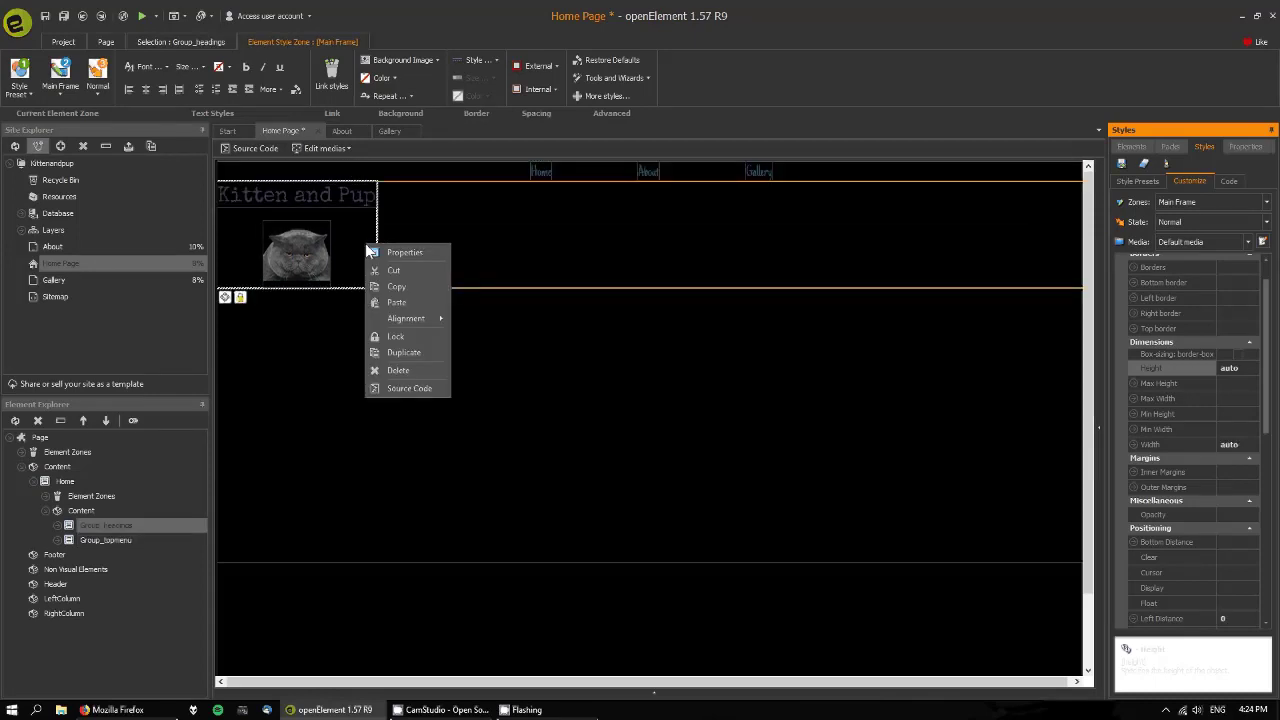
pyautogui.moveTo(420, 318)
pyautogui.click(490, 337)
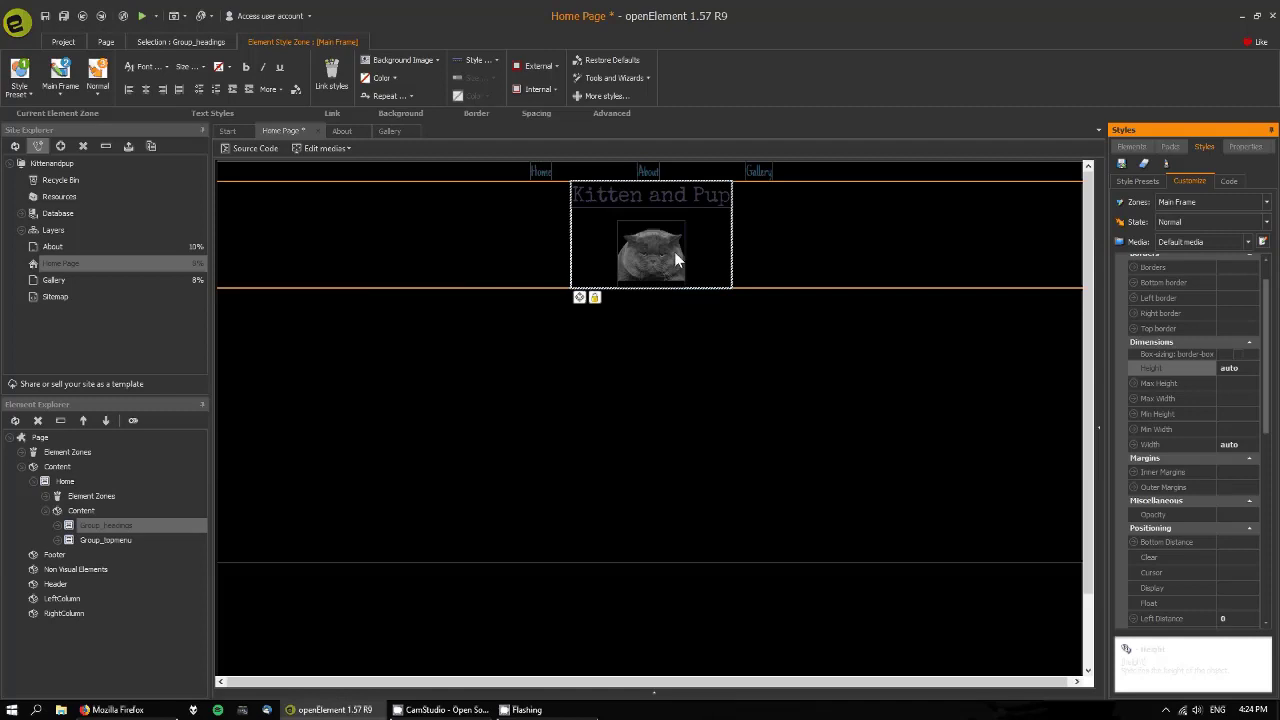
# Step: Try to set the top menu group's top distance to 10% in its positioning styles
pyautogui.click(727, 179)
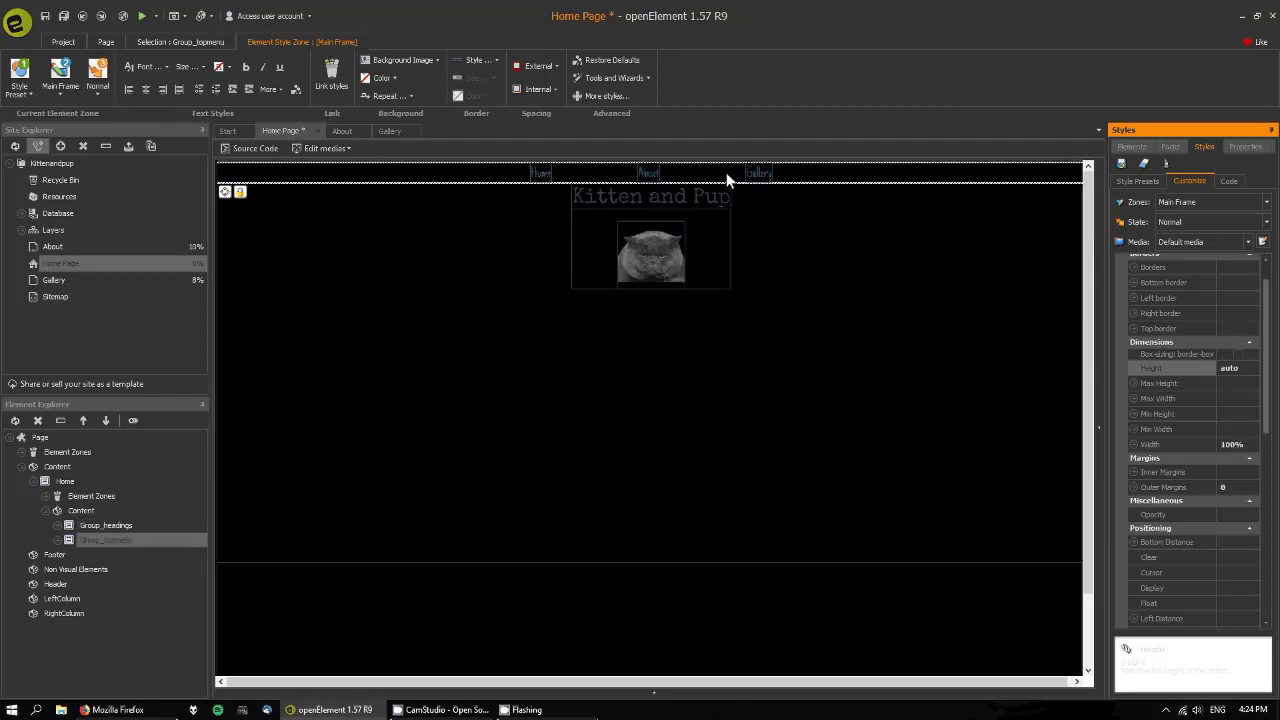
pyautogui.scroll(-1, 1272, 425)
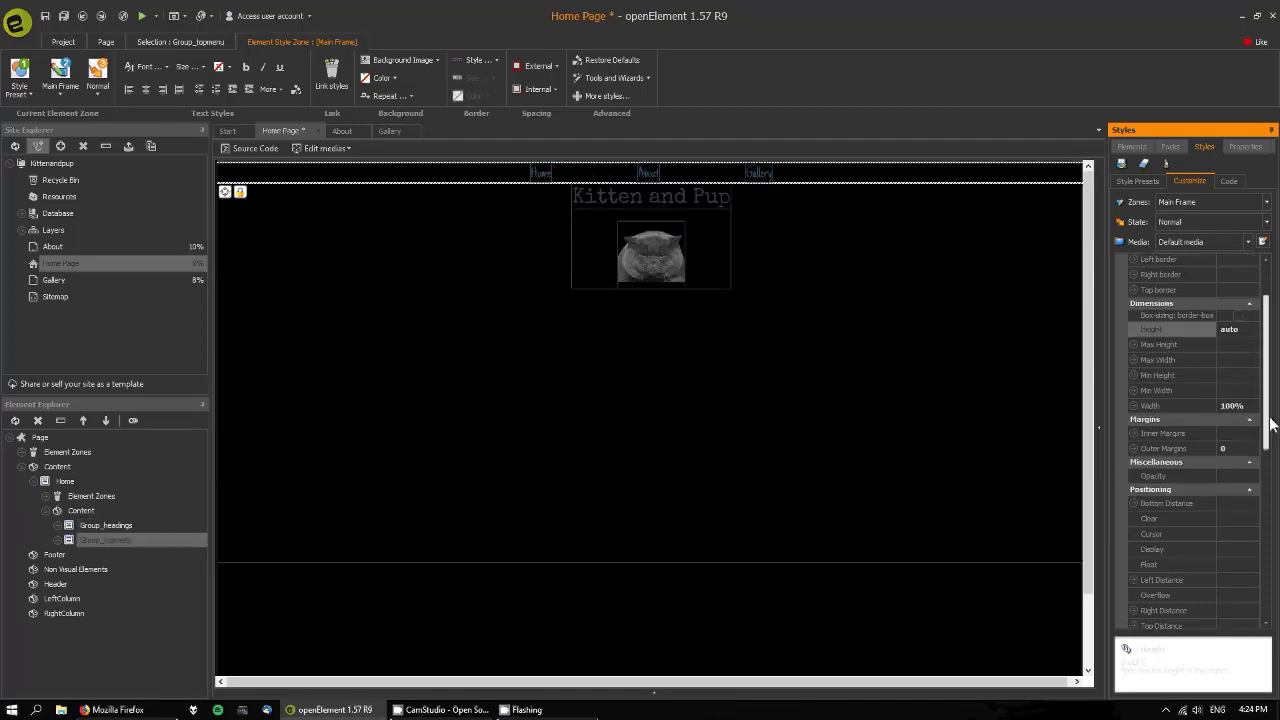
pyautogui.scroll(-3, 1272, 425)
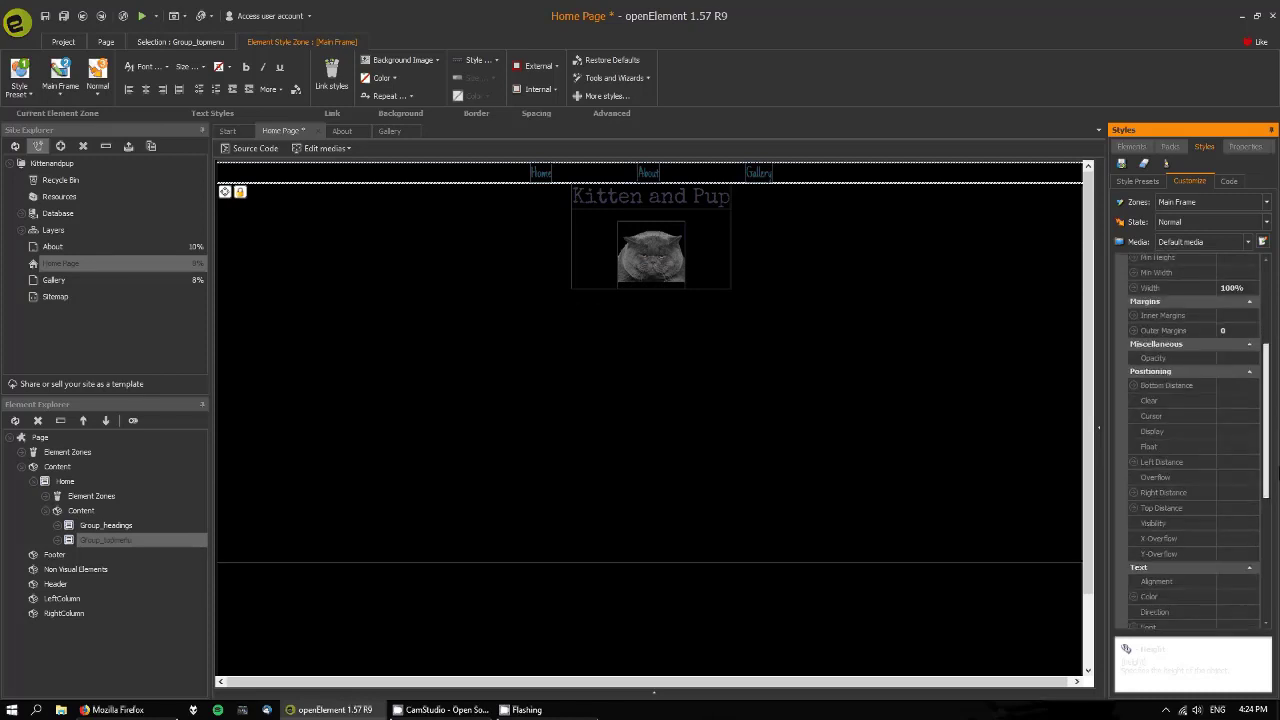
pyautogui.click(1236, 509)
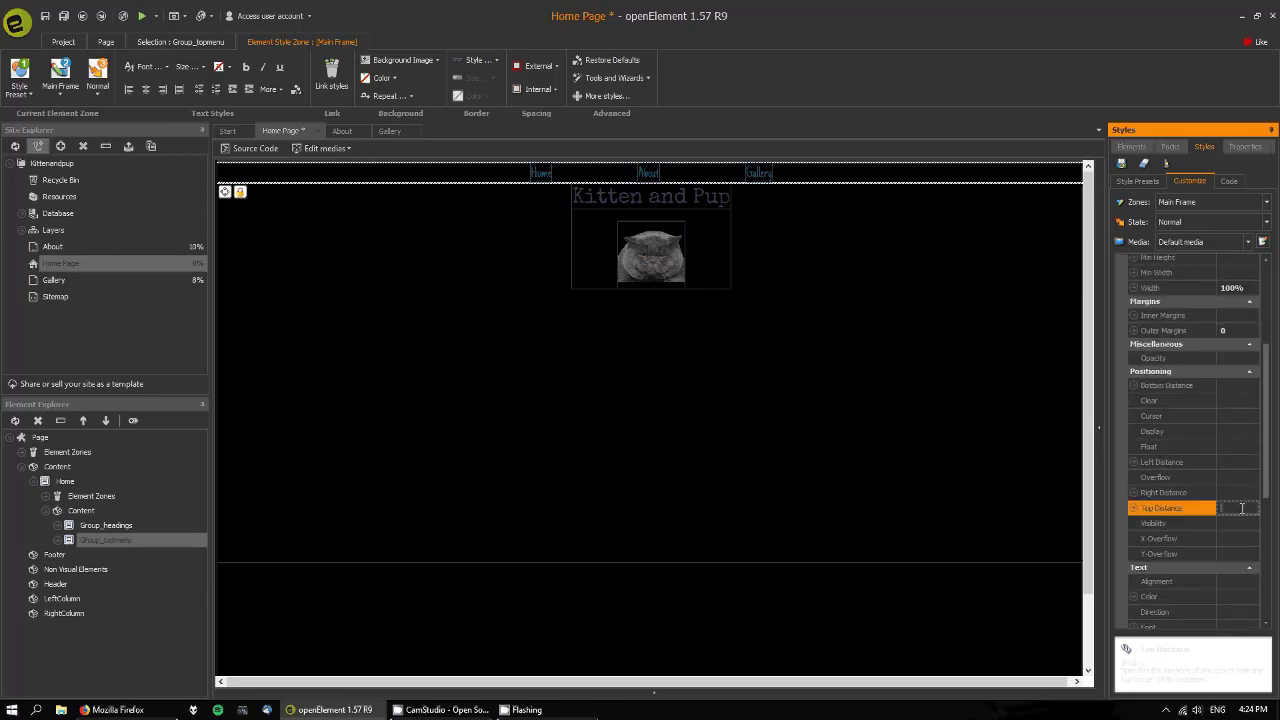
pyautogui.write('10')
pyautogui.press('BackSpace')
pyautogui.press('BackSpace')
pyautogui.write('10%')
pyautogui.click(1226, 523)
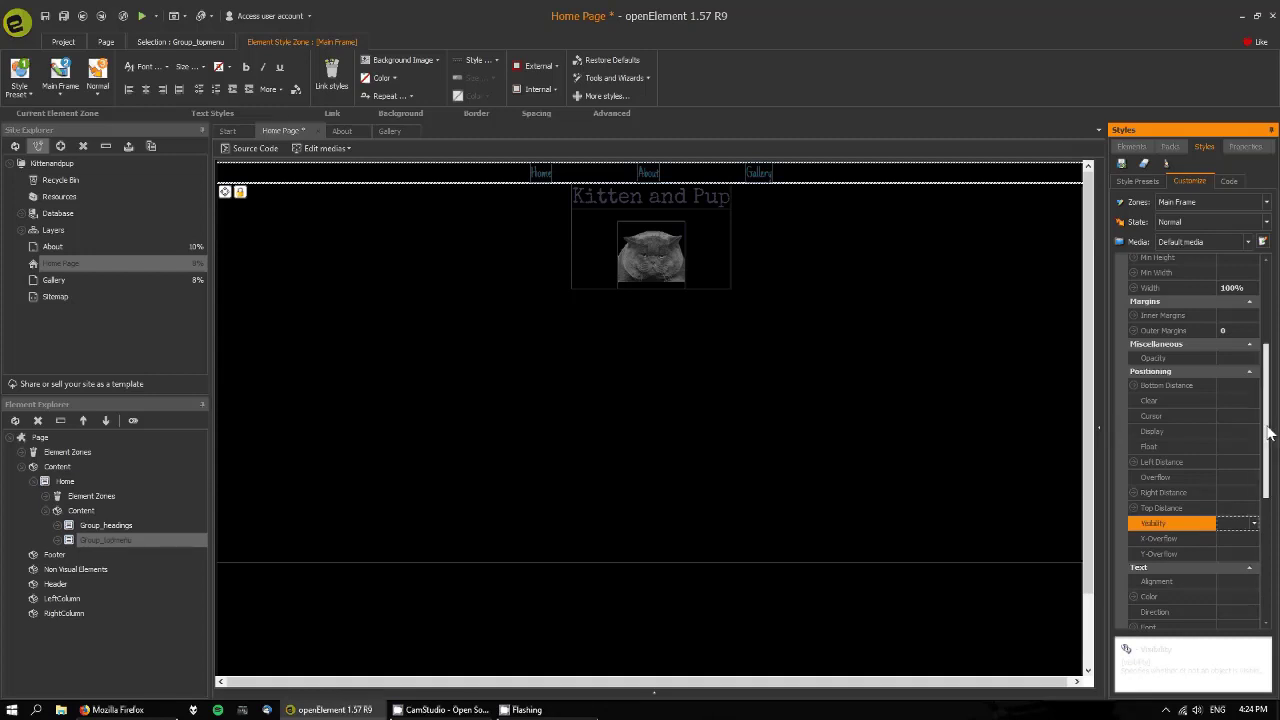
# Step: Set the top menu group's top outer margin to 20px after trying 10%
pyautogui.moveTo(1270, 432); pyautogui.dragTo(1277, 380)
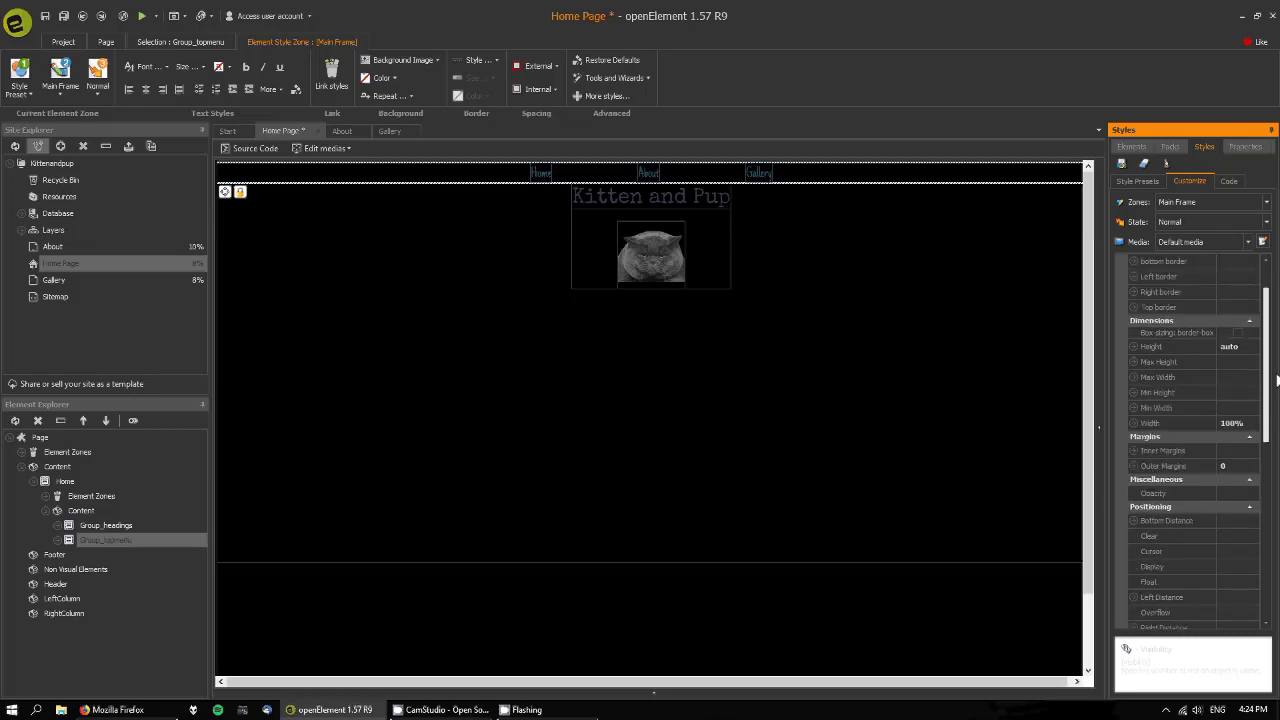
pyautogui.click(1133, 468)
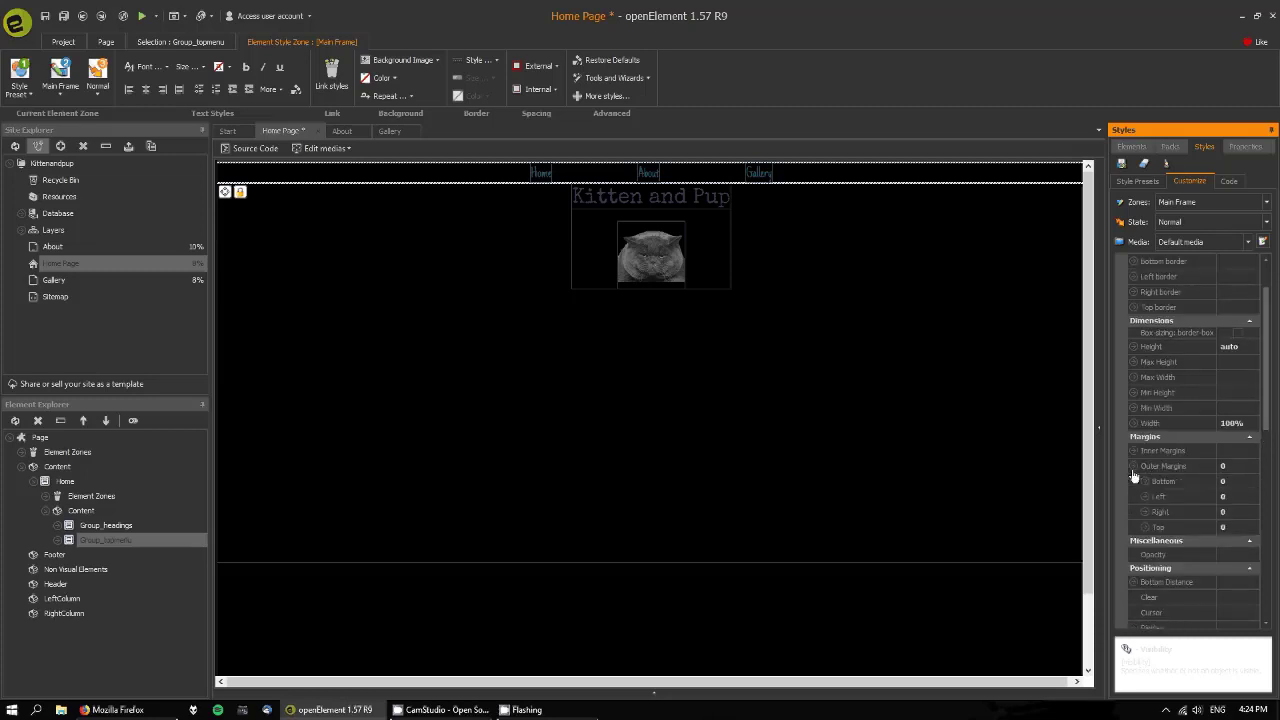
pyautogui.click(1250, 527)
pyautogui.write('10%')
pyautogui.press('Return')
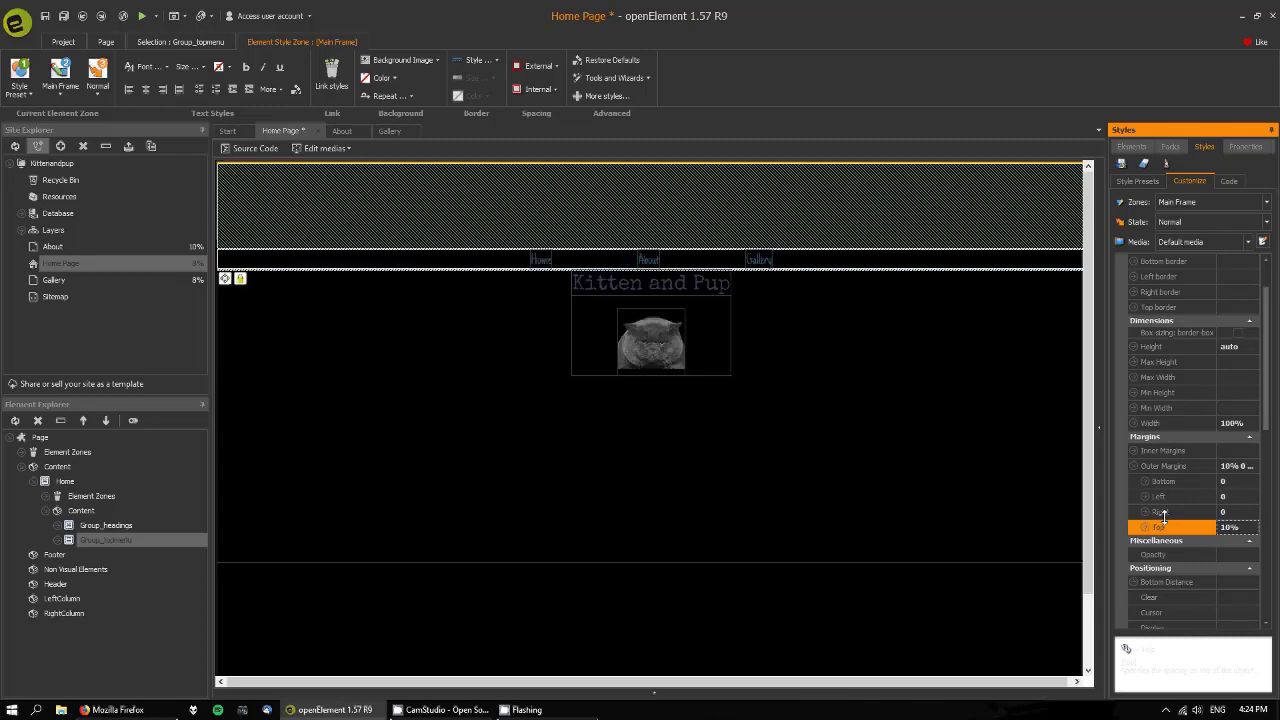
pyautogui.click(1152, 524)
pyautogui.write('20')
pyautogui.press('Return')
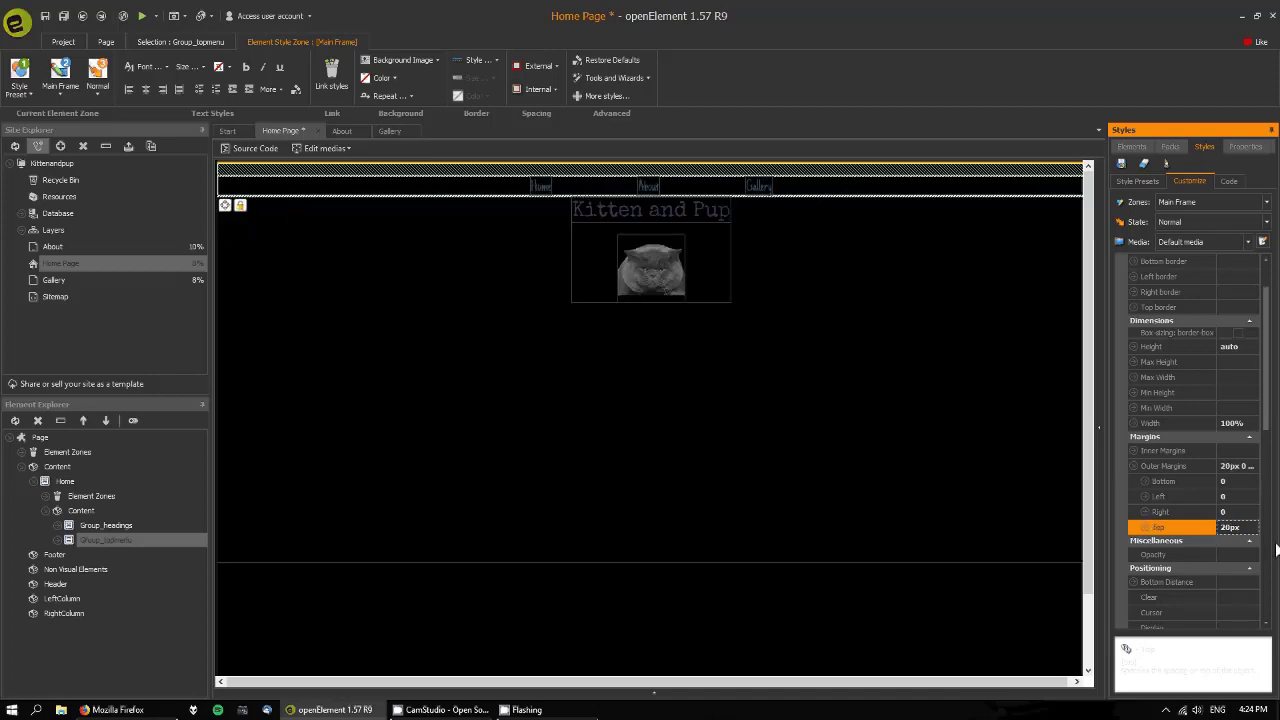
# Step: Give the headings group a top outer margin of 30px and select the Home group
pyautogui.click(691, 240)
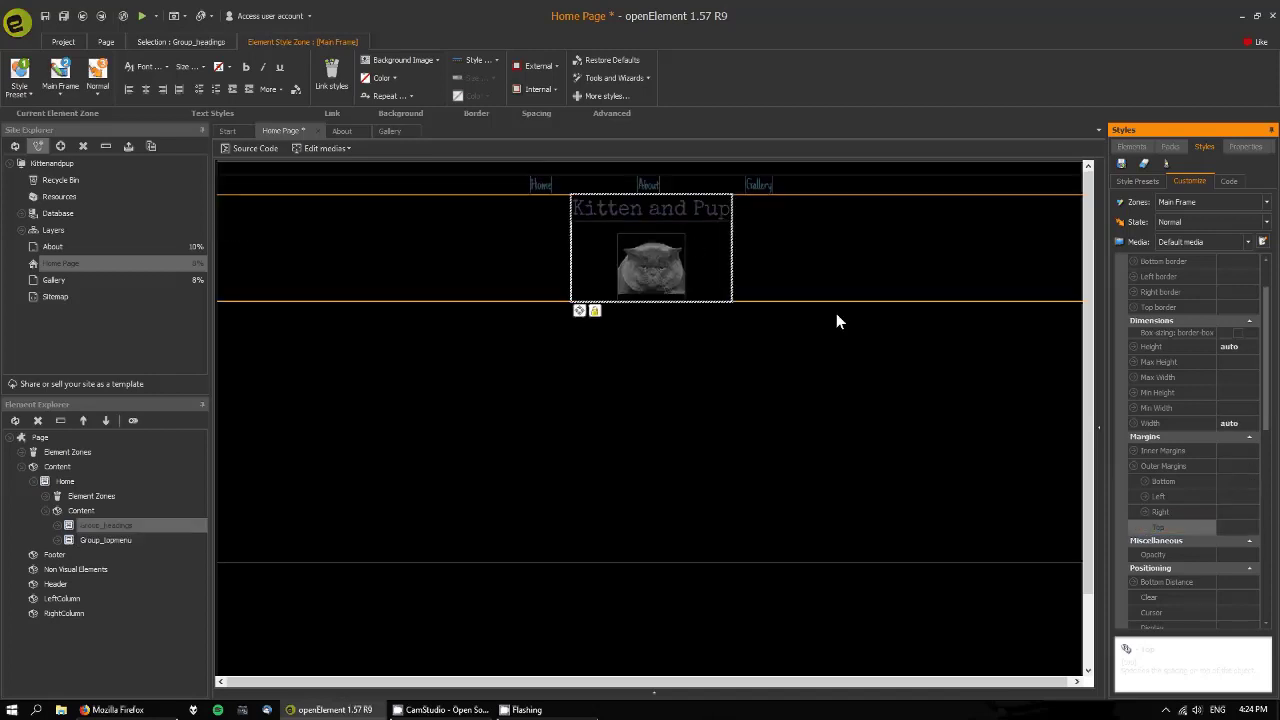
pyautogui.click(1241, 526)
pyautogui.write('30')
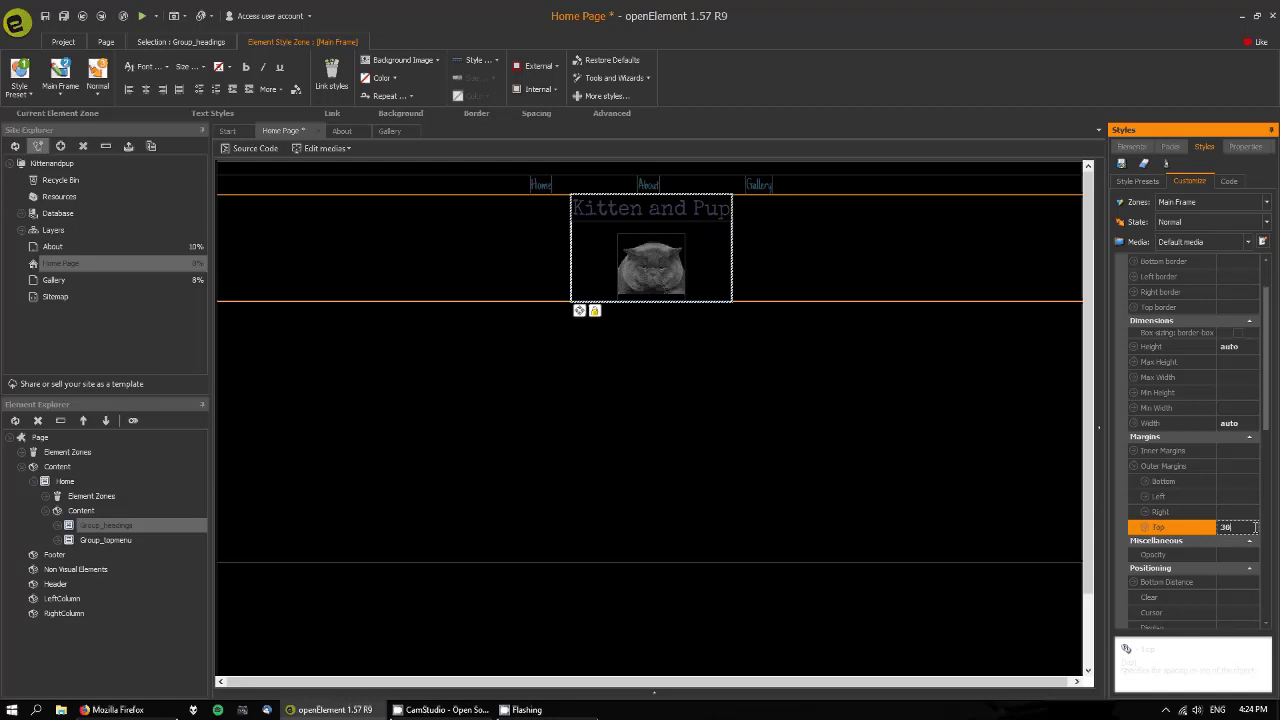
pyautogui.write('px')
pyautogui.press('Return')
pyautogui.click(847, 369)
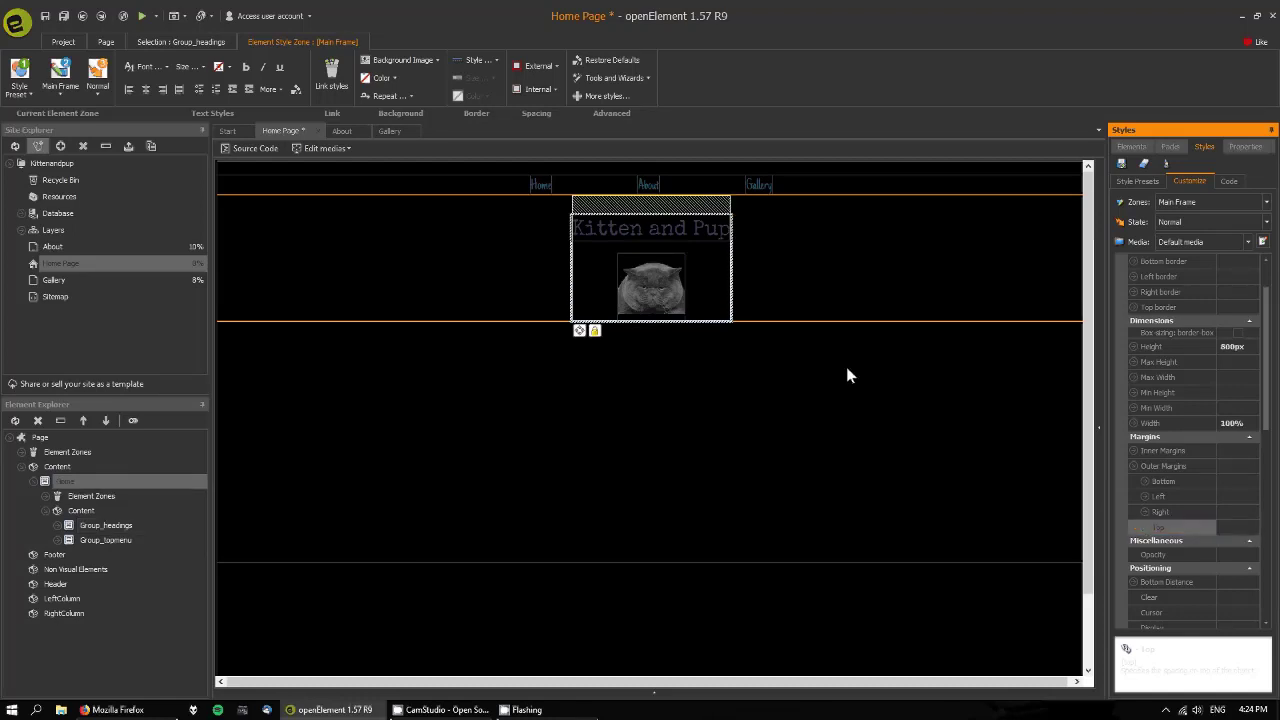
# Step: Preview the home page in the browser, close the preview, and return to the openElement editor
pyautogui.click(140, 17)
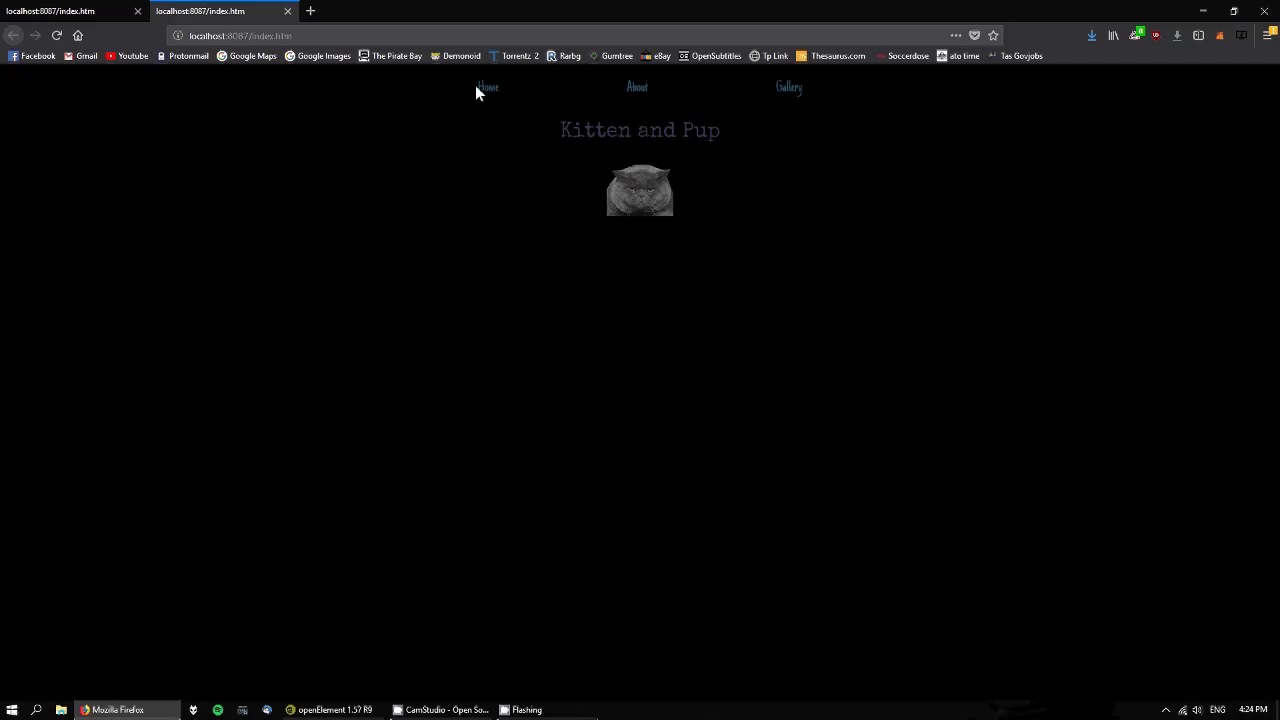
pyautogui.click(287, 11)
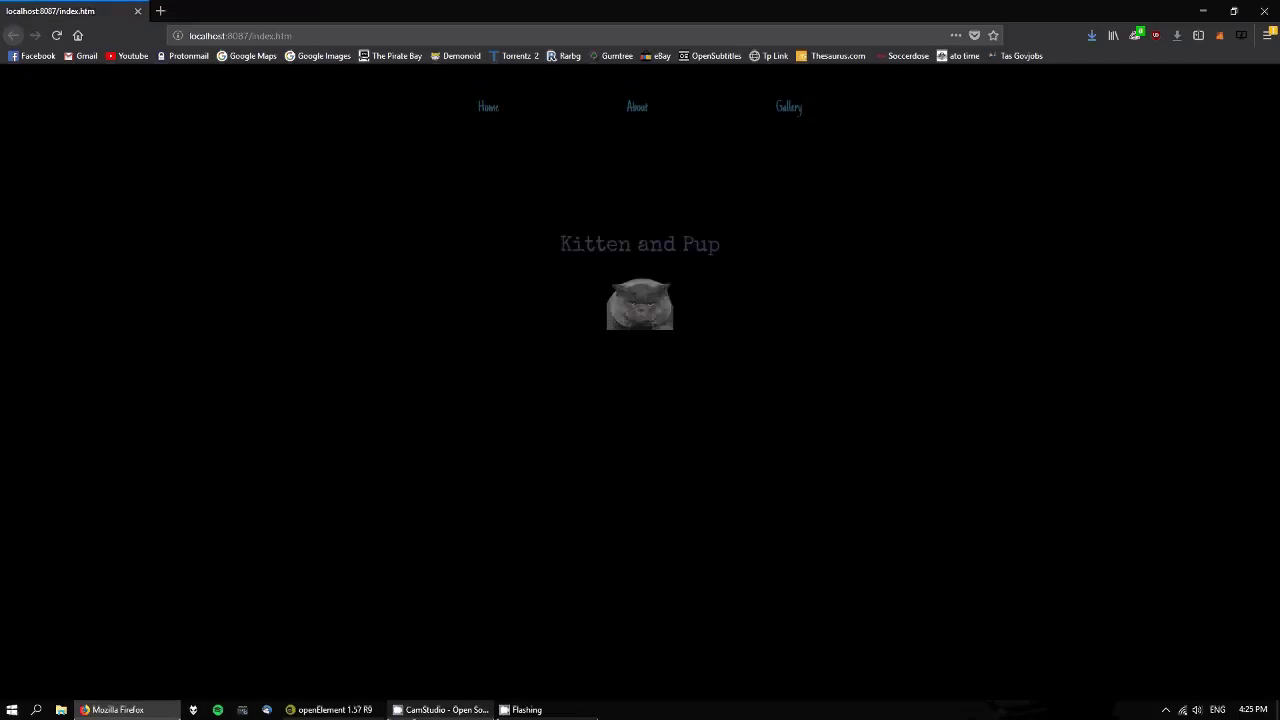
pyautogui.click(333, 710)
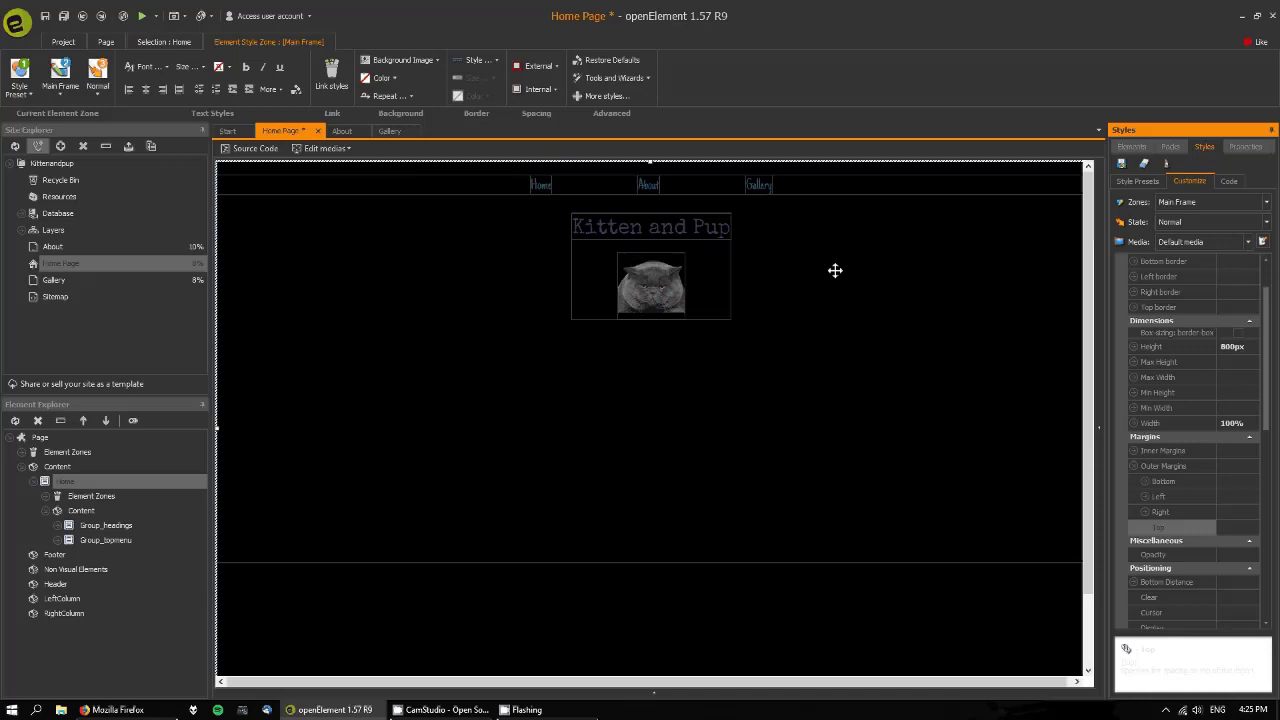
# Step: Set the Home group's height to 100vh and save all changes
pyautogui.click(1192, 344)
pyautogui.write('100')
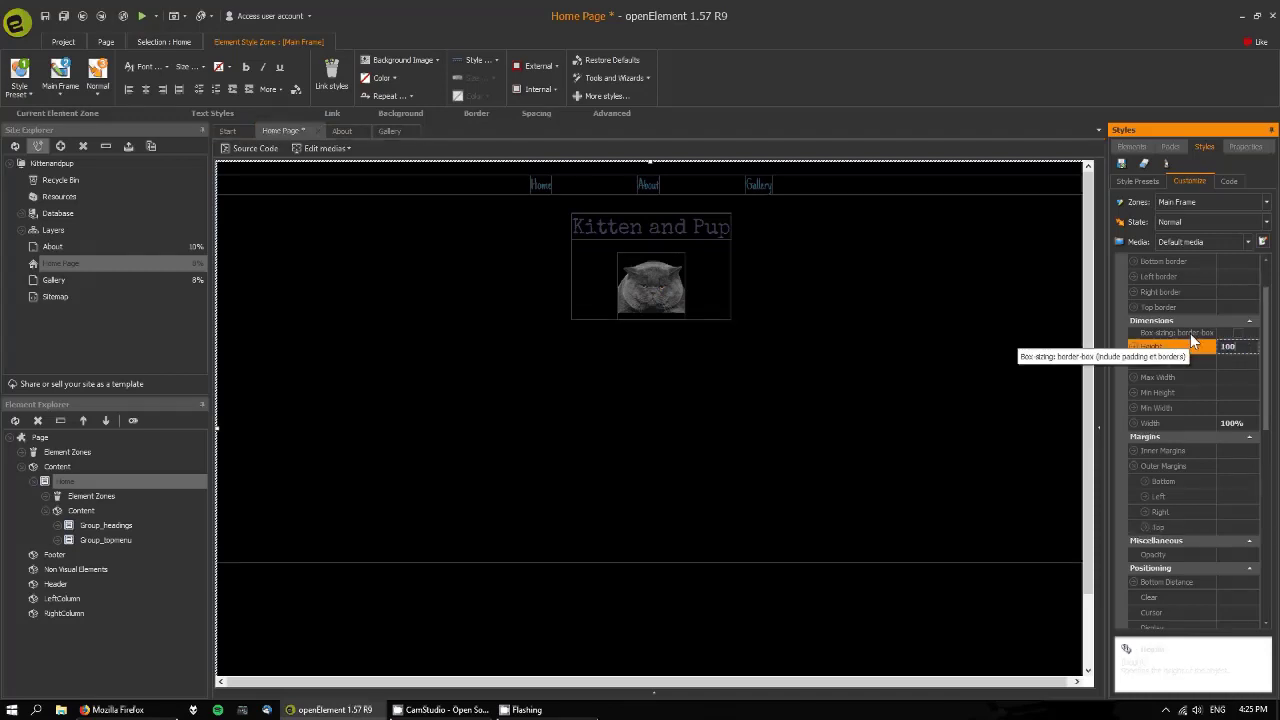
pyautogui.write('vh')
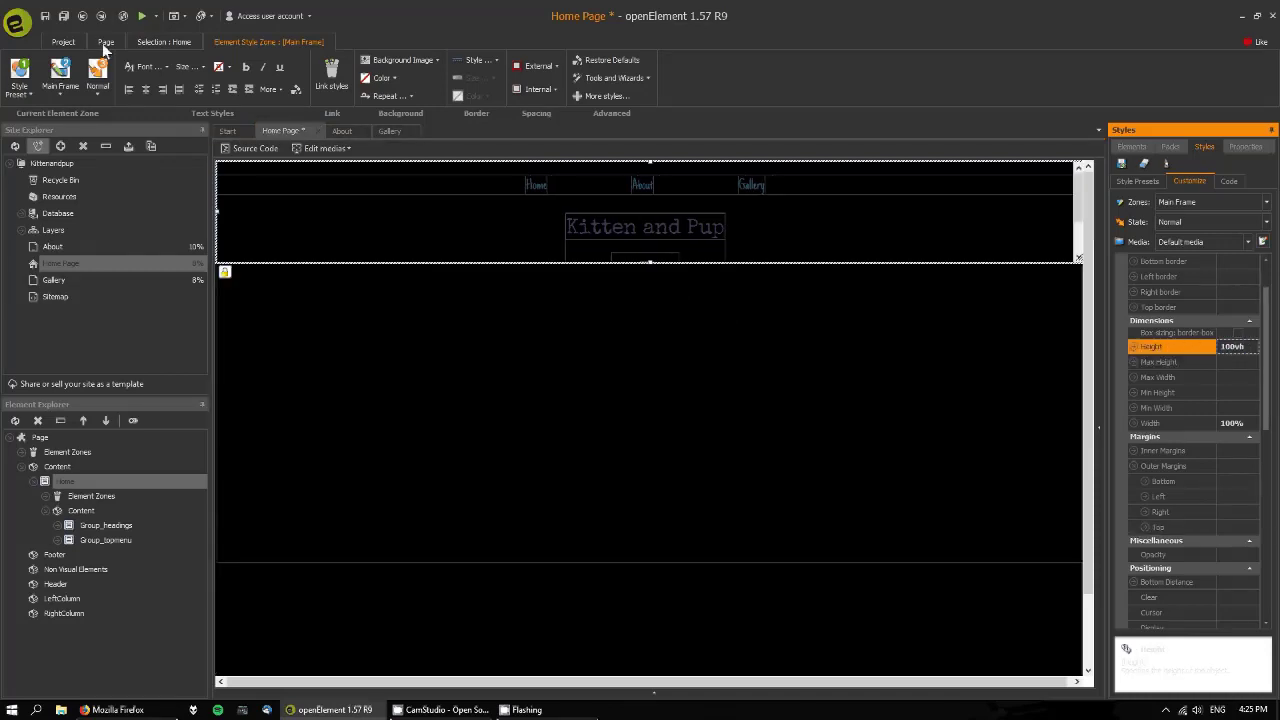
pyautogui.click(63, 16)
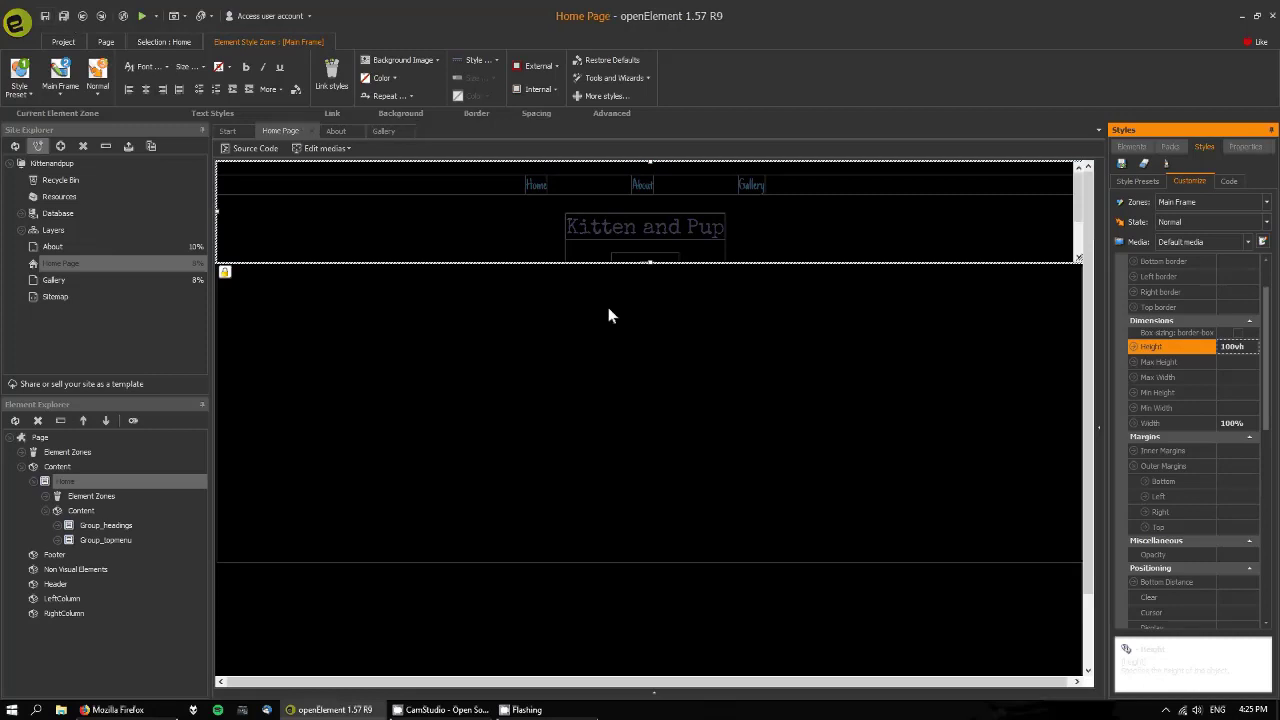
# Step: Check the saved home page in a browser preview, close it, and switch back to openElement
pyautogui.click(142, 17)
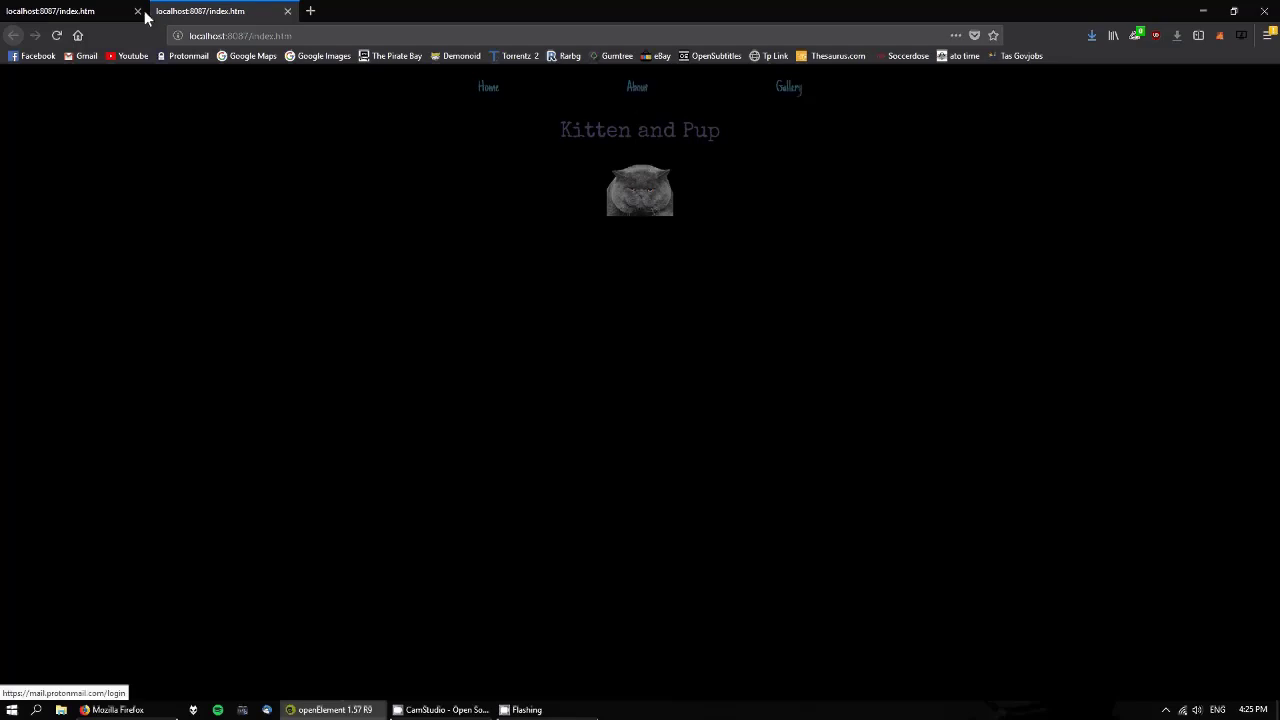
pyautogui.click(287, 11)
pyautogui.click(340, 706)
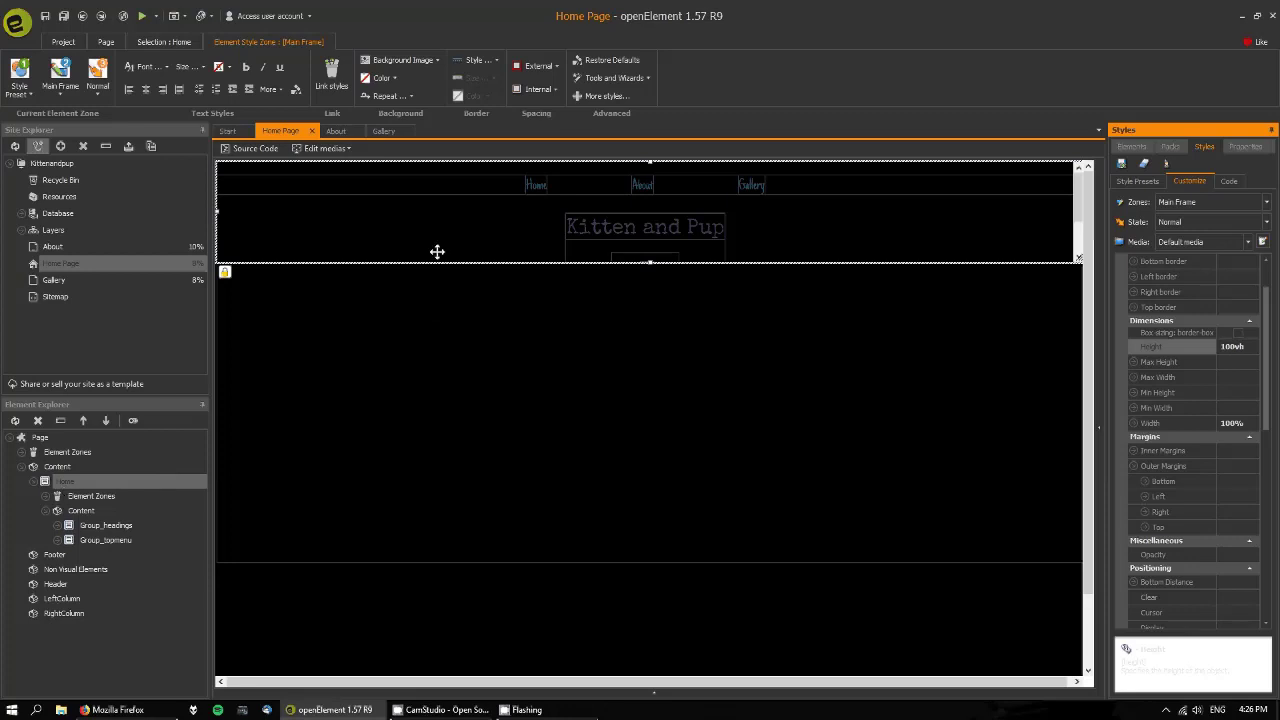
# Step: Compare the menu and content layouts of the About and Gallery pages with the Home page
pyautogui.click(338, 133)
pyautogui.click(385, 133)
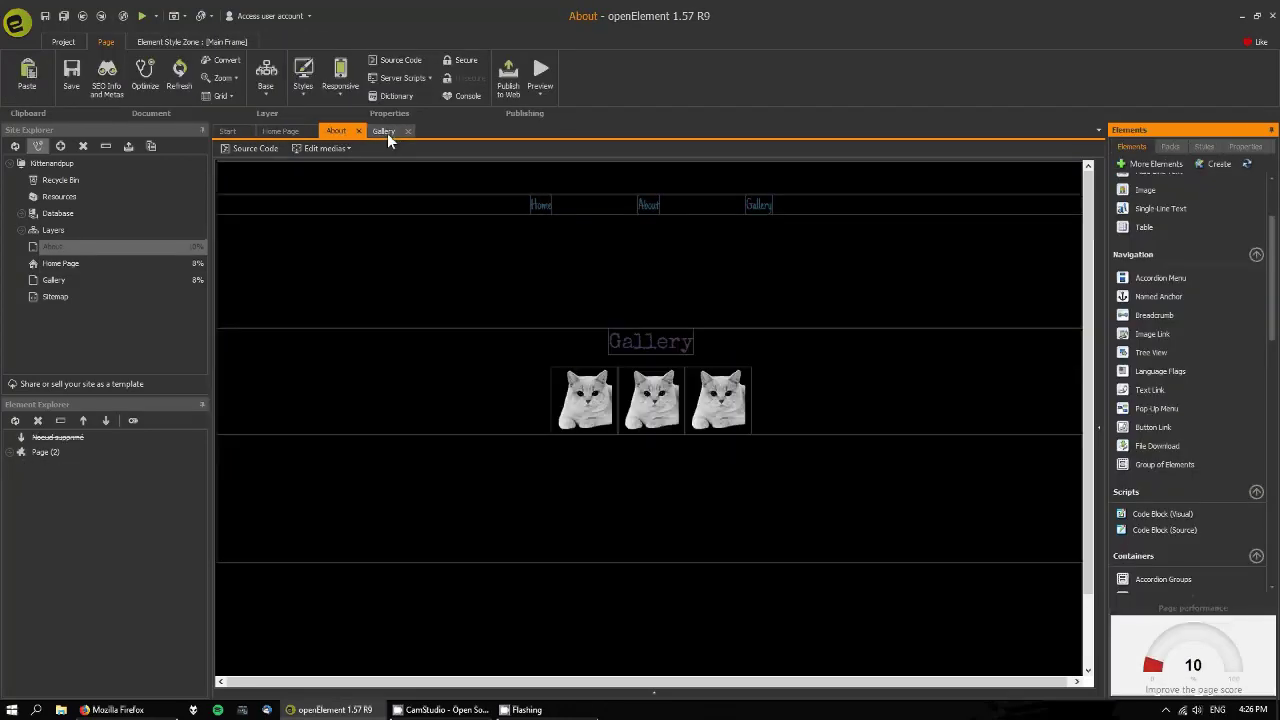
pyautogui.click(288, 133)
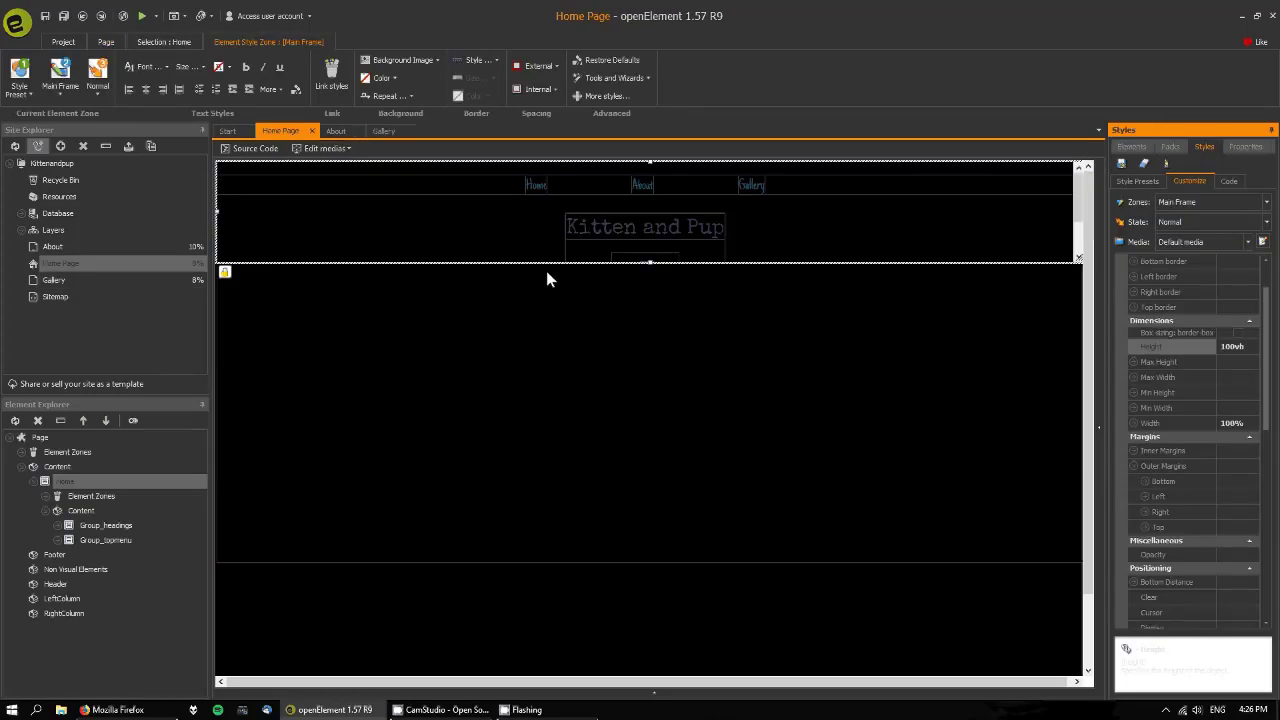
pyautogui.click(336, 134)
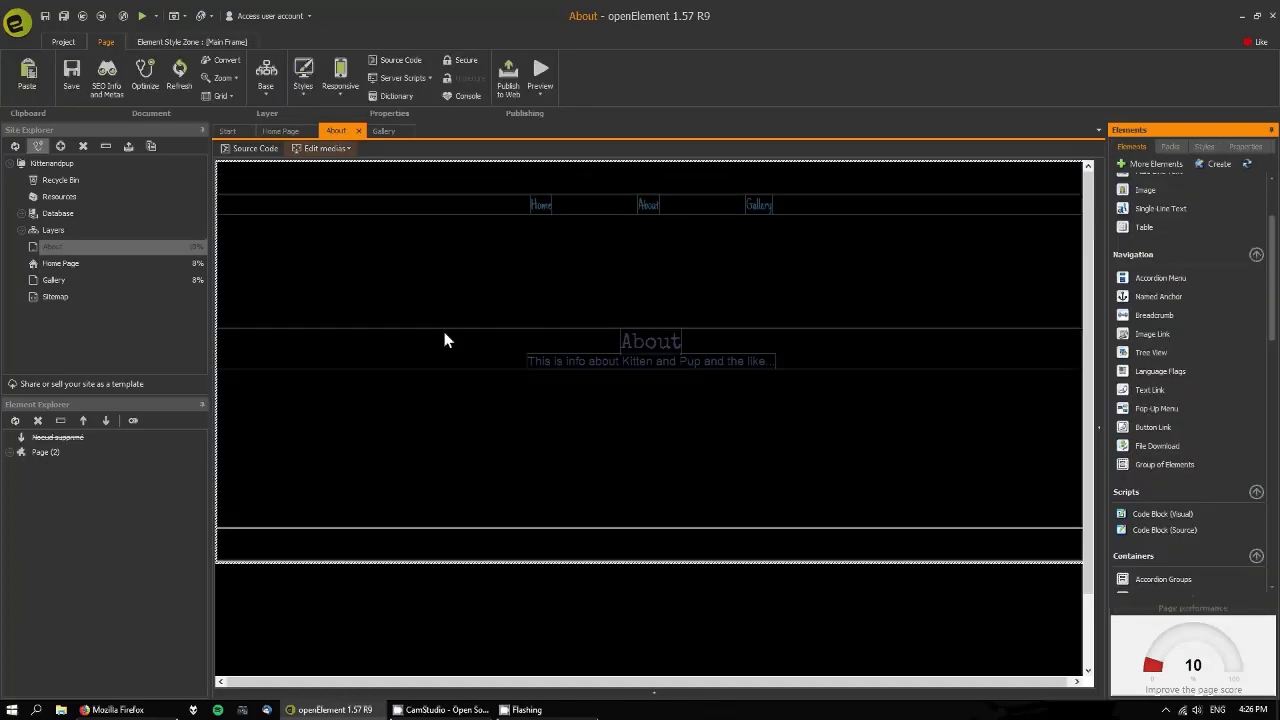
pyautogui.click(272, 133)
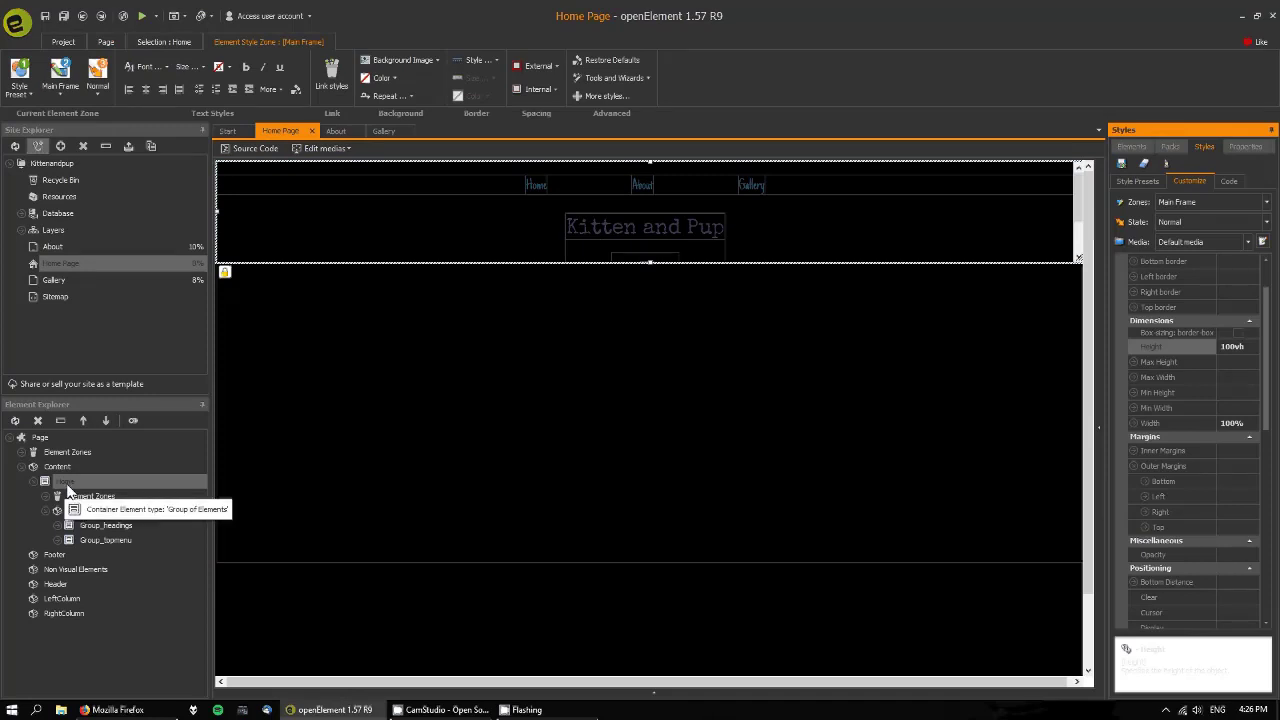
pyautogui.click(338, 132)
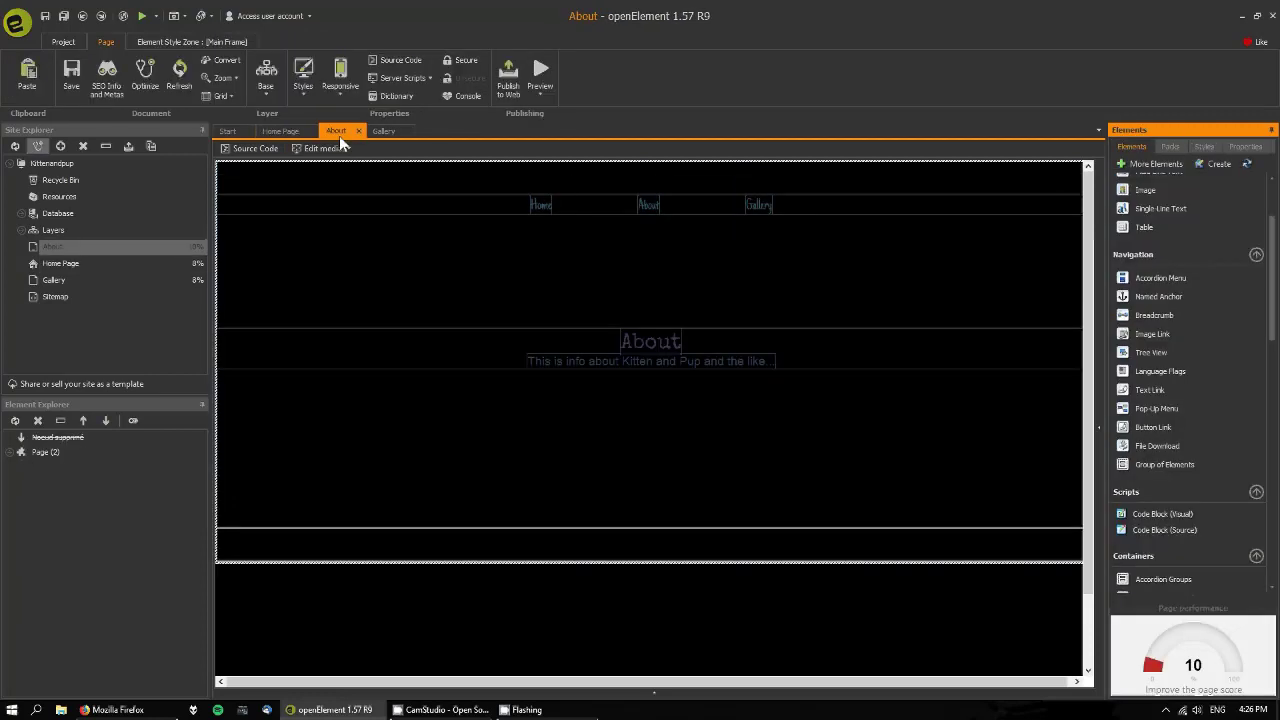
pyautogui.click(383, 132)
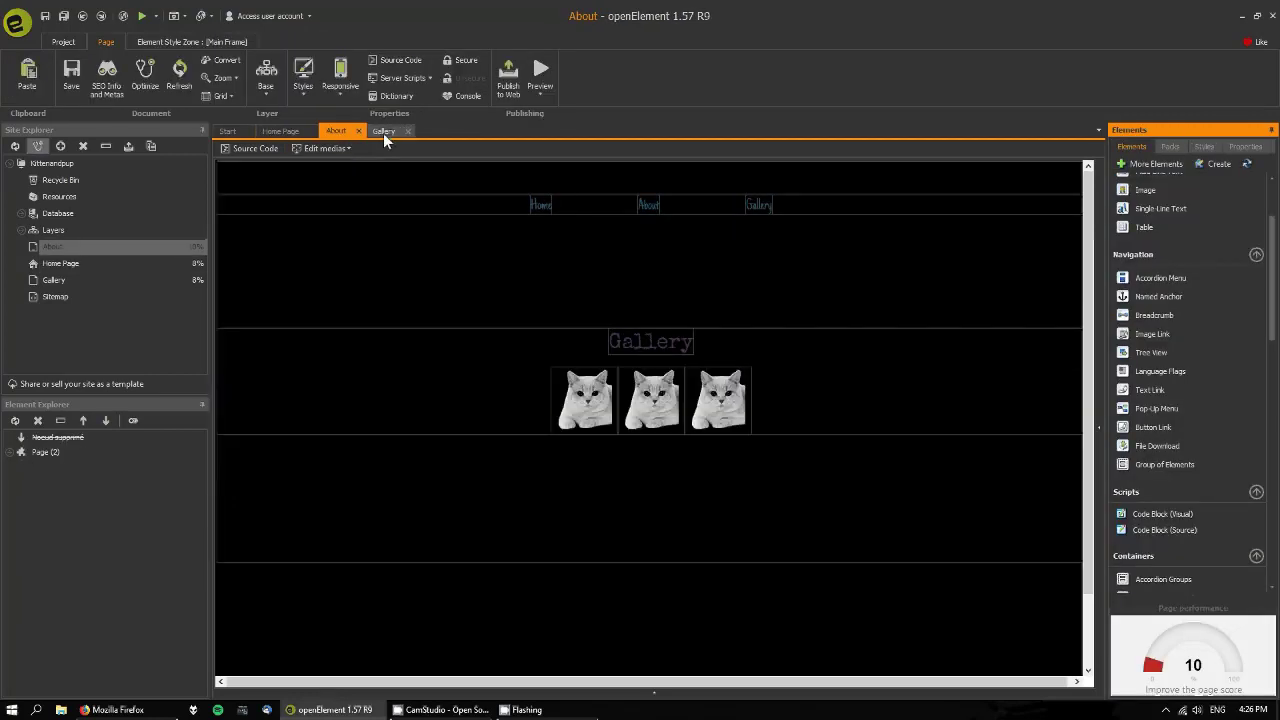
pyautogui.click(279, 133)
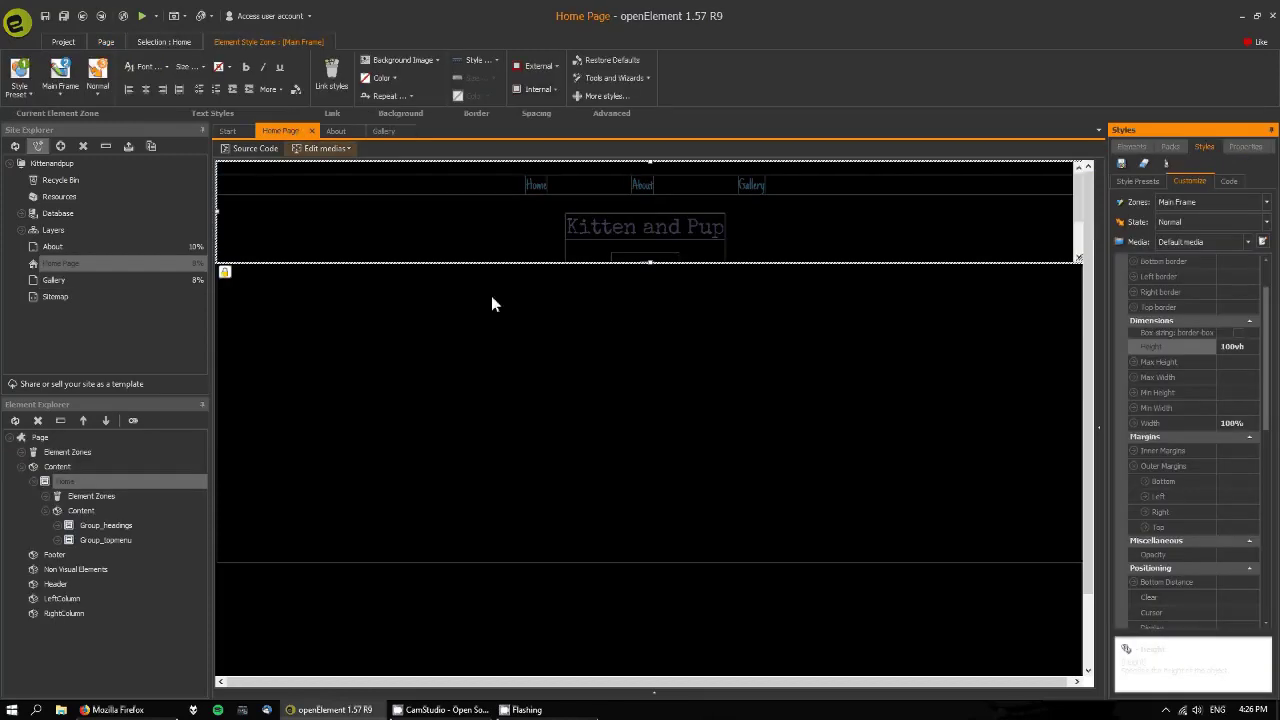
pyautogui.click(336, 132)
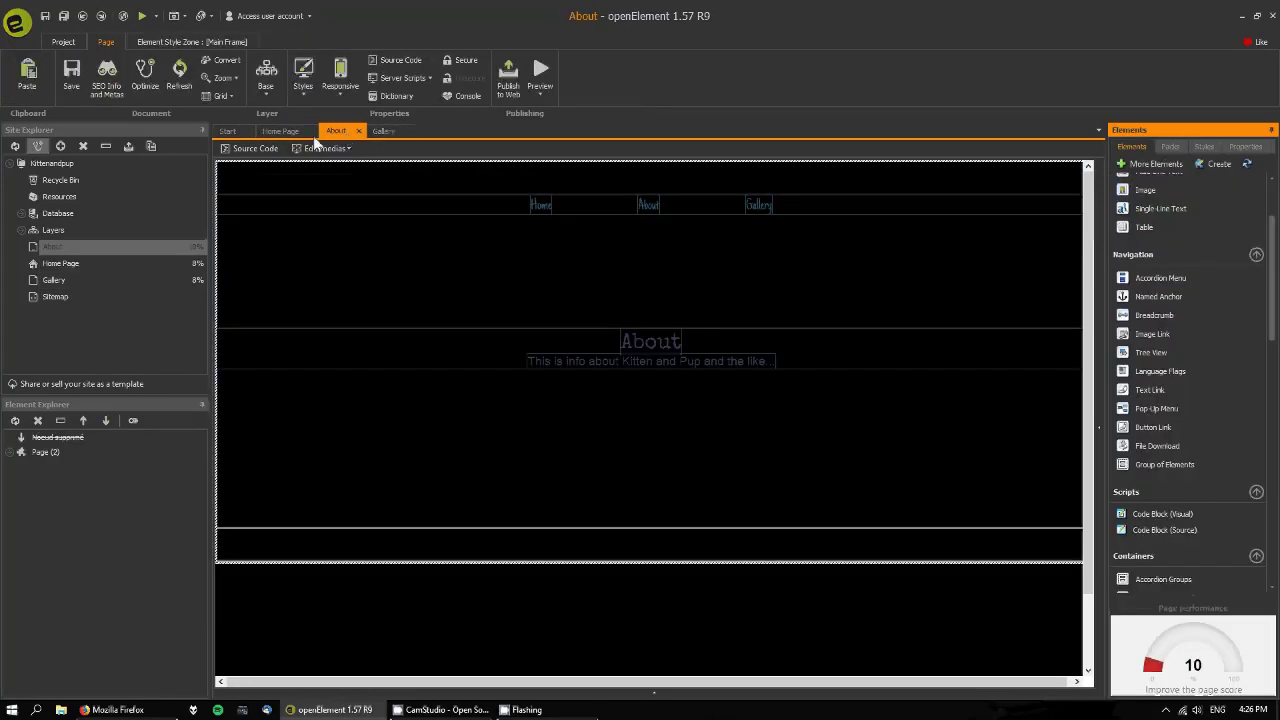
pyautogui.click(279, 133)
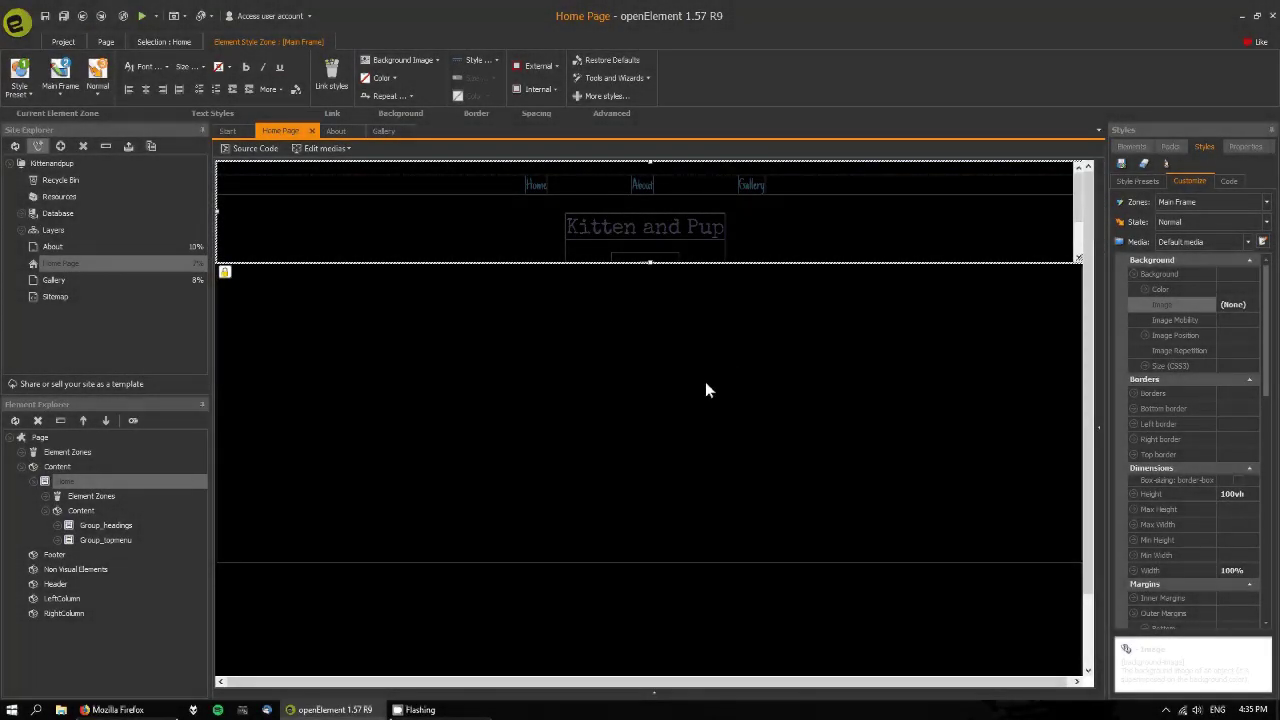
# Step: Examine the outer groups and nested Group_headings on the About and Gallery pages, including their dimensions
pyautogui.click(336, 132)
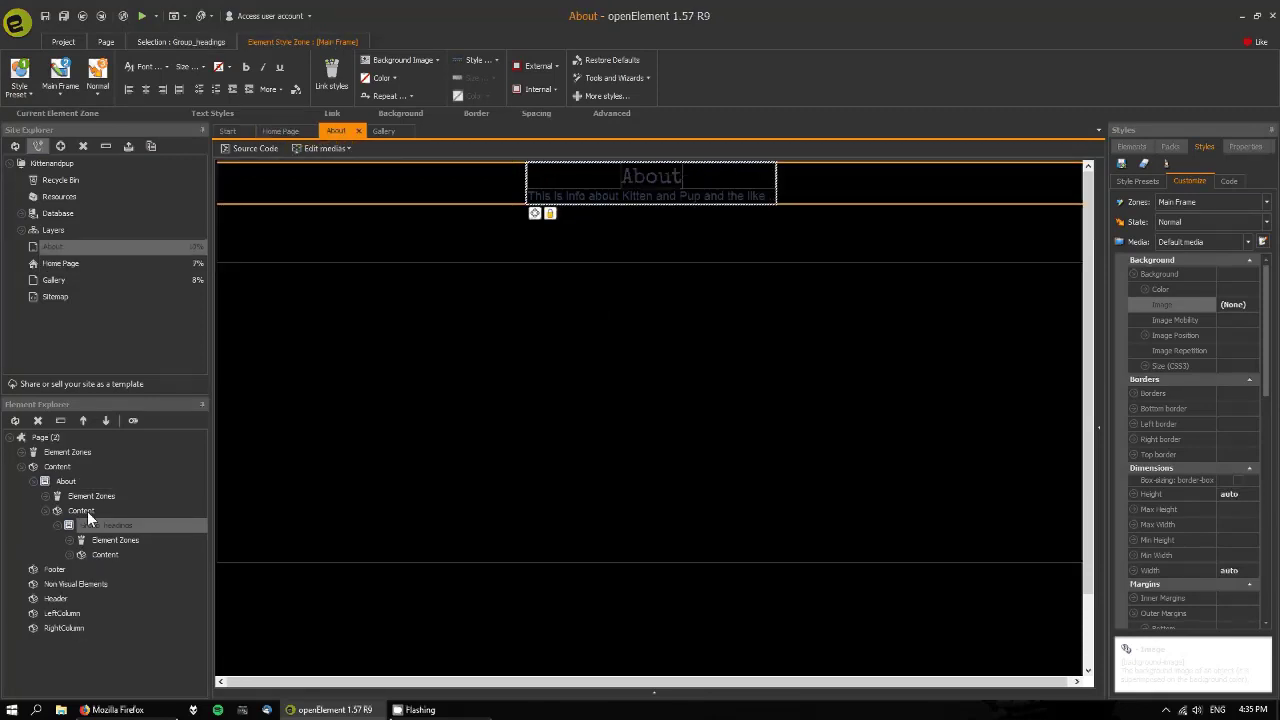
pyautogui.click(57, 481)
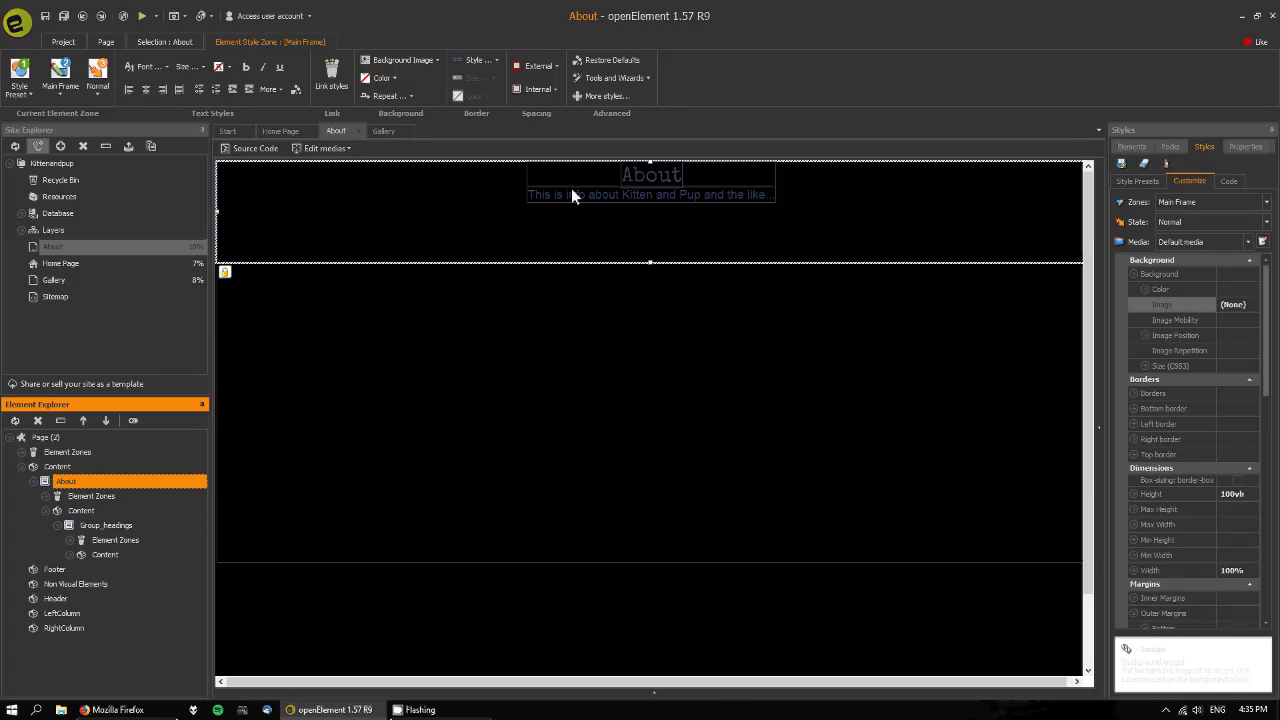
pyautogui.click(381, 131)
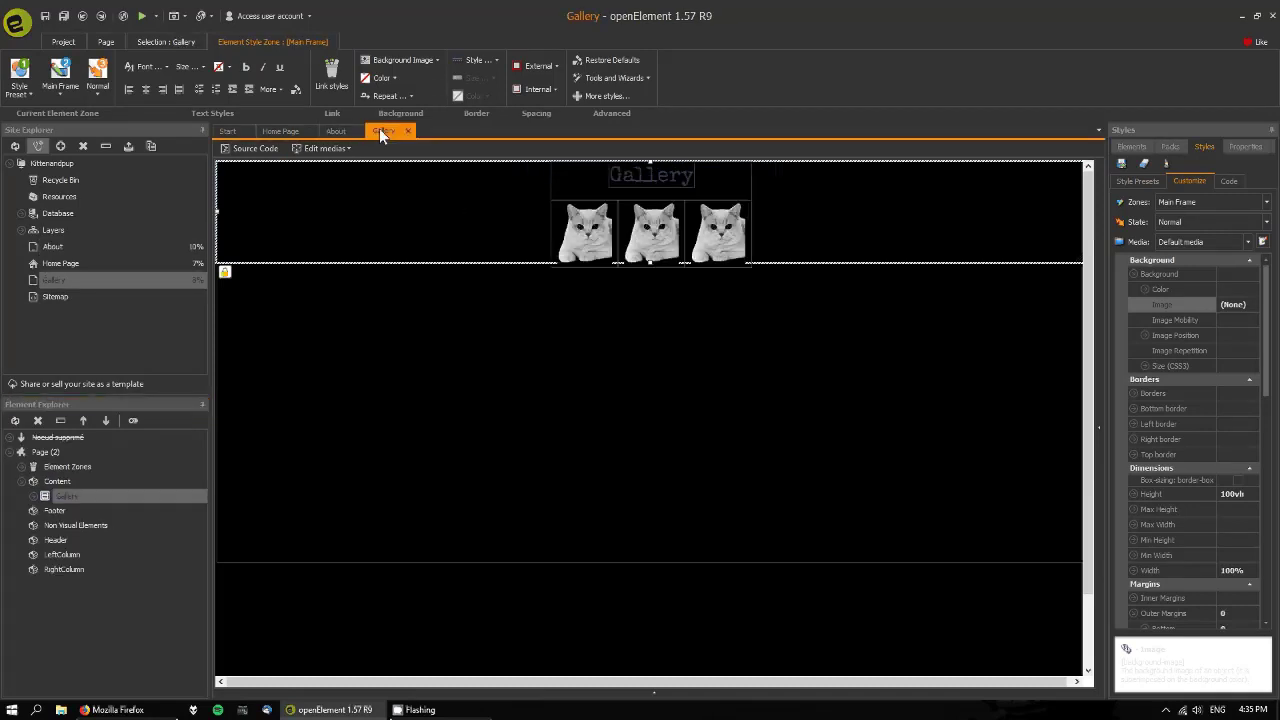
pyautogui.click(41, 498)
pyautogui.click(33, 496)
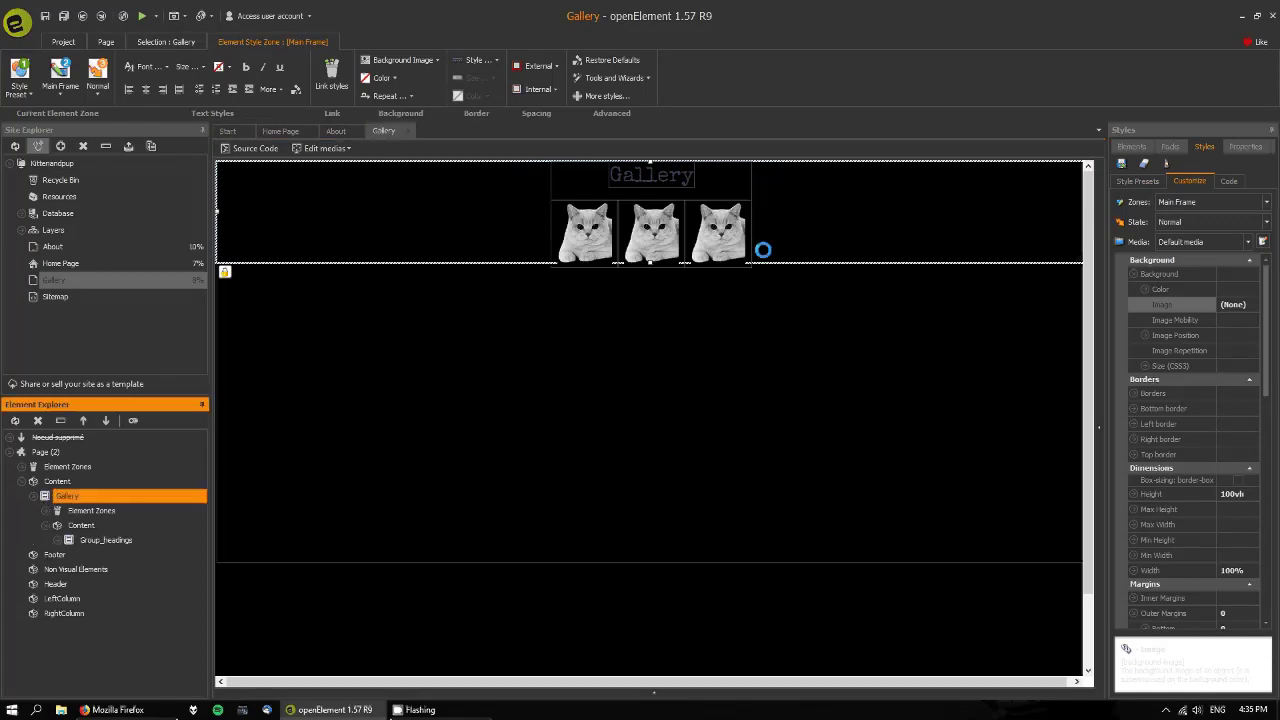
pyautogui.click(93, 539)
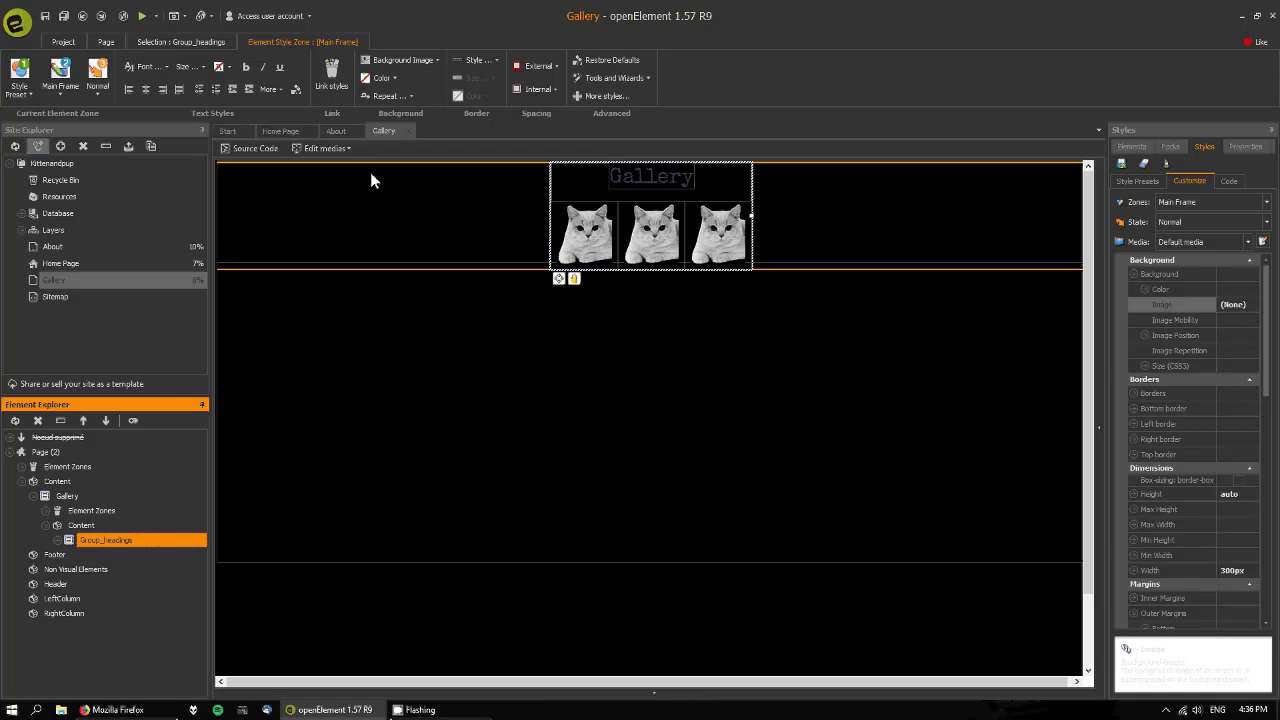
pyautogui.click(336, 131)
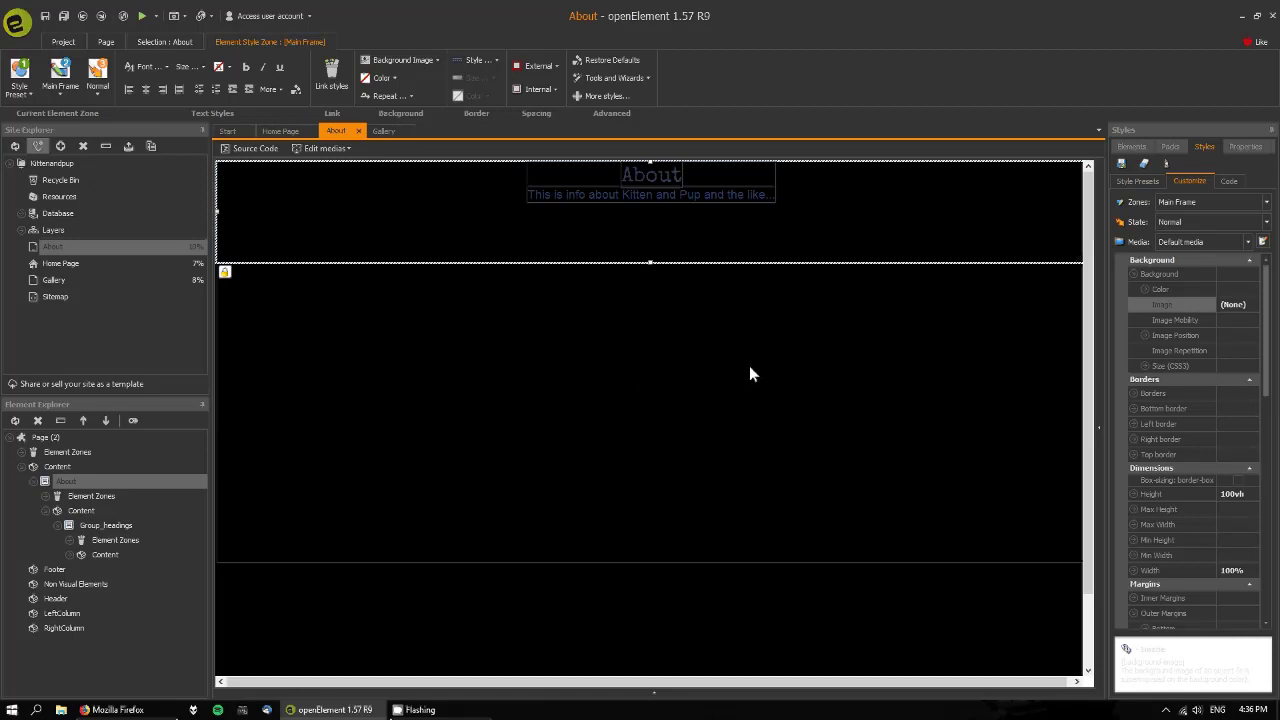
pyautogui.click(708, 190)
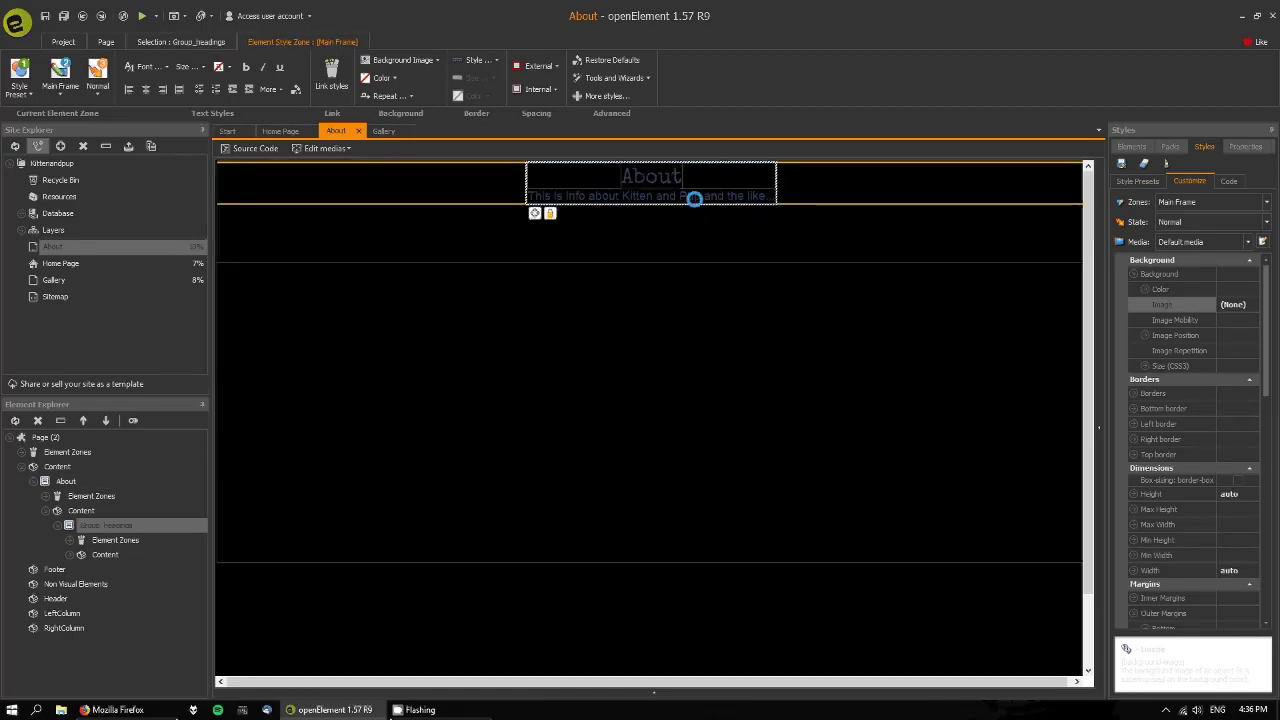
pyautogui.click(755, 236)
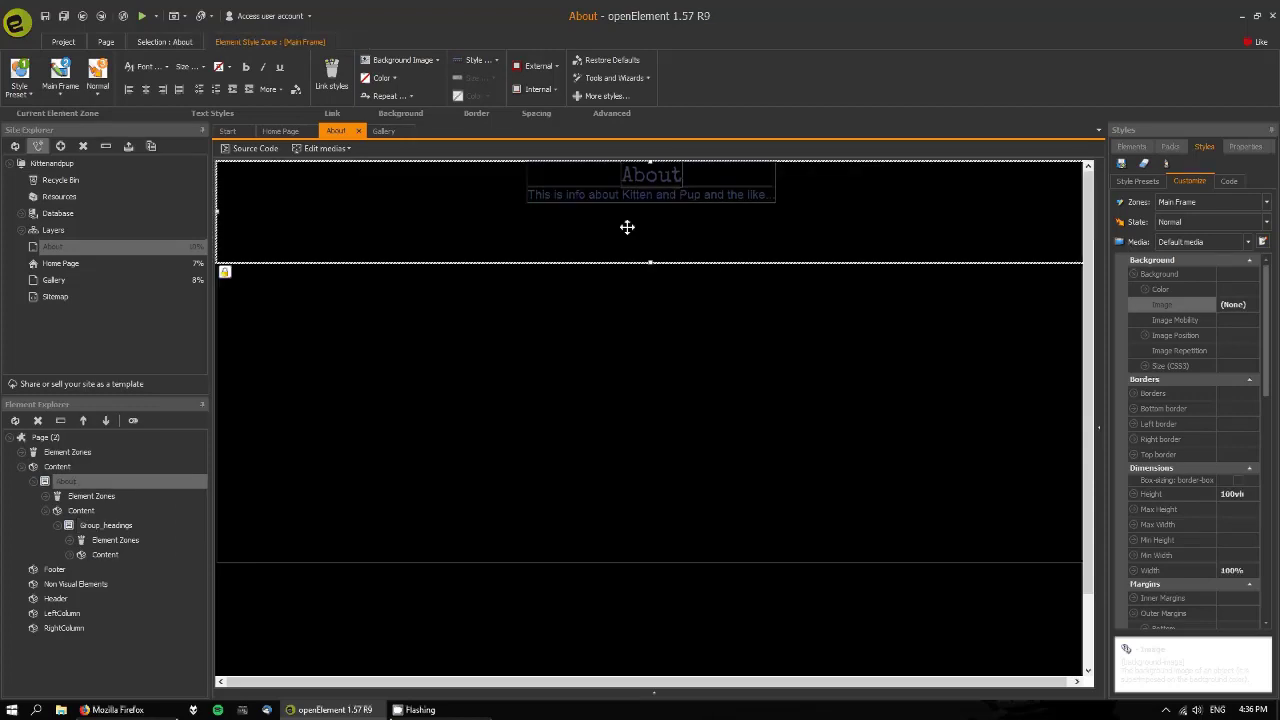
# Step: Compare the size and positioning properties of the About group with those of its nested Group_headings
pyautogui.click(1244, 148)
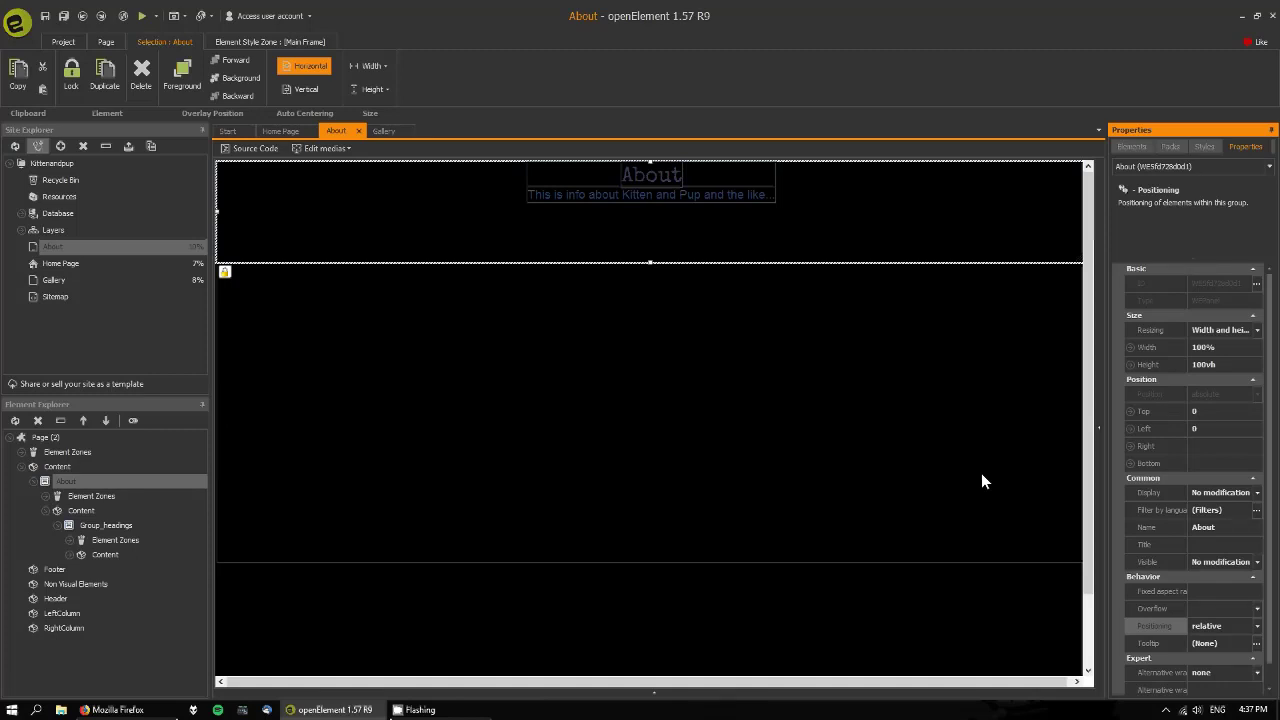
pyautogui.click(749, 179)
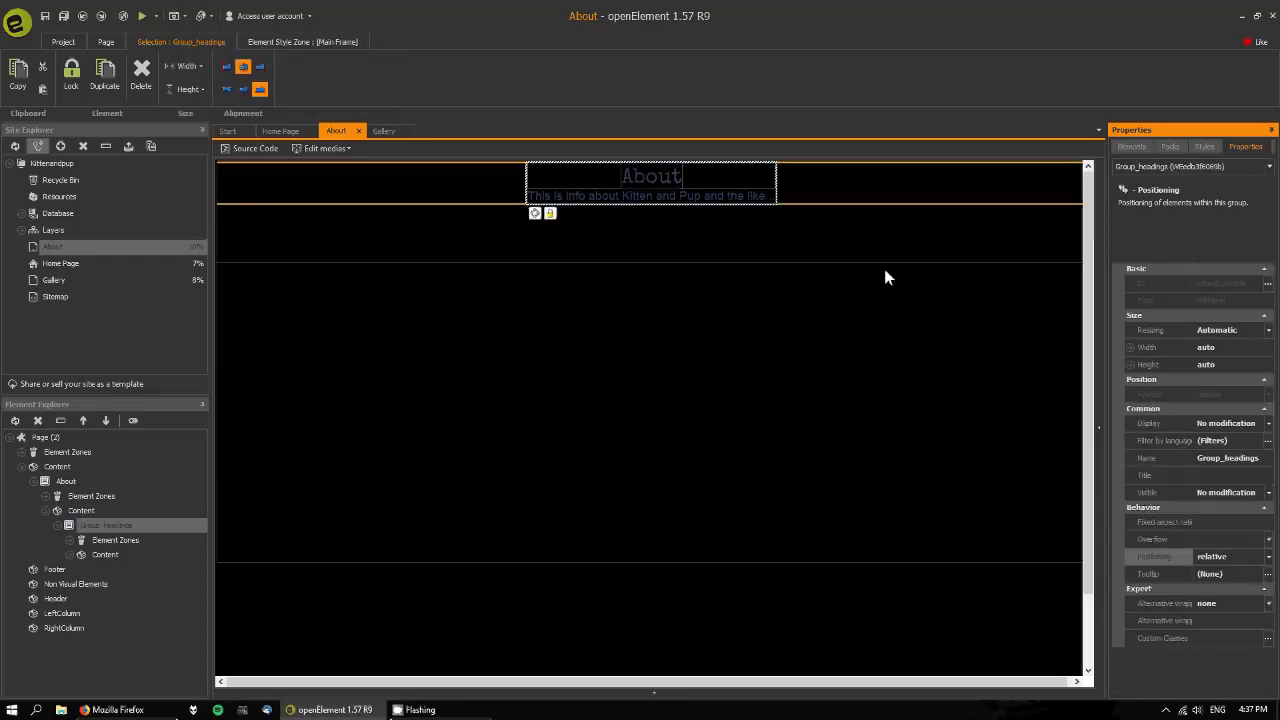
pyautogui.click(752, 177)
pyautogui.click(752, 177)
pyautogui.click(866, 240)
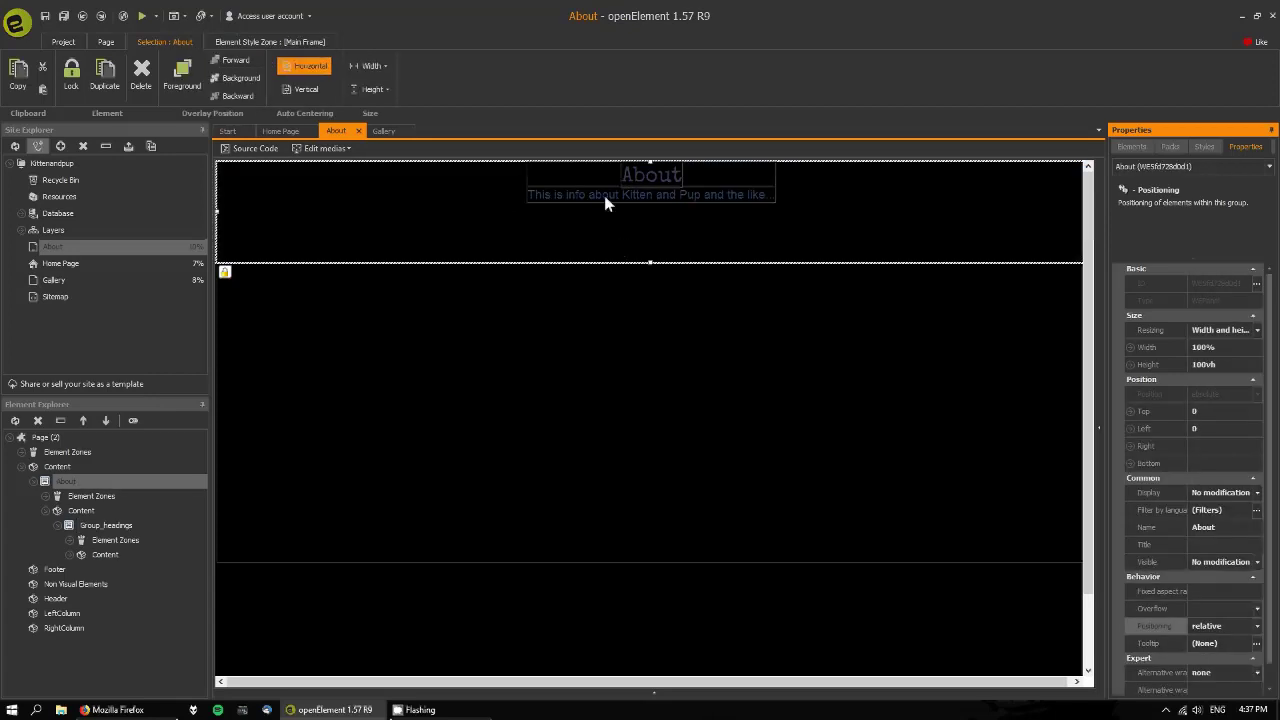
pyautogui.click(752, 178)
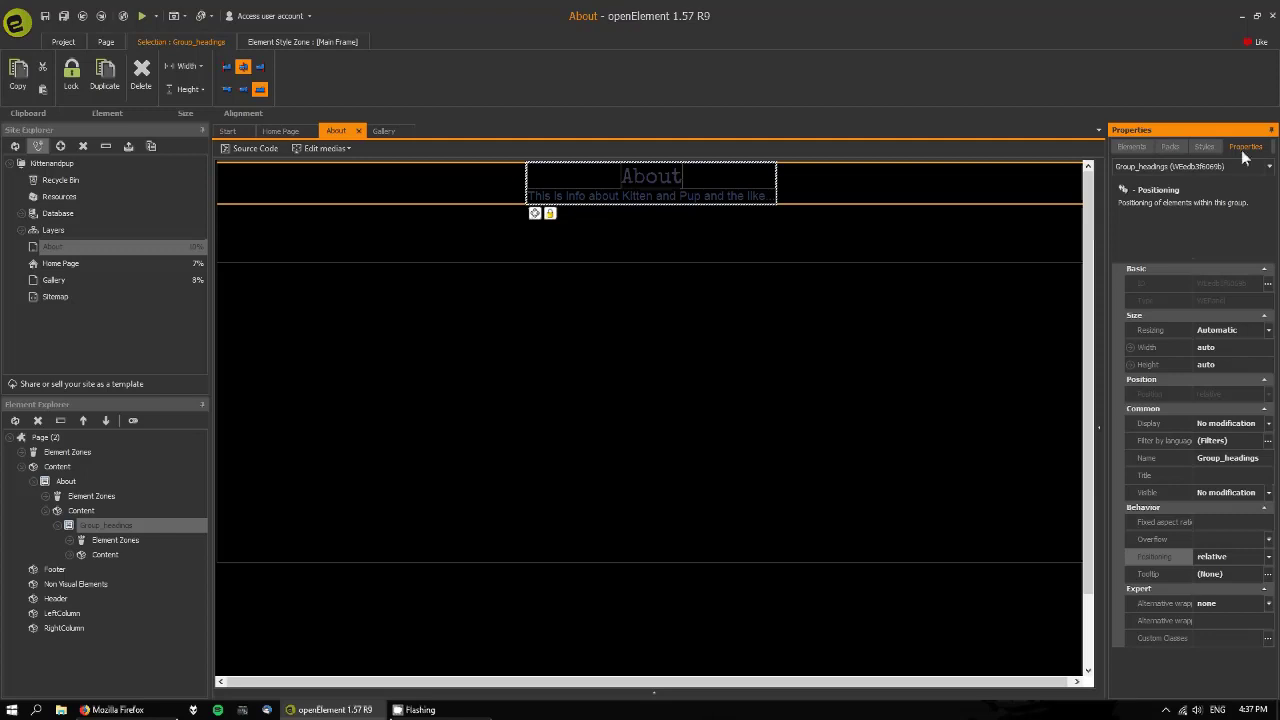
# Step: Try top distances of 260px and 33% on the About page's Group_headings, and clear the value
pyautogui.click(1204, 147)
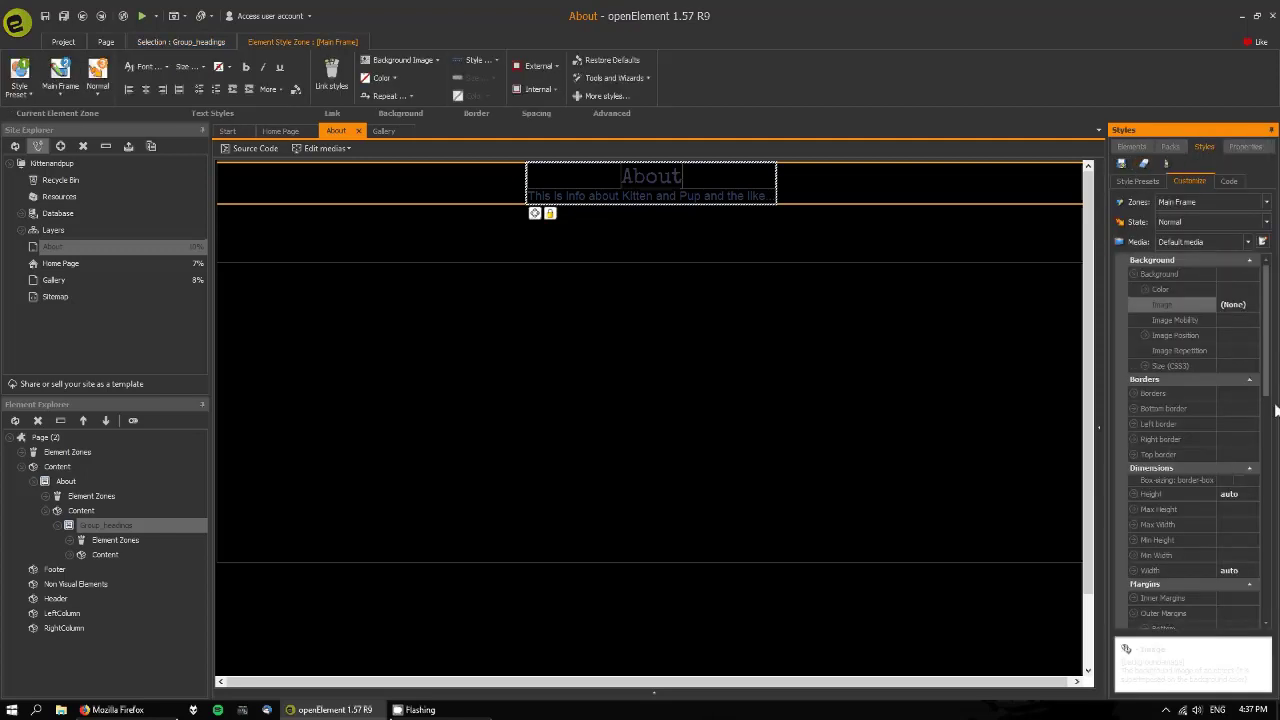
pyautogui.scroll(-6, 1146, 438)
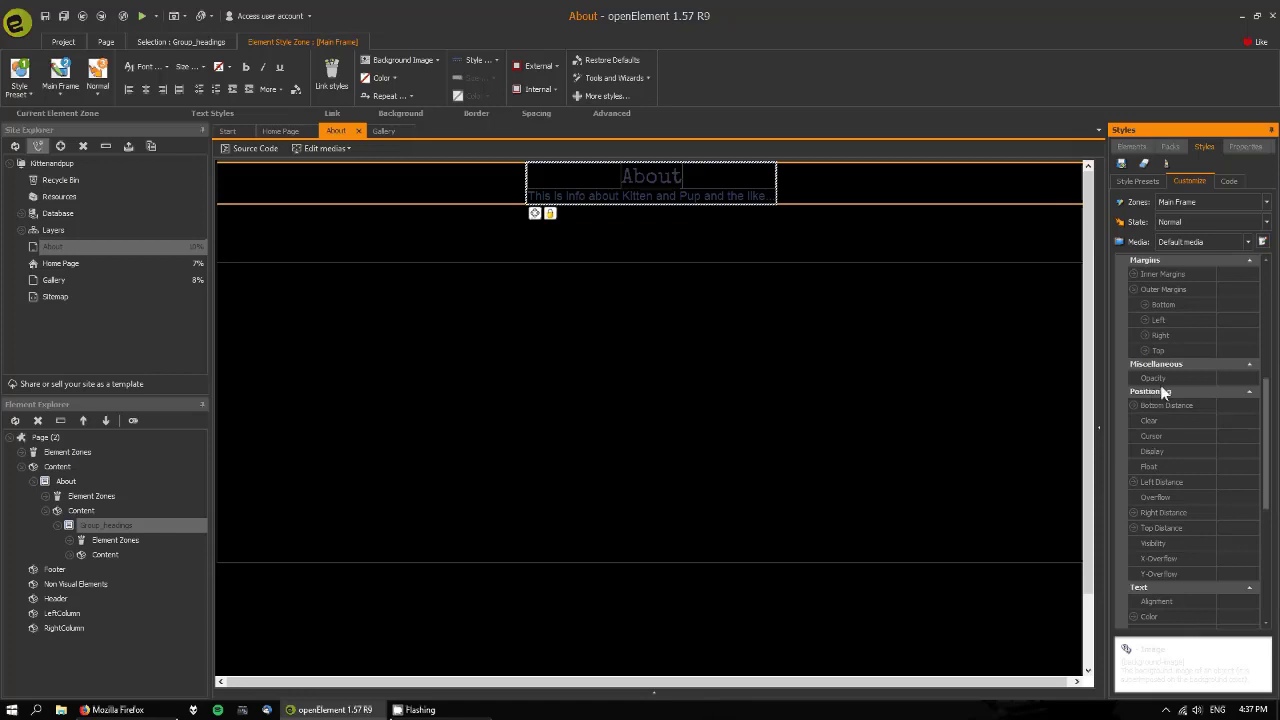
pyautogui.click(1228, 527)
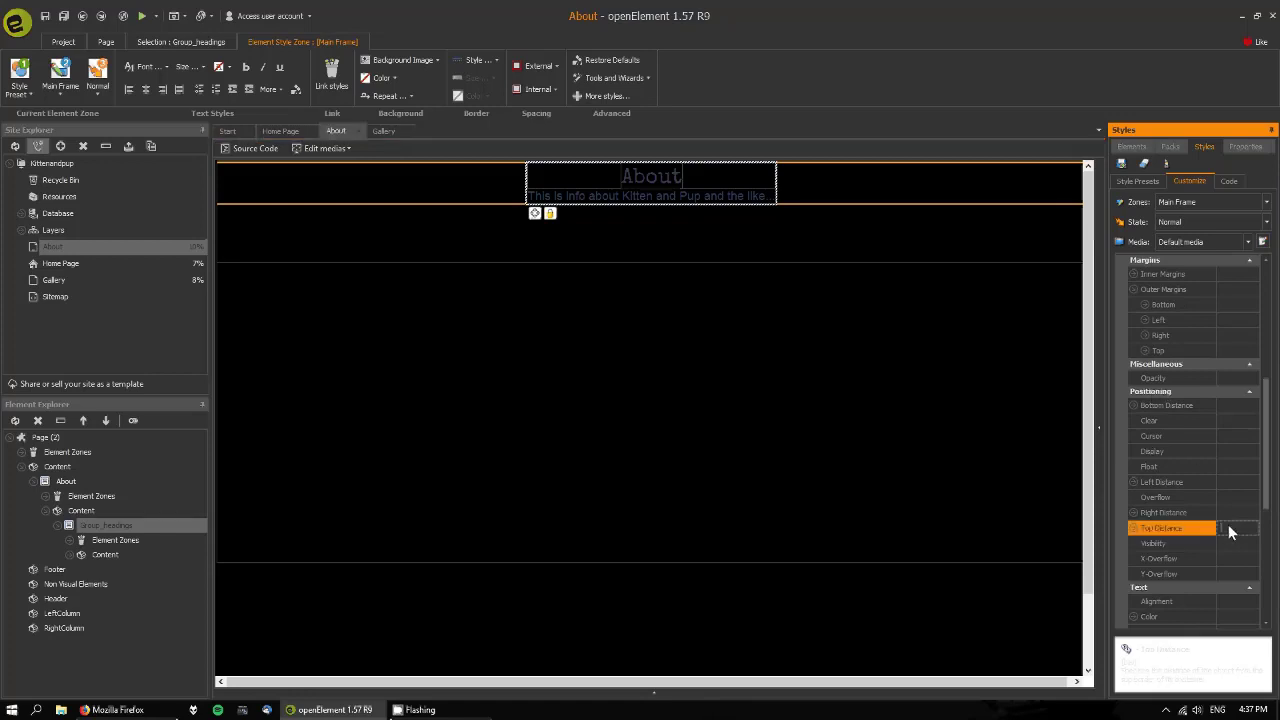
pyautogui.write('260')
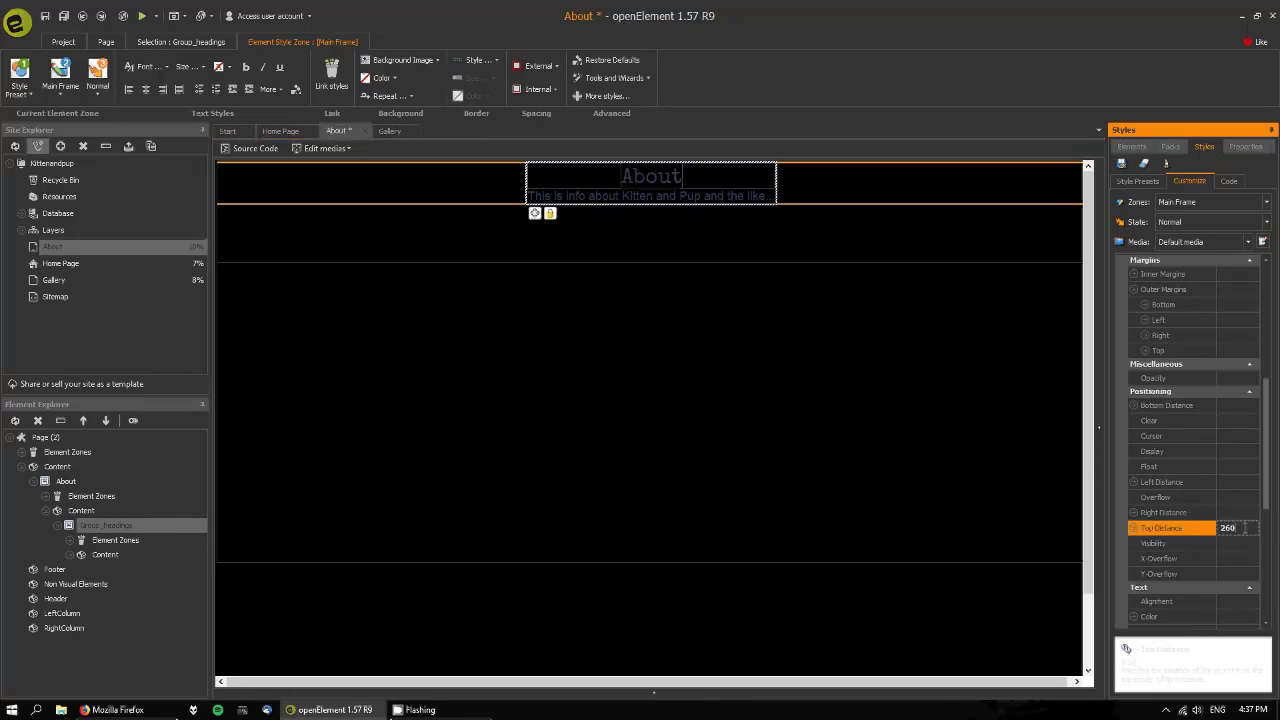
pyautogui.write('px')
pyautogui.press('BackSpace')
pyautogui.press('BackSpace')
pyautogui.press('BackSpace')
pyautogui.press('BackSpace')
pyautogui.press('BackSpace')
pyautogui.write('33%')
pyautogui.moveTo(1244, 528); pyautogui.dragTo(1134, 519)
pyautogui.press('BackSpace')
# Step: Try a top outer margin of 33% on the About page's Group_headings
pyautogui.scroll(1, 1210, 454)
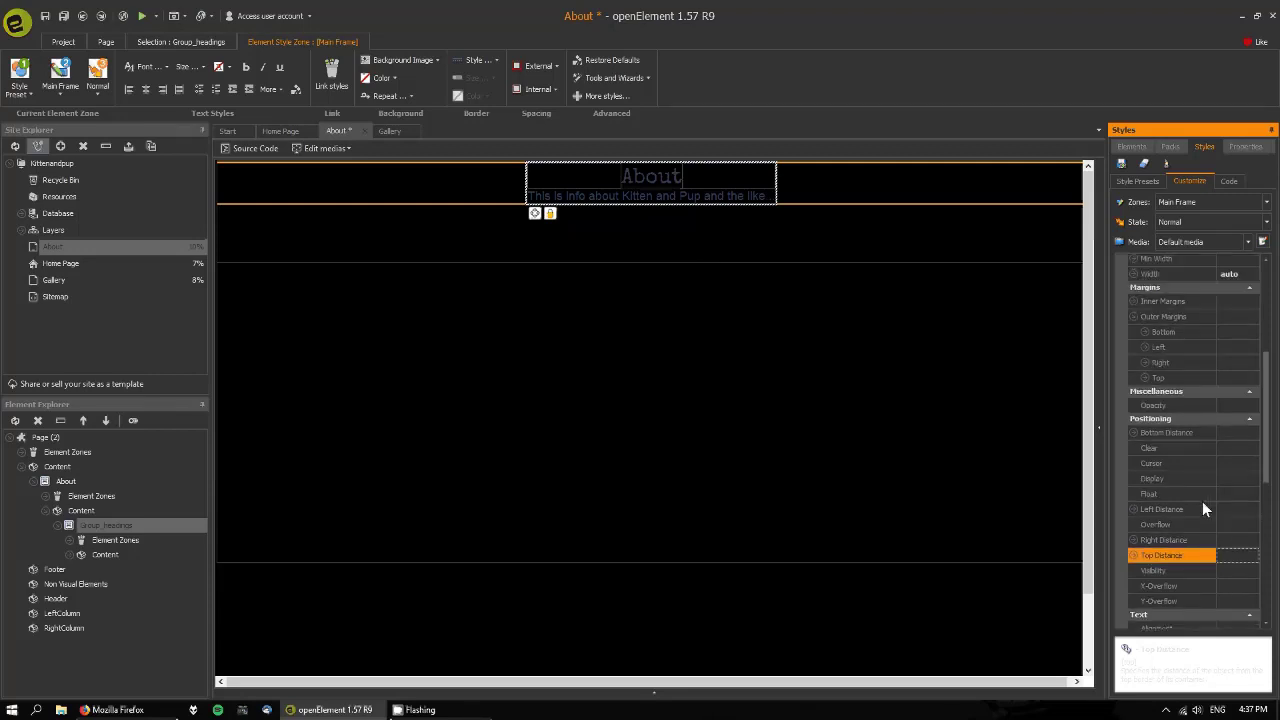
pyautogui.scroll(6, 1203, 503)
pyautogui.moveTo(1267, 388); pyautogui.dragTo(1269, 438)
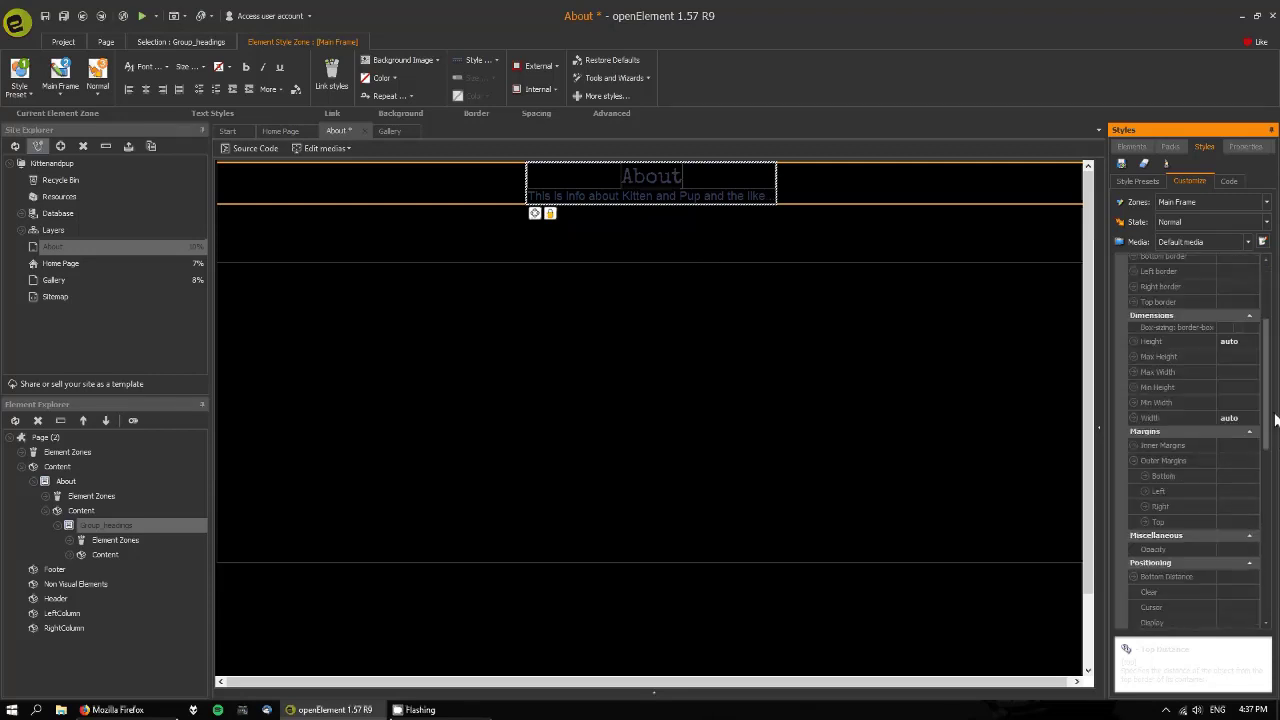
pyautogui.click(1203, 521)
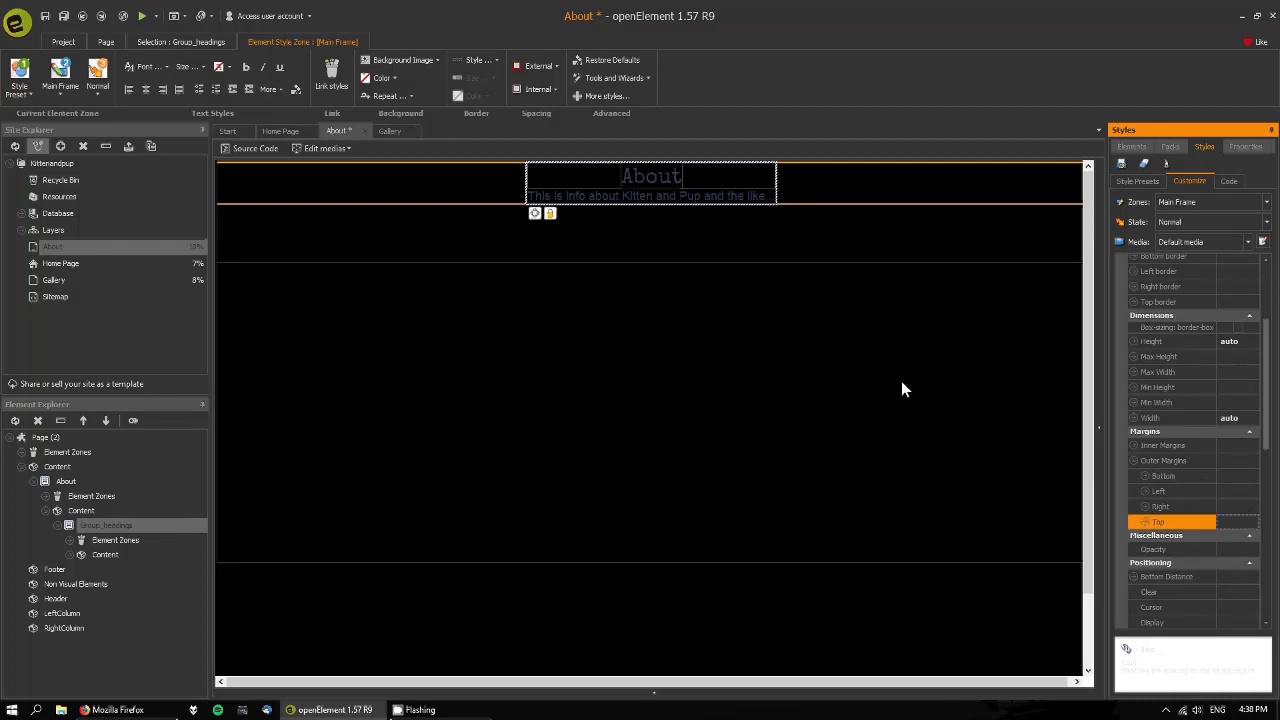
pyautogui.write('33%')
pyautogui.press('Return')
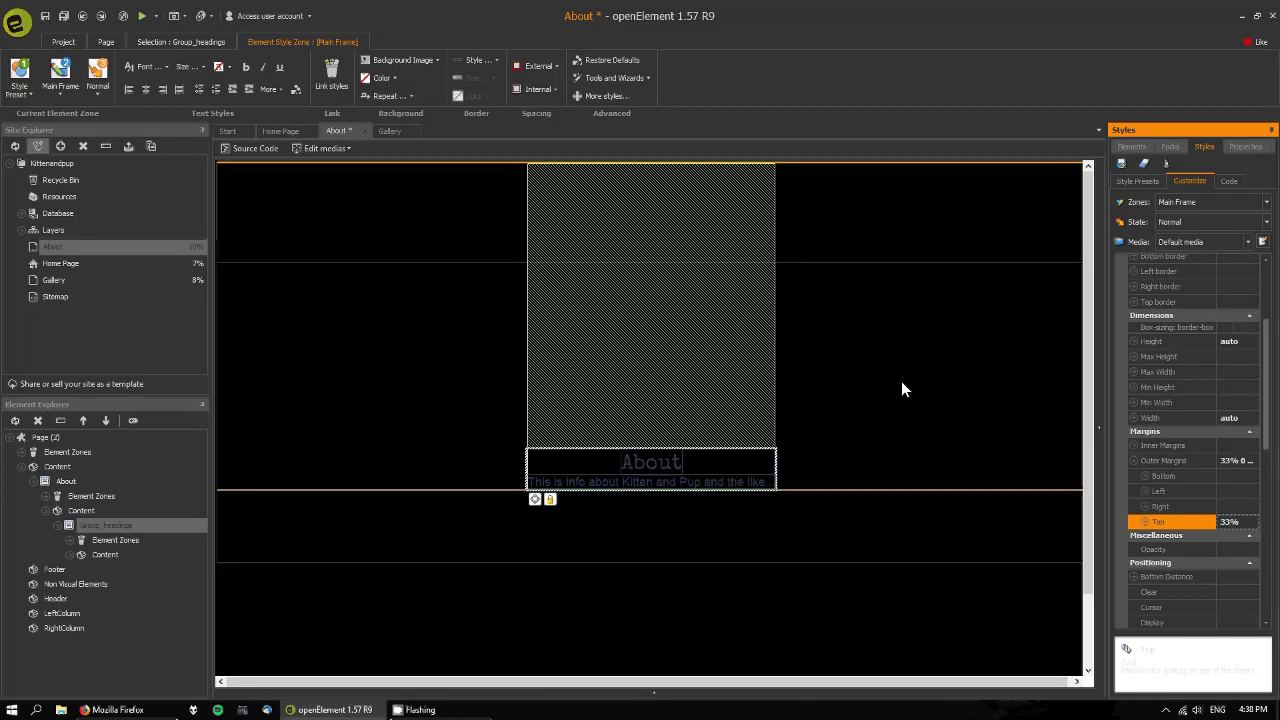
# Step: Set the top outer margin of the About page's Group_headings to 260px
pyautogui.click(1230, 521)
pyautogui.write('260px')
pyautogui.press('Return')
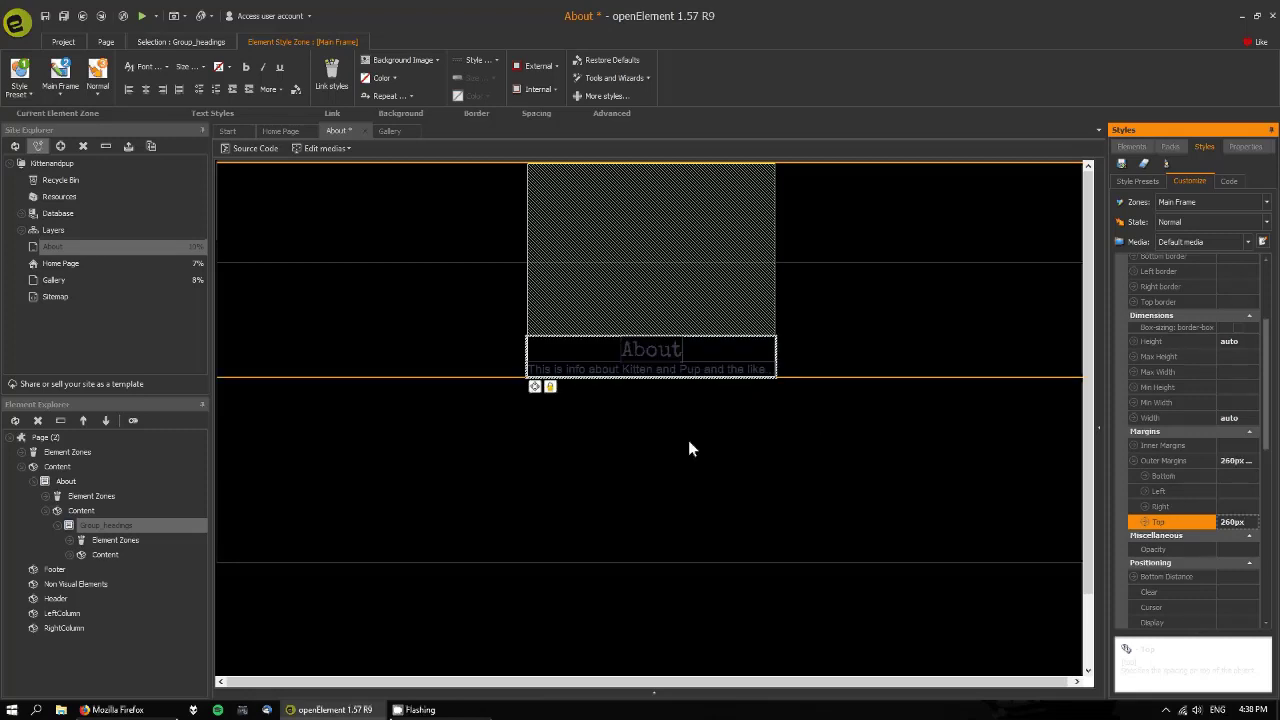
# Step: Set the top outer margin of the Gallery page's Group_headings to 260px
pyautogui.click(395, 133)
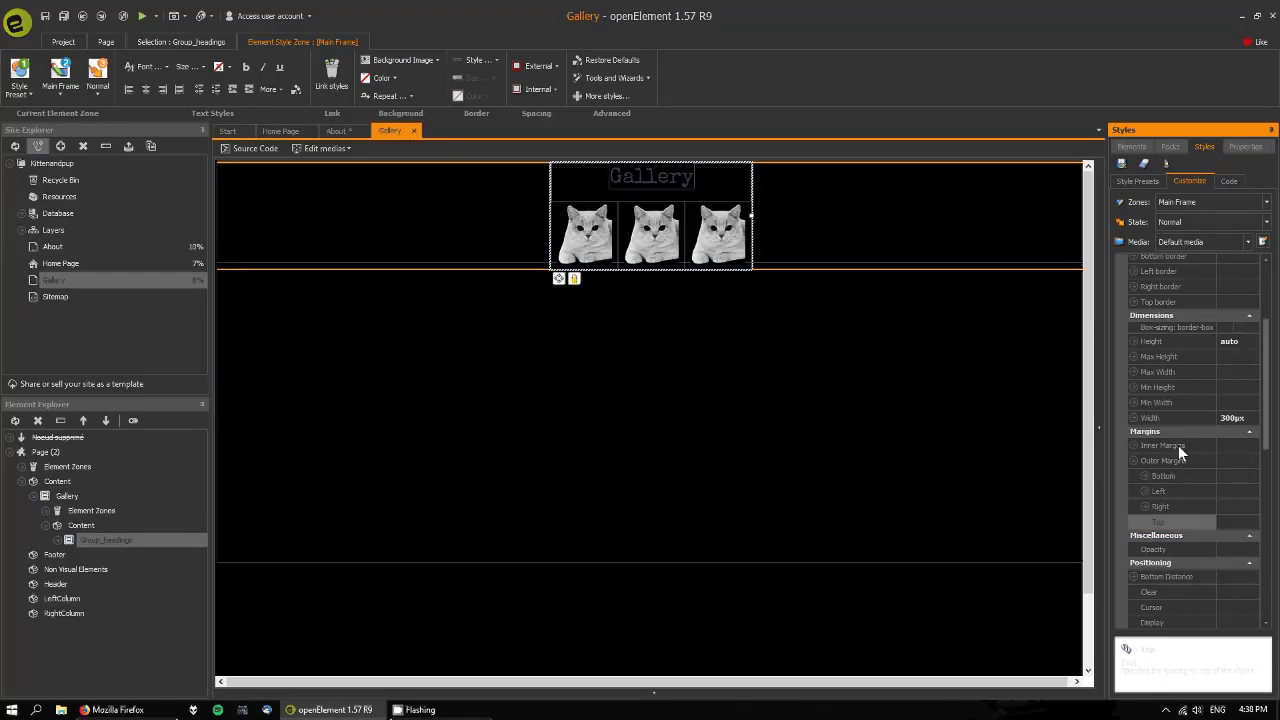
pyautogui.click(1233, 523)
pyautogui.write('260')
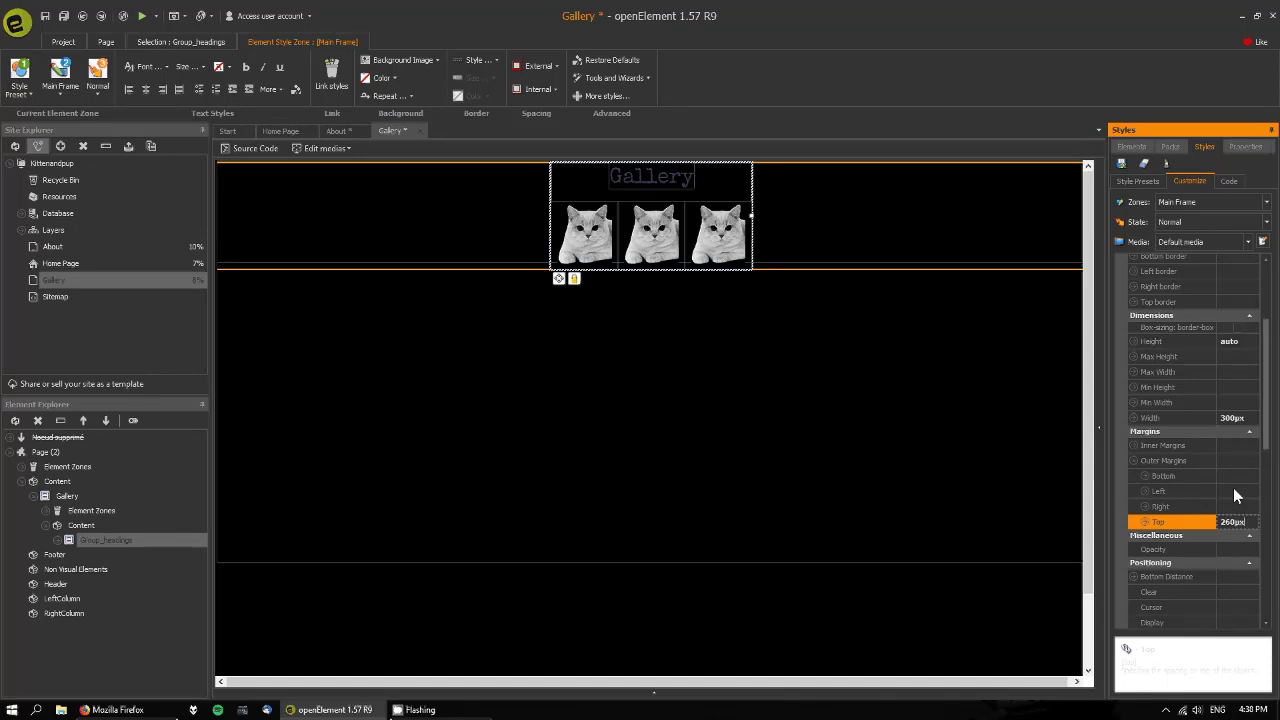
pyautogui.press('Return')
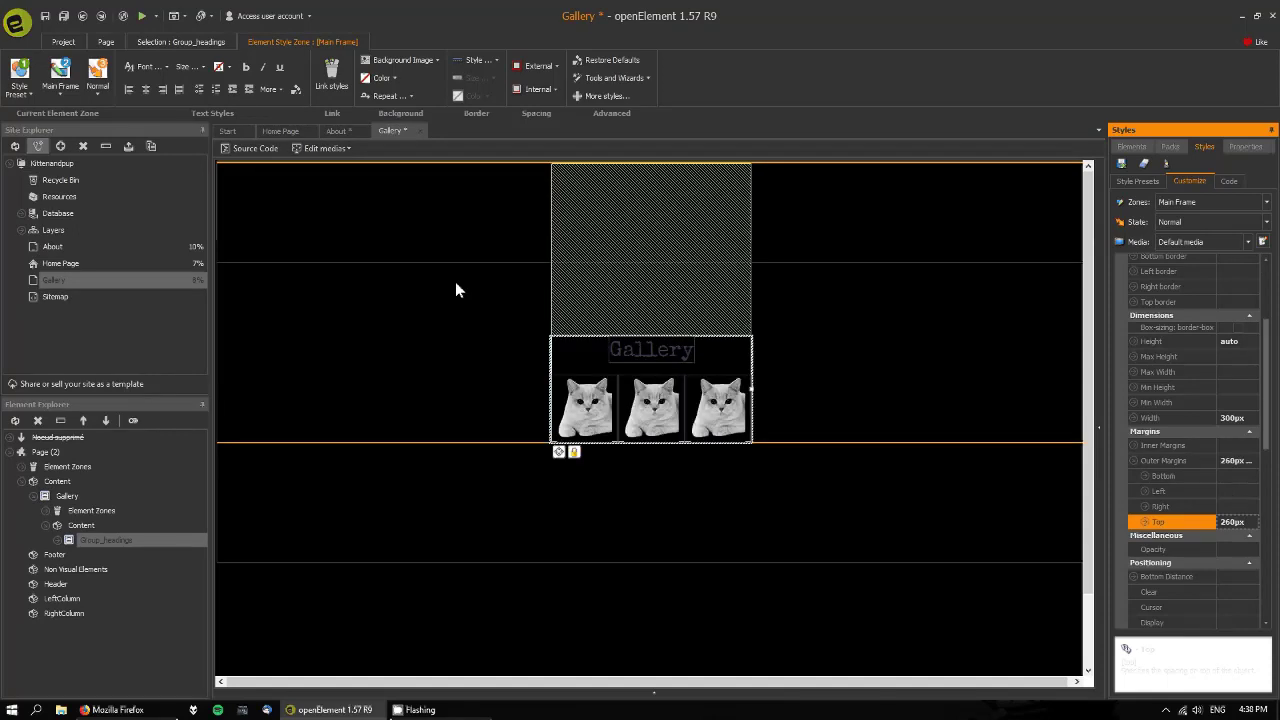
# Step: Compare the top margins of the Home page's menu and heading groups with the heading placement on the About and Gallery pages
pyautogui.click(340, 131)
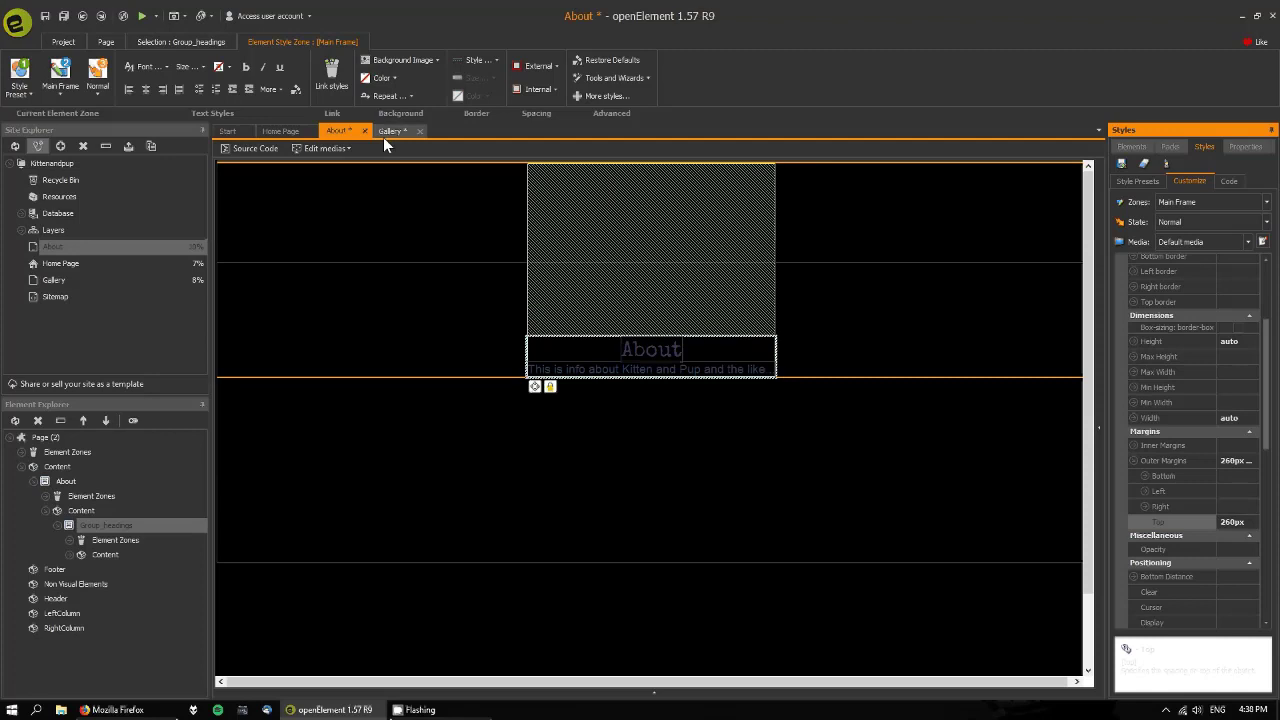
pyautogui.click(295, 132)
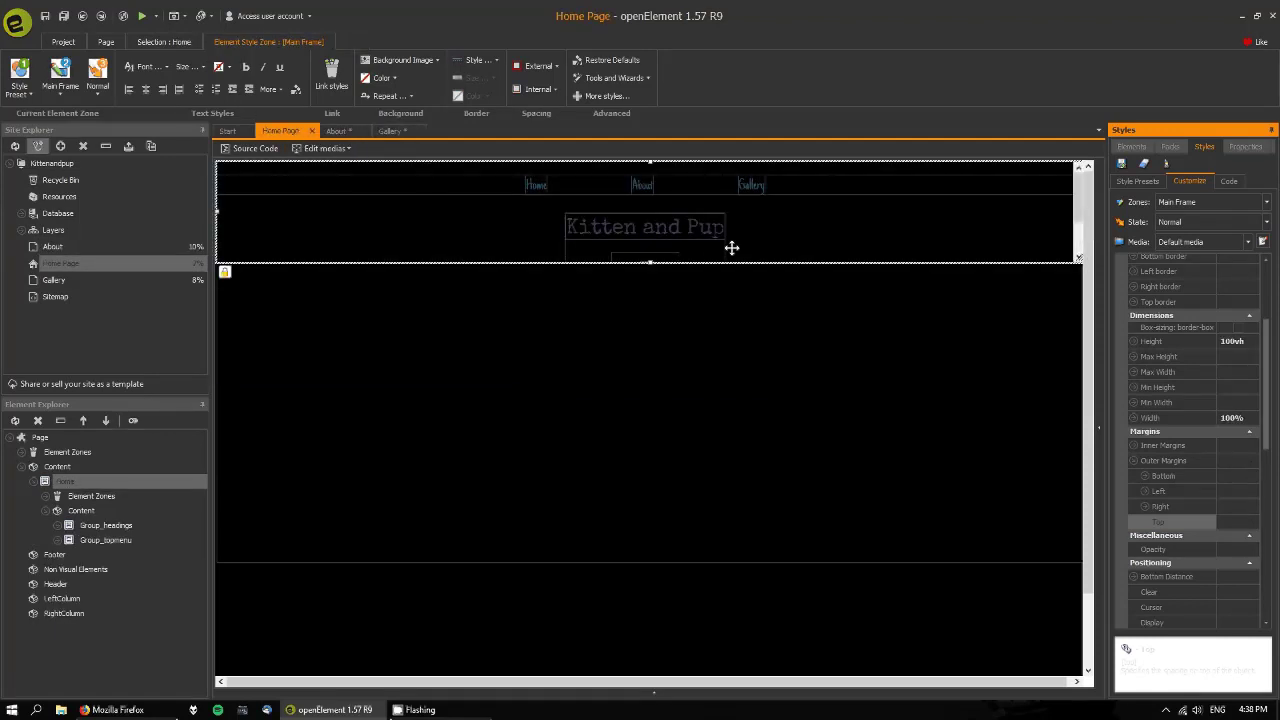
pyautogui.click(714, 186)
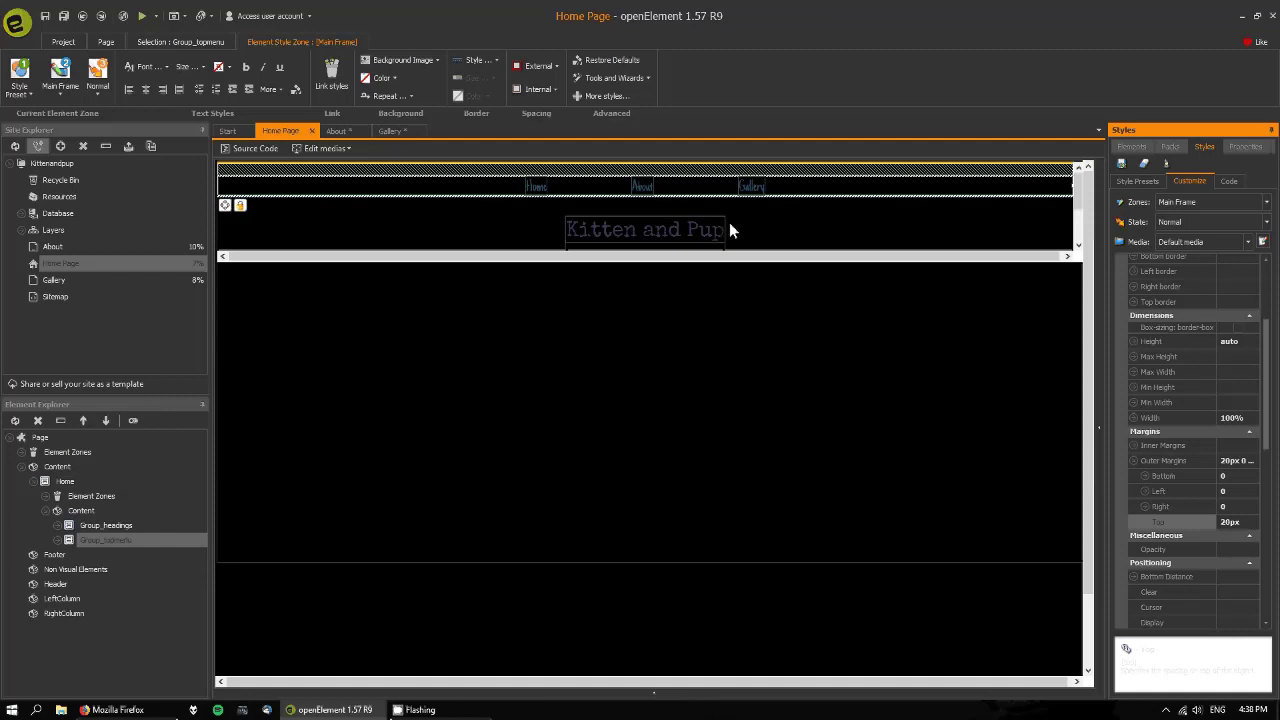
pyautogui.click(720, 222)
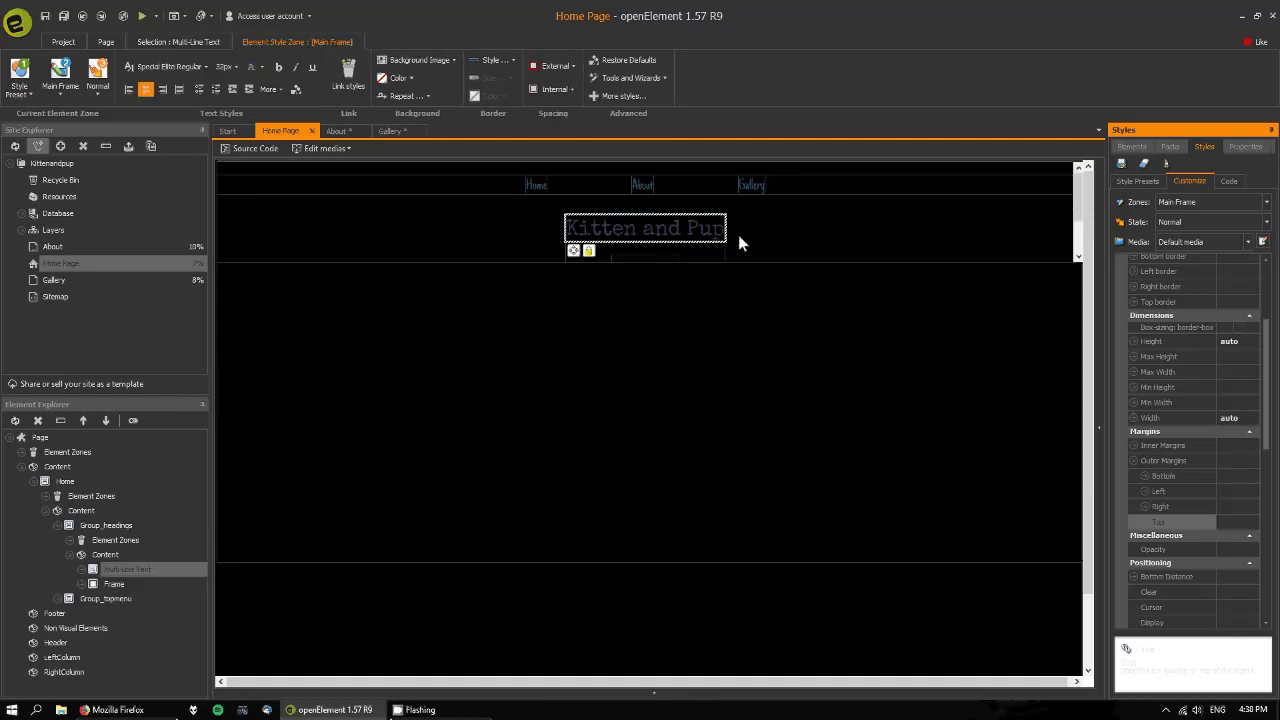
pyautogui.click(100, 522)
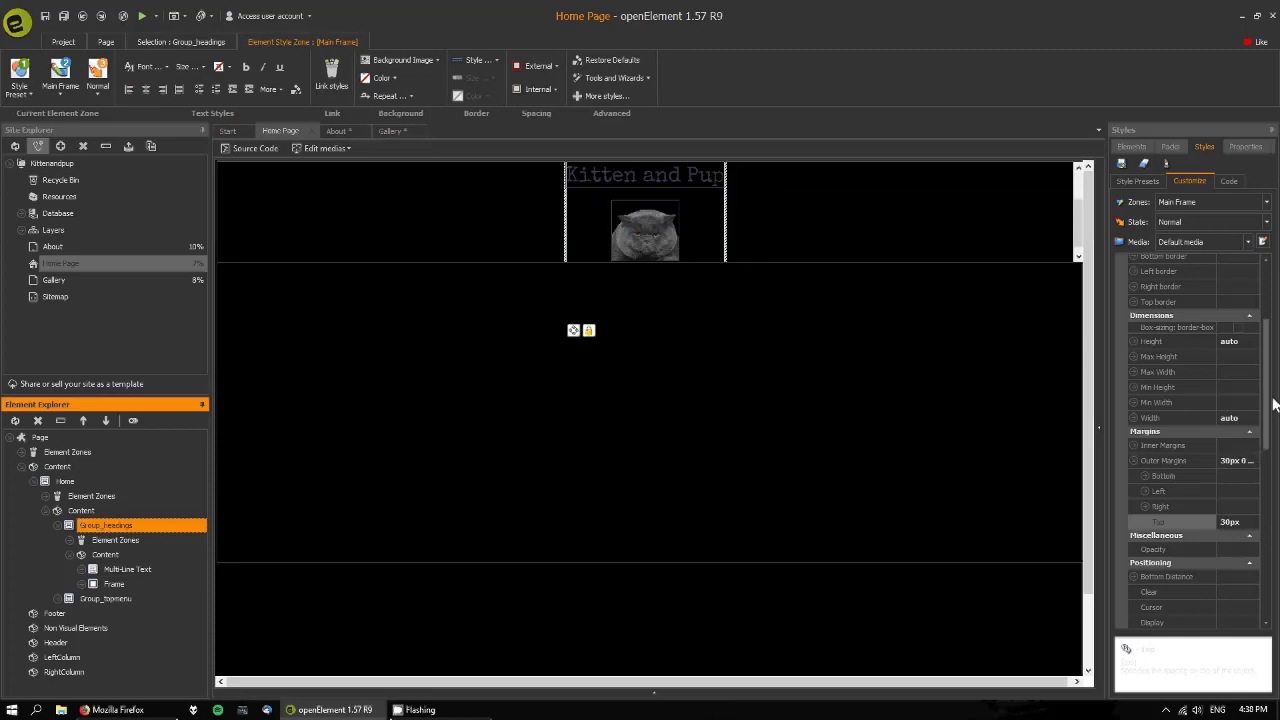
pyautogui.click(339, 135)
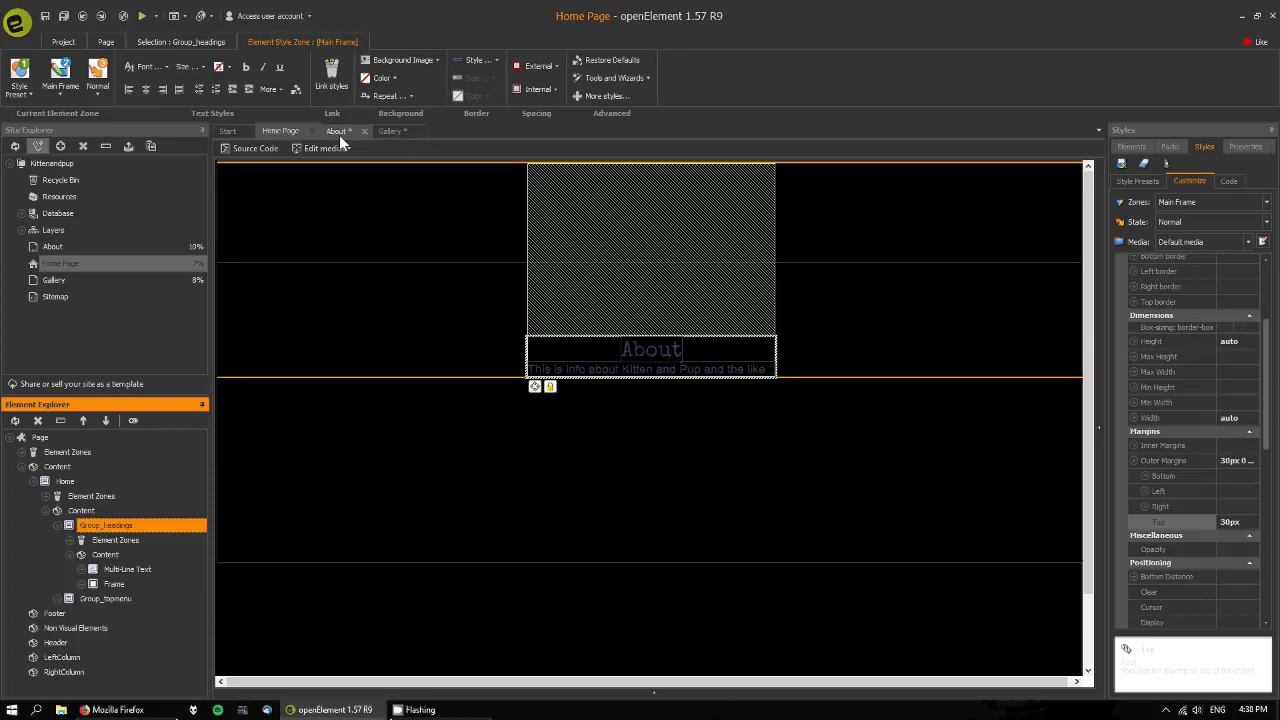
pyautogui.click(406, 135)
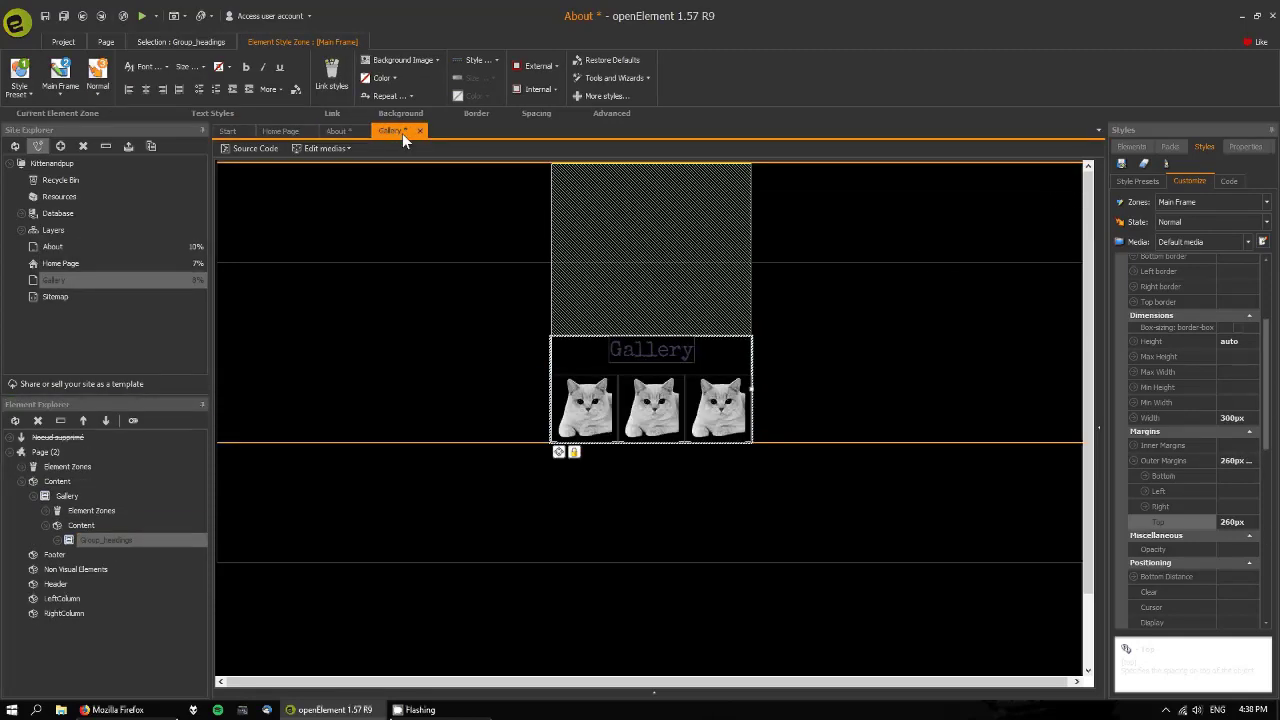
pyautogui.click(282, 131)
# Step: Examine the nesting of the About page's full-height About group and its height setting
pyautogui.click(339, 136)
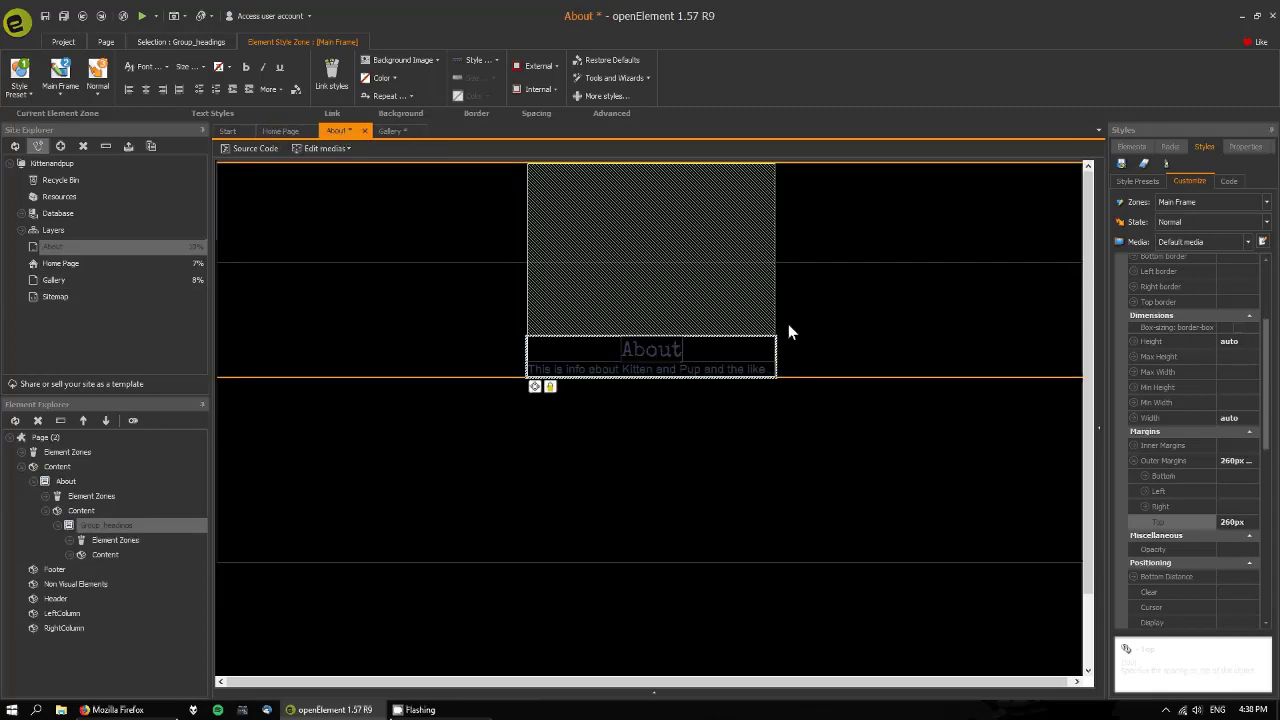
pyautogui.click(33, 481)
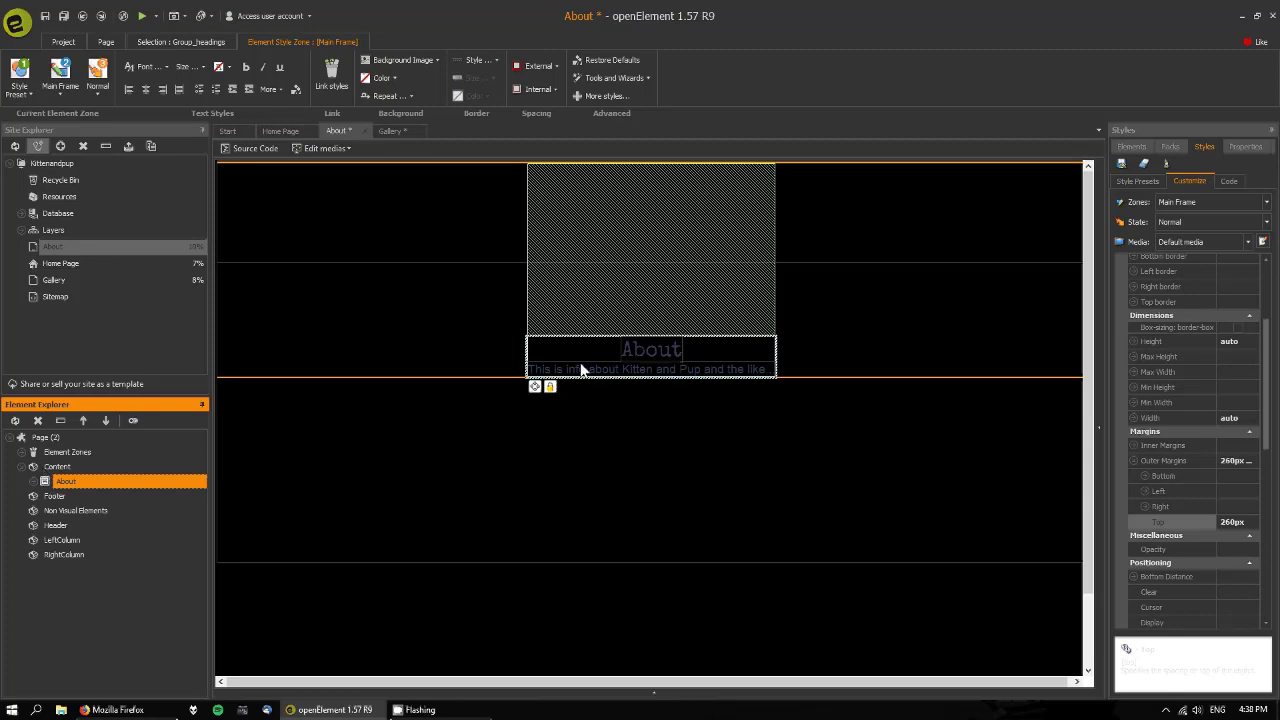
pyautogui.click(837, 305)
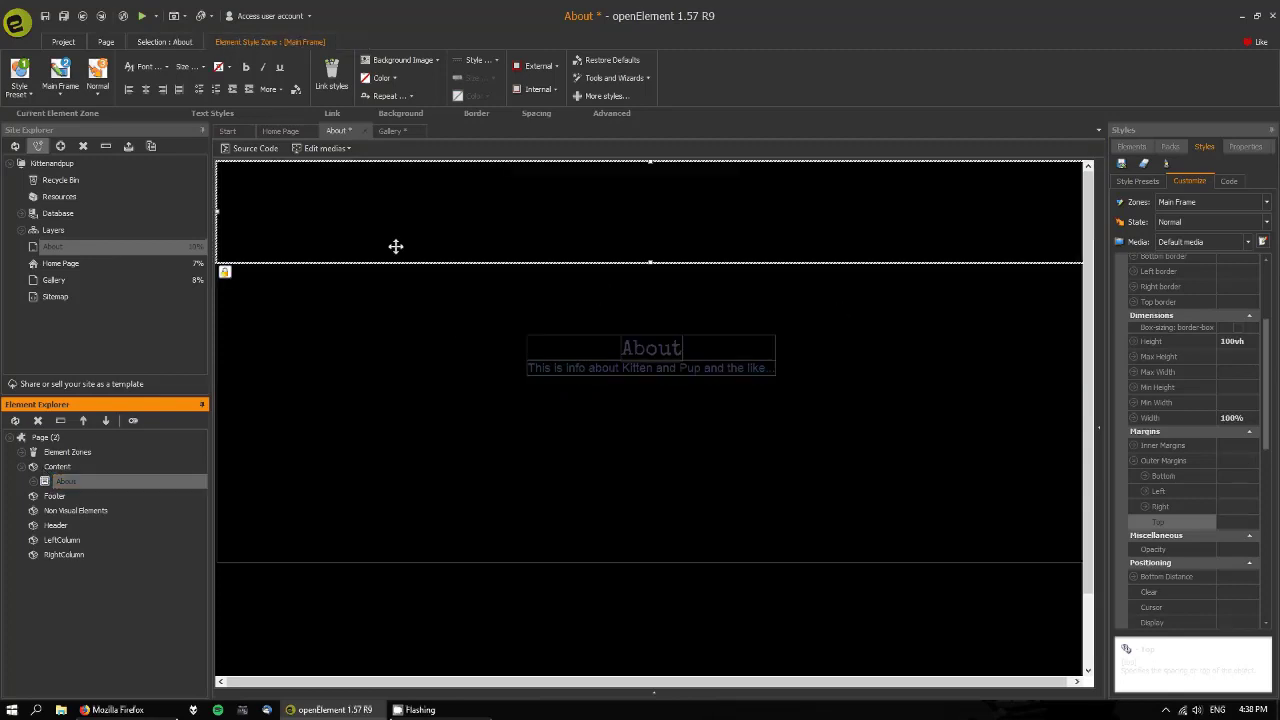
pyautogui.click(33, 481)
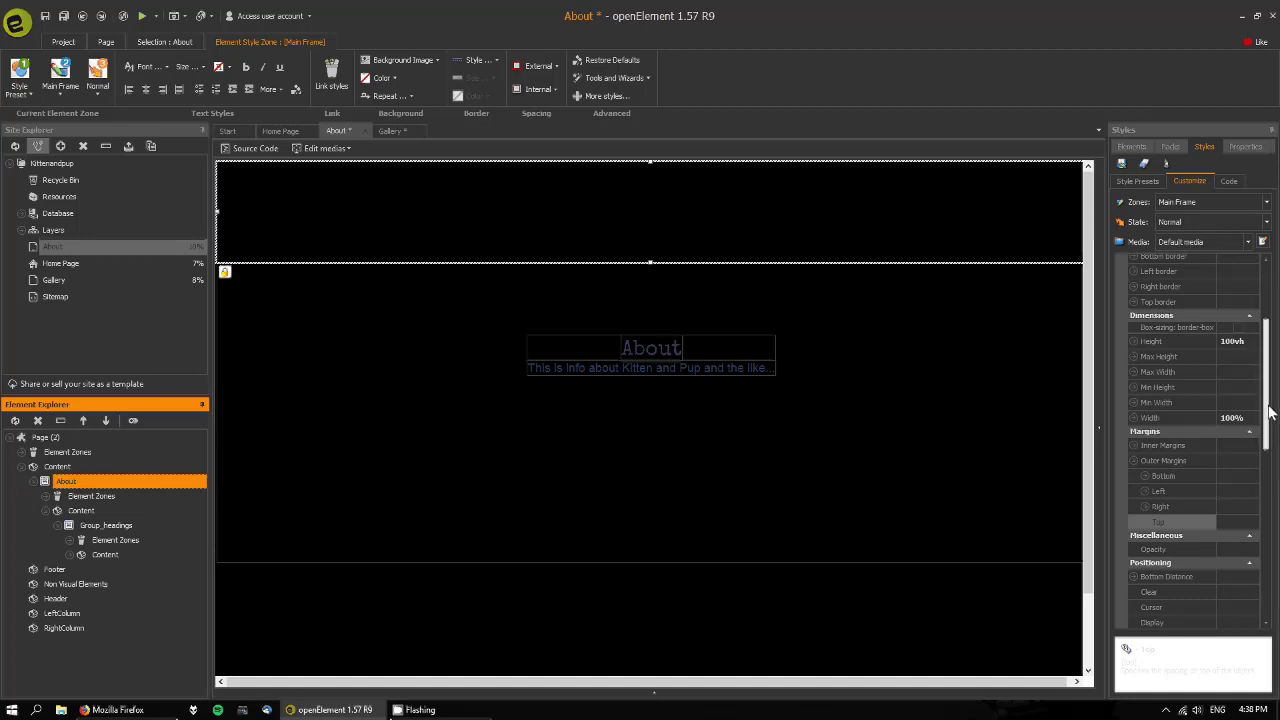
pyautogui.scroll(3, 1270, 410)
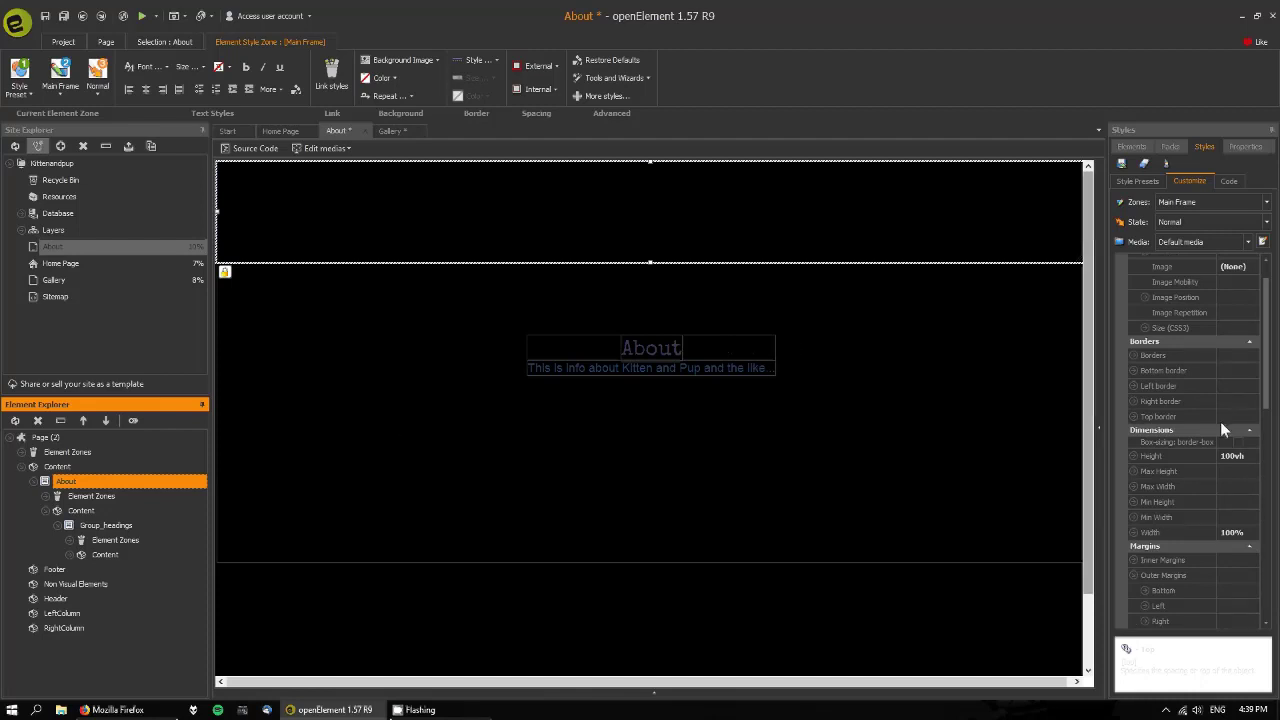
pyautogui.click(1250, 456)
pyautogui.click(1252, 457)
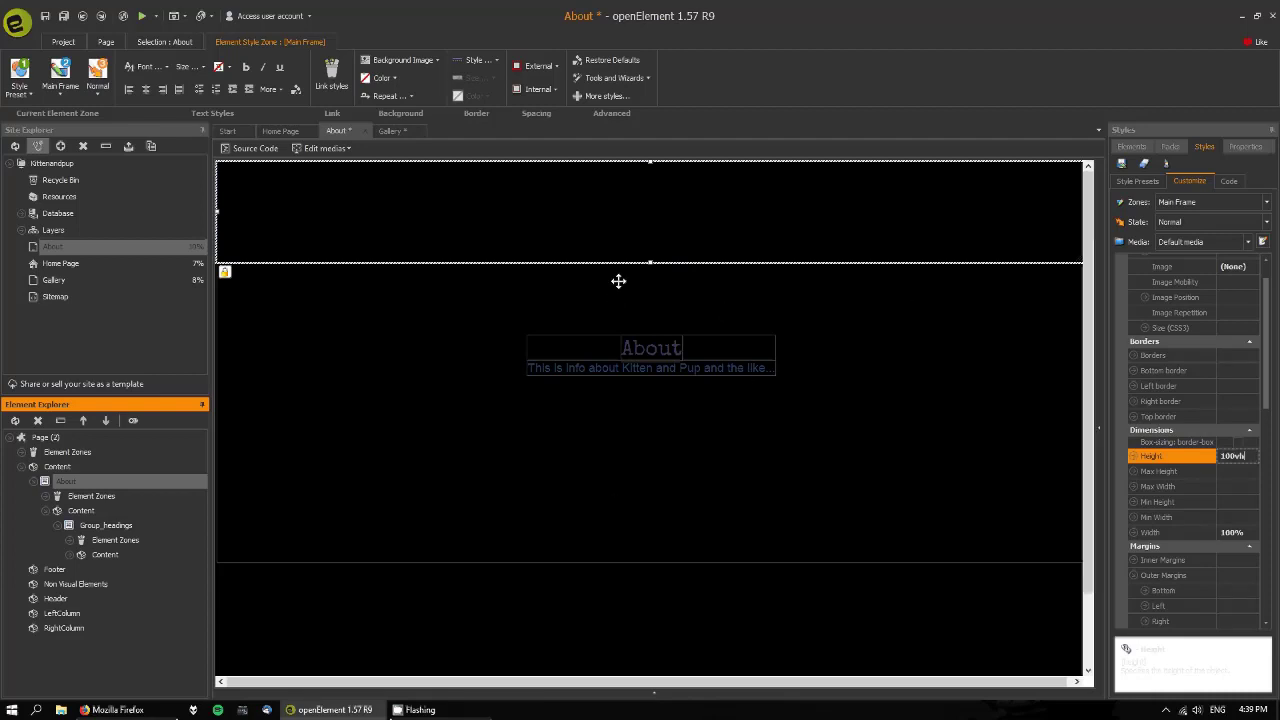
# Step: Save all open pages, preview the About page in the browser, and return to openElement
pyautogui.click(85, 18)
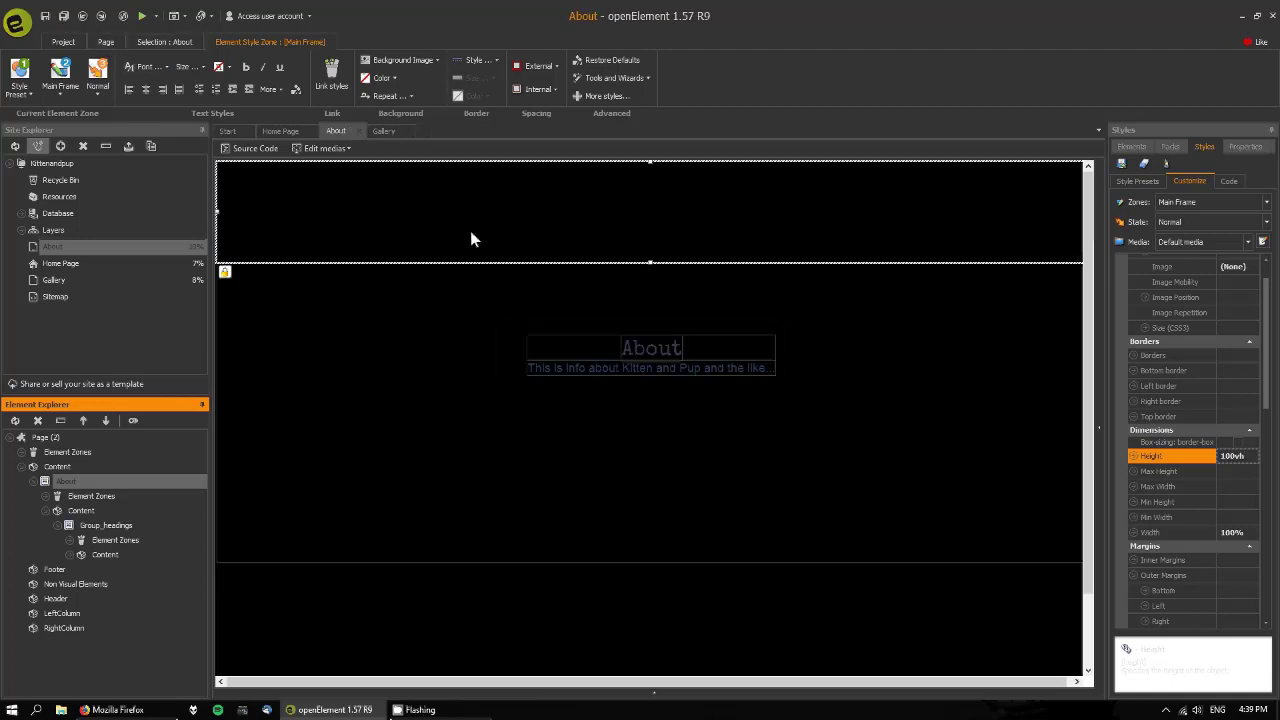
pyautogui.click(146, 17)
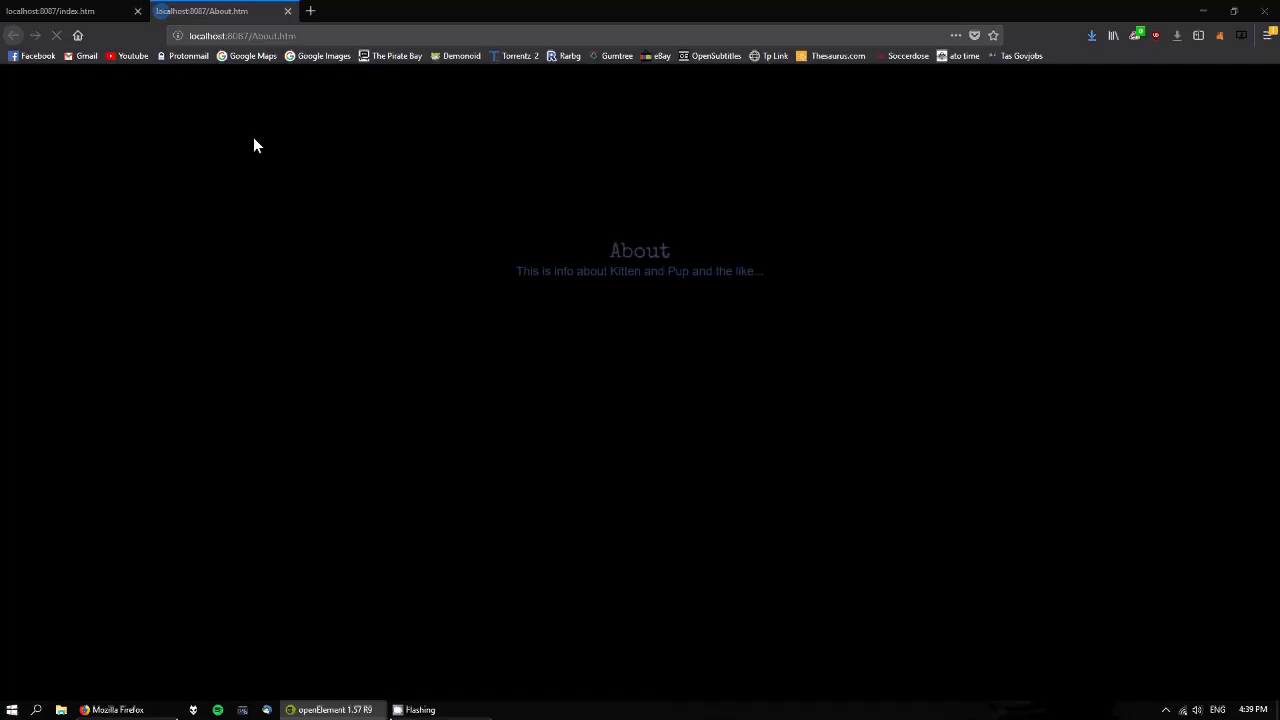
pyautogui.click(288, 11)
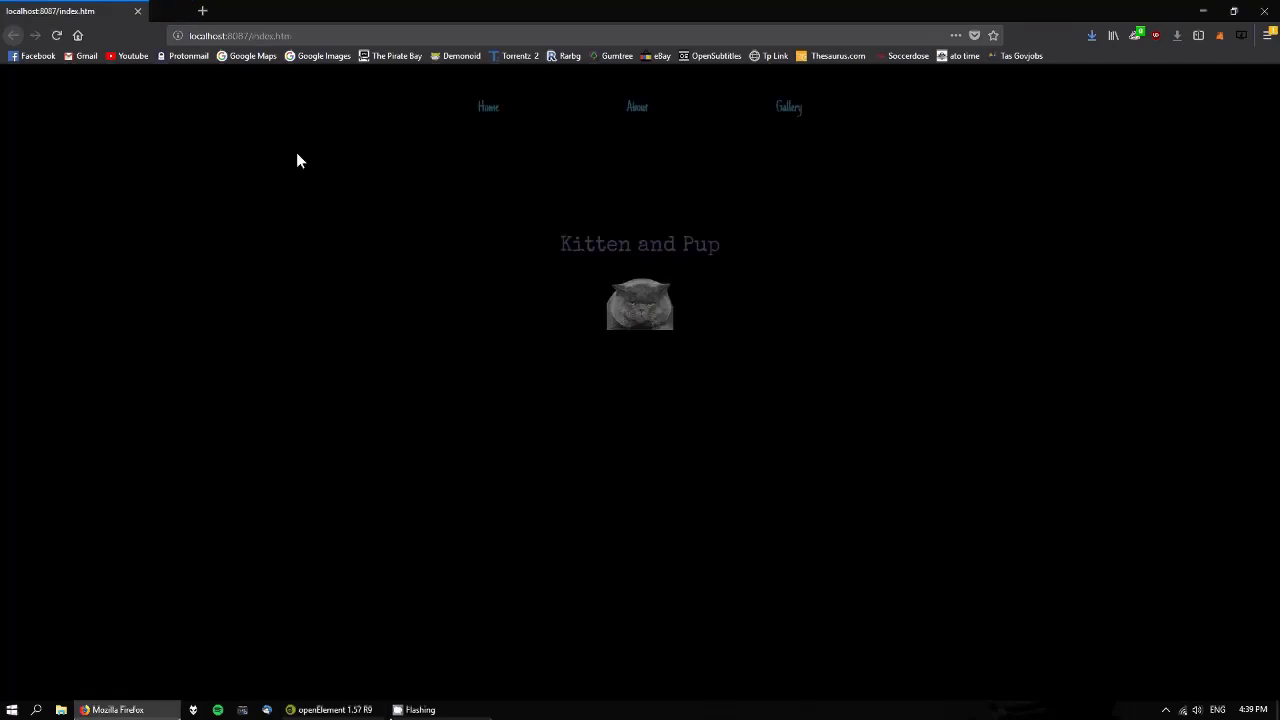
pyautogui.click(335, 709)
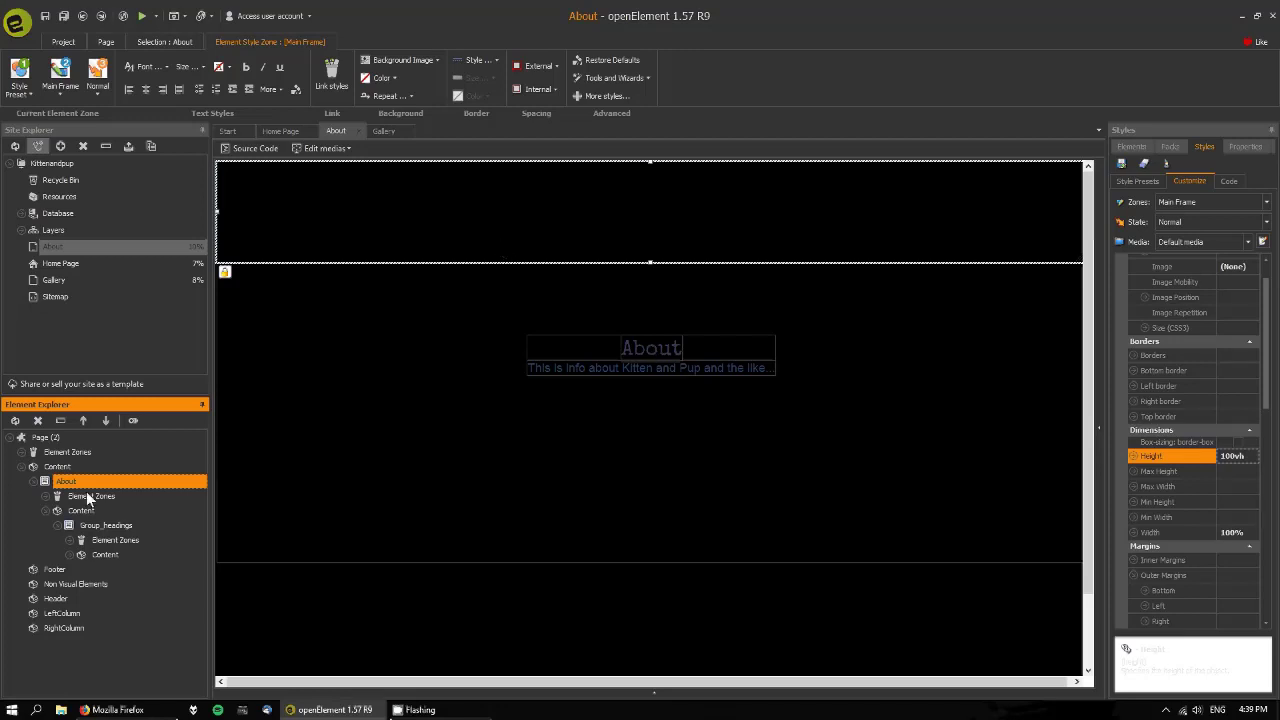
# Step: Copy the whole About group from the About page and paste it into the Home Page below the Home group
pyautogui.click(119, 554)
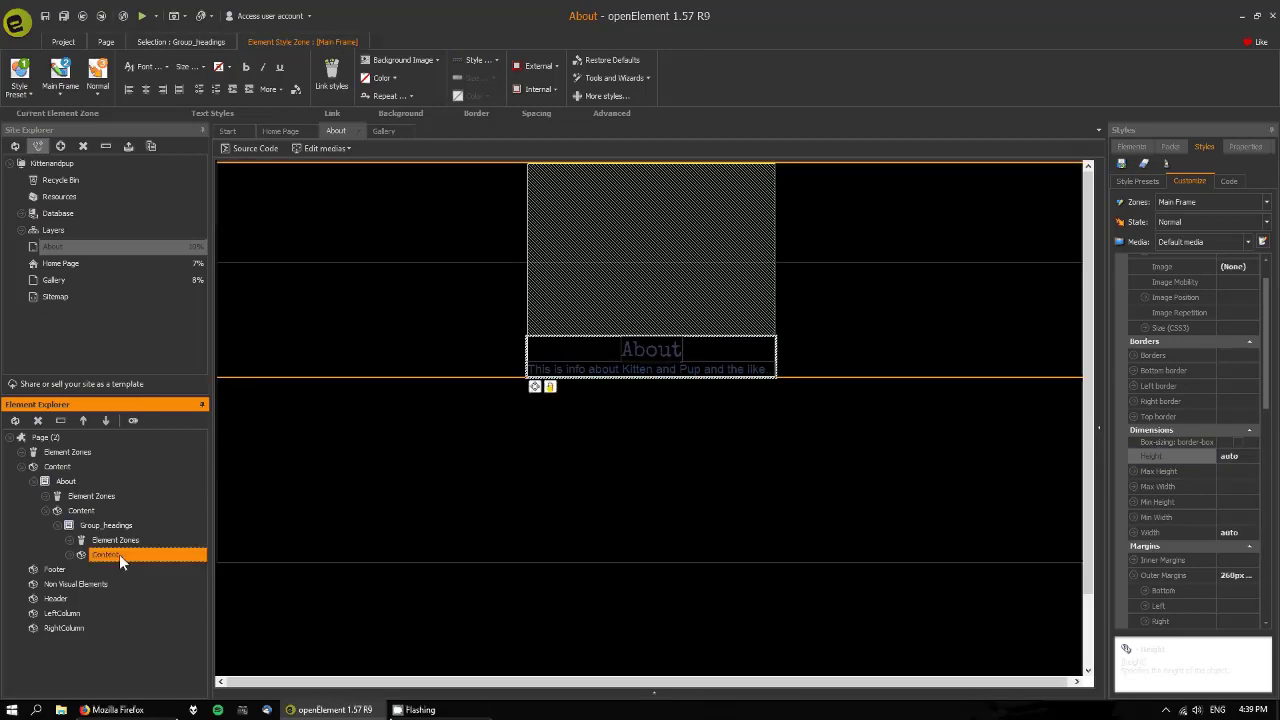
pyautogui.click(72, 485)
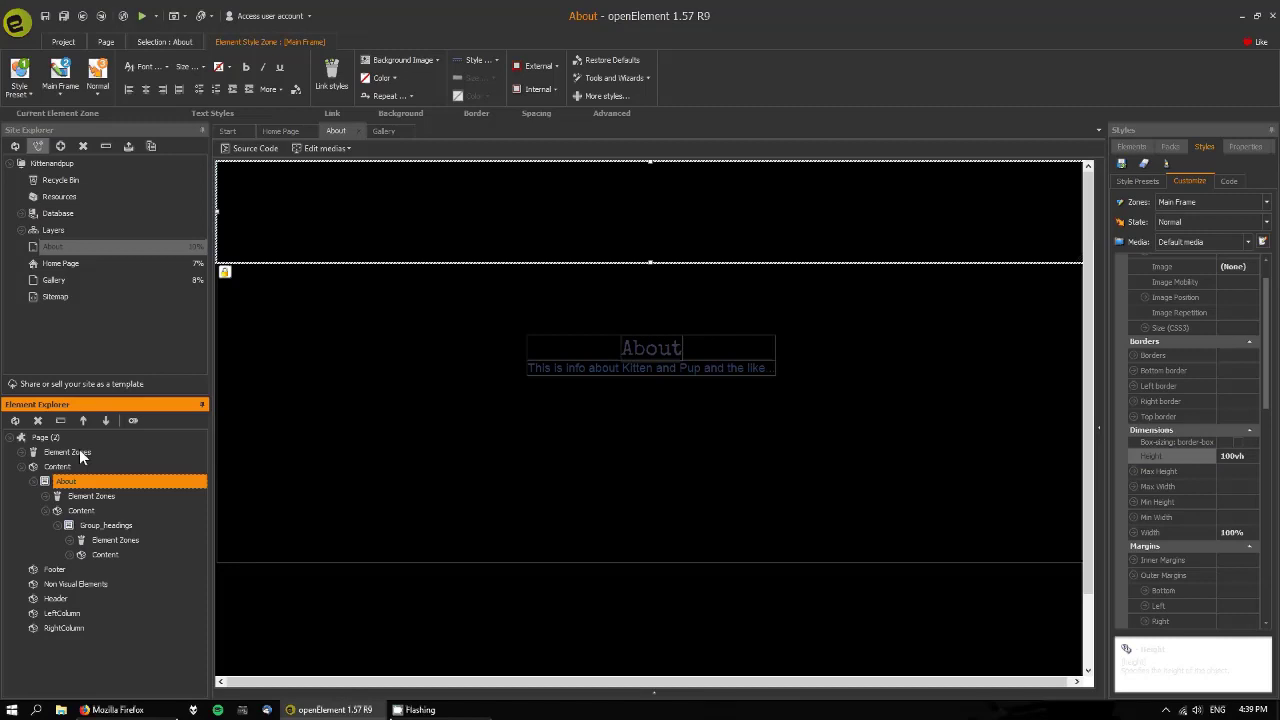
pyautogui.rightClick(427, 229)
pyautogui.click(467, 270)
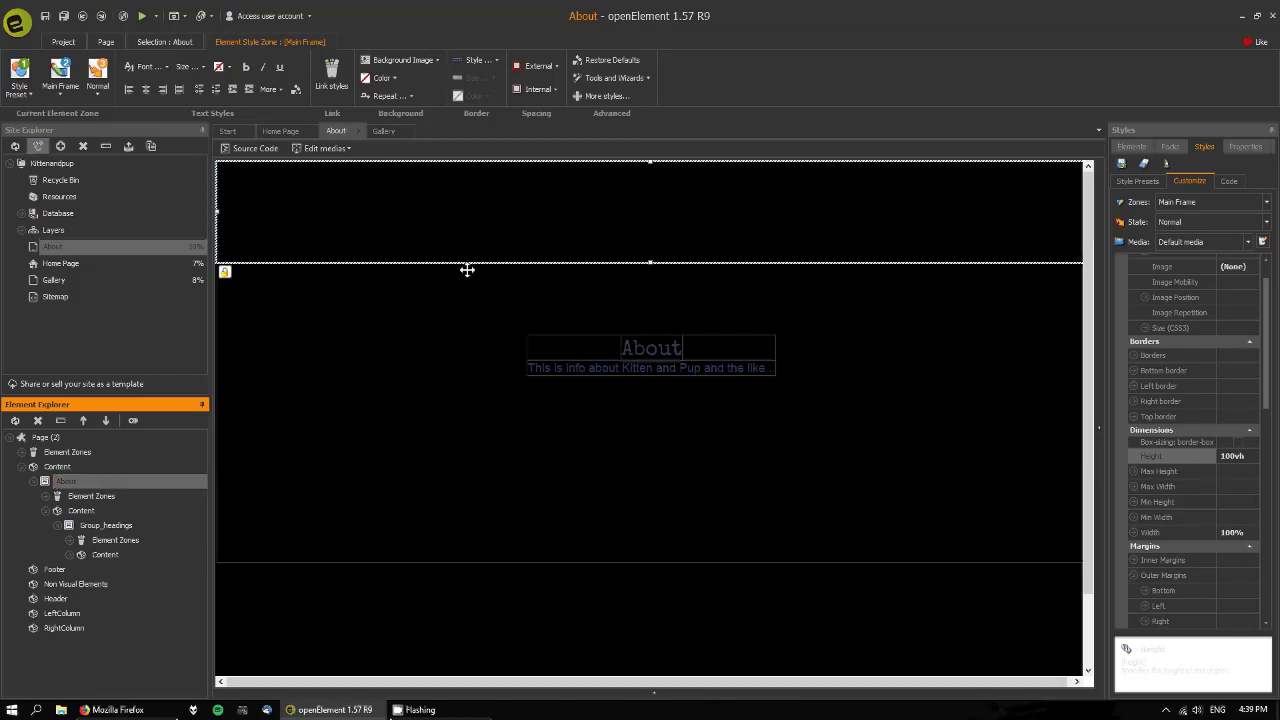
pyautogui.click(289, 131)
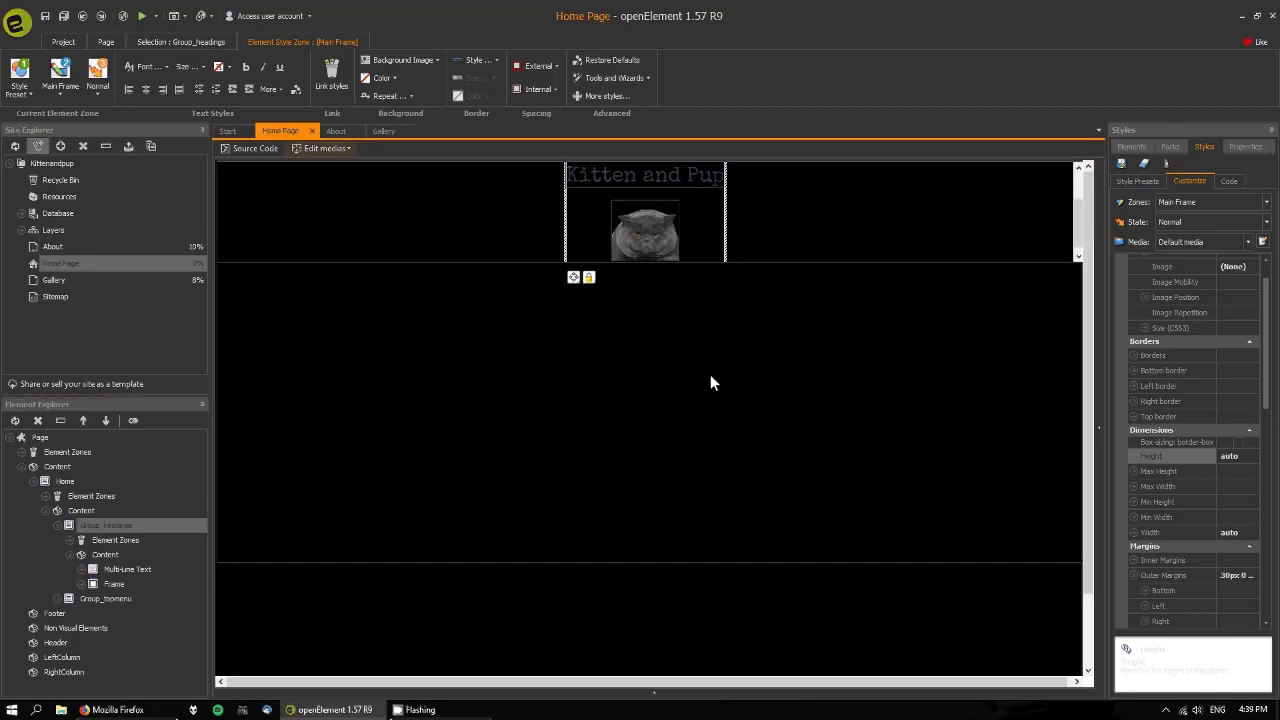
pyautogui.click(785, 339)
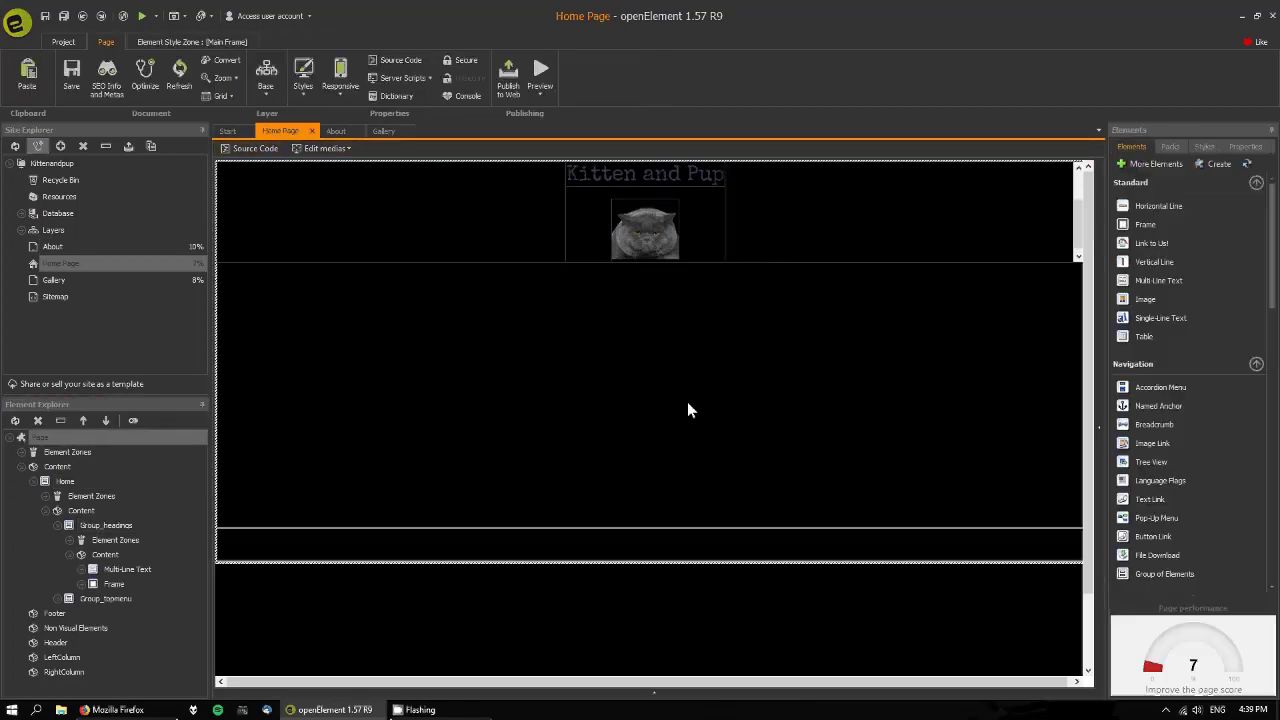
pyautogui.rightClick(741, 464)
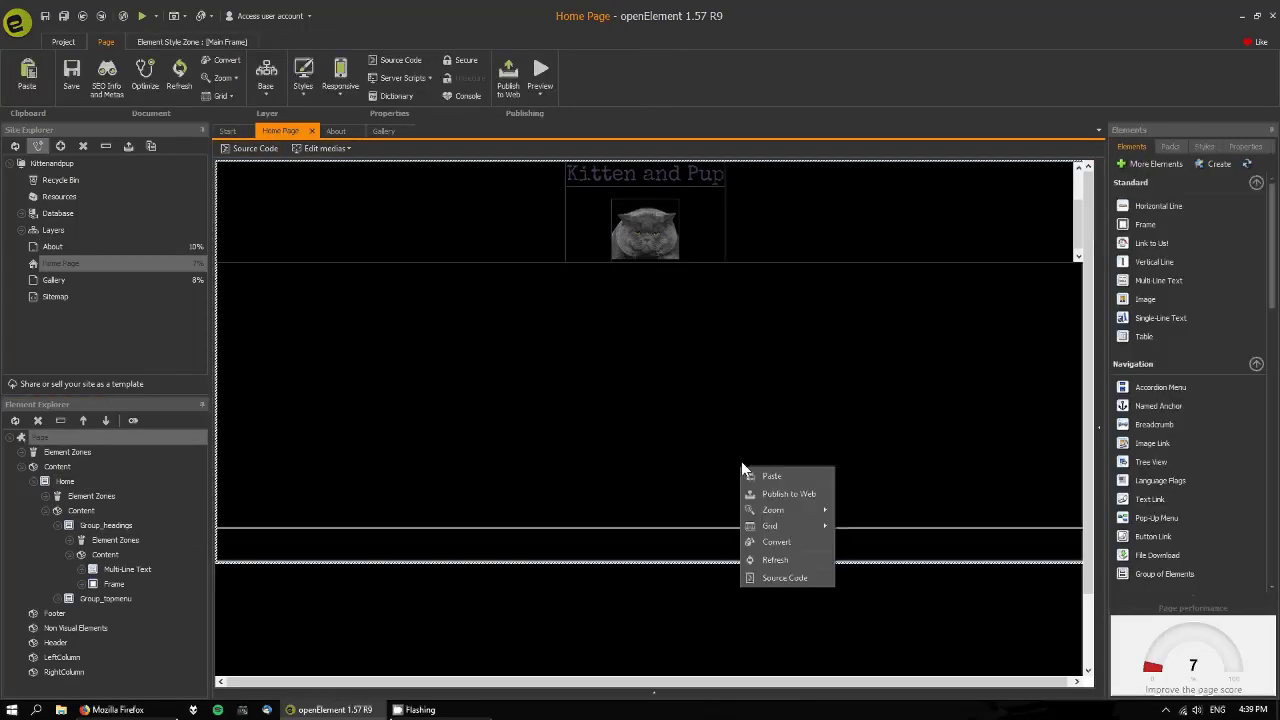
pyautogui.click(808, 473)
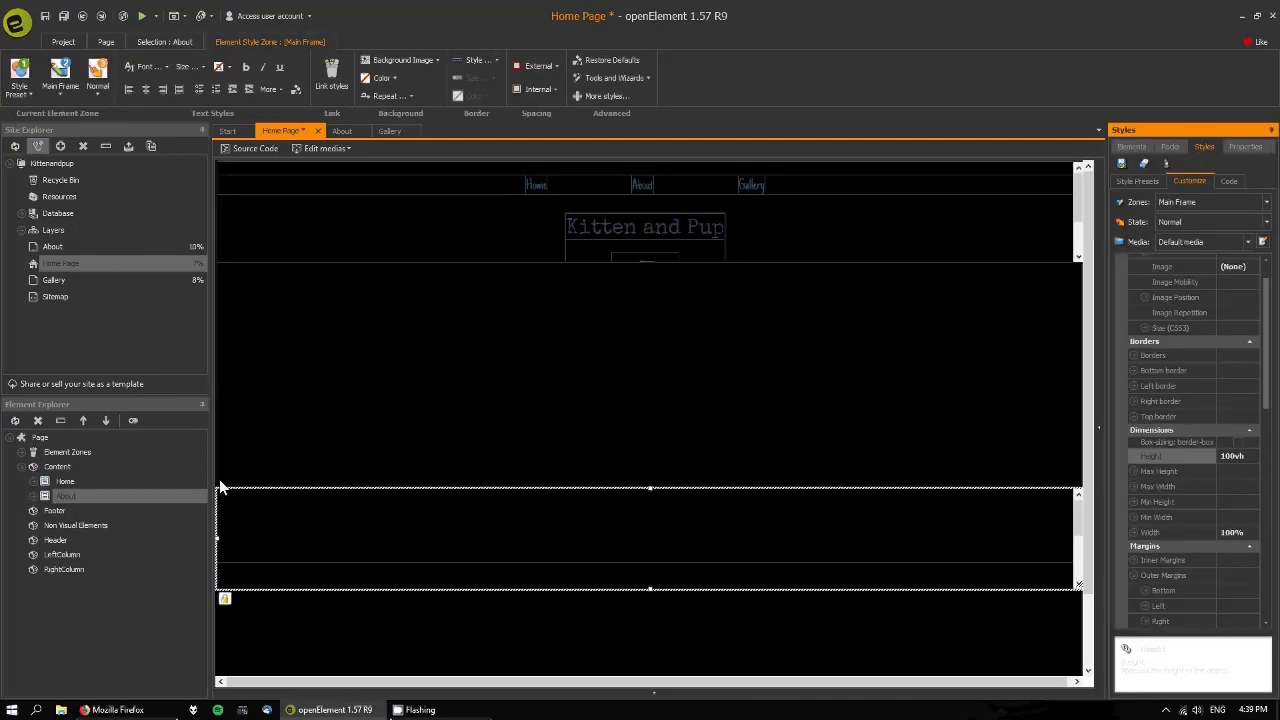
pyautogui.click(62, 495)
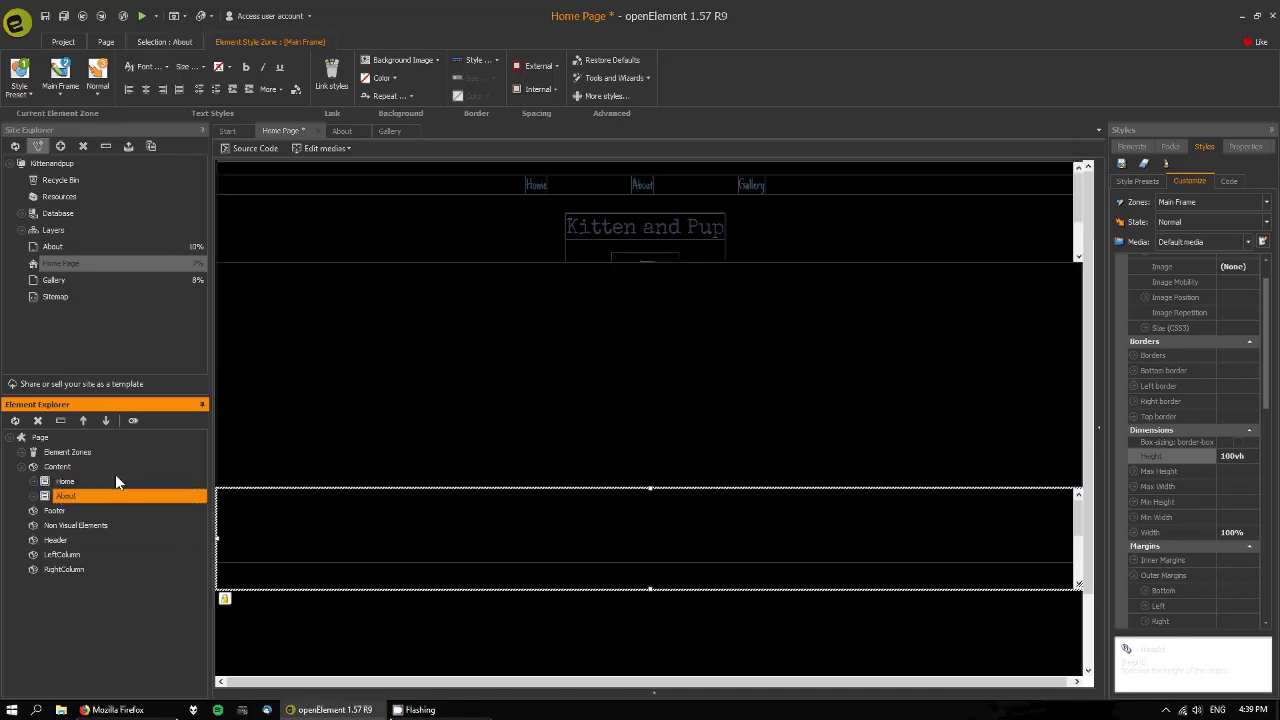
pyautogui.click(68, 483)
pyautogui.click(66, 497)
# Step: Copy the whole Gallery group from the Gallery page and paste it into the Home Page
pyautogui.click(378, 133)
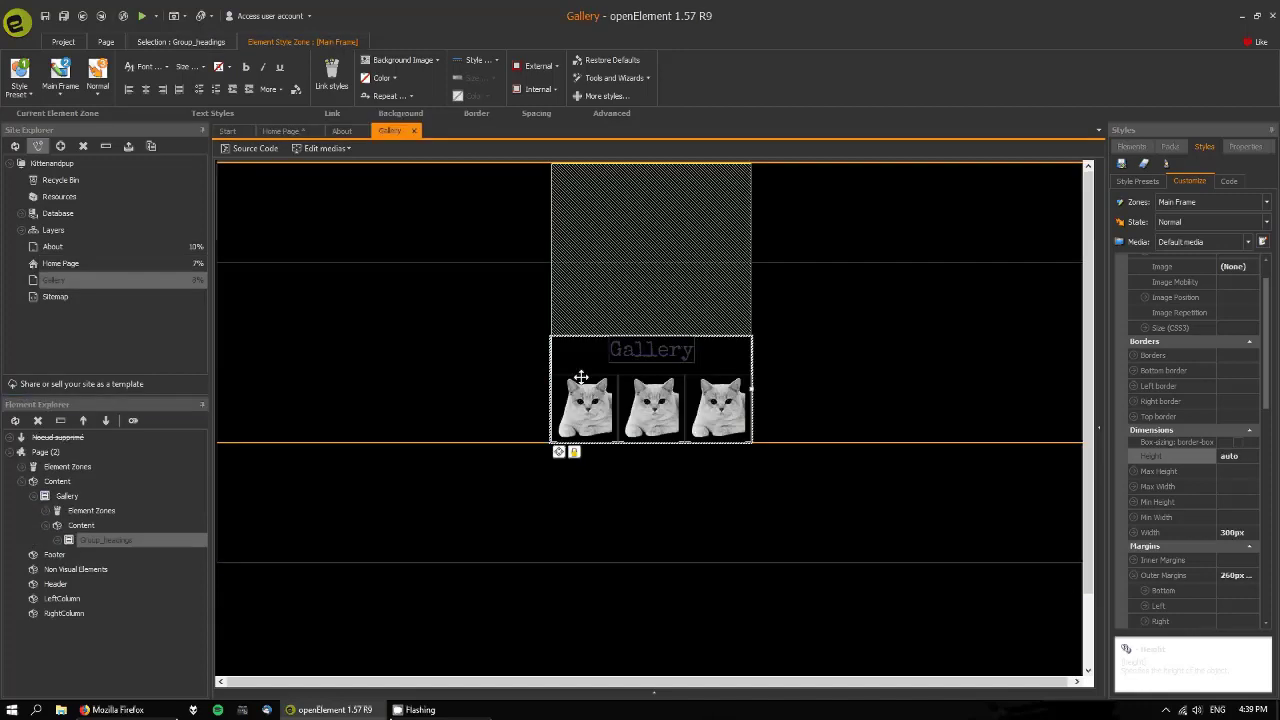
pyautogui.click(820, 341)
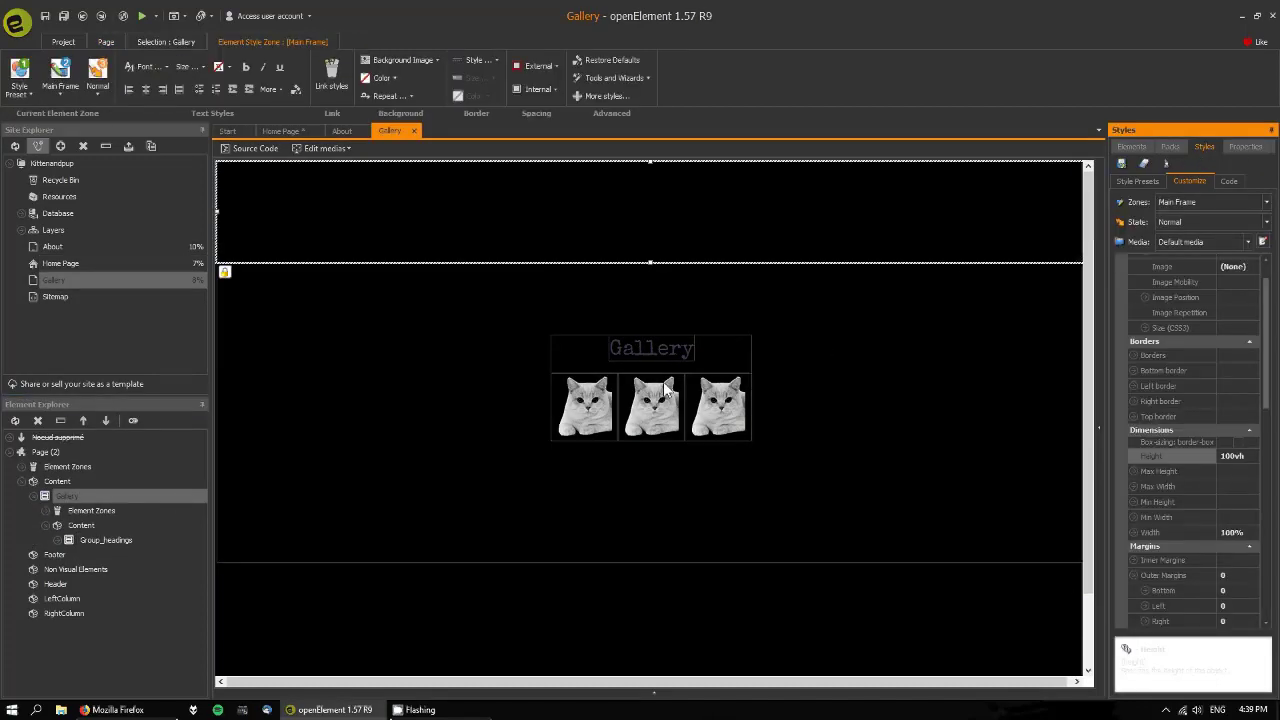
pyautogui.click(62, 482)
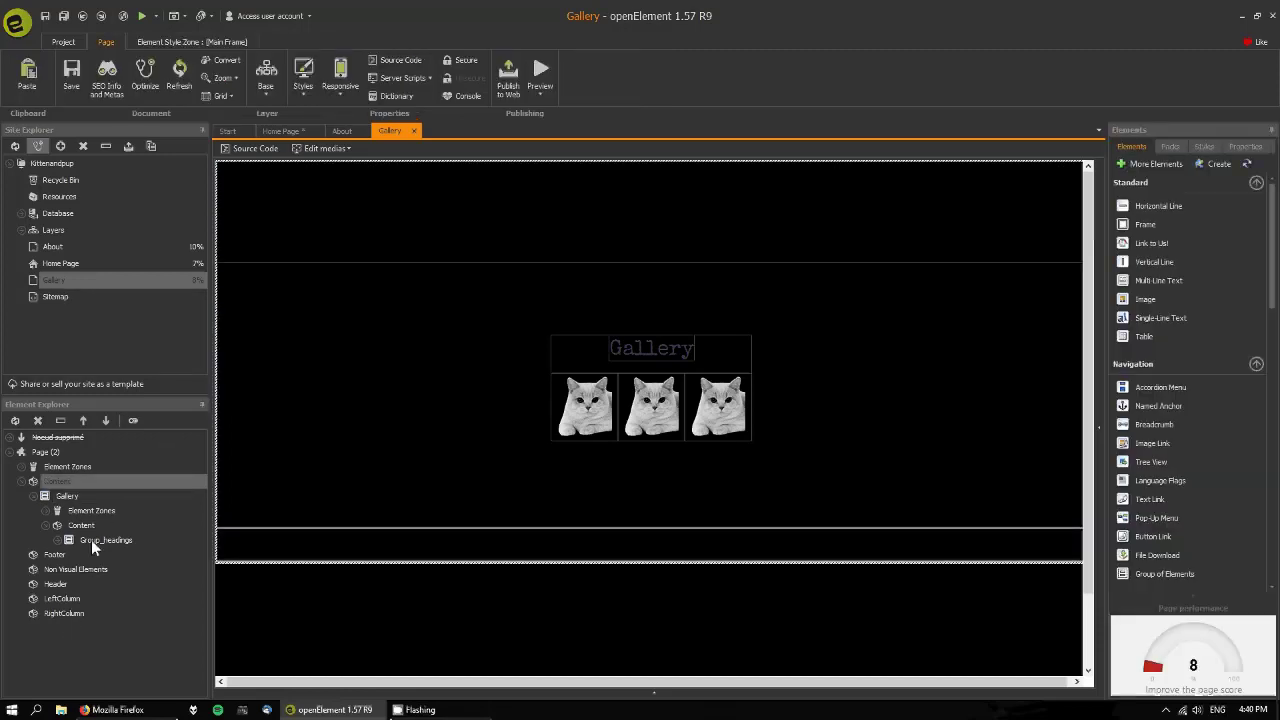
pyautogui.click(70, 497)
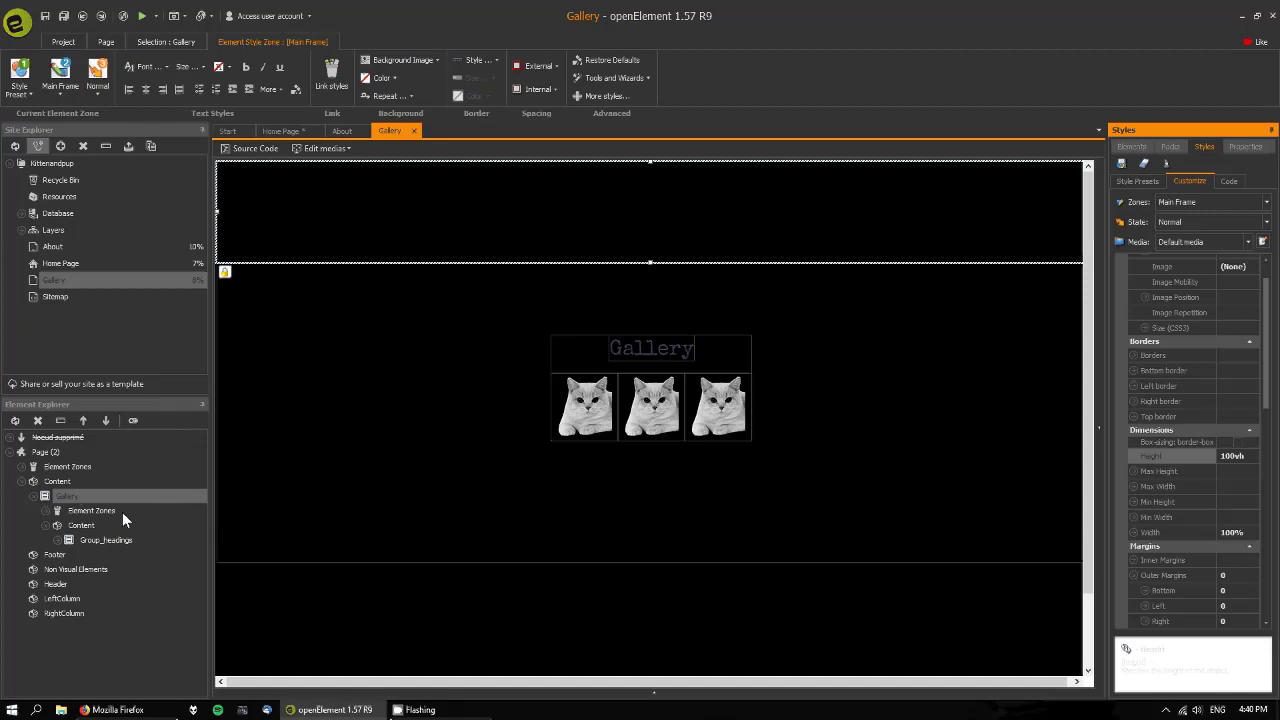
pyautogui.rightClick(554, 237)
pyautogui.click(598, 280)
pyautogui.click(275, 131)
pyautogui.rightClick(614, 429)
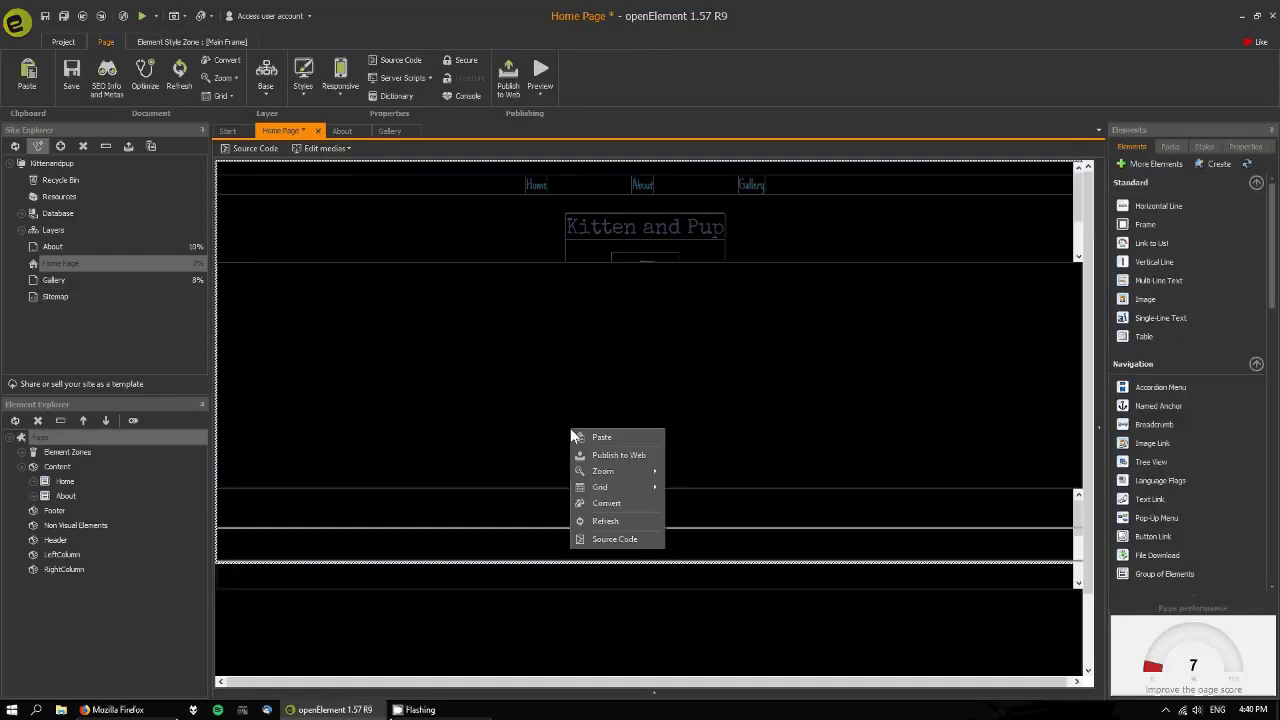
pyautogui.click(600, 459)
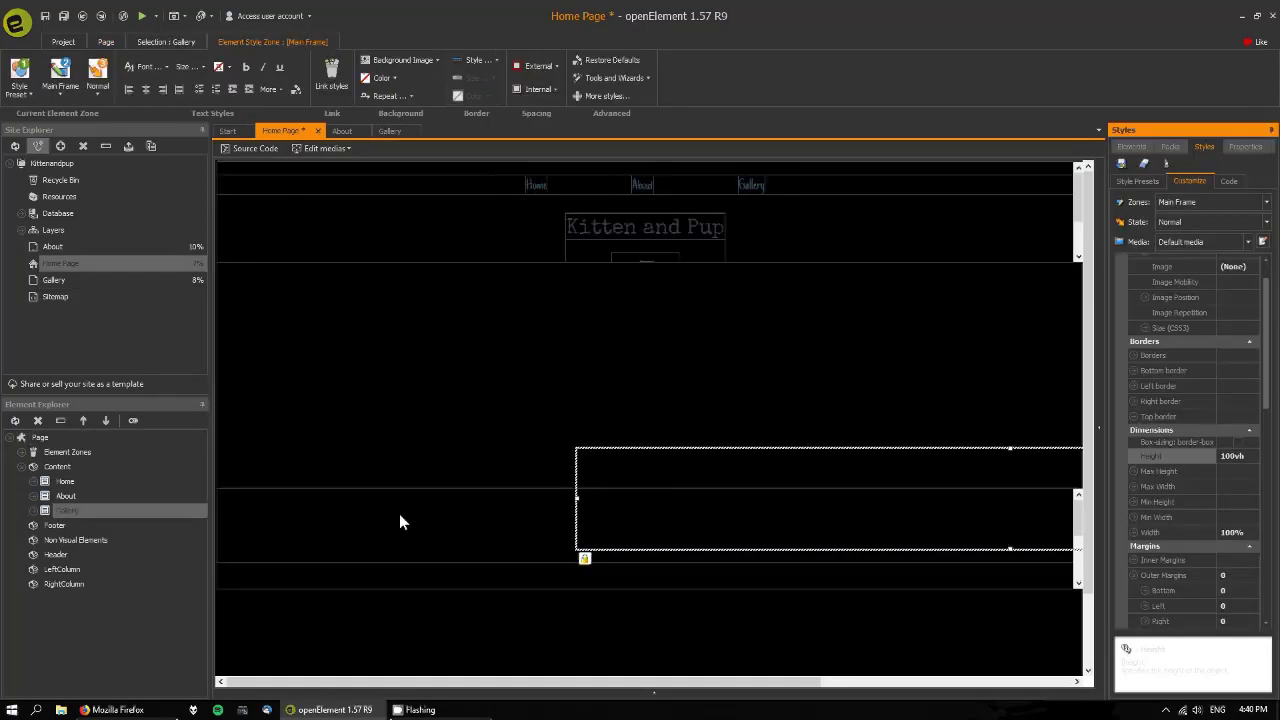
# Step: Apply horizontal auto centering to the pasted Gallery group on the Home Page
pyautogui.click(69, 511)
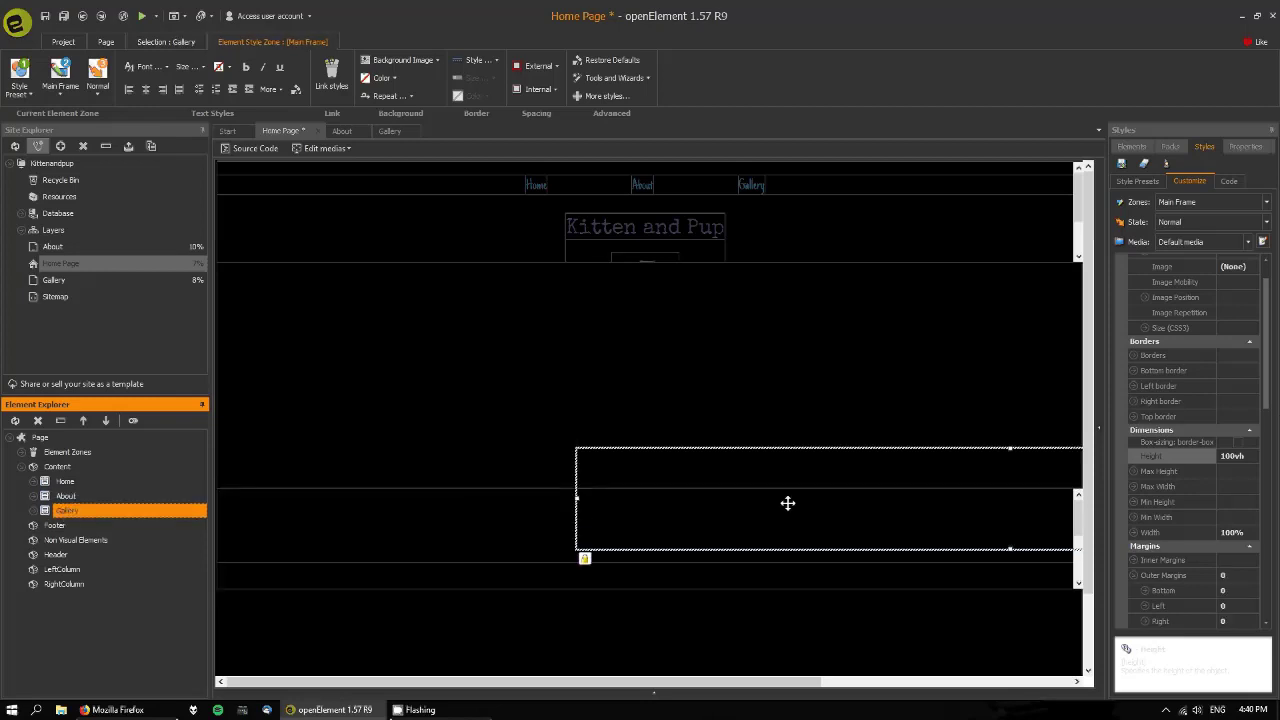
pyautogui.rightClick(794, 472)
pyautogui.moveTo(868, 549)
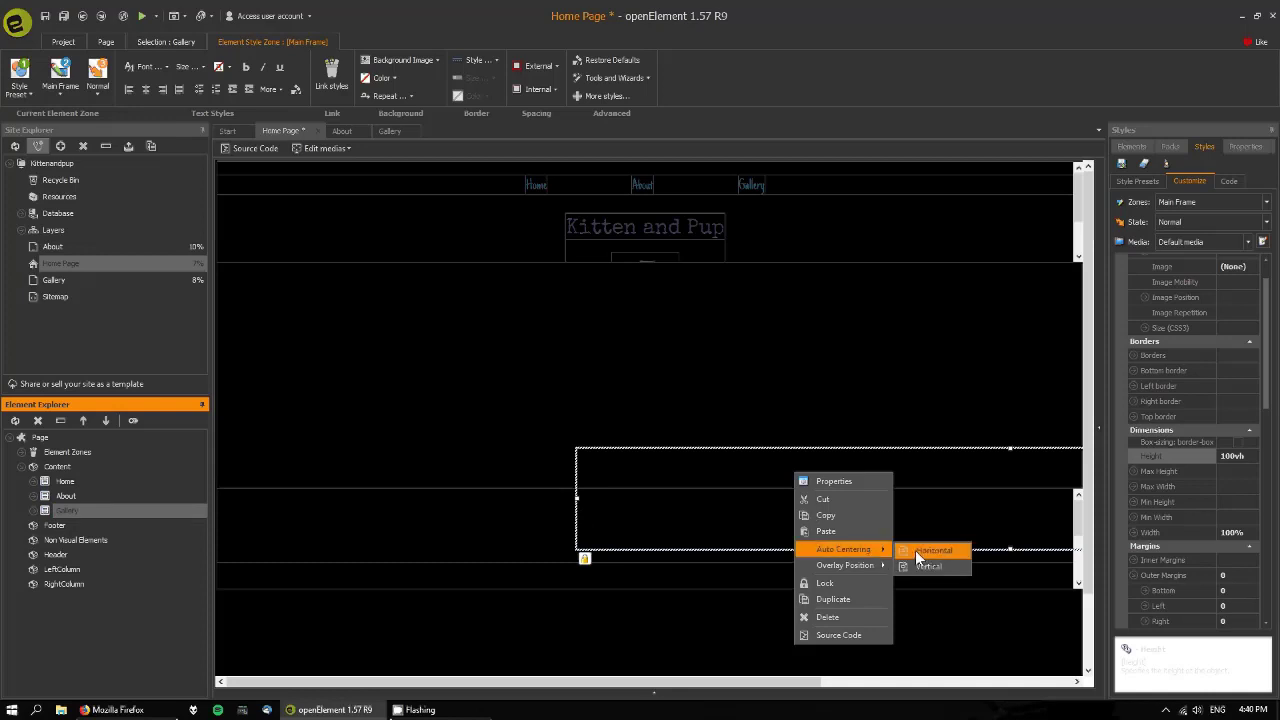
pyautogui.click(915, 550)
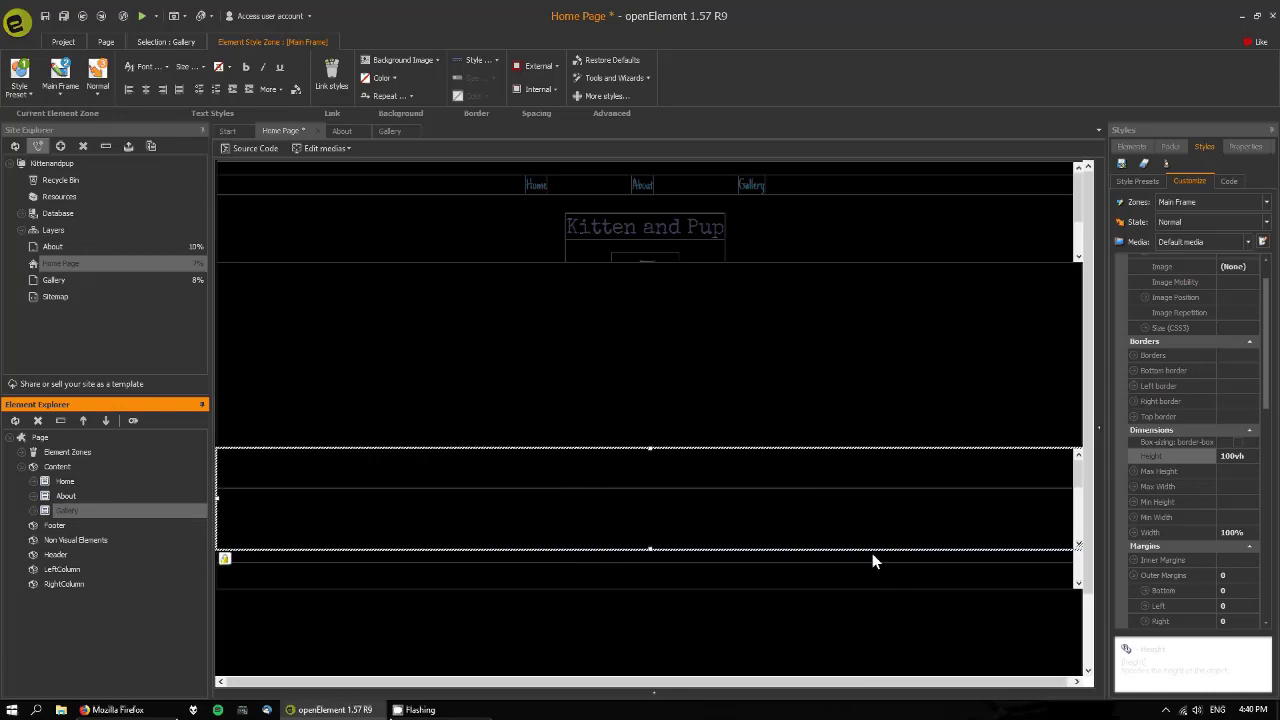
# Step: Check the horizontal auto centering of the About and Home groups, and compare where the Home, About and Gallery groups sit on the Home Page
pyautogui.click(46, 497)
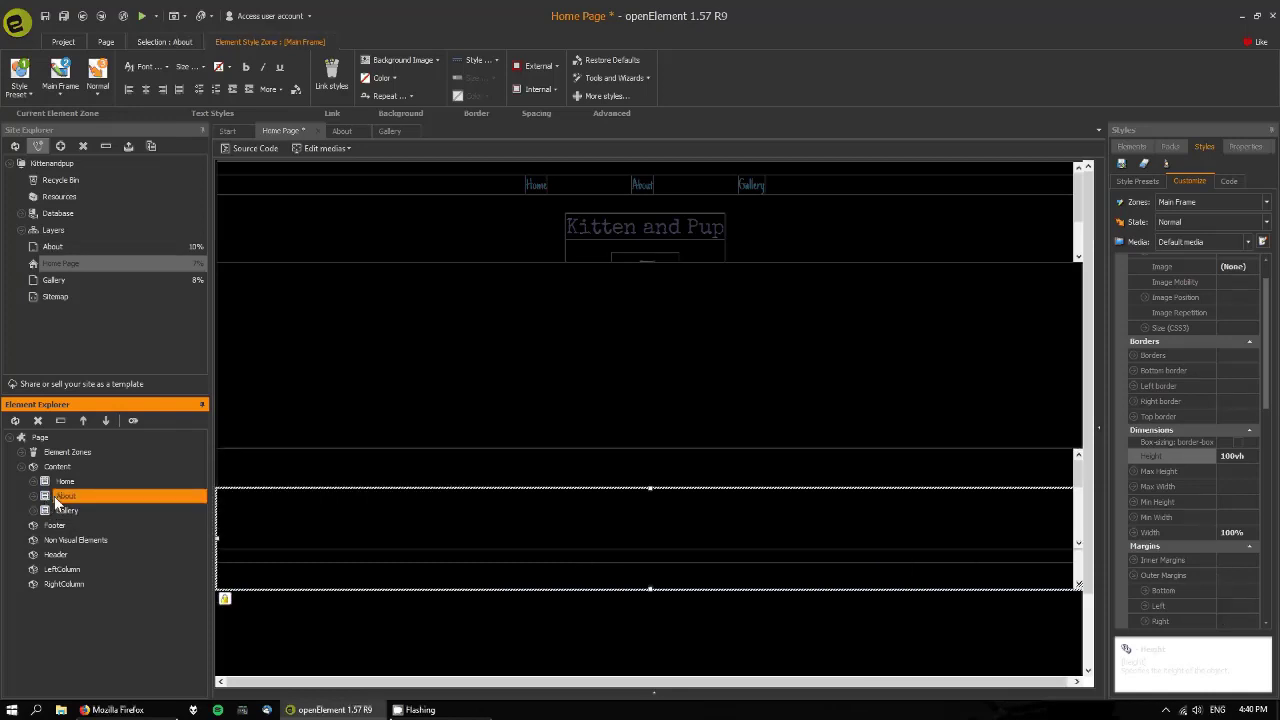
pyautogui.rightClick(558, 584)
pyautogui.moveTo(645, 489)
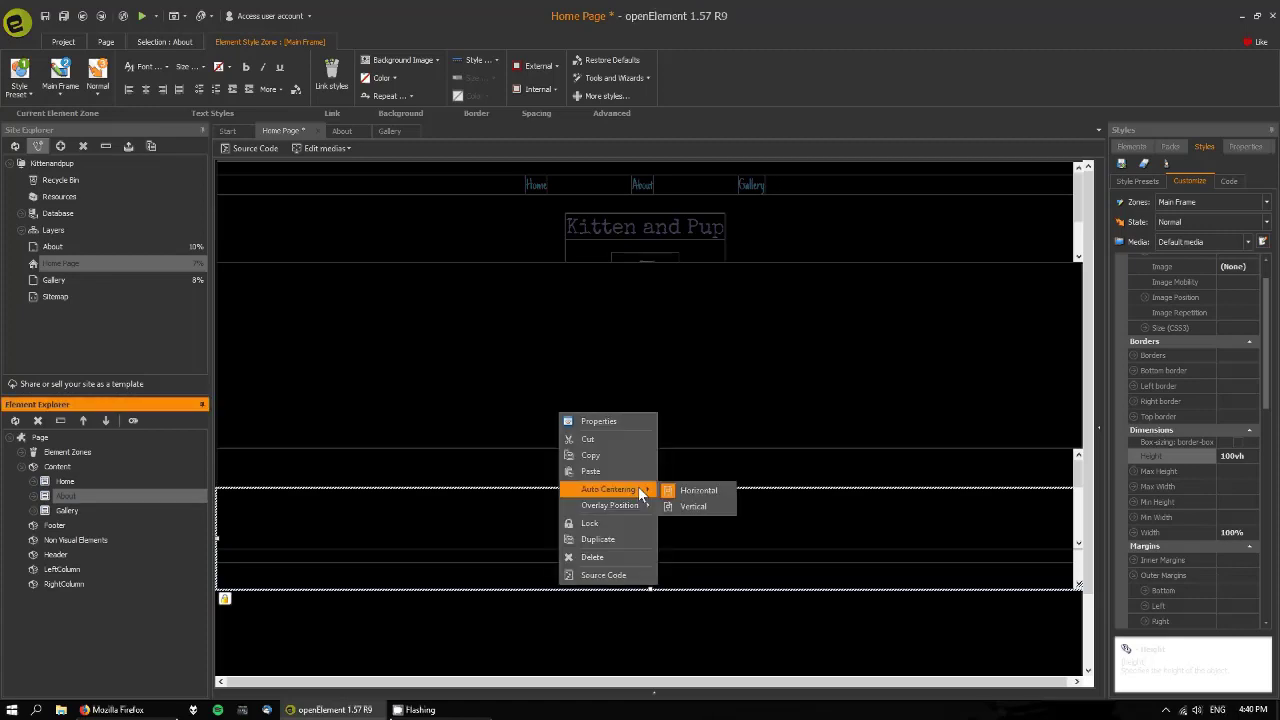
pyautogui.click(76, 482)
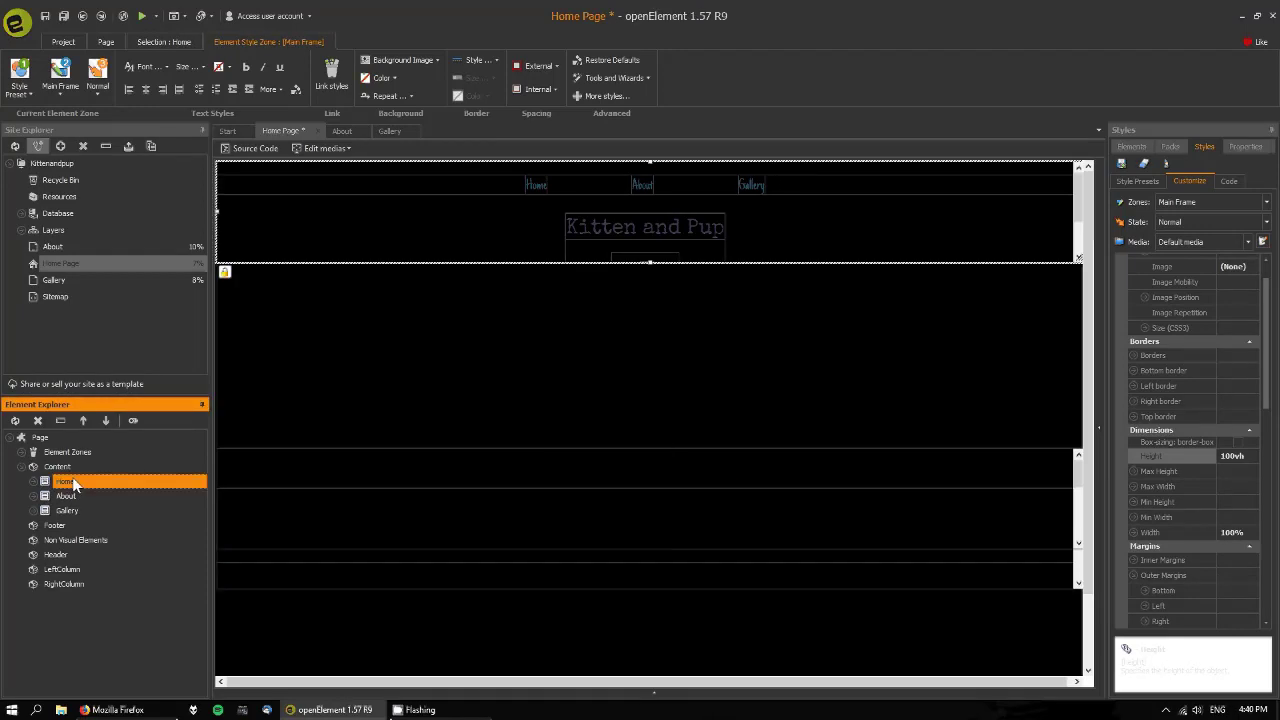
pyautogui.rightClick(504, 260)
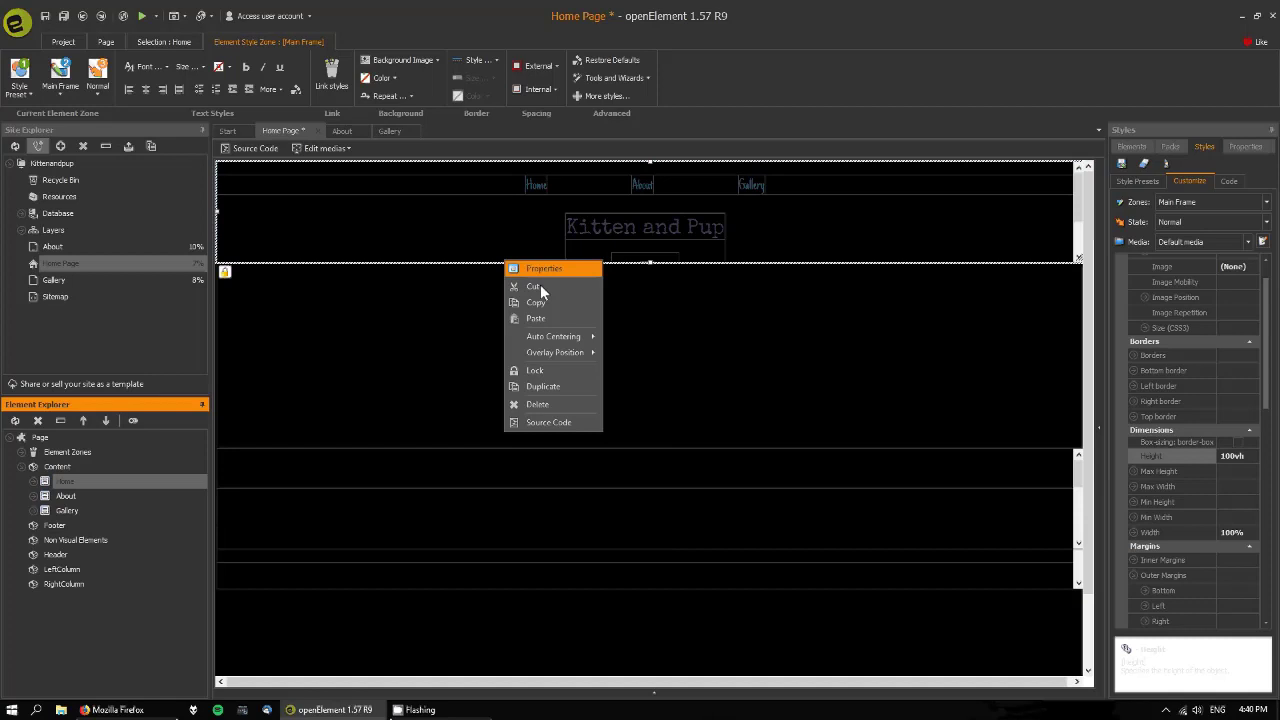
pyautogui.moveTo(562, 337)
pyautogui.click(648, 337)
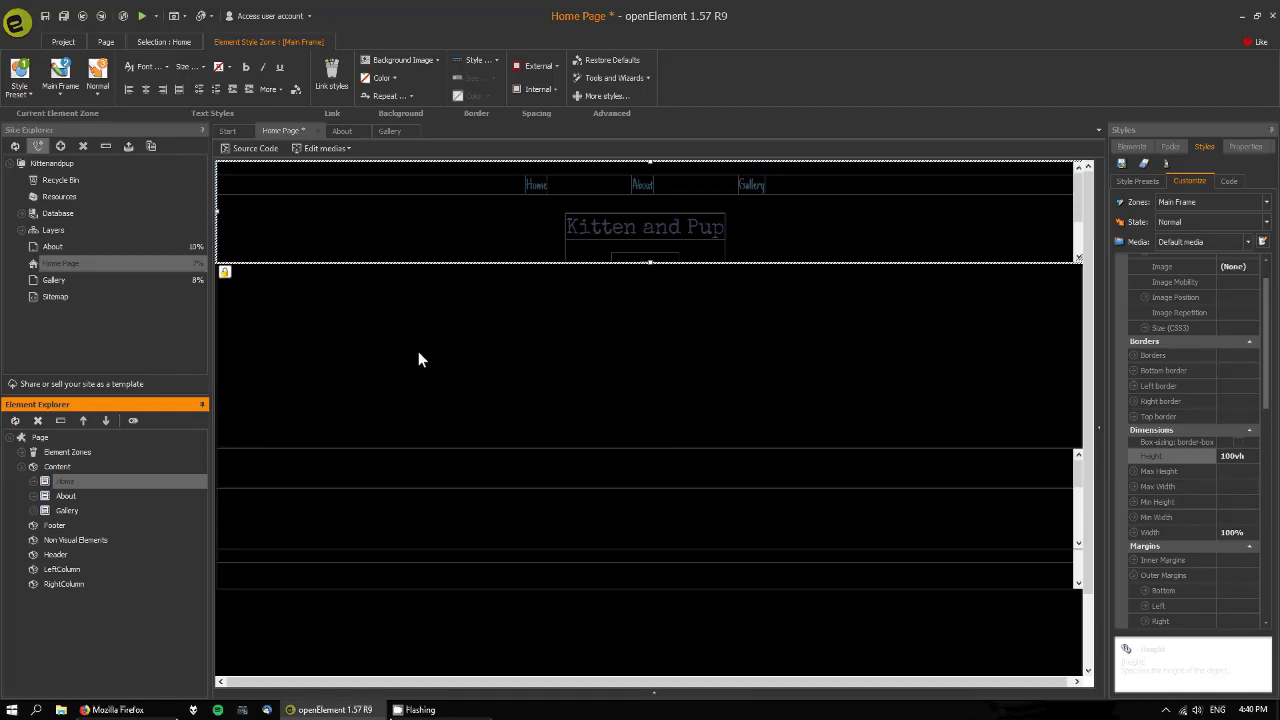
pyautogui.click(64, 510)
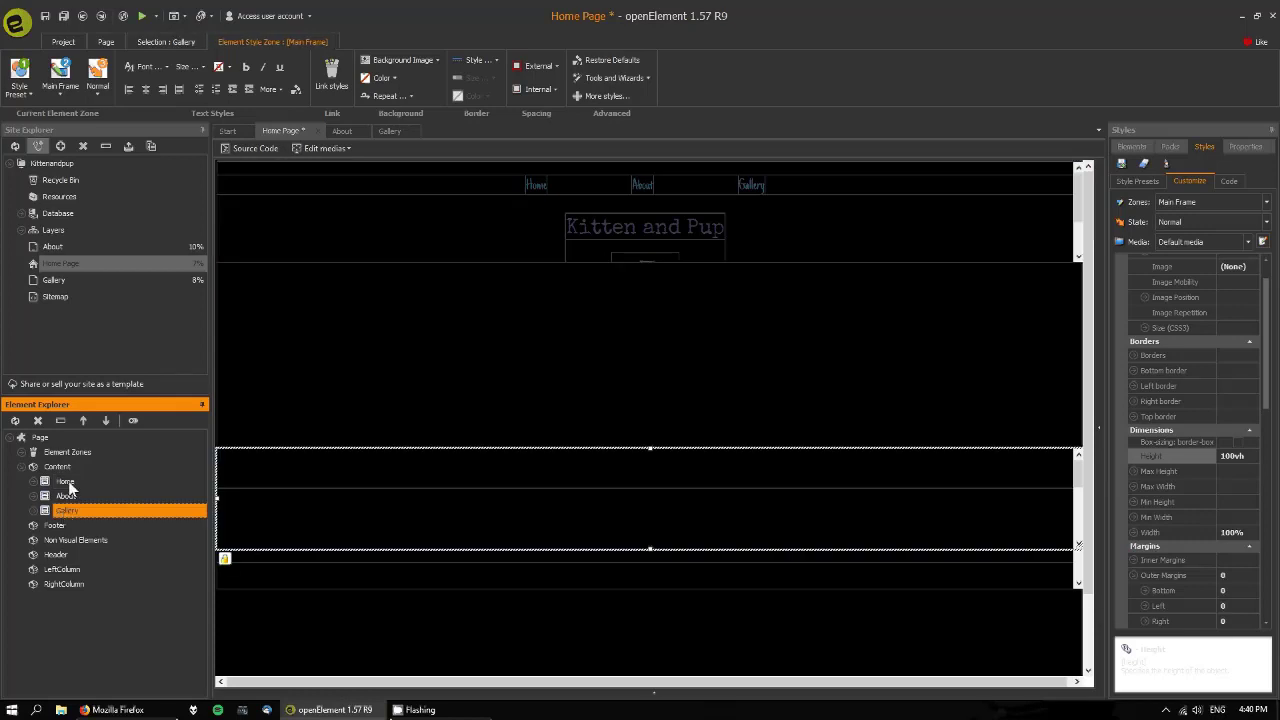
pyautogui.click(68, 494)
pyautogui.click(70, 481)
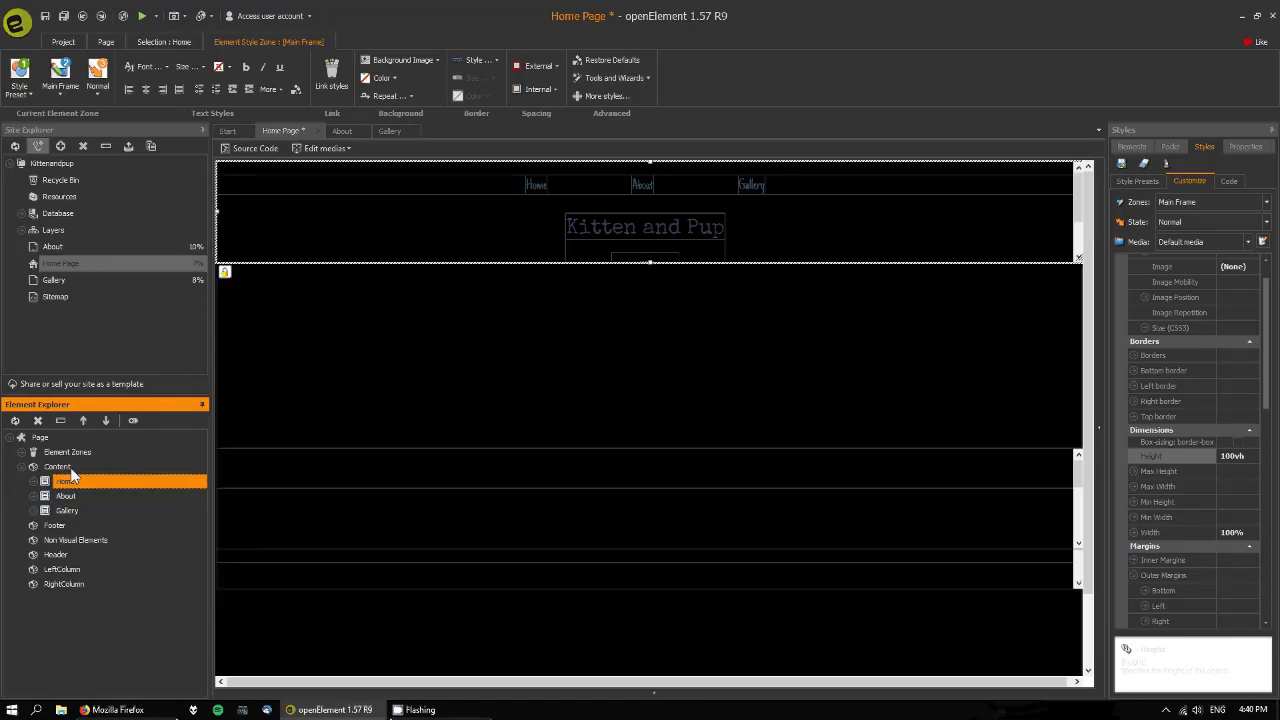
pyautogui.click(78, 497)
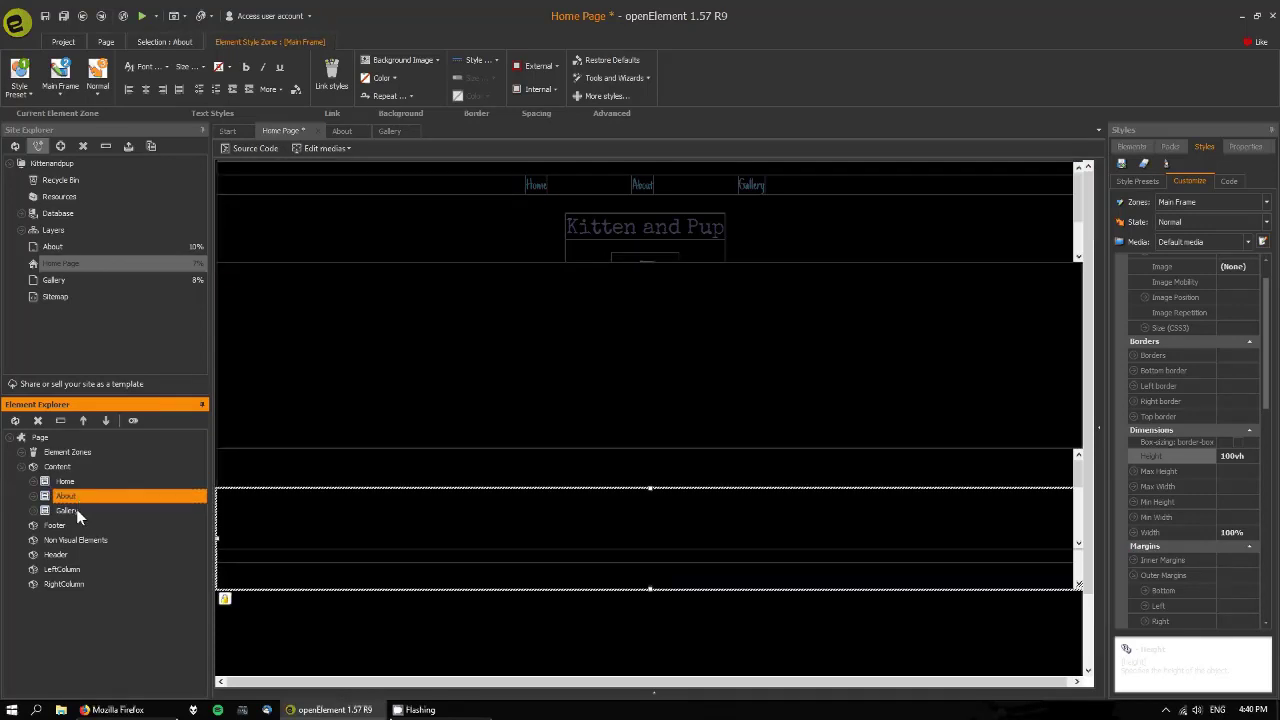
# Step: Save the Home Page and review the original About and Gallery pages for comparison
pyautogui.click(67, 482)
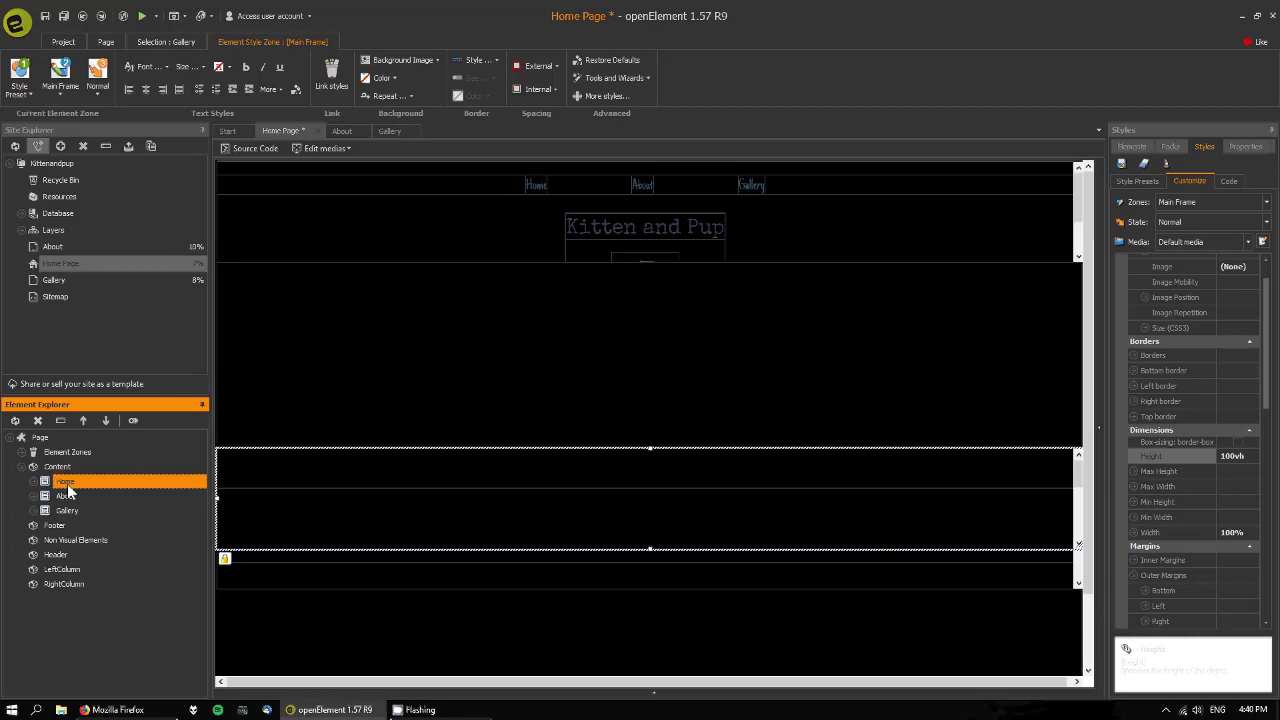
pyautogui.click(44, 18)
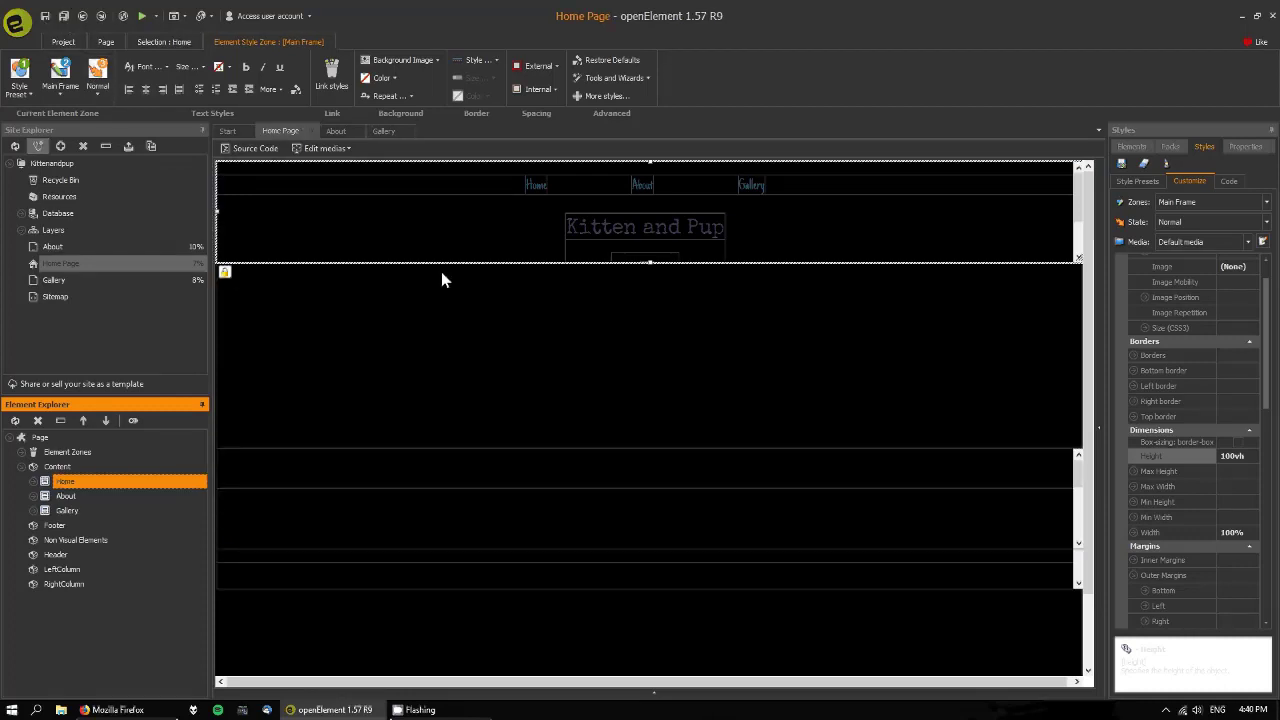
pyautogui.click(336, 131)
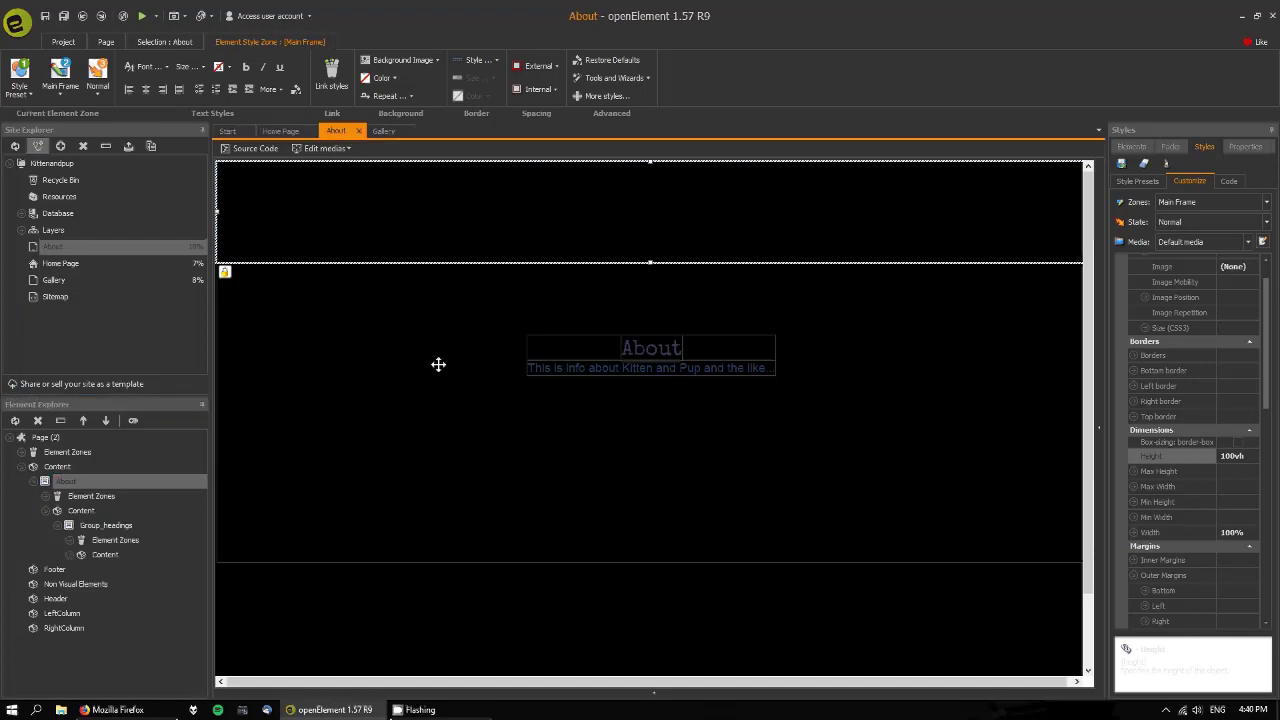
pyautogui.click(383, 132)
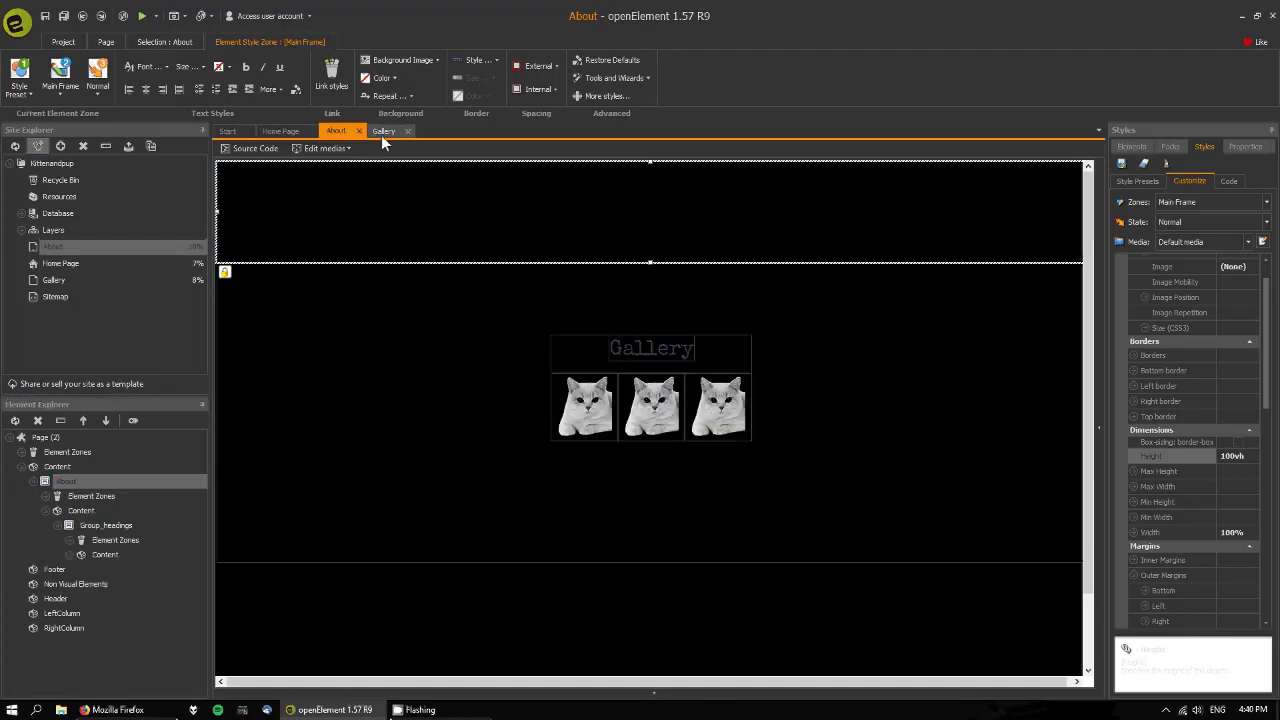
pyautogui.click(281, 130)
# Step: Preview the Home Page in Firefox and examine how the Home, About and Gallery groups follow one another, then return to openElement
pyautogui.click(142, 17)
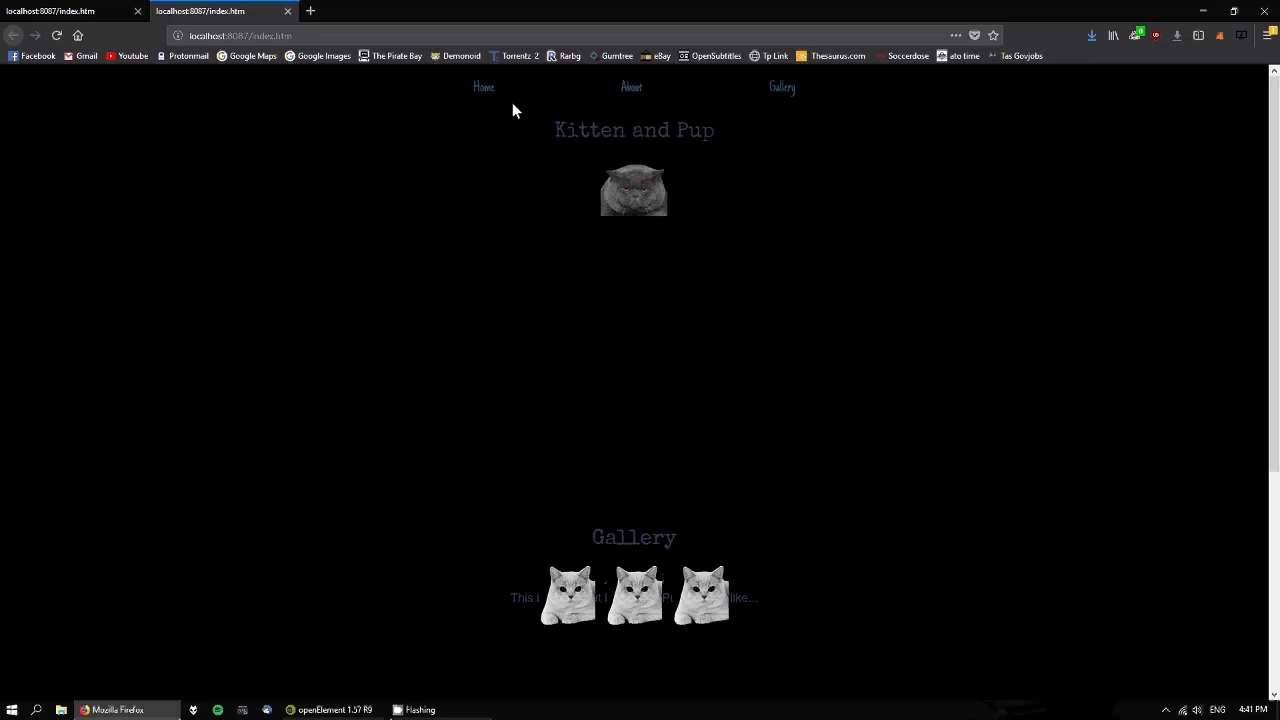
pyautogui.scroll(-3, 624, 372)
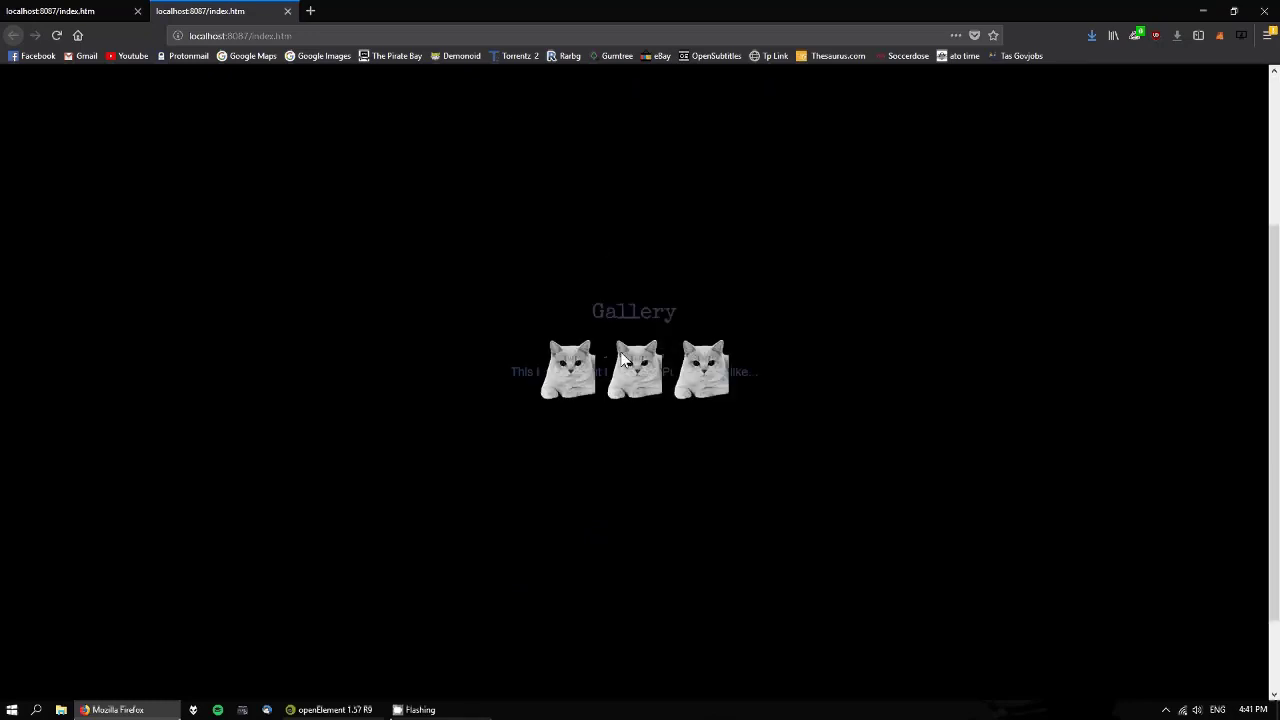
pyautogui.scroll(3, 625, 400)
pyautogui.scroll(-3, 632, 470)
pyautogui.scroll(3, 638, 494)
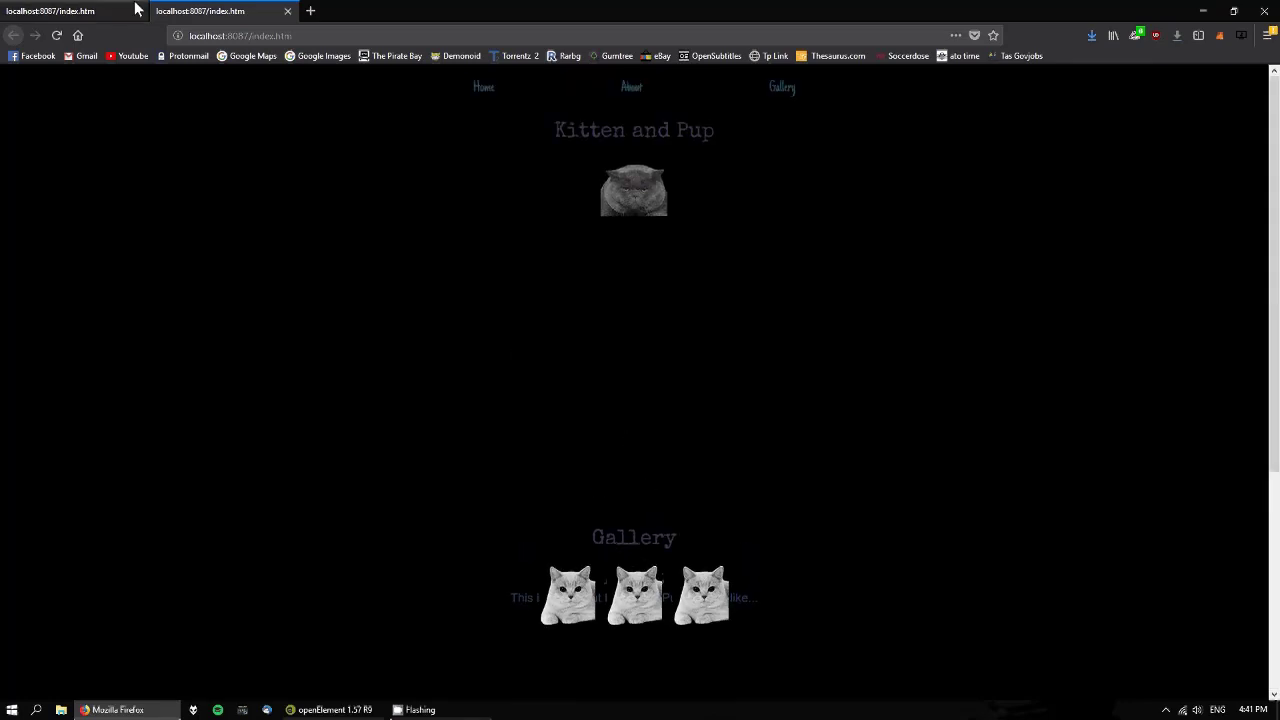
pyautogui.click(287, 11)
pyautogui.click(330, 709)
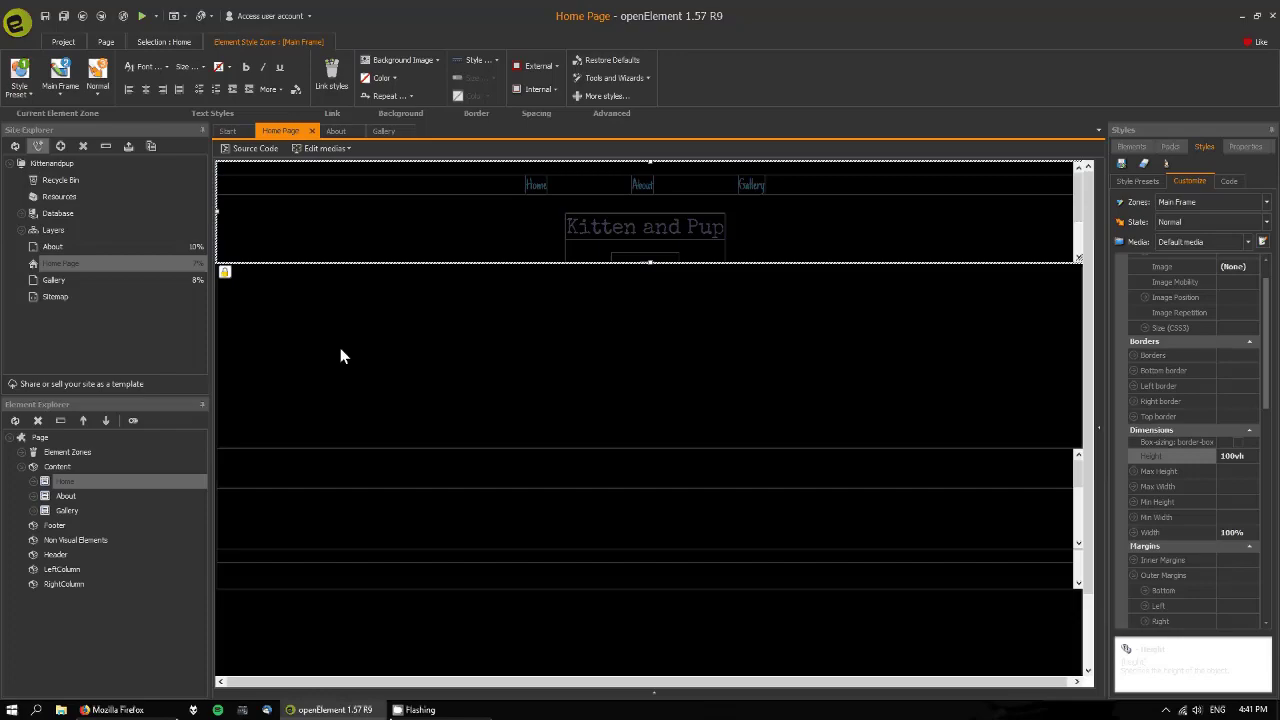
# Step: Preview the Home Page again to recheck the Gallery group's position relative to the About text, and return to openElement
pyautogui.click(142, 16)
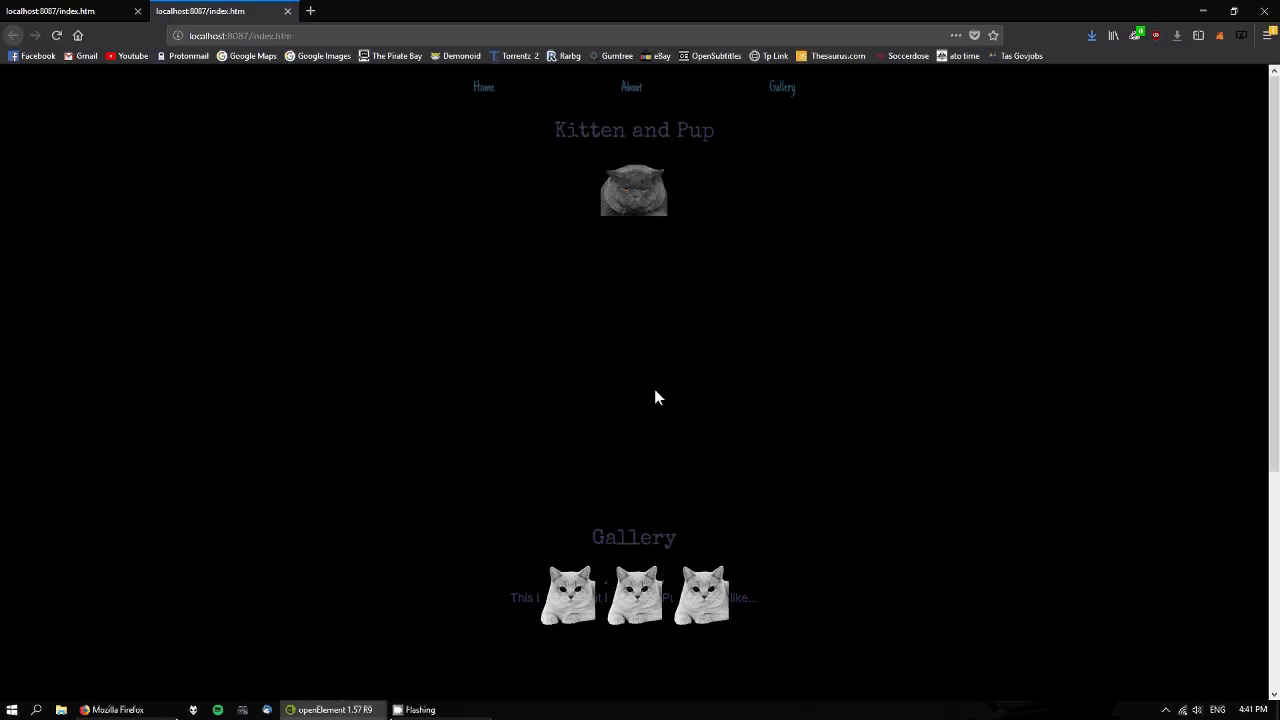
pyautogui.scroll(-3, 688, 470)
pyautogui.scroll(3, 680, 515)
pyautogui.click(287, 11)
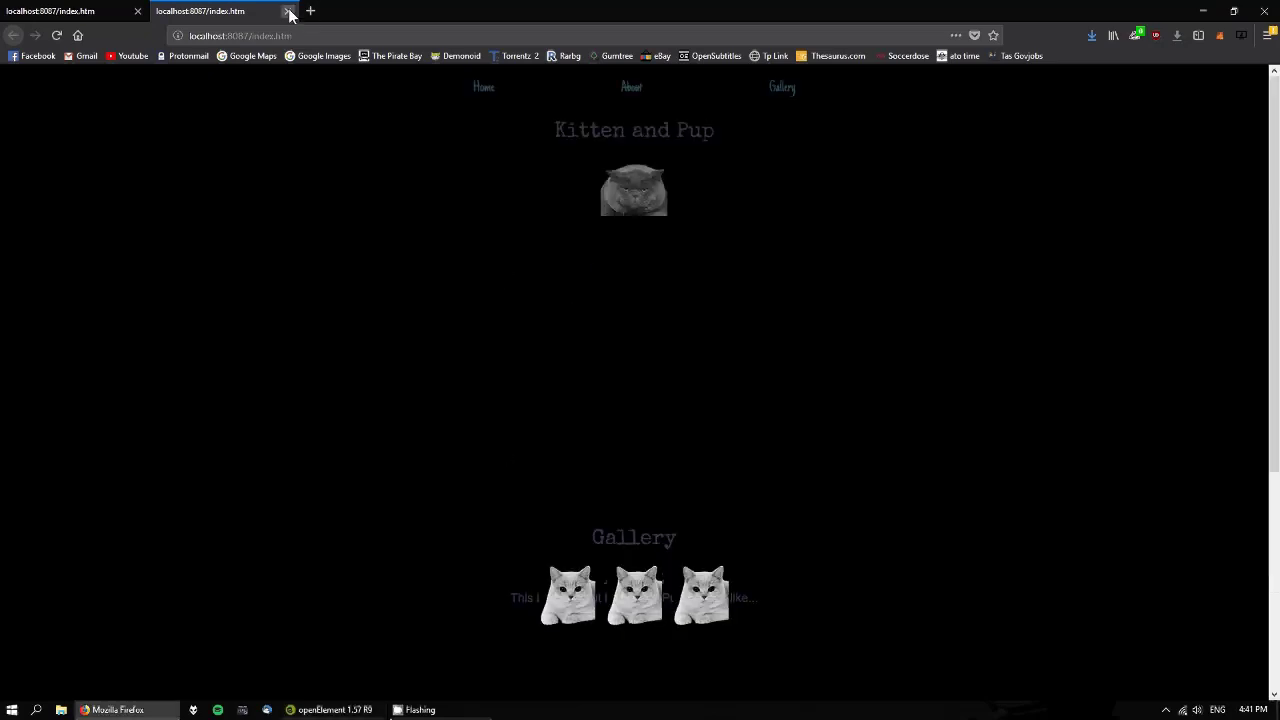
pyautogui.click(364, 711)
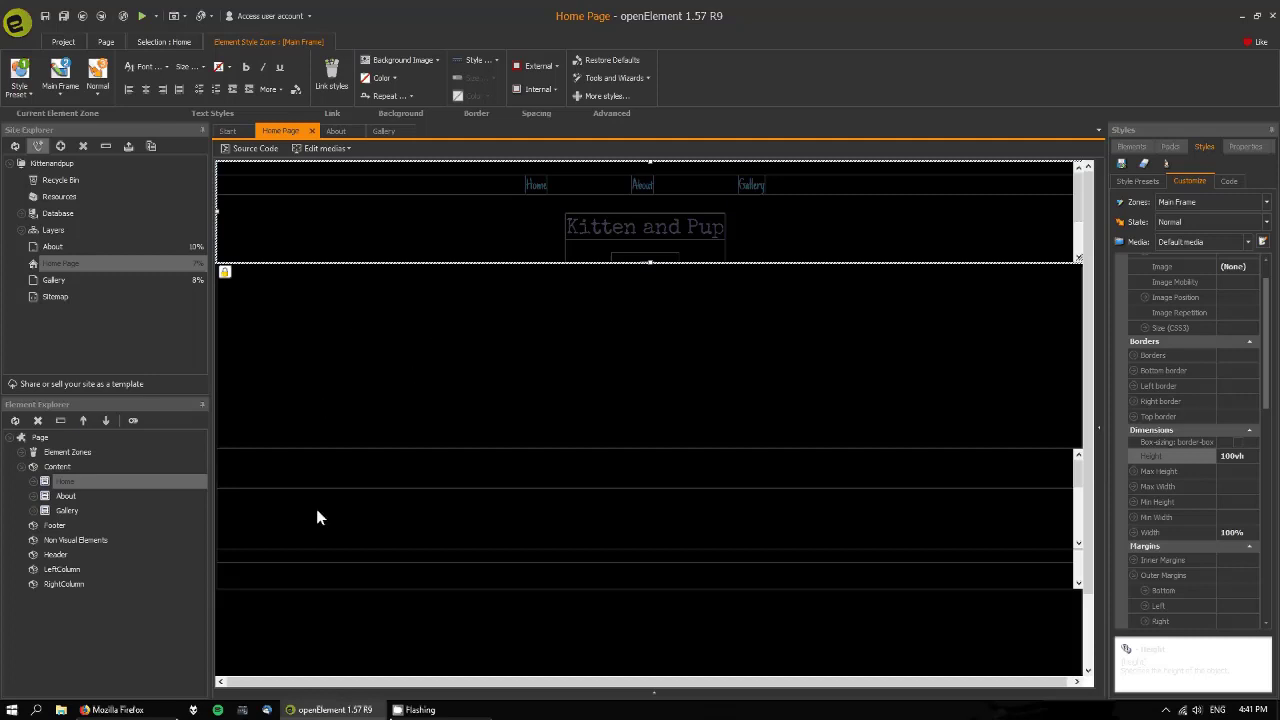
# Step: Try to change the position mode of elements for the main section in the Home Page's Sections settings
pyautogui.click(42, 436)
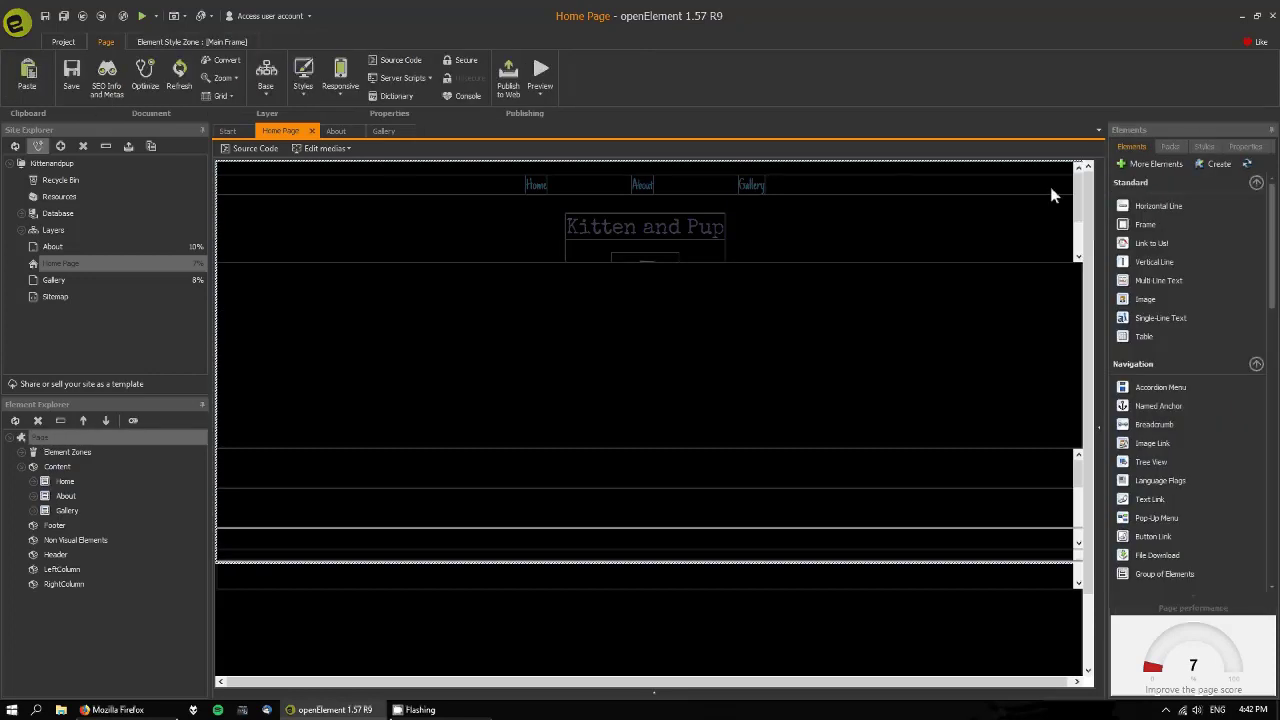
pyautogui.click(1245, 146)
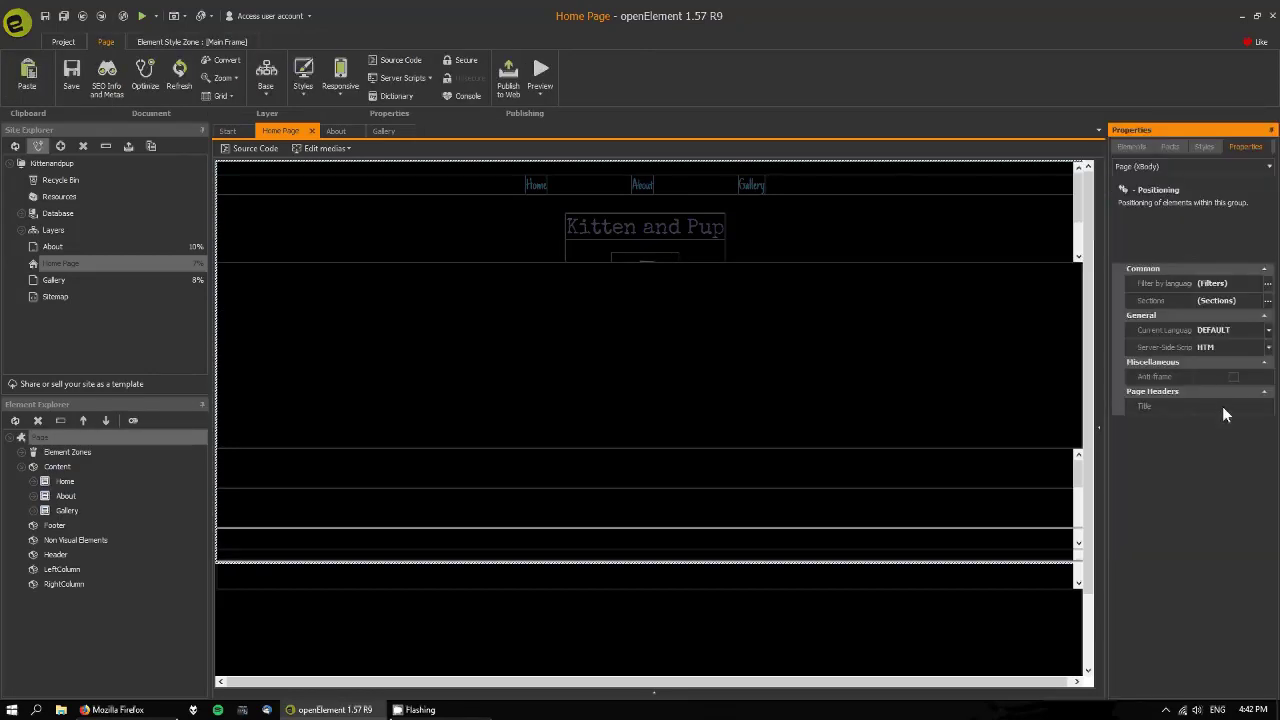
pyautogui.click(1267, 301)
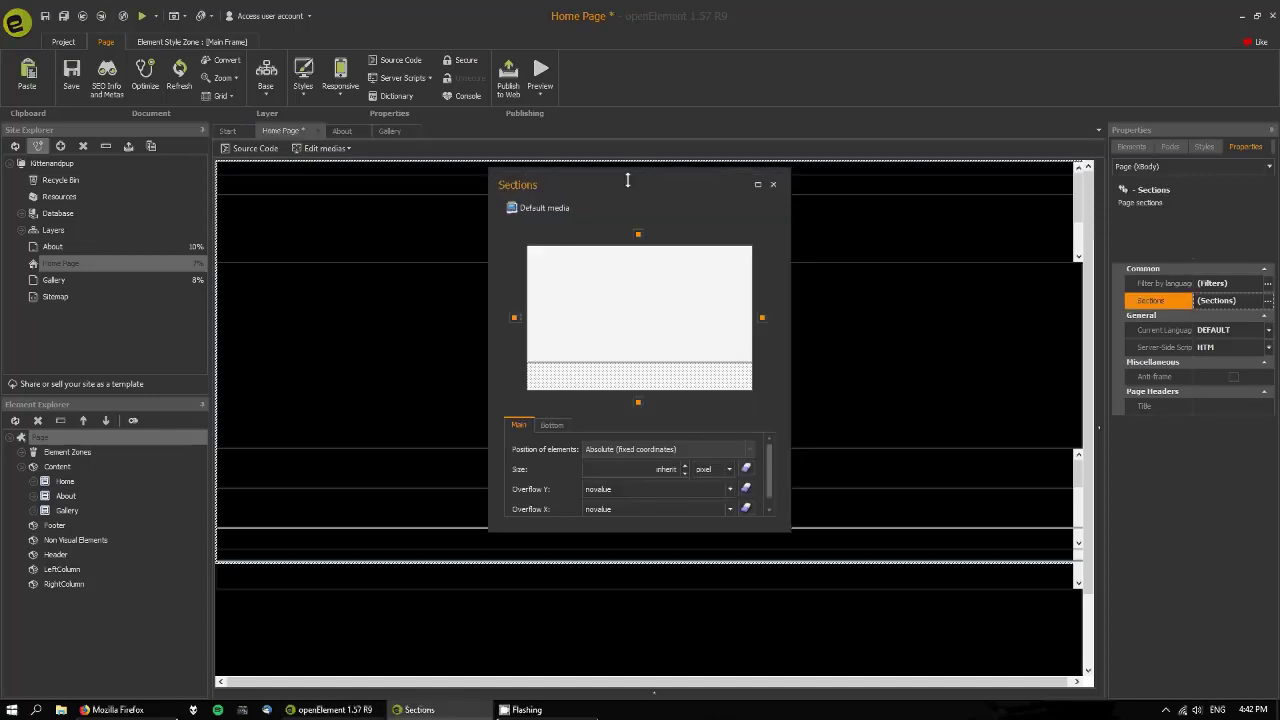
pyautogui.moveTo(625, 186); pyautogui.dragTo(591, 197)
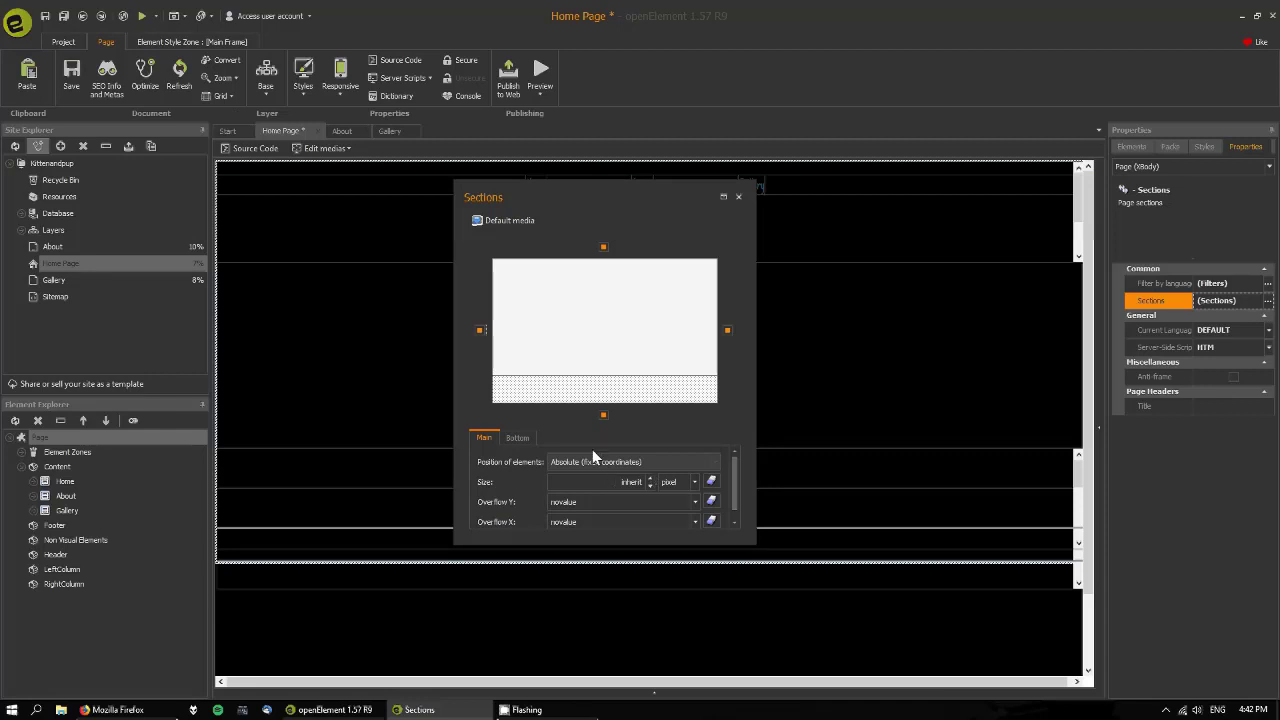
pyautogui.click(718, 461)
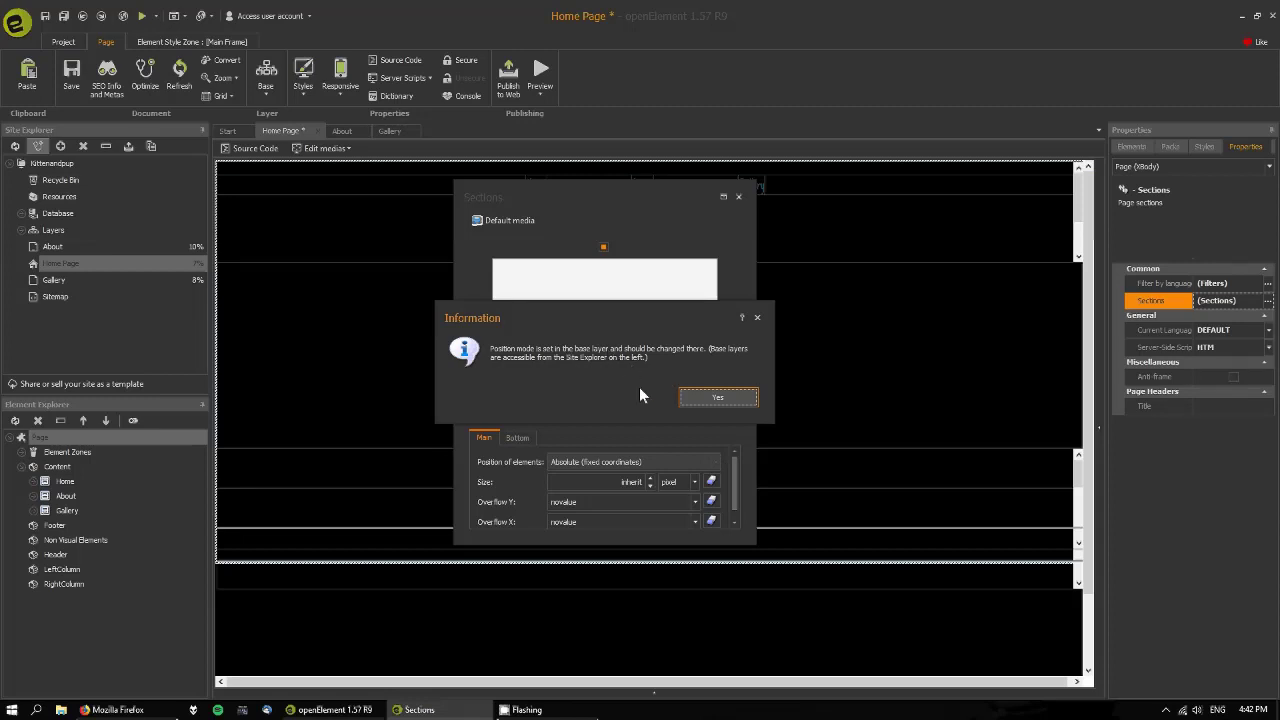
pyautogui.click(718, 398)
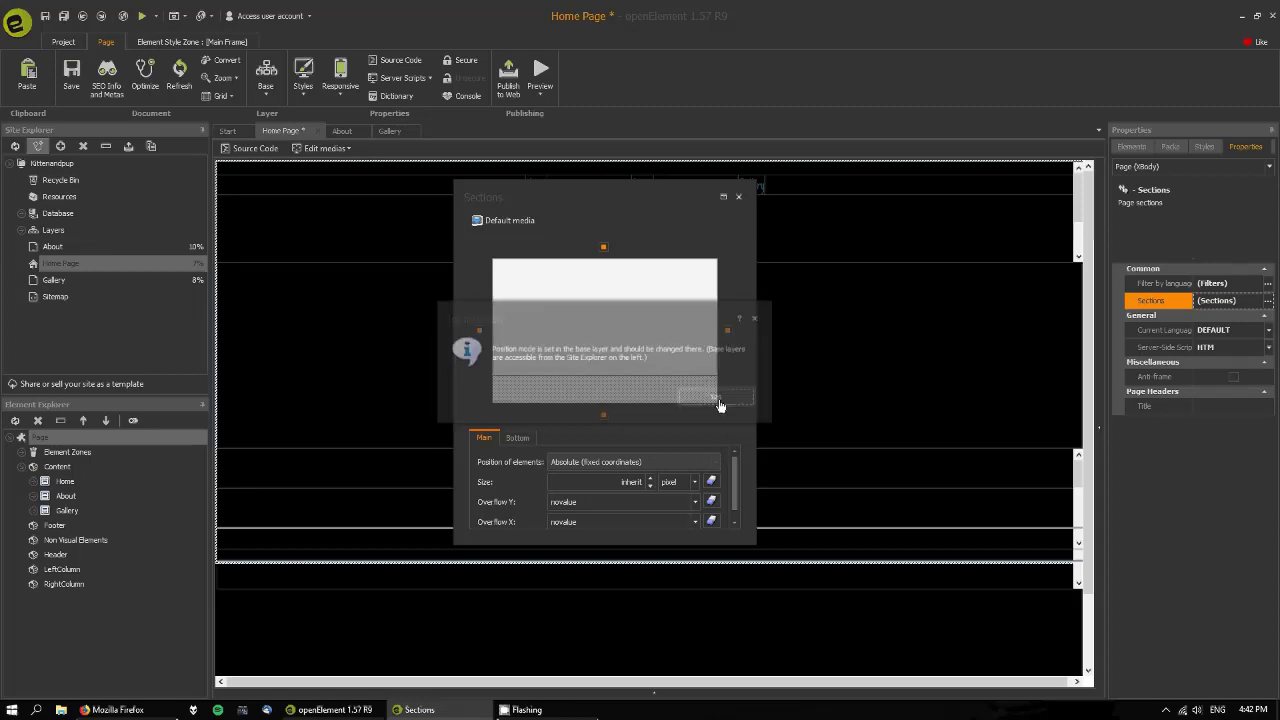
pyautogui.click(740, 196)
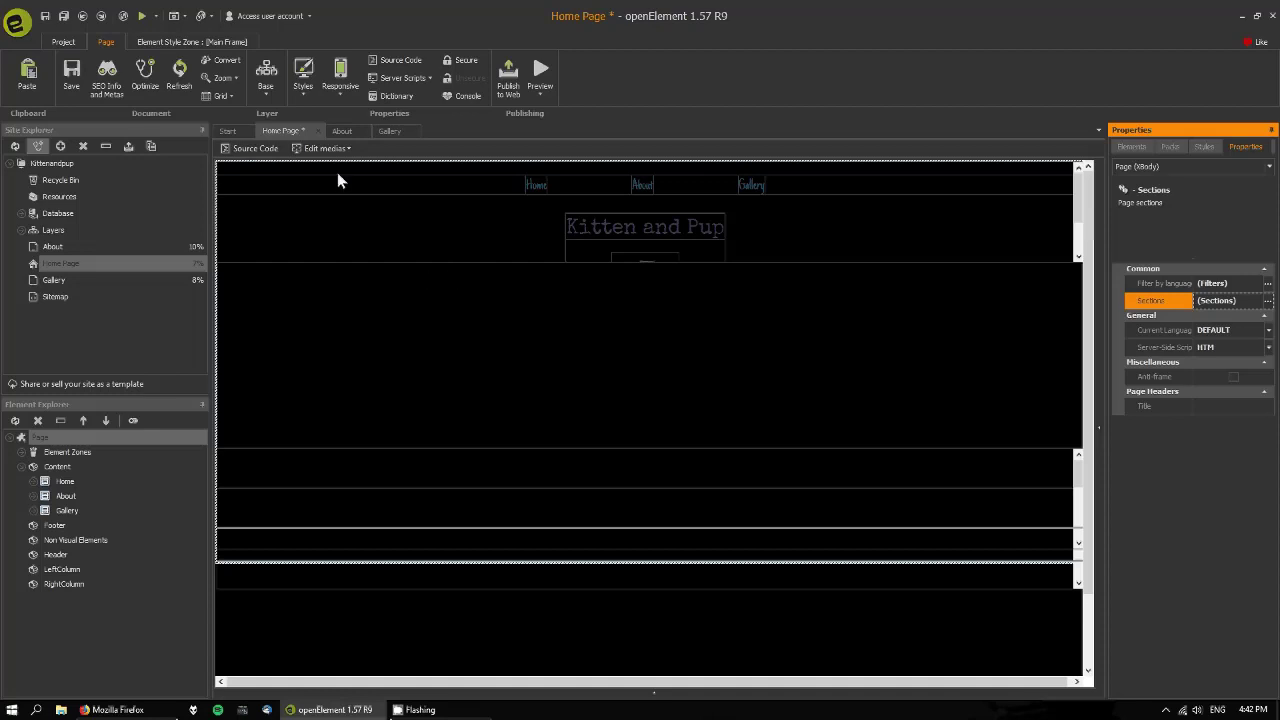
# Step: Set the Home Page's layer to None and its main section's position of elements to Relative (like in text editors)
pyautogui.click(264, 90)
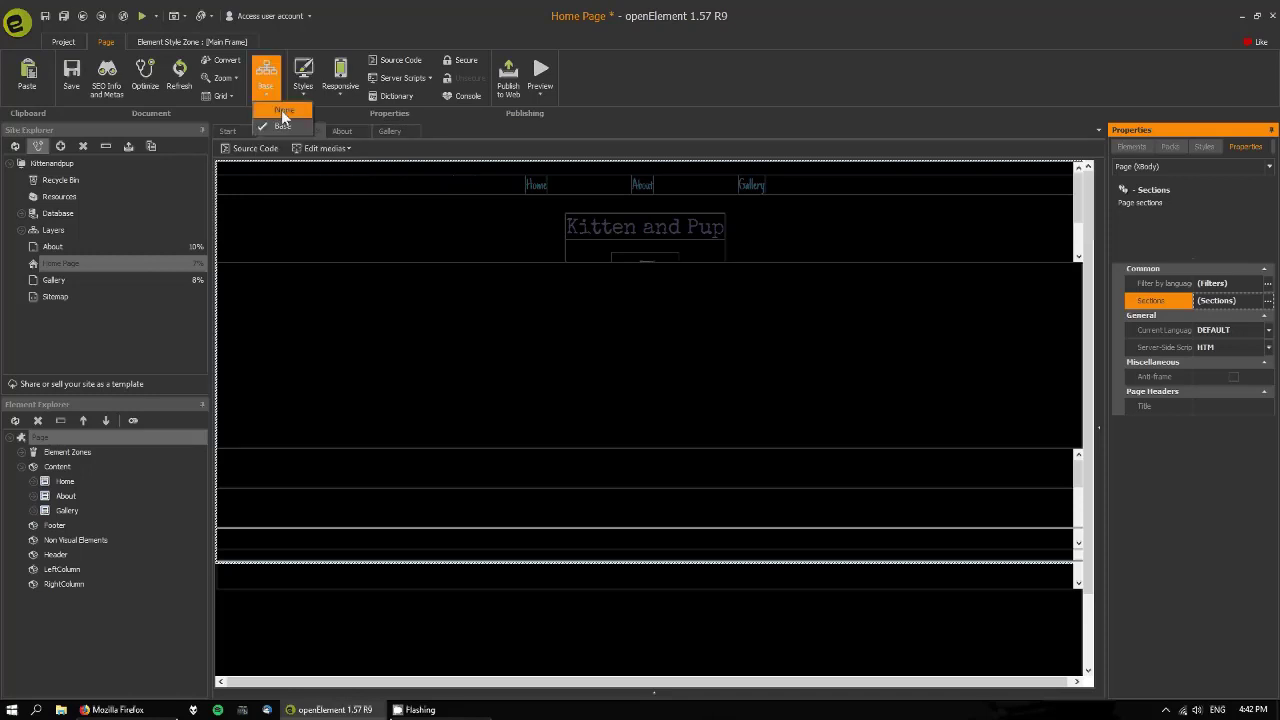
pyautogui.click(283, 111)
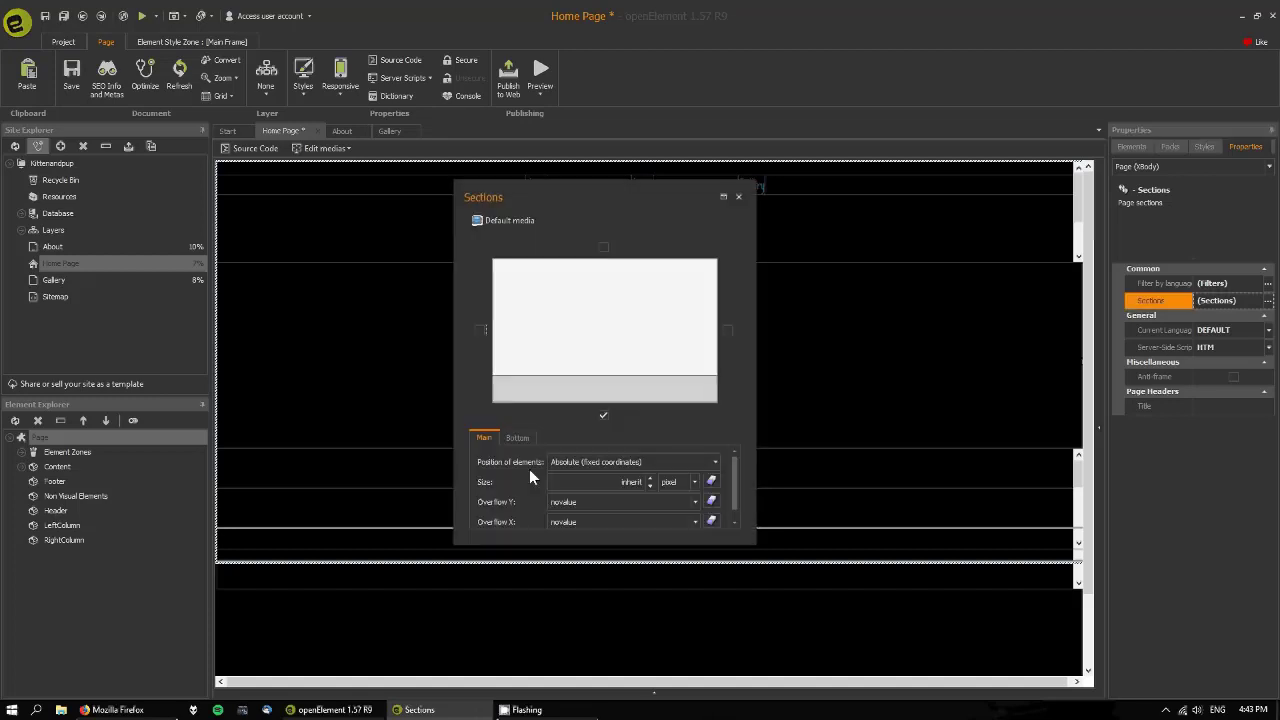
pyautogui.click(718, 462)
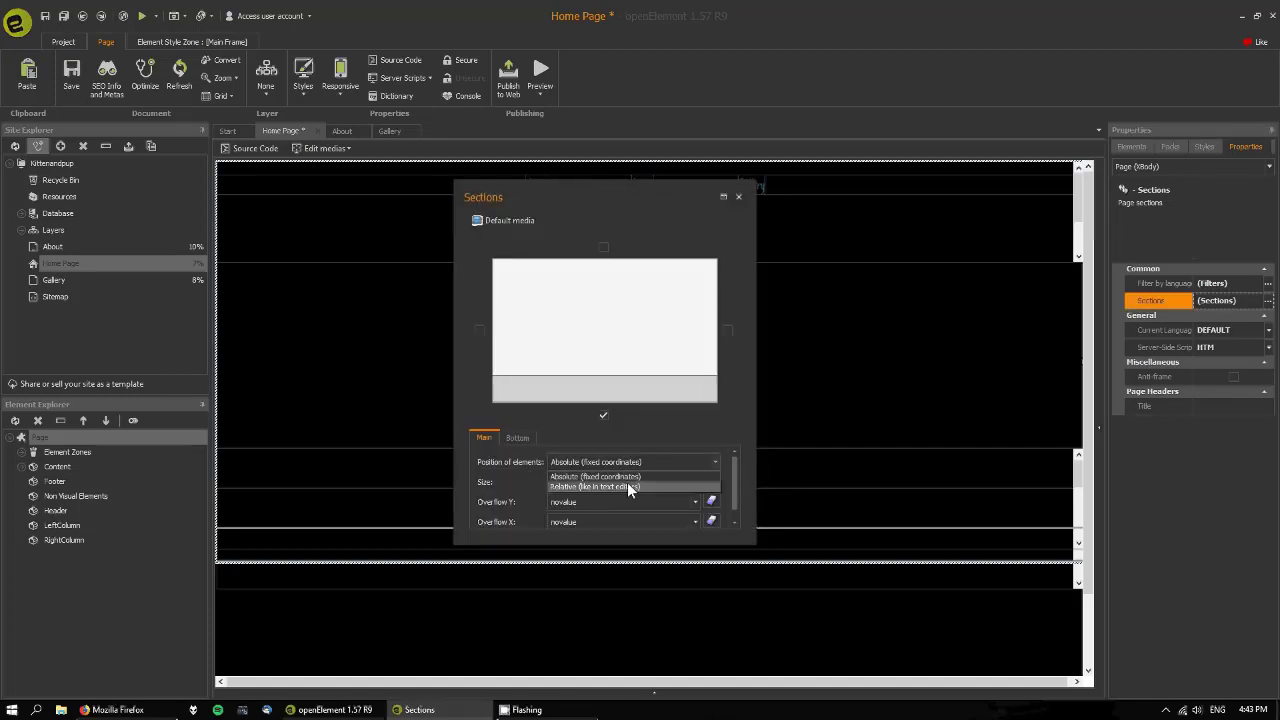
pyautogui.click(627, 486)
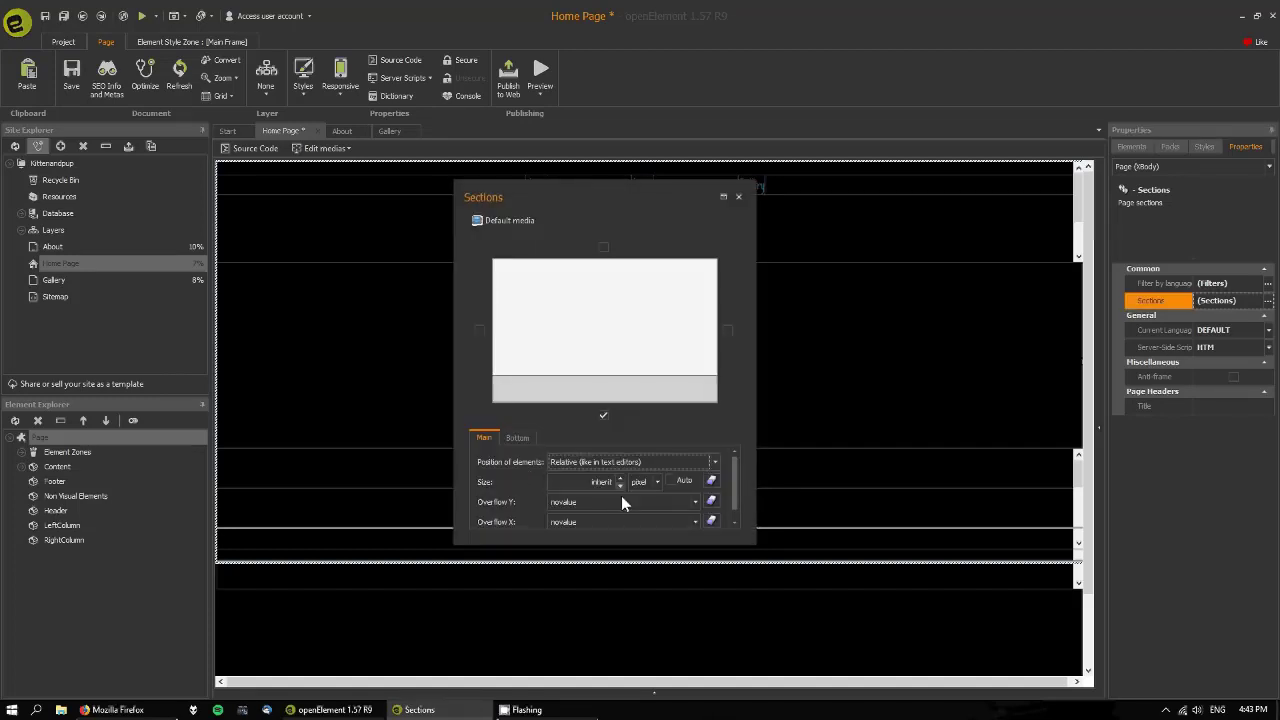
pyautogui.click(738, 197)
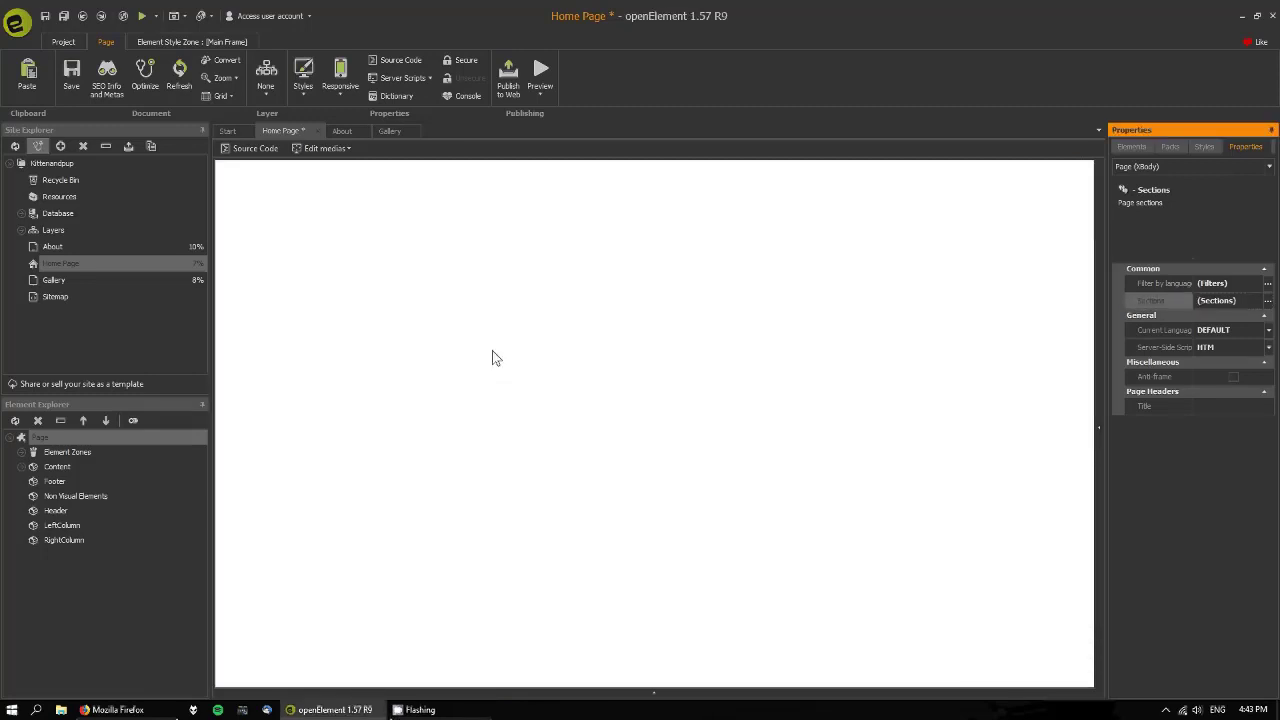
# Step: Save the pages and preview the Home Page in Firefox, checking the stacking of the Home, About and Gallery groups, and return to openElement
pyautogui.click(45, 16)
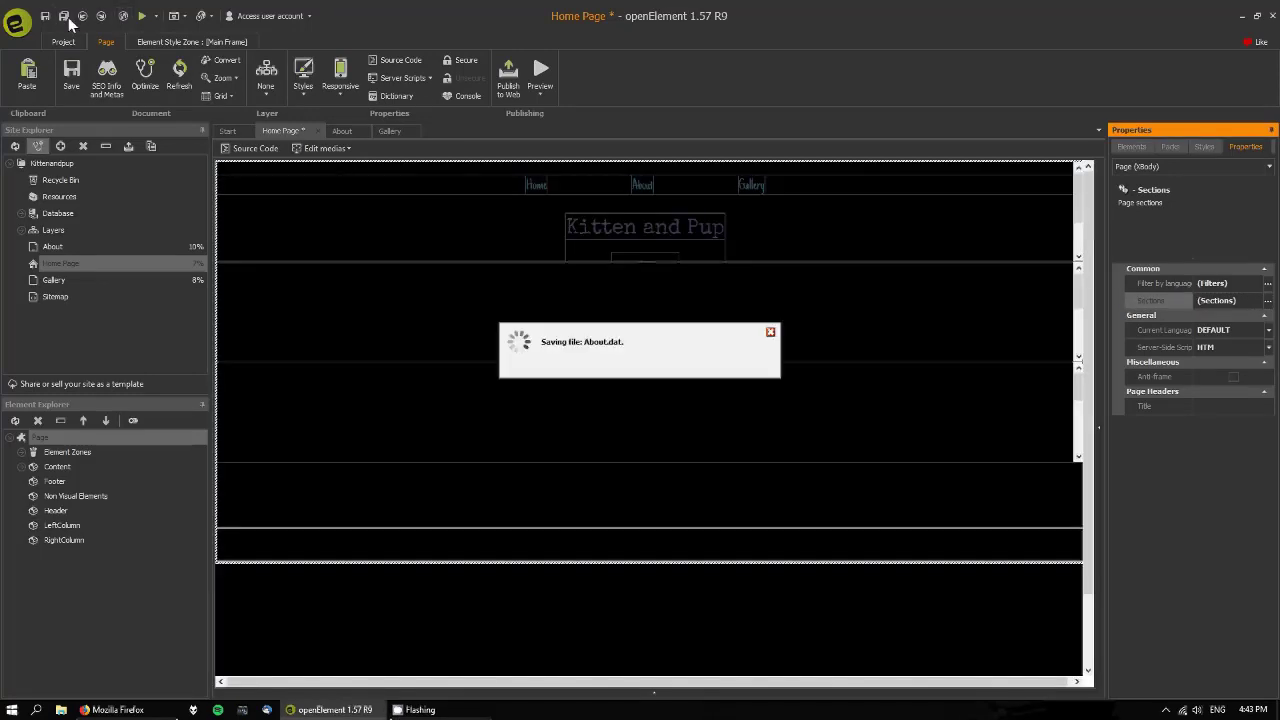
pyautogui.click(142, 16)
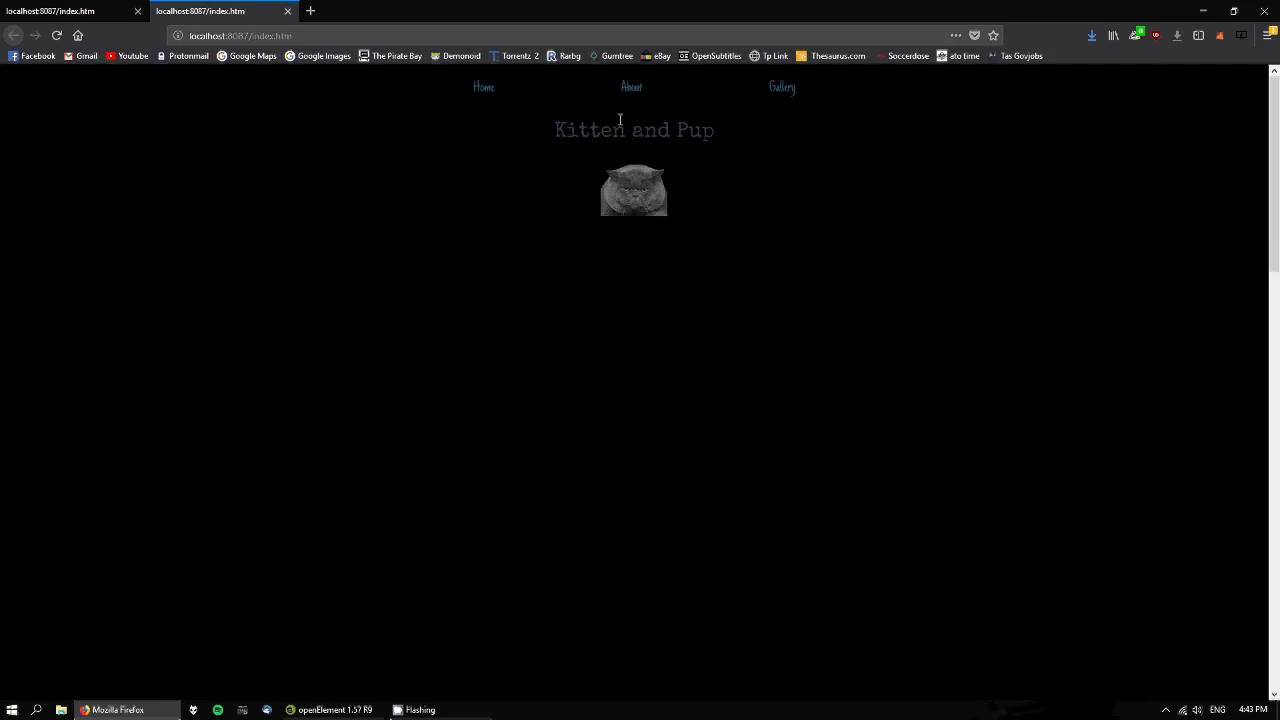
pyautogui.scroll(-10, 650, 375)
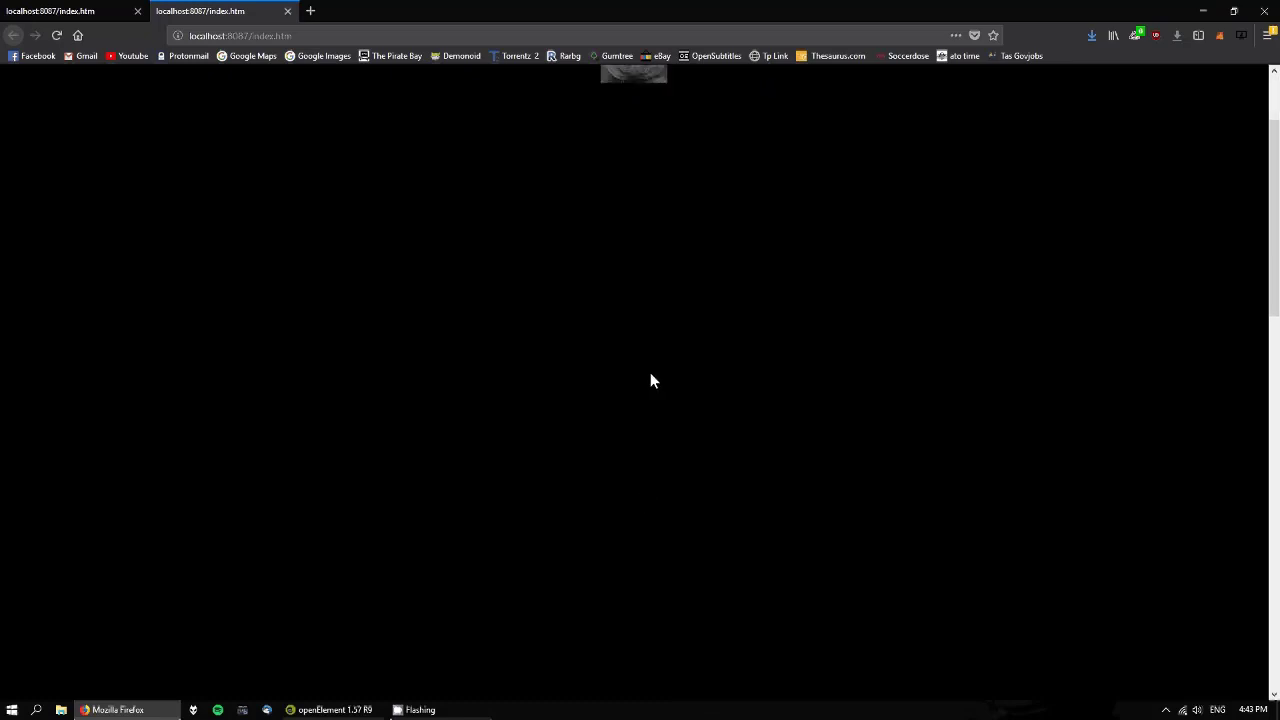
pyautogui.scroll(-1, 657, 375)
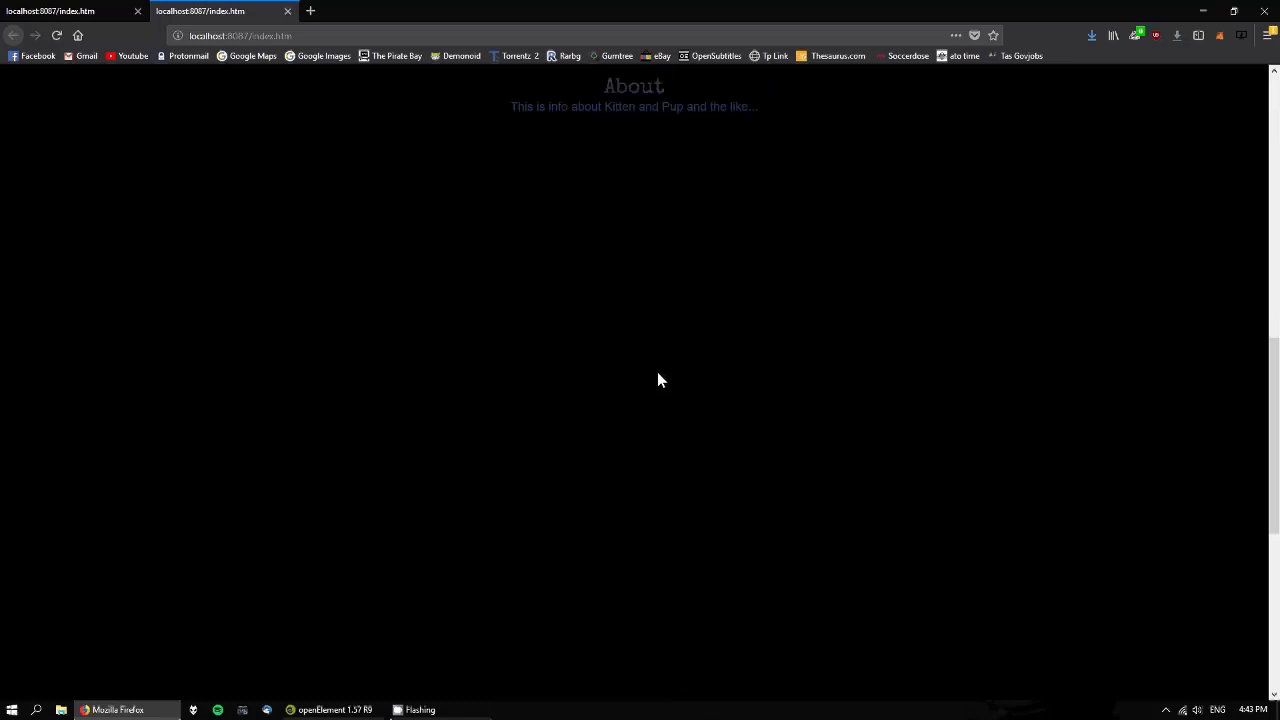
pyautogui.scroll(1, 657, 375)
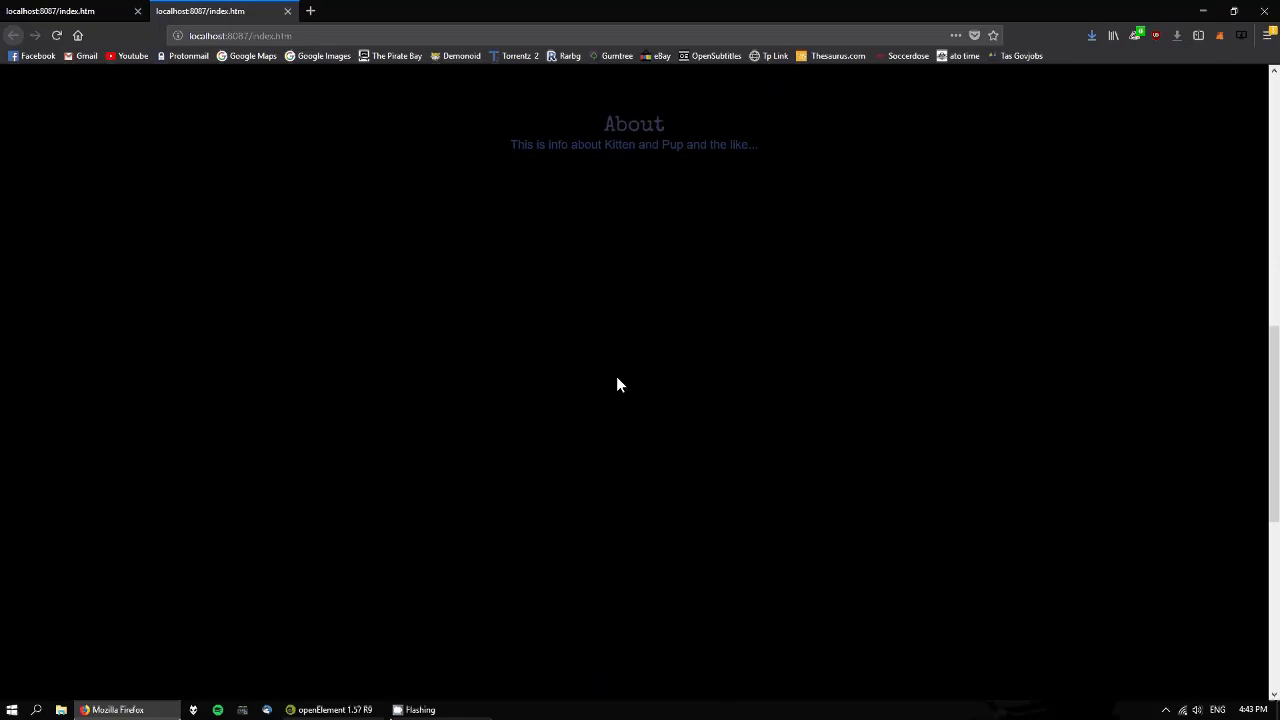
pyautogui.scroll(-5, 618, 378)
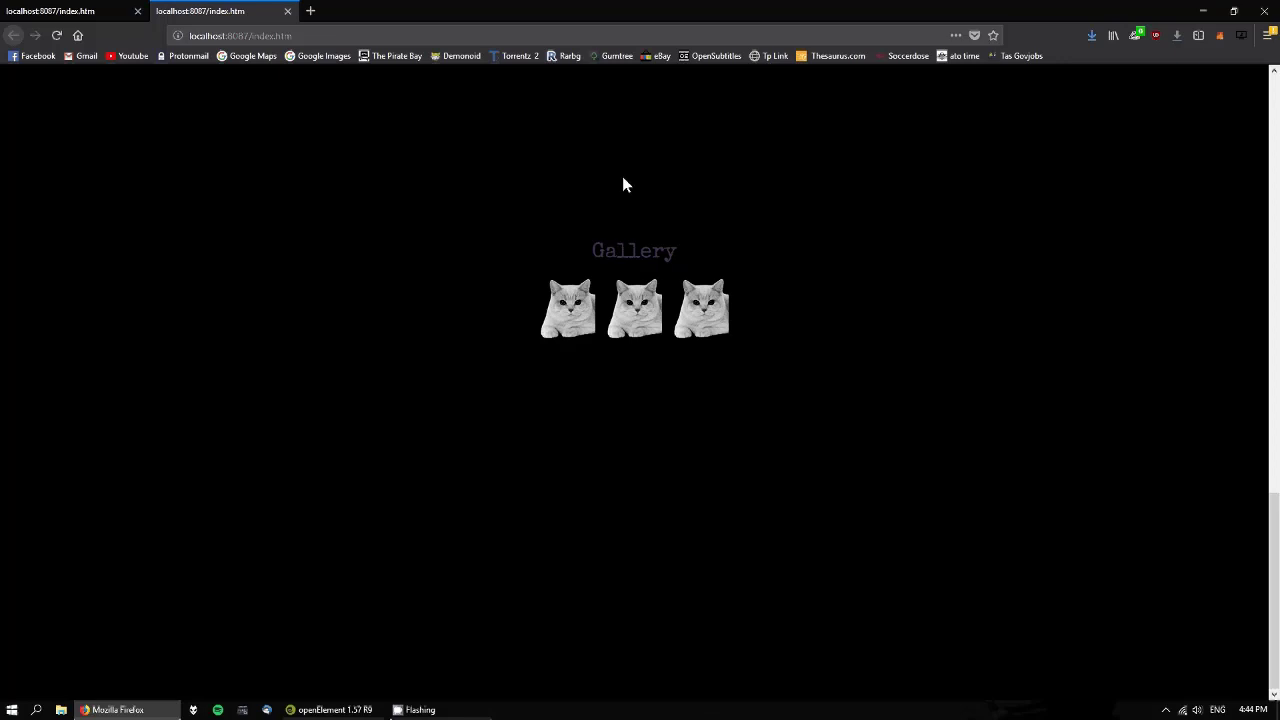
pyautogui.scroll(5, 790, 415)
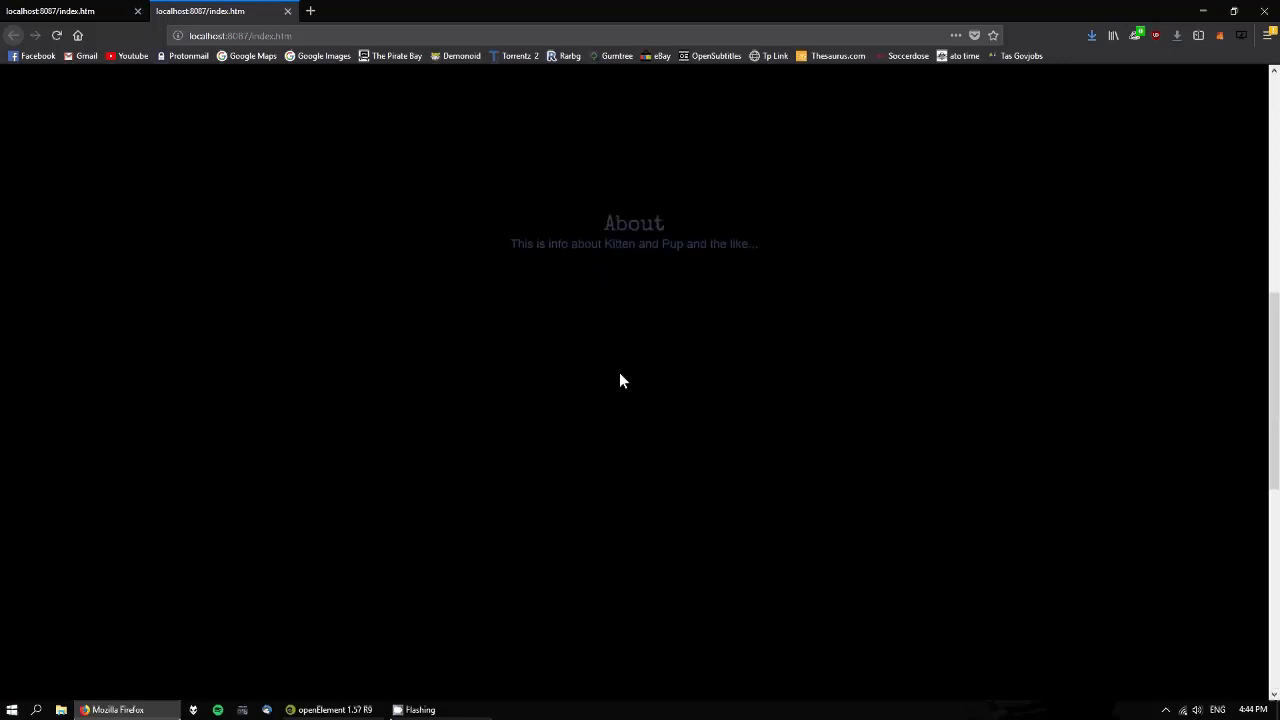
pyautogui.scroll(5, 726, 463)
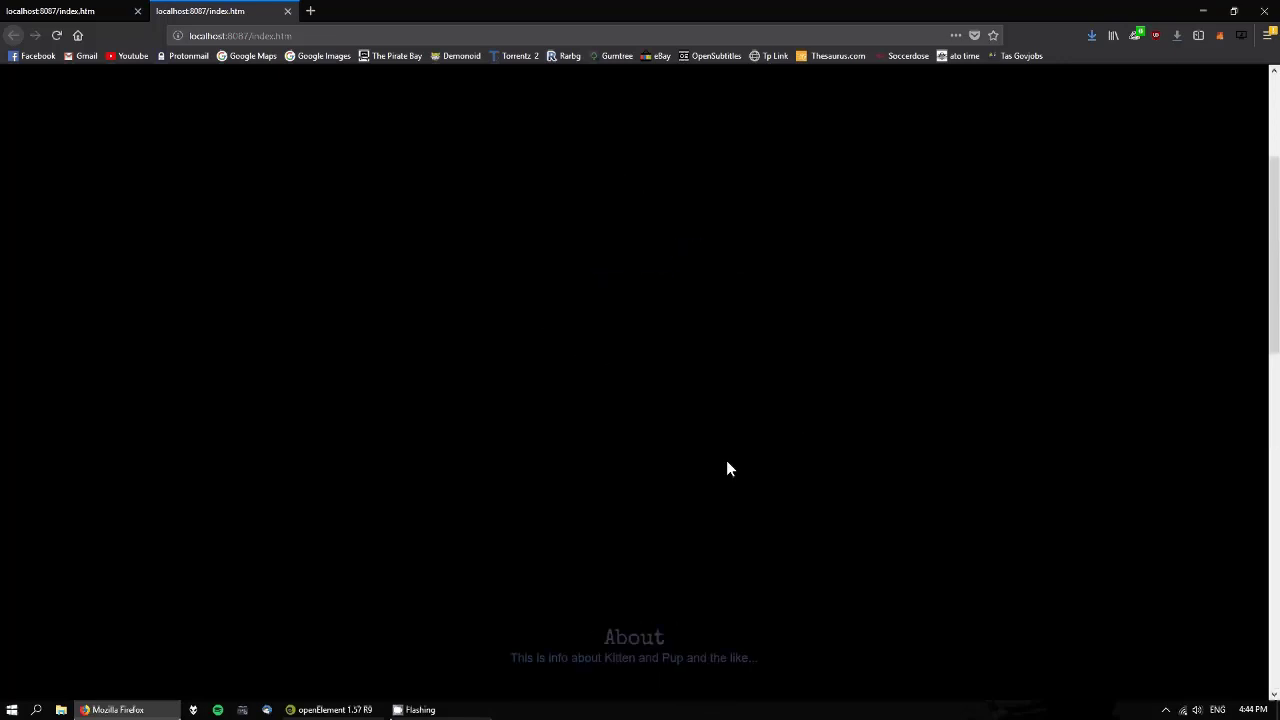
pyautogui.click(288, 12)
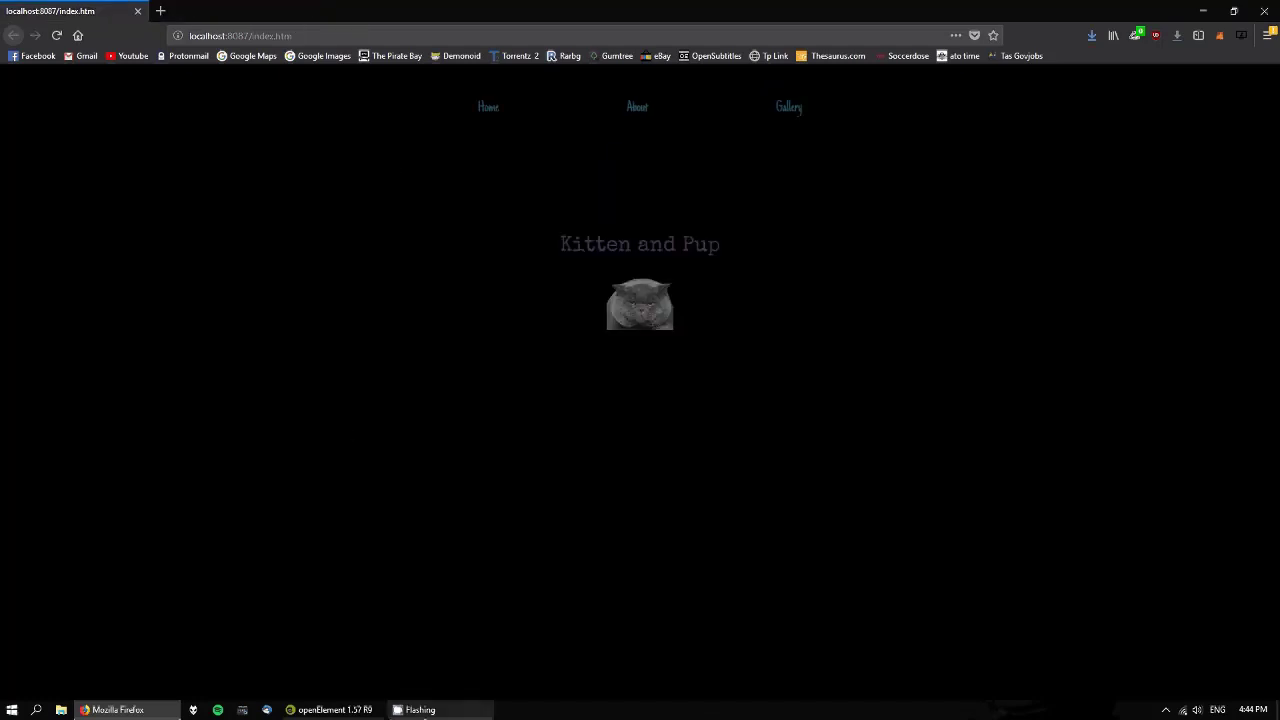
pyautogui.click(330, 709)
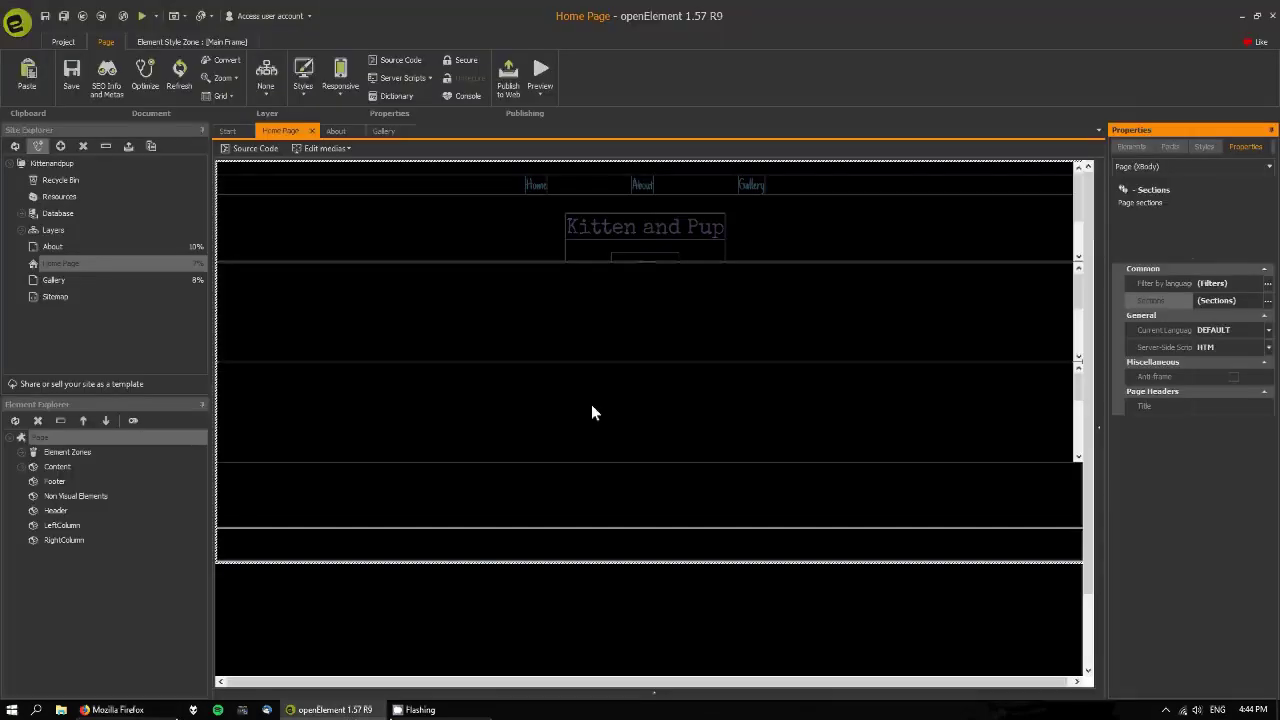
# Step: Set the top outer margin of Group_headings inside the Home group to 260px and save the pages
pyautogui.click(720, 254)
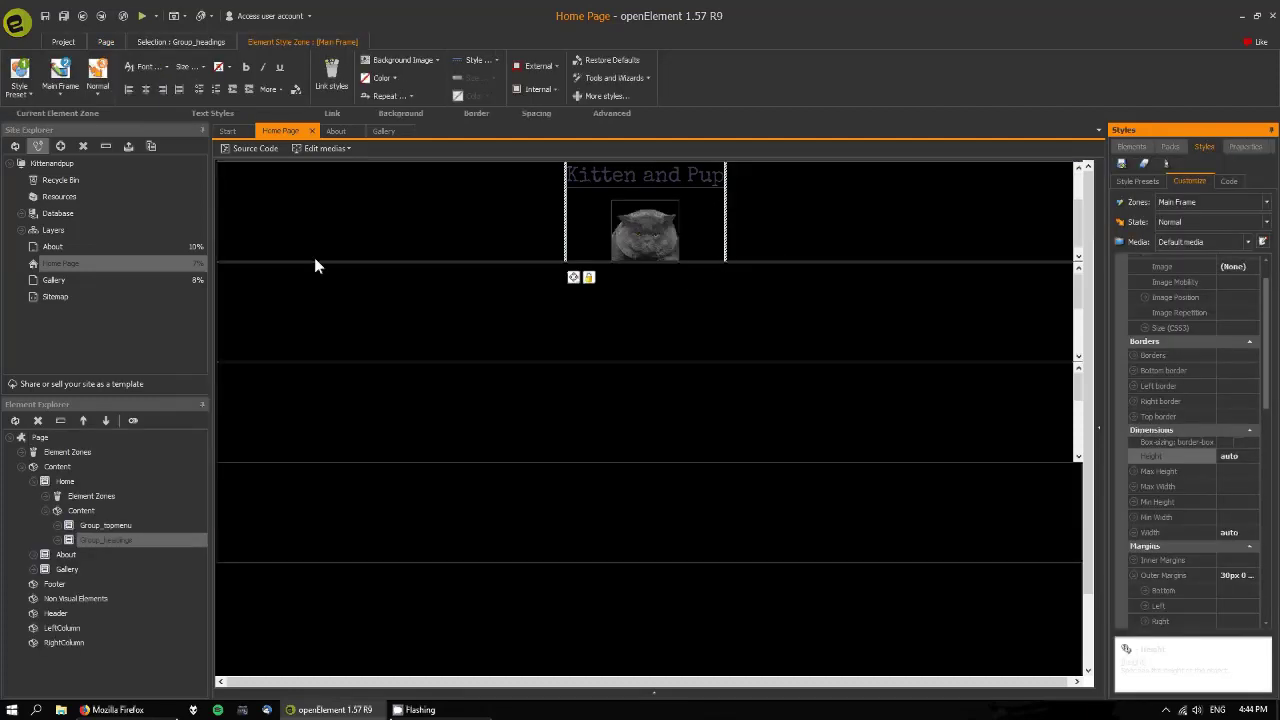
pyautogui.click(104, 540)
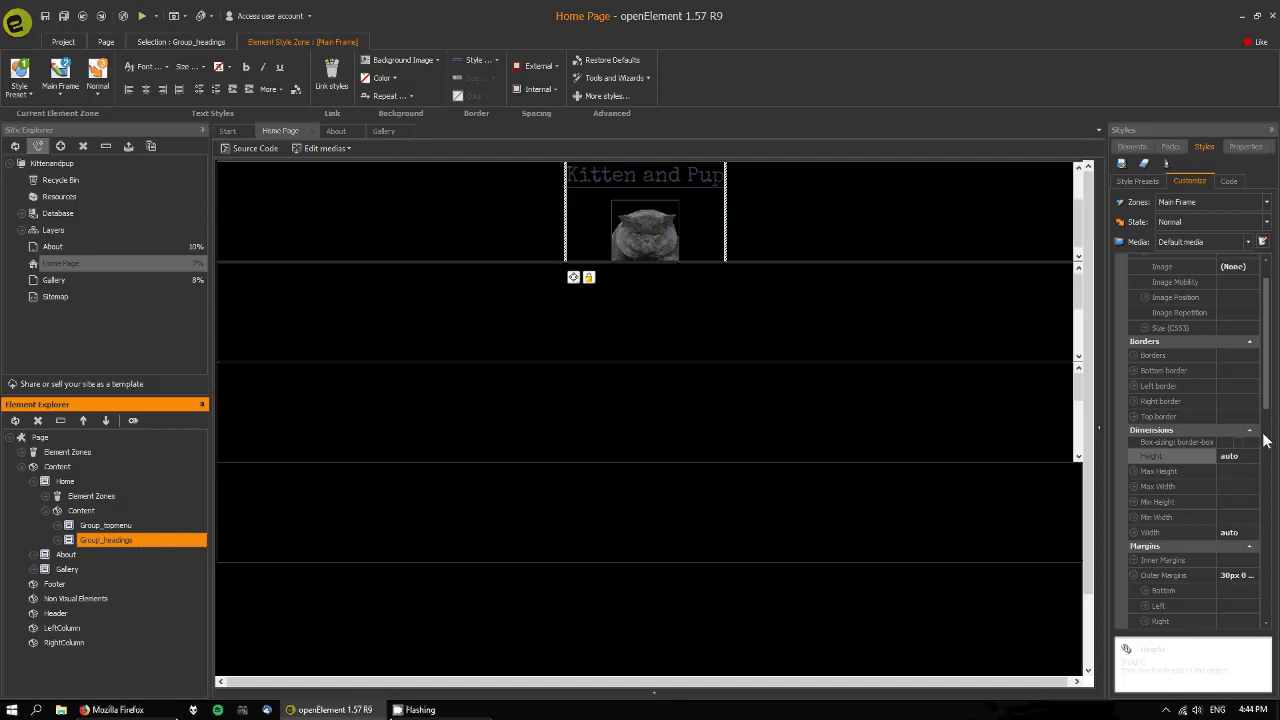
pyautogui.scroll(-3, 1265, 441)
pyautogui.click(1176, 527)
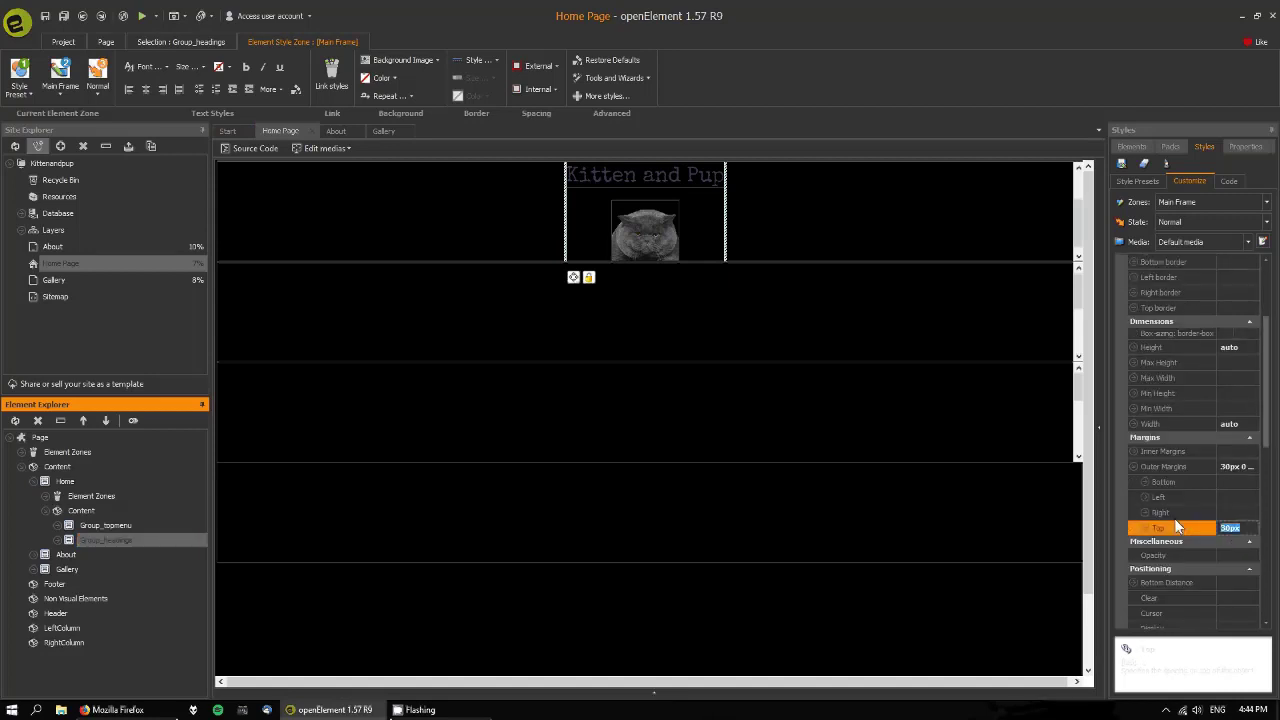
pyautogui.write('260px')
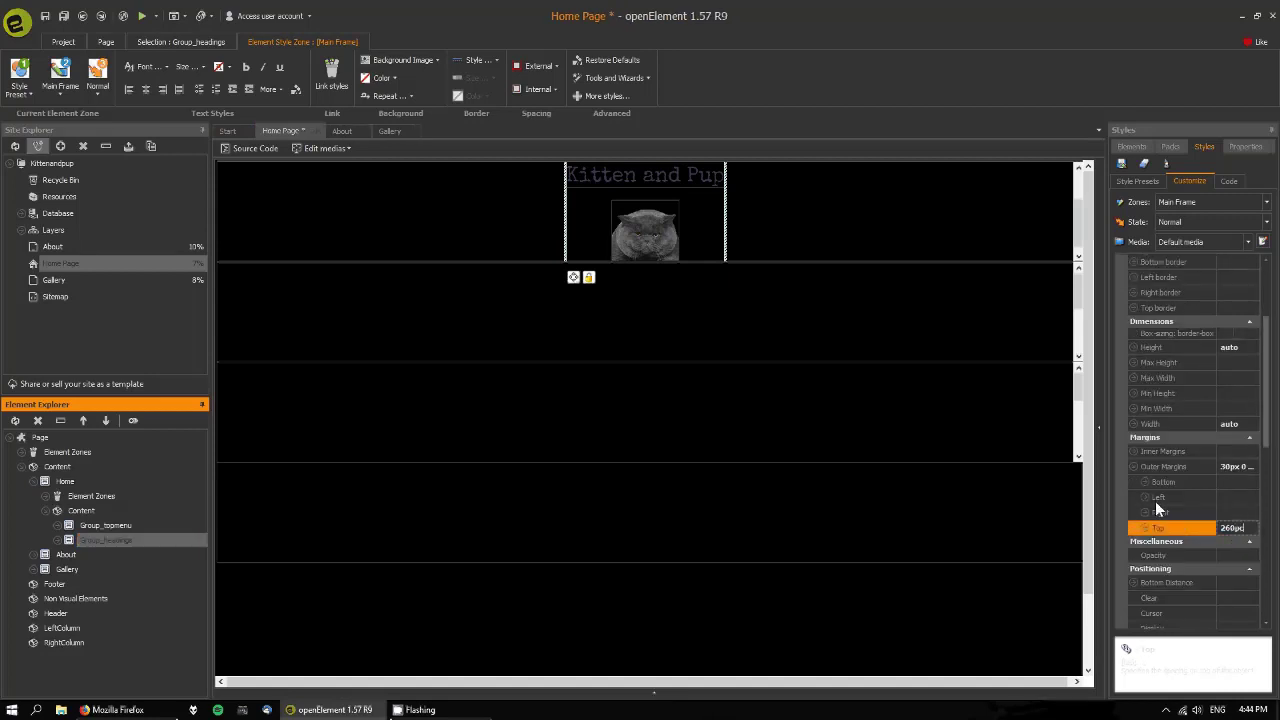
pyautogui.press('Return')
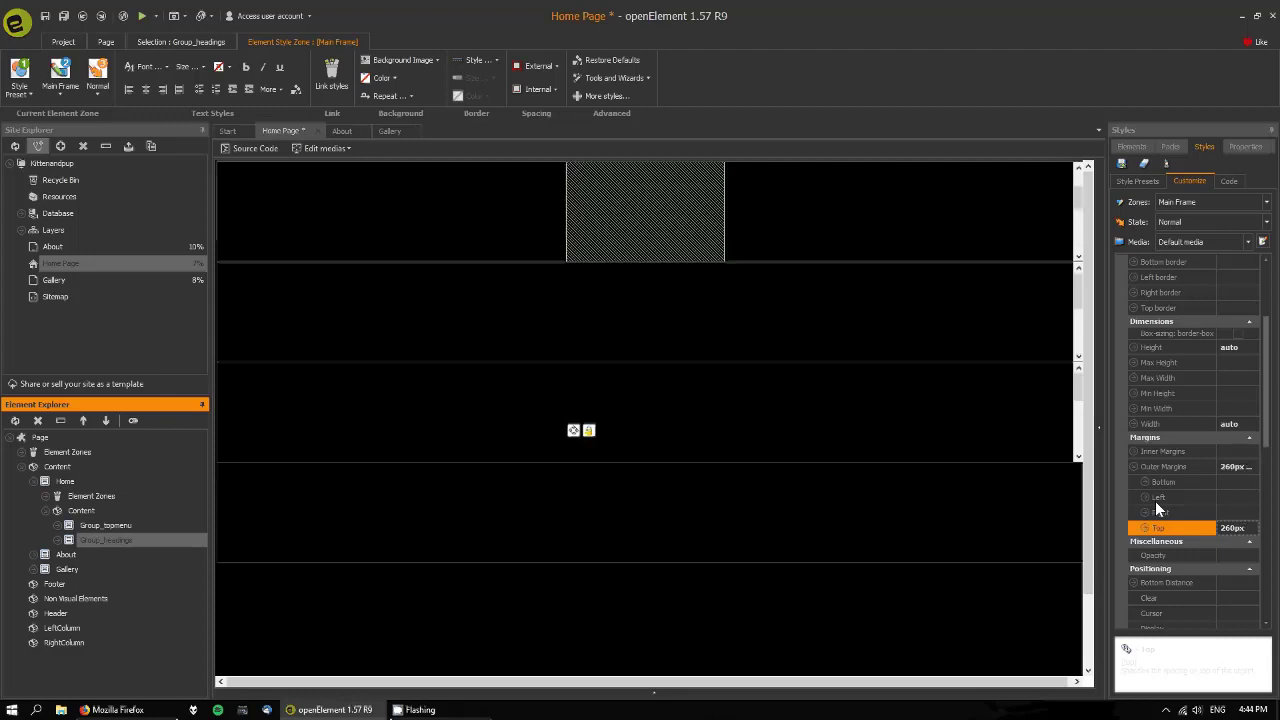
pyautogui.click(799, 386)
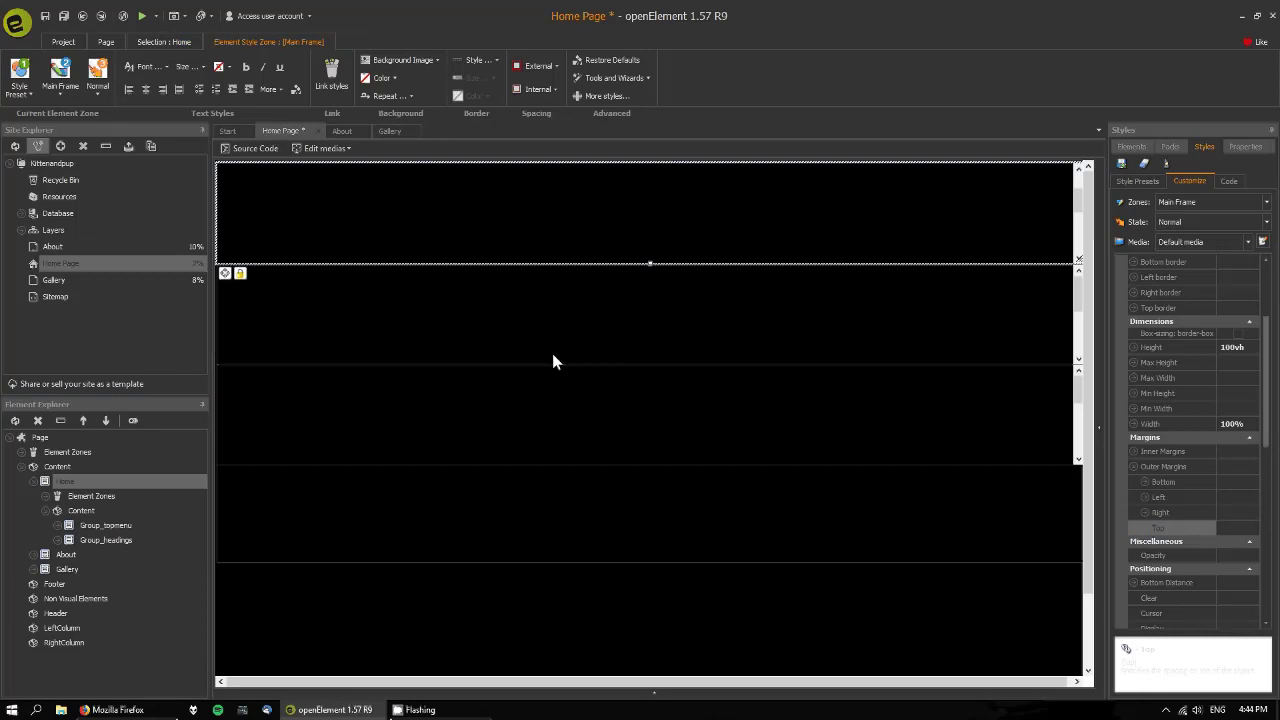
pyautogui.click(590, 432)
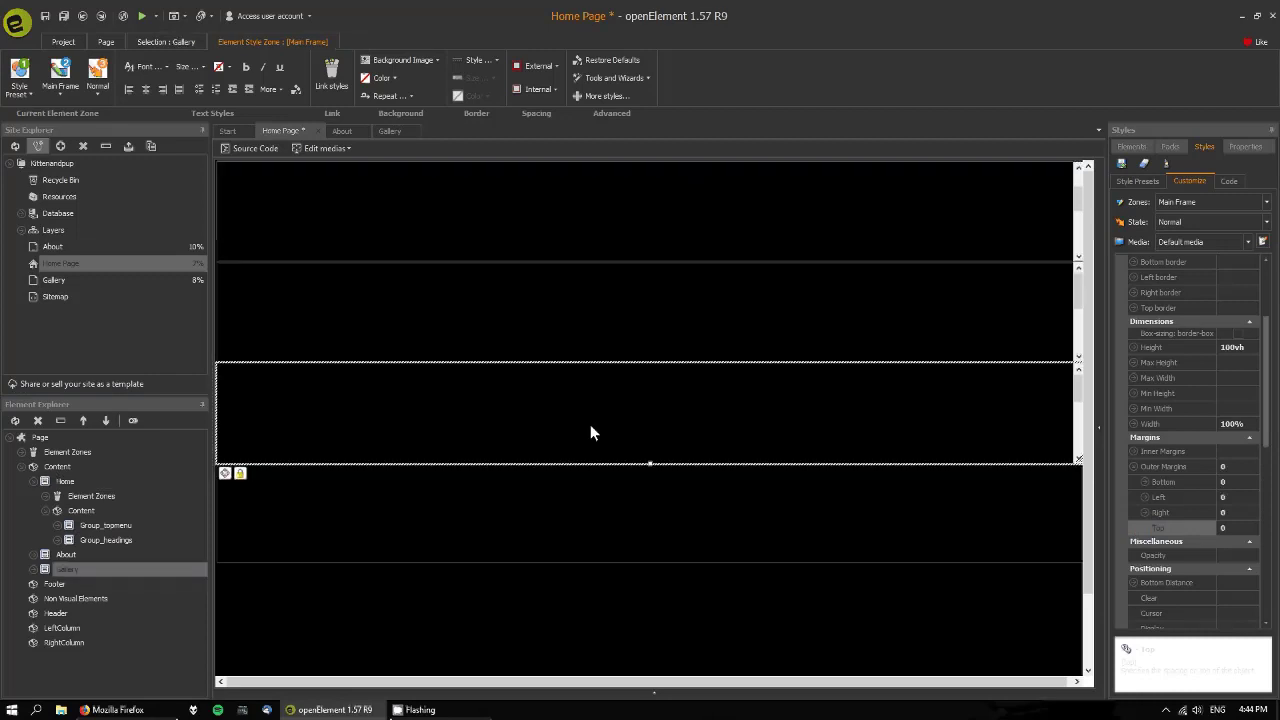
pyautogui.click(614, 555)
pyautogui.click(538, 223)
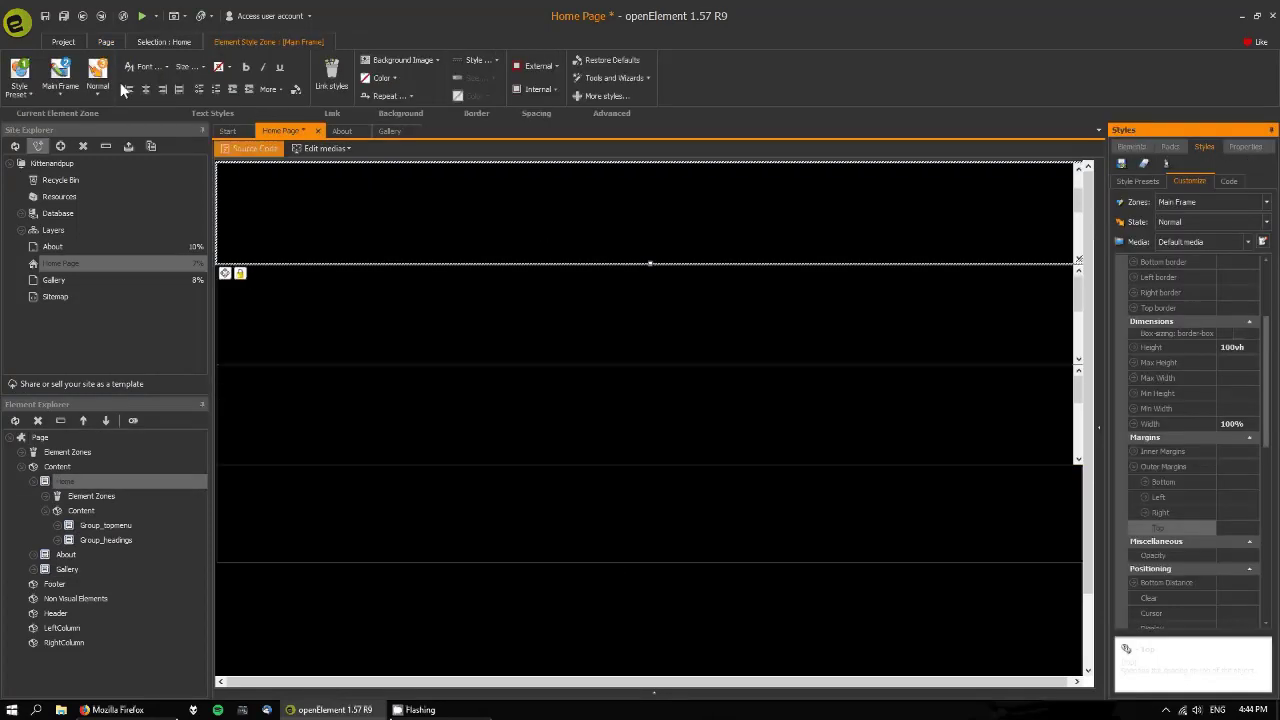
pyautogui.click(63, 16)
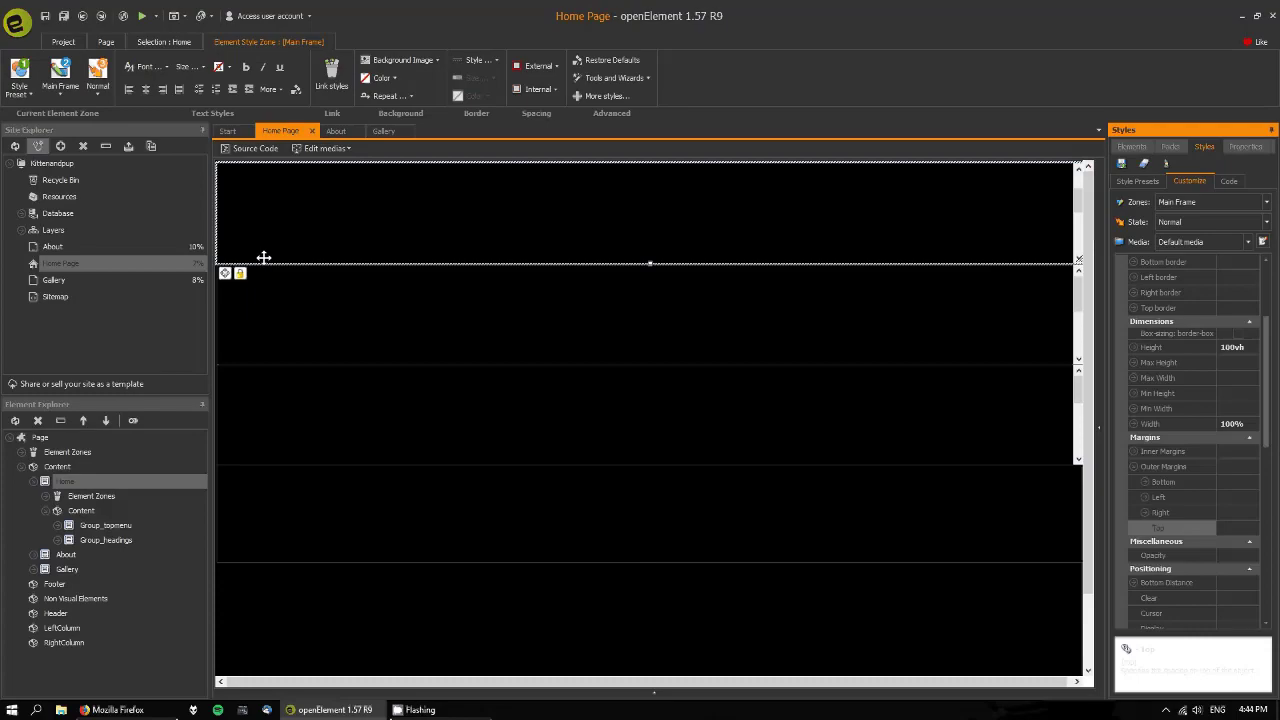
# Step: Preview the Home Page in Firefox, check the Home, About and Gallery sections down the page, and return to openElement
pyautogui.click(142, 16)
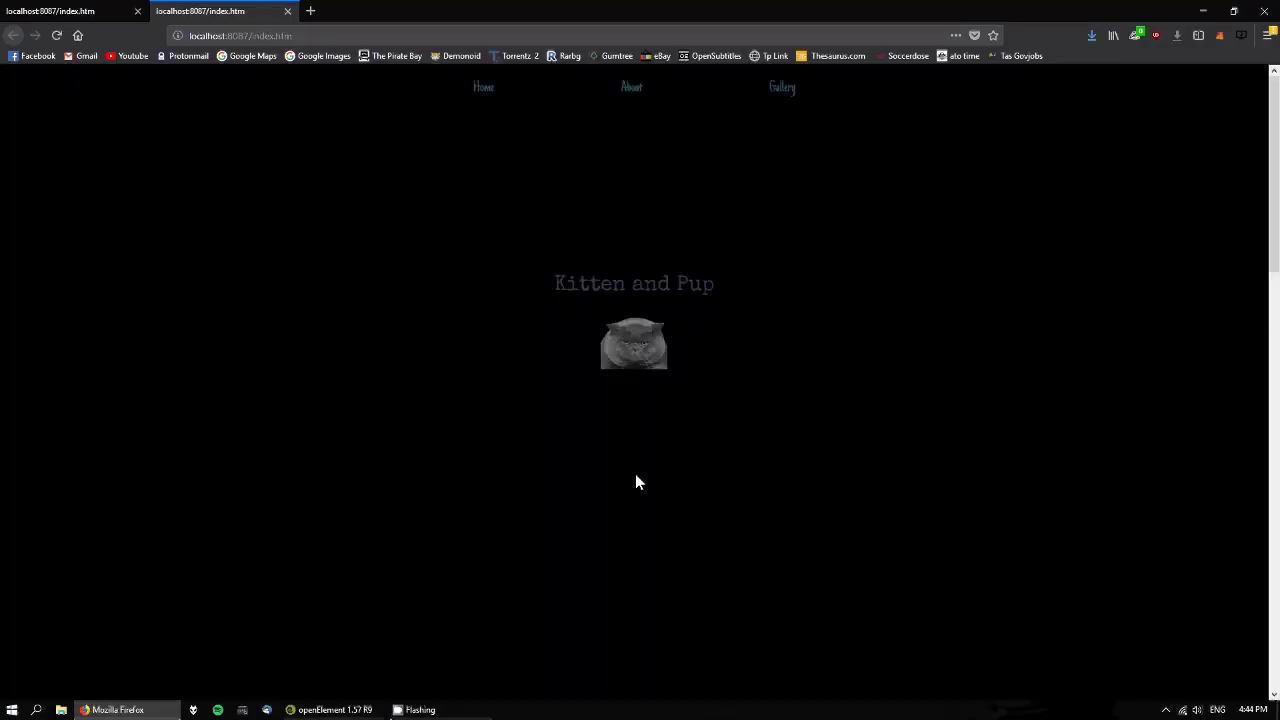
pyautogui.scroll(-3, 555, 420)
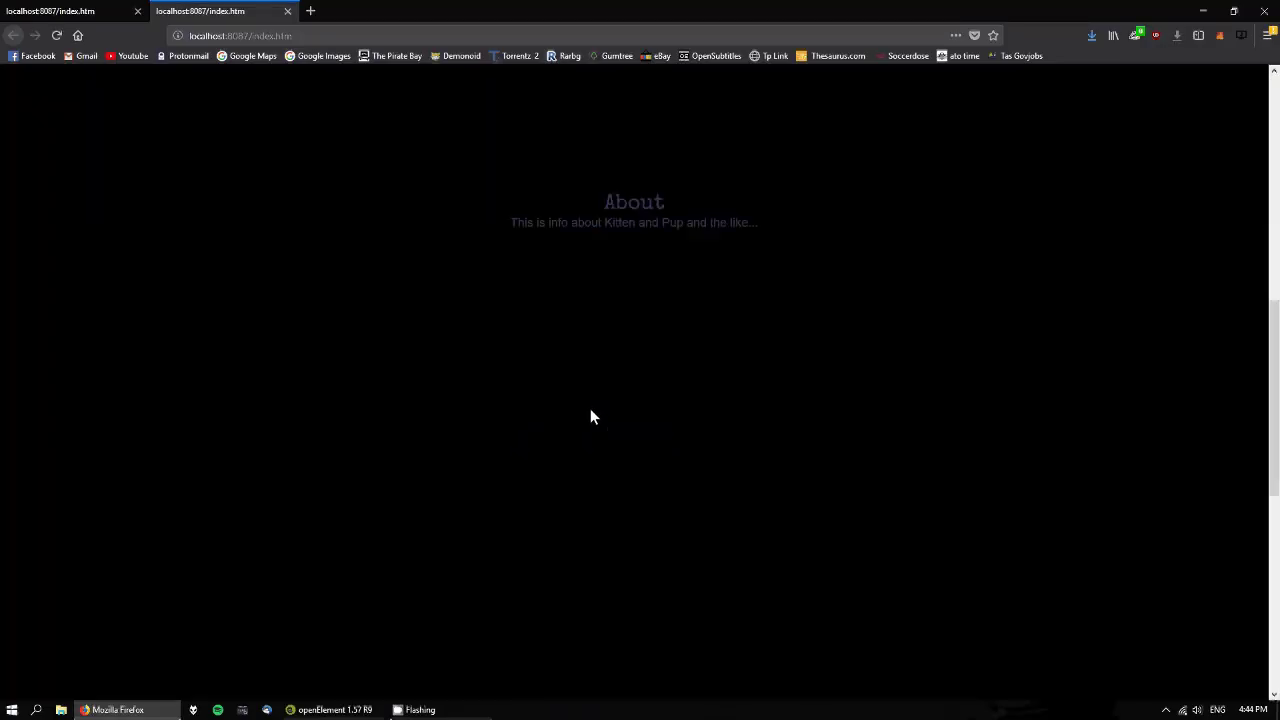
pyautogui.scroll(-5, 591, 411)
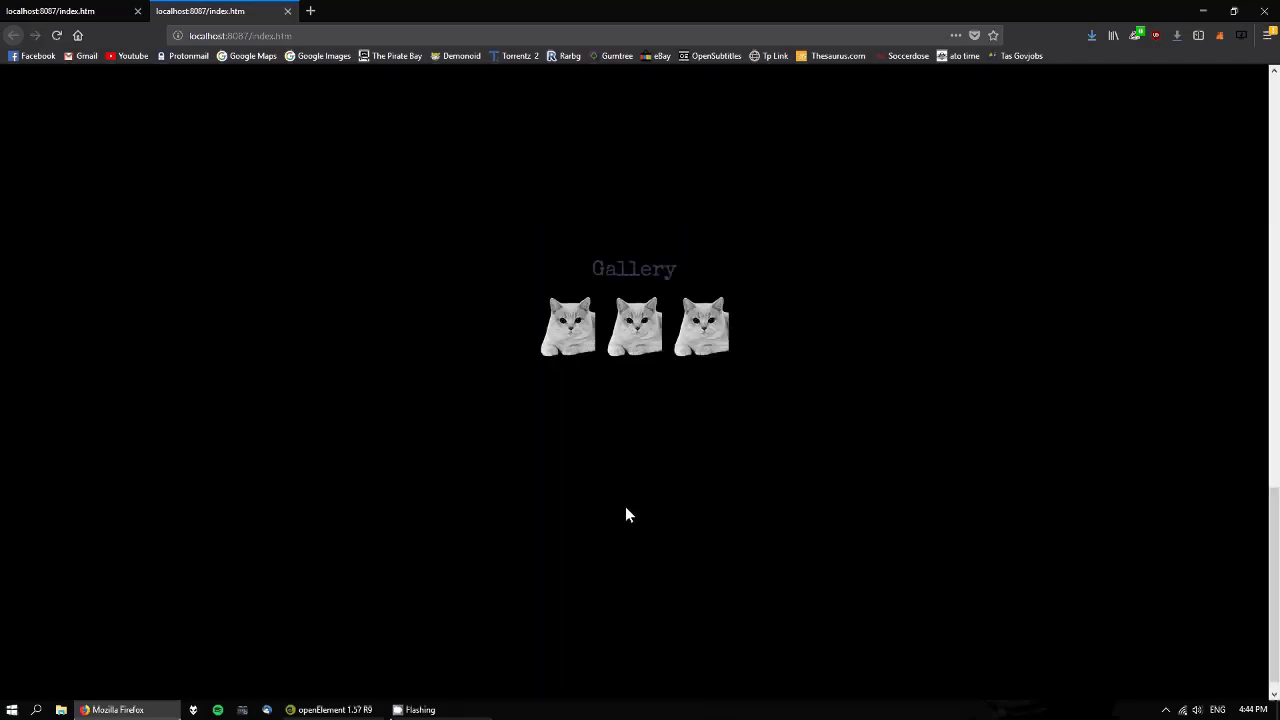
pyautogui.scroll(8, 655, 598)
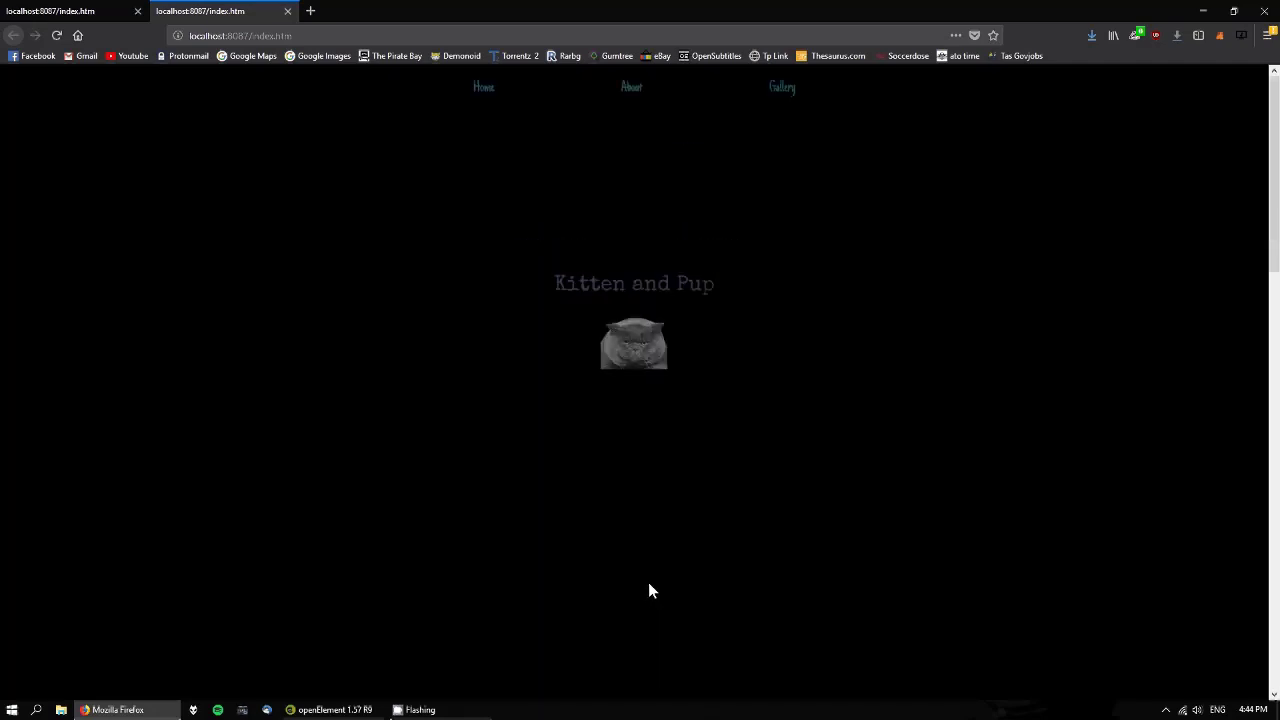
pyautogui.click(287, 11)
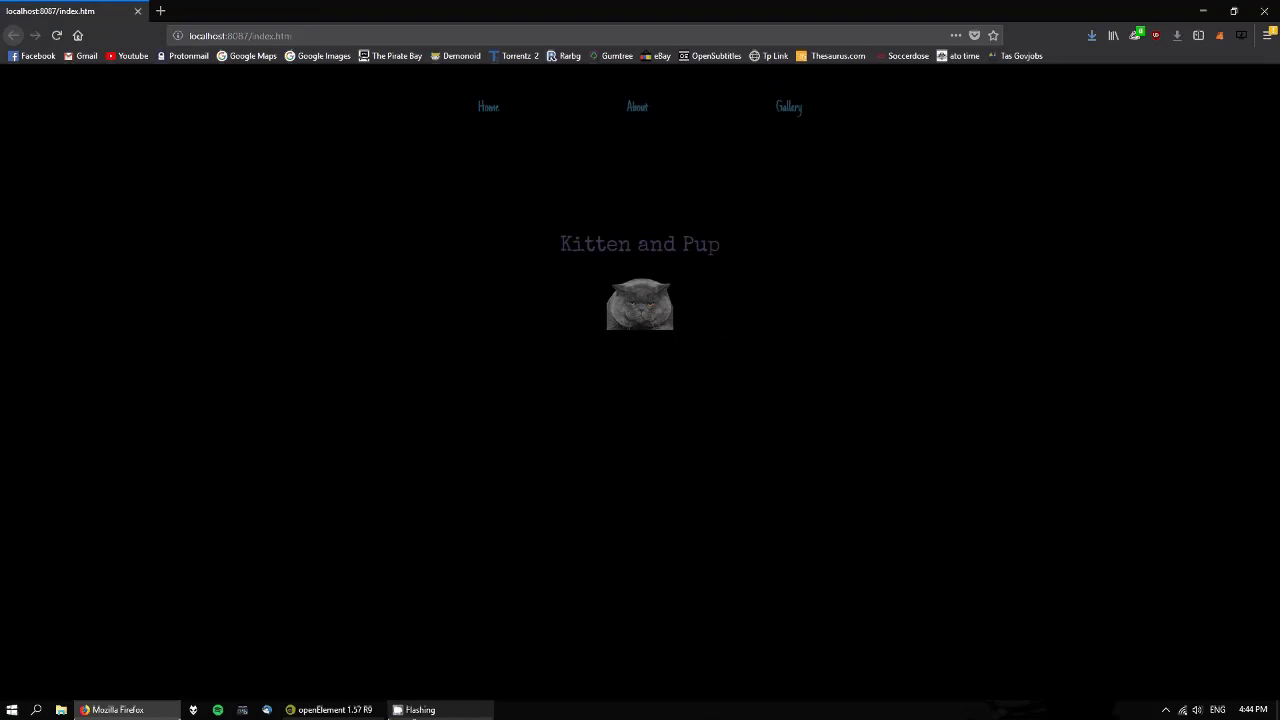
pyautogui.hotkey('alt', 'Tab')
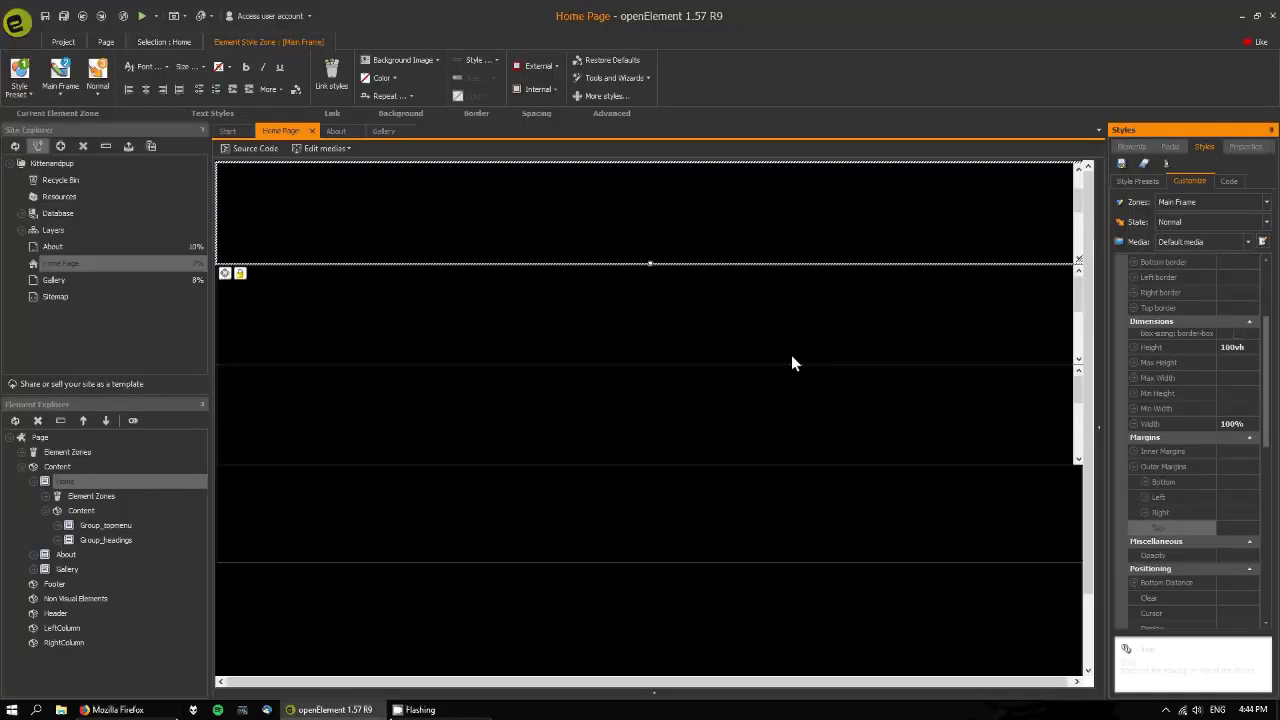
# Step: Preview the Home Page again, test the About menu link, and close the preview to return to openElement
pyautogui.moveTo(1267, 358); pyautogui.dragTo(1270, 280)
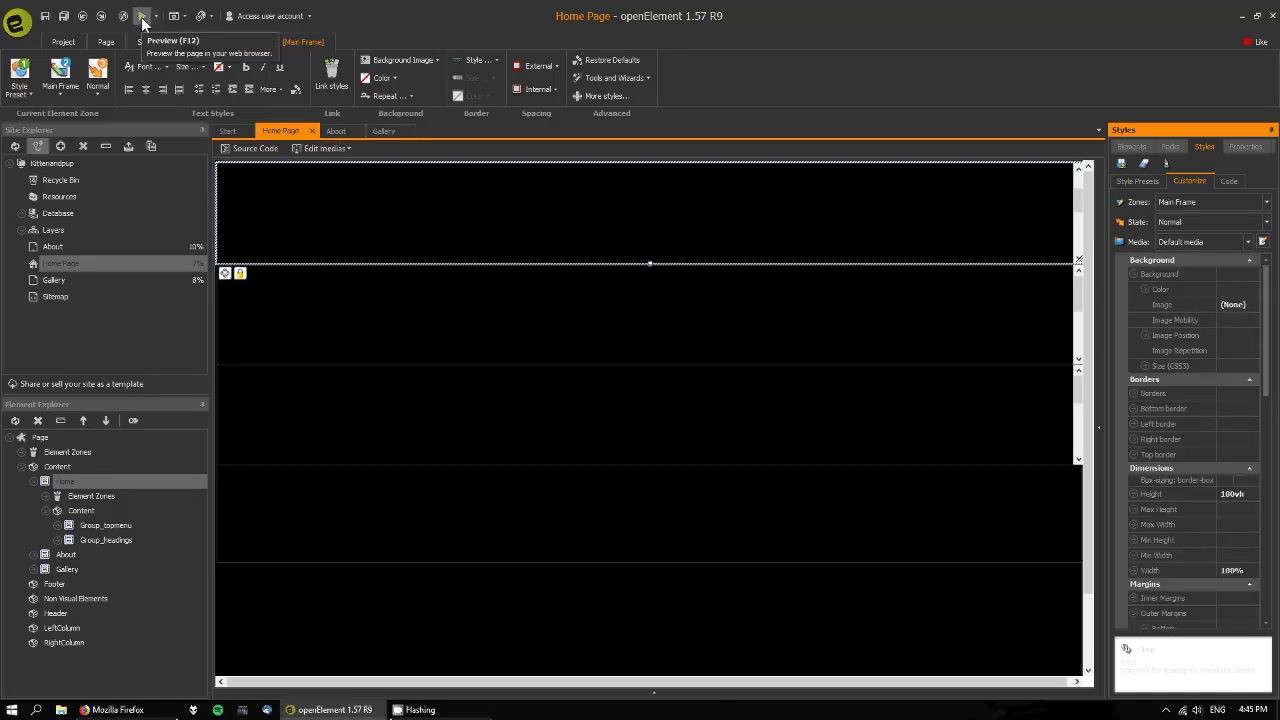
pyautogui.click(143, 20)
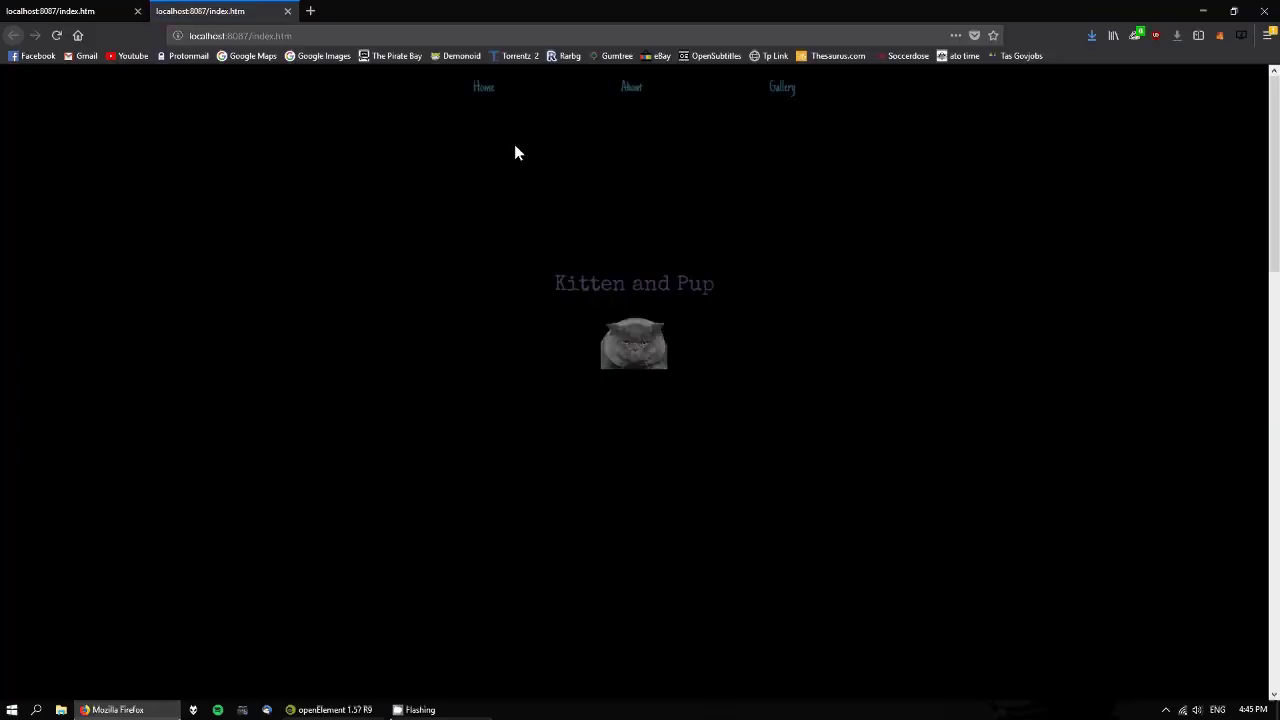
pyautogui.click(636, 98)
pyautogui.scroll(5, 816, 509)
pyautogui.click(628, 98)
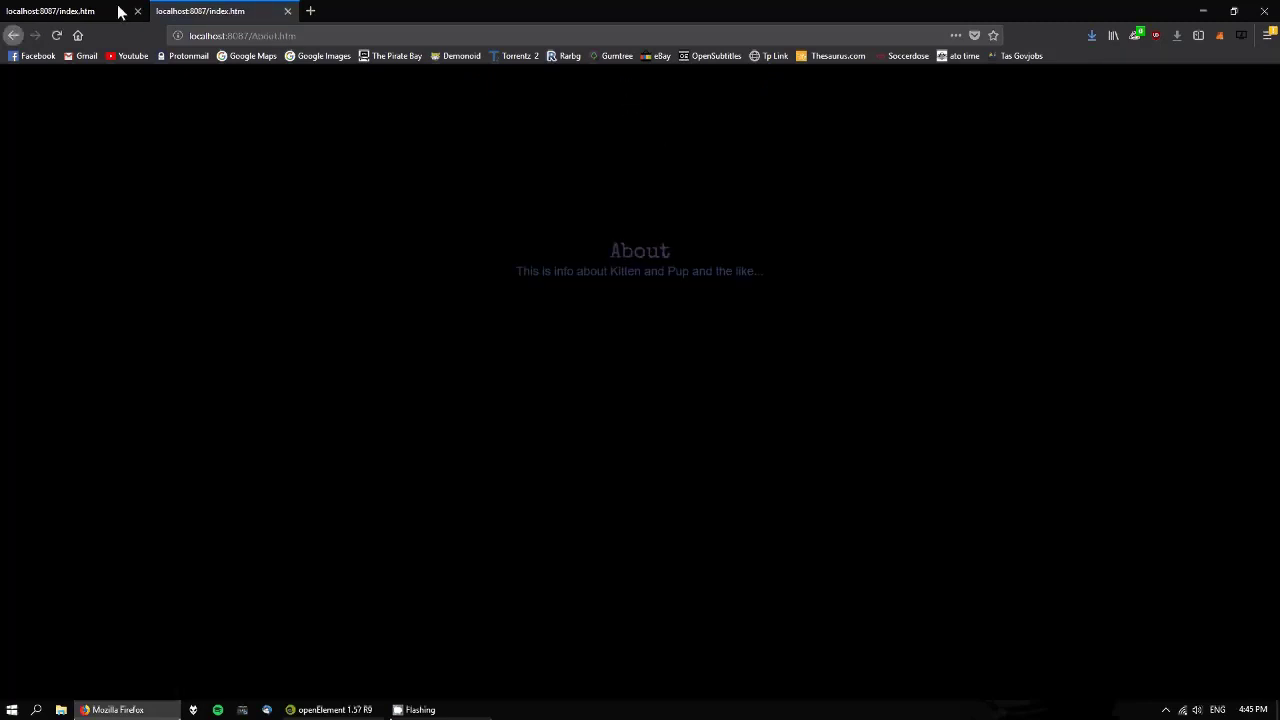
pyautogui.click(288, 11)
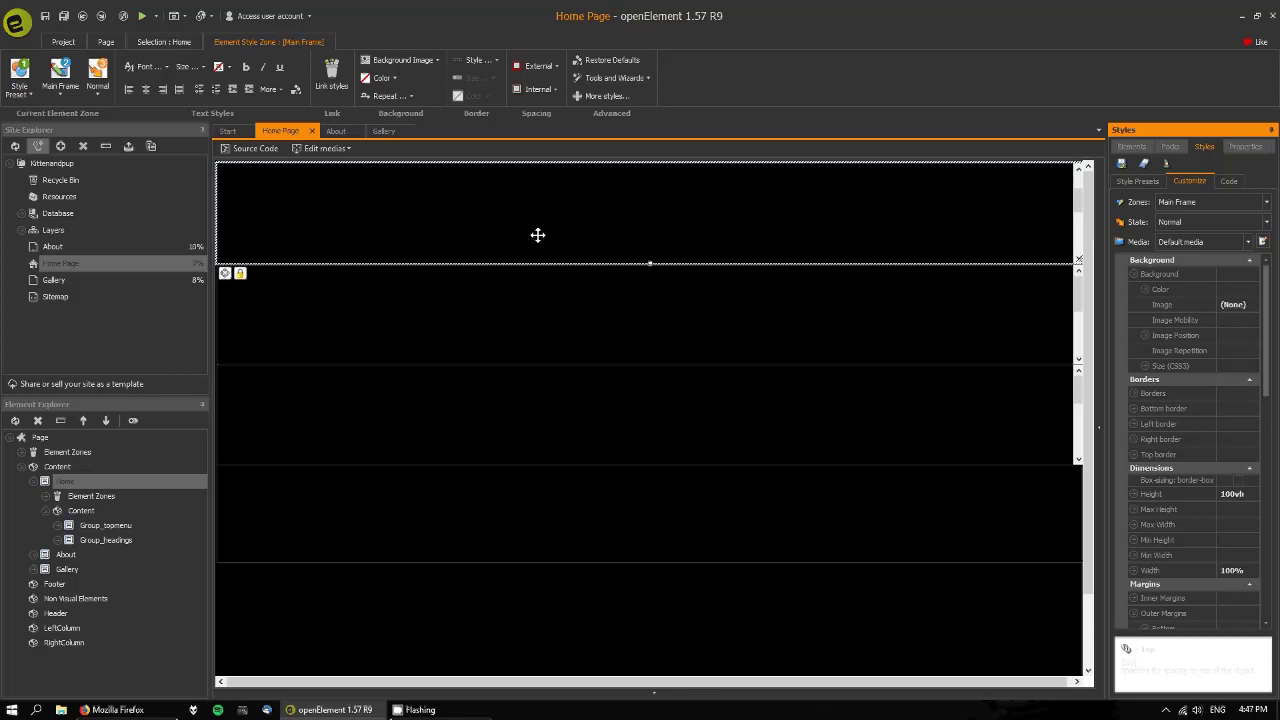
# Step: Collapse the Home group in the element tree and set the group's height to 800px
pyautogui.click(504, 540)
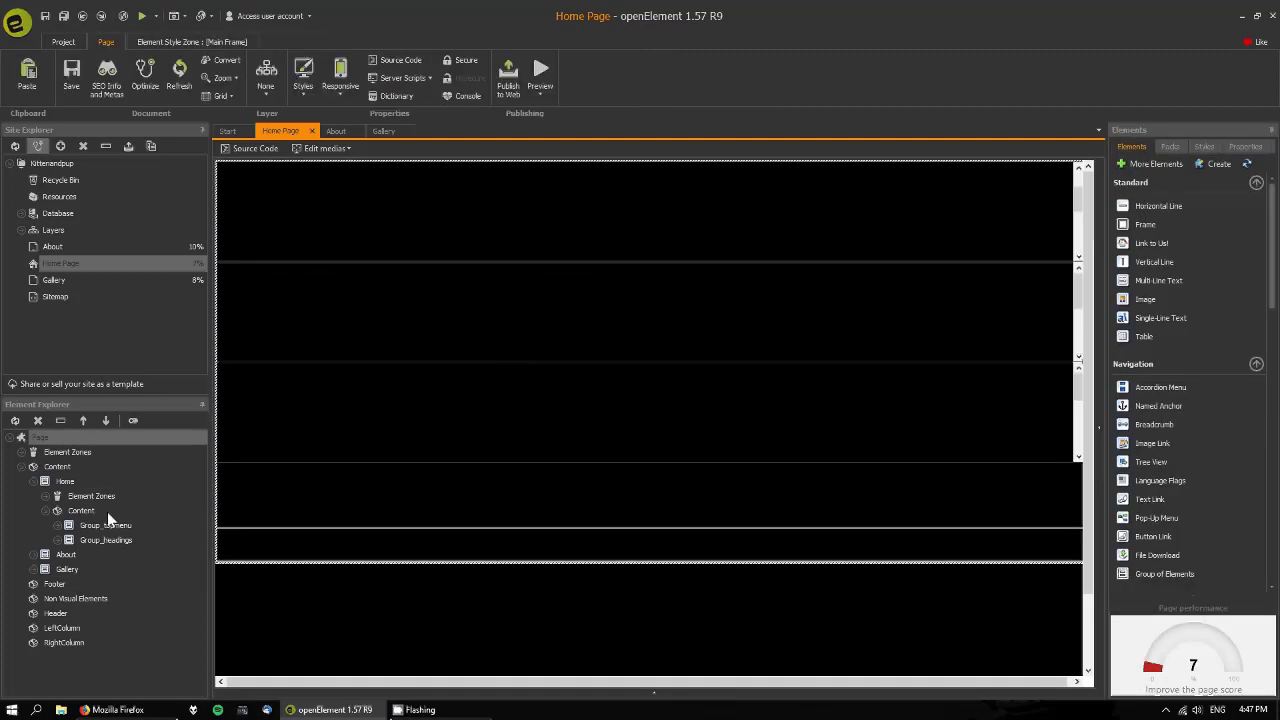
pyautogui.click(53, 495)
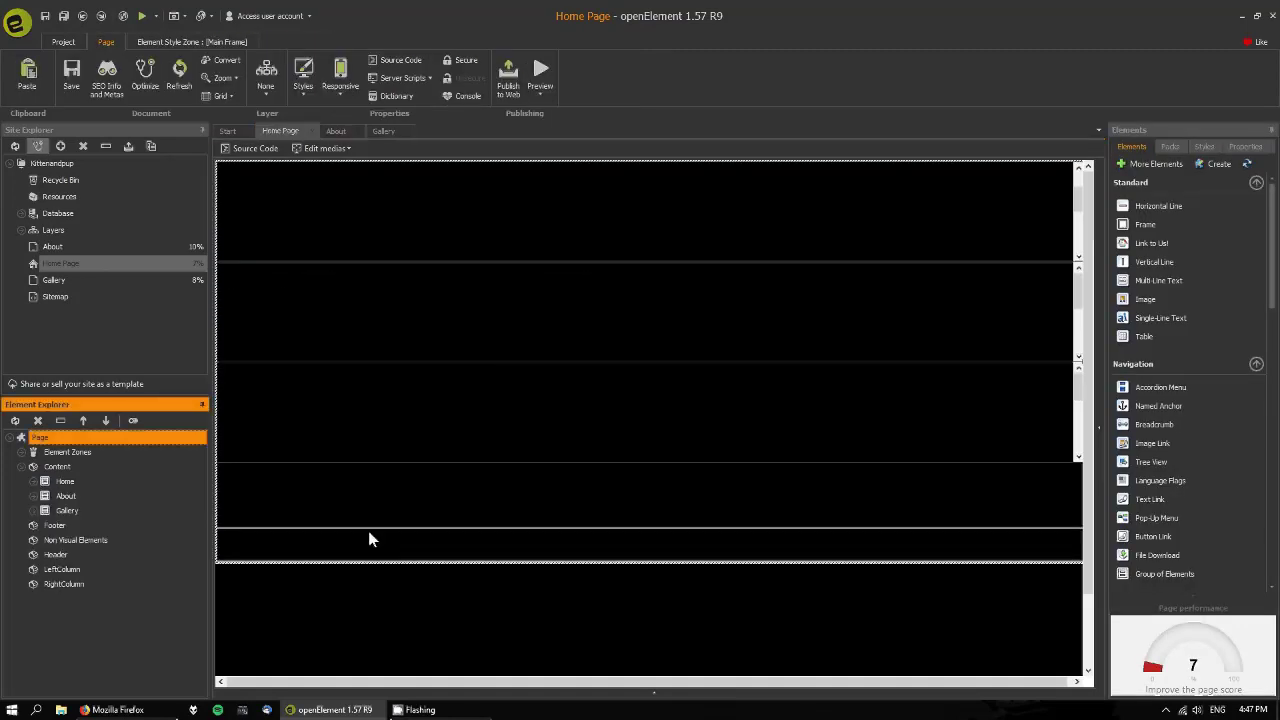
pyautogui.click(65, 482)
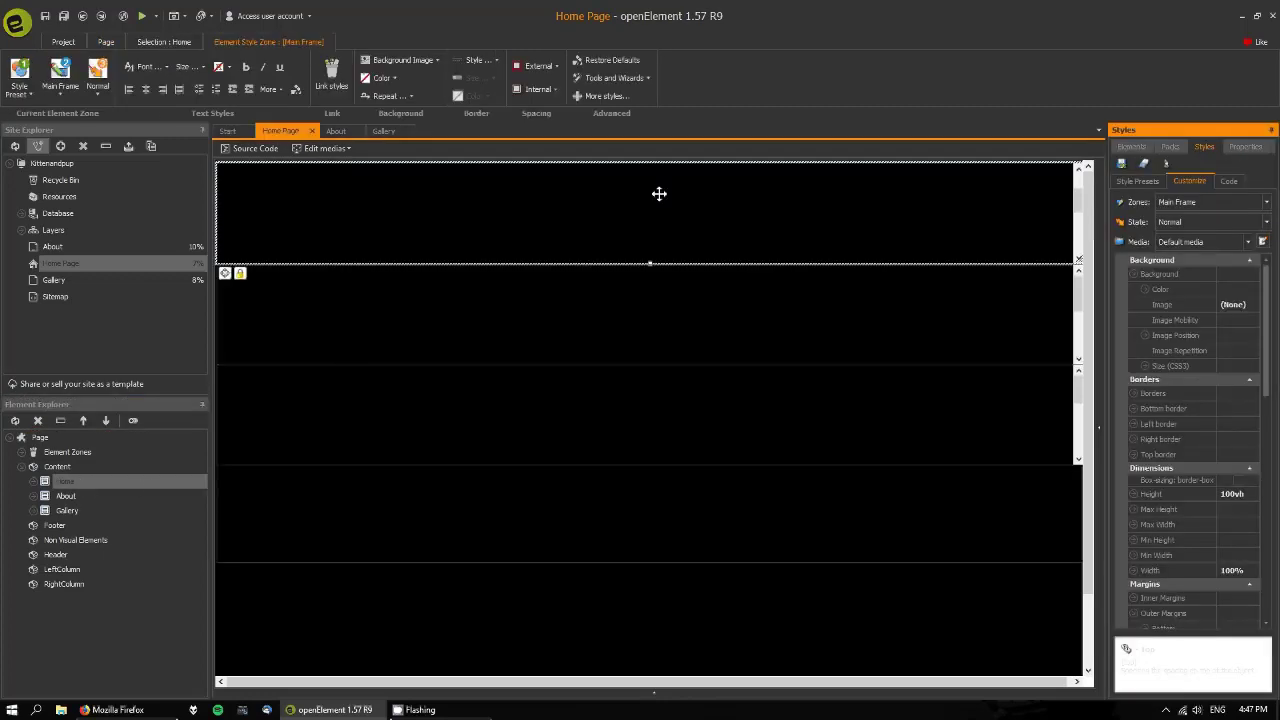
pyautogui.click(1252, 494)
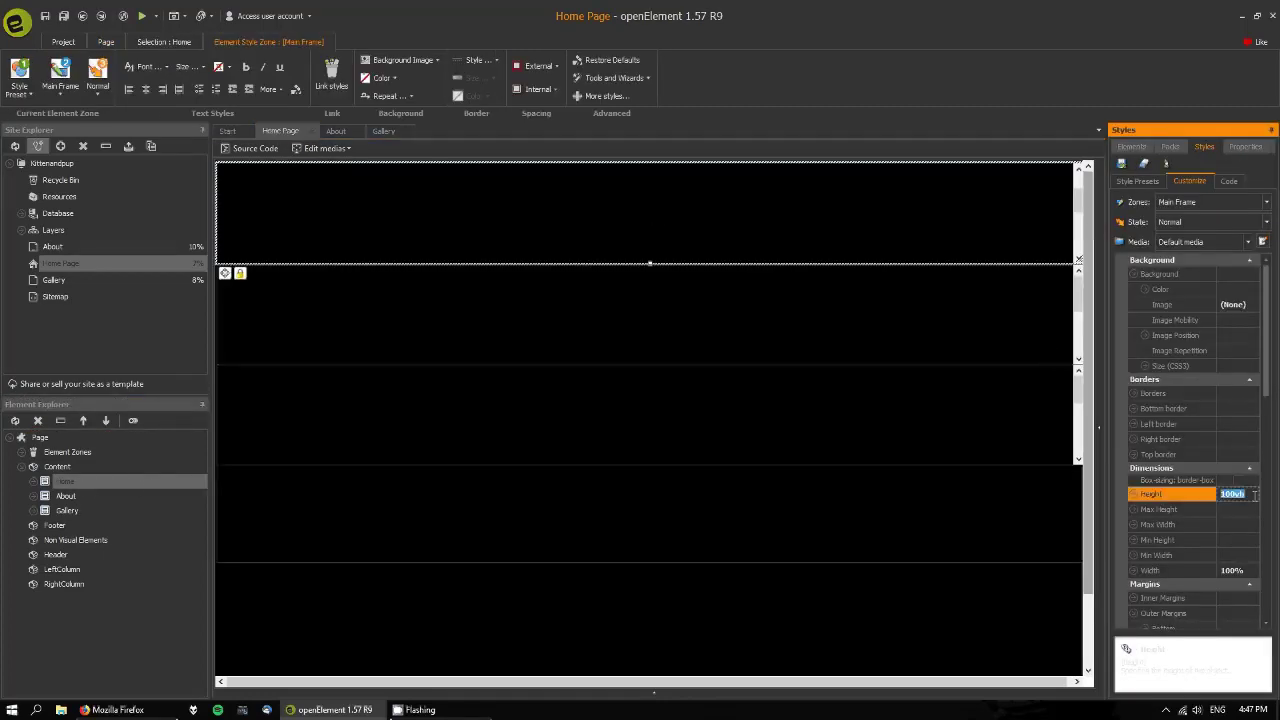
pyautogui.write('800')
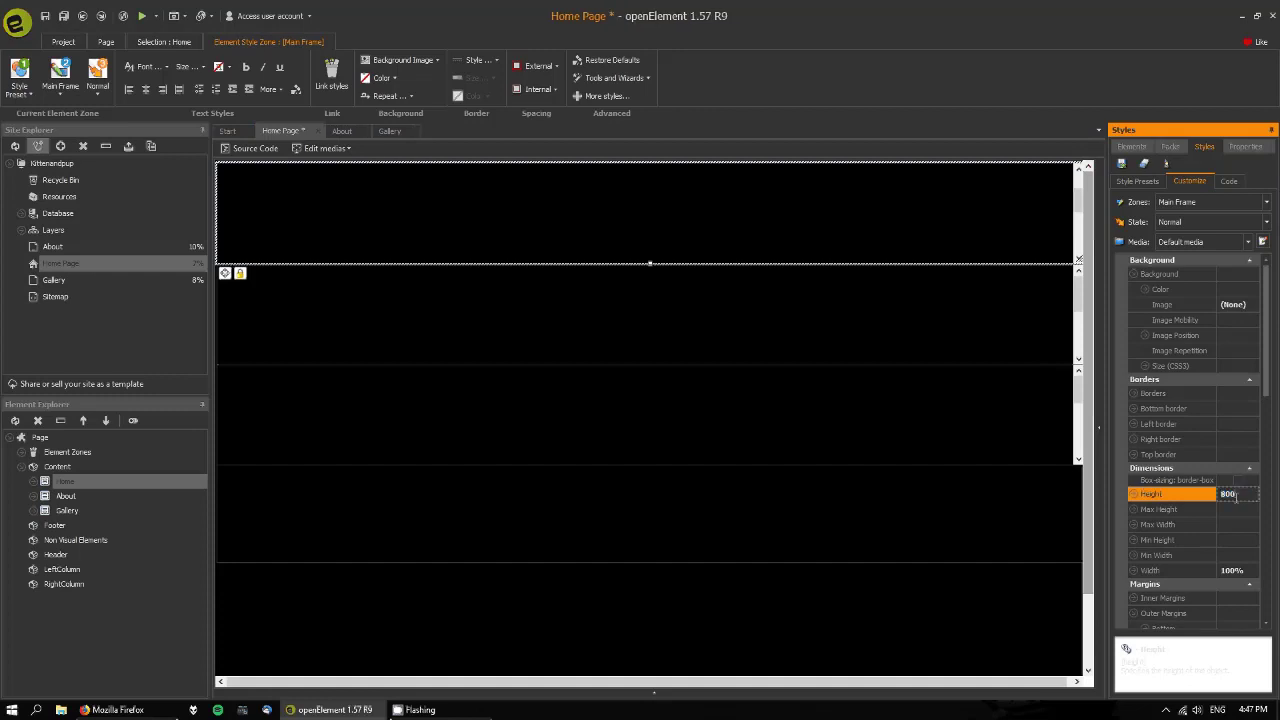
pyautogui.press('Return')
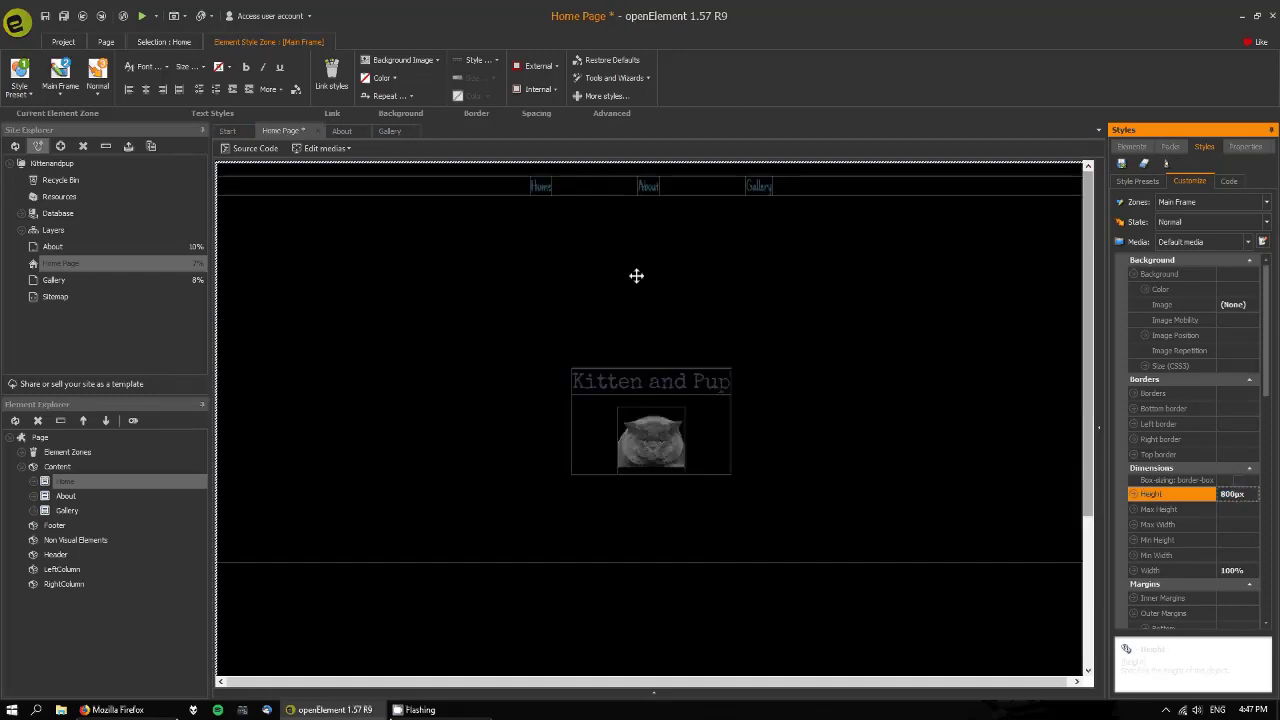
pyautogui.click(563, 326)
pyautogui.scroll(-2, 635, 408)
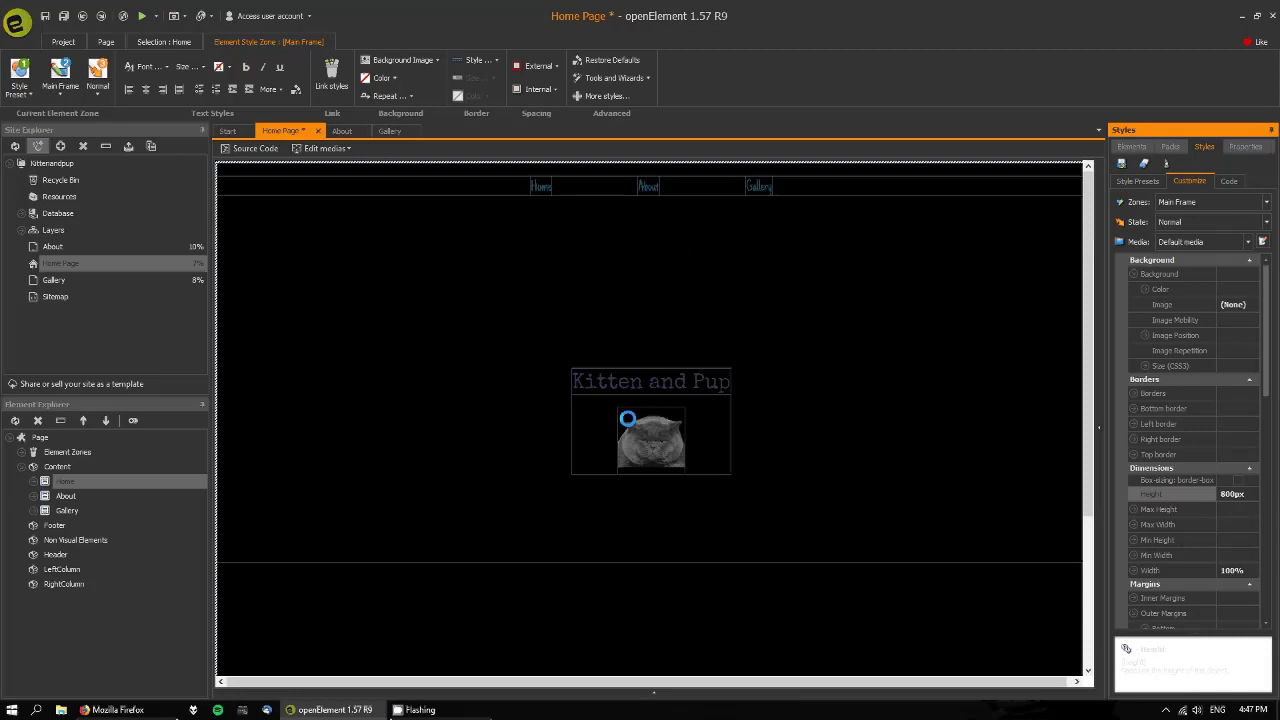
# Step: Set the height of the Home, About and Gallery groups together to 800px and check the full page layout
pyautogui.click(65, 497)
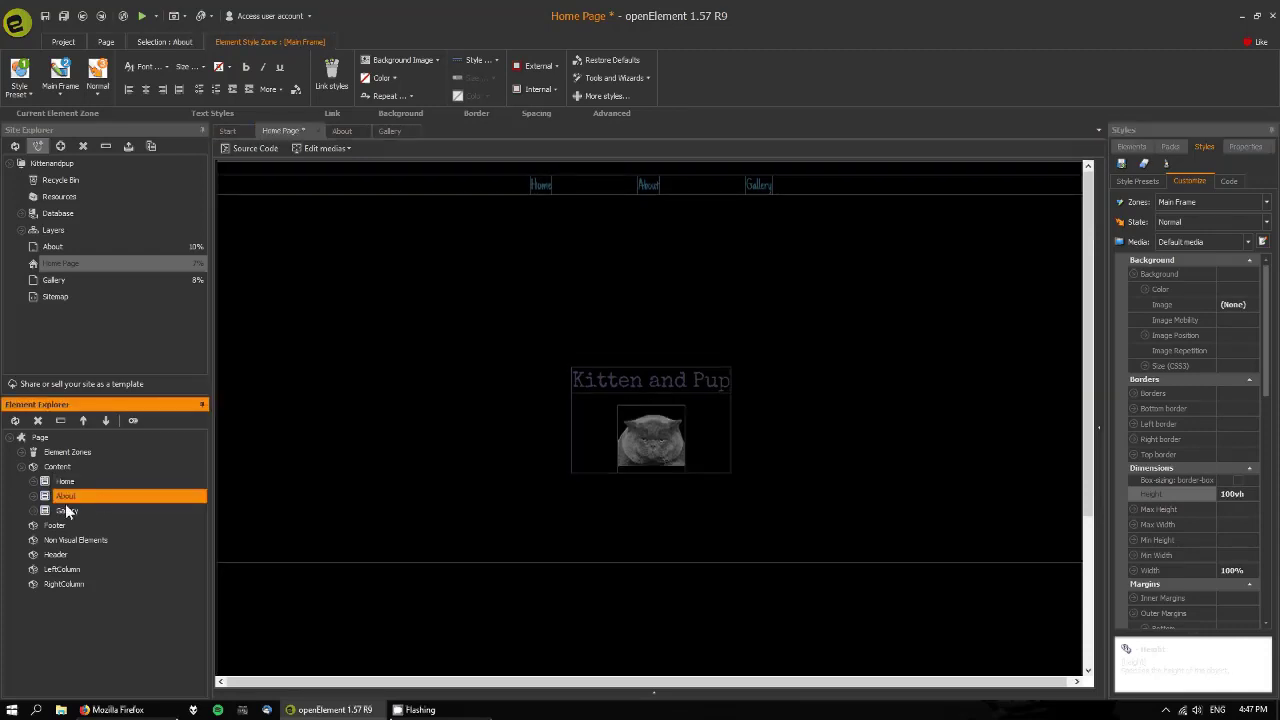
pyautogui.keyDown('ctrl'); pyautogui.click(70, 510); pyautogui.keyUp('ctrl')
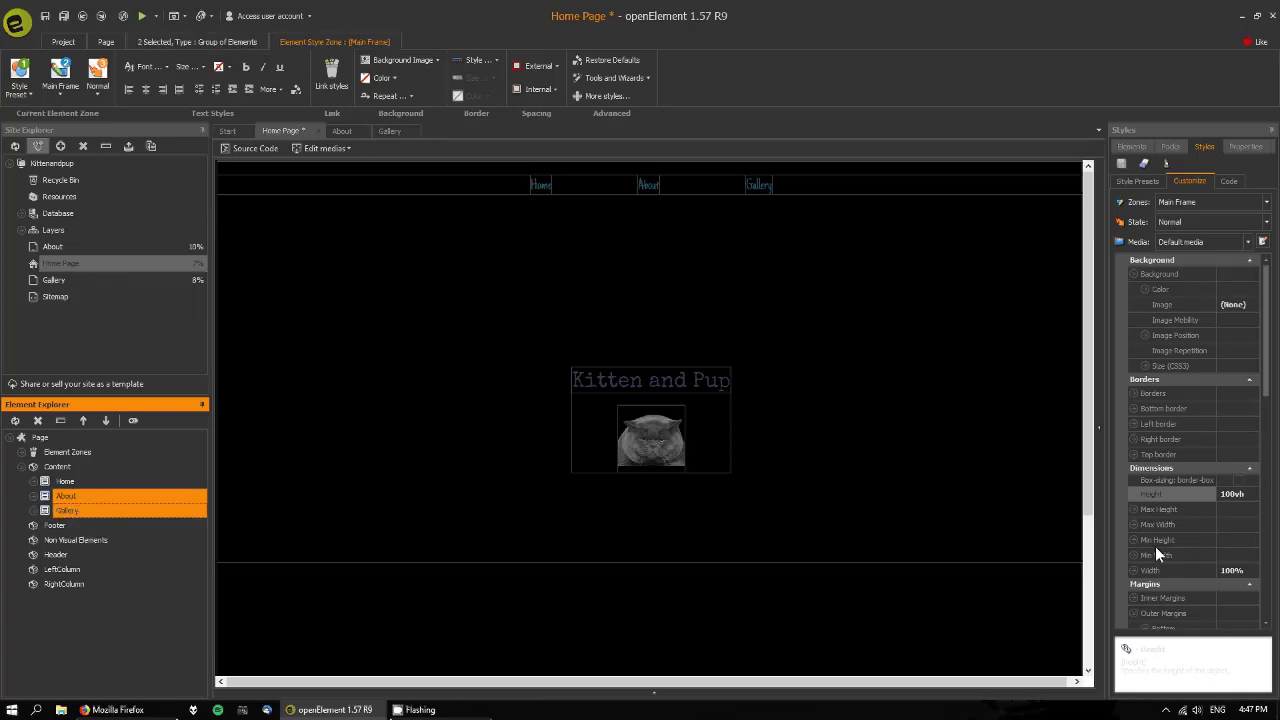
pyautogui.keyDown('ctrl'); pyautogui.click(67, 482); pyautogui.keyUp('ctrl')
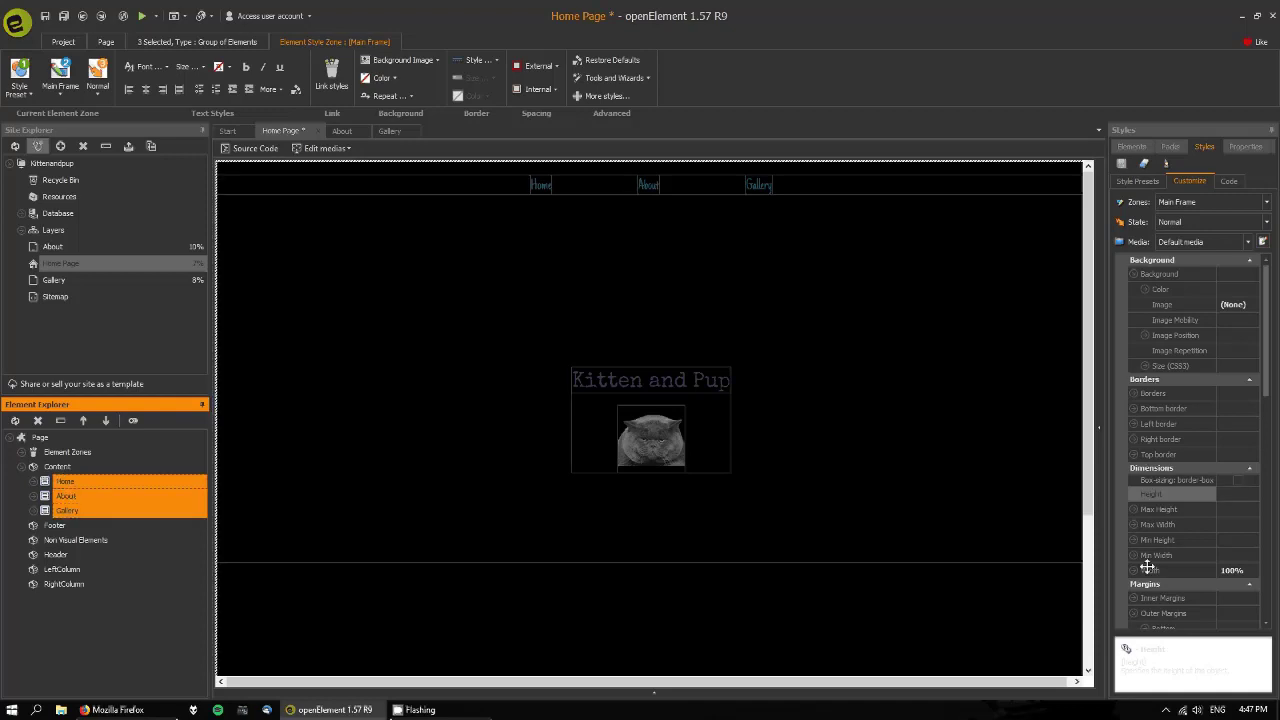
pyautogui.click(1240, 494)
pyautogui.write('80')
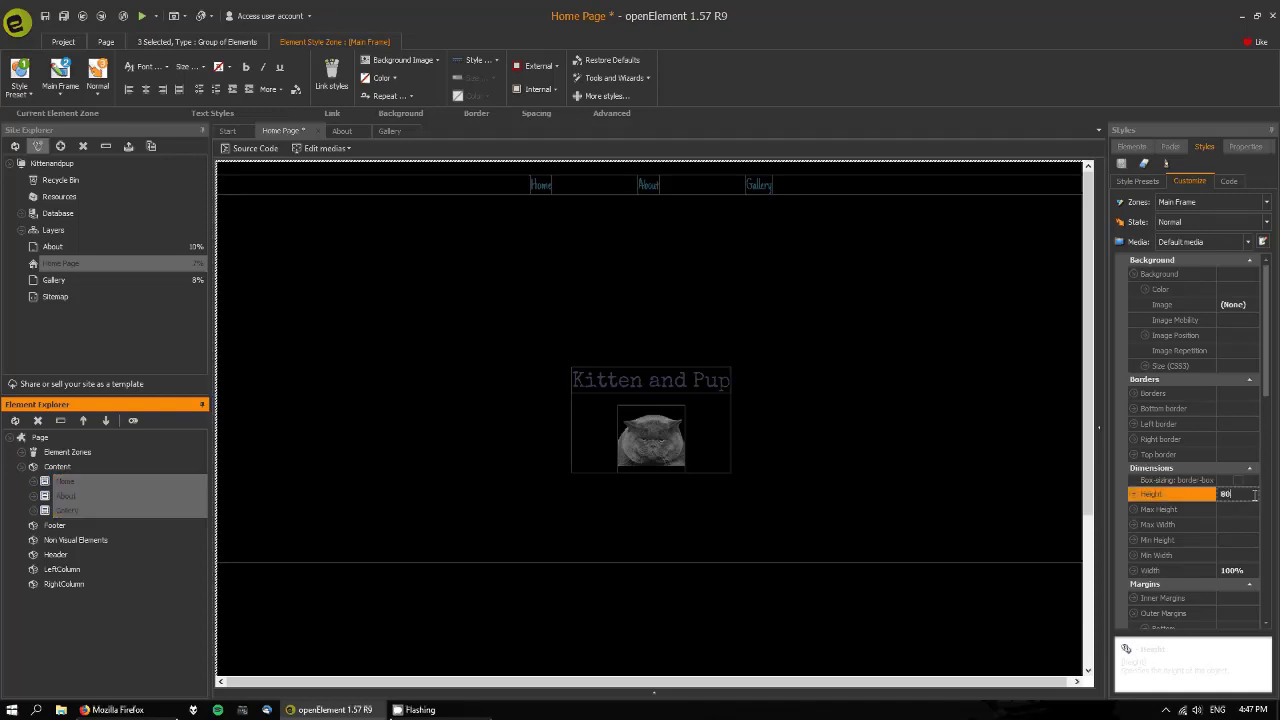
pyautogui.write('0px')
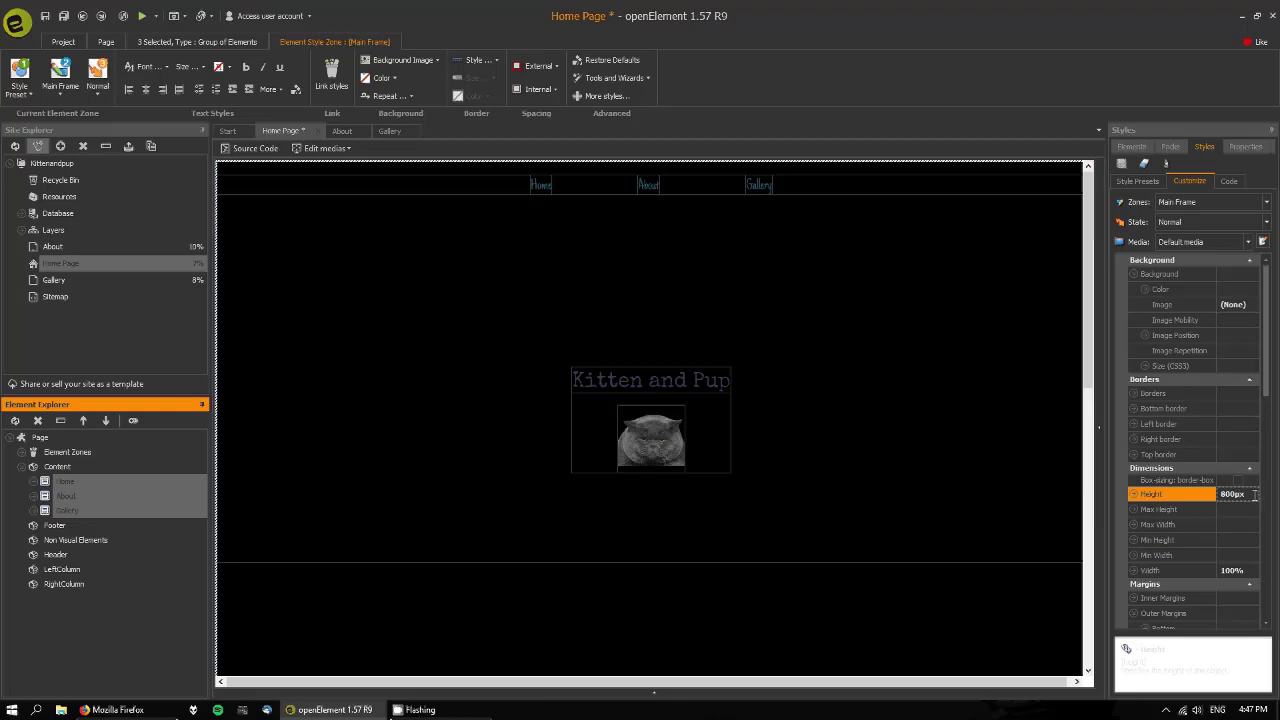
pyautogui.press('Return')
pyautogui.click(1090, 218)
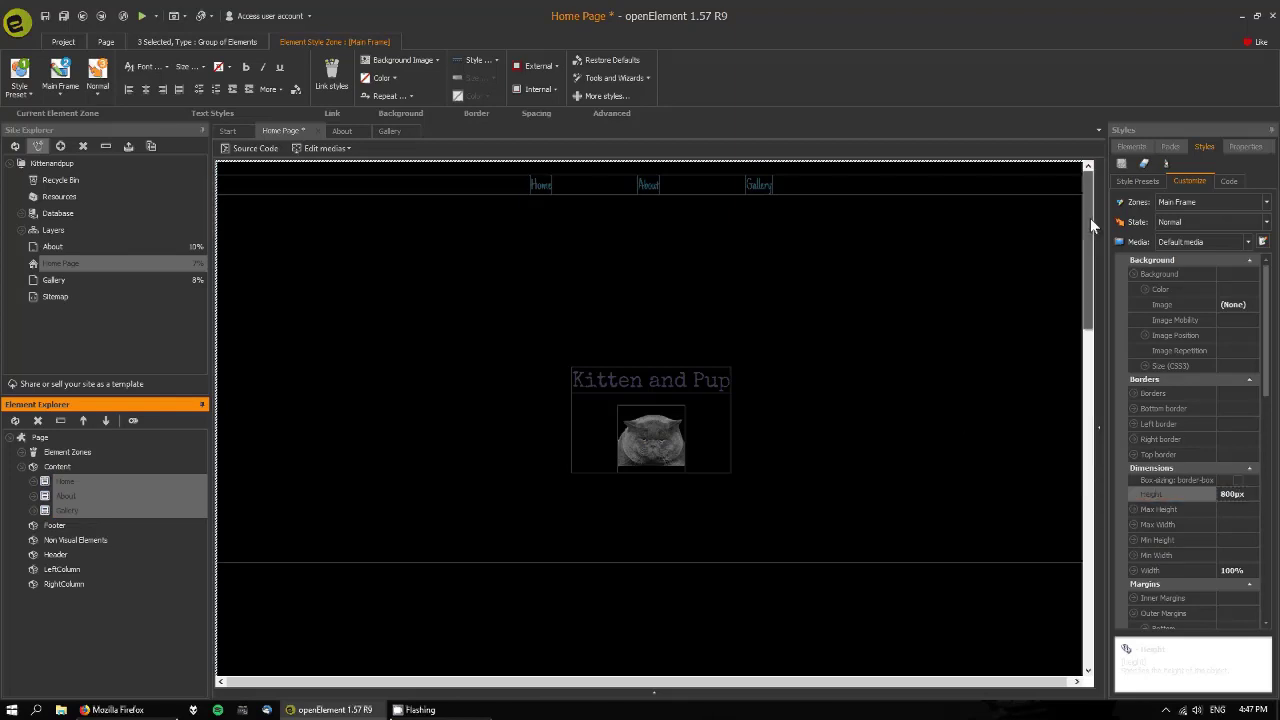
pyautogui.moveTo(1090, 280); pyautogui.dragTo(1109, 624)
pyautogui.moveTo(1097, 576); pyautogui.dragTo(1112, 214)
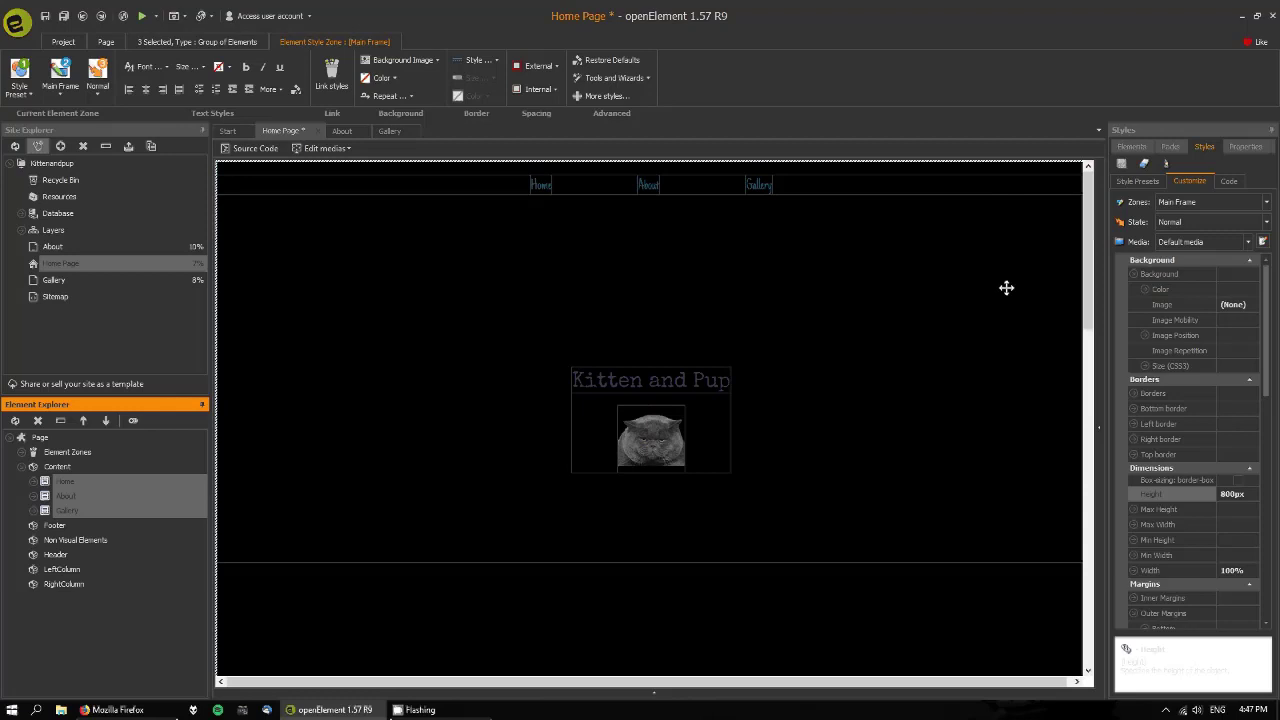
# Step: Add a Named Anchor to the Home group and move it to the start of the page, above the menu links
pyautogui.click(1131, 147)
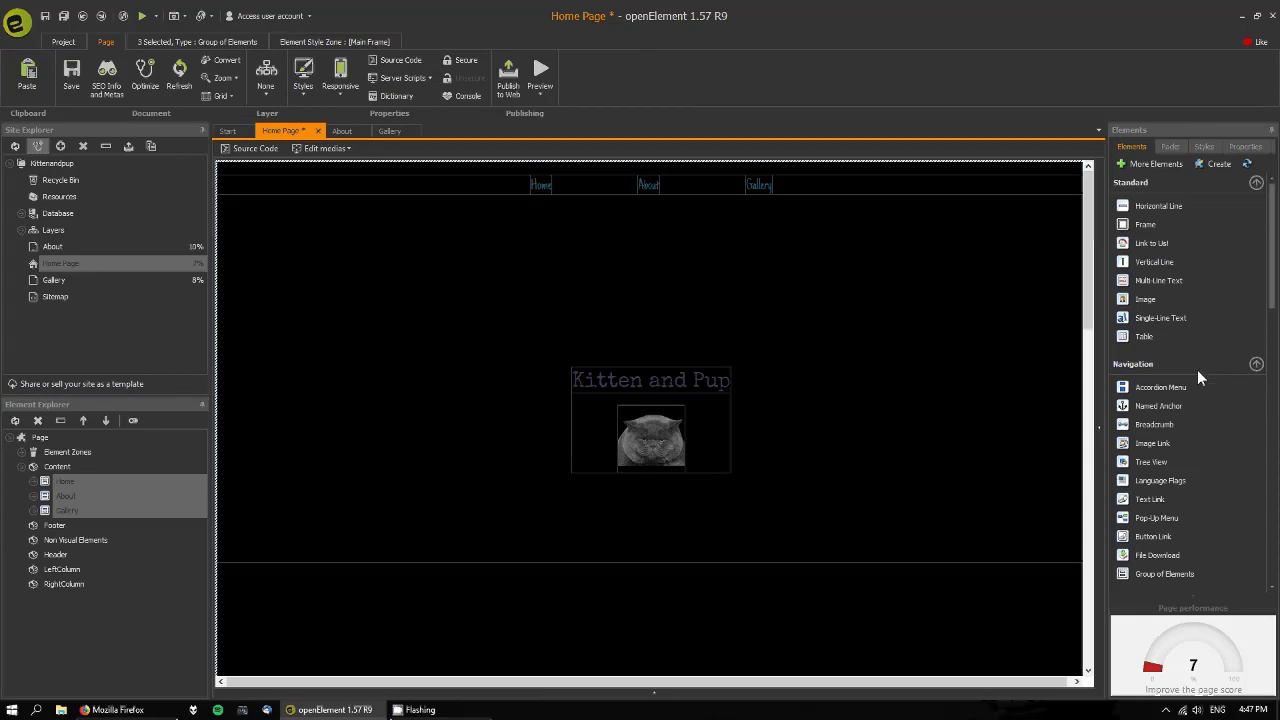
pyautogui.scroll(-2, 1198, 370)
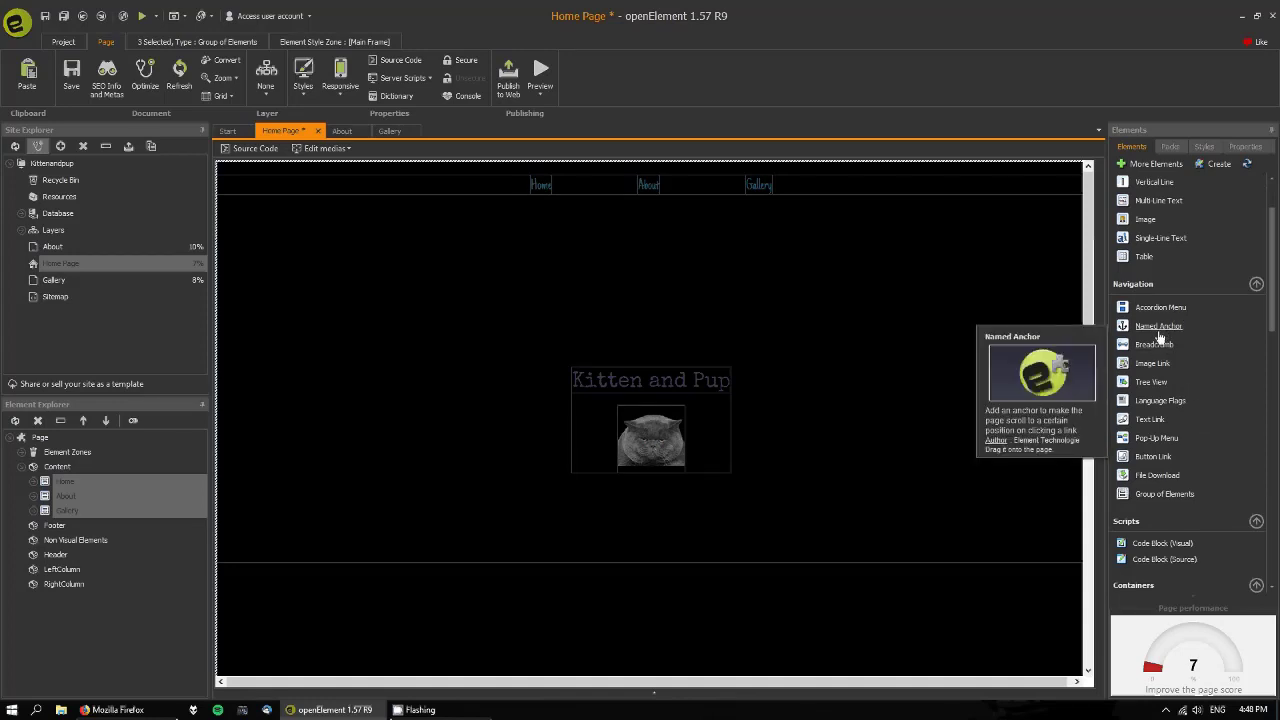
pyautogui.moveTo(1170, 333)
pyautogui.mouseDown()
pyautogui.moveTo(483, 283)
pyautogui.moveTo(908, 352)
pyautogui.moveTo(300, 196)
pyautogui.moveTo(288, 212)
pyautogui.moveTo(794, 426)
pyautogui.moveTo(772, 390)
pyautogui.mouseUp()
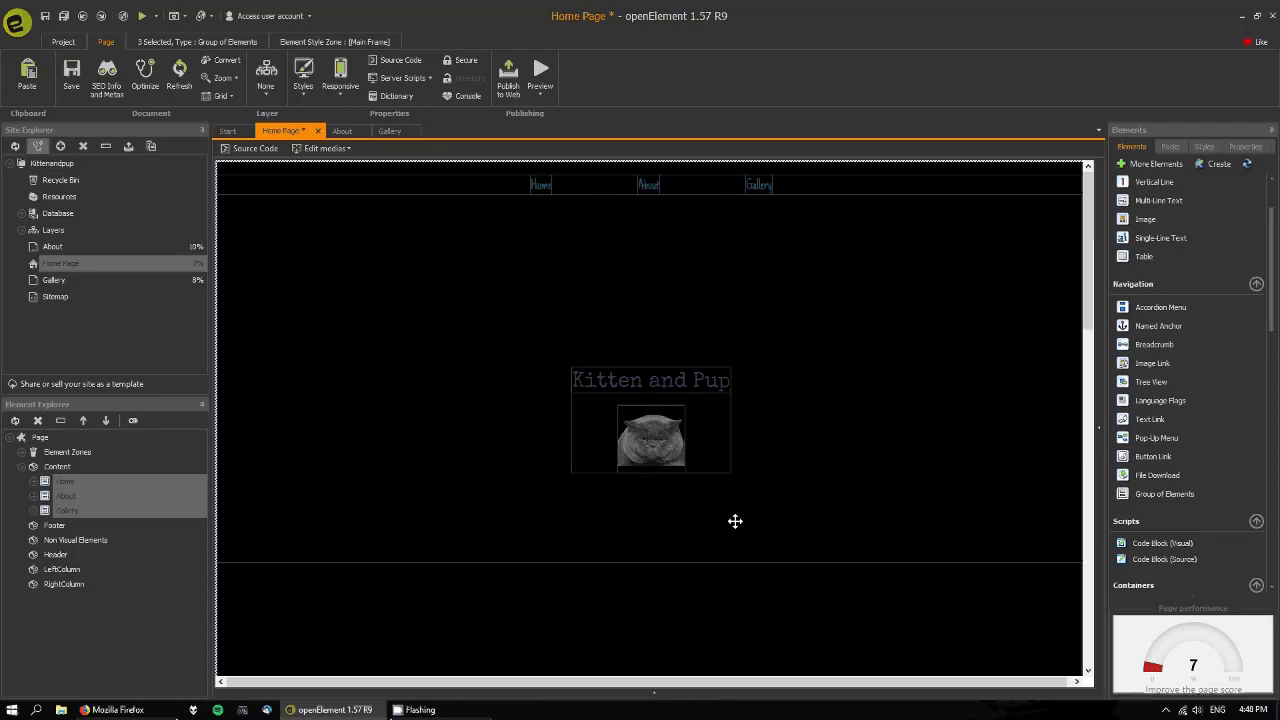
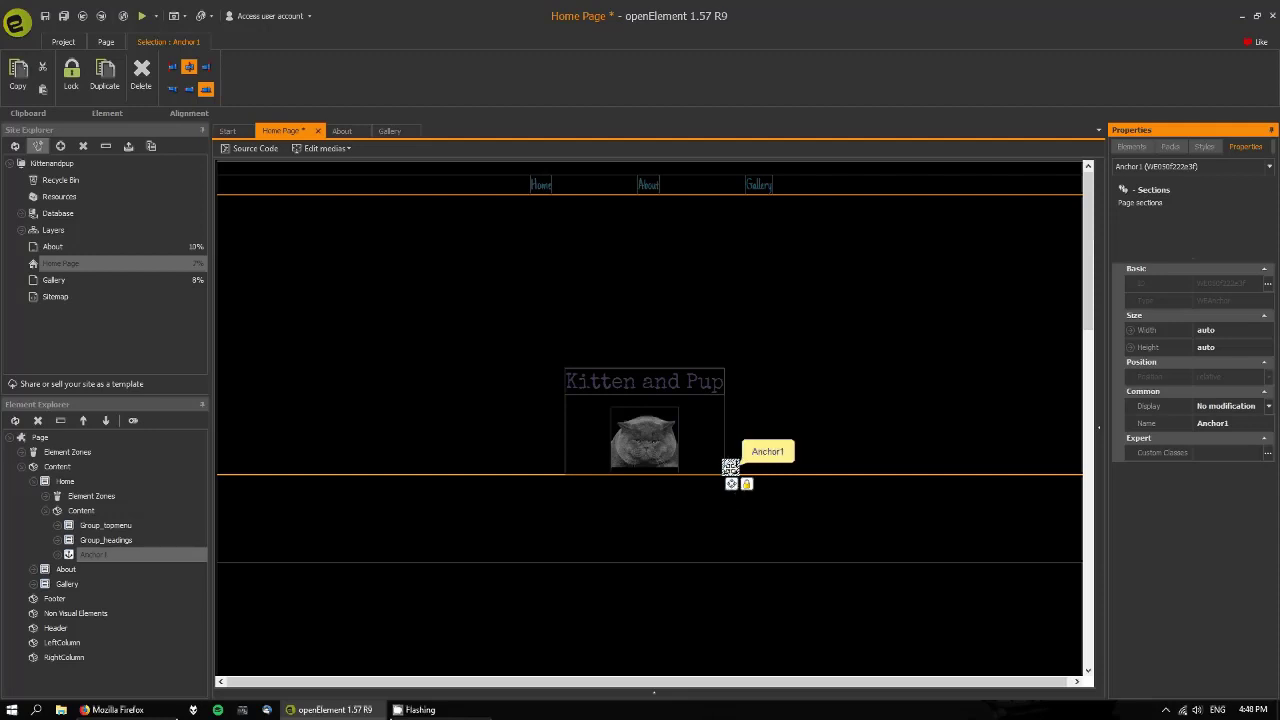
pyautogui.moveTo(731, 467)
pyautogui.mouseDown()
pyautogui.moveTo(667, 352)
pyautogui.moveTo(501, 256)
pyautogui.moveTo(480, 187)
pyautogui.moveTo(462, 171)
pyautogui.moveTo(457, 182)
pyautogui.moveTo(491, 177)
pyautogui.mouseUp()
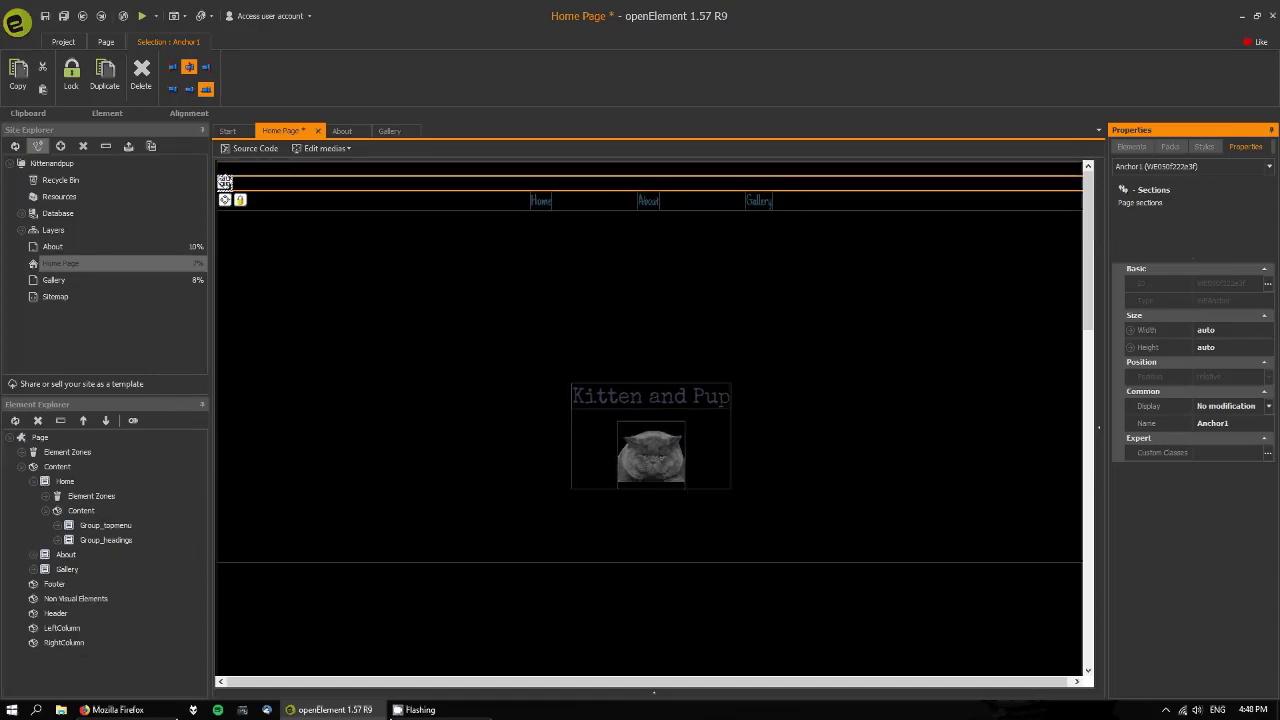
pyautogui.click(1205, 147)
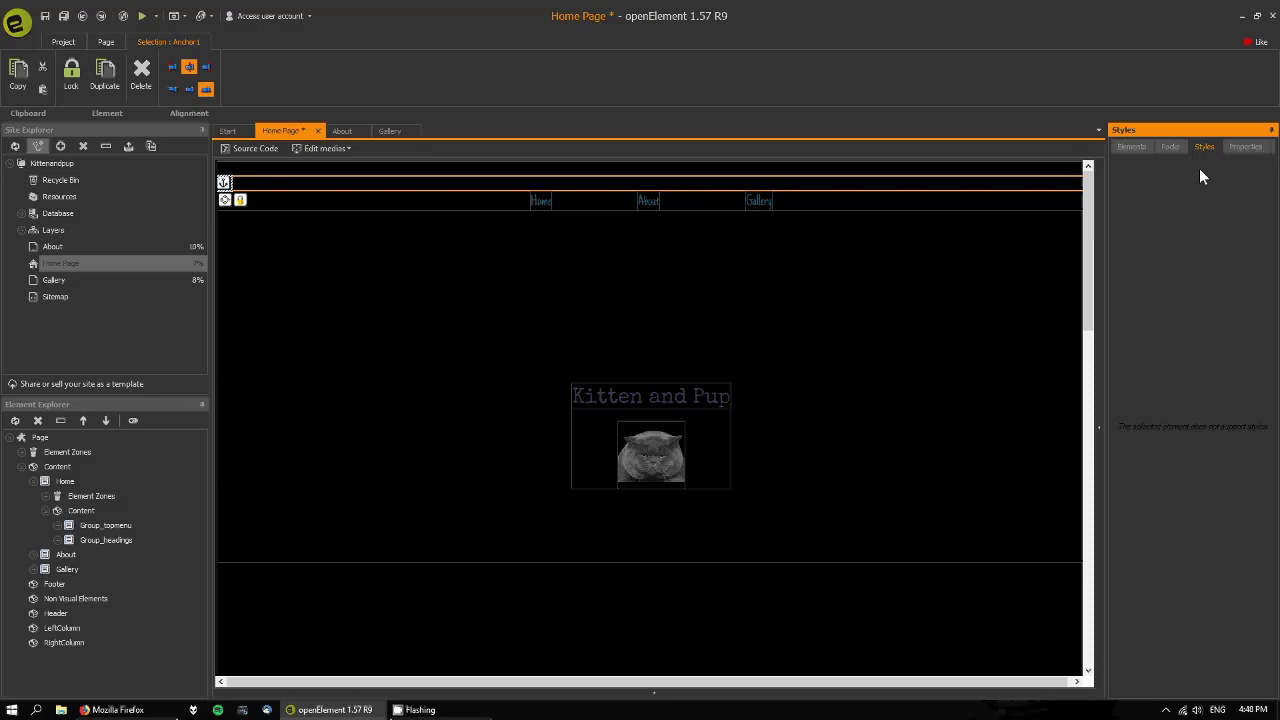
pyautogui.click(1240, 147)
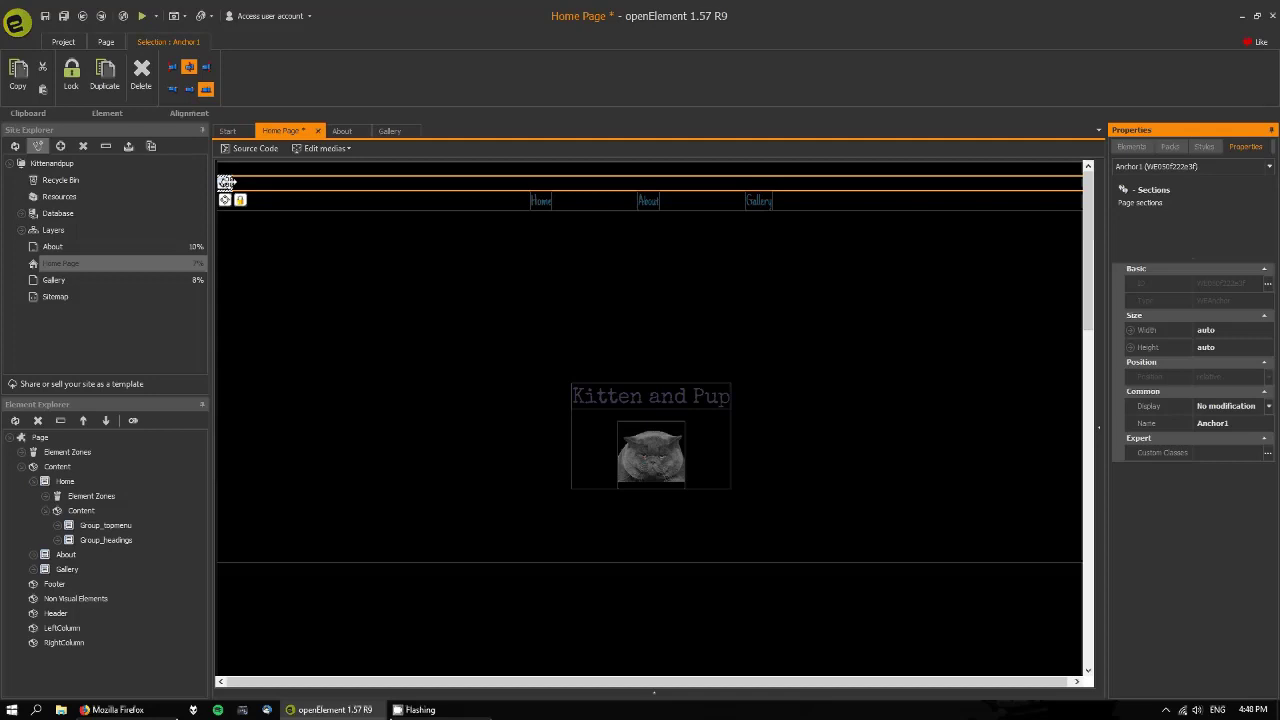
# Step: Find Anchor1 inside Group_topmenu in the element tree and move it out of the Home group to the page's main content
pyautogui.click(48, 511)
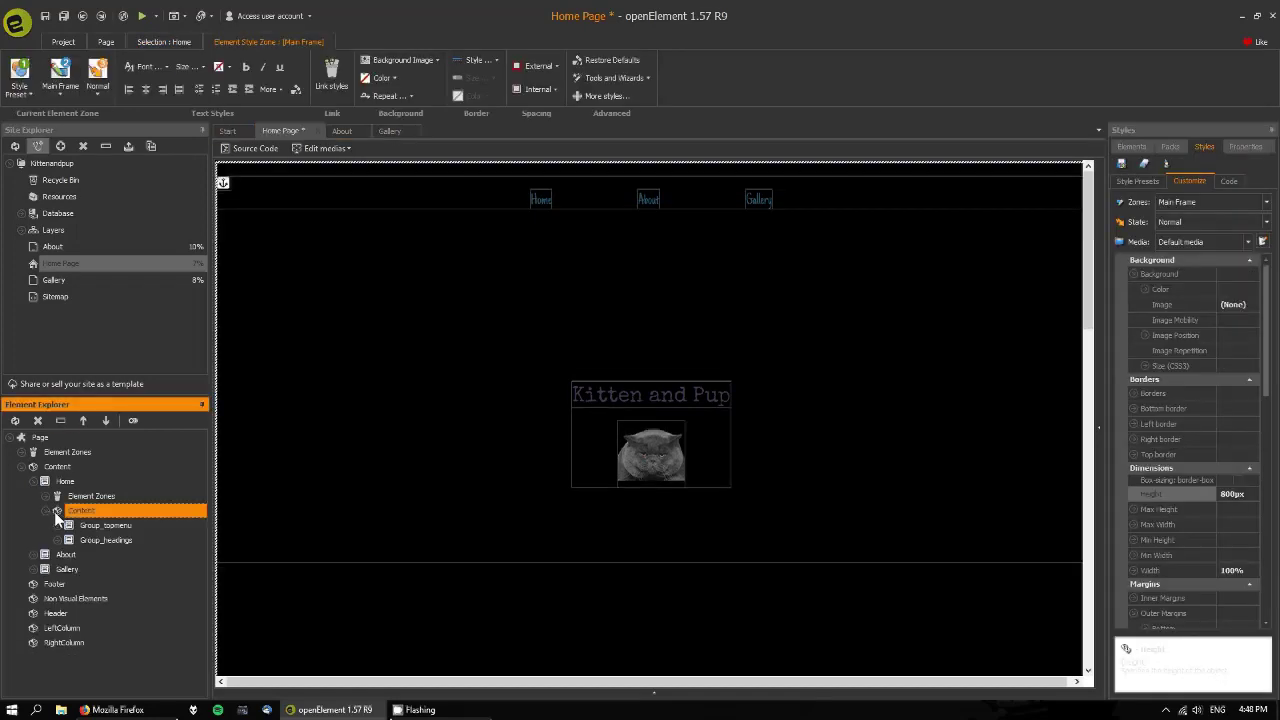
pyautogui.click(57, 540)
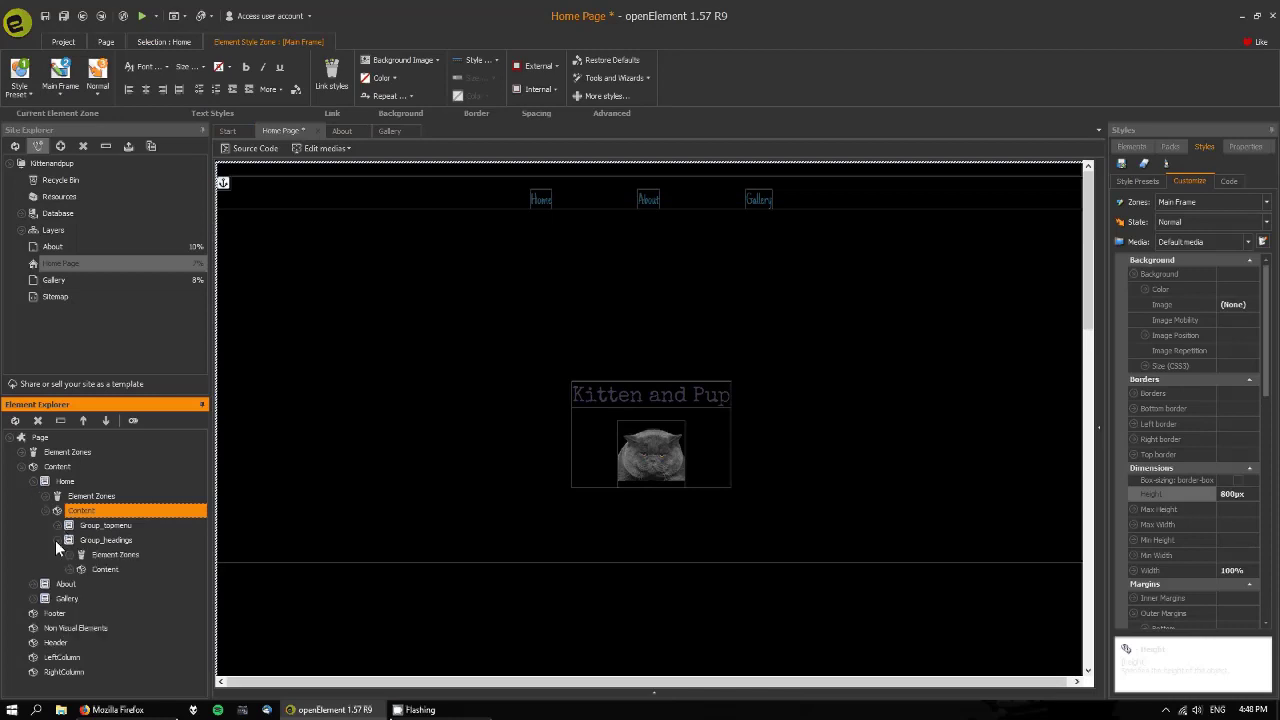
pyautogui.click(57, 540)
pyautogui.click(58, 525)
pyautogui.click(68, 554)
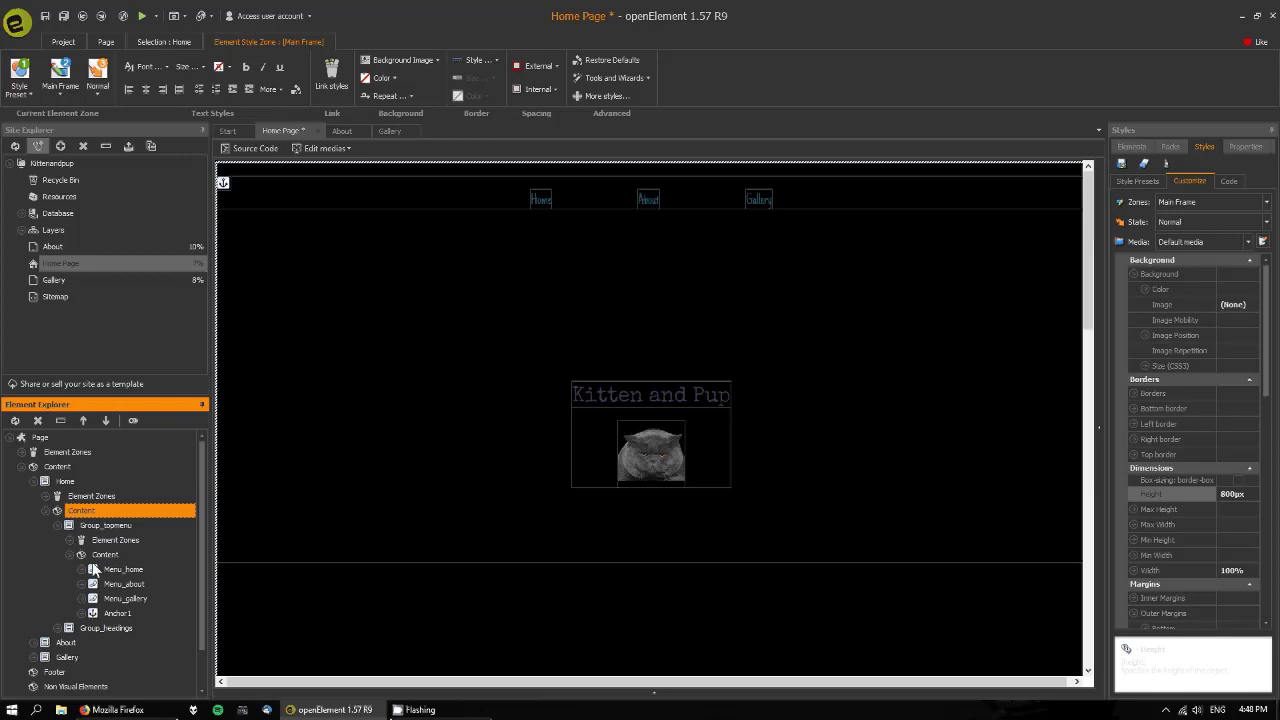
pyautogui.scroll(-1, 150, 560)
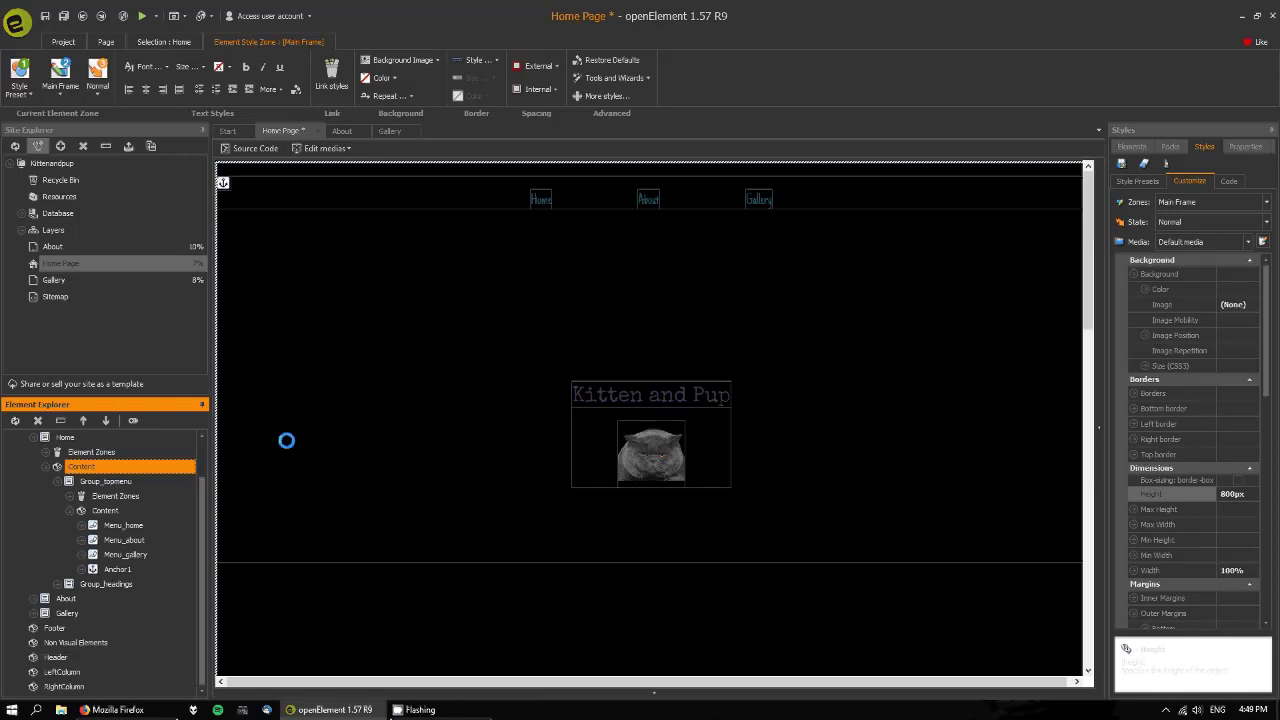
pyautogui.moveTo(203, 541); pyautogui.dragTo(200, 515)
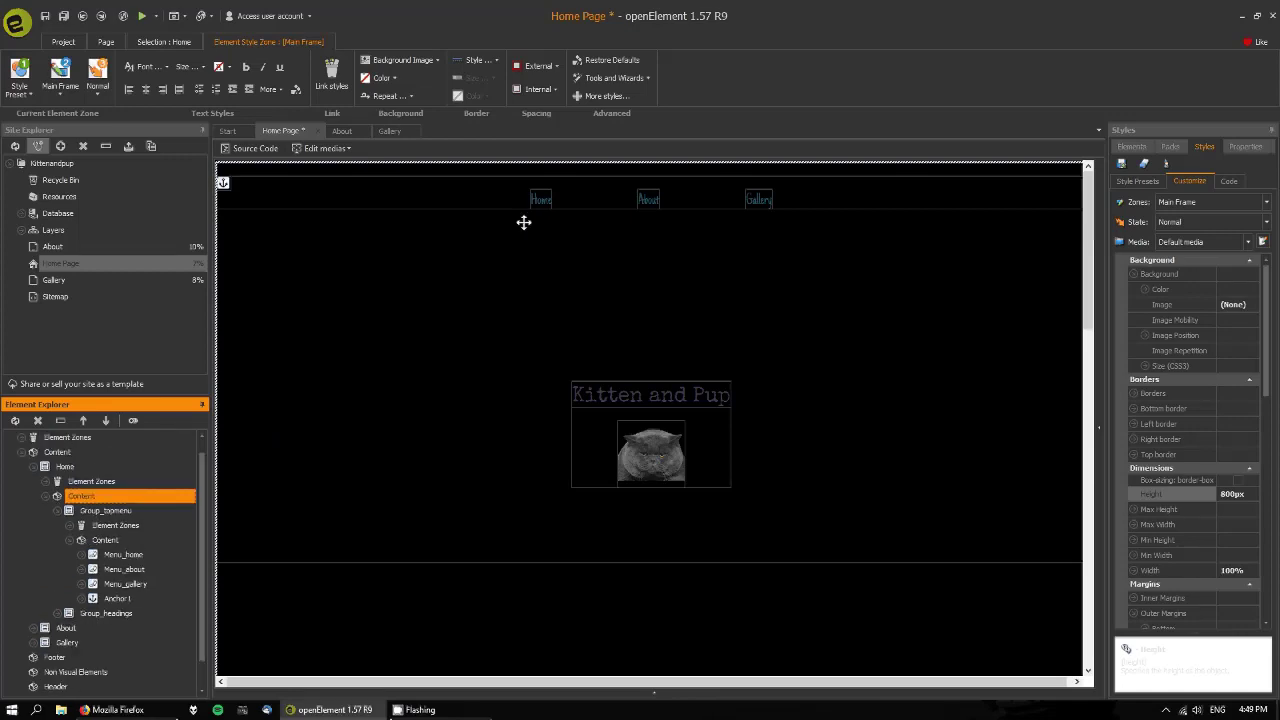
pyautogui.click(94, 599)
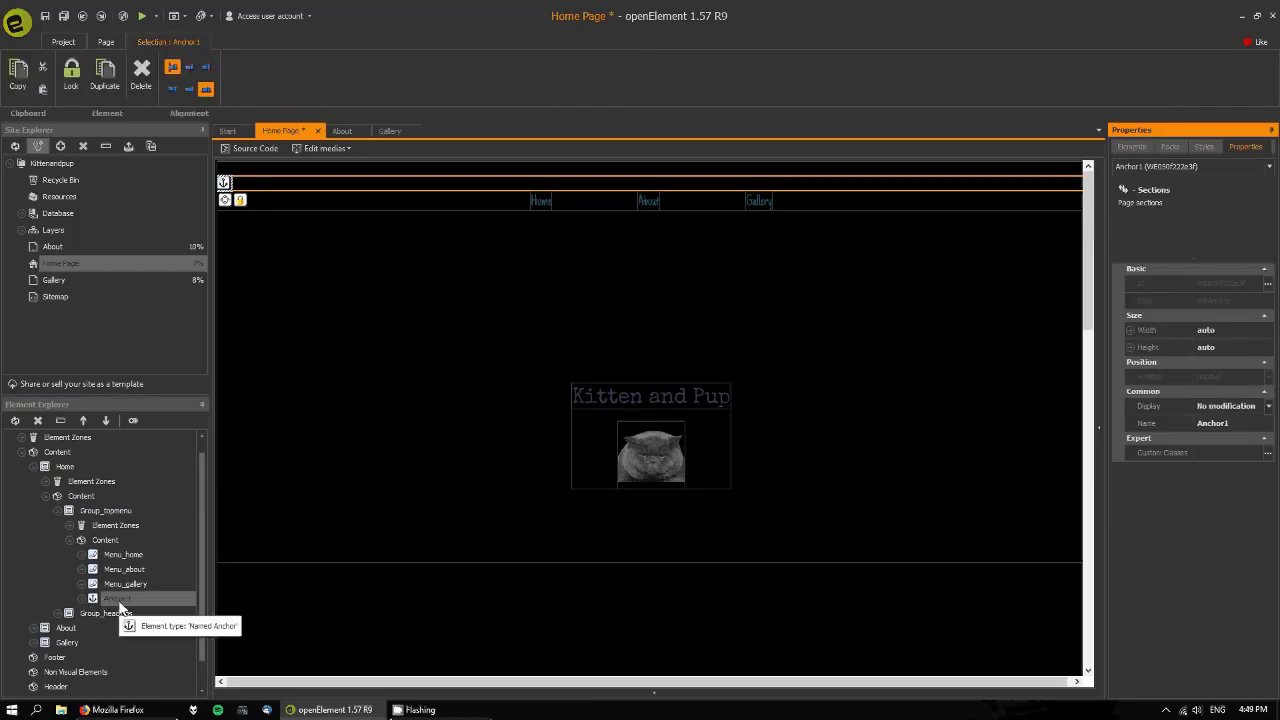
pyautogui.moveTo(118, 600); pyautogui.dragTo(67, 474)
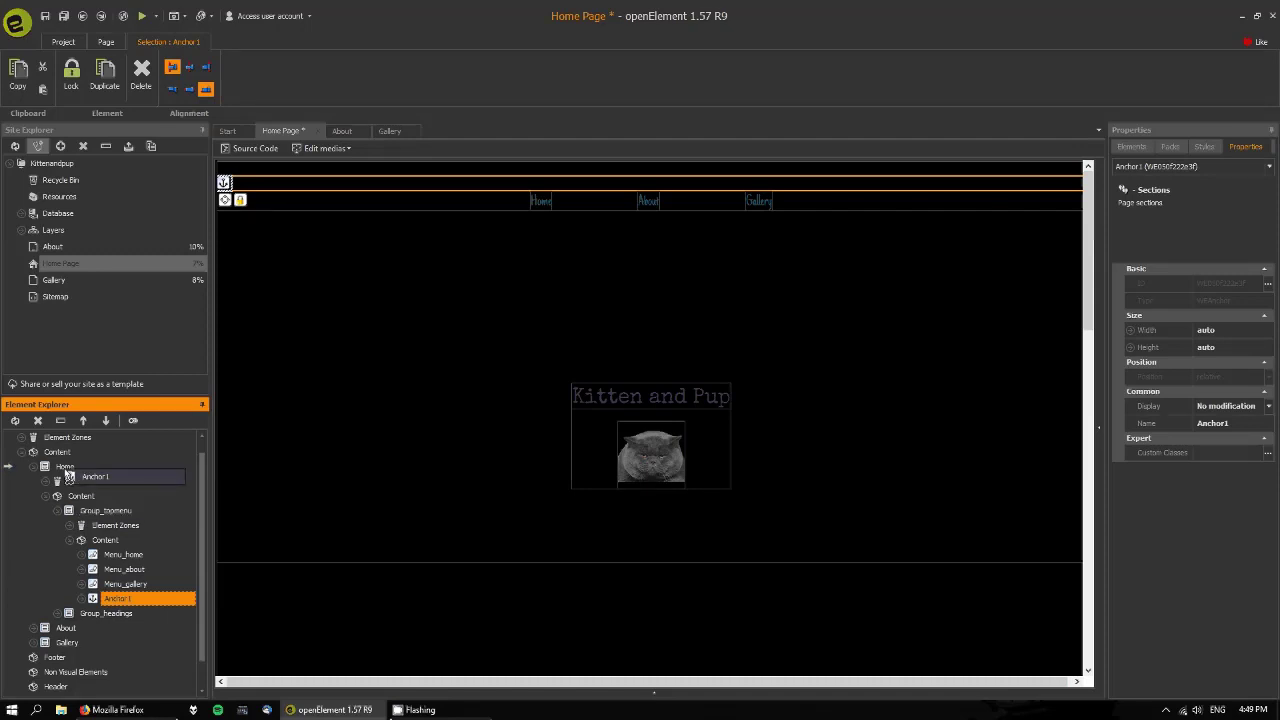
pyautogui.moveTo(67, 474); pyautogui.dragTo(66, 467)
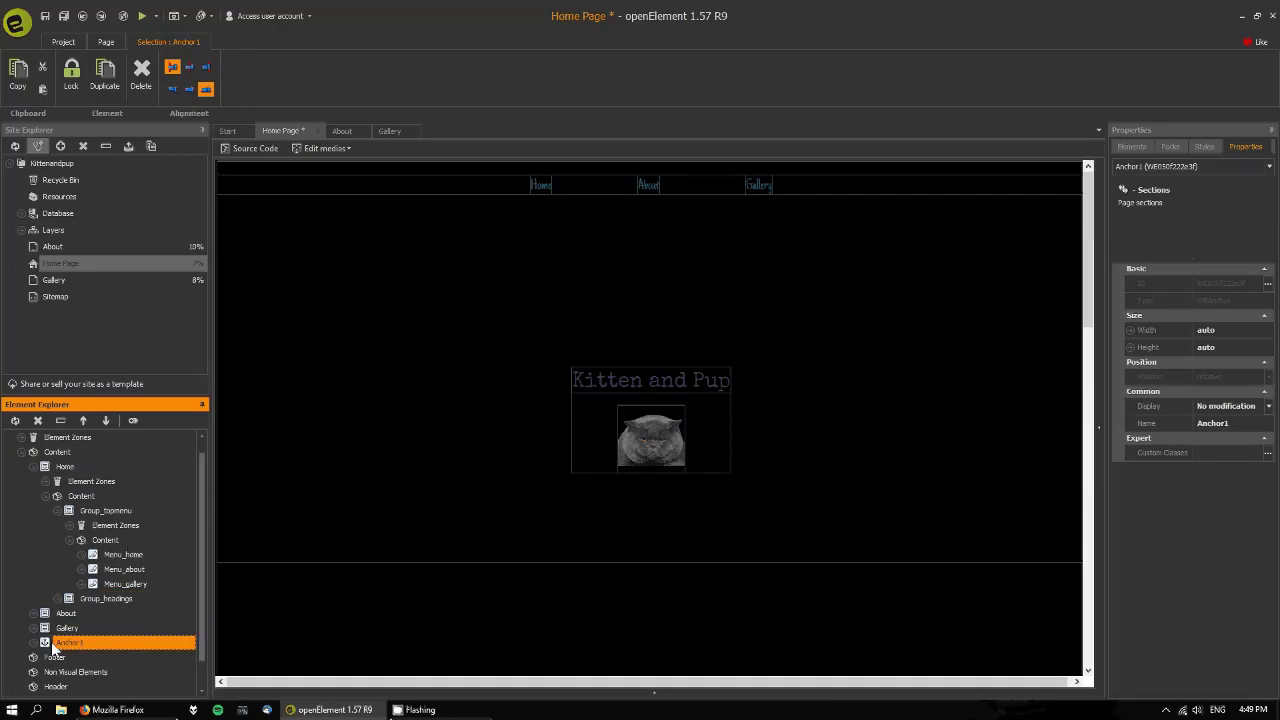
# Step: Collapse the Home group in the element tree and place Anchor1 directly above it in the page's main content
pyautogui.click(45, 496)
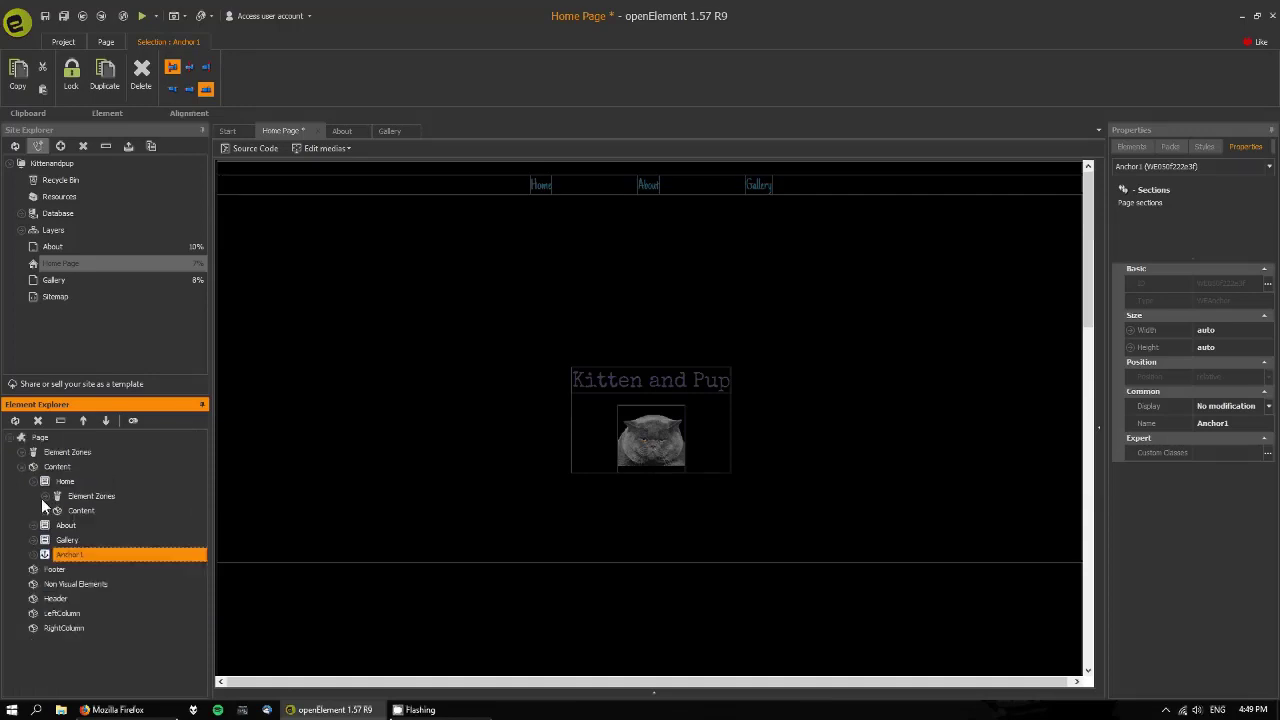
pyautogui.click(33, 481)
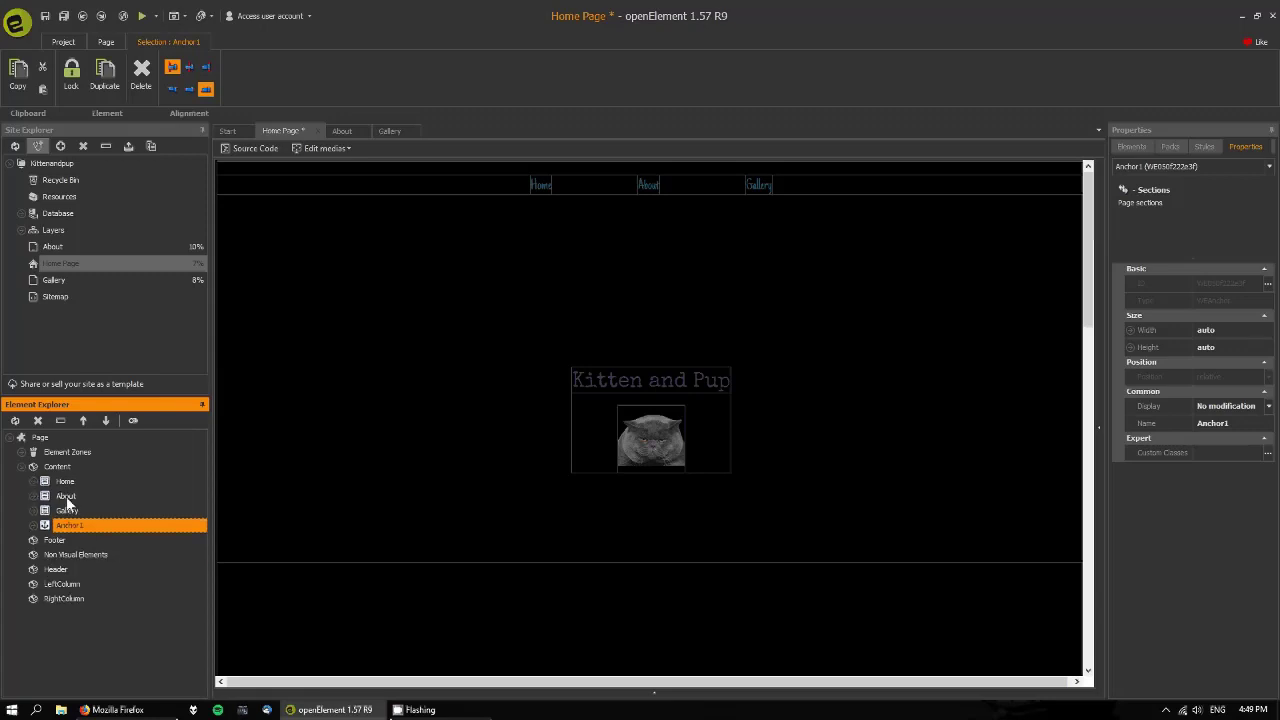
pyautogui.moveTo(50, 528); pyautogui.dragTo(66, 482)
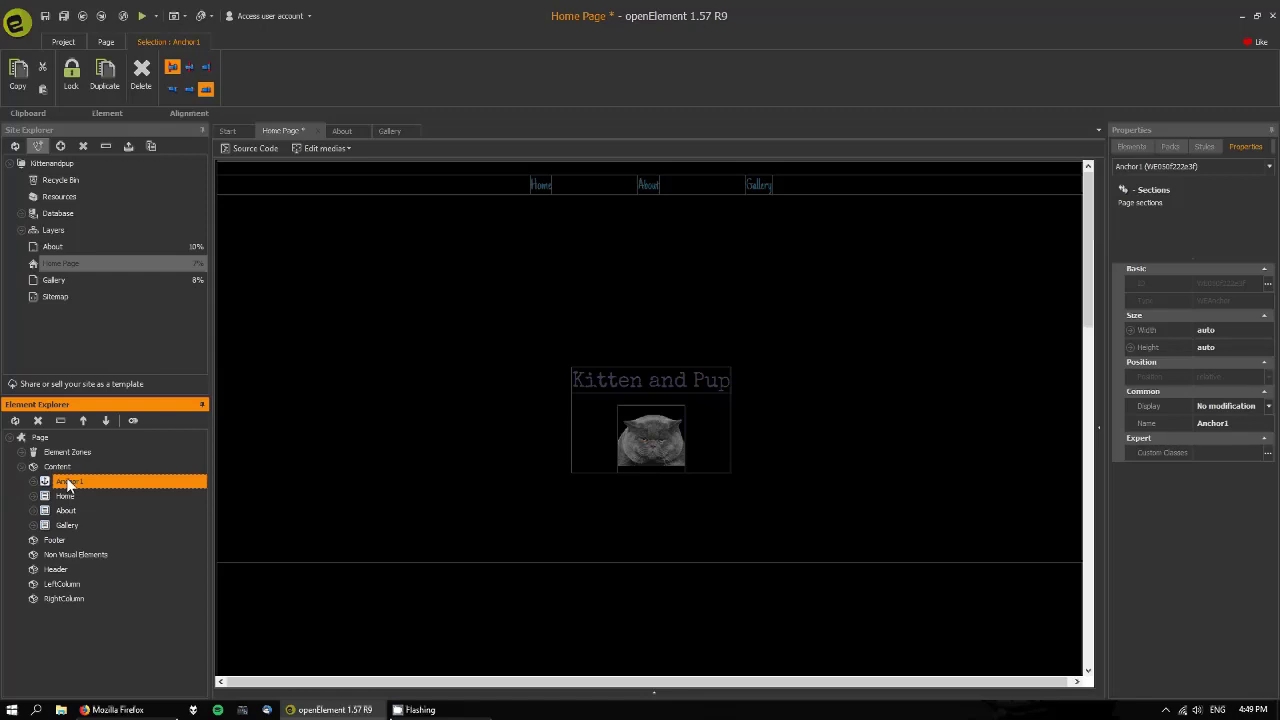
pyautogui.moveTo(1093, 292)
pyautogui.mouseDown()
pyautogui.moveTo(1091, 423)
pyautogui.moveTo(1114, 594)
pyautogui.moveTo(1086, 400)
pyautogui.moveTo(1161, 673)
pyautogui.moveTo(1094, 311)
pyautogui.mouseUp()
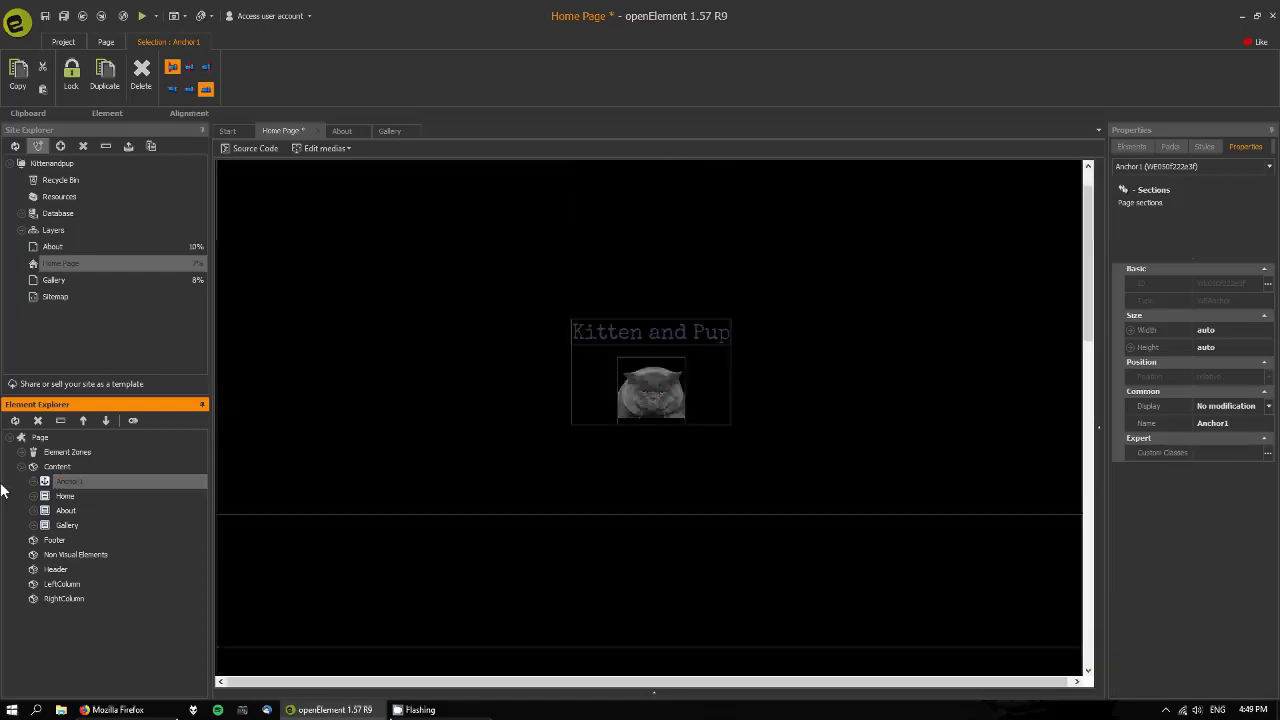
# Step: Move Anchor1 into the Home group's content and order it above Group_topmenu
pyautogui.click(36, 496)
pyautogui.click(45, 526)
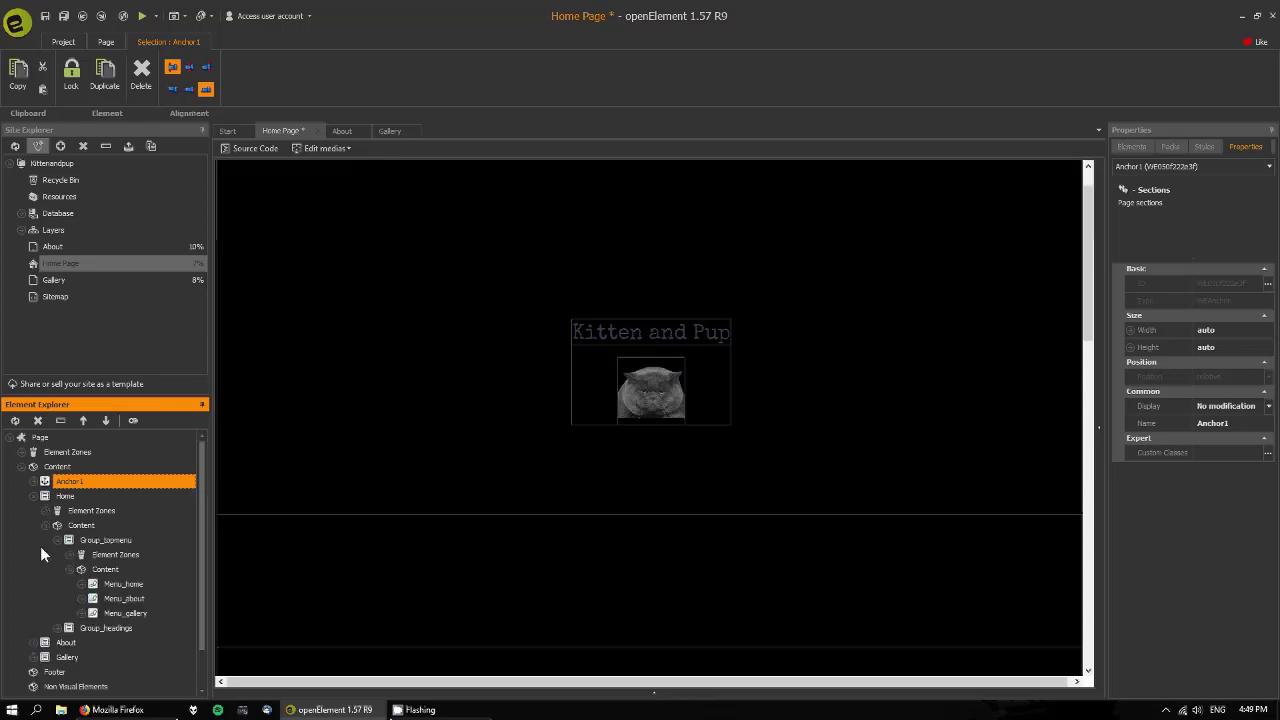
pyautogui.moveTo(50, 486); pyautogui.dragTo(74, 532)
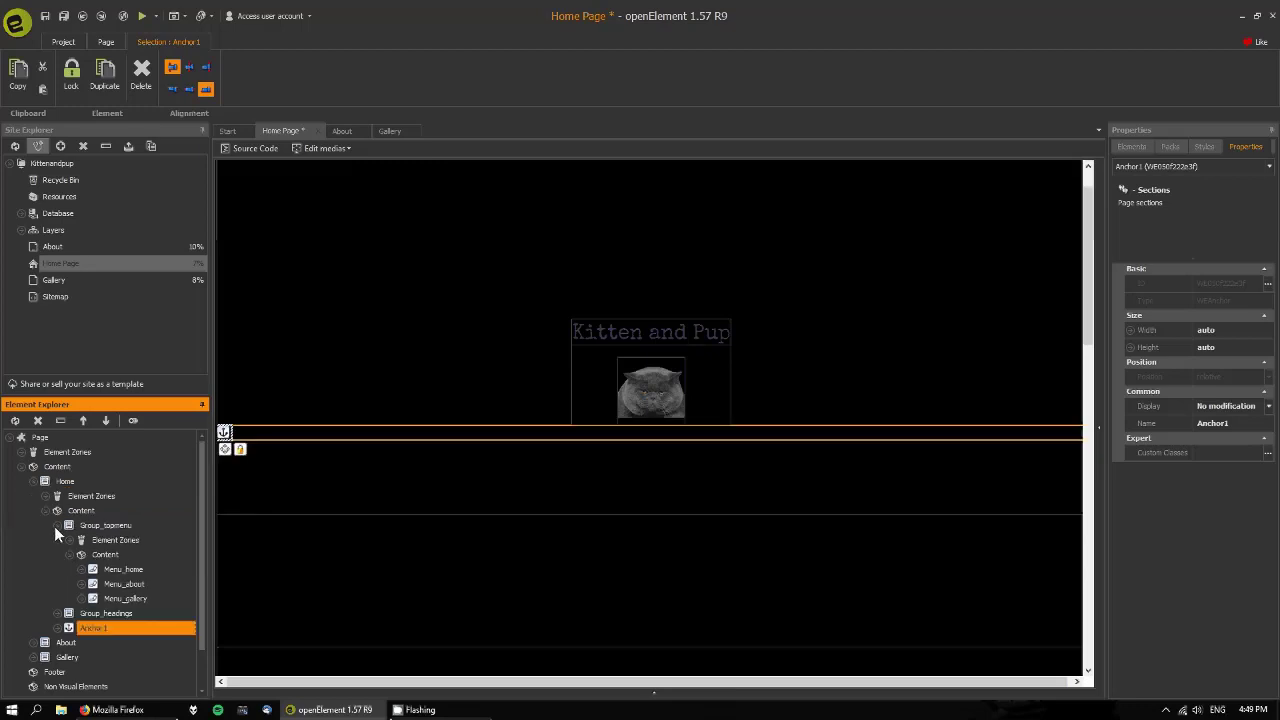
pyautogui.click(56, 525)
pyautogui.moveTo(77, 531); pyautogui.dragTo(77, 528)
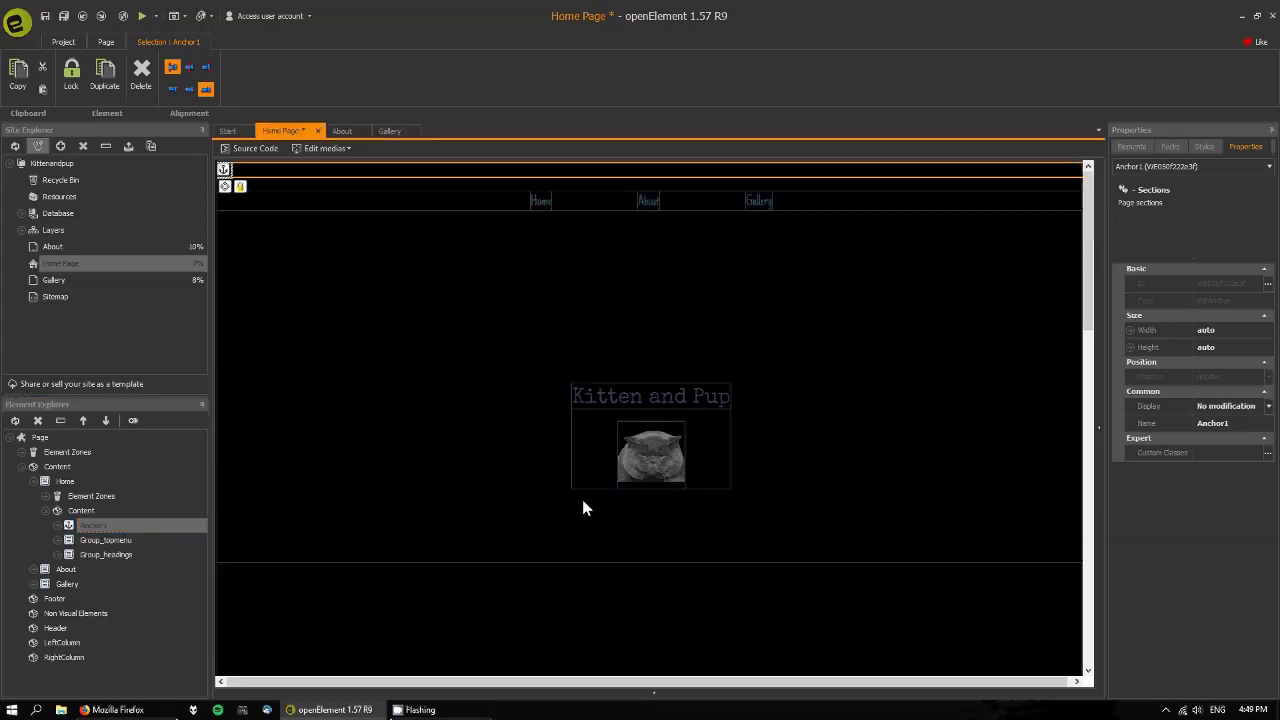
pyautogui.click(240, 186)
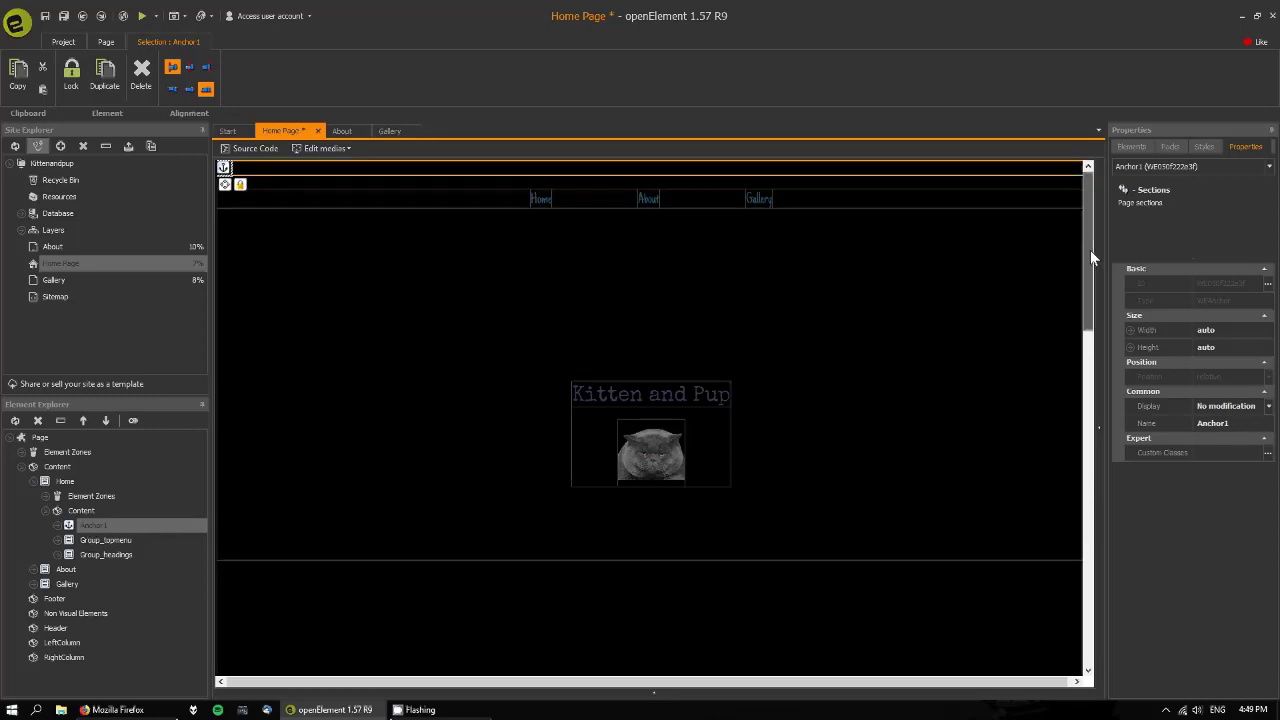
pyautogui.moveTo(1089, 250)
pyautogui.mouseDown()
pyautogui.moveTo(1090, 467)
pyautogui.moveTo(1085, 232)
pyautogui.mouseUp()
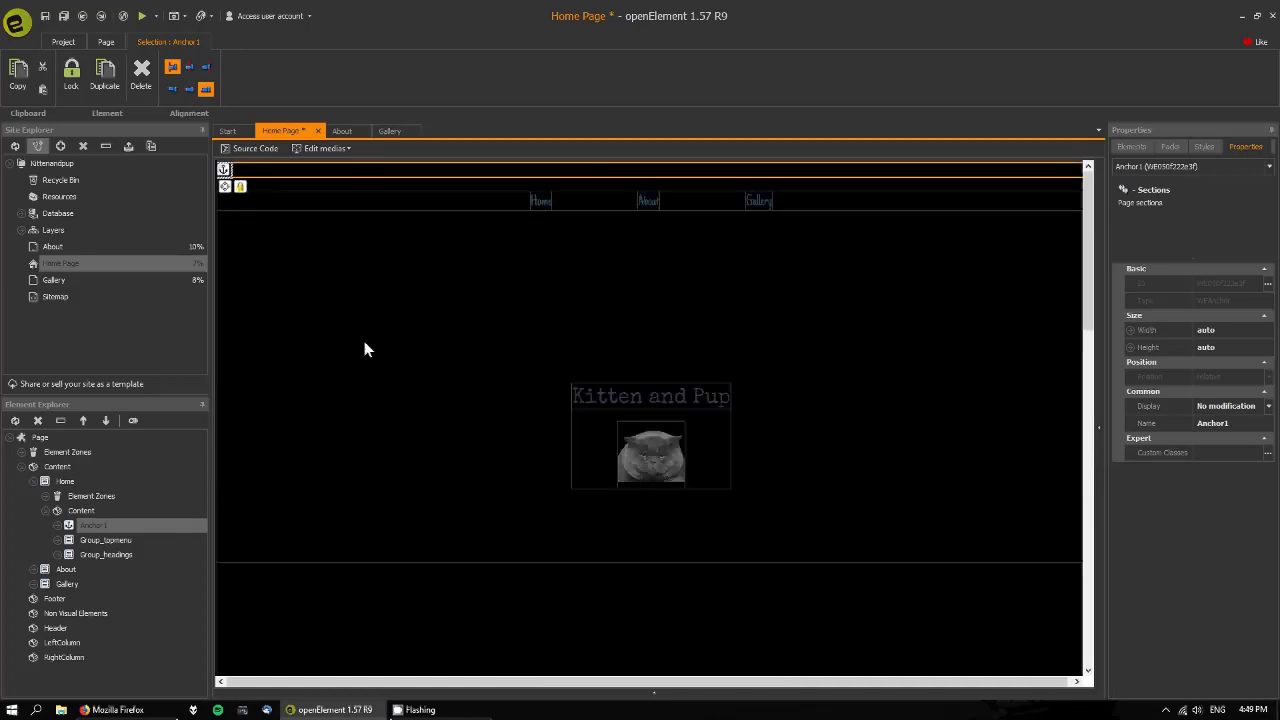
# Step: Duplicate Anchor1 within the Home group
pyautogui.rightClick(224, 167)
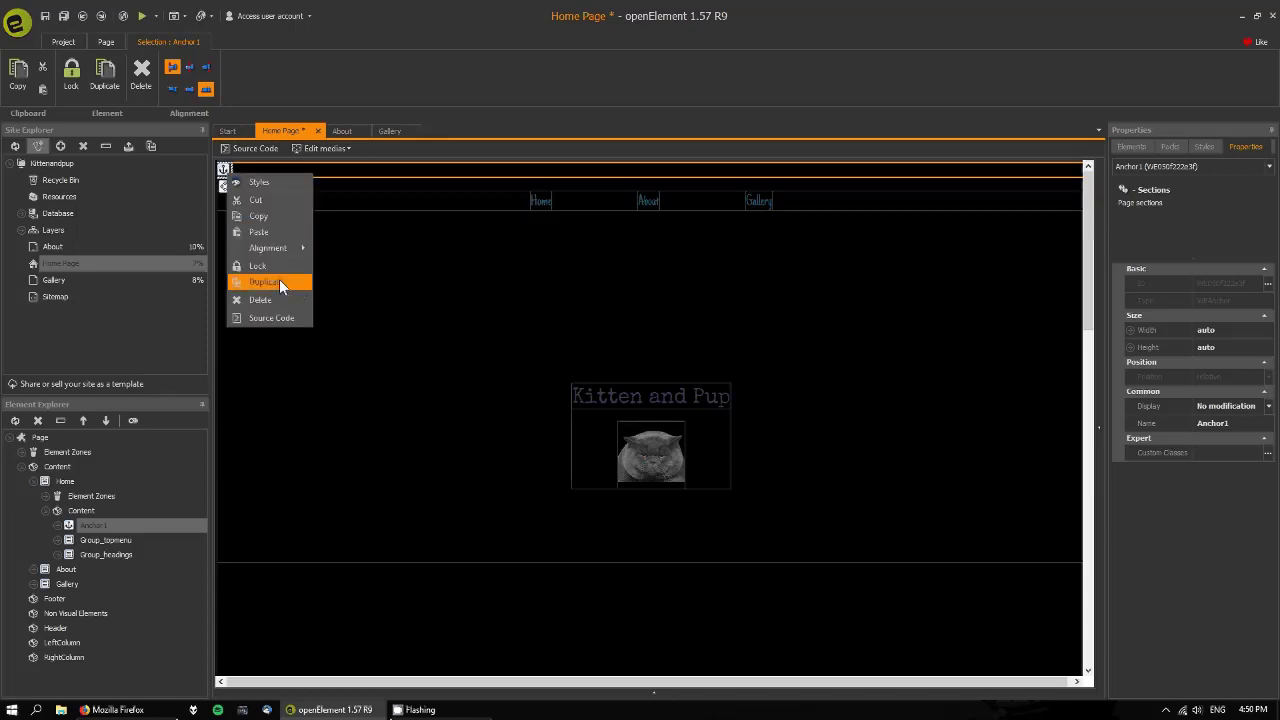
pyautogui.click(1132, 146)
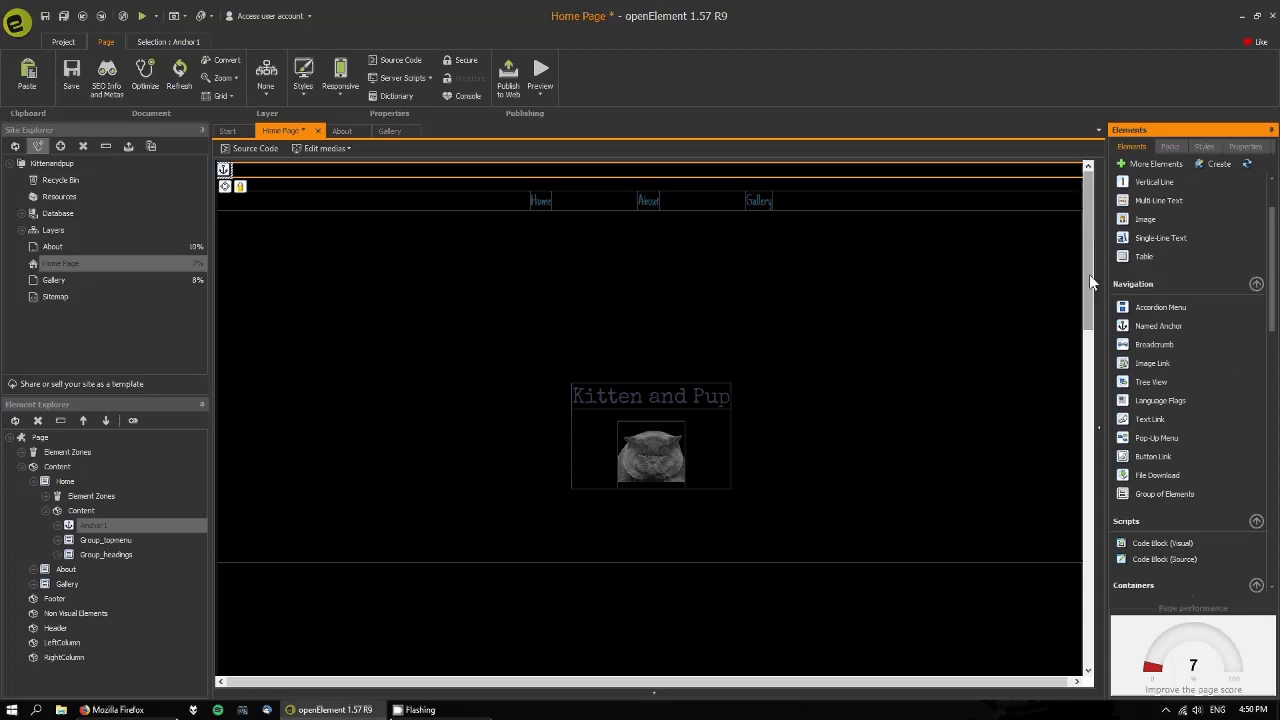
pyautogui.rightClick(224, 168)
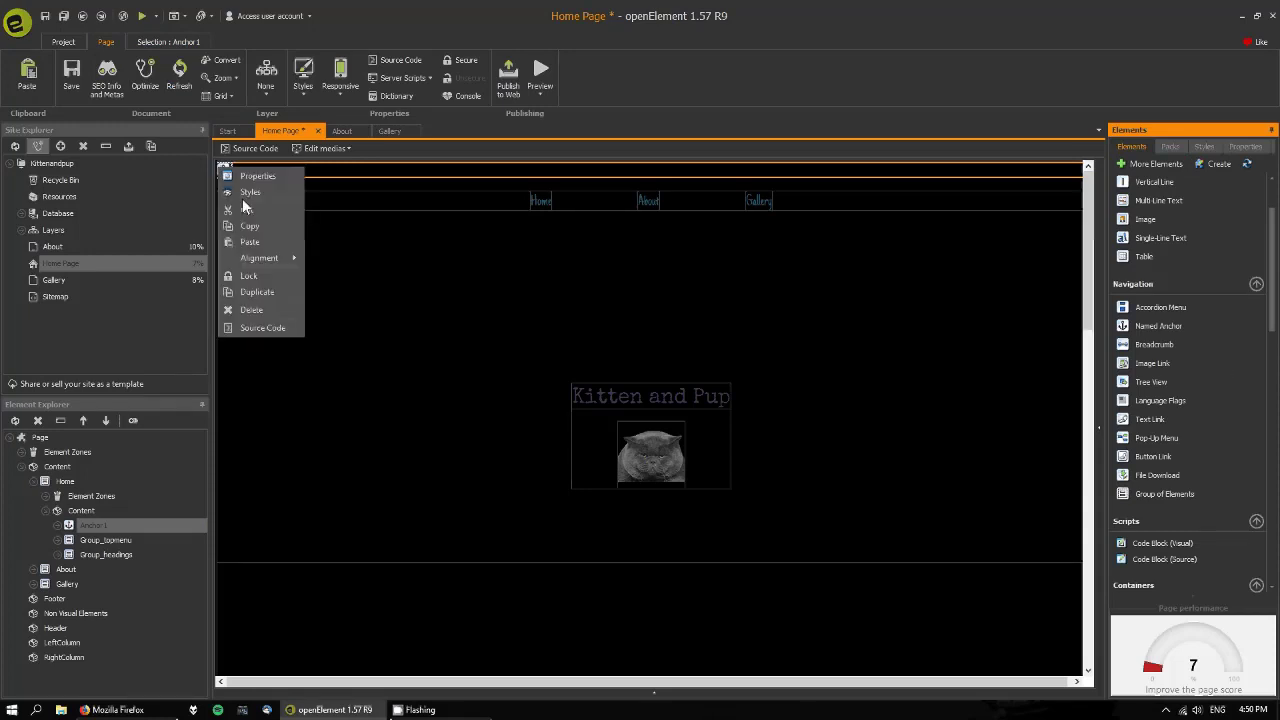
pyautogui.click(262, 292)
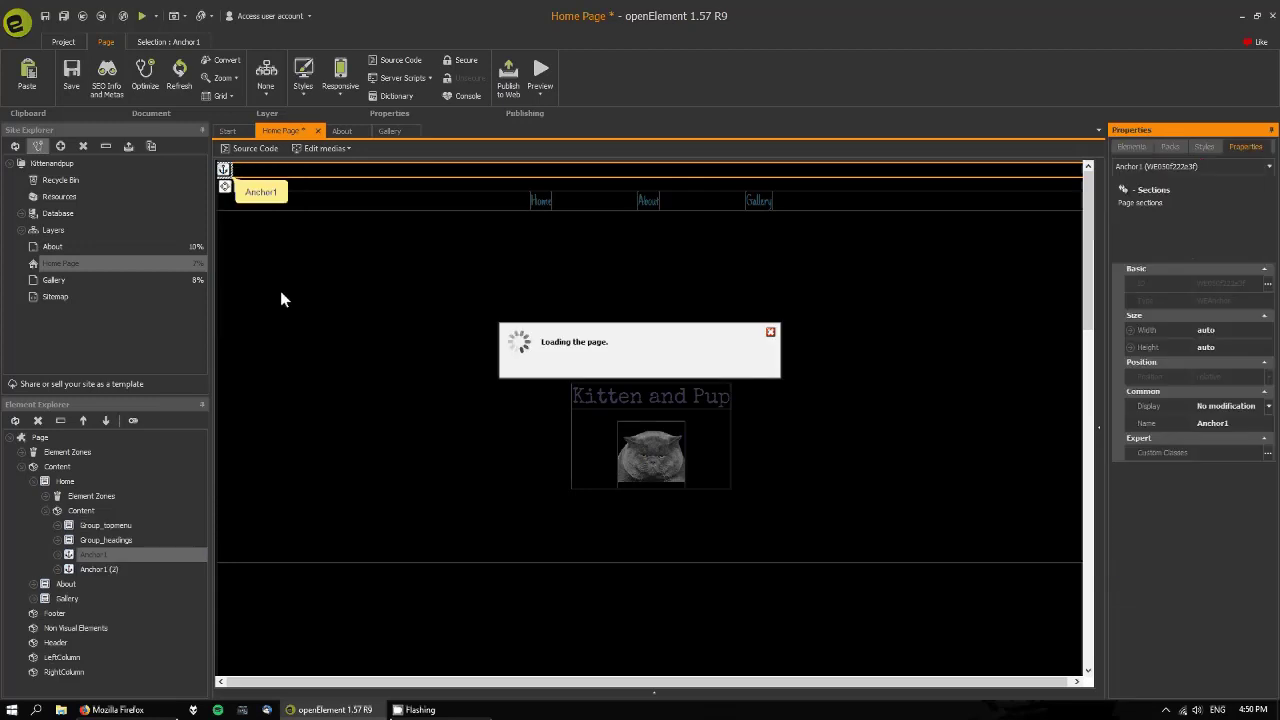
# Step: Move the duplicated anchor out of the Home group onto its own line in the page's main content
pyautogui.rightClick(228, 170)
pyautogui.moveTo(269, 247)
pyautogui.click(222, 171)
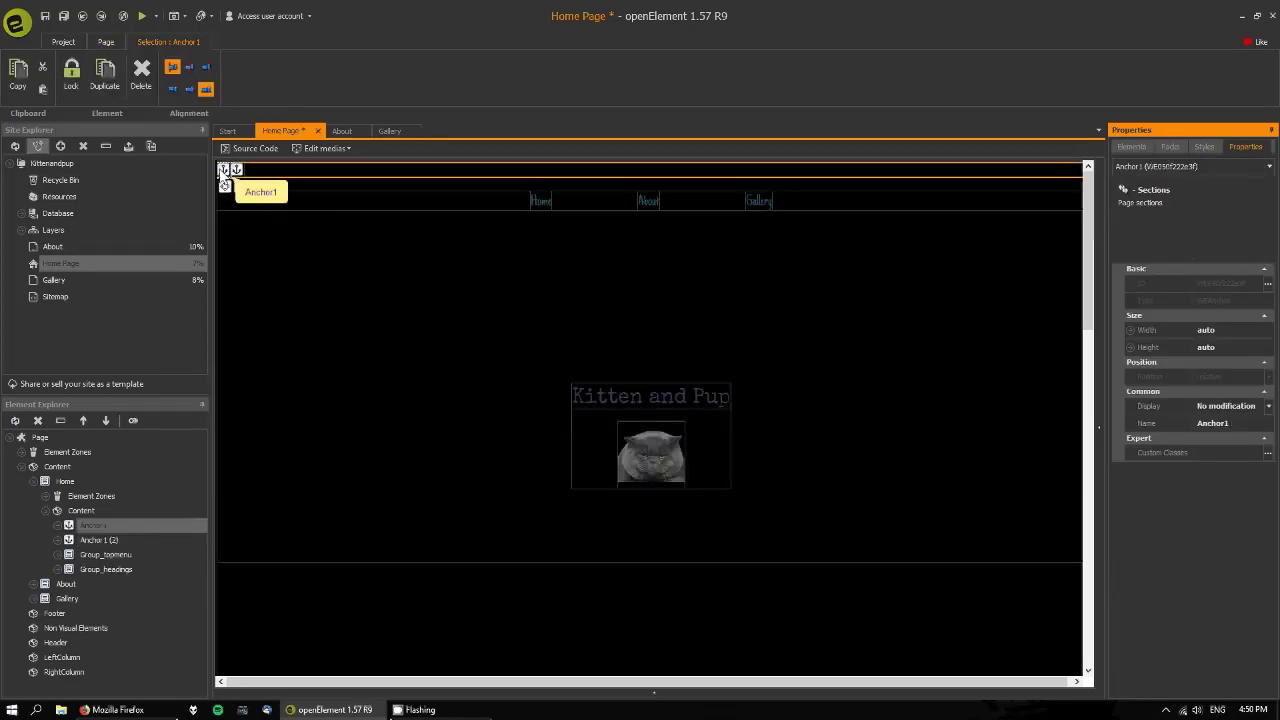
pyautogui.rightClick(219, 169)
pyautogui.click(235, 171)
pyautogui.moveTo(235, 171); pyautogui.dragTo(228, 183)
# Step: Make another duplicate of Anchor1 in the Home group, and select the copied anchor above the Home group in the element tree
pyautogui.rightClick(235, 167)
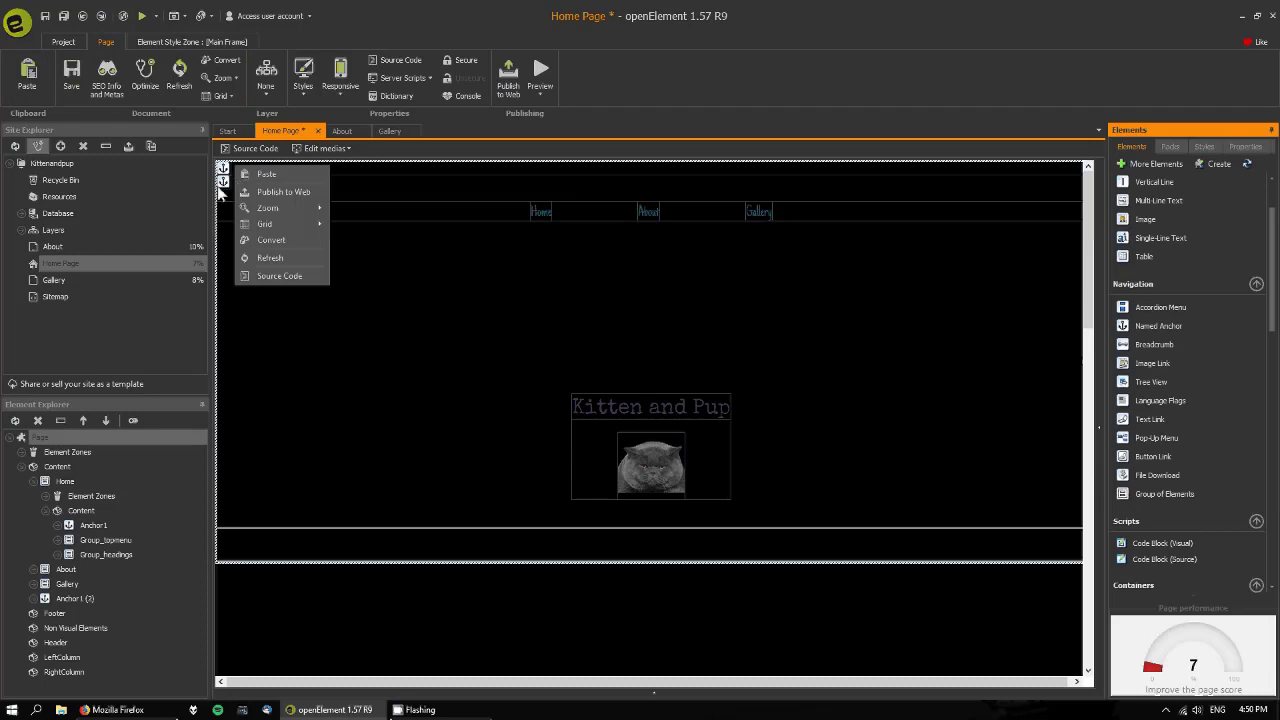
pyautogui.click(223, 180)
pyautogui.rightClick(225, 181)
pyautogui.click(266, 290)
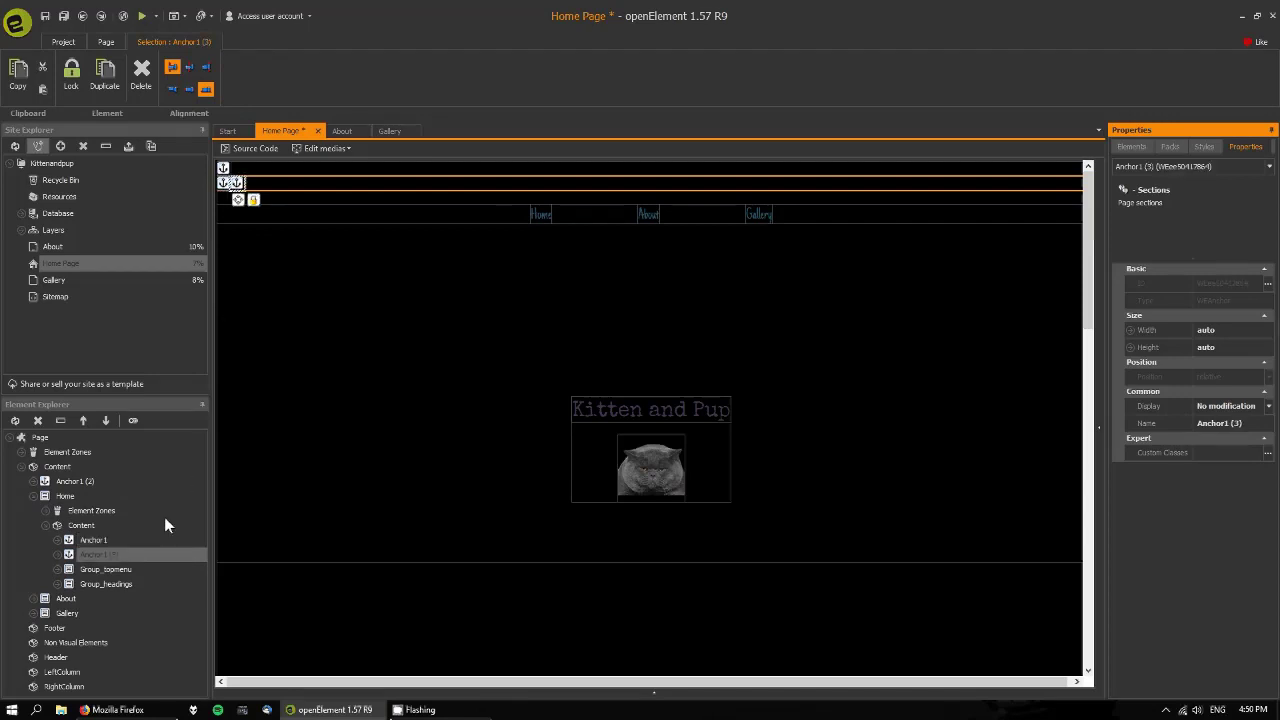
pyautogui.click(84, 541)
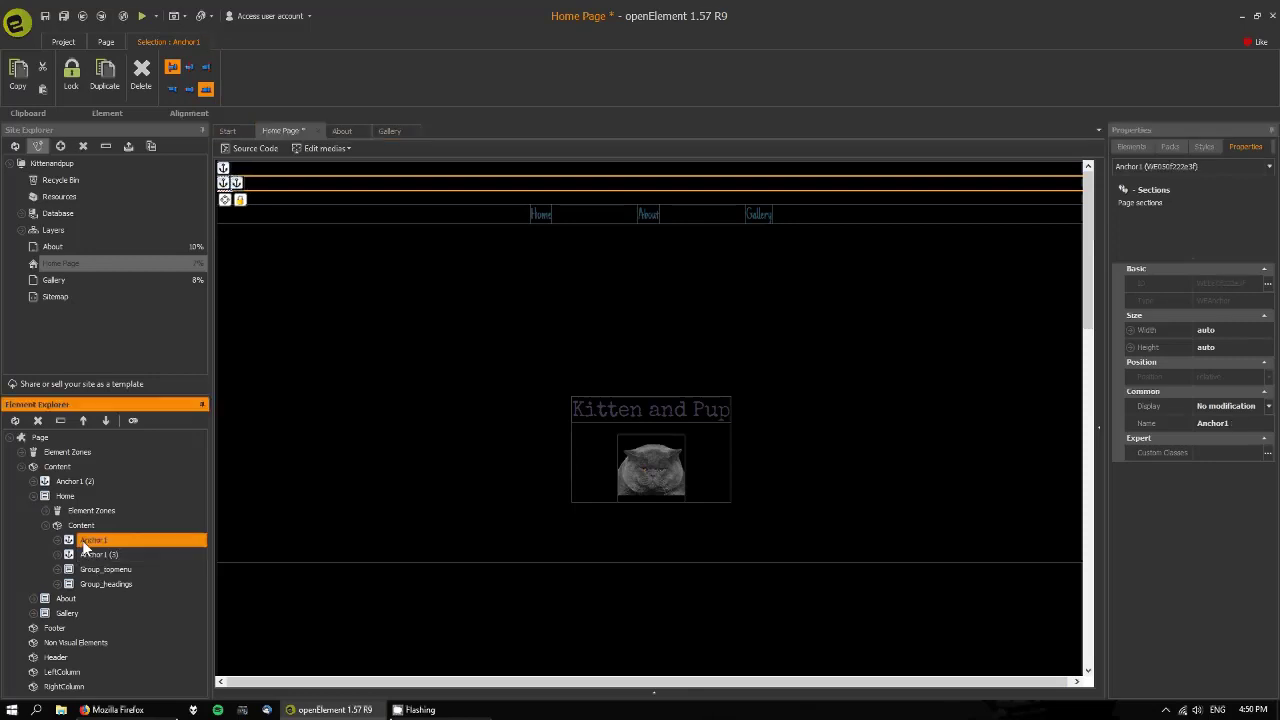
pyautogui.click(60, 483)
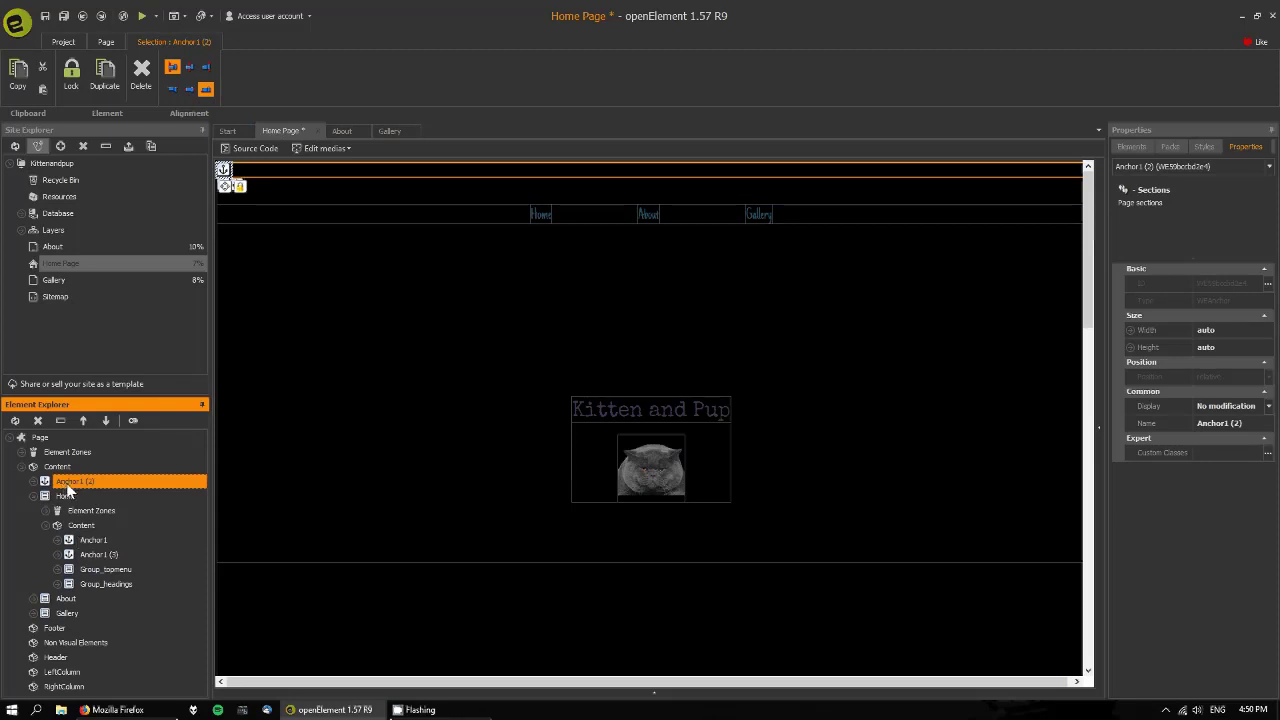
# Step: Move Anchor1 (2) into the About group's content and Anchor1 (3) into the Gallery group's content
pyautogui.moveTo(68, 487); pyautogui.dragTo(79, 636)
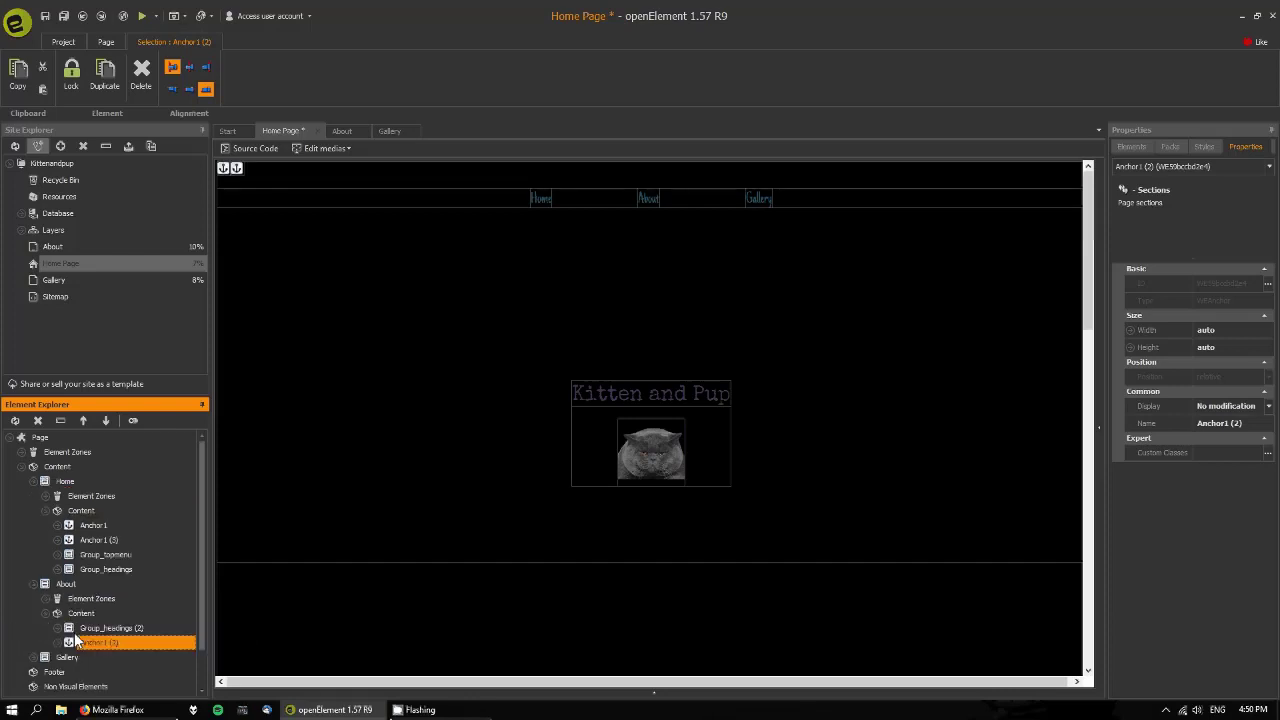
pyautogui.click(34, 585)
pyautogui.click(99, 540)
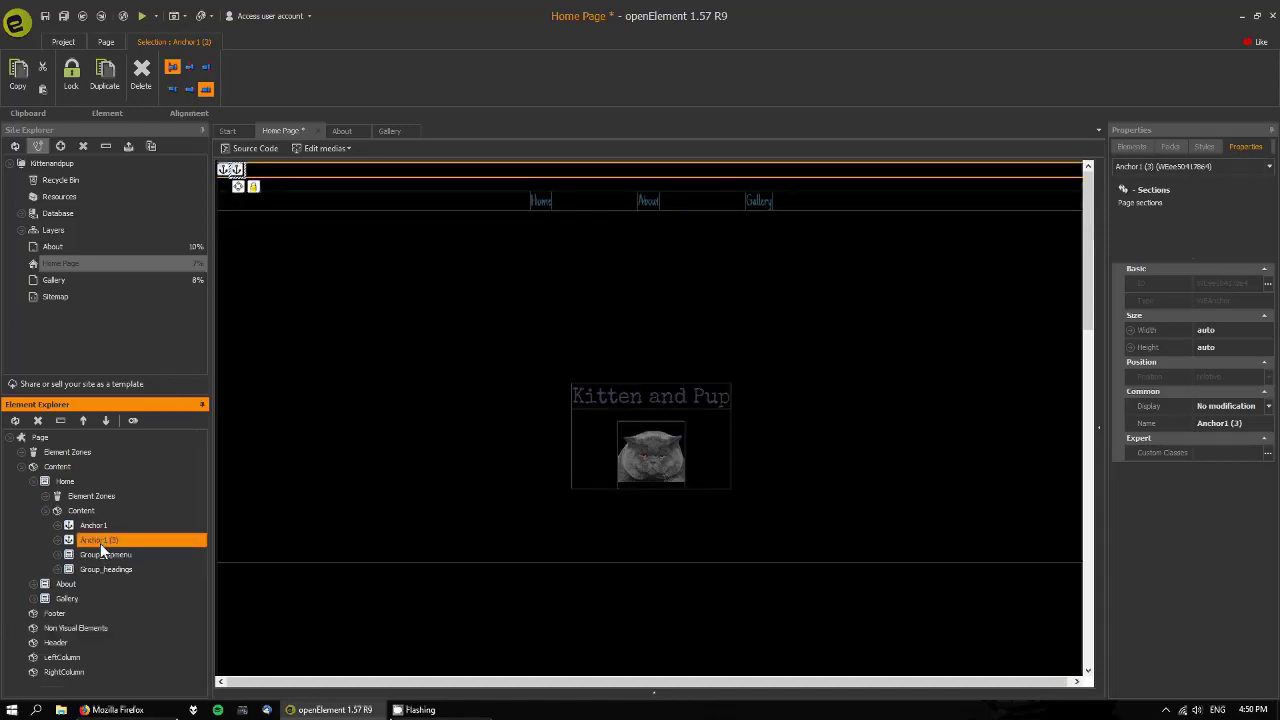
pyautogui.moveTo(100, 543); pyautogui.dragTo(72, 632)
pyautogui.click(45, 613)
pyautogui.click(34, 584)
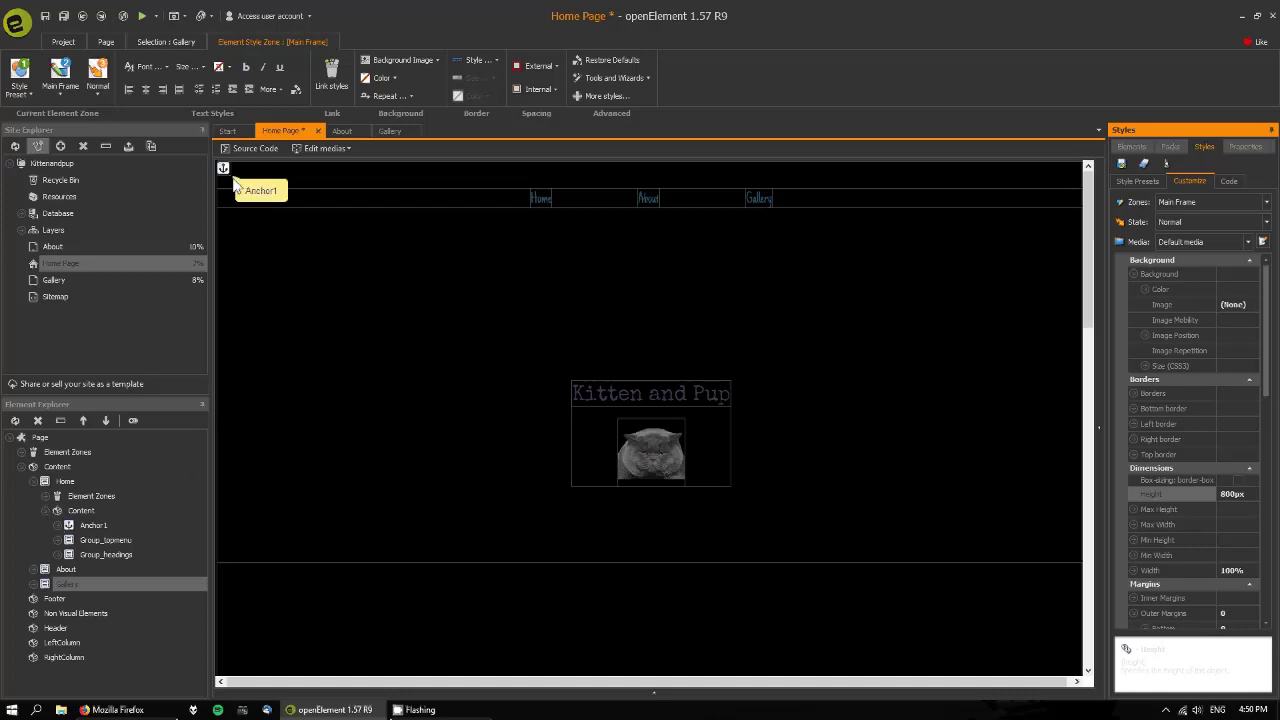
pyautogui.click(46, 511)
pyautogui.click(33, 482)
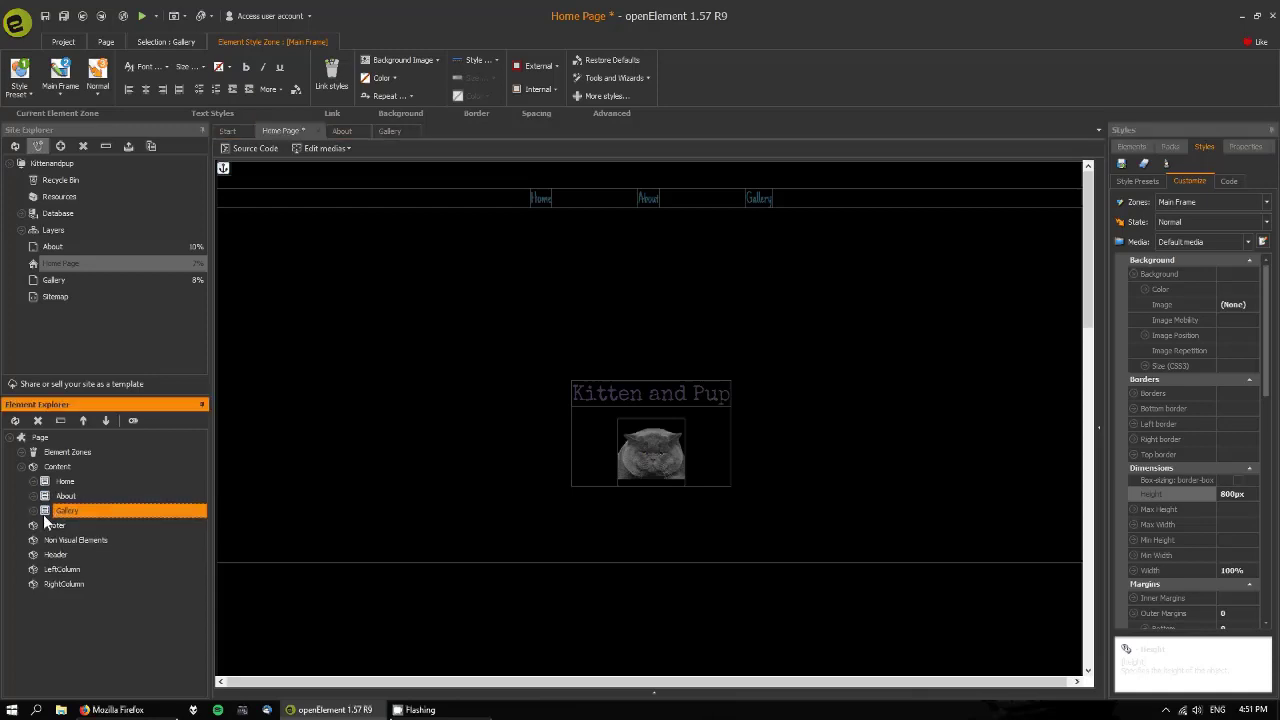
# Step: Place Anchor1 (2) above Group_headings (2) in the About group's content and check its position on the page
pyautogui.click(36, 496)
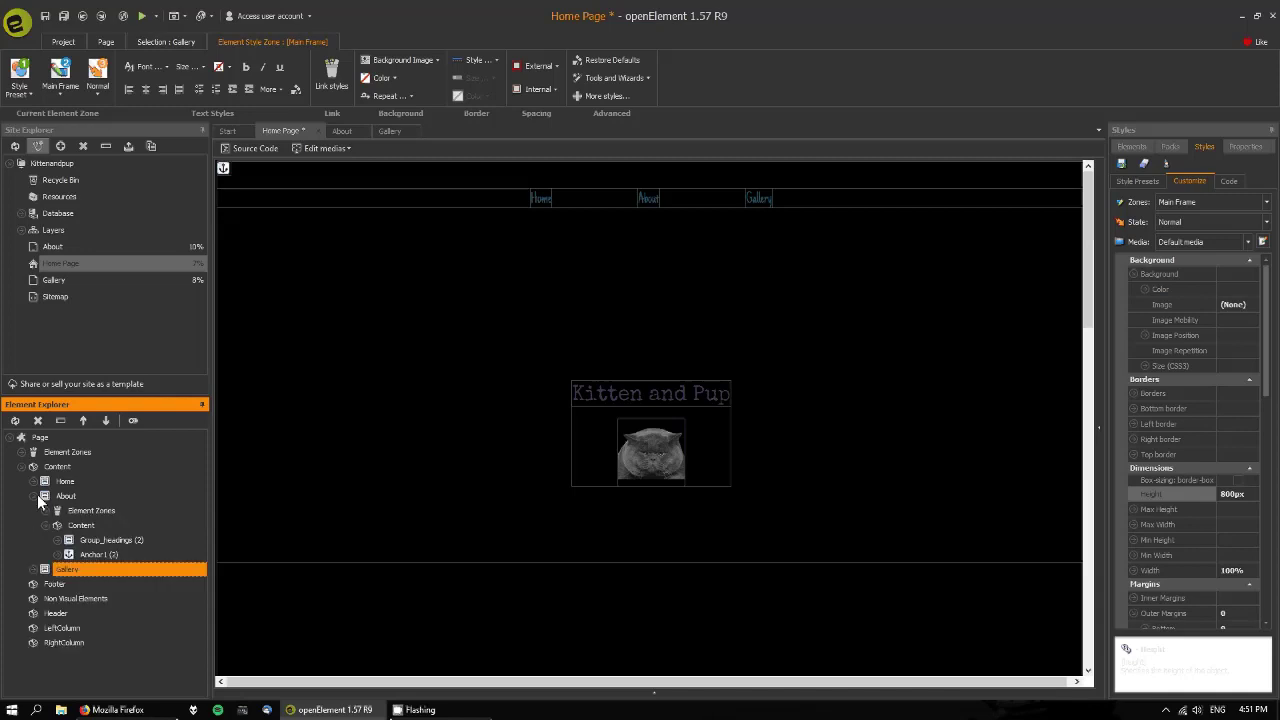
pyautogui.click(66, 497)
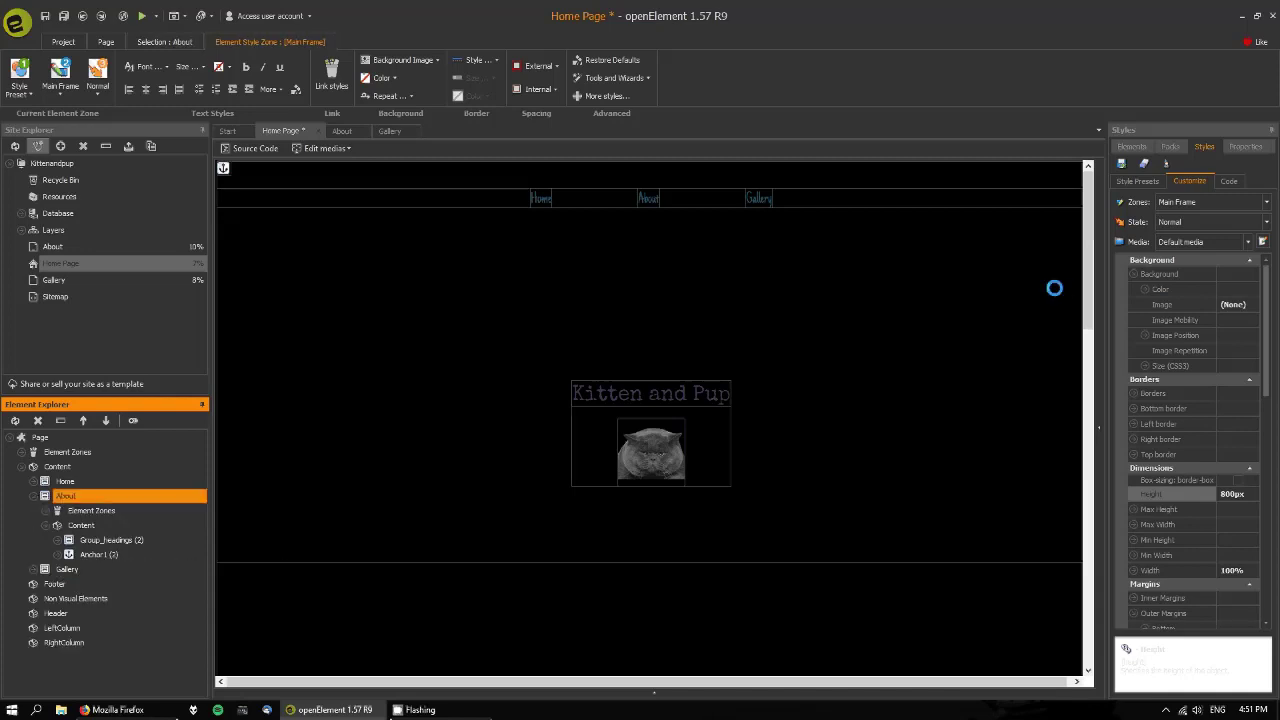
pyautogui.moveTo(1089, 255); pyautogui.dragTo(1085, 416)
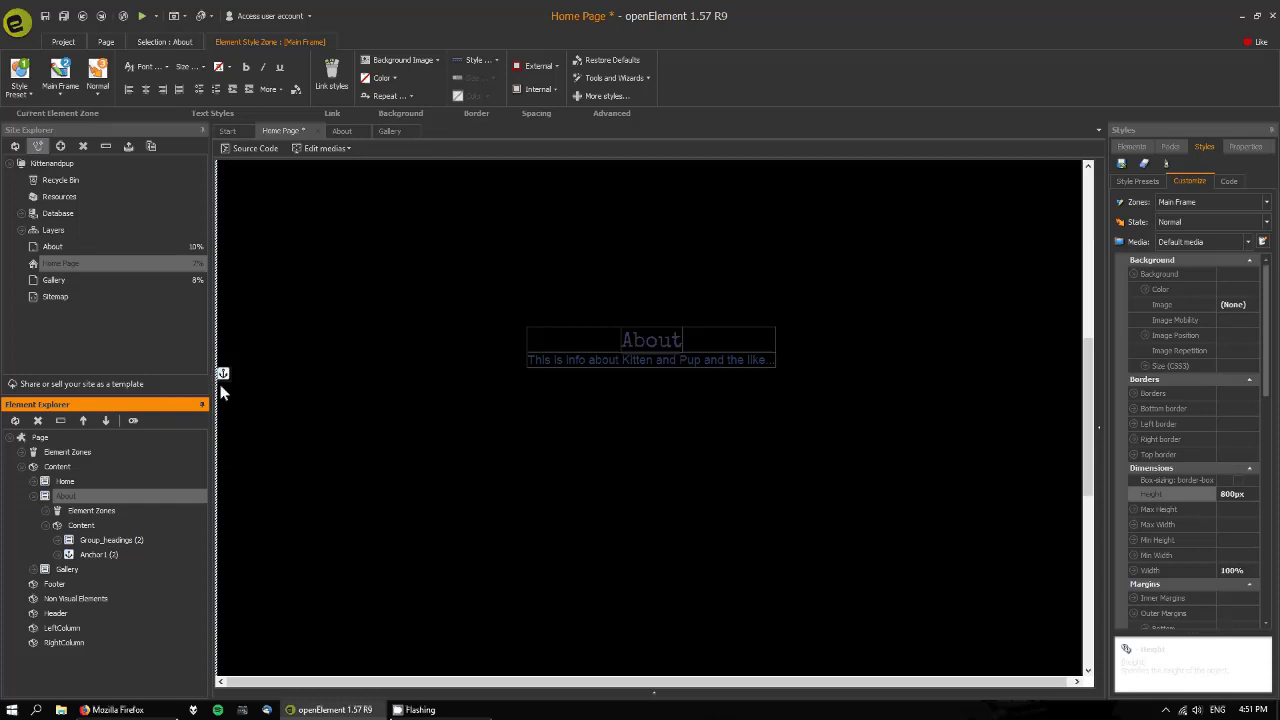
pyautogui.click(96, 556)
pyautogui.moveTo(96, 558); pyautogui.dragTo(98, 541)
pyautogui.click(60, 555)
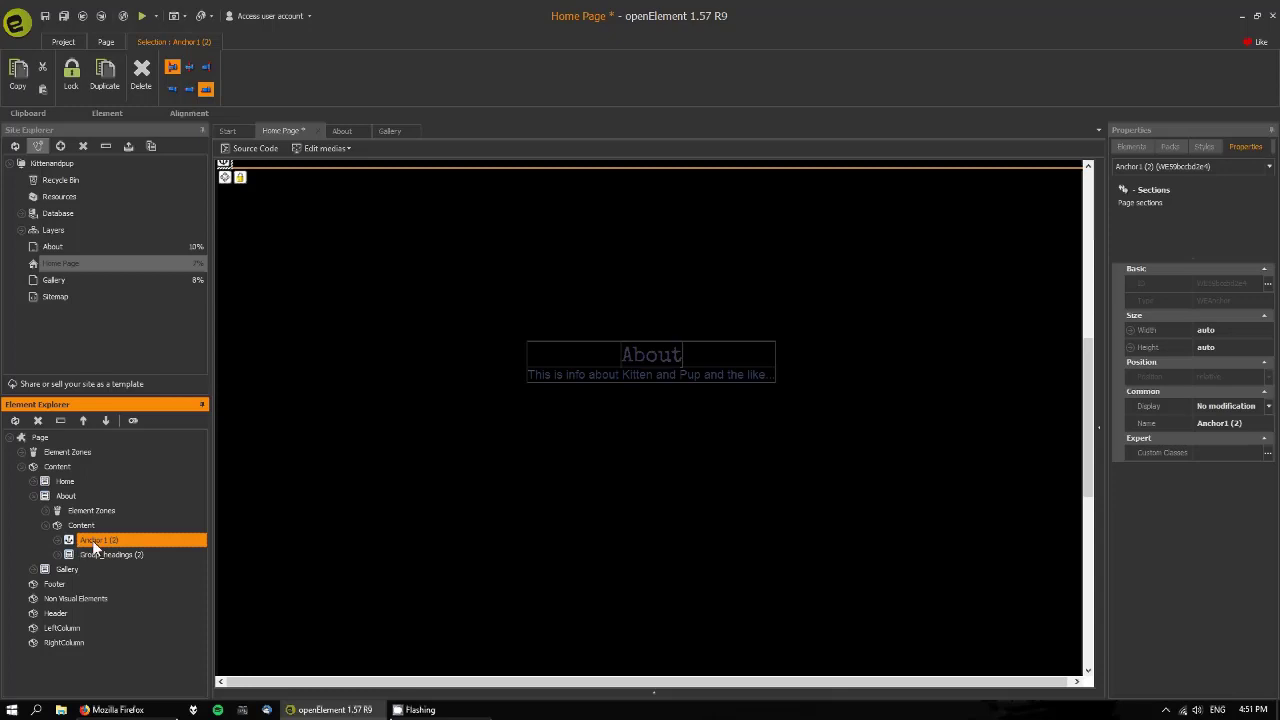
pyautogui.moveTo(95, 548); pyautogui.dragTo(58, 545)
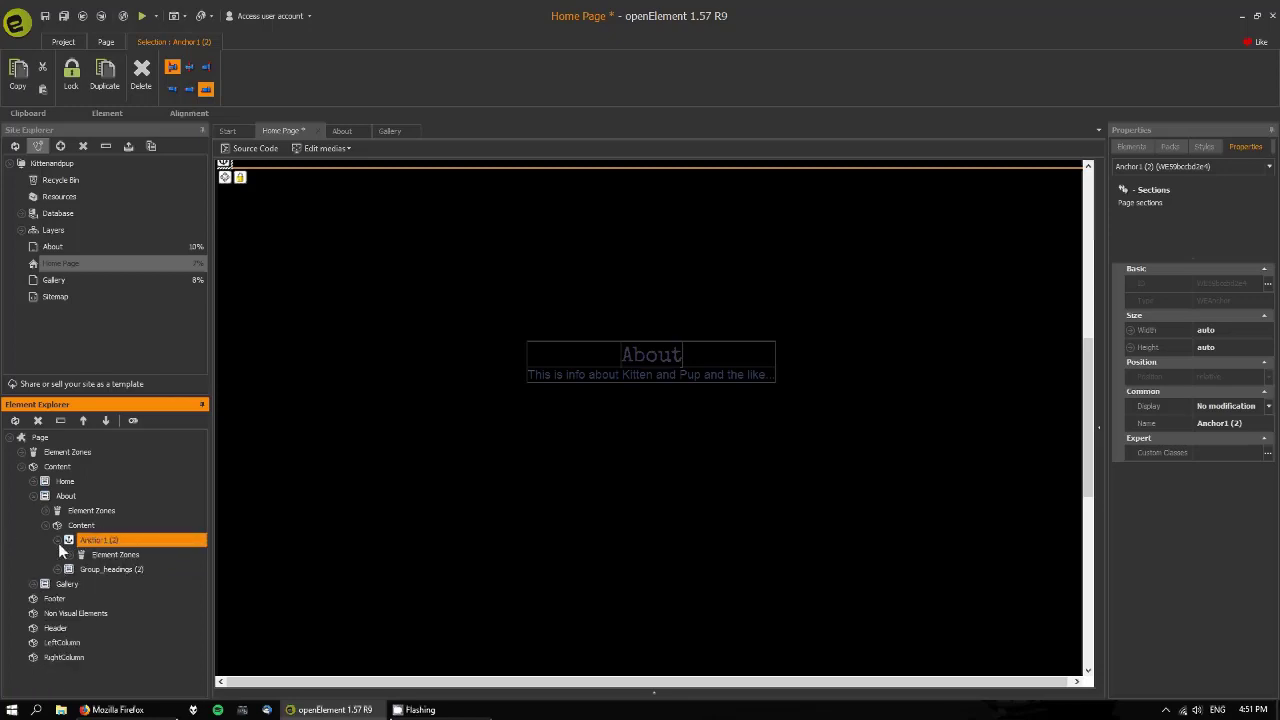
pyautogui.click(57, 541)
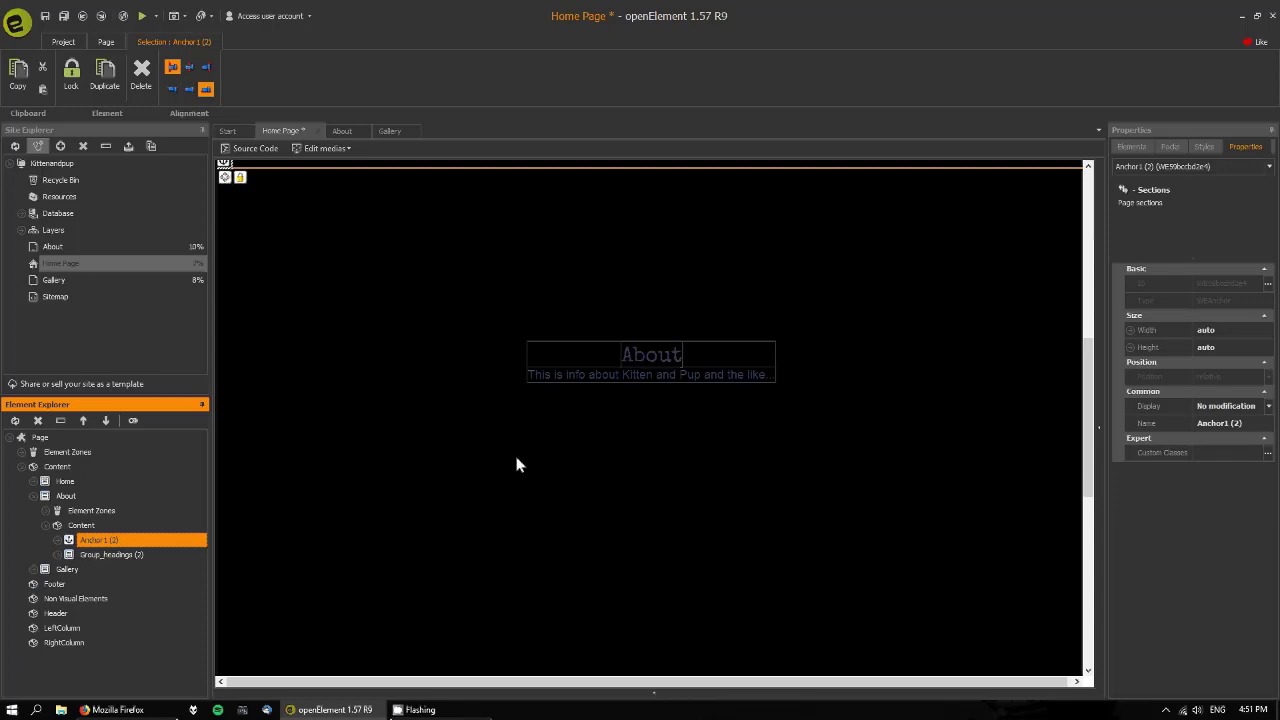
pyautogui.scroll(1, 242, 168)
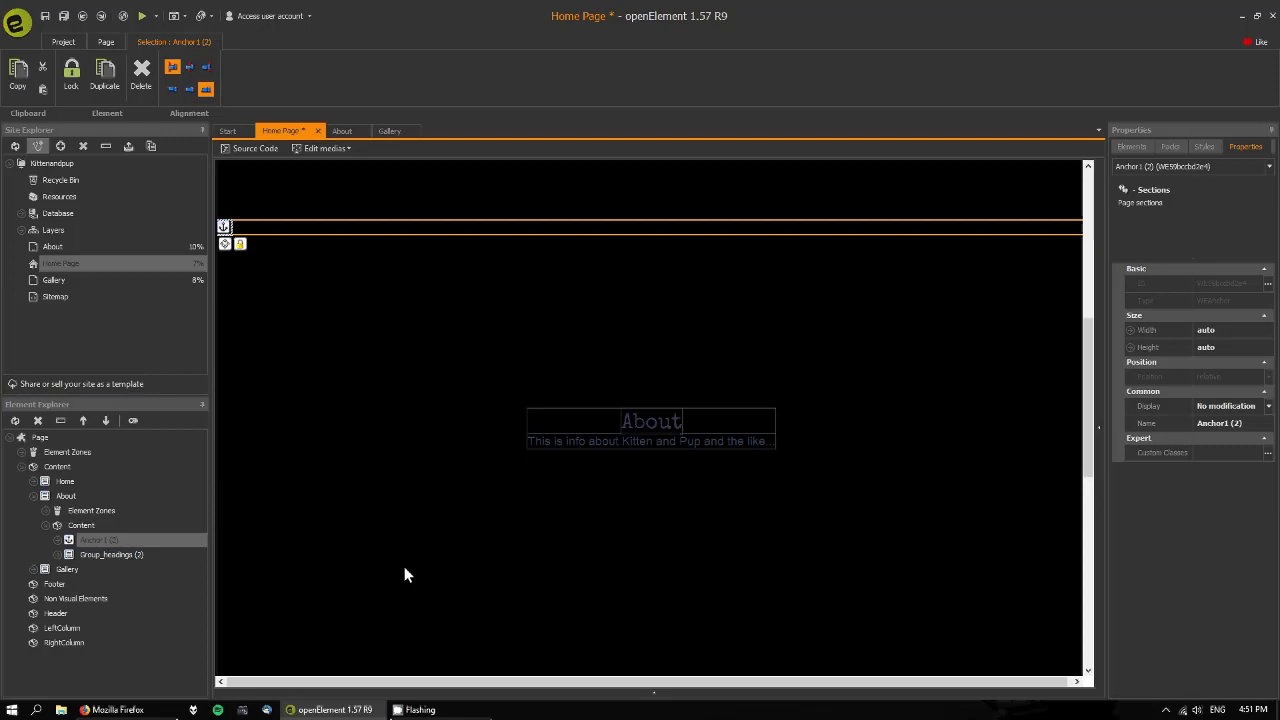
pyautogui.click(92, 541)
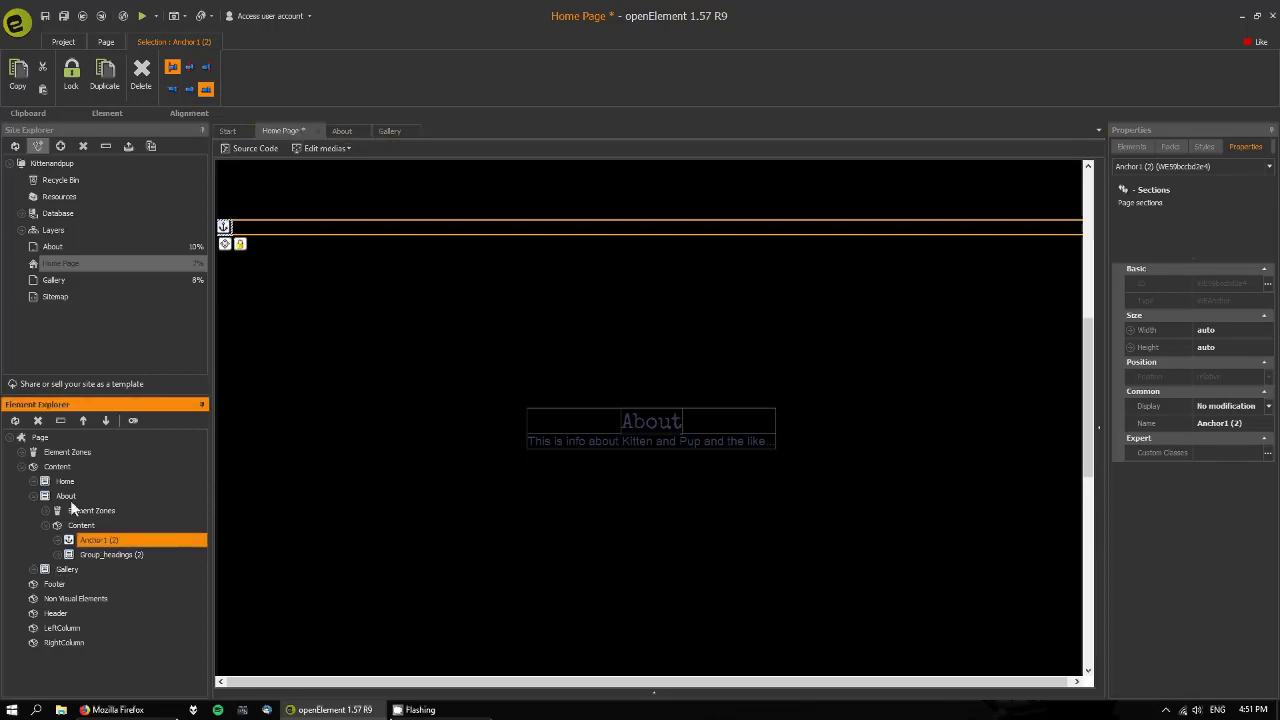
pyautogui.click(46, 525)
pyautogui.click(34, 496)
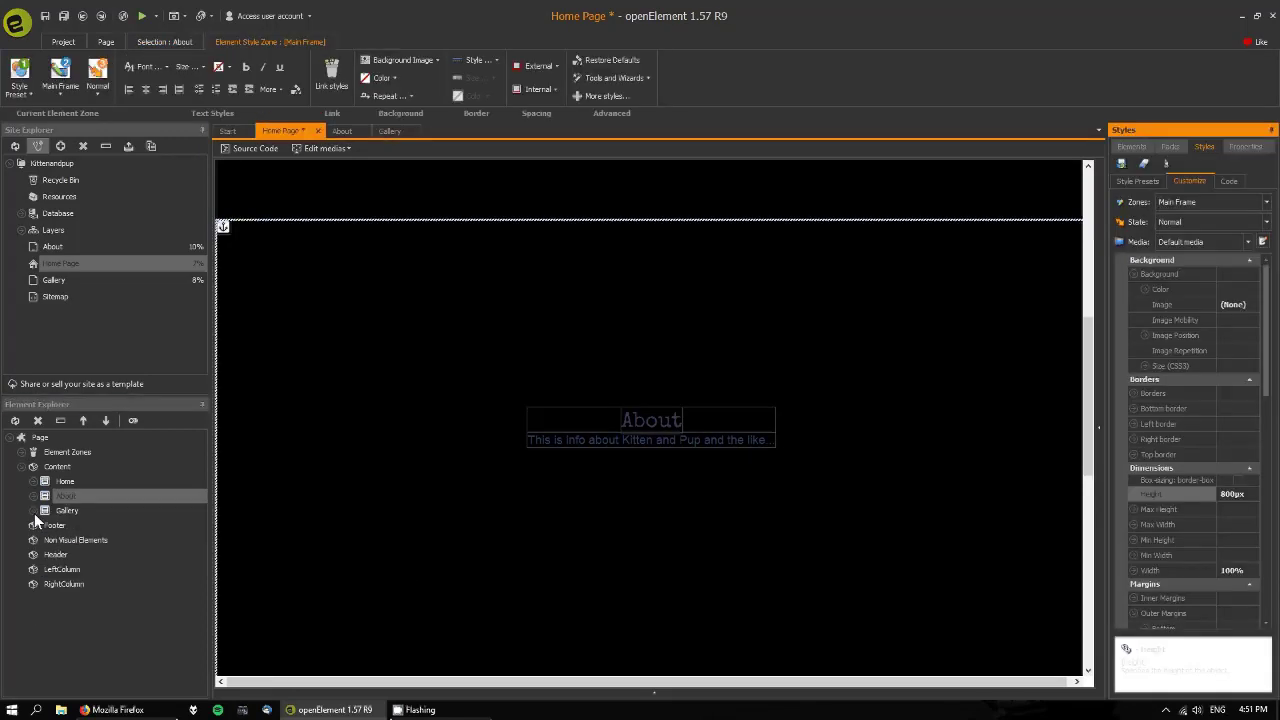
# Step: Place Anchor1 (3) above Group_headings (3) in the Gallery group's content and check its position on the page
pyautogui.click(34, 511)
pyautogui.click(60, 505)
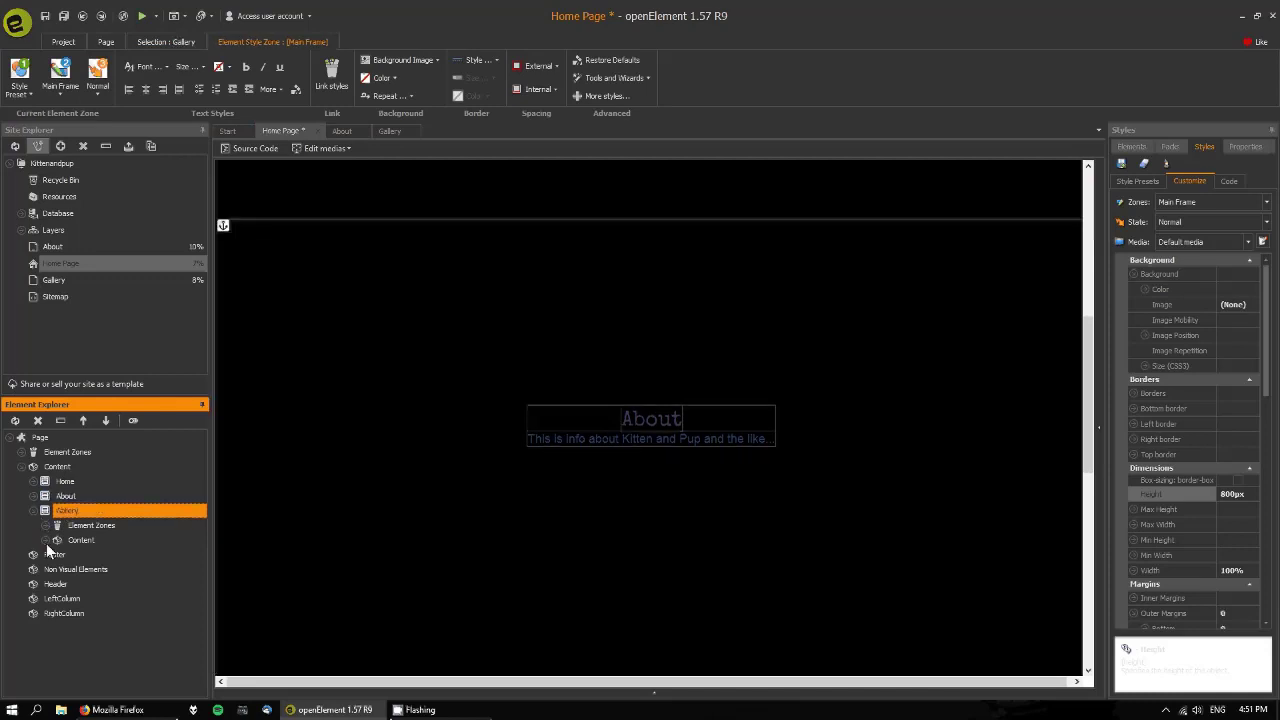
pyautogui.click(46, 541)
pyautogui.click(87, 567)
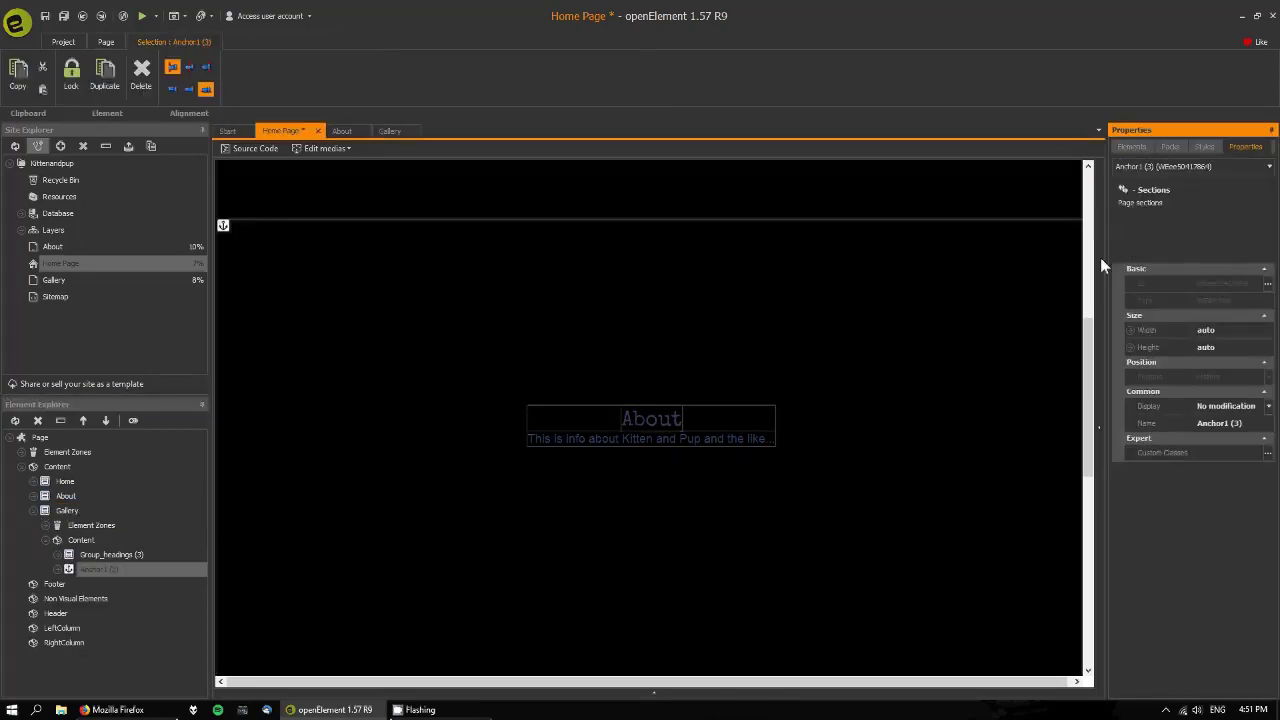
pyautogui.scroll(-3, 1095, 398)
pyautogui.moveTo(1095, 391); pyautogui.dragTo(1132, 524)
pyautogui.moveTo(86, 569); pyautogui.dragTo(68, 568)
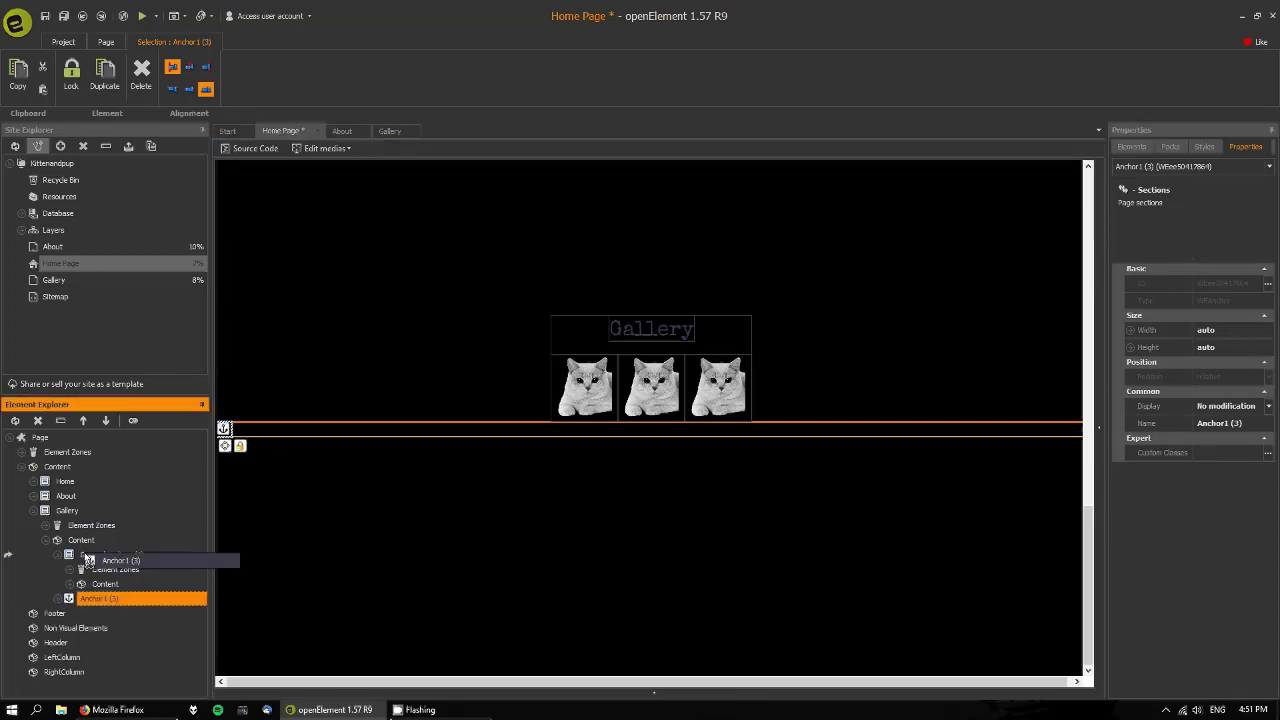
pyautogui.click(58, 569)
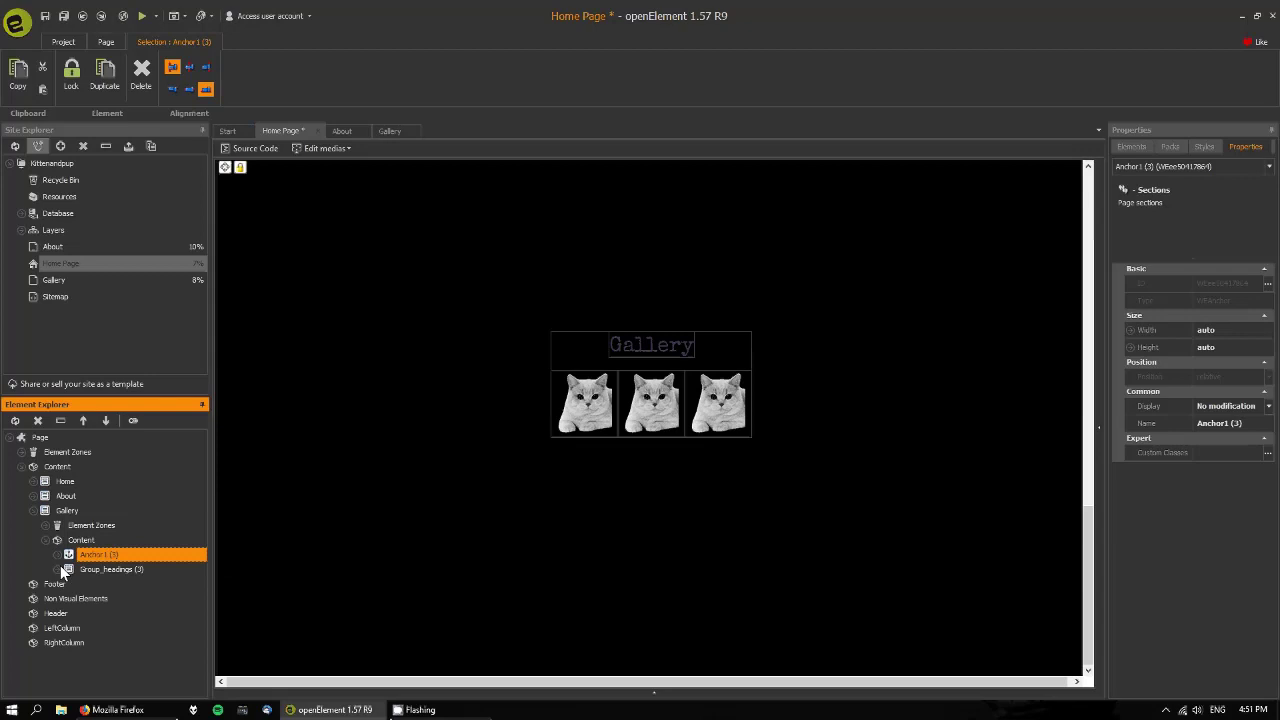
pyautogui.click(322, 362)
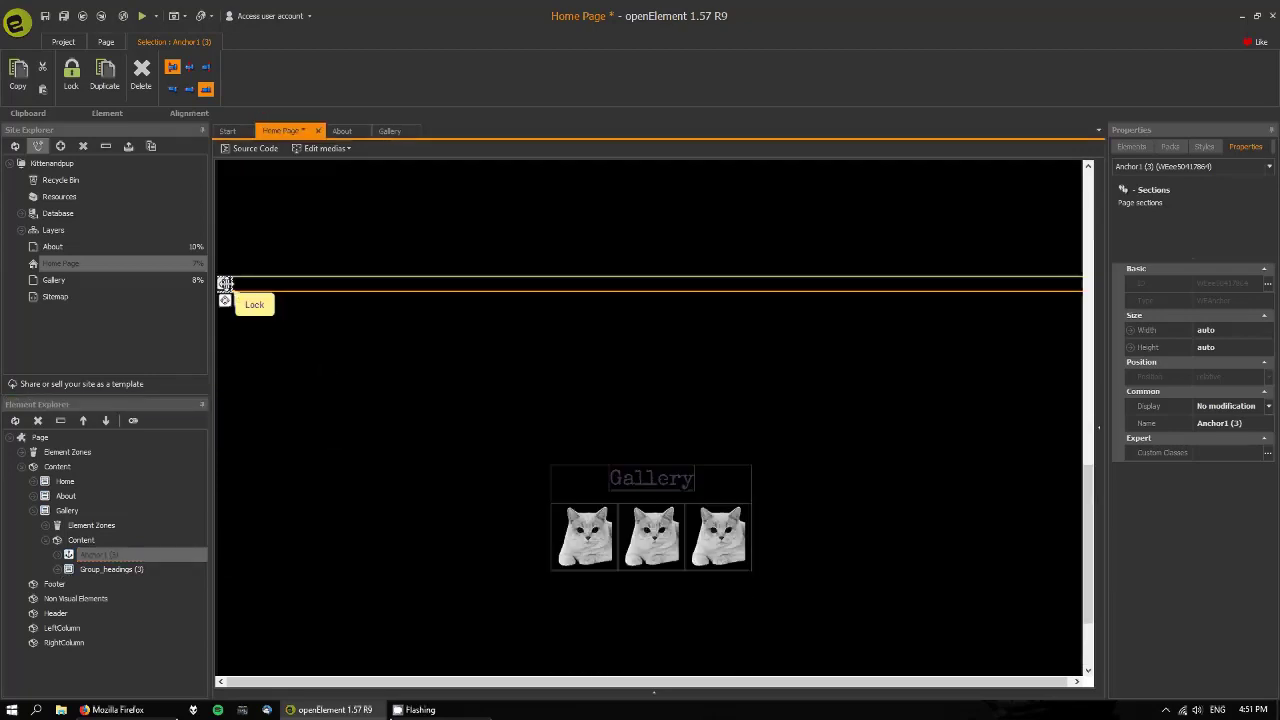
# Step: Try repositioning the Gallery anchor directly on the page canvas and return it above Group_headings (3) in the element tree
pyautogui.moveTo(225, 283)
pyautogui.mouseDown()
pyautogui.moveTo(406, 579)
pyautogui.moveTo(656, 600)
pyautogui.moveTo(678, 570)
pyautogui.moveTo(695, 441)
pyautogui.moveTo(471, 291)
pyautogui.moveTo(478, 317)
pyautogui.mouseUp()
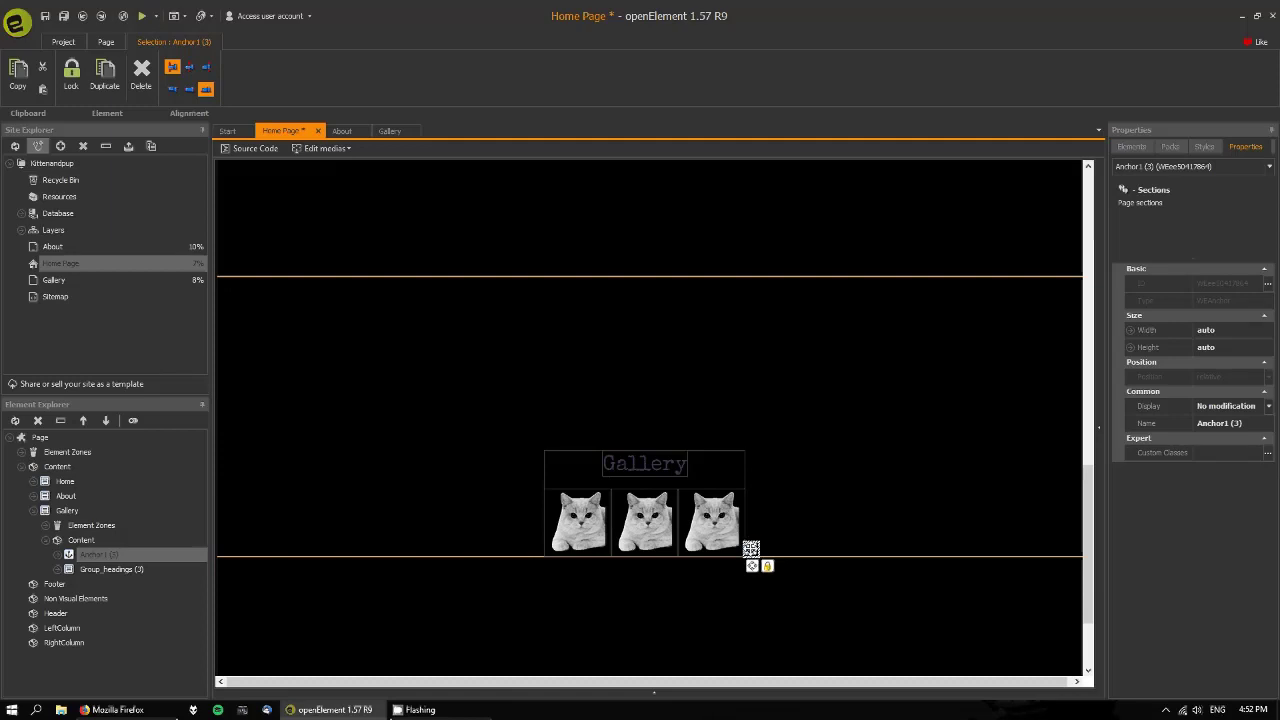
pyautogui.moveTo(751, 549); pyautogui.dragTo(614, 451)
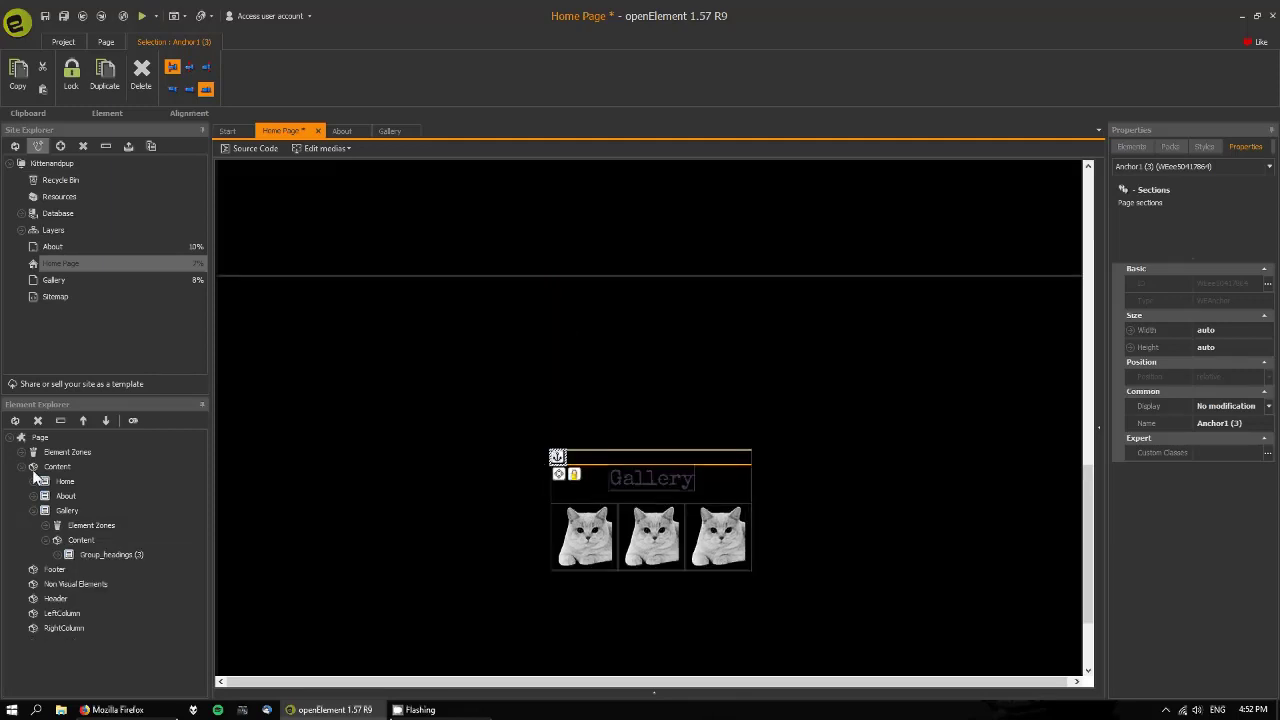
pyautogui.click(56, 554)
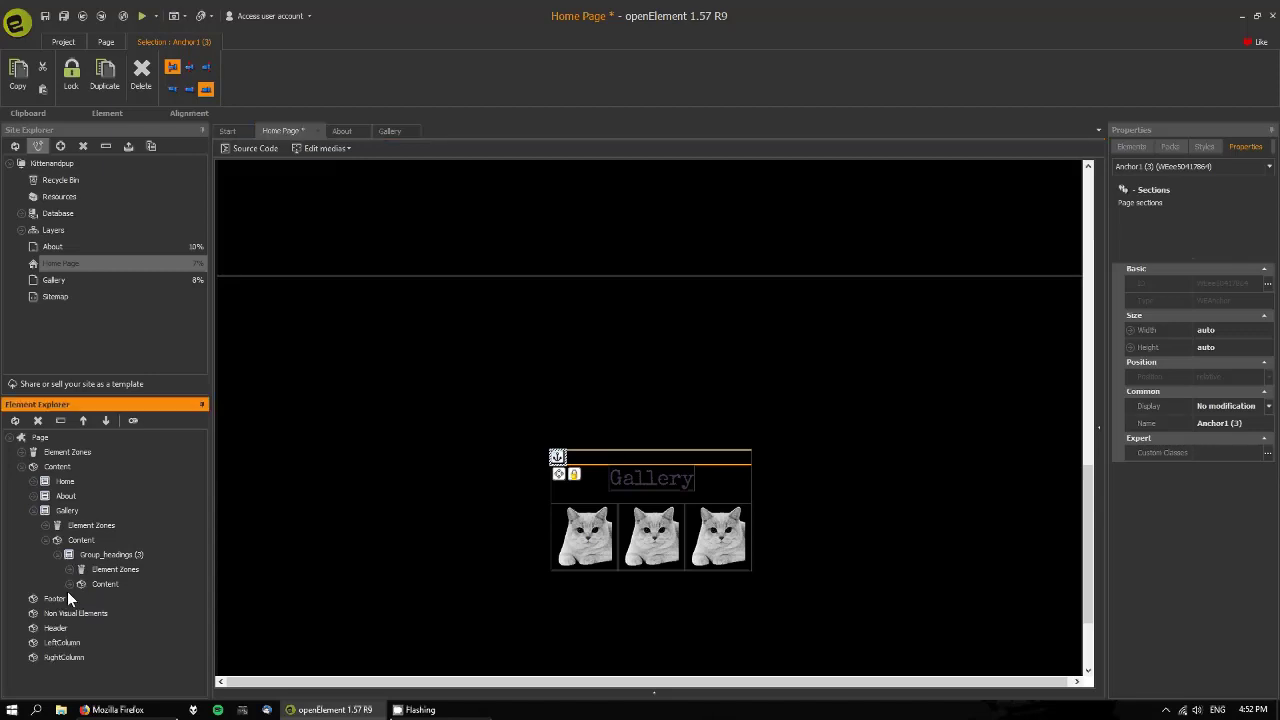
pyautogui.click(69, 585)
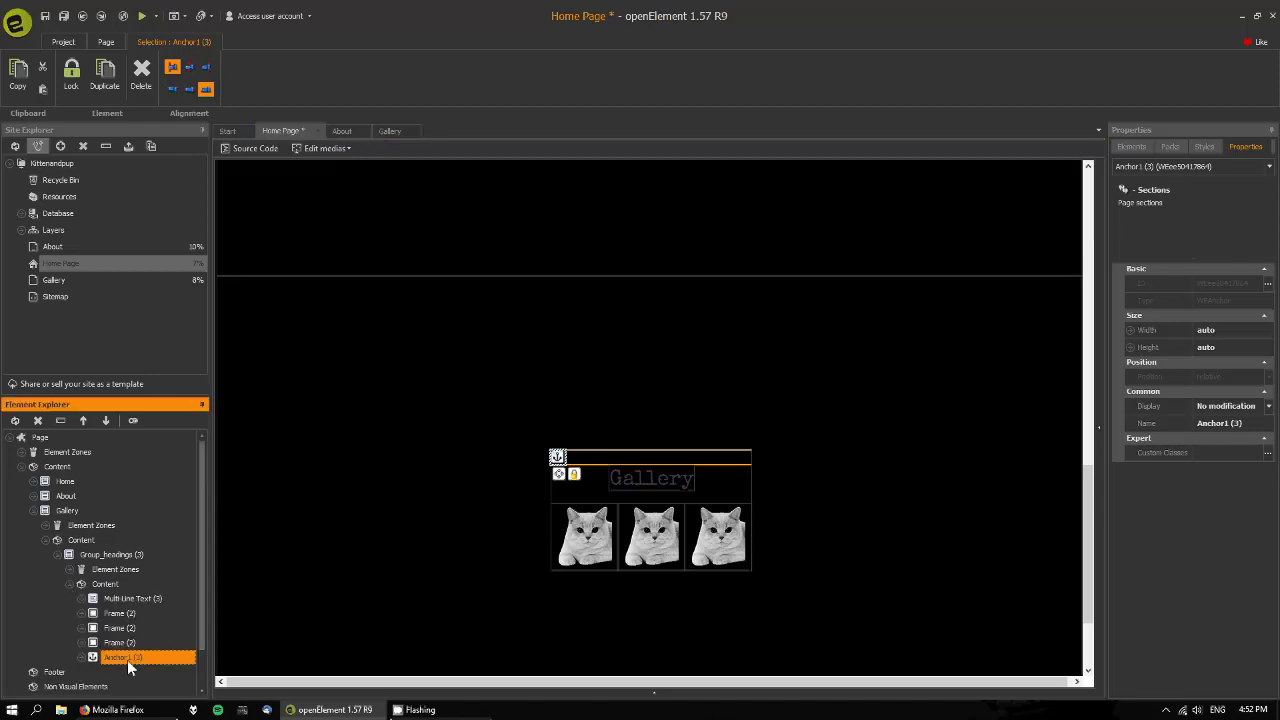
pyautogui.moveTo(127, 660); pyautogui.dragTo(84, 556)
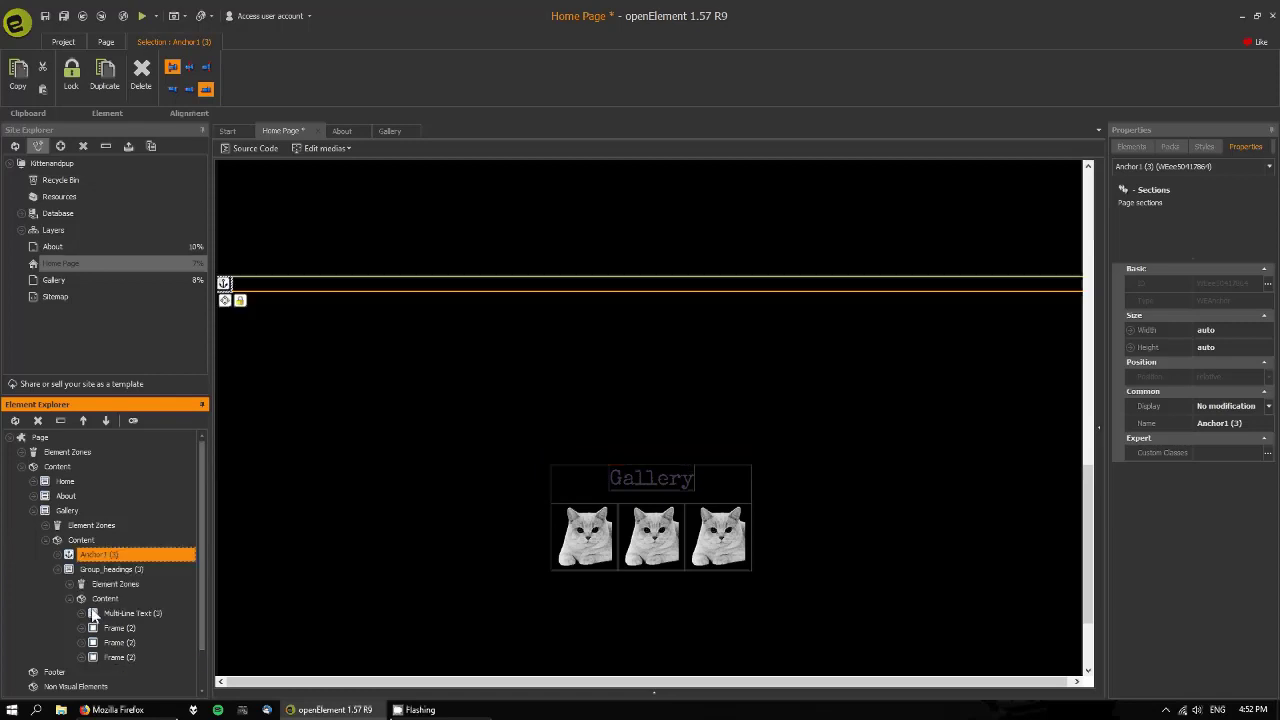
pyautogui.click(45, 544)
pyautogui.click(32, 510)
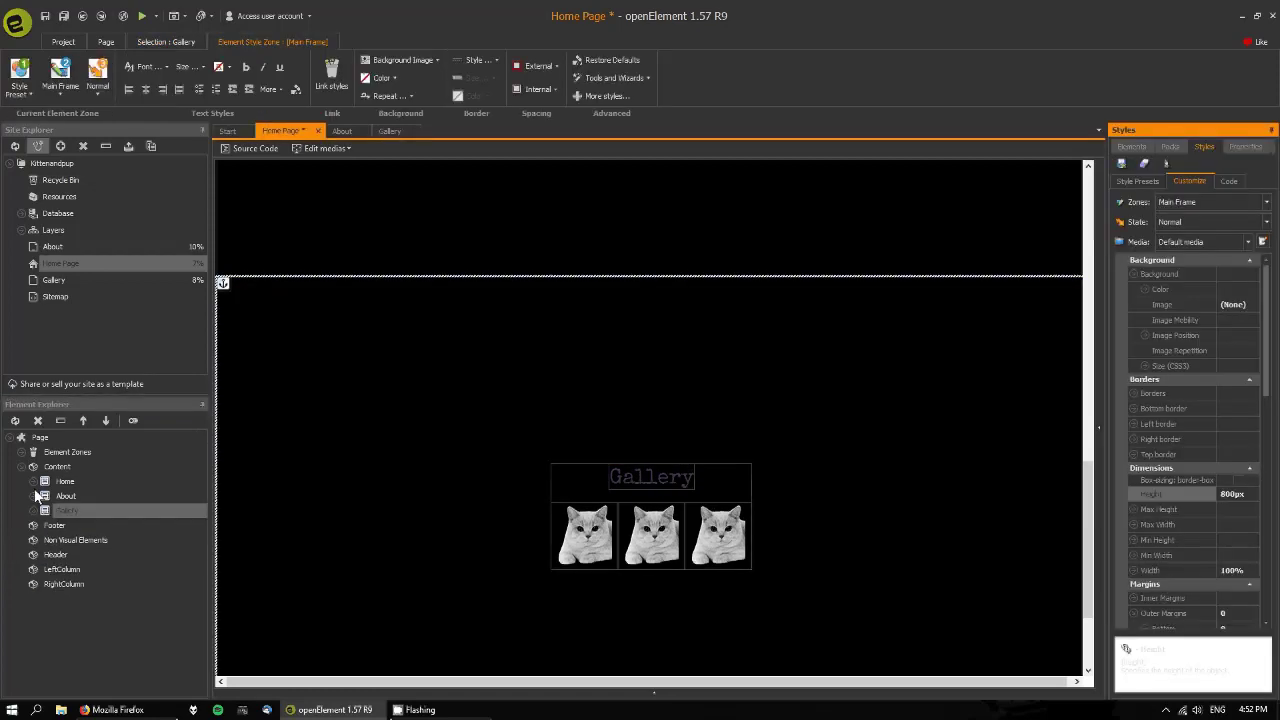
# Step: Rename the anchor in the Home group as Anchor_home
pyautogui.click(33, 496)
pyautogui.click(33, 496)
pyautogui.click(33, 481)
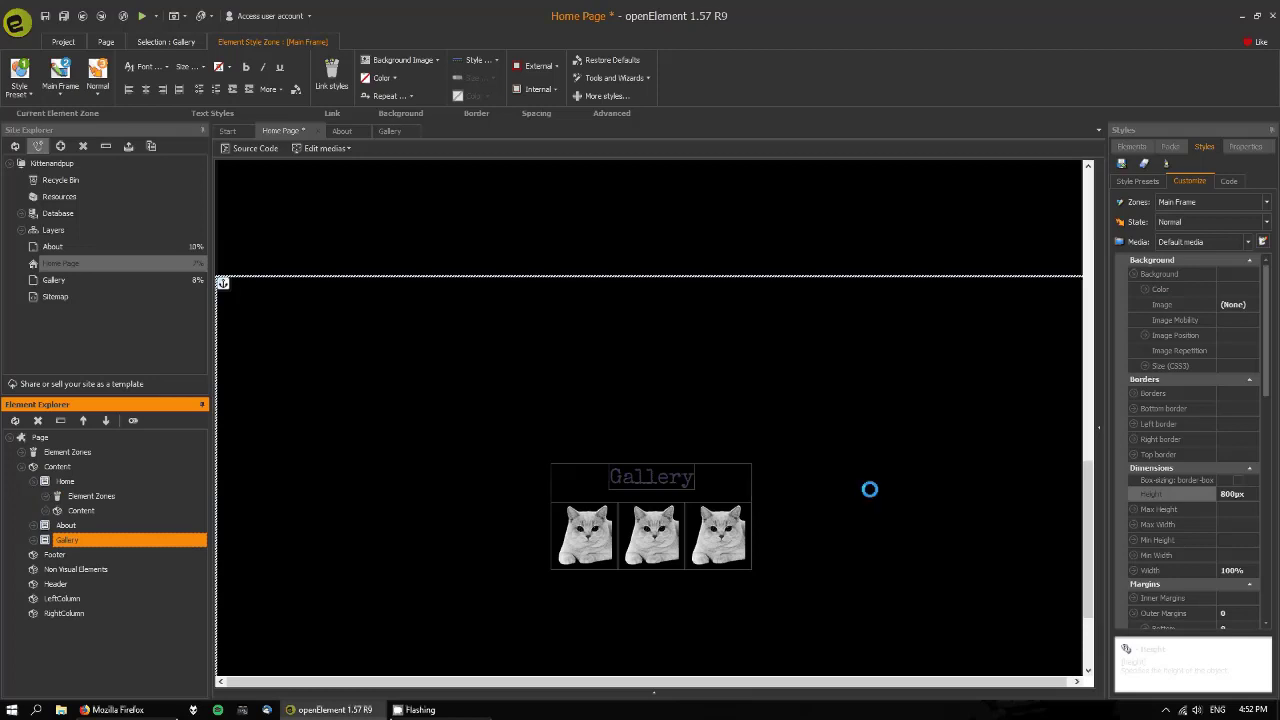
pyautogui.moveTo(1090, 477); pyautogui.dragTo(1087, 238)
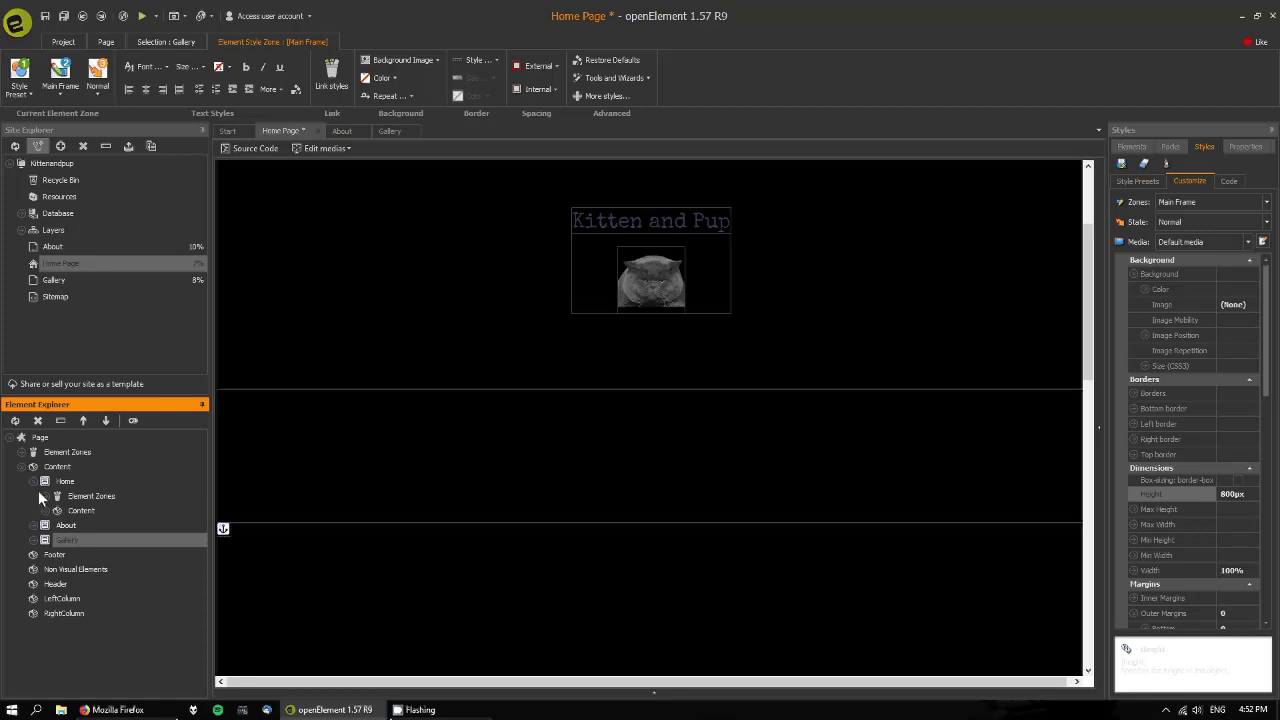
pyautogui.click(46, 511)
pyautogui.click(92, 525)
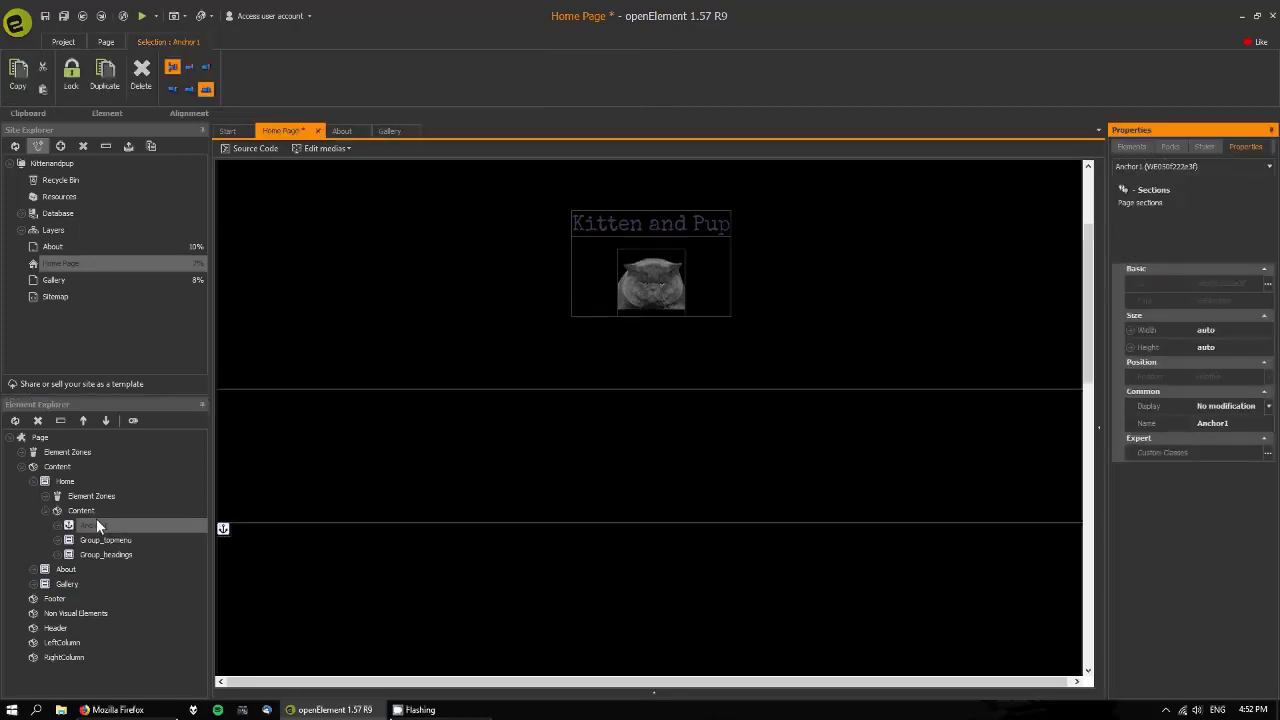
pyautogui.scroll(3, 490, 500)
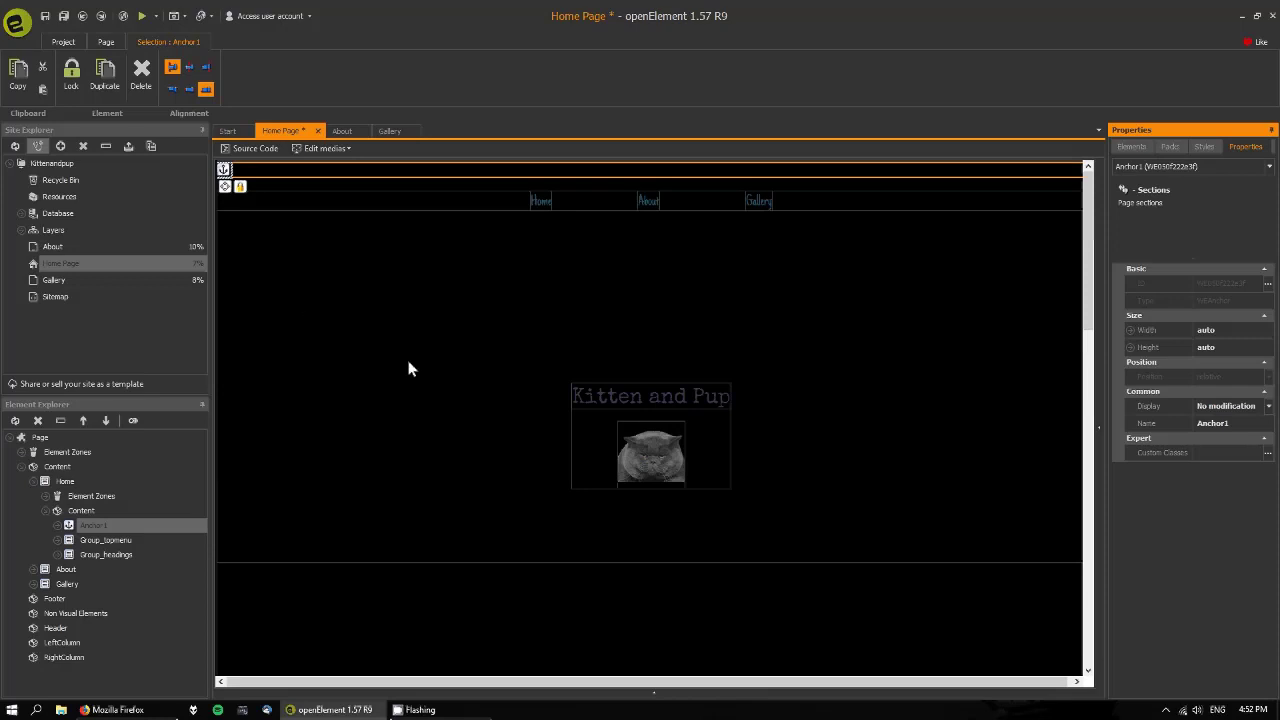
pyautogui.click(61, 421)
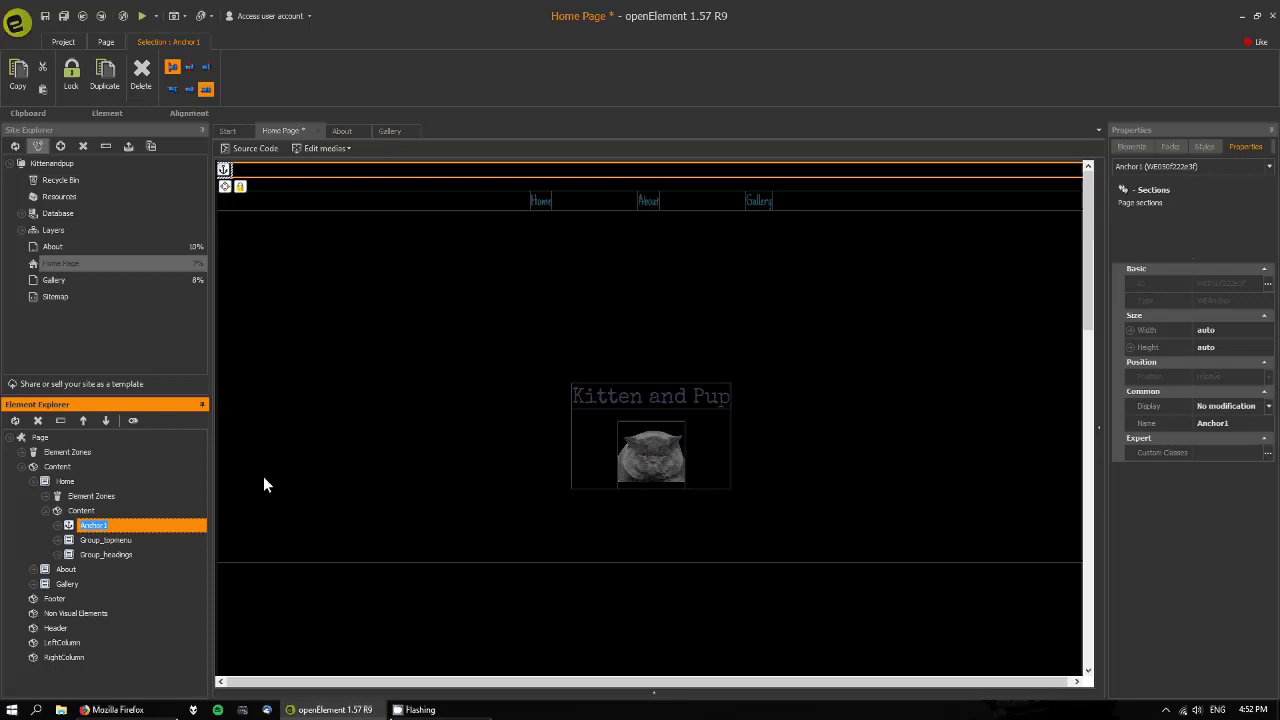
pyautogui.write('Anchor_home')
pyautogui.click(46, 510)
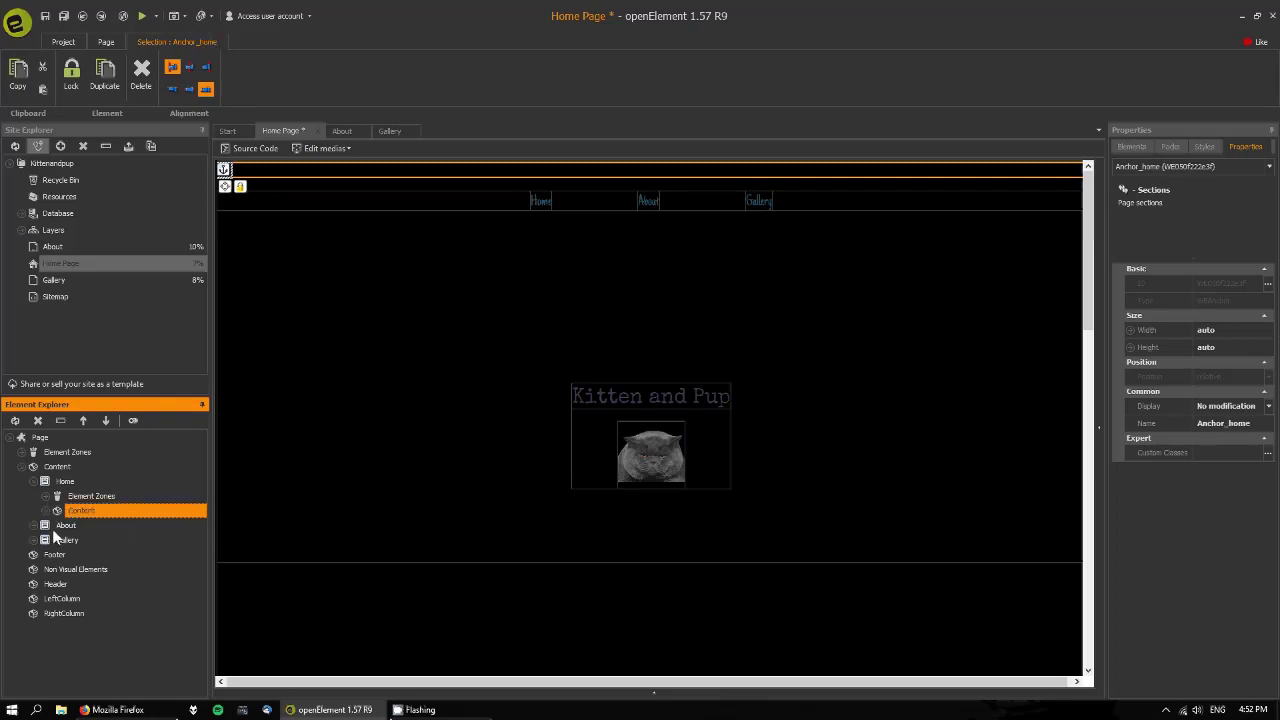
# Step: Rename the anchor in the About group as Anchor_about
pyautogui.click(36, 526)
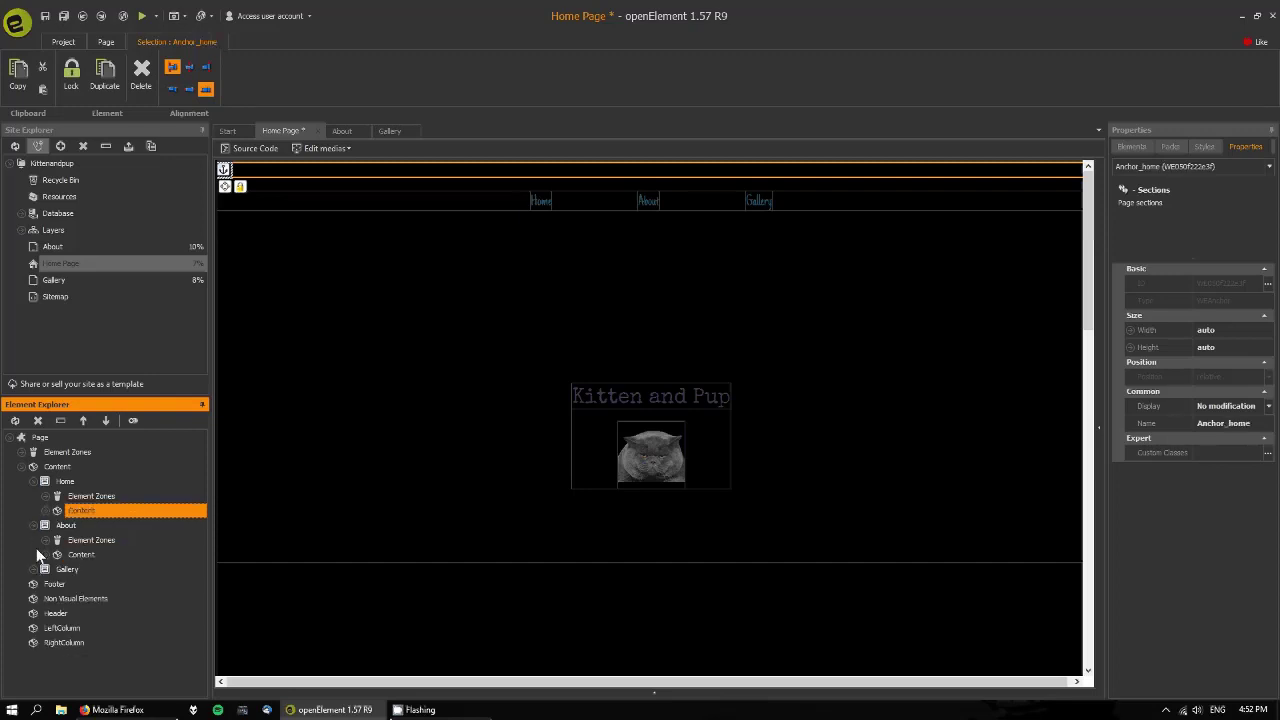
pyautogui.click(45, 554)
pyautogui.click(88, 569)
pyautogui.click(65, 422)
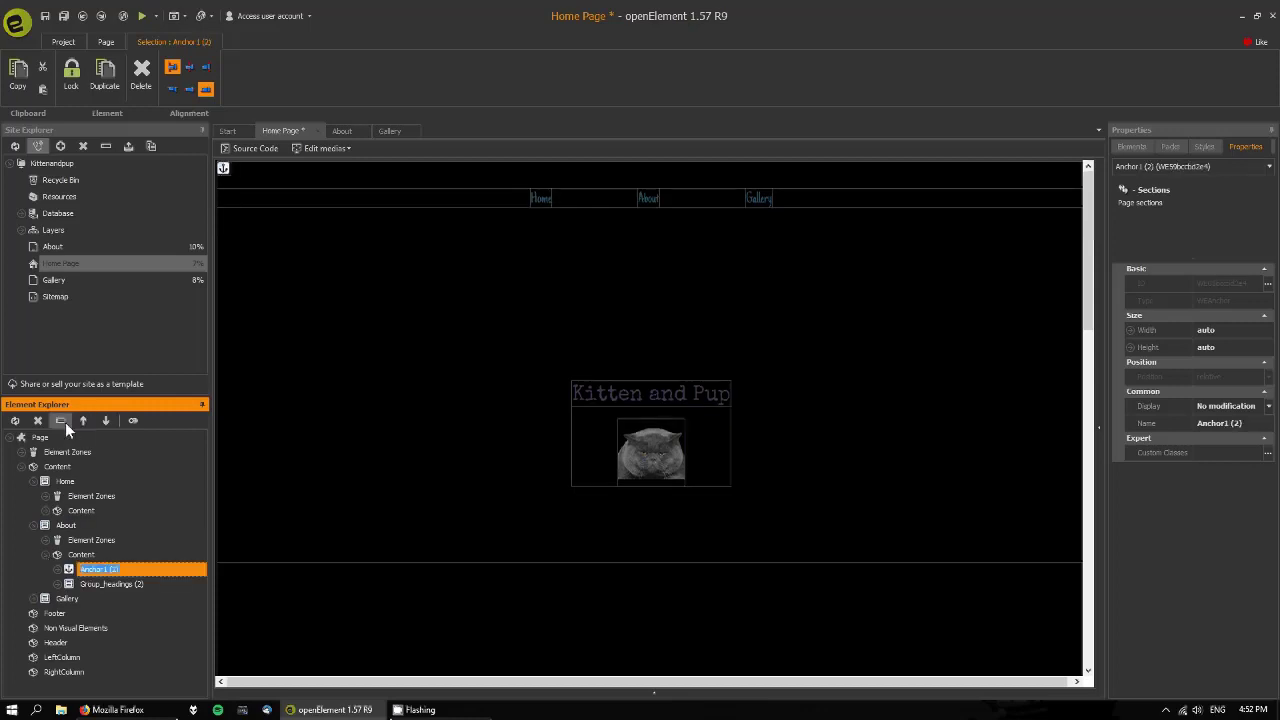
pyautogui.write('Anchor_about')
pyautogui.click(44, 555)
pyautogui.click(45, 511)
pyautogui.click(45, 511)
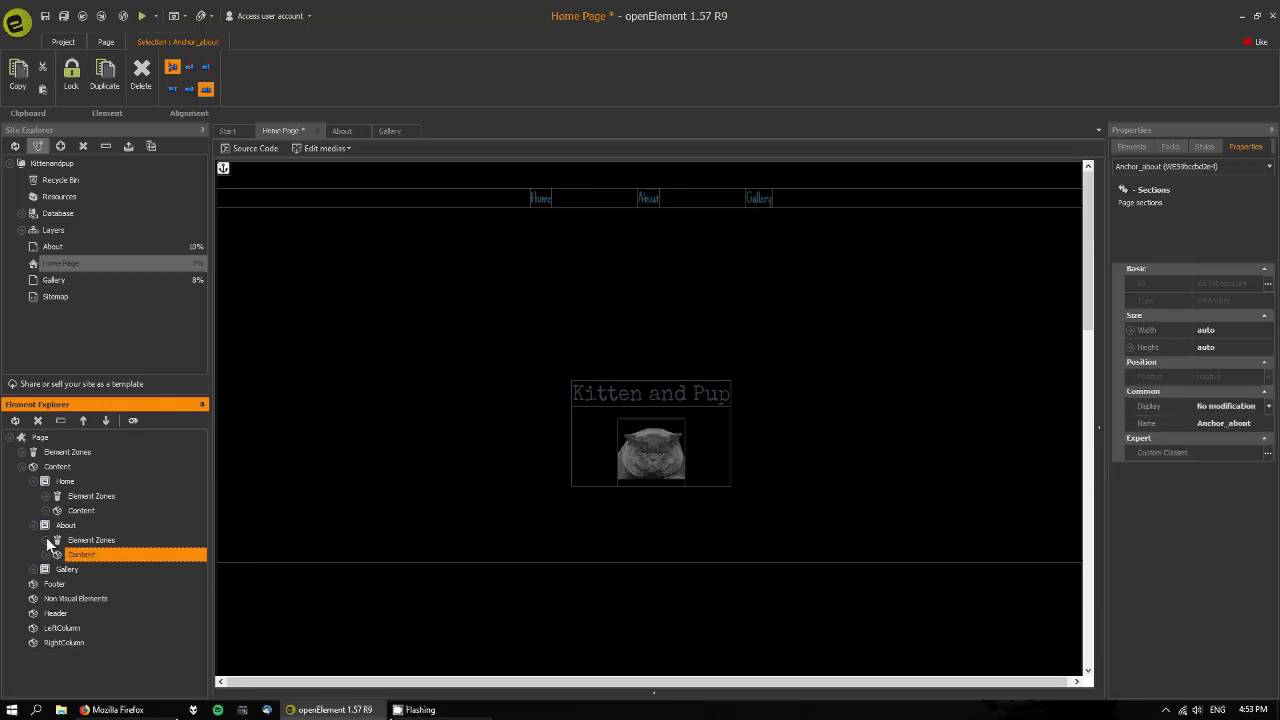
pyautogui.click(42, 528)
pyautogui.click(34, 526)
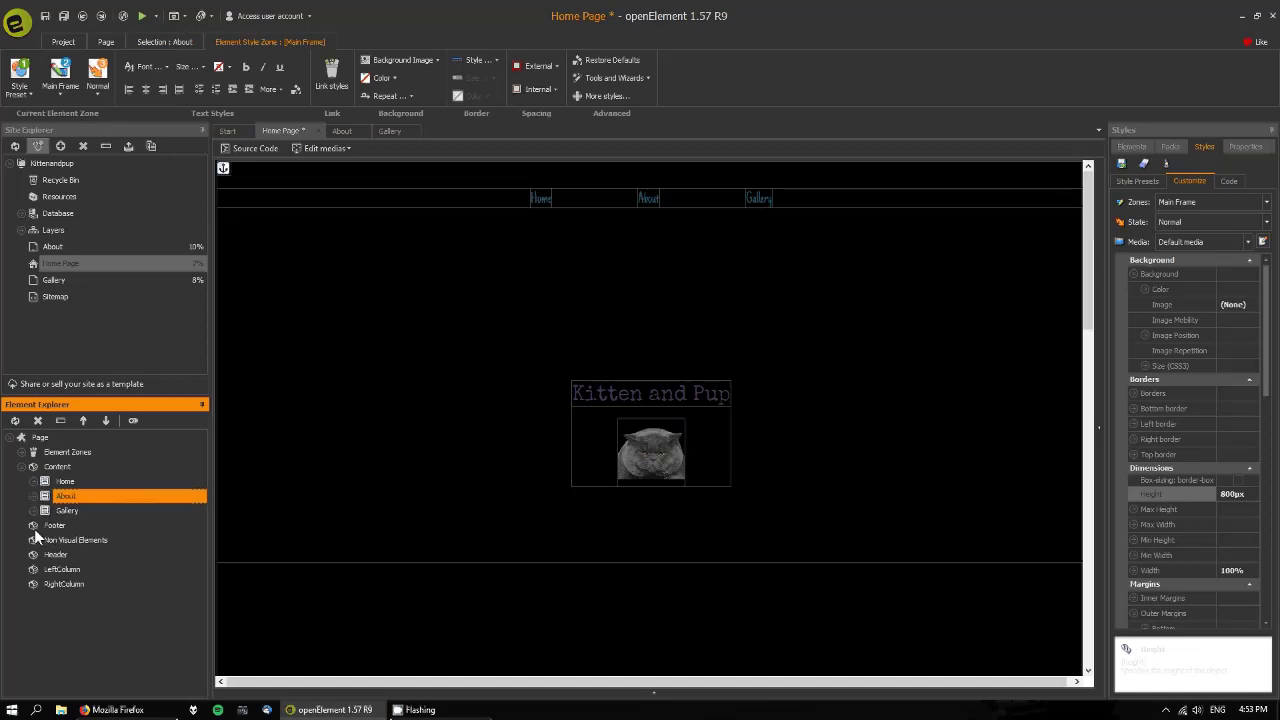
# Step: Rename the anchor in the Gallery group as Anchor_gallery
pyautogui.click(34, 511)
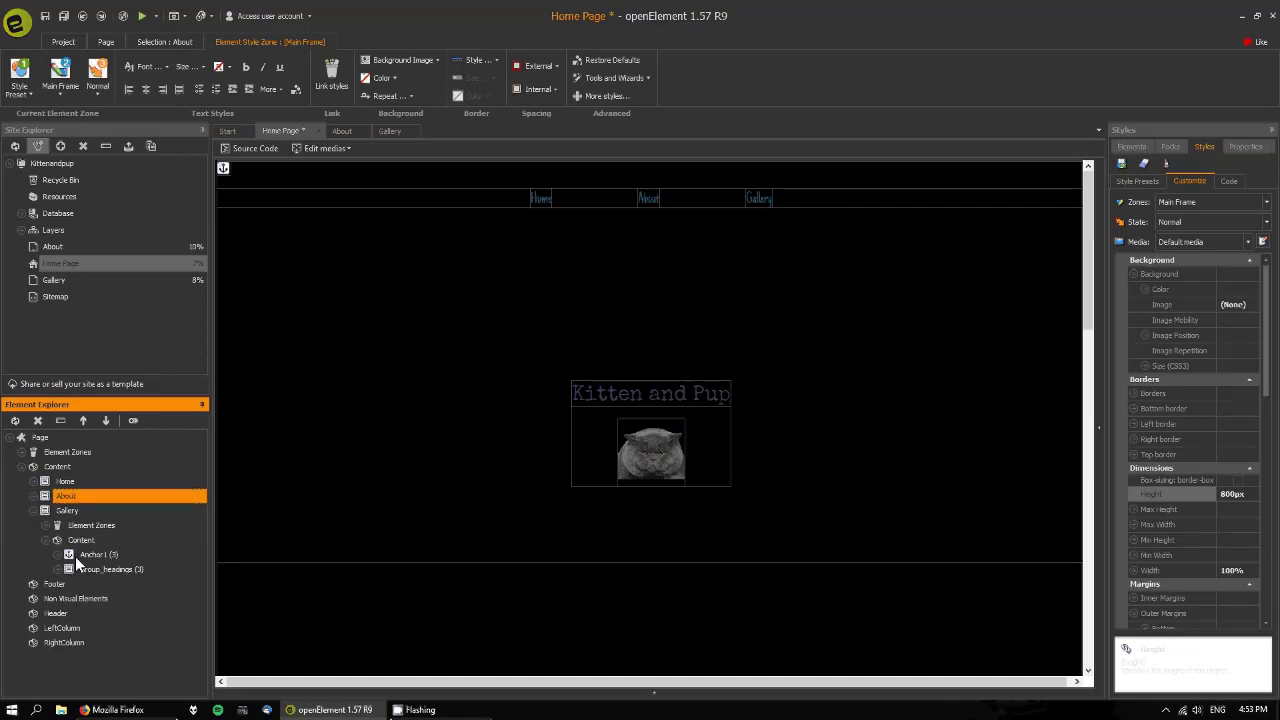
pyautogui.click(84, 558)
pyautogui.click(61, 426)
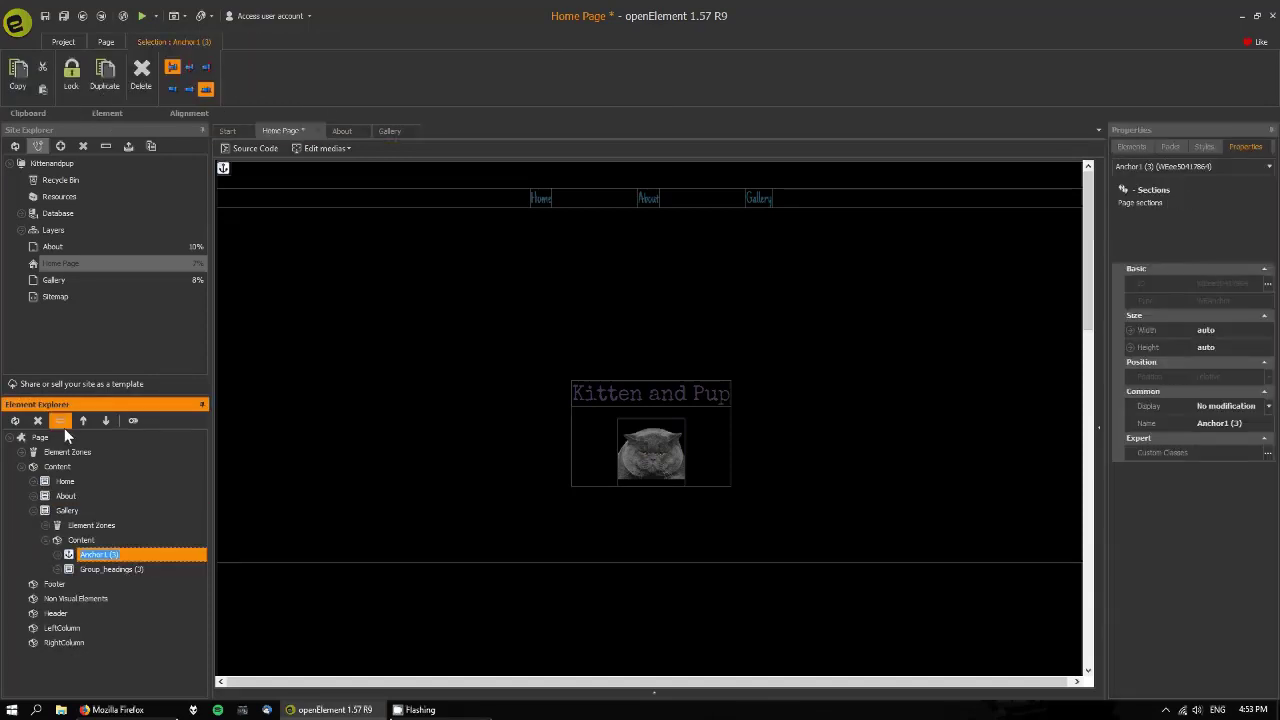
pyautogui.write('Anchor_gallery')
pyautogui.press('Return')
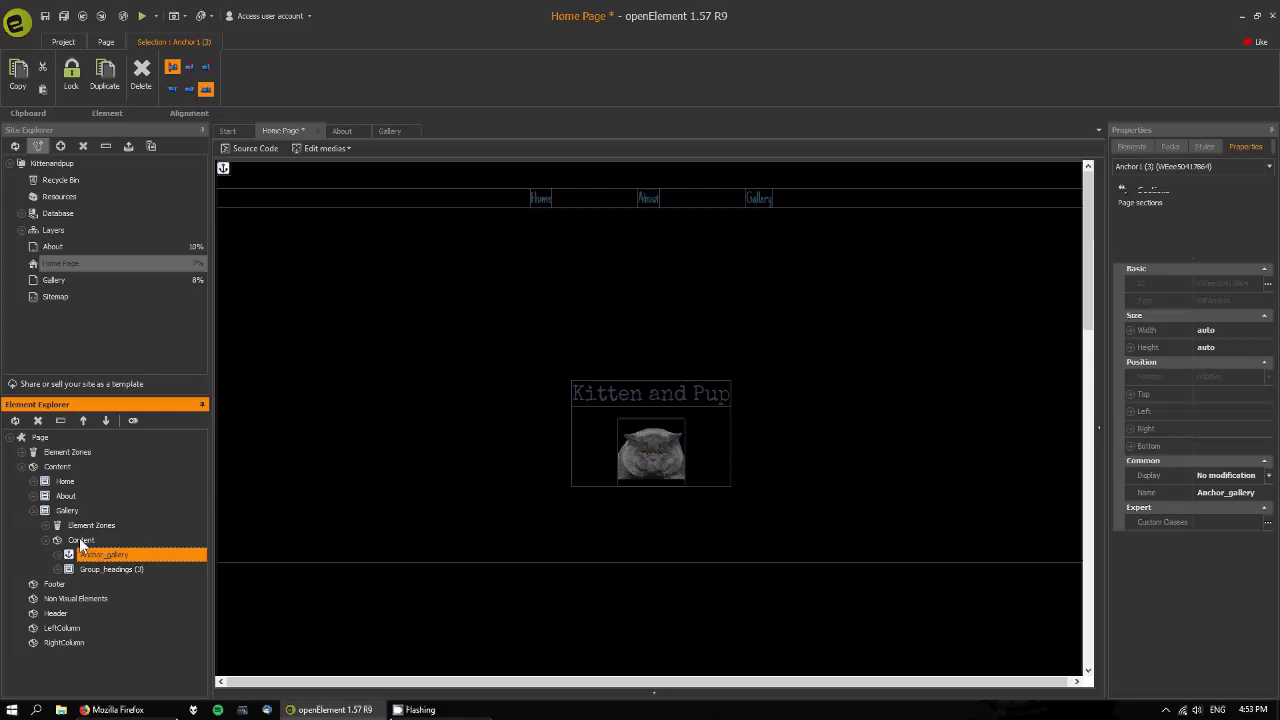
pyautogui.click(50, 540)
pyautogui.click(34, 511)
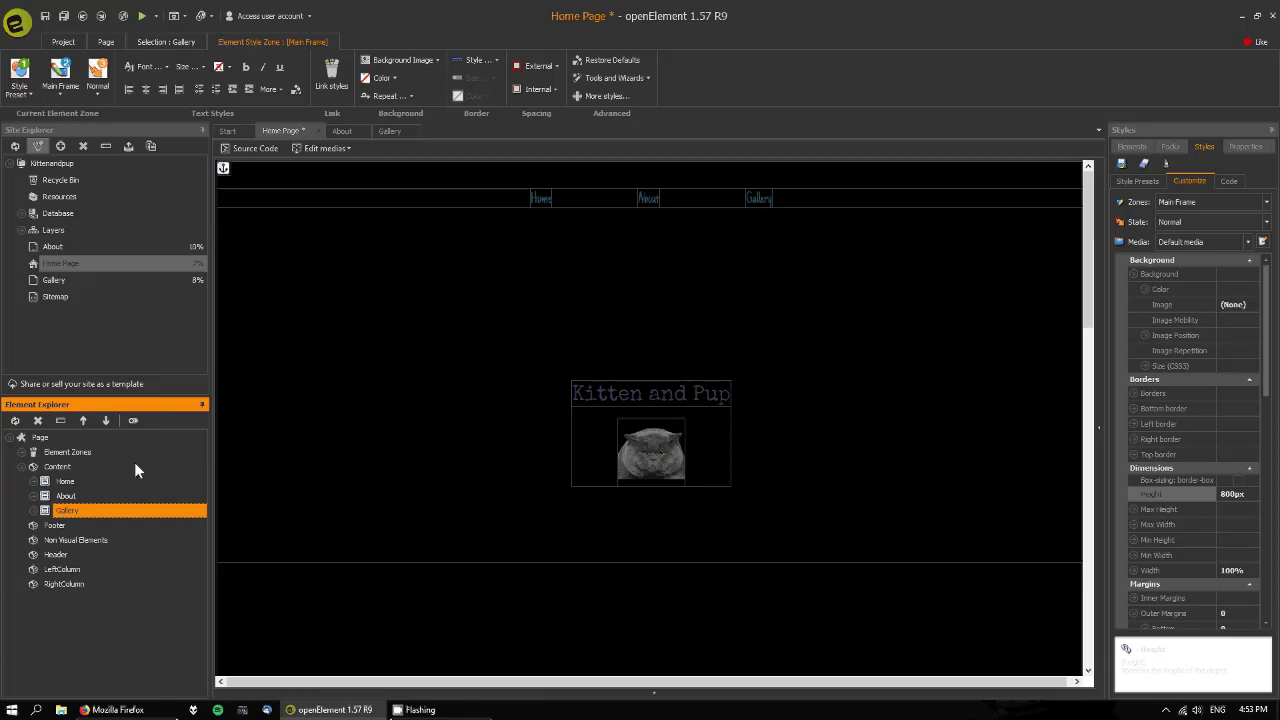
# Step: Link the Home menu item to Anchor_home on the Home Page (index)
pyautogui.click(541, 199)
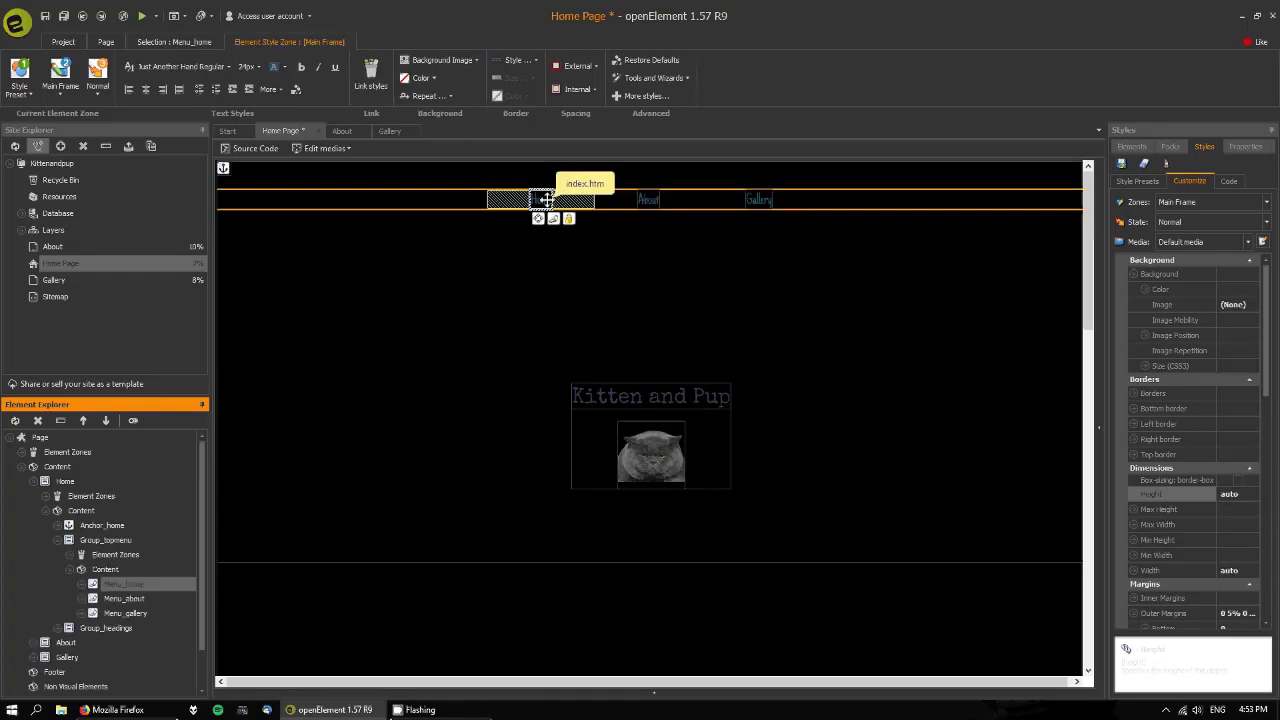
pyautogui.click(612, 264)
pyautogui.click(547, 202)
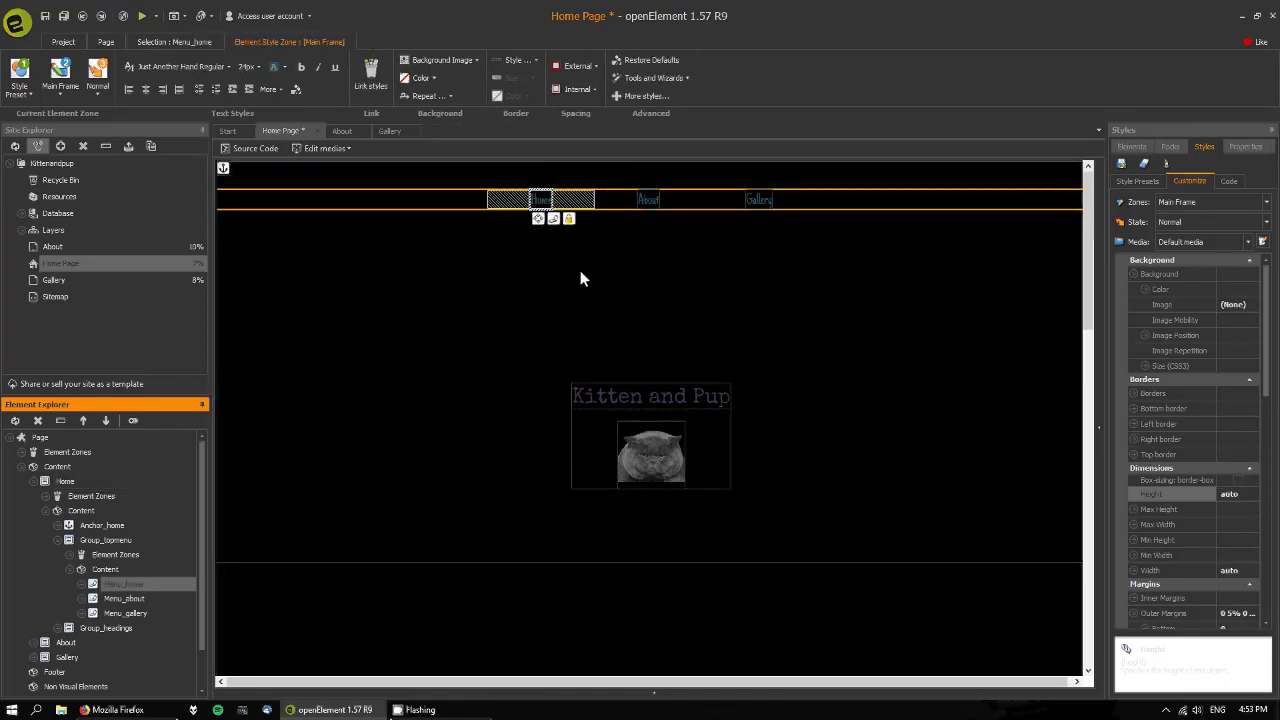
pyautogui.rightClick(538, 199)
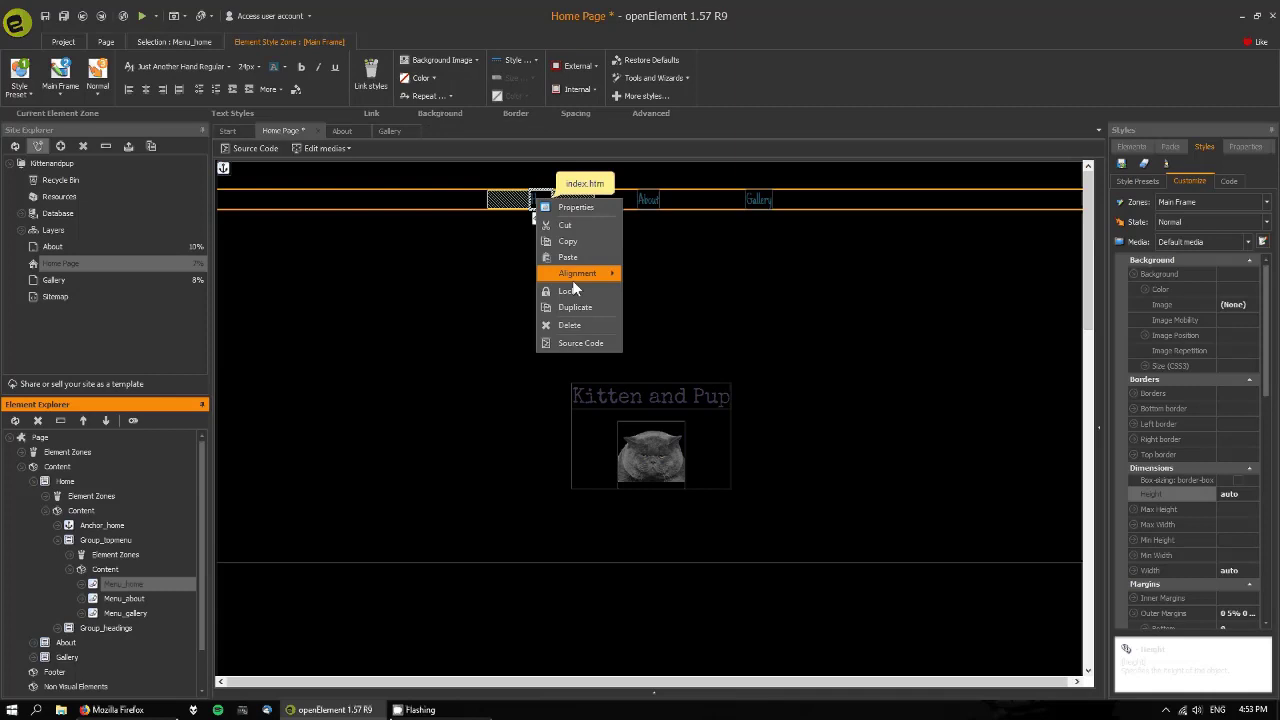
pyautogui.click(535, 196)
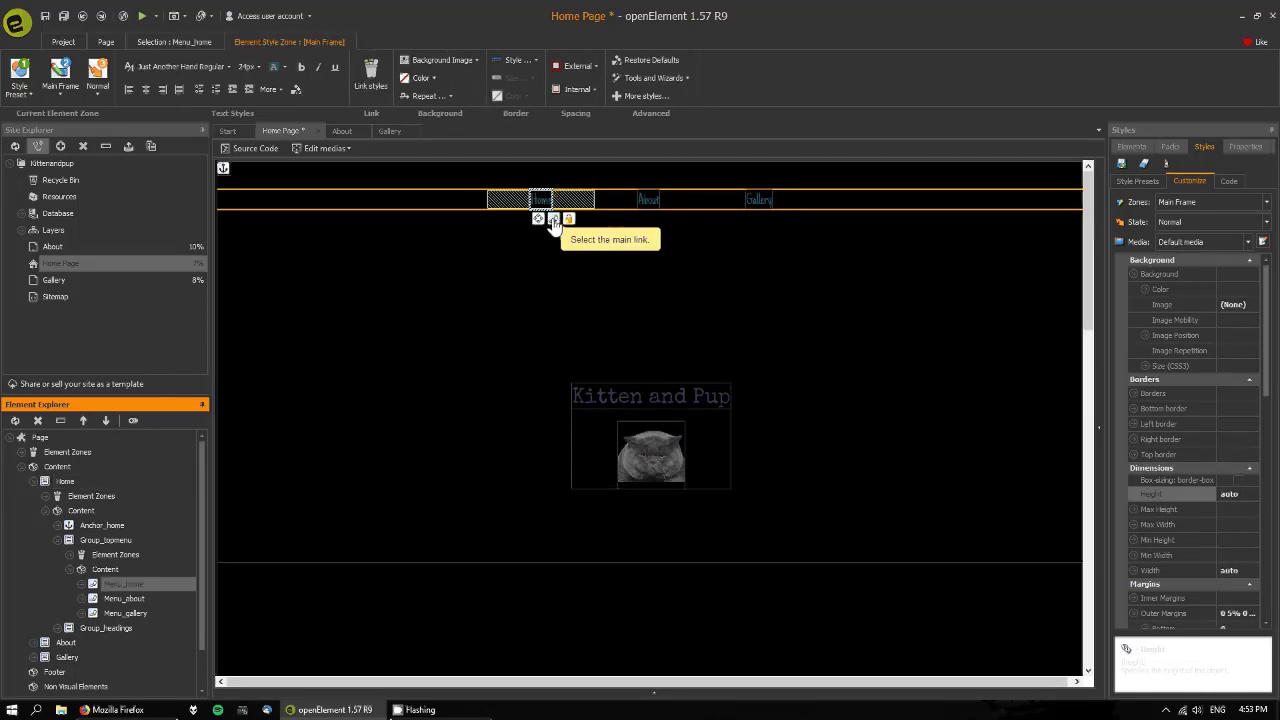
pyautogui.click(554, 220)
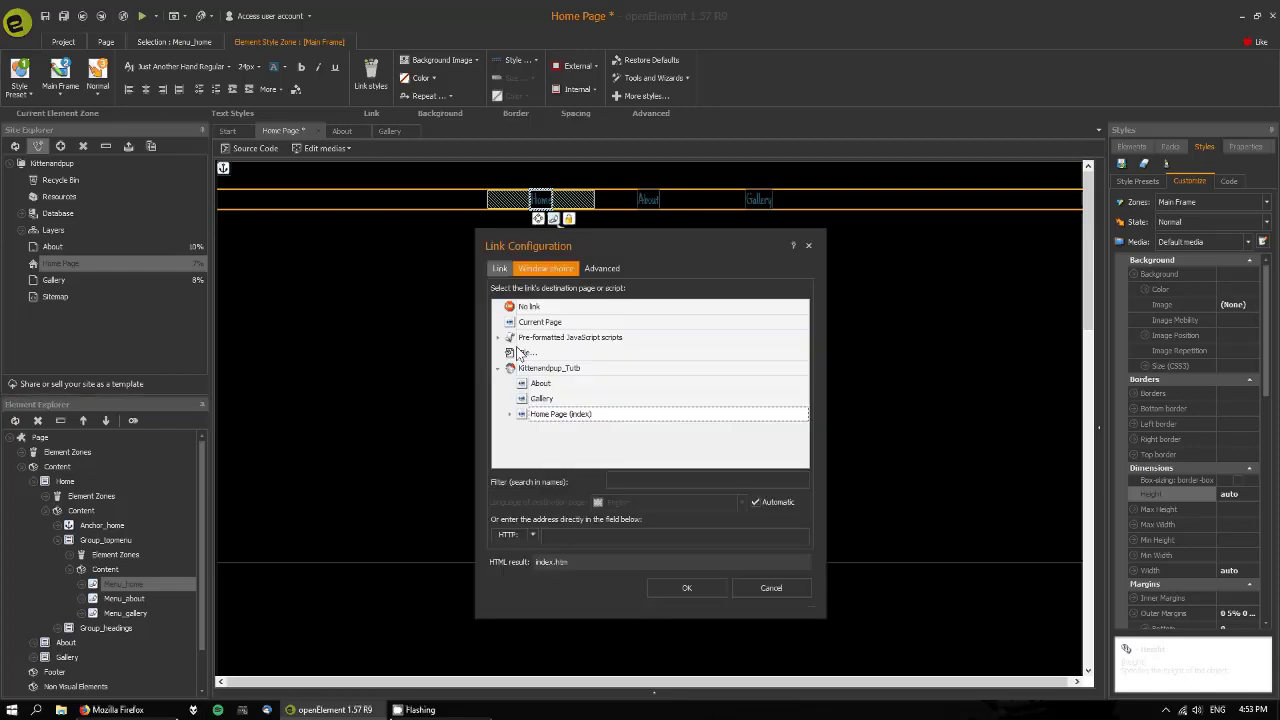
pyautogui.click(545, 399)
pyautogui.click(545, 385)
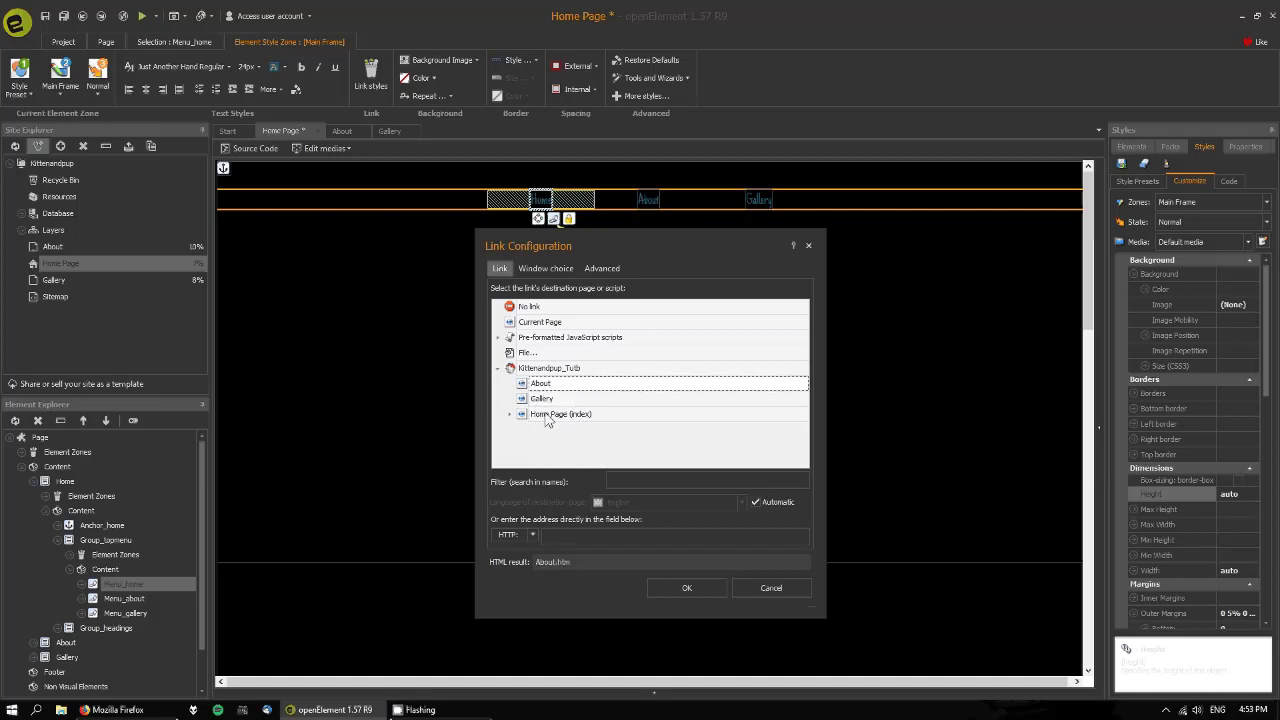
pyautogui.click(511, 414)
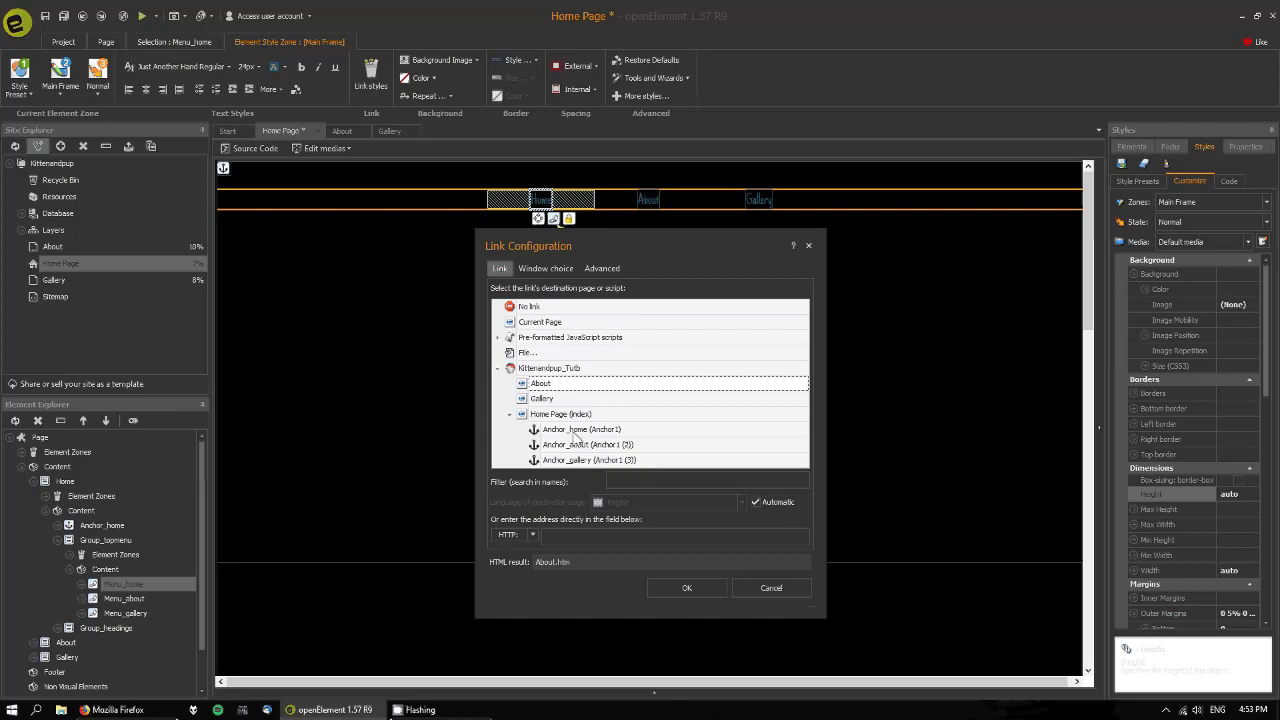
pyautogui.click(580, 429)
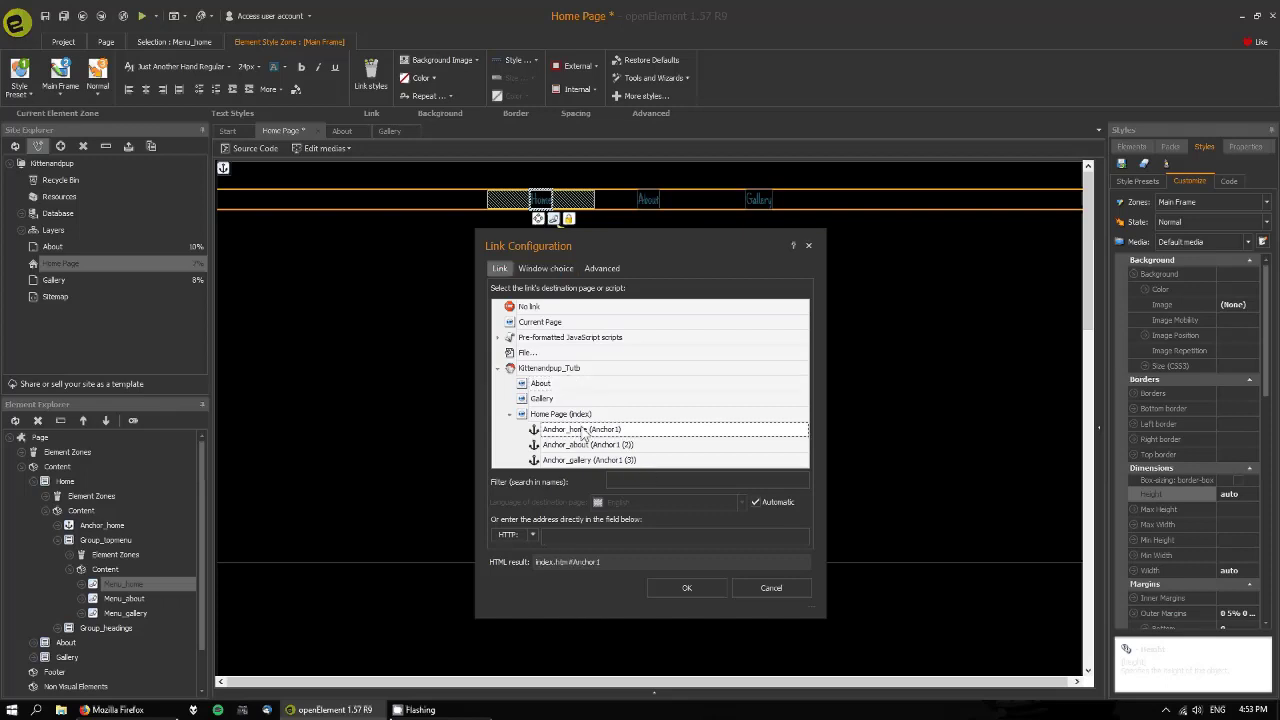
pyautogui.click(720, 592)
# Step: Link the About menu item to Anchor_about on the Home Page (index)
pyautogui.click(650, 202)
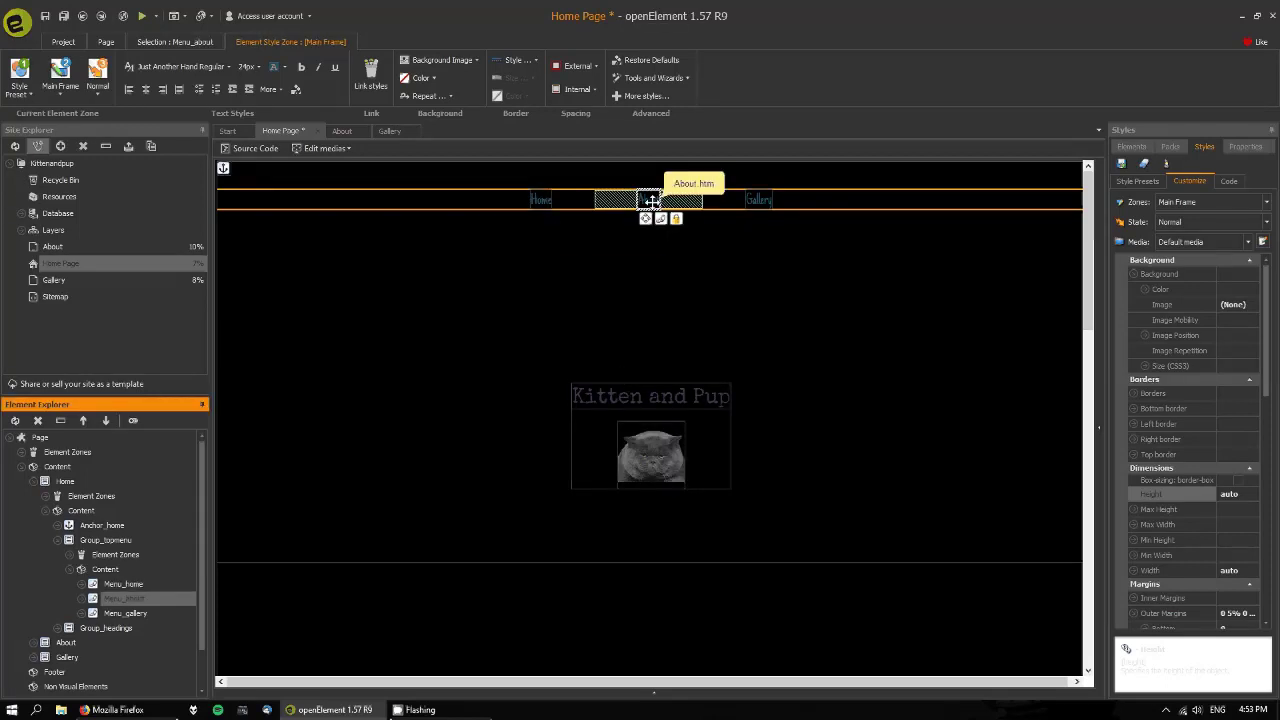
pyautogui.click(661, 219)
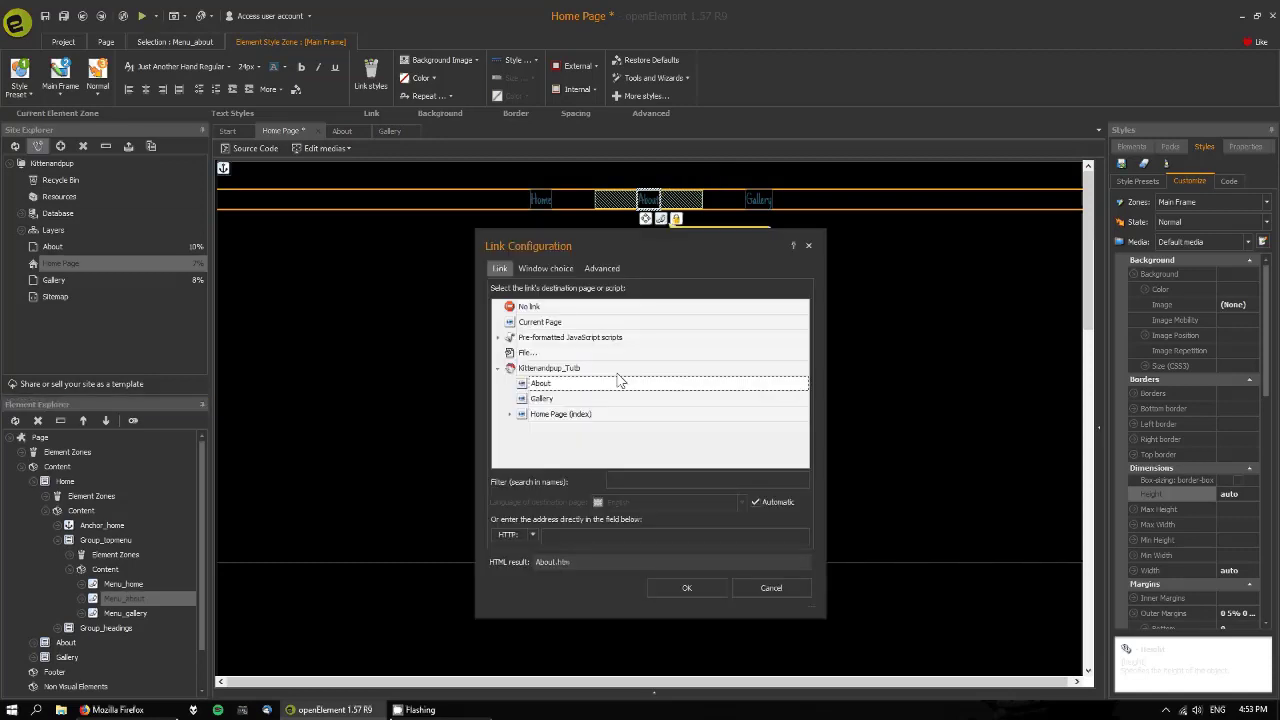
pyautogui.click(510, 414)
pyautogui.click(579, 447)
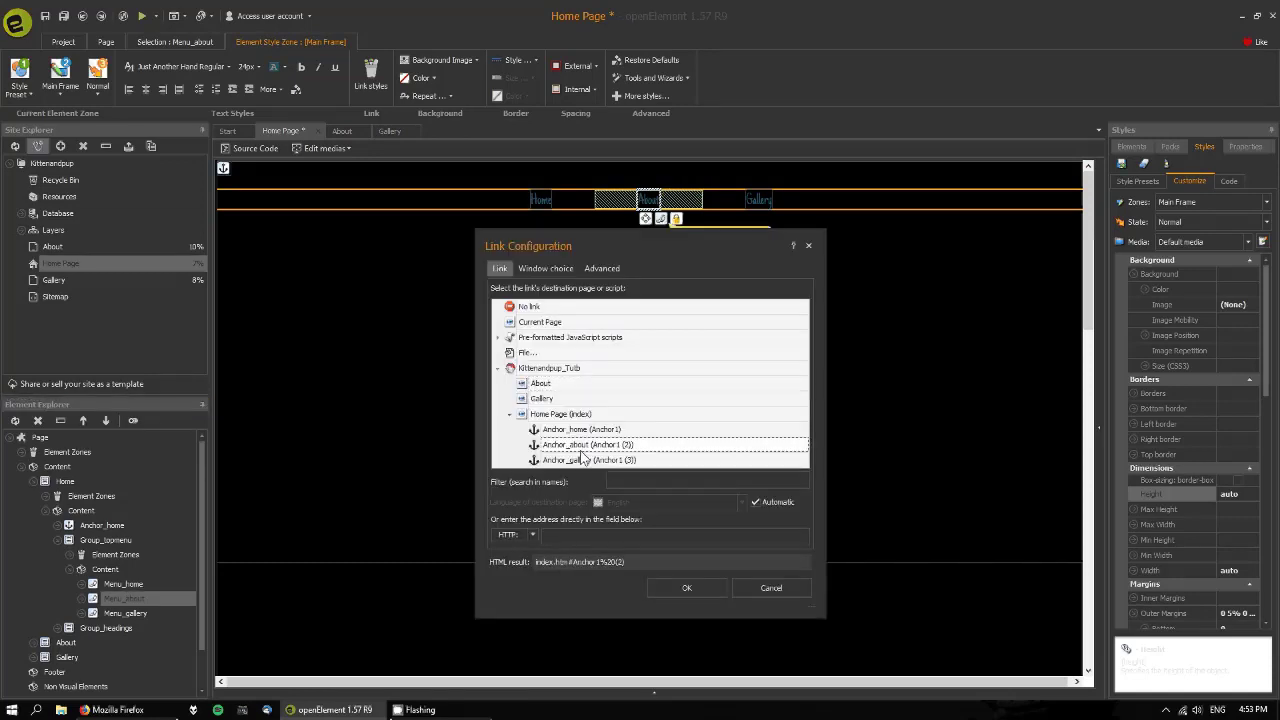
pyautogui.click(686, 590)
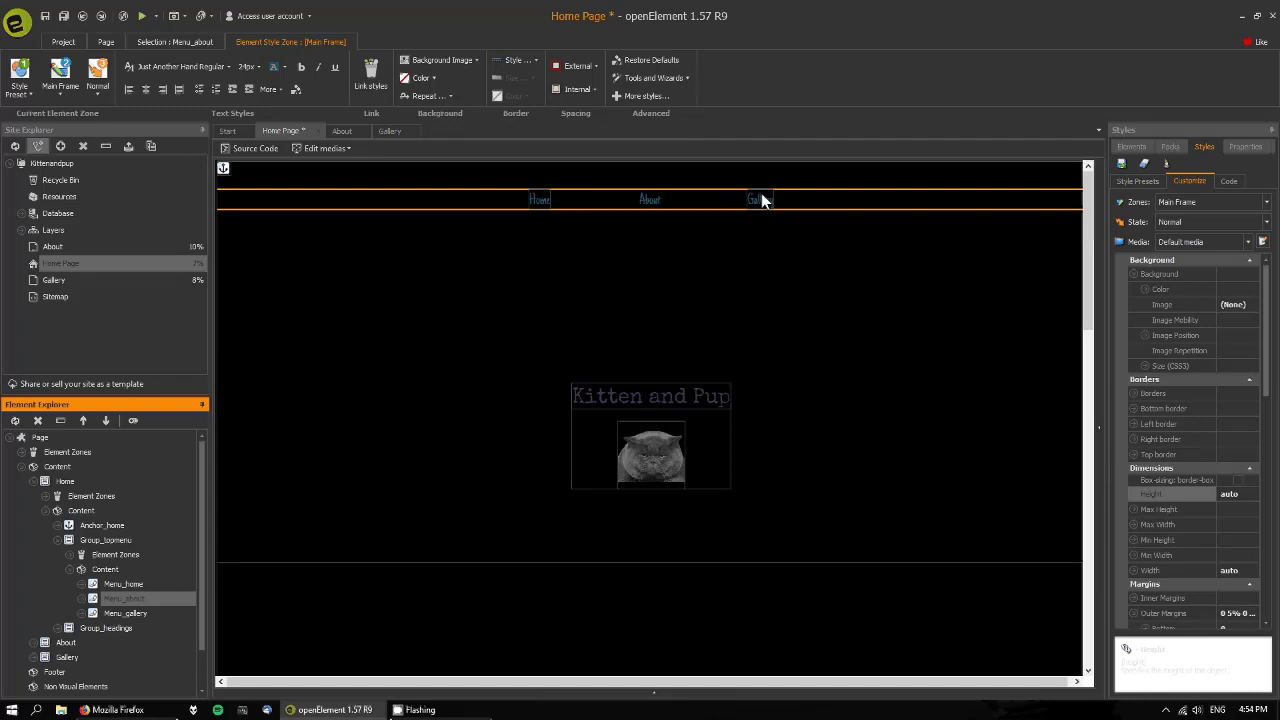
# Step: Link the Gallery menu item to Anchor_gallery on the Home Page (index)
pyautogui.click(760, 200)
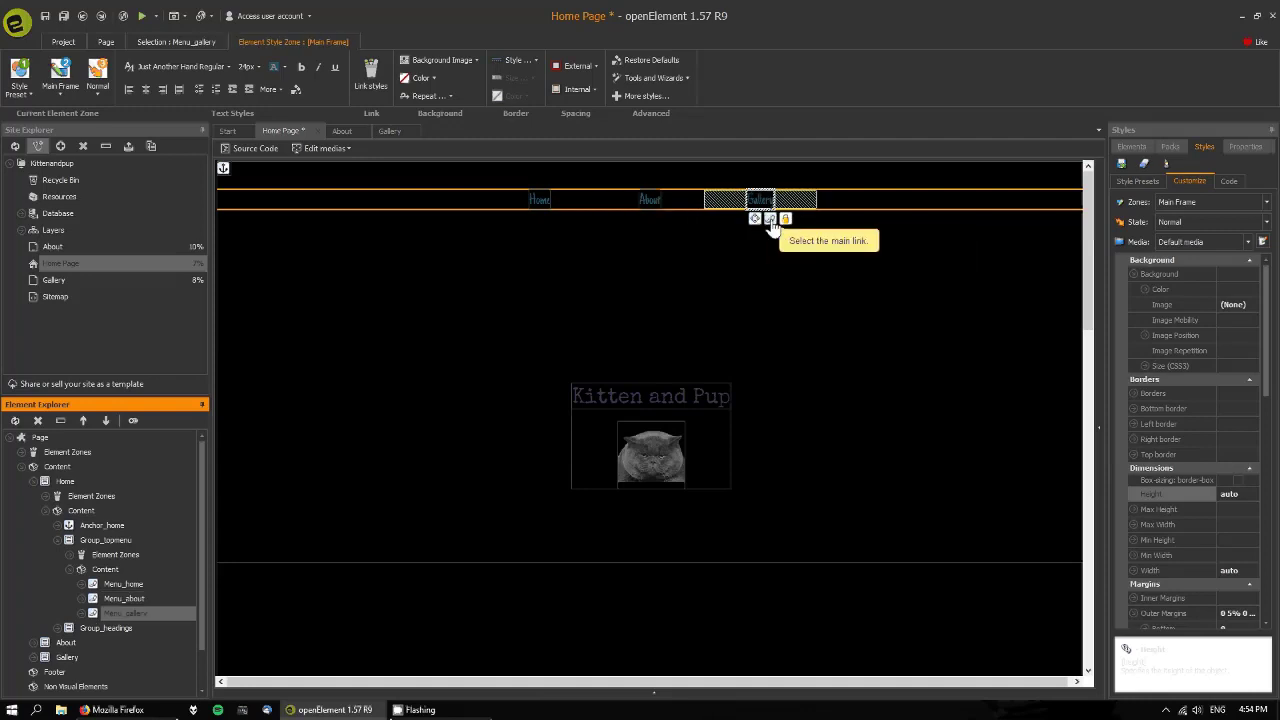
pyautogui.click(770, 220)
pyautogui.click(510, 414)
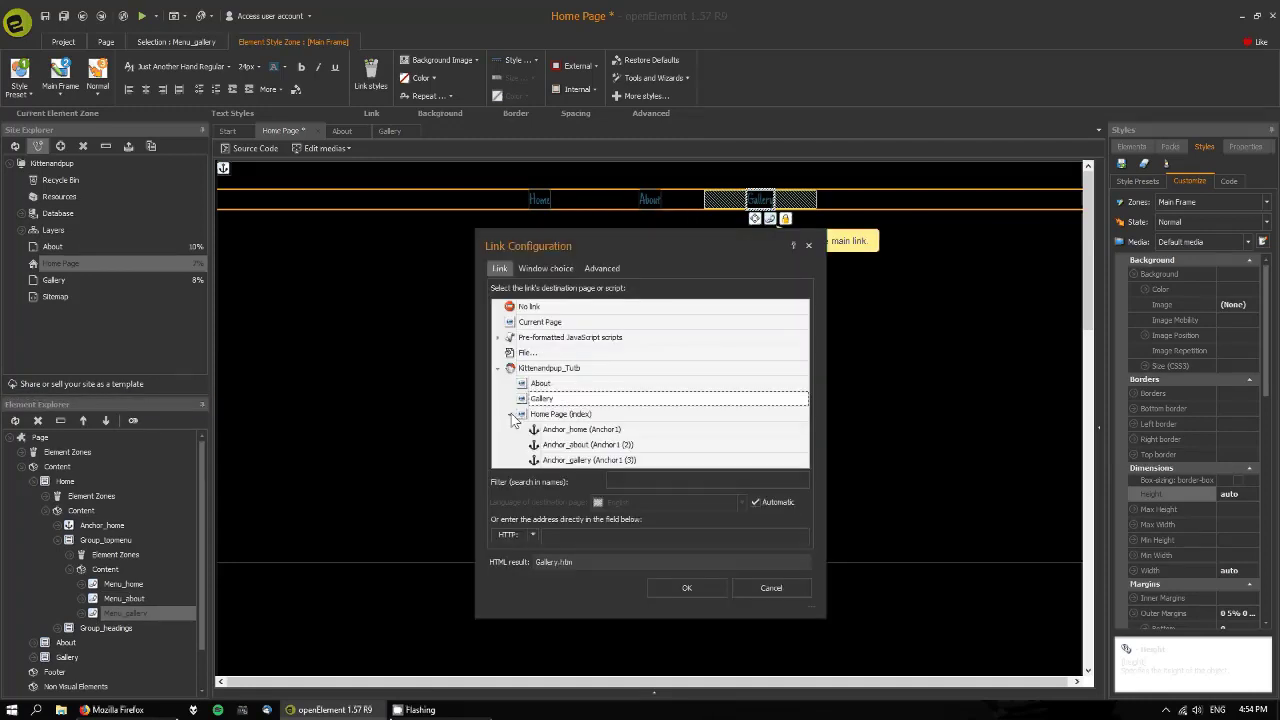
pyautogui.click(574, 461)
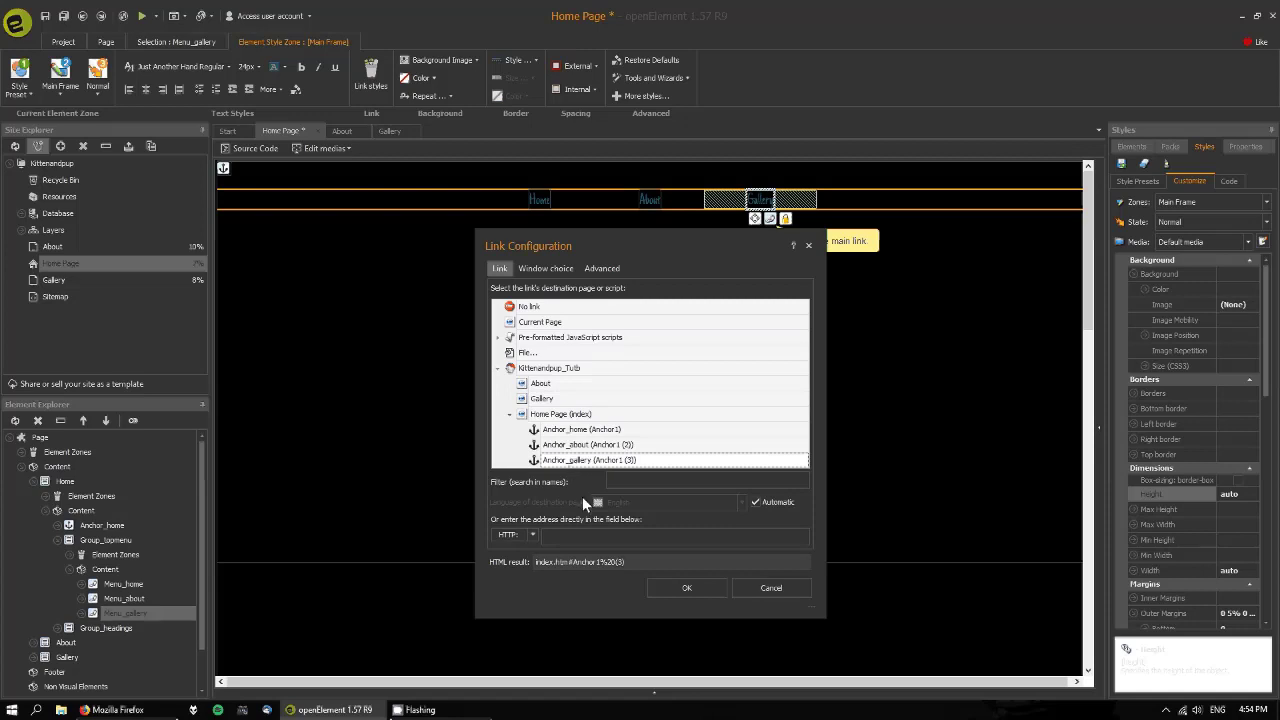
pyautogui.click(700, 593)
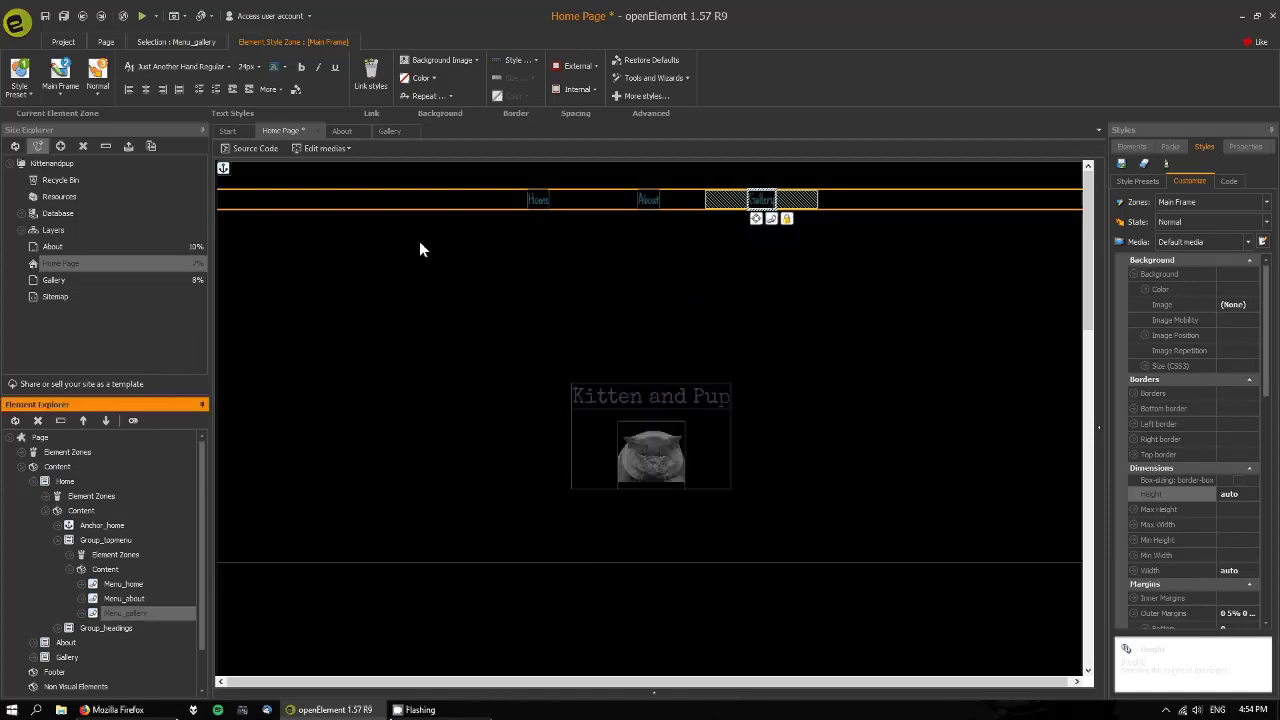
# Step: Save all open pages and preview the home page in the browser
pyautogui.click(60, 17)
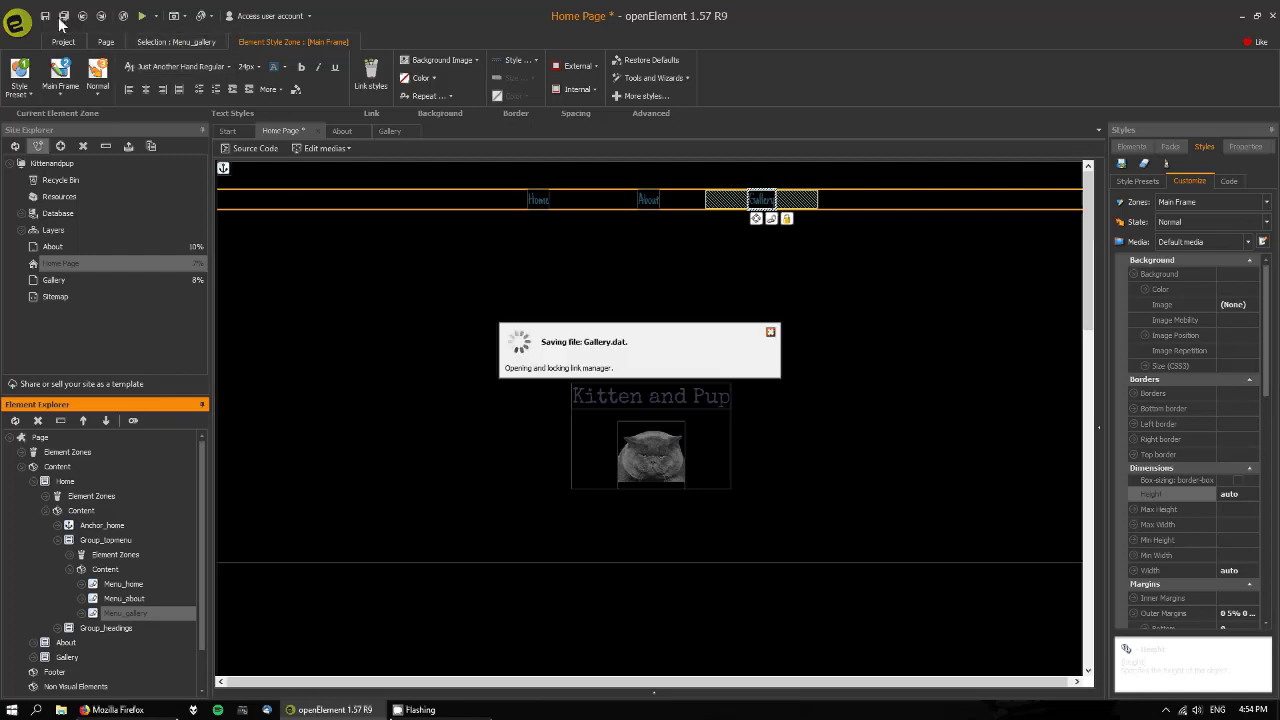
pyautogui.click(520, 302)
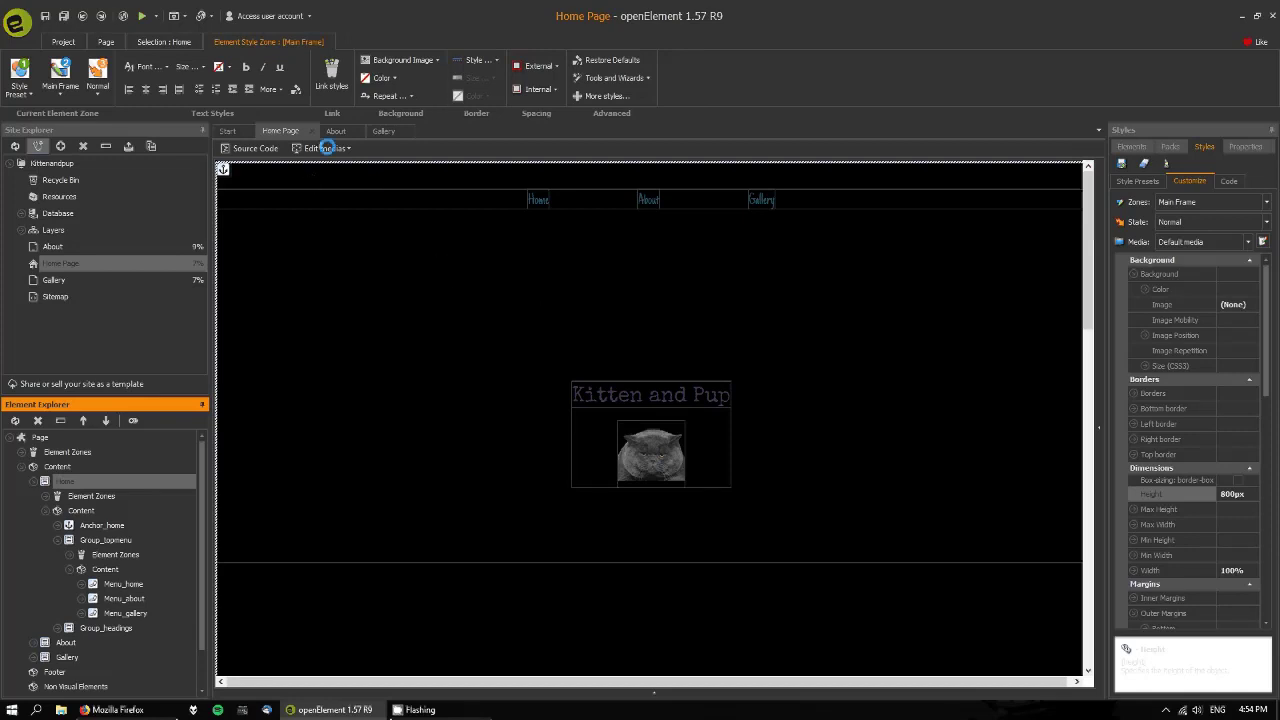
pyautogui.click(142, 17)
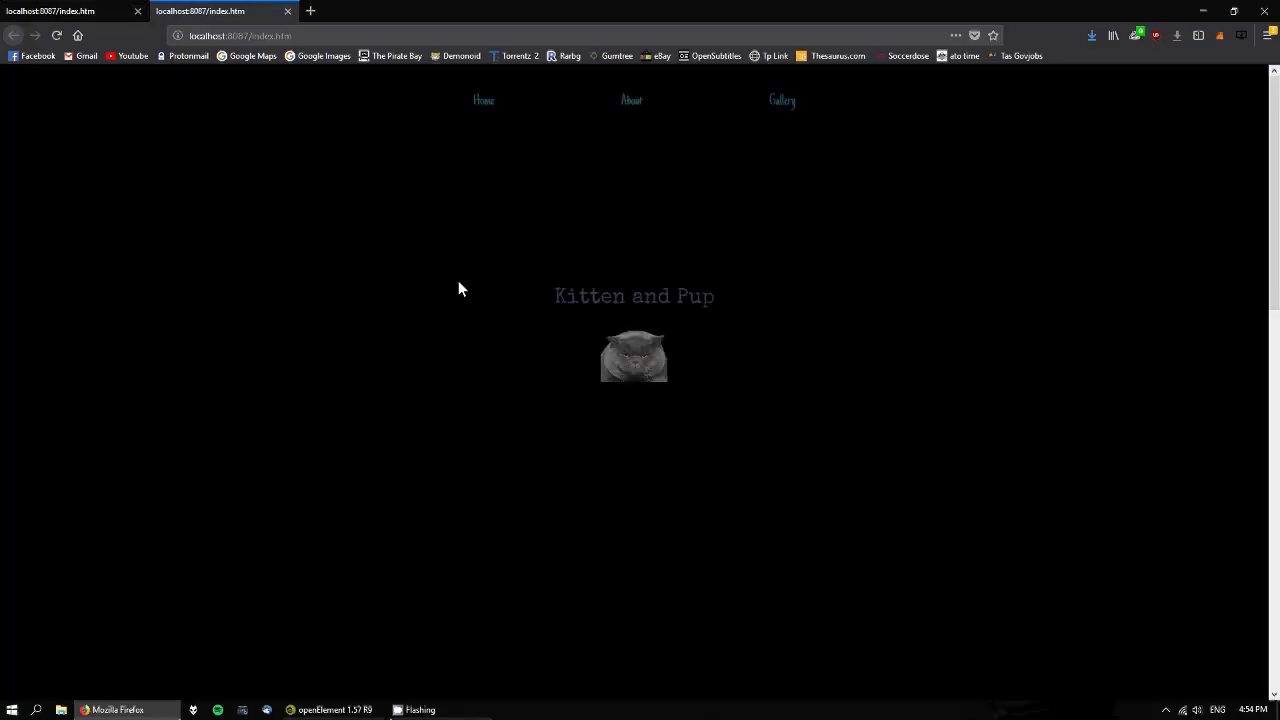
# Step: Test the Home, About and Gallery menu links in the browser preview, returning to the page top between them, and close the preview
pyautogui.click(485, 106)
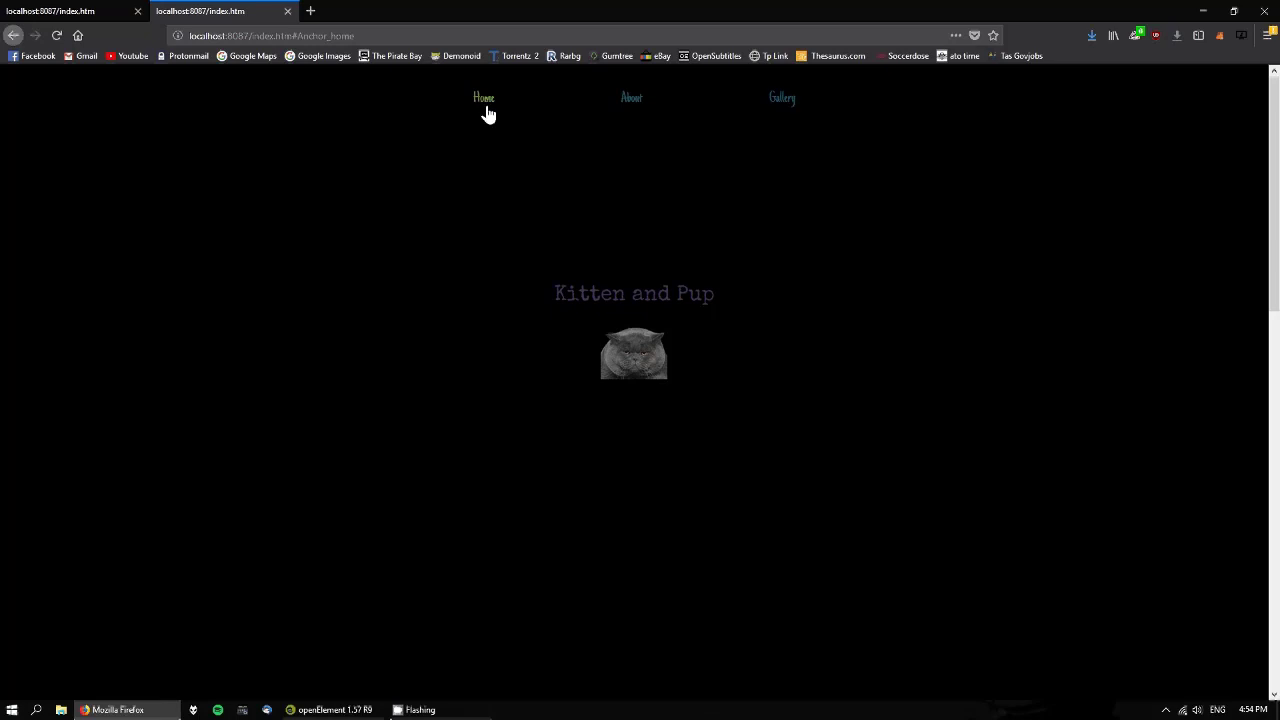
pyautogui.click(632, 100)
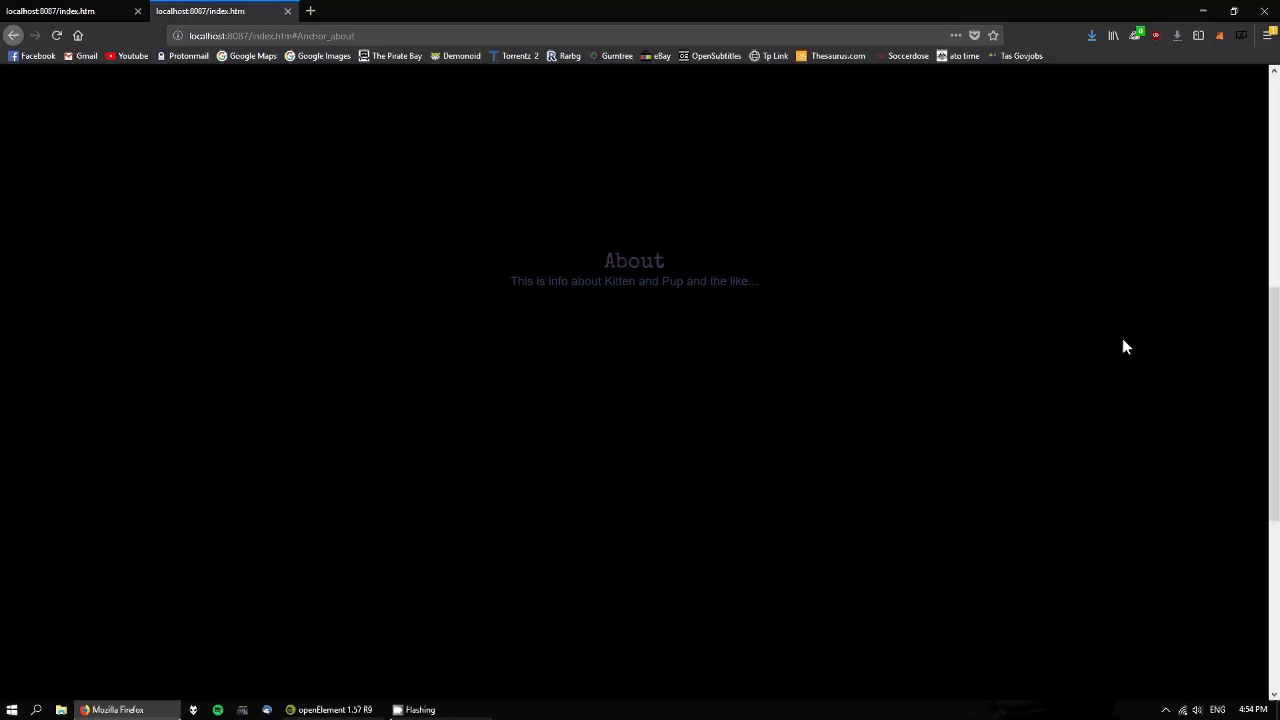
pyautogui.moveTo(1272, 294); pyautogui.dragTo(1277, 90)
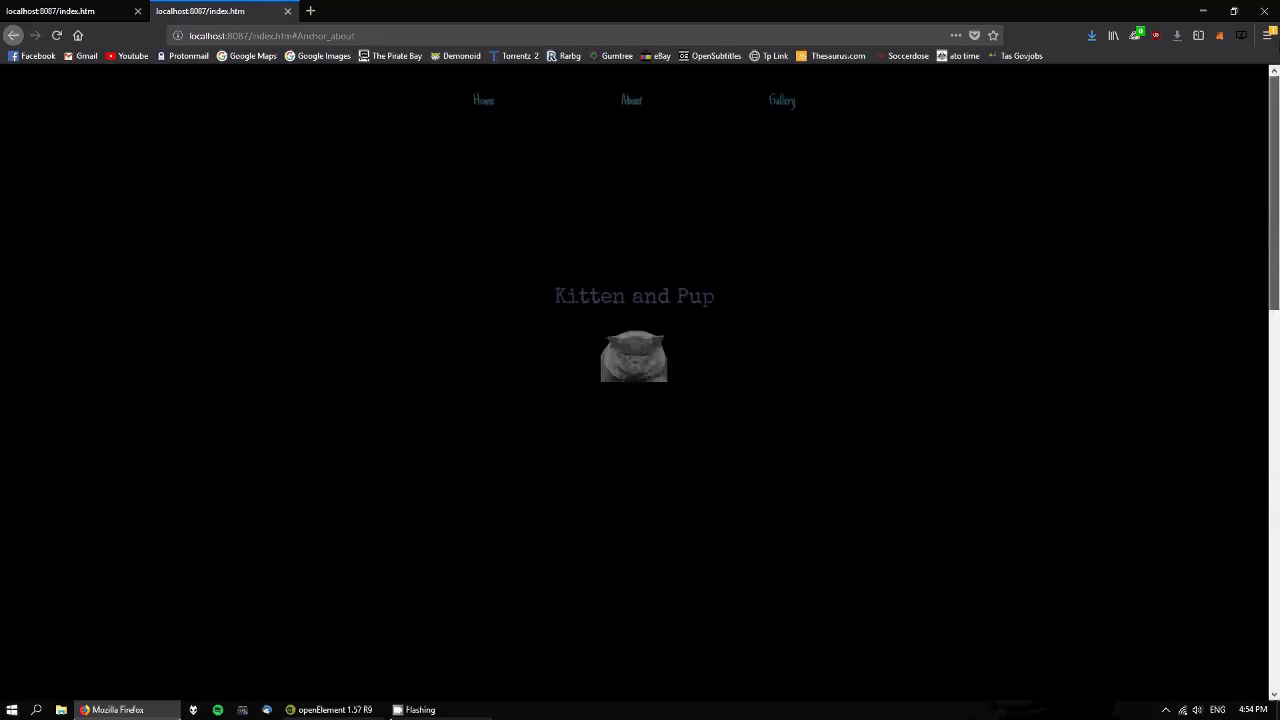
pyautogui.click(785, 105)
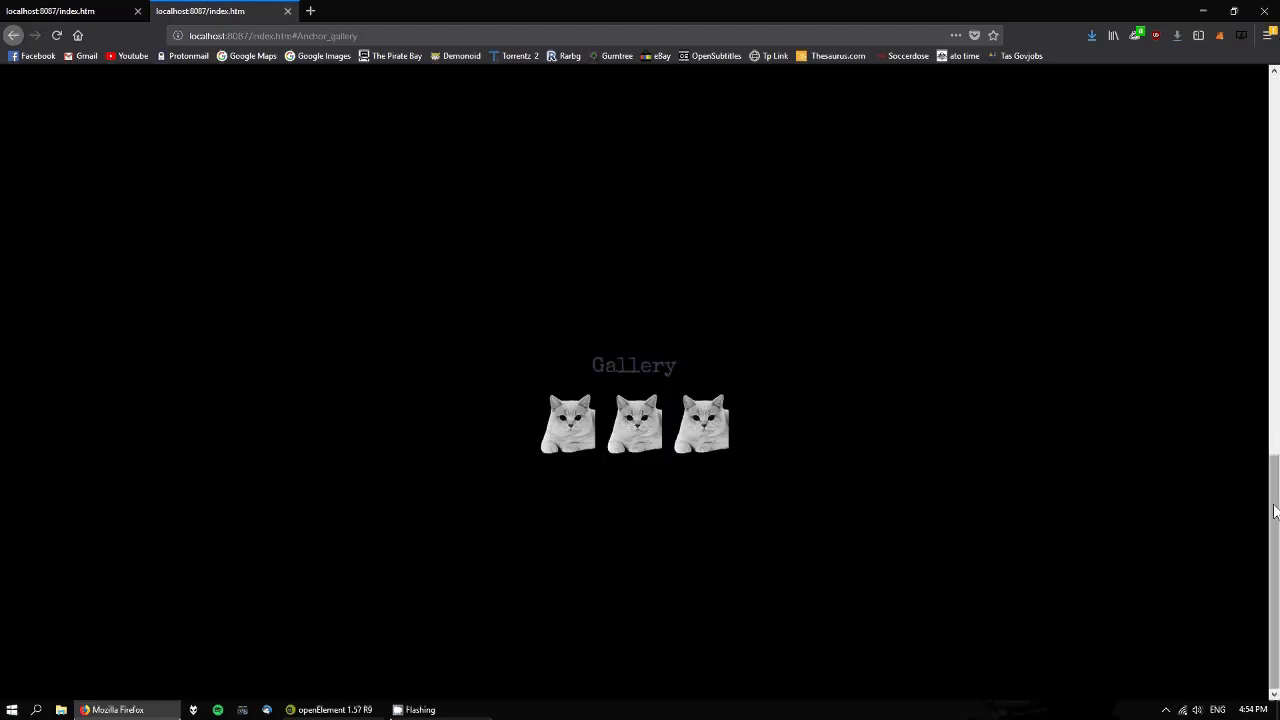
pyautogui.moveTo(1275, 560); pyautogui.dragTo(1275, 605)
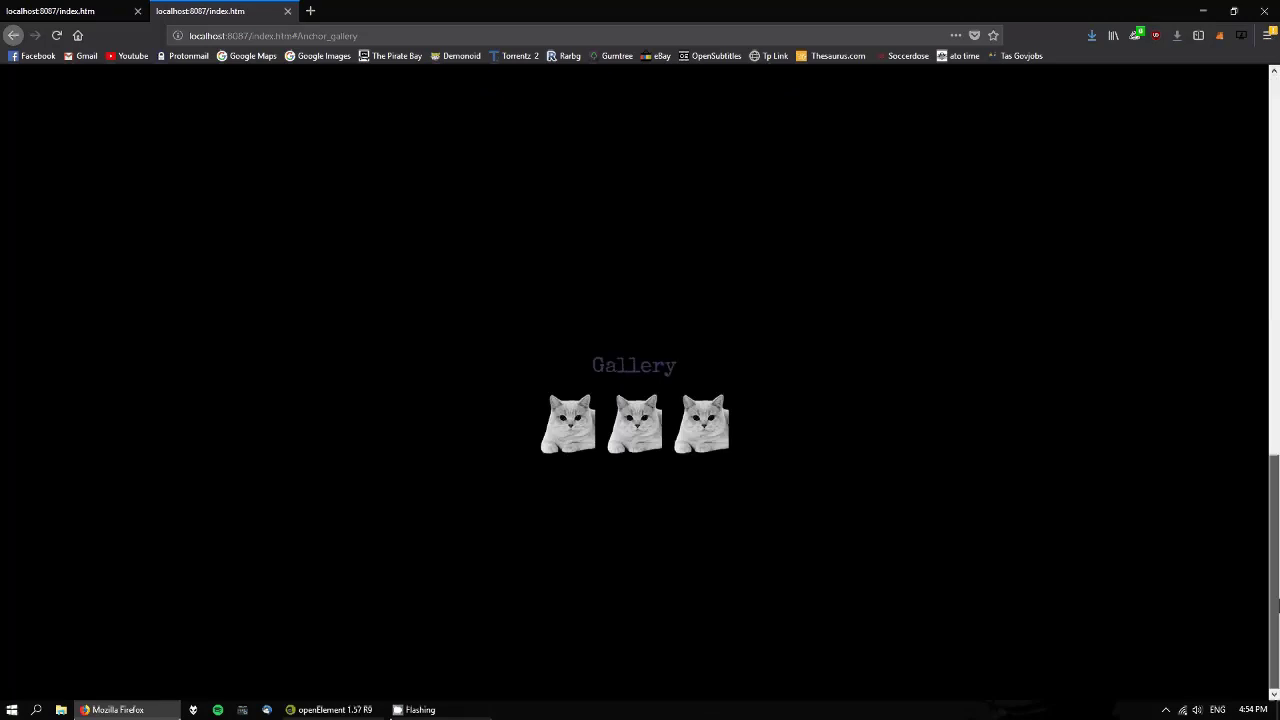
pyautogui.moveTo(1277, 660); pyautogui.dragTo(1274, 285)
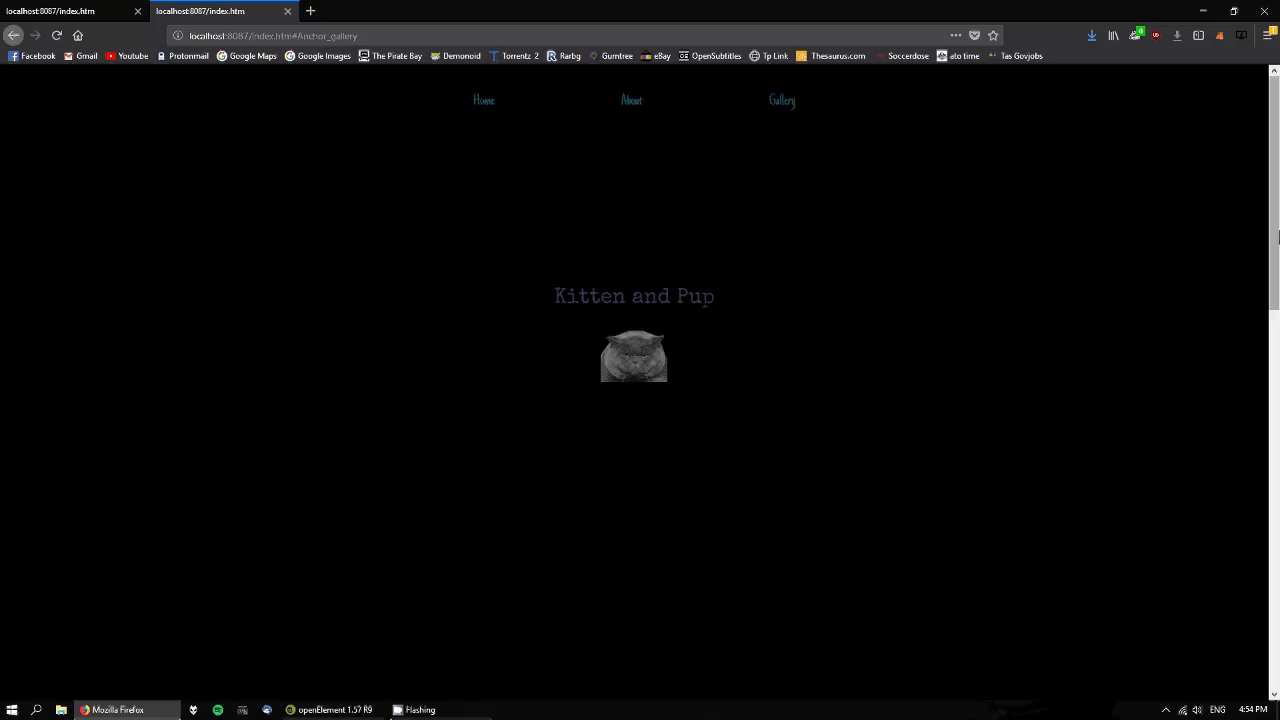
pyautogui.moveTo(1277, 302); pyautogui.dragTo(1277, 218)
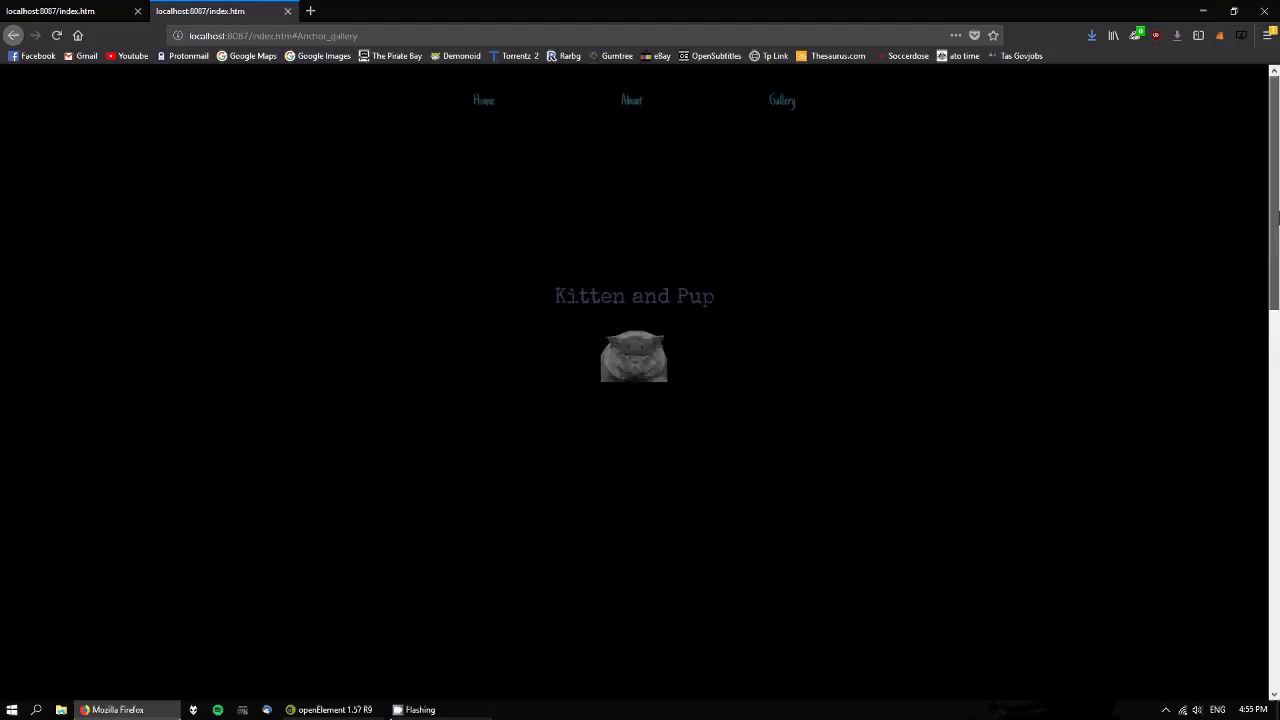
pyautogui.click(288, 11)
# Step: Return to openElement and add an Image Link element beside the heading group in the Home section, with its destination set to No link
pyautogui.click(372, 708)
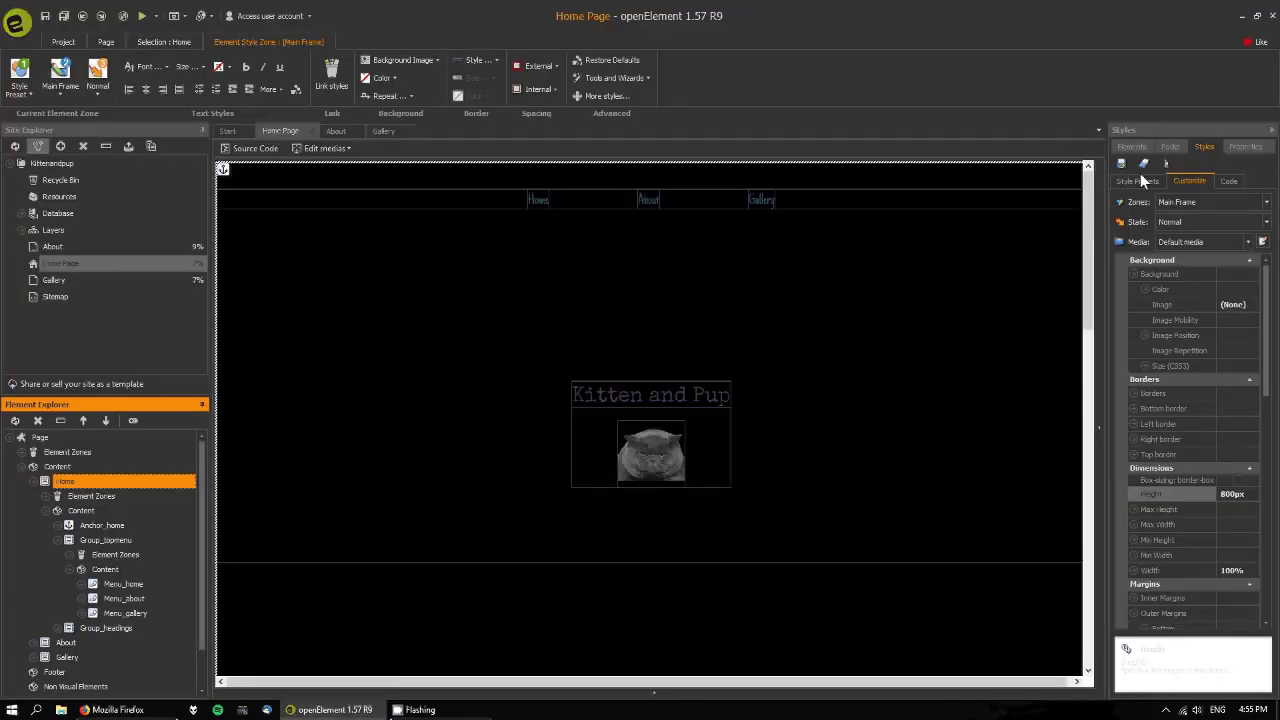
pyautogui.click(1138, 145)
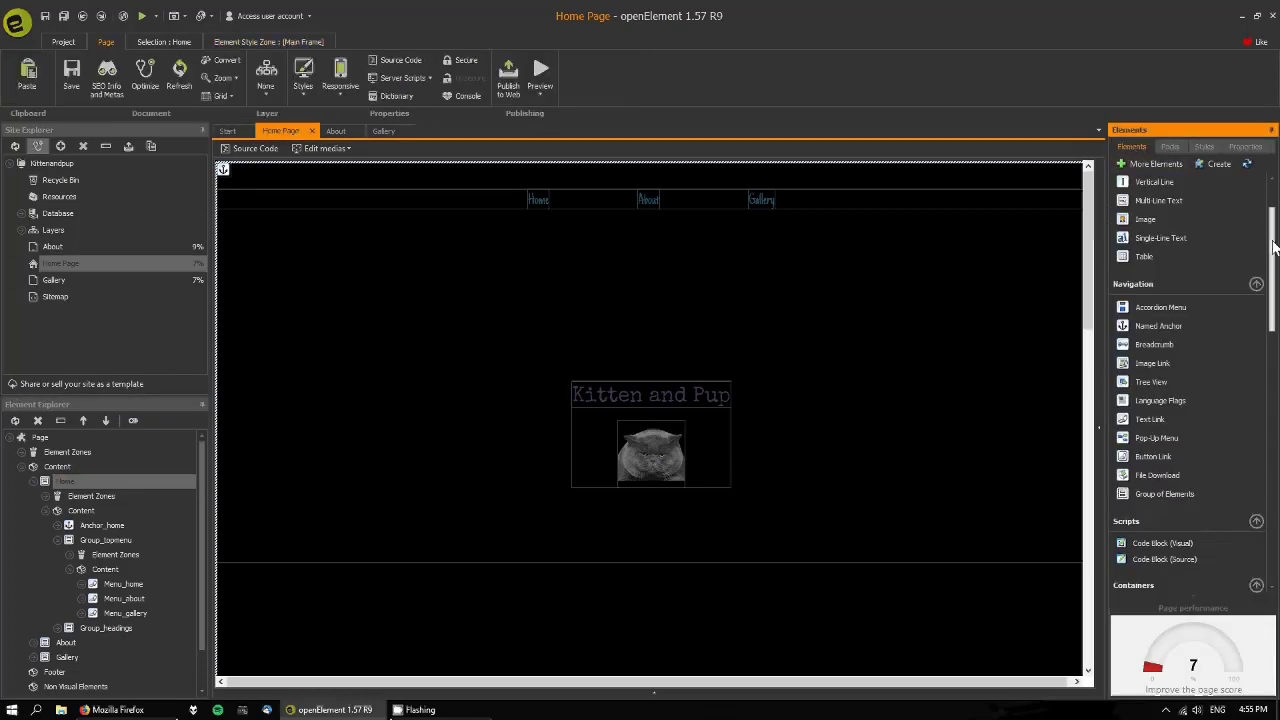
pyautogui.moveTo(1273, 246)
pyautogui.mouseDown()
pyautogui.moveTo(1278, 217)
pyautogui.moveTo(1279, 229)
pyautogui.mouseUp()
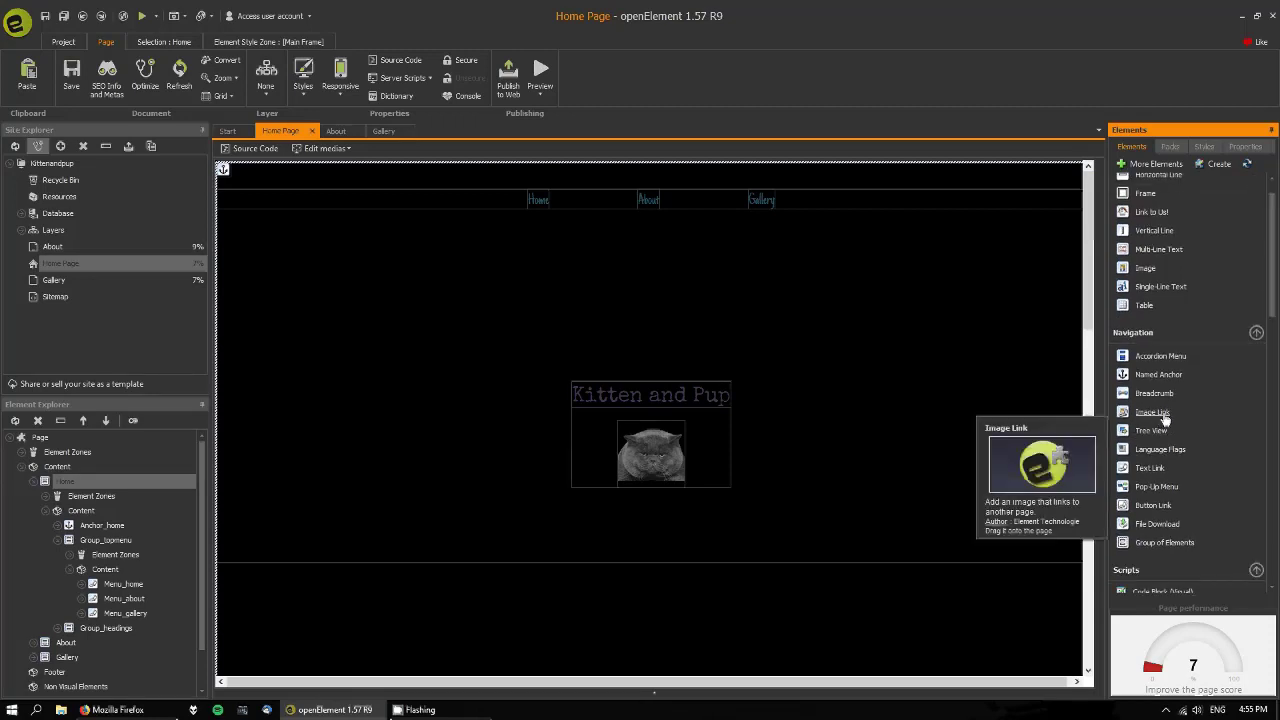
pyautogui.moveTo(1165, 418)
pyautogui.mouseDown()
pyautogui.moveTo(869, 460)
pyautogui.moveTo(883, 516)
pyautogui.moveTo(689, 486)
pyautogui.moveTo(924, 497)
pyautogui.moveTo(754, 506)
pyautogui.moveTo(726, 486)
pyautogui.moveTo(844, 483)
pyautogui.moveTo(720, 509)
pyautogui.moveTo(731, 474)
pyautogui.moveTo(803, 489)
pyautogui.moveTo(802, 470)
pyautogui.mouseUp()
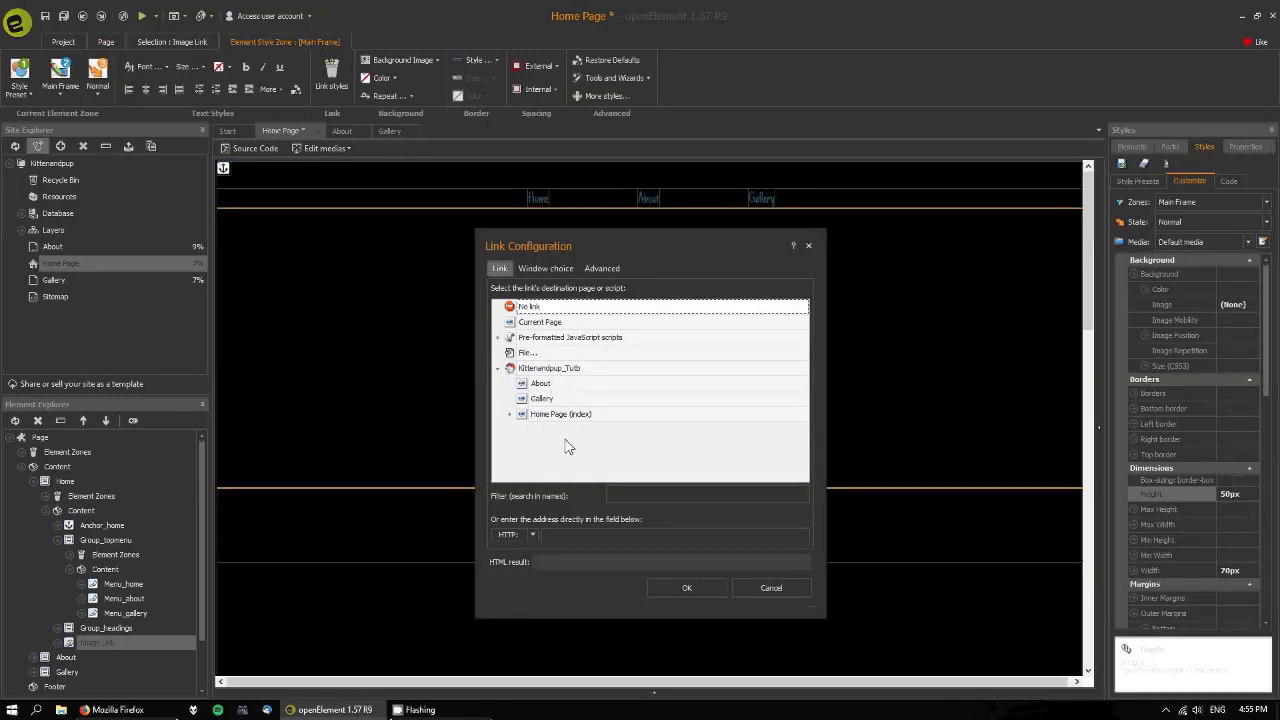
pyautogui.click(708, 590)
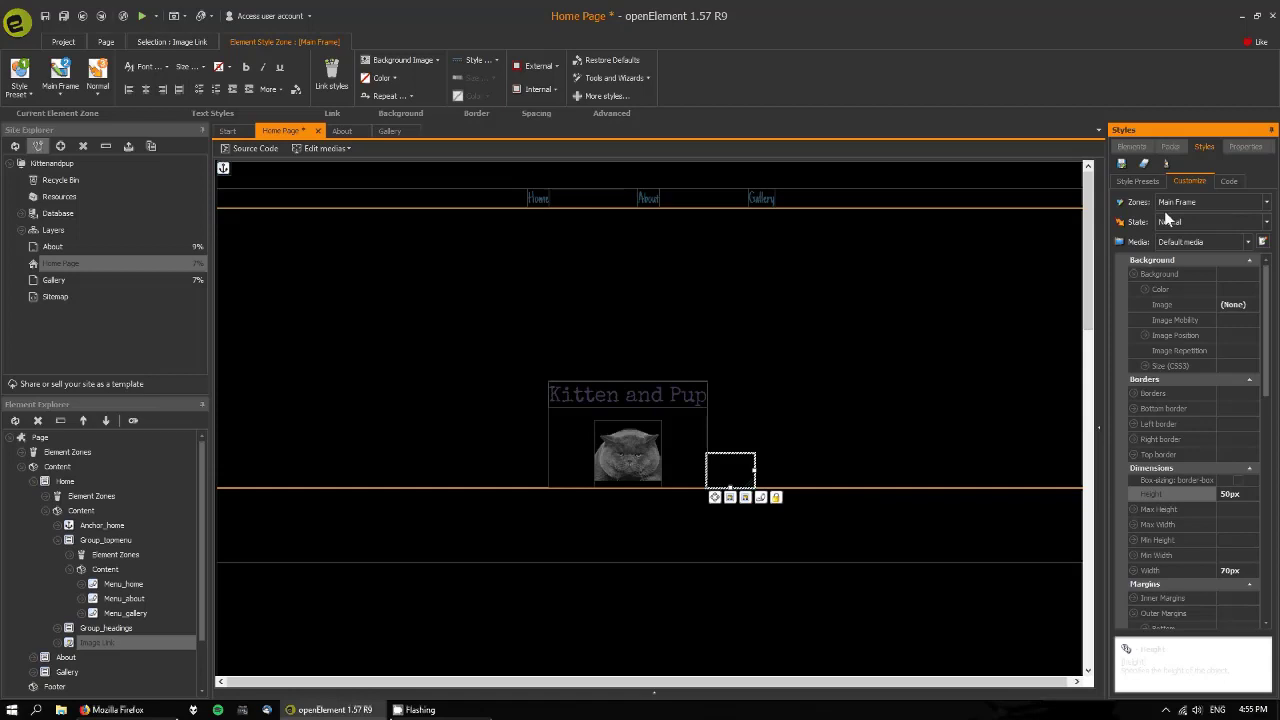
# Step: Set the Home section Image Link's background image to Paw1 from the file library
pyautogui.click(1198, 178)
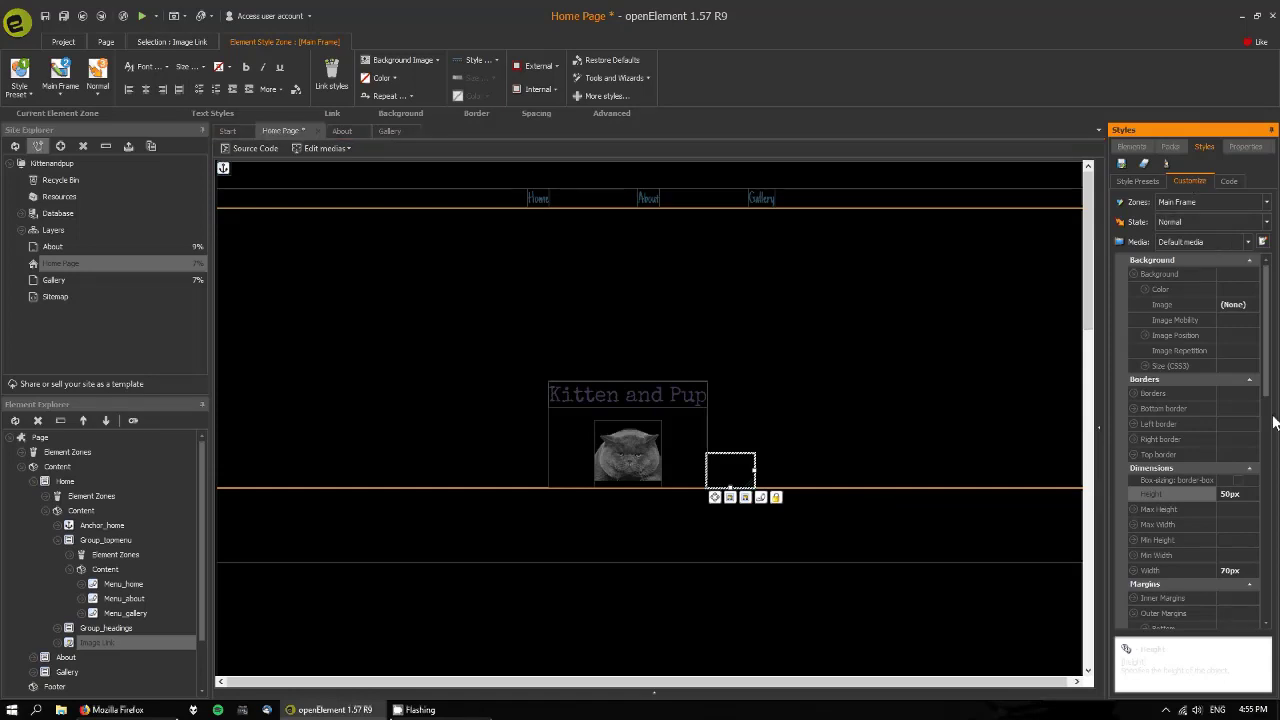
pyautogui.click(1221, 273)
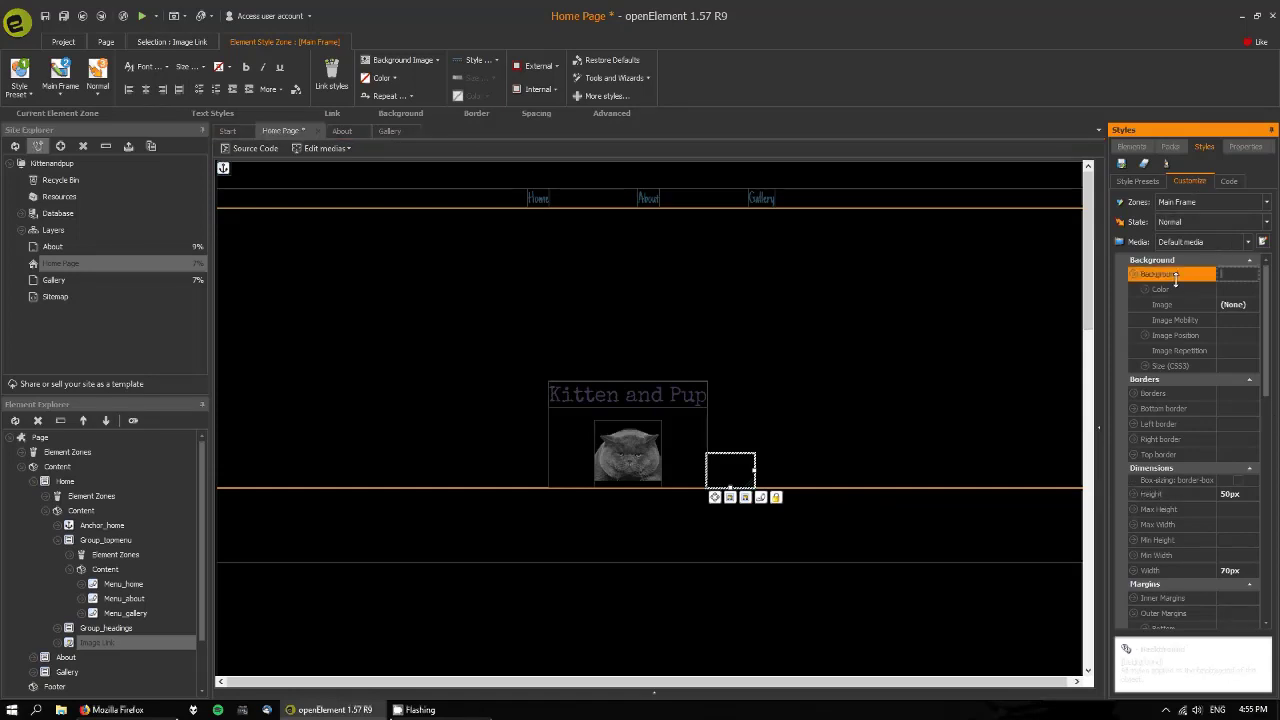
pyautogui.click(1192, 302)
pyautogui.click(1252, 304)
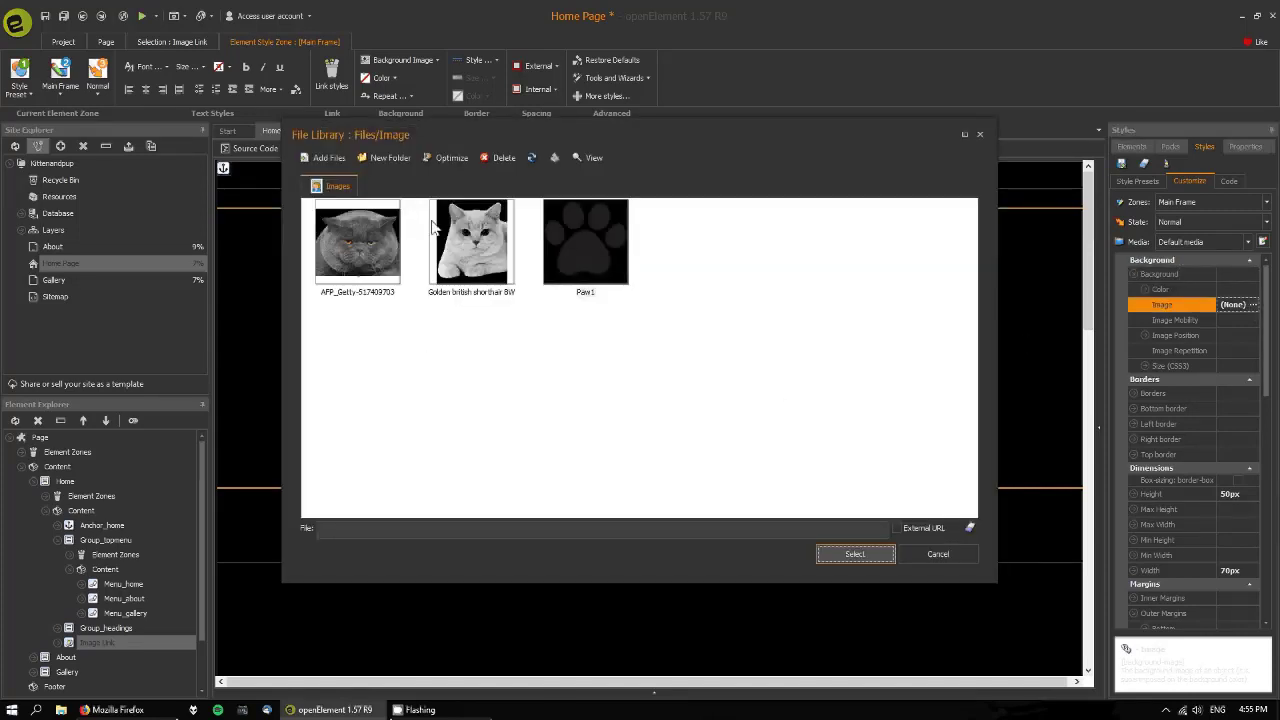
pyautogui.click(610, 244)
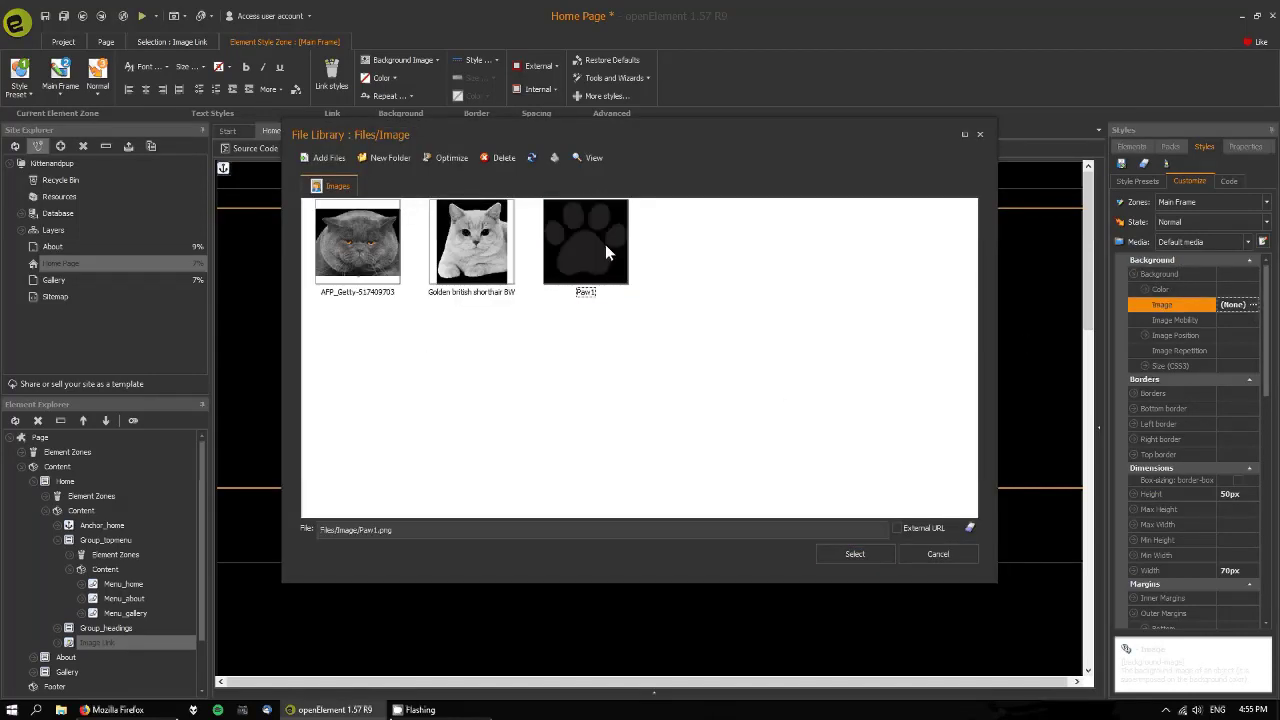
pyautogui.click(856, 556)
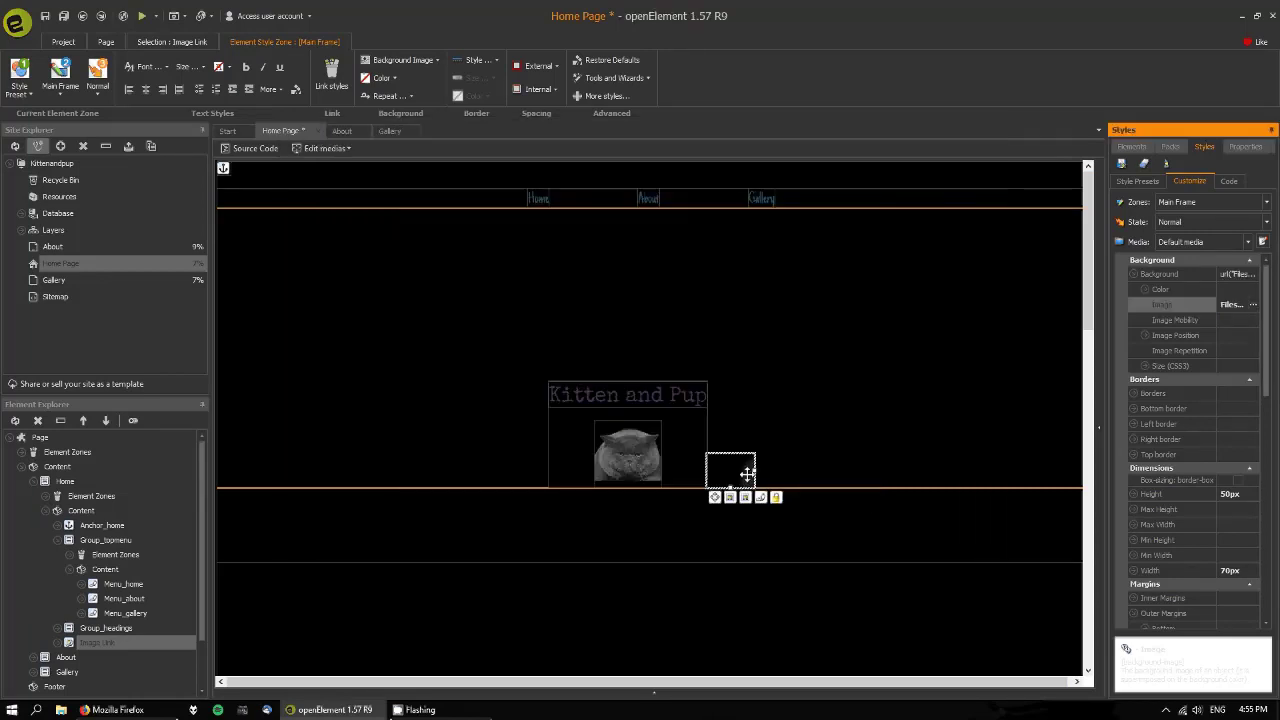
# Step: Set the paw background's predefined position to Center Center, its repetition to Fixed and its CSS3 size to contain
pyautogui.click(1201, 335)
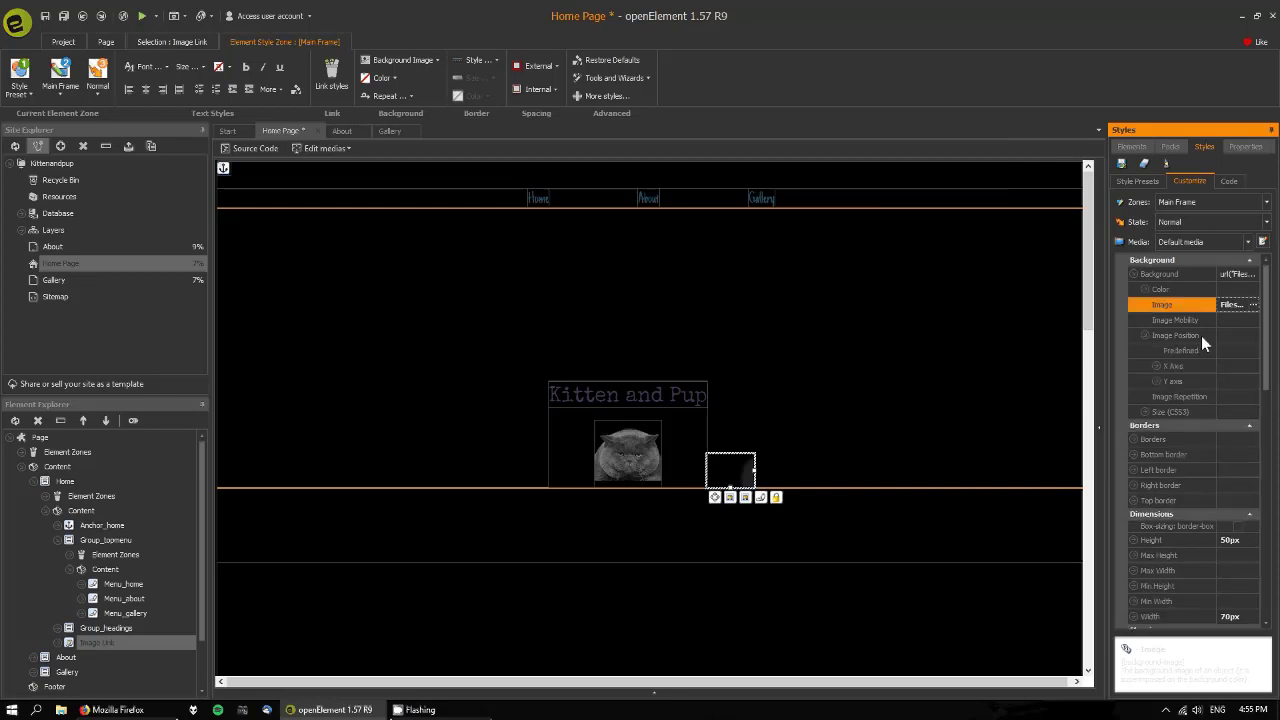
pyautogui.click(1240, 352)
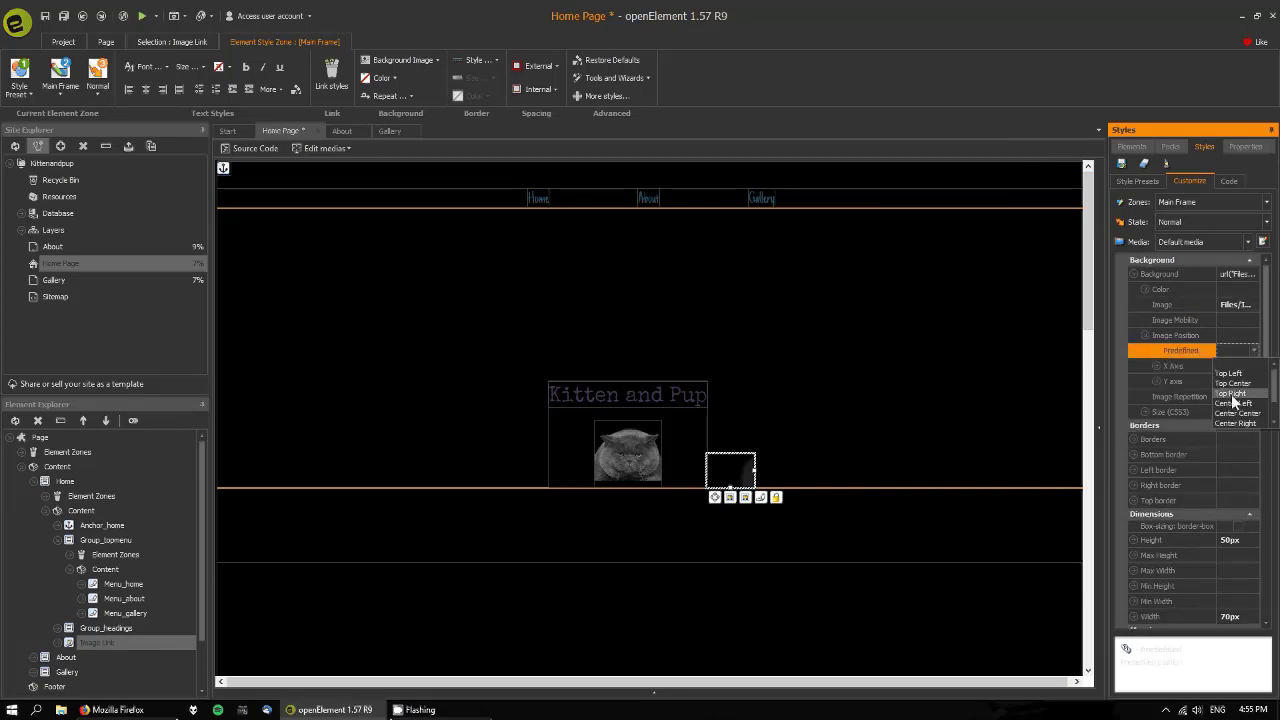
pyautogui.click(1233, 413)
pyautogui.click(1228, 398)
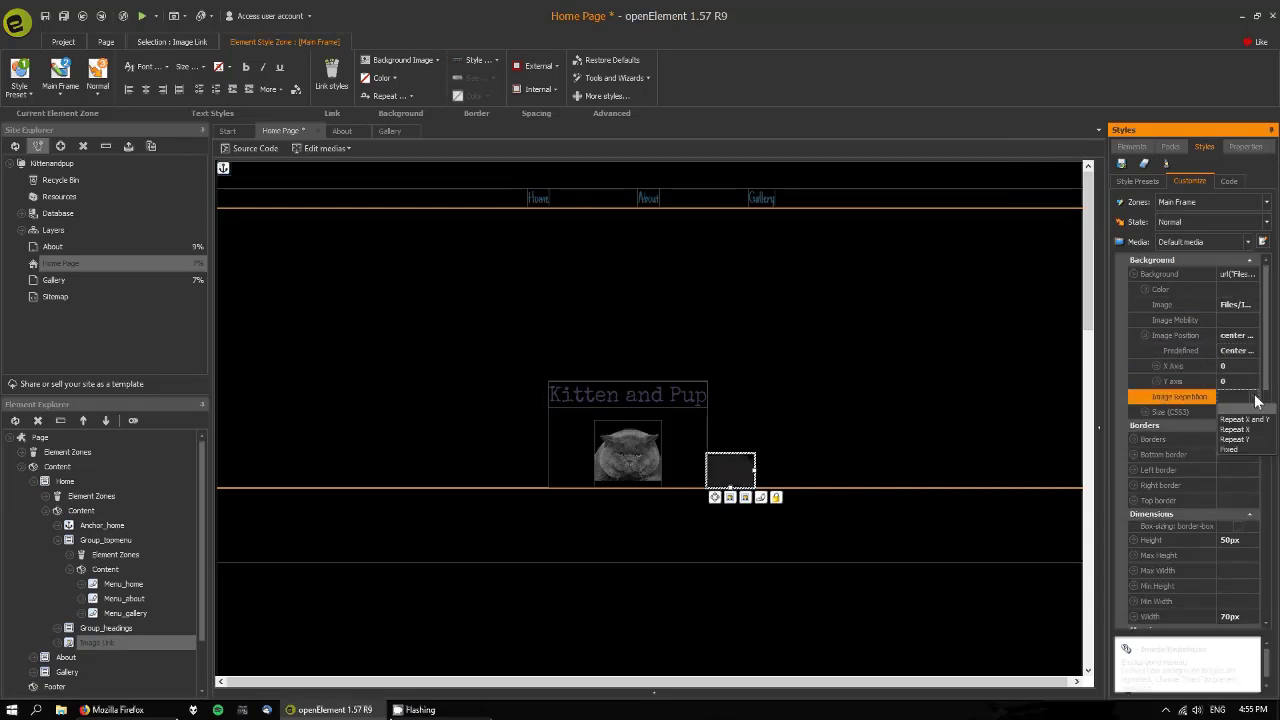
pyautogui.click(1229, 447)
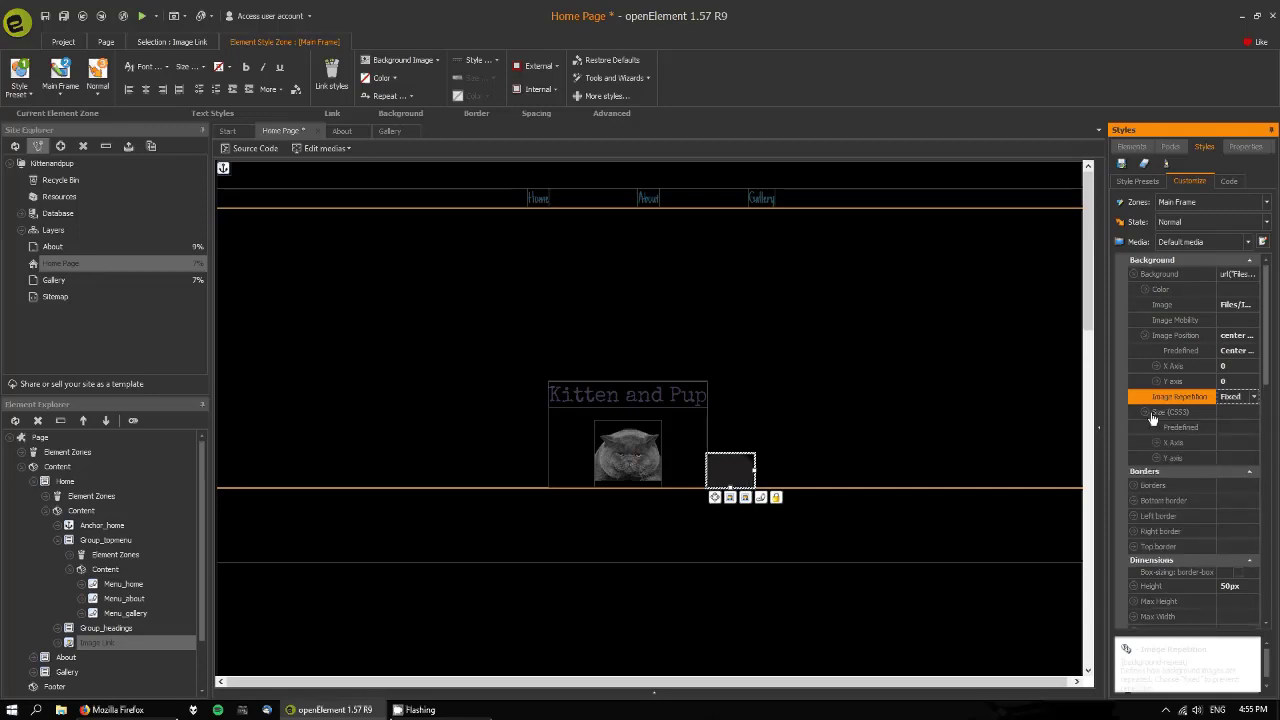
pyautogui.click(1240, 428)
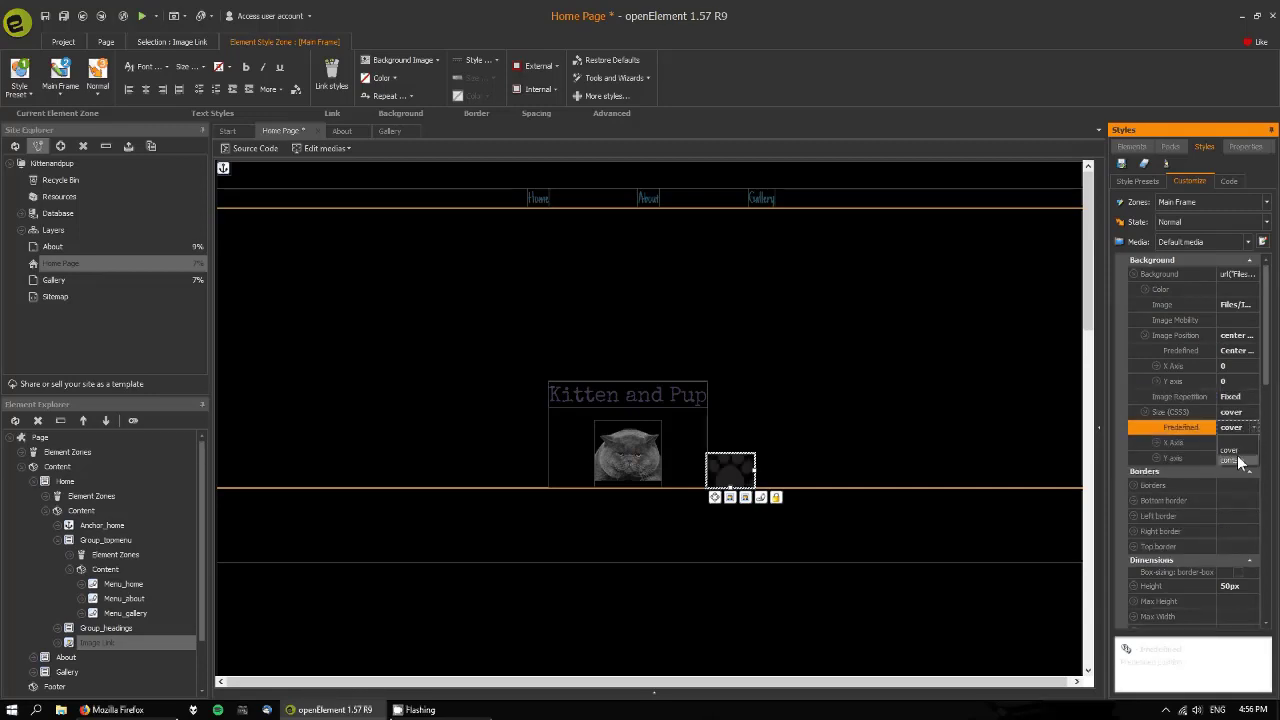
pyautogui.click(1234, 463)
pyautogui.click(896, 437)
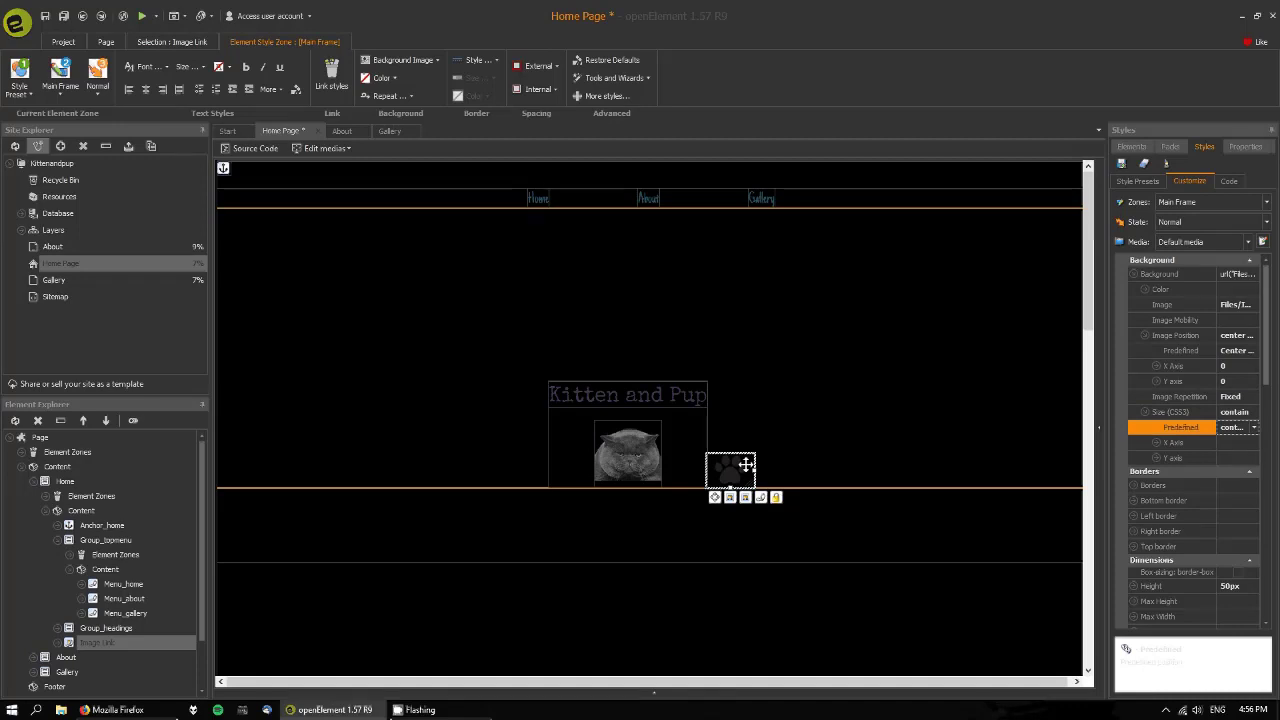
# Step: Move the paw image link into the heading group below the cat image and center it horizontally
pyautogui.moveTo(746, 464)
pyautogui.mouseDown()
pyautogui.moveTo(683, 478)
pyautogui.moveTo(682, 490)
pyautogui.moveTo(742, 475)
pyautogui.mouseUp()
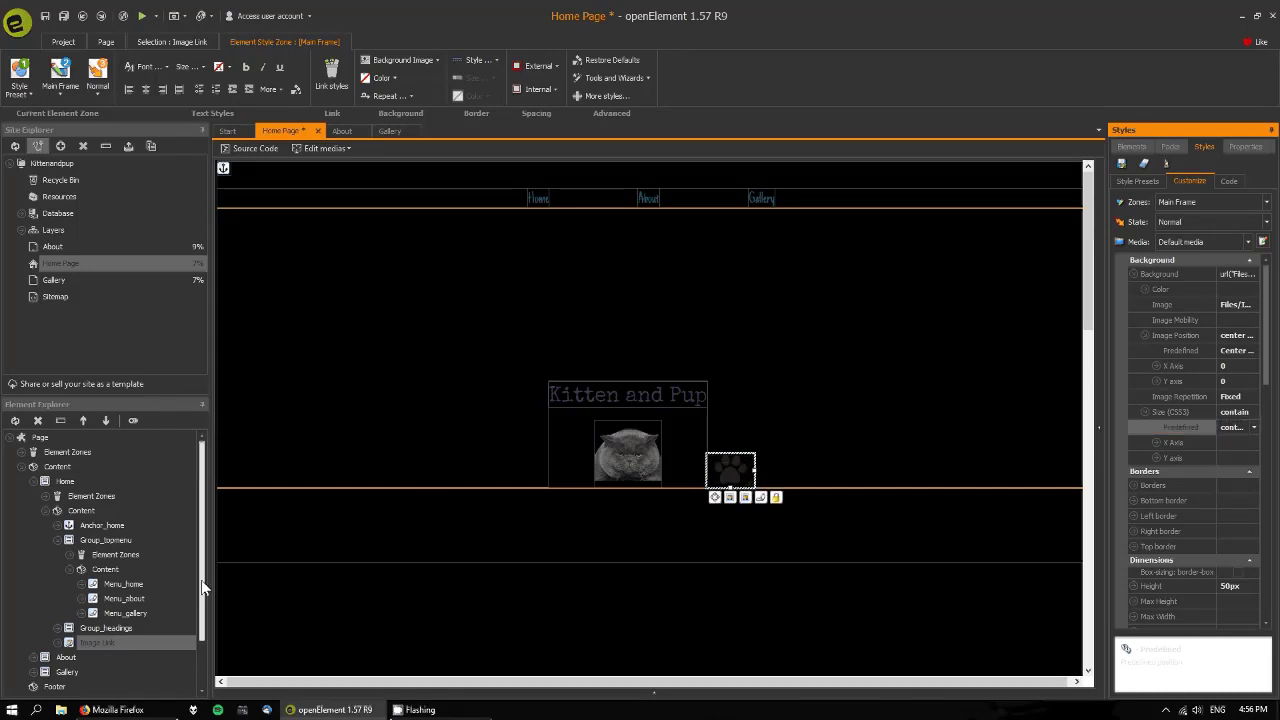
pyautogui.scroll(-2, 130, 605)
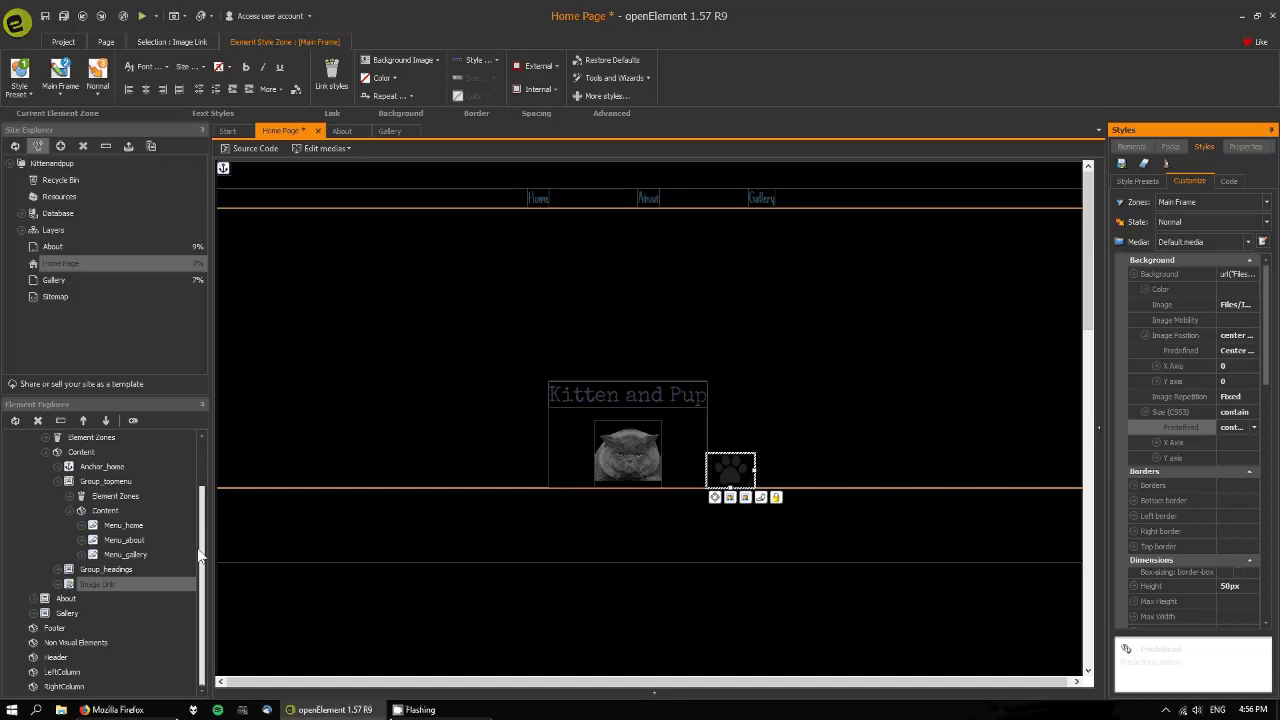
pyautogui.click(57, 481)
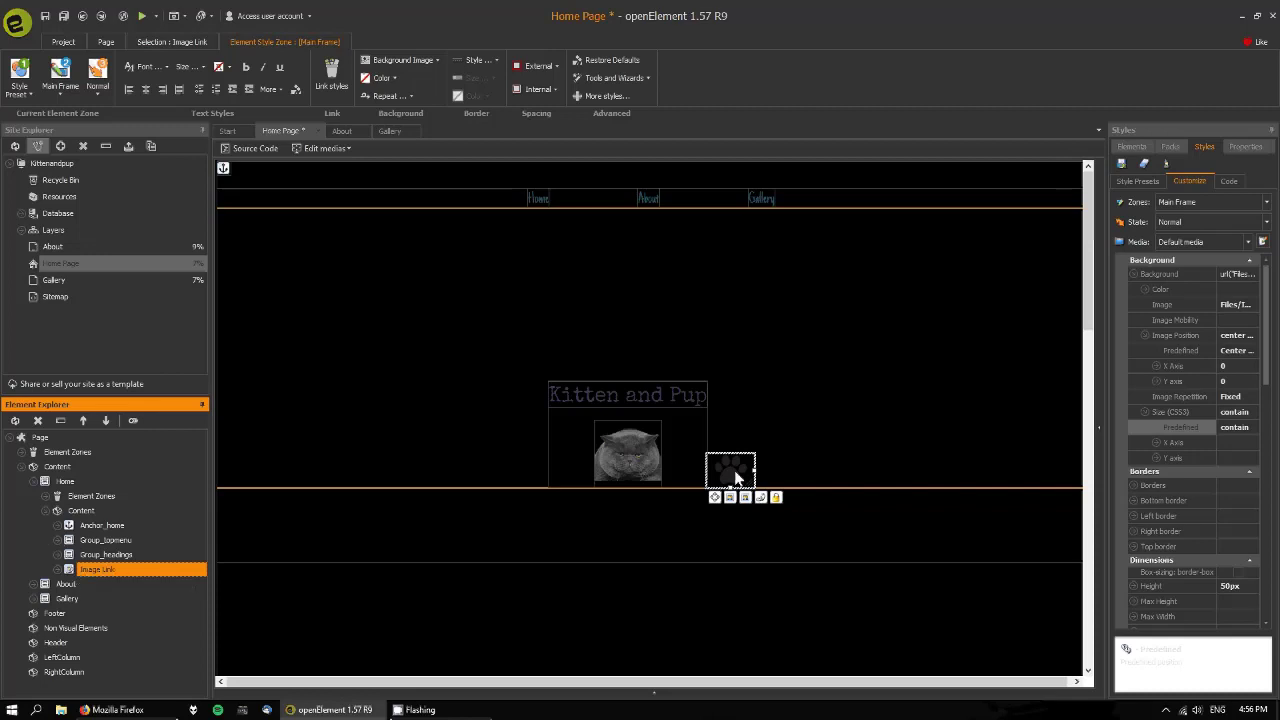
pyautogui.moveTo(734, 470); pyautogui.dragTo(688, 494)
pyautogui.moveTo(688, 494); pyautogui.dragTo(683, 485)
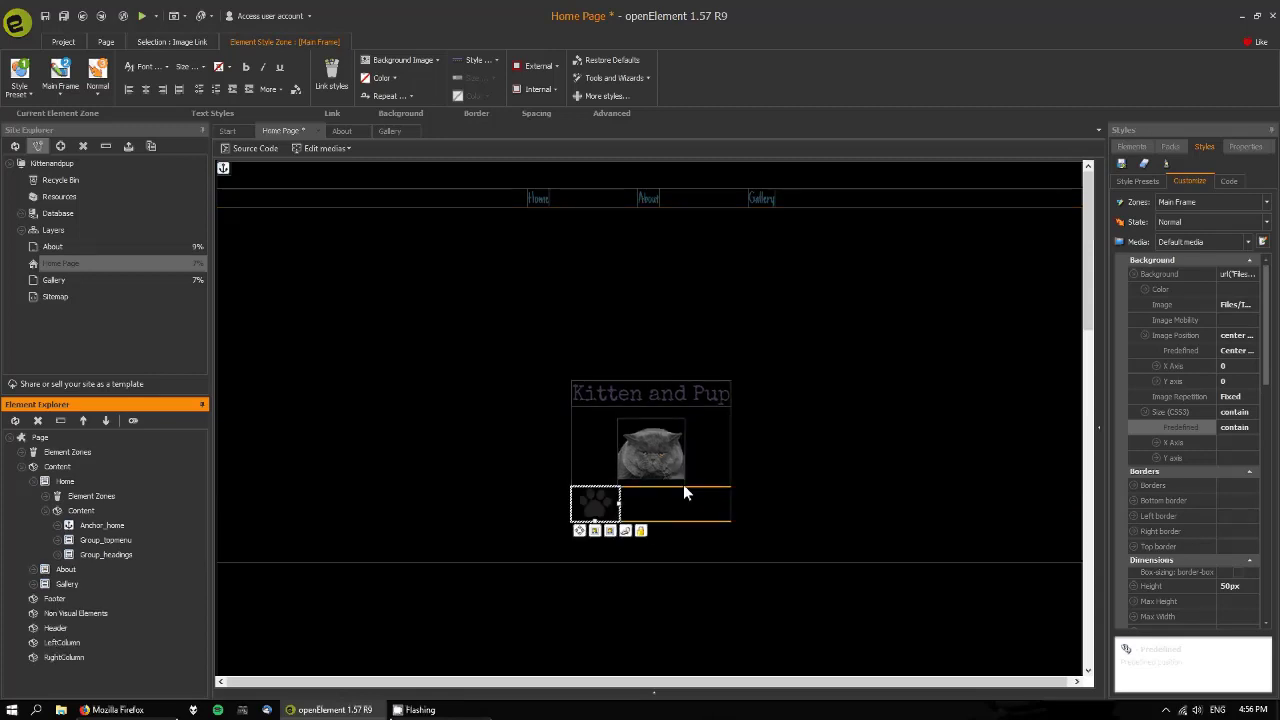
pyautogui.rightClick(608, 506)
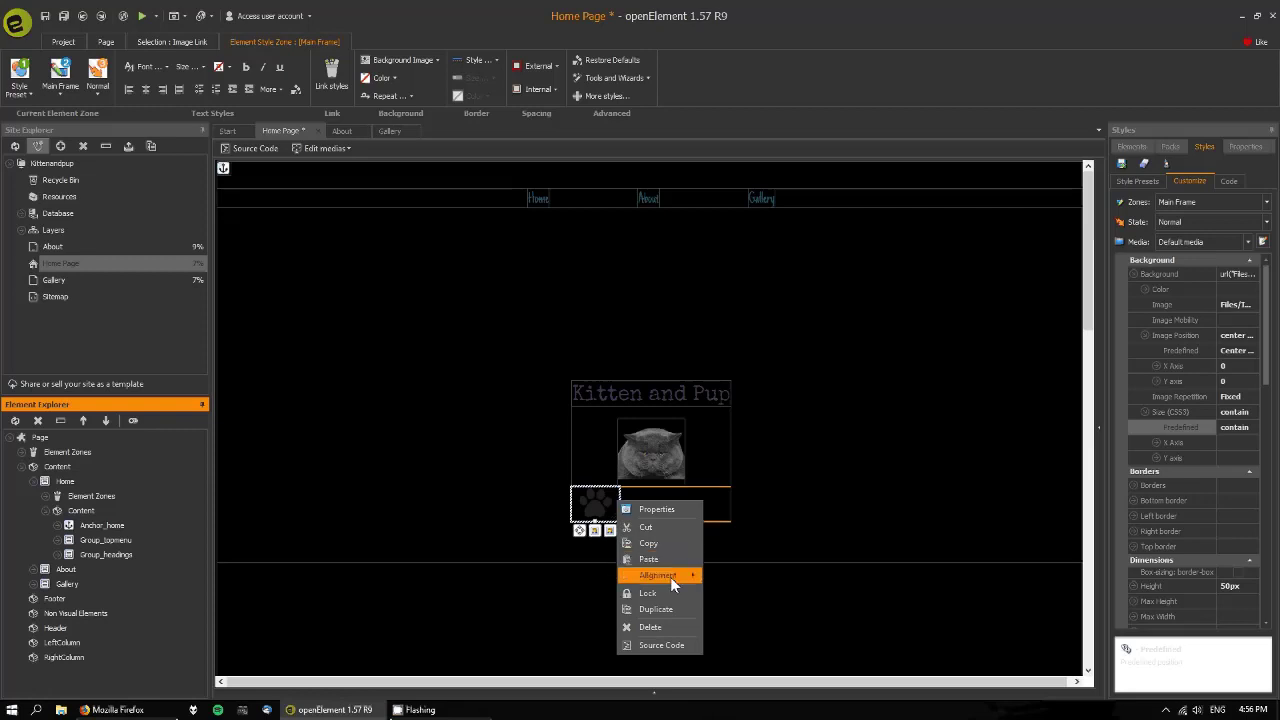
pyautogui.moveTo(670, 577)
pyautogui.click(737, 592)
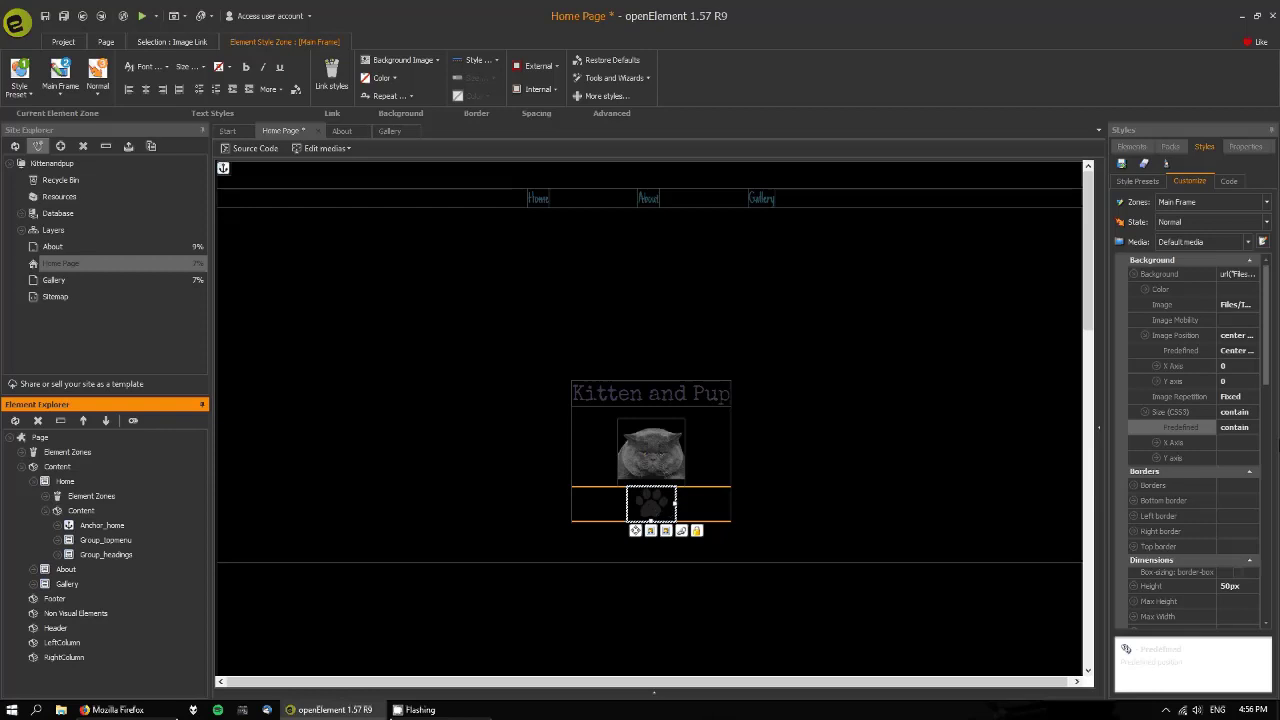
# Step: Set the paw image link's top outer margin to 50px
pyautogui.scroll(-2, 1270, 355)
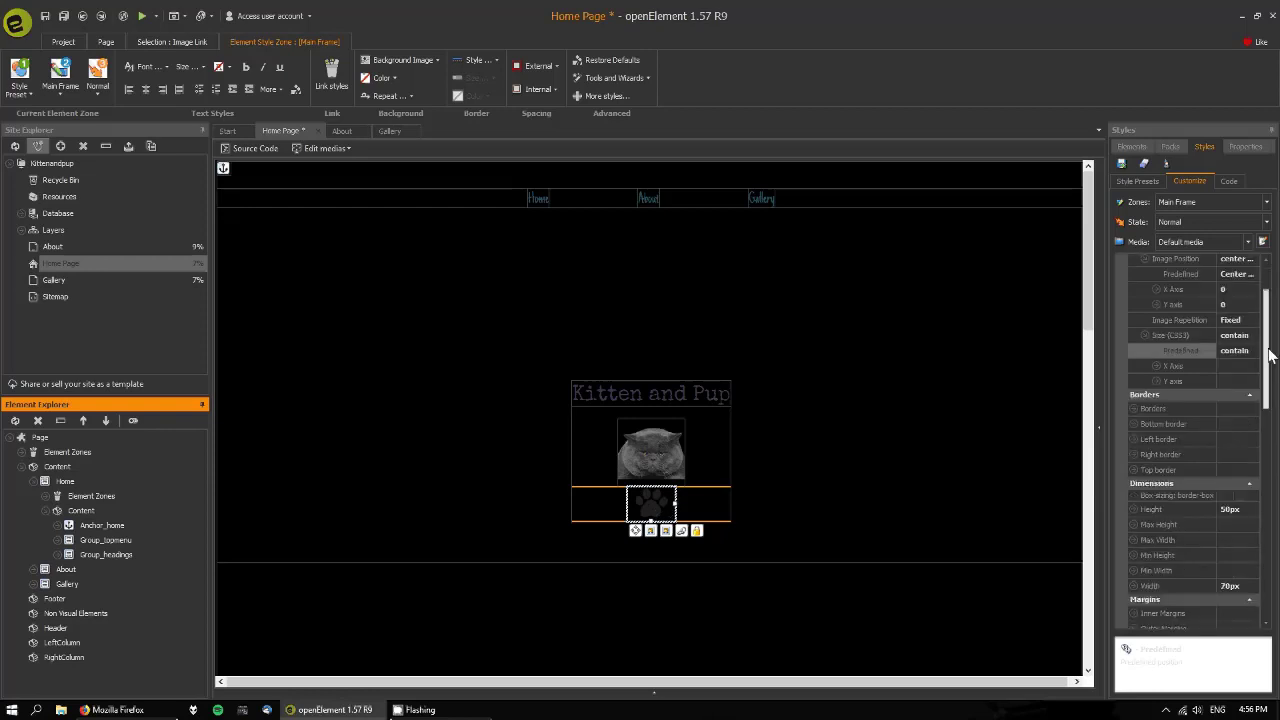
pyautogui.scroll(2, 1270, 355)
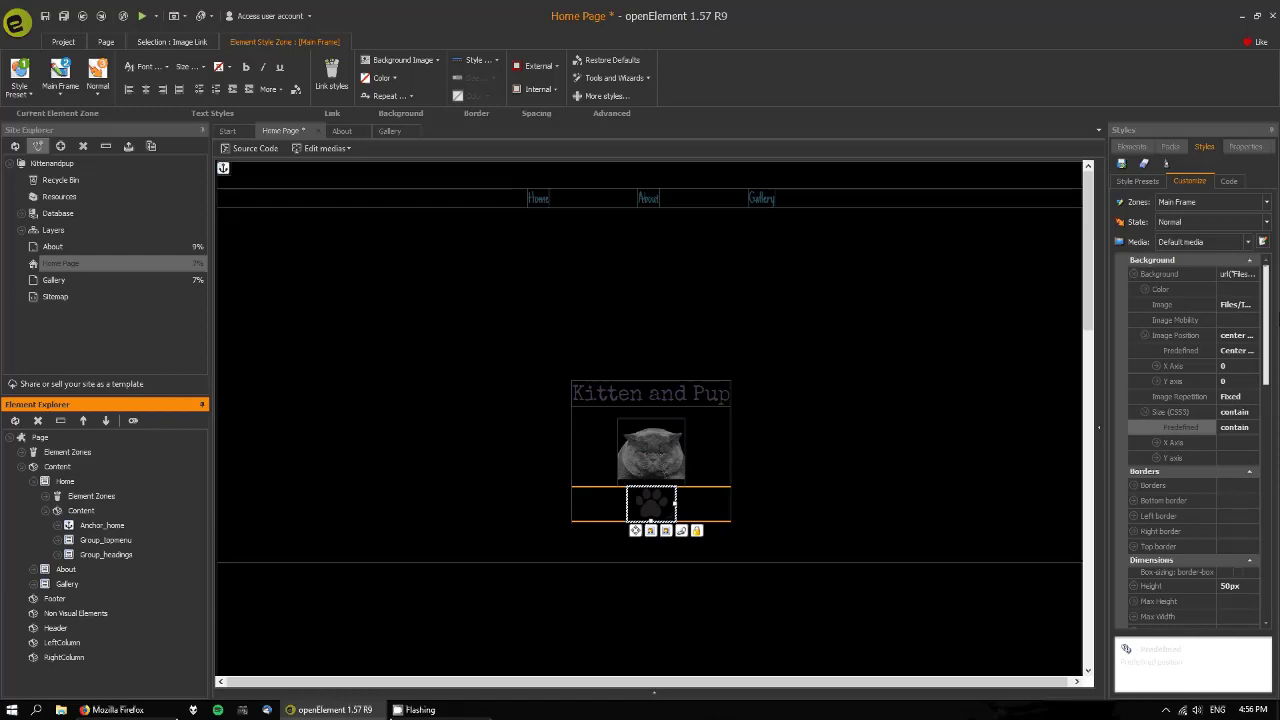
pyautogui.scroll(-5, 1275, 395)
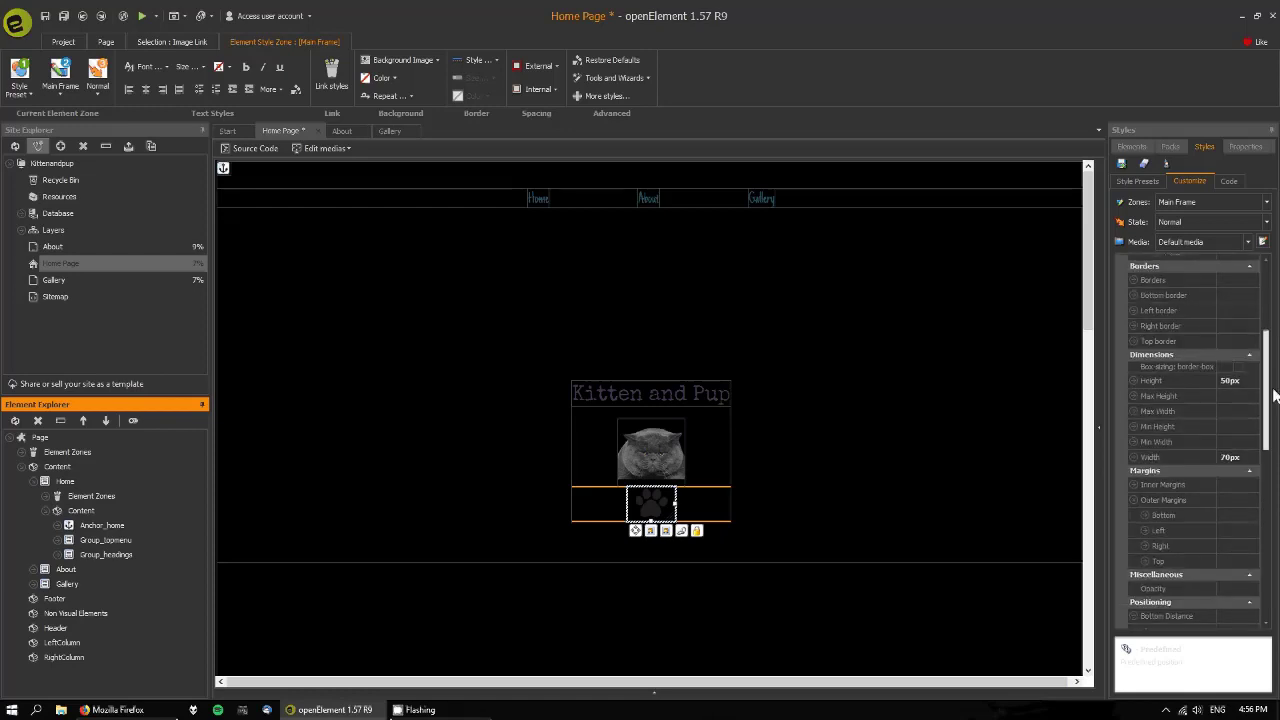
pyautogui.scroll(-1, 1275, 395)
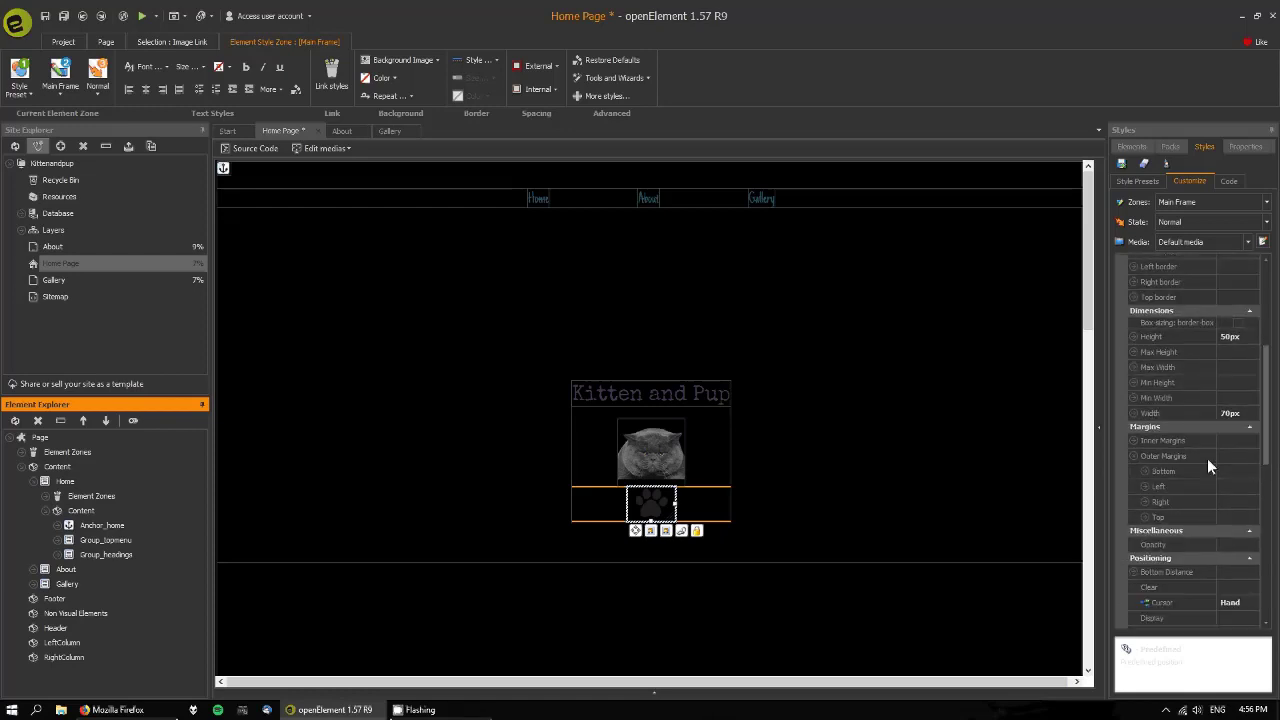
pyautogui.click(1244, 516)
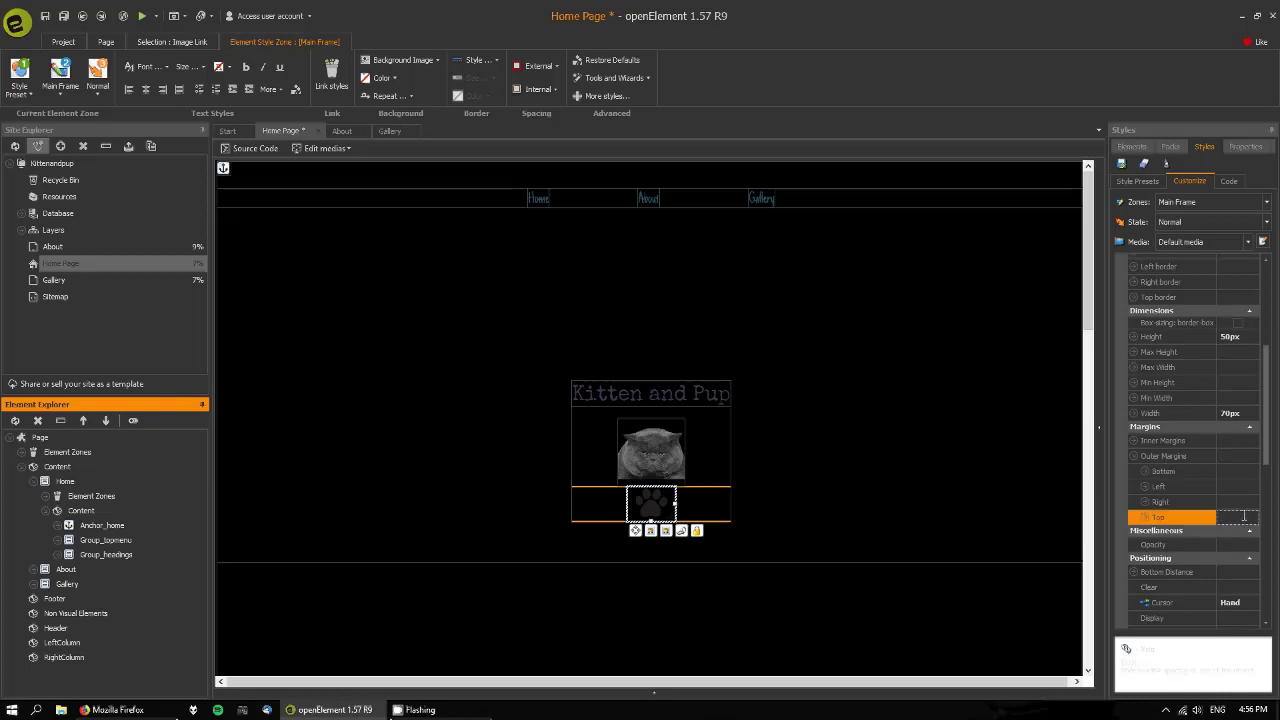
pyautogui.write('50px')
pyautogui.press('Return')
pyautogui.click(925, 467)
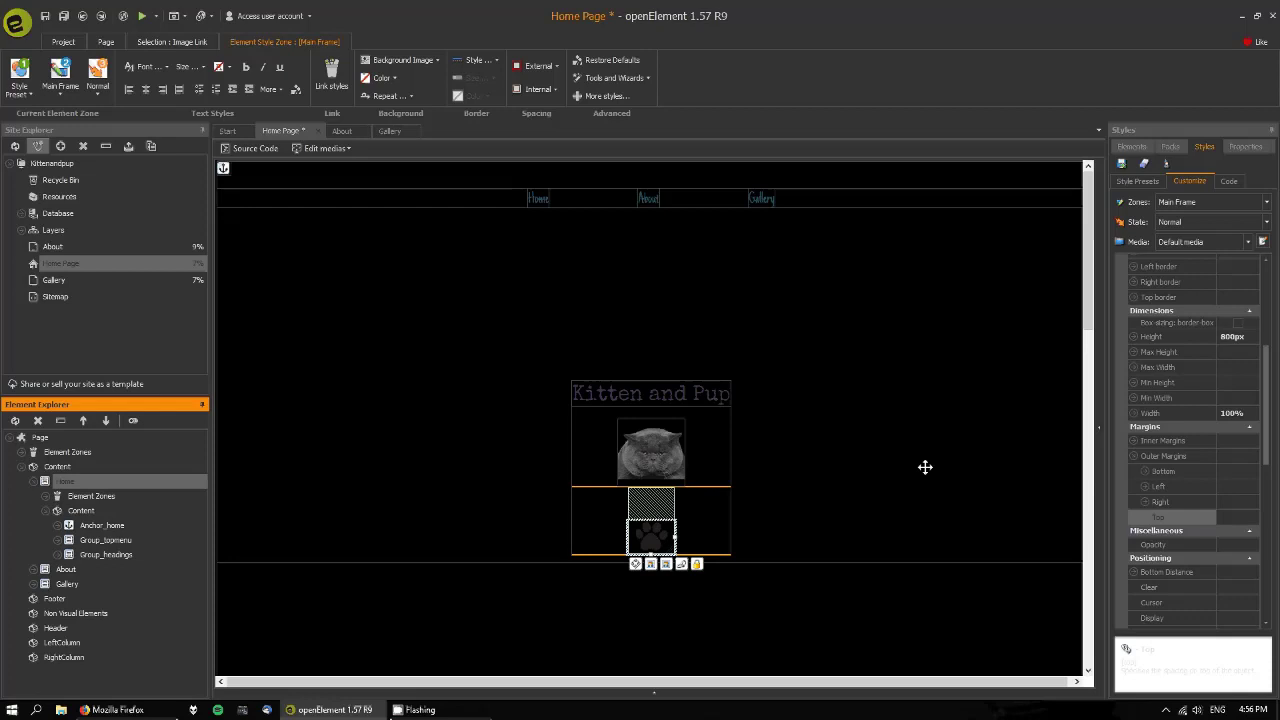
pyautogui.click(872, 411)
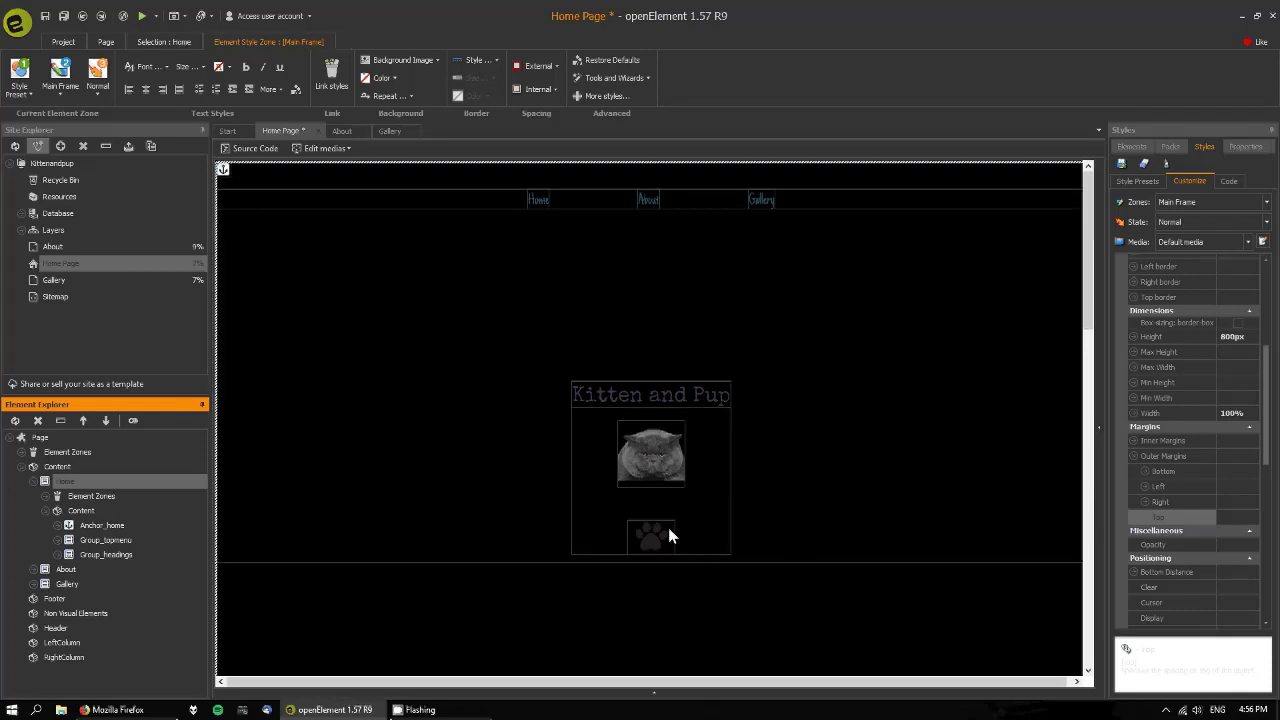
# Step: Link the paw image to Home Page (index) and save all open pages
pyautogui.click(668, 537)
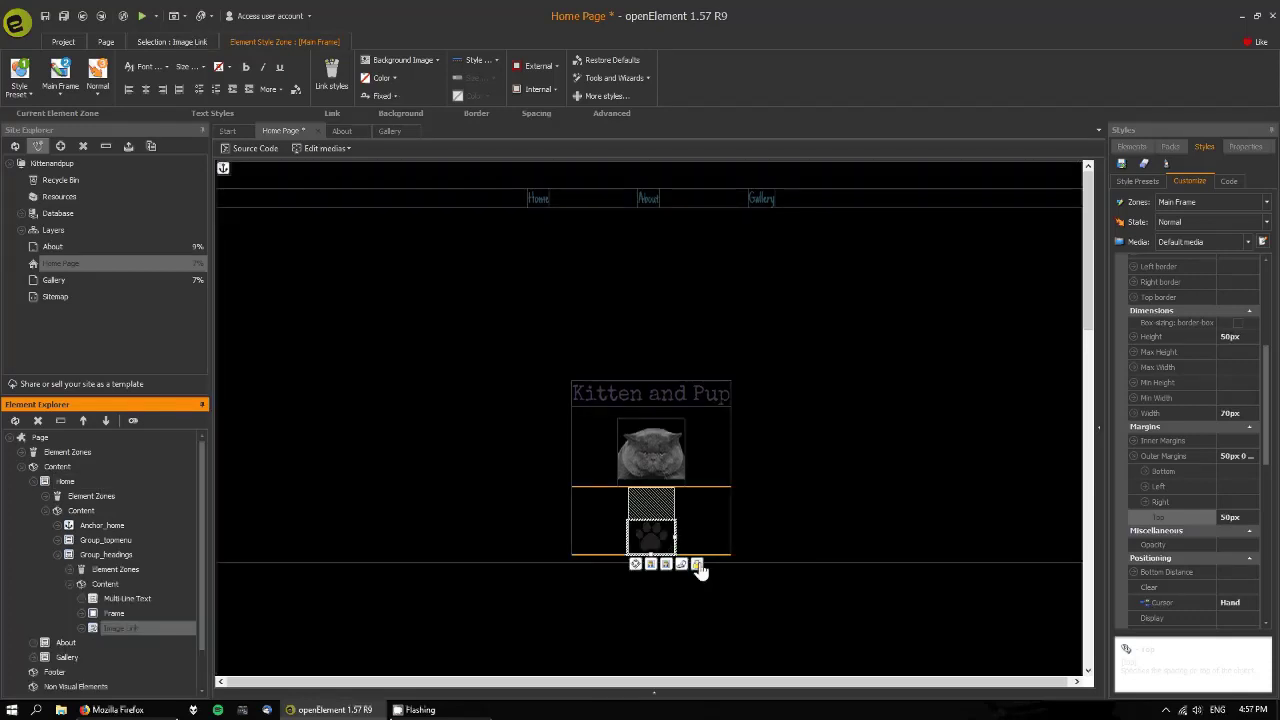
pyautogui.click(681, 565)
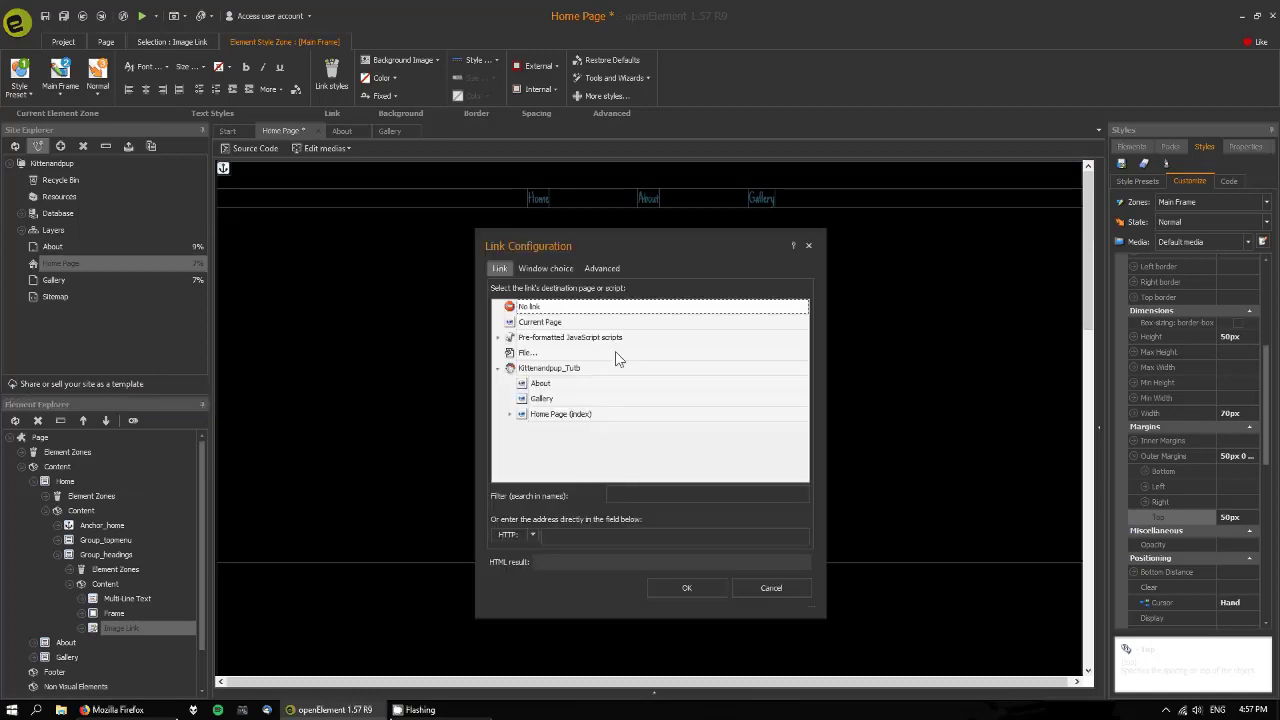
pyautogui.click(555, 414)
pyautogui.click(695, 590)
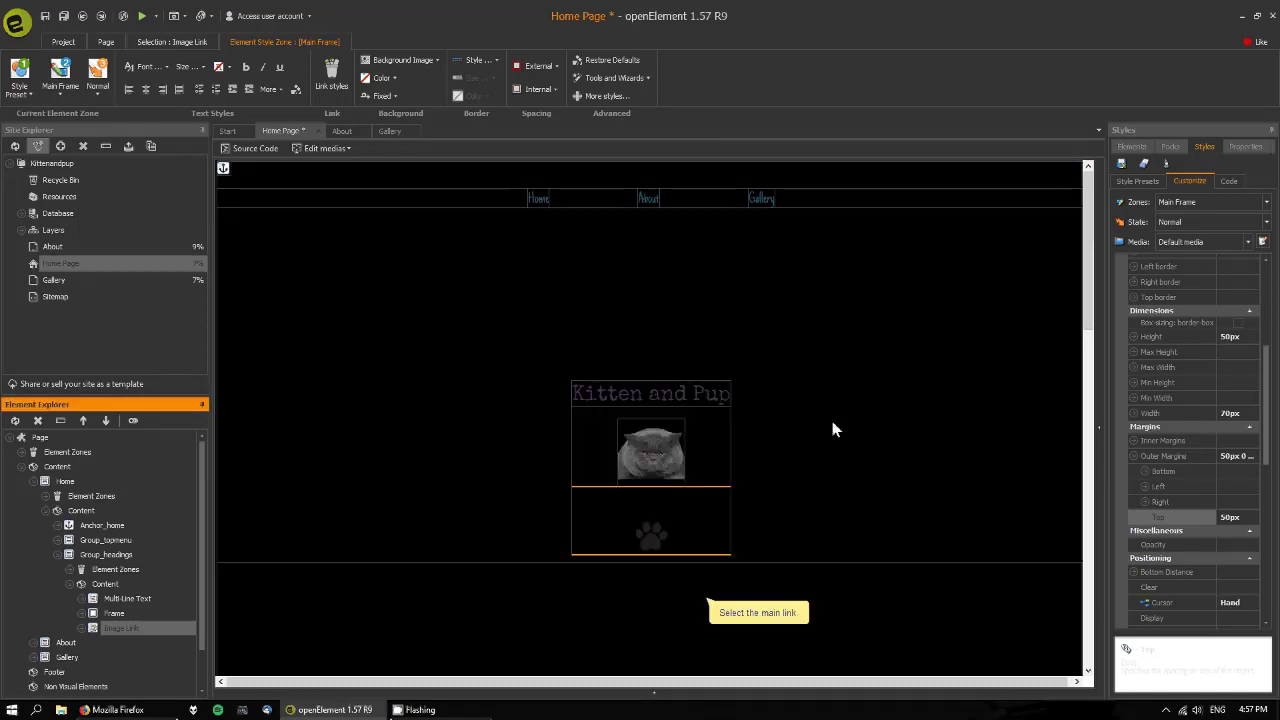
pyautogui.click(828, 430)
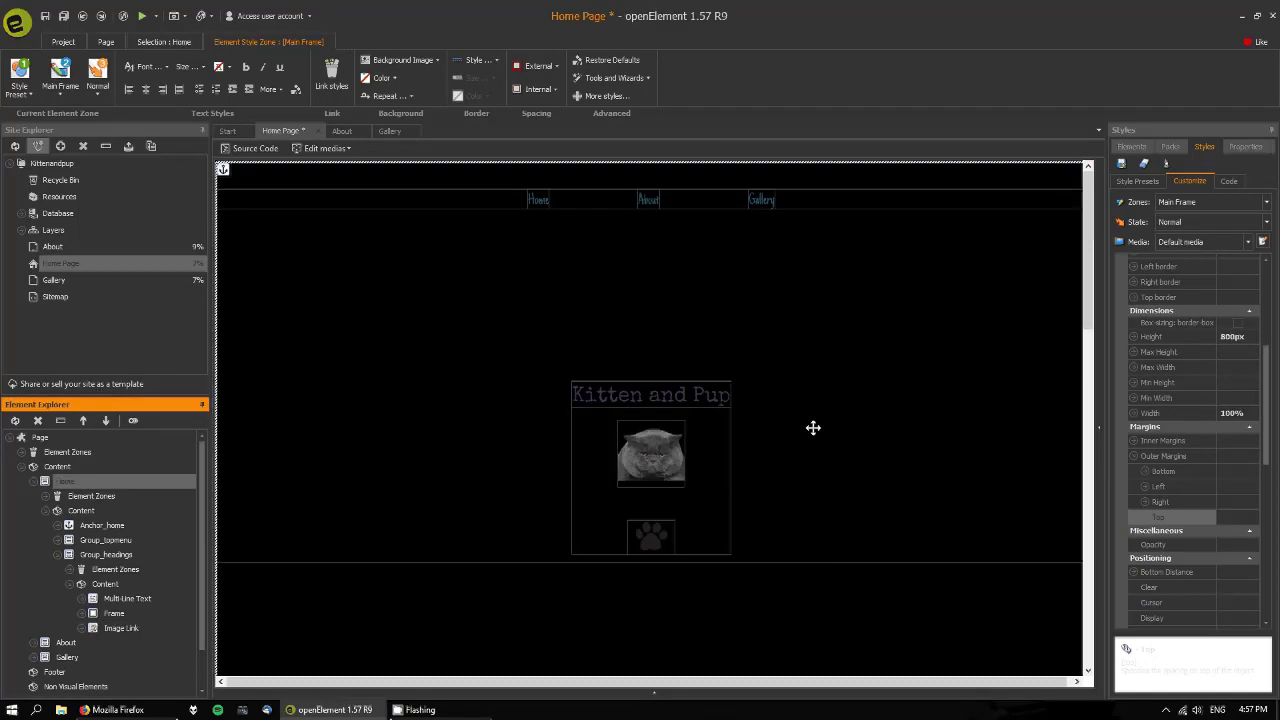
pyautogui.click(66, 14)
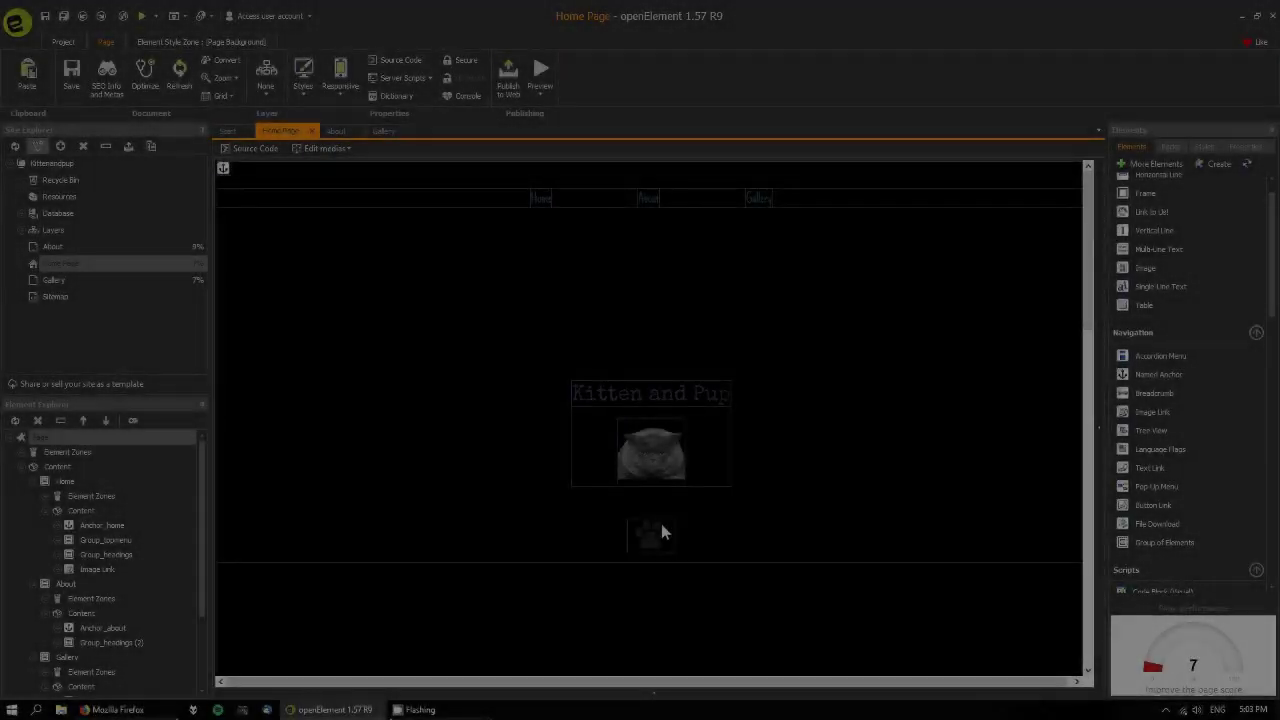
# Step: Try Anchor_home as the link destination of the paw image below the cat and return it to Home Page (index)
pyautogui.click(659, 523)
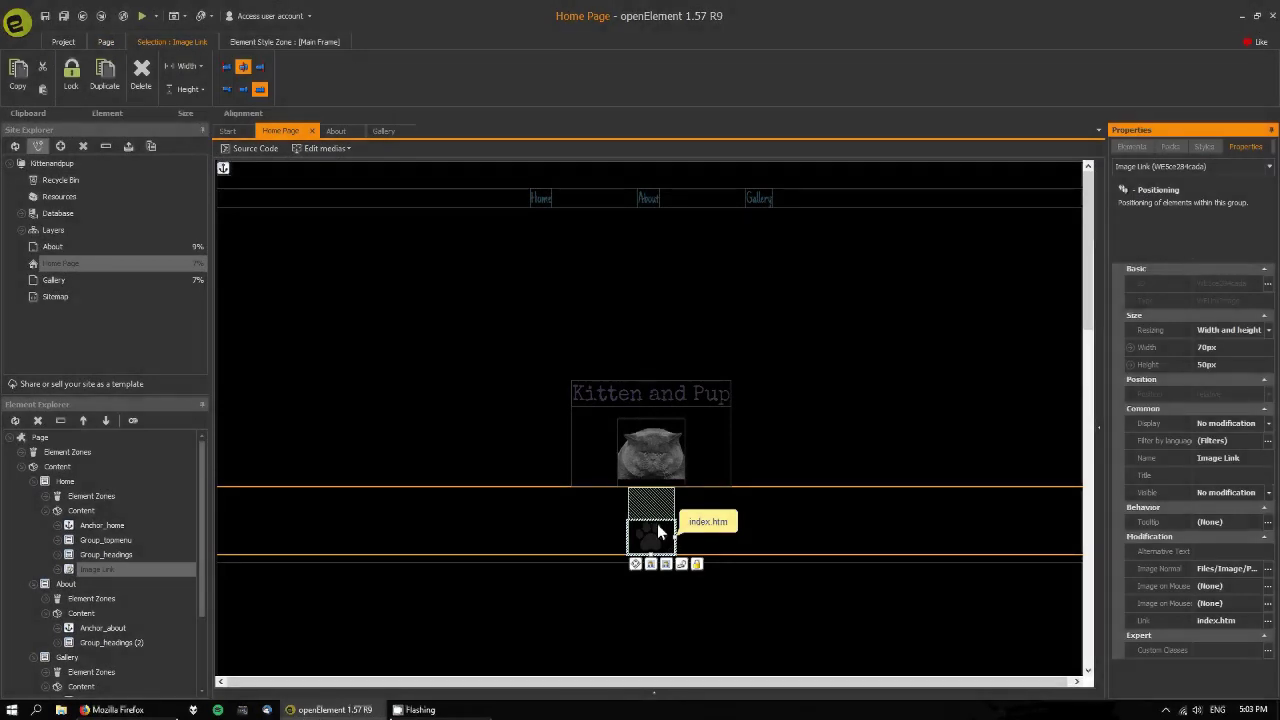
pyautogui.rightClick(657, 523)
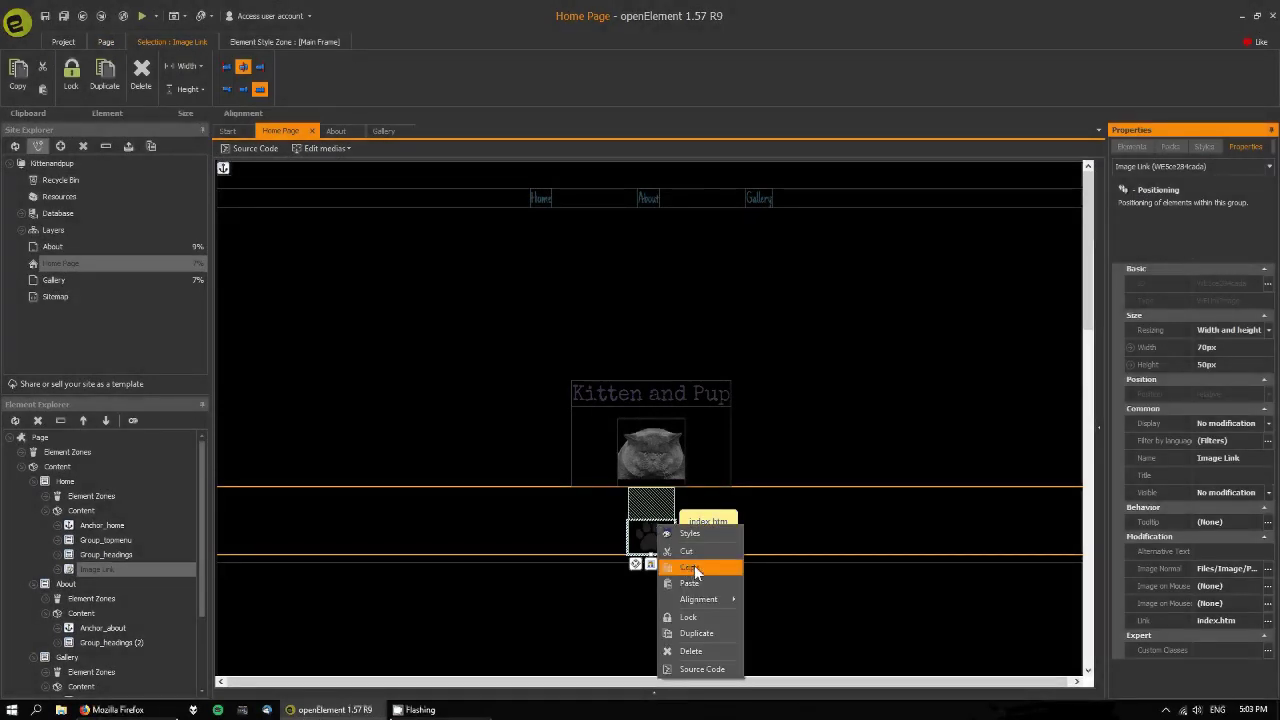
pyautogui.click(640, 544)
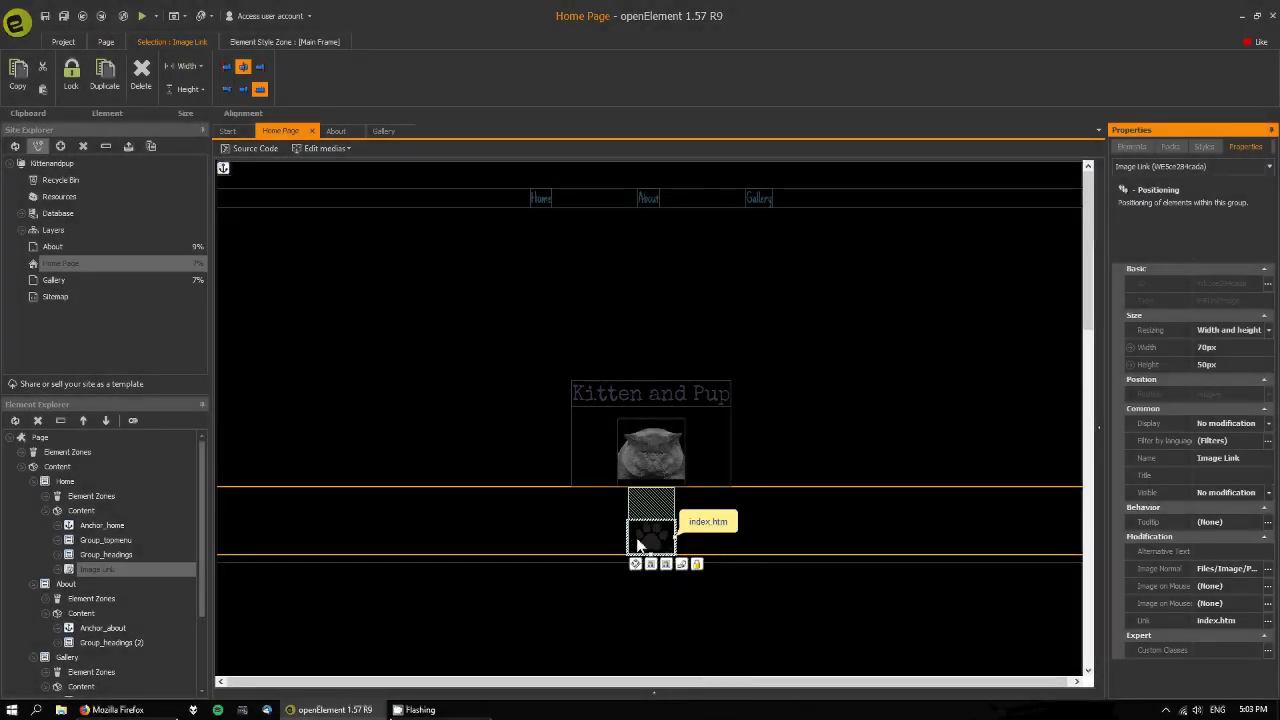
pyautogui.click(682, 565)
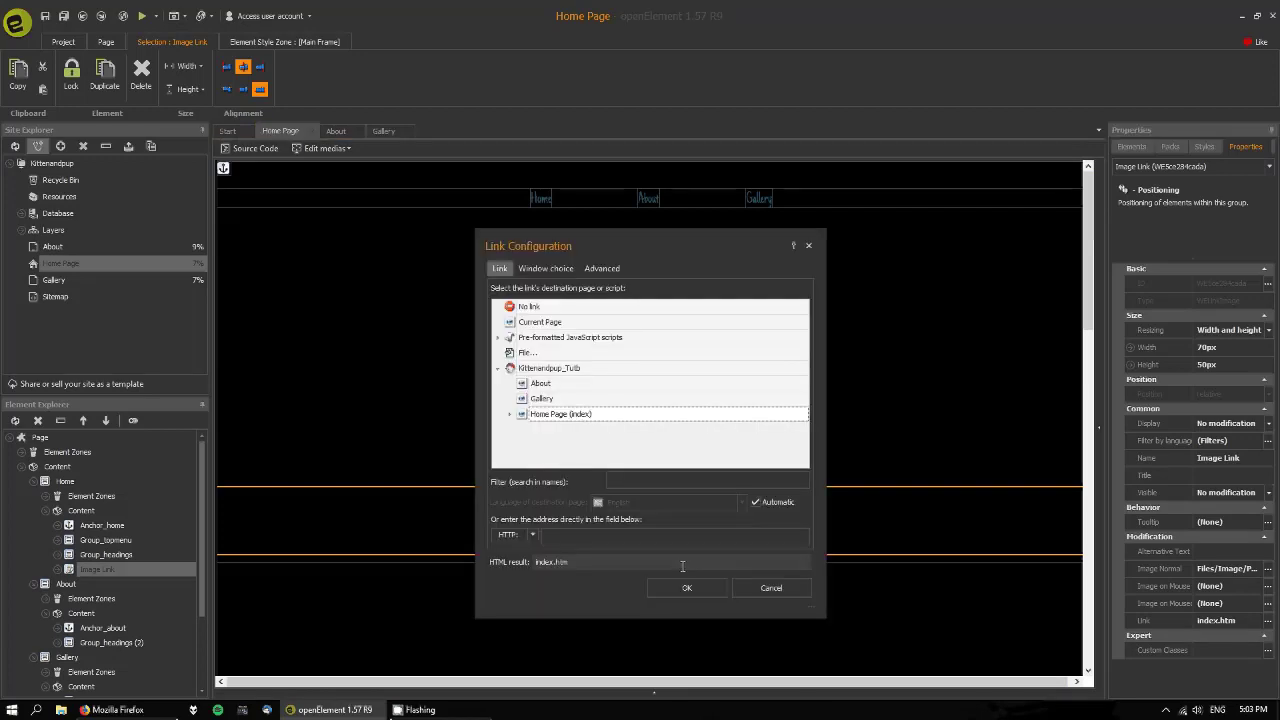
pyautogui.click(511, 414)
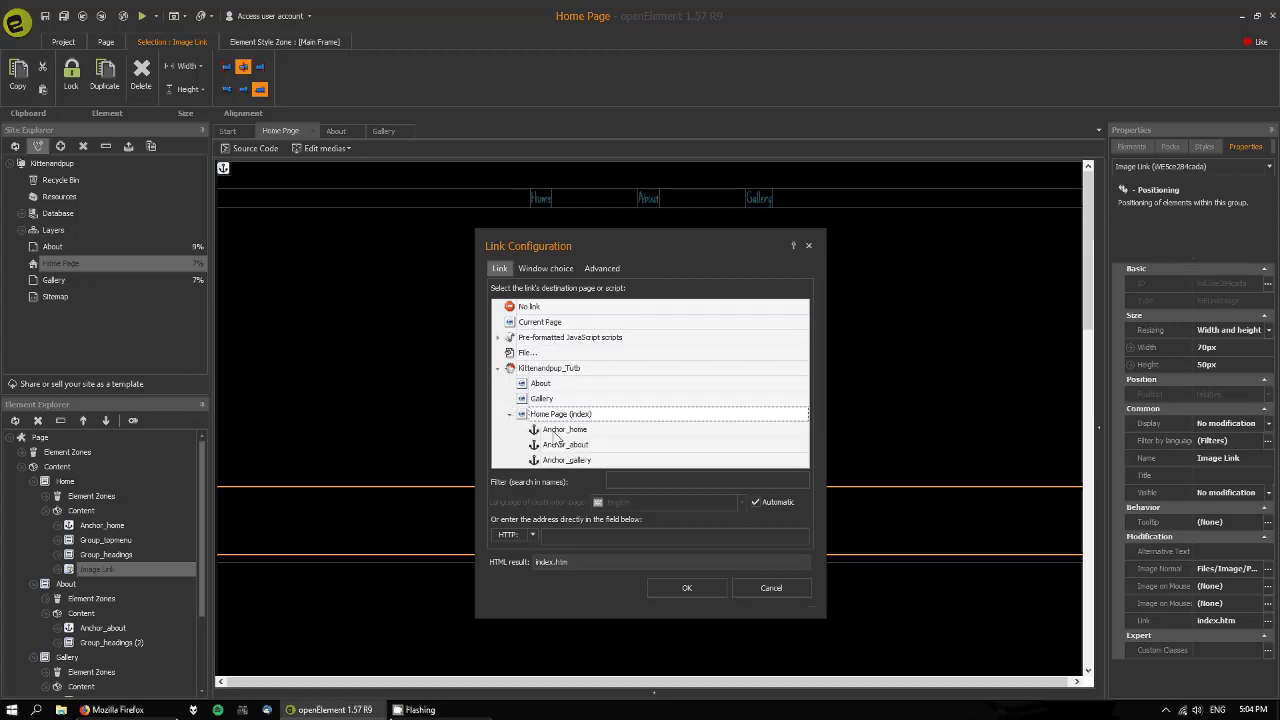
pyautogui.click(558, 431)
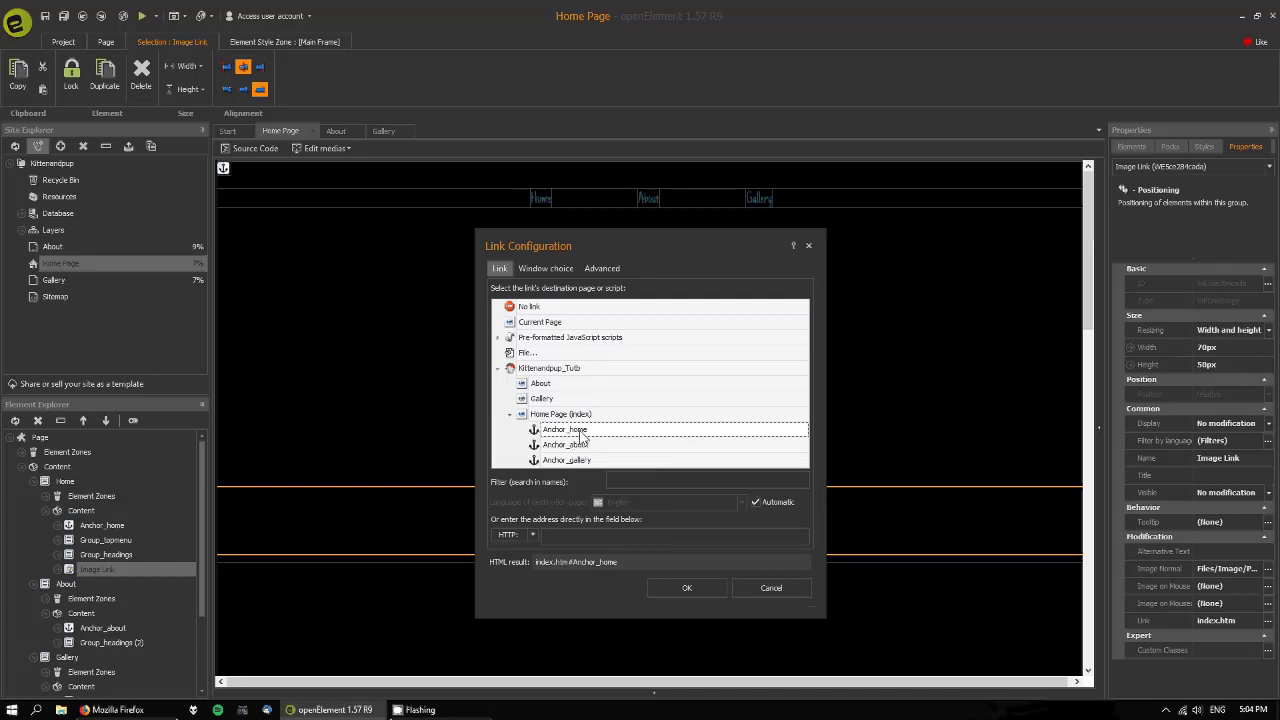
pyautogui.click(511, 415)
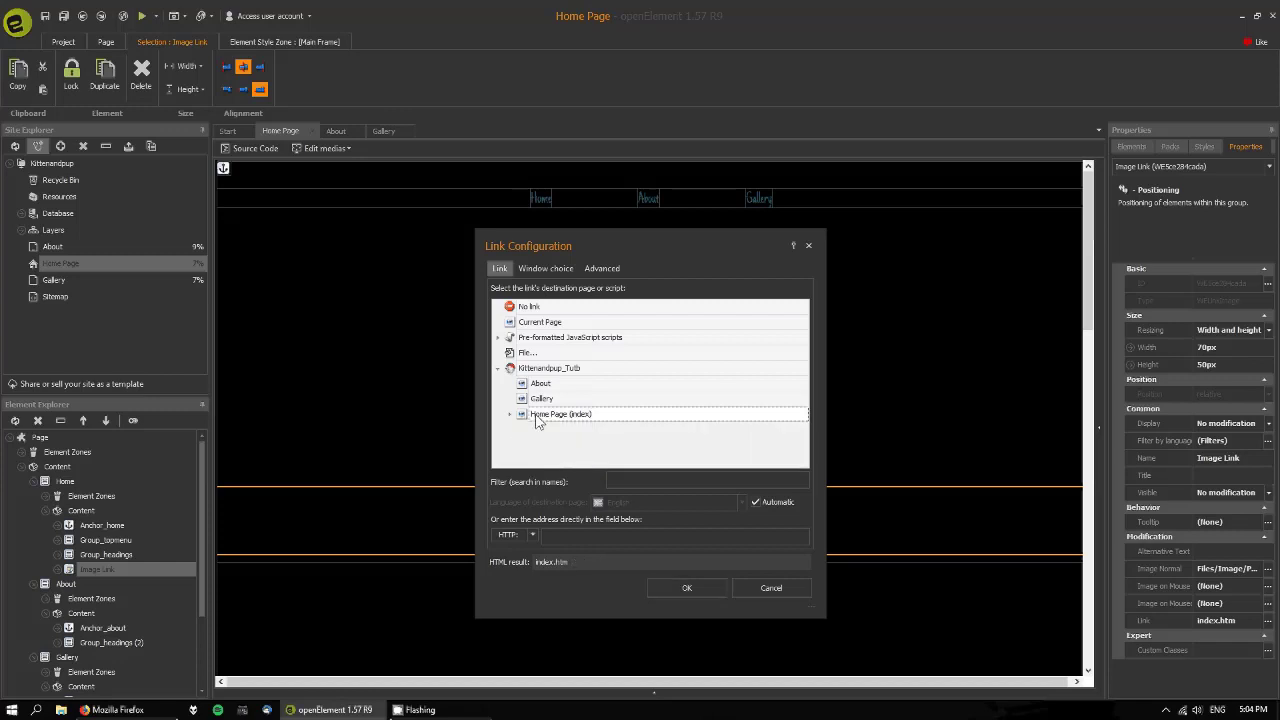
pyautogui.click(708, 586)
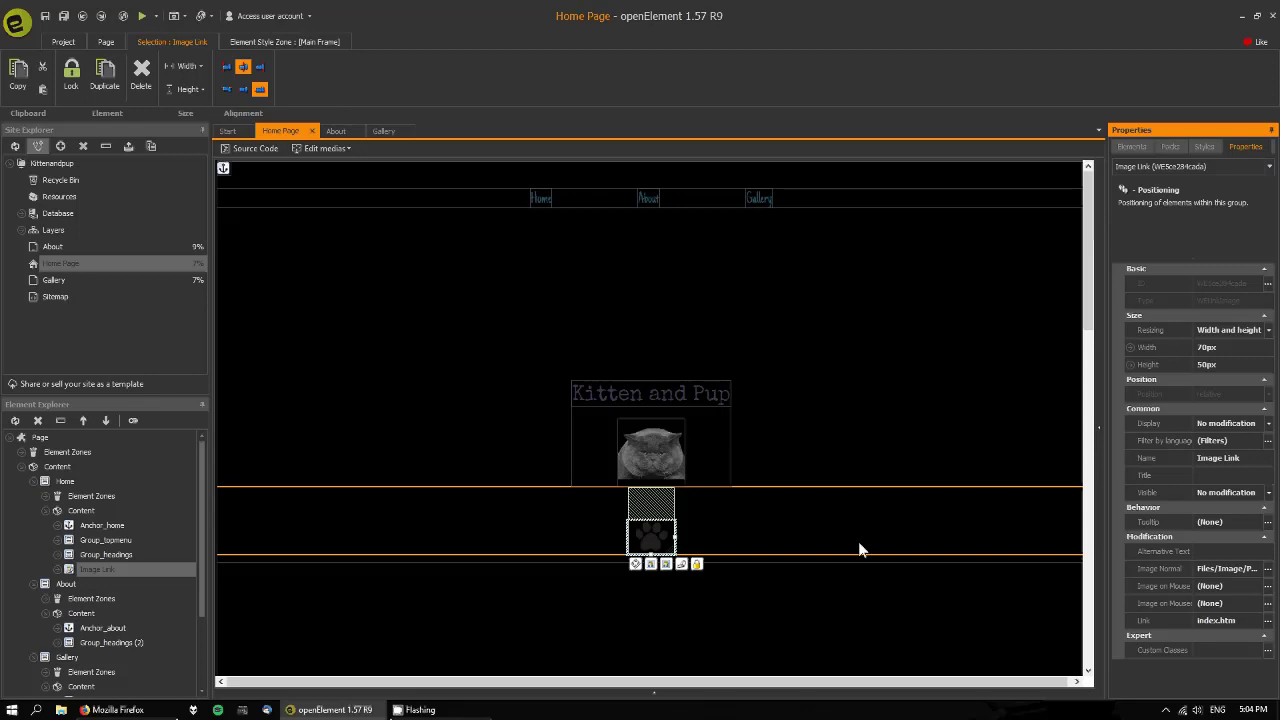
# Step: Copy the paw image link from the Home section into the About section and center it horizontally
pyautogui.scroll(-1, 858, 541)
pyautogui.rightClick(650, 459)
pyautogui.click(673, 503)
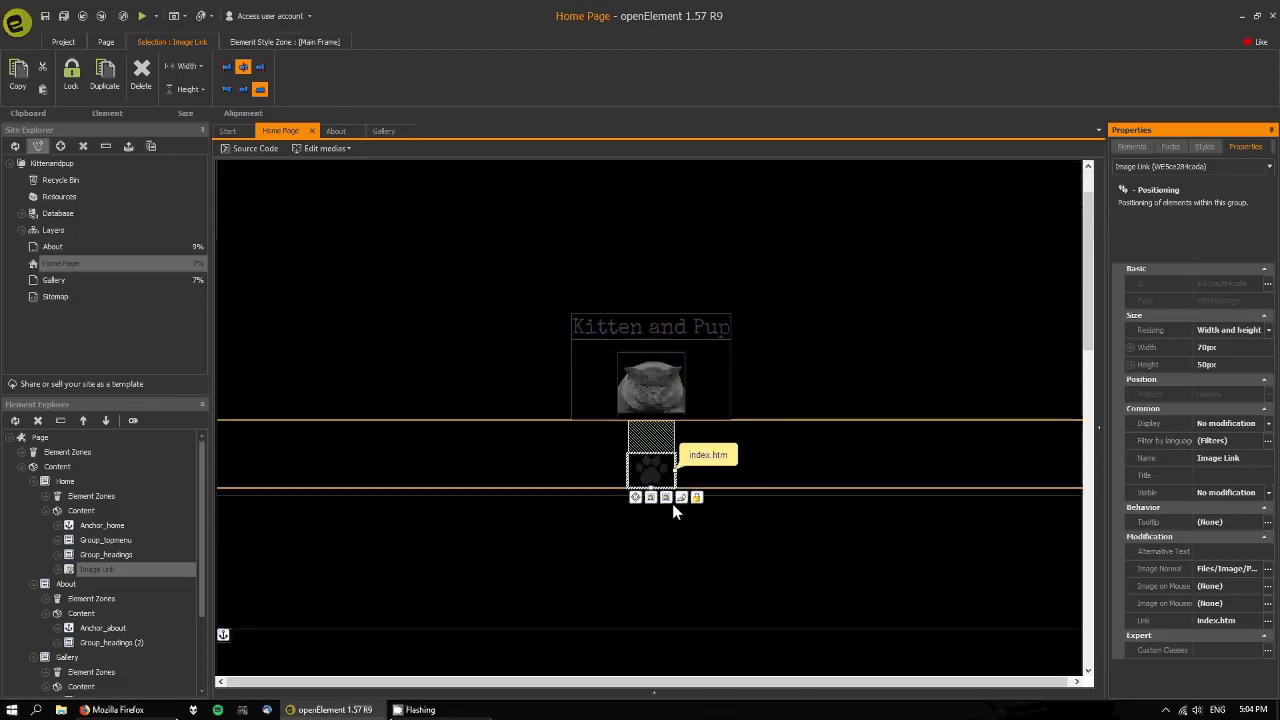
pyautogui.moveTo(1093, 288); pyautogui.dragTo(1100, 464)
pyautogui.rightClick(746, 348)
pyautogui.click(766, 408)
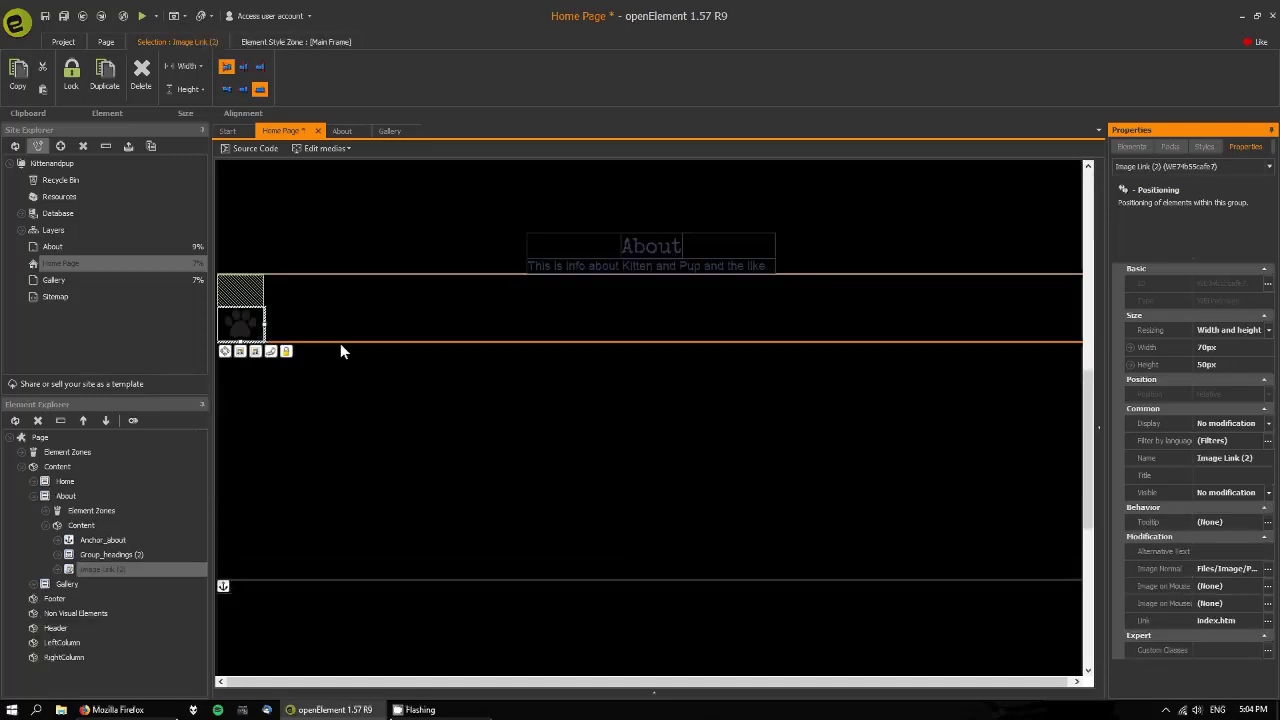
pyautogui.rightClick(240, 320)
pyautogui.moveTo(297, 394)
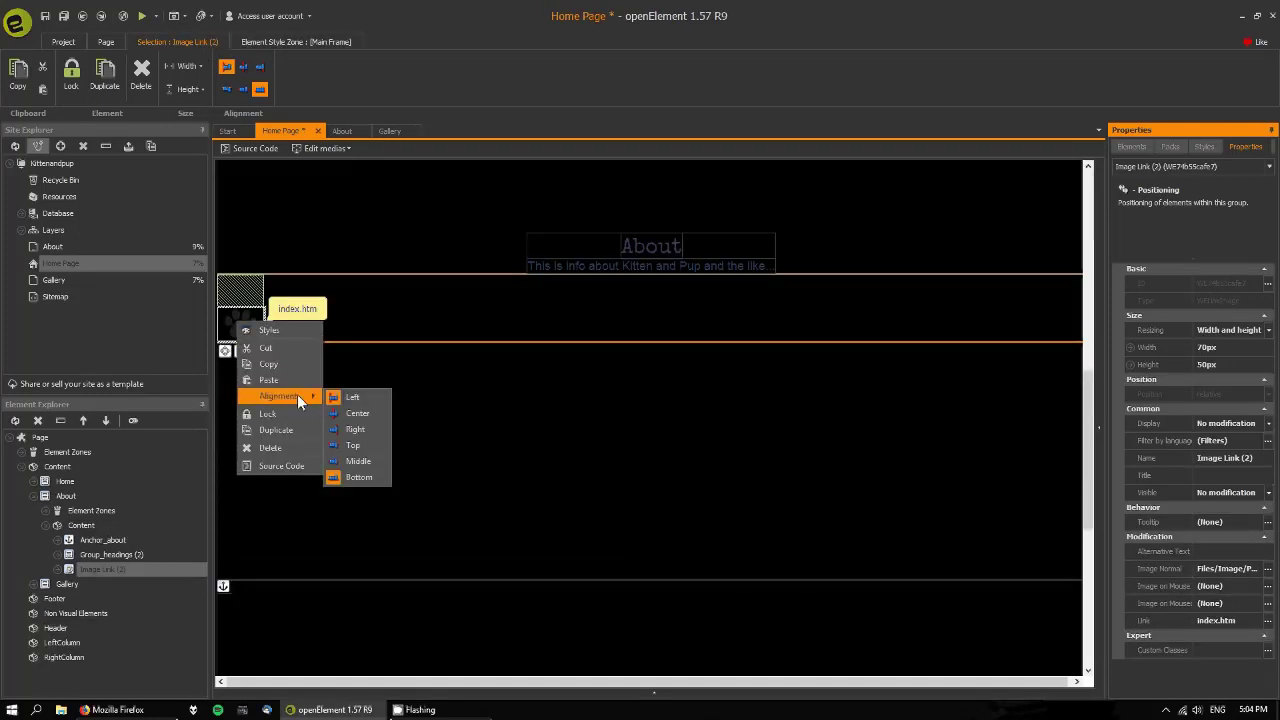
pyautogui.click(350, 412)
# Step: Copy the About section's paw image link into the Gallery section and center it horizontally
pyautogui.rightClick(635, 324)
pyautogui.click(665, 368)
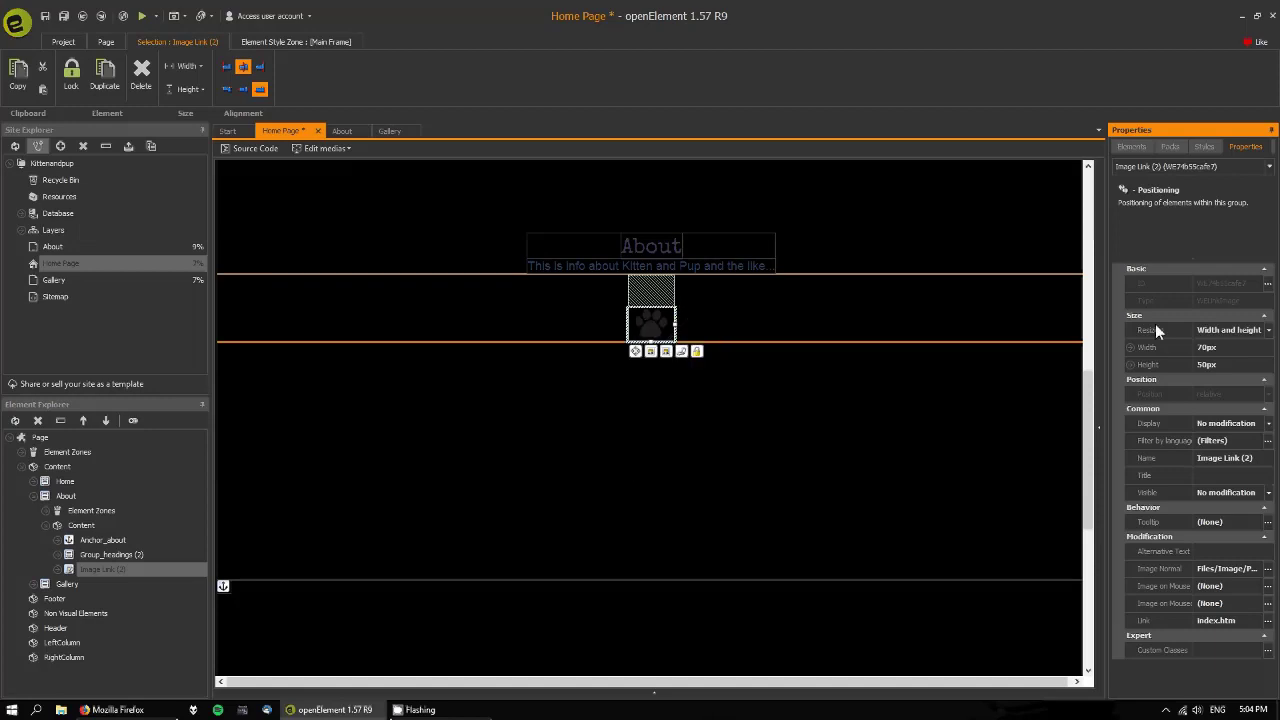
pyautogui.moveTo(1091, 407); pyautogui.dragTo(1114, 543)
pyautogui.rightClick(703, 517)
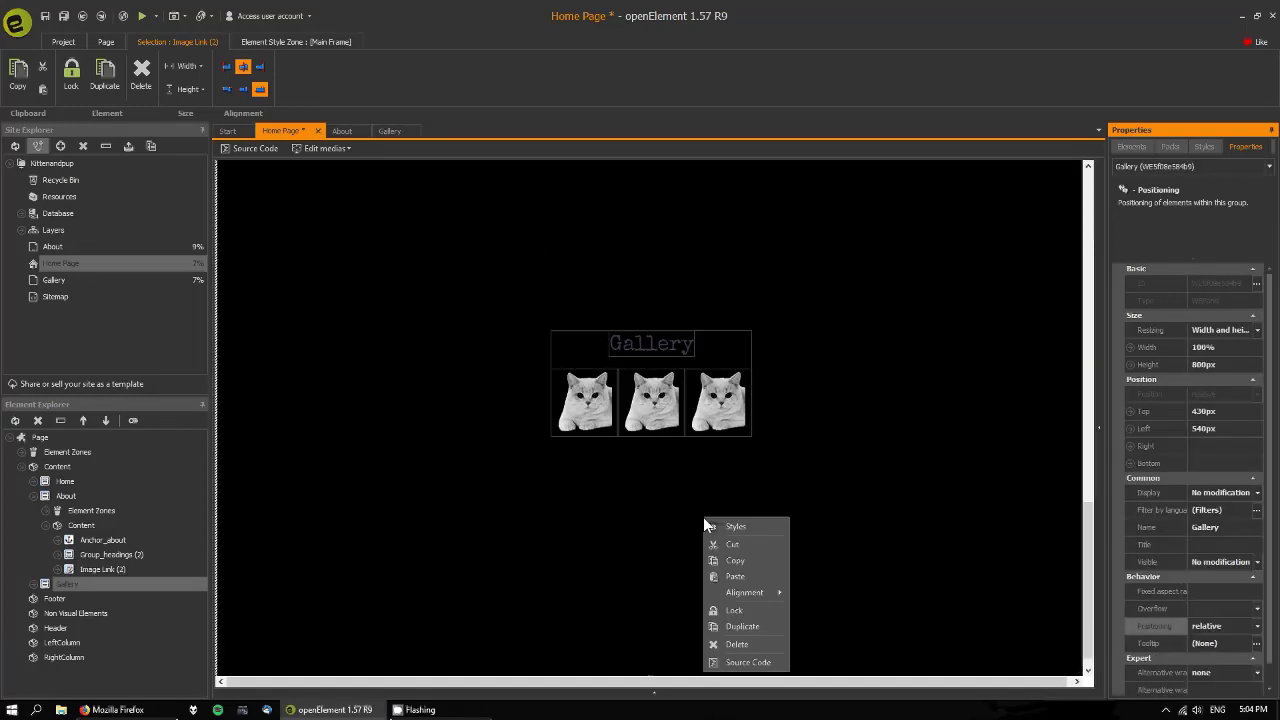
pyautogui.click(742, 576)
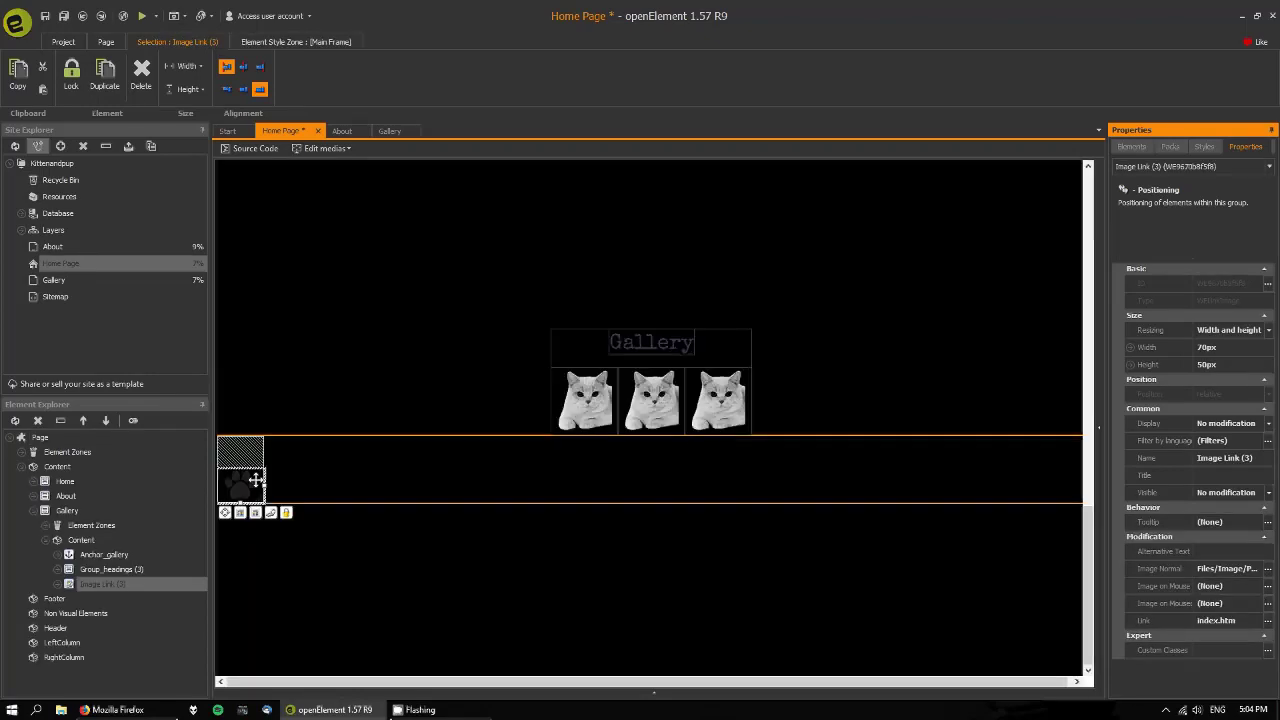
pyautogui.rightClick(249, 481)
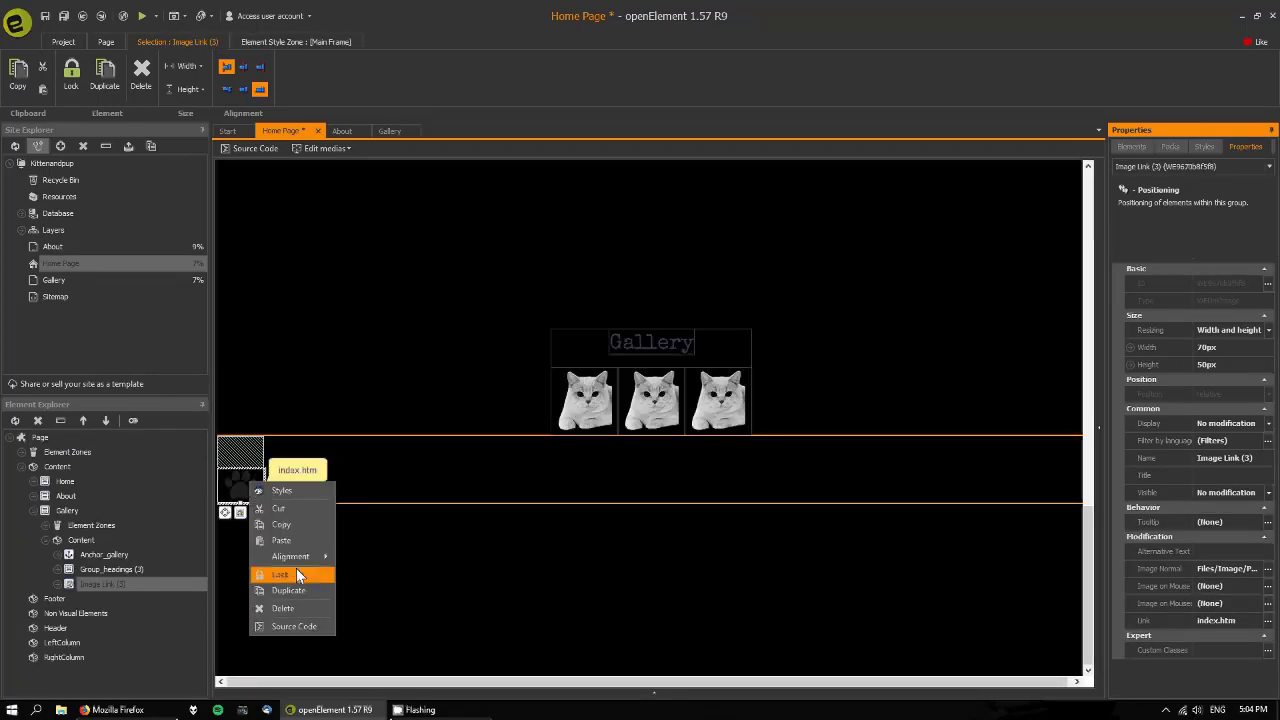
pyautogui.moveTo(298, 560)
pyautogui.click(379, 572)
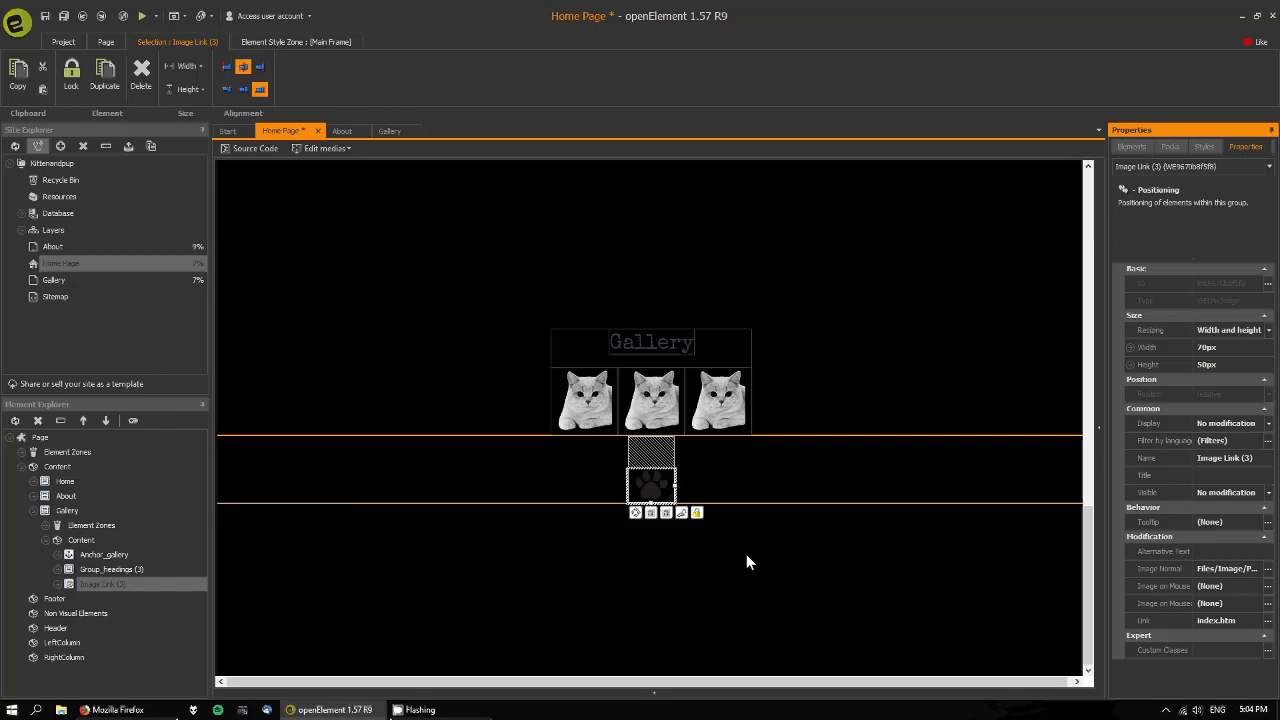
pyautogui.click(746, 554)
# Step: Save all open pages and preview the Home Page in the browser
pyautogui.moveTo(1090, 533); pyautogui.dragTo(1087, 198)
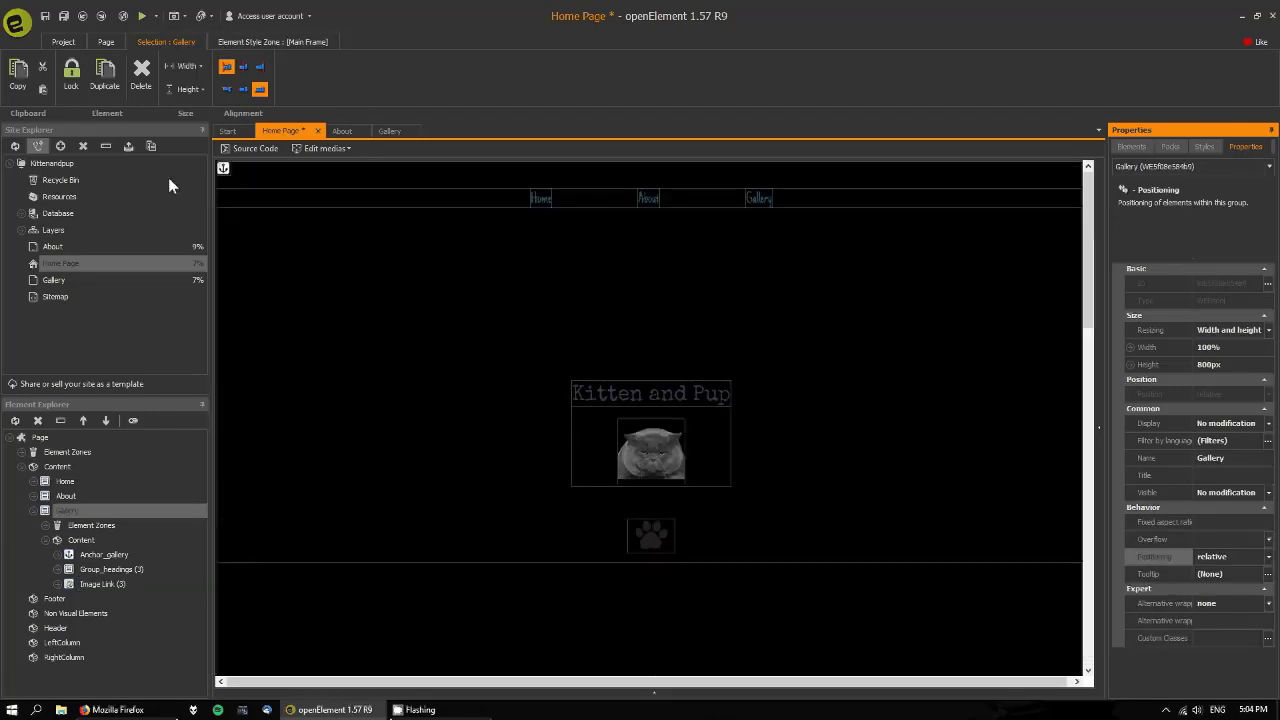
pyautogui.click(66, 12)
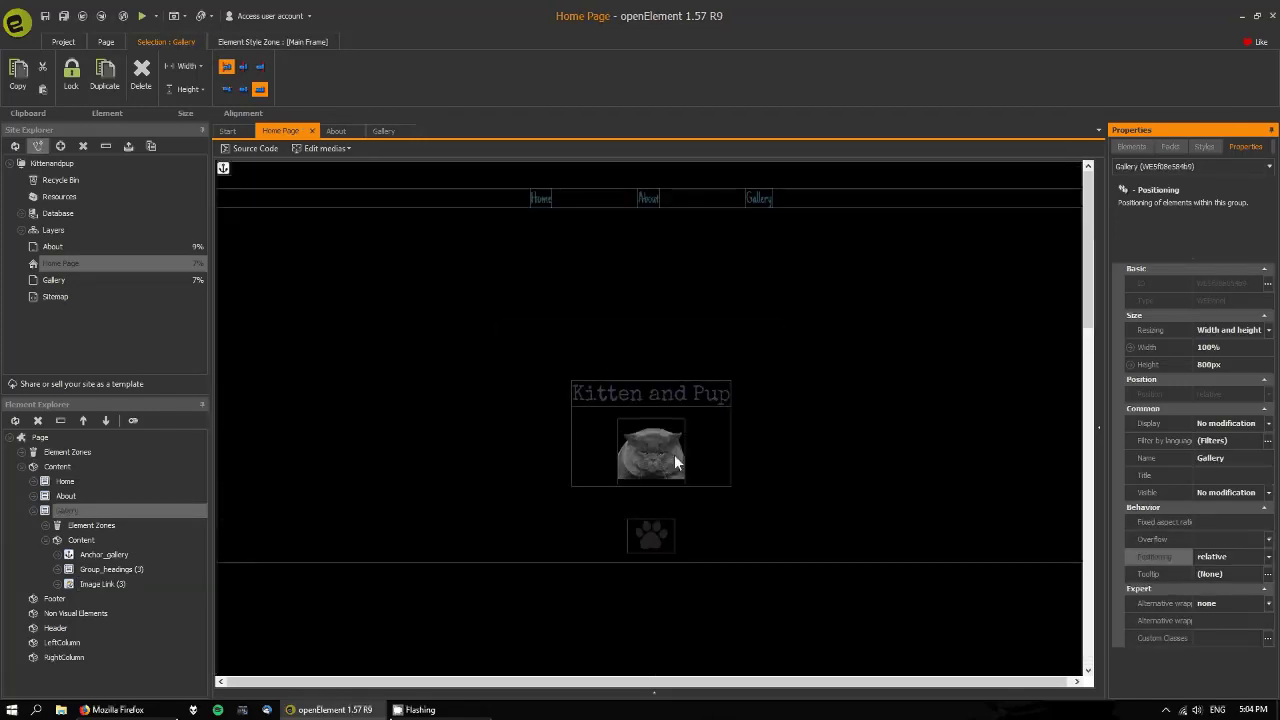
pyautogui.click(142, 16)
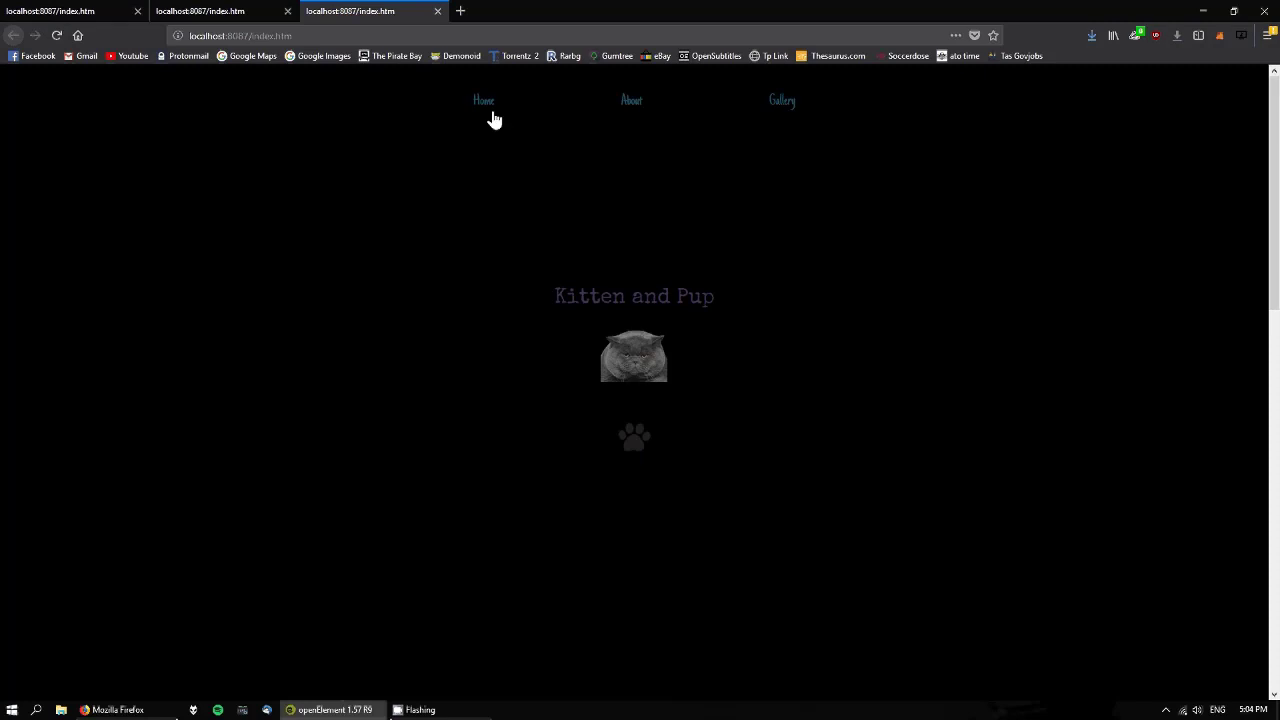
# Step: Test the About menu link and the About section's paw link twice in the preview
pyautogui.click(622, 100)
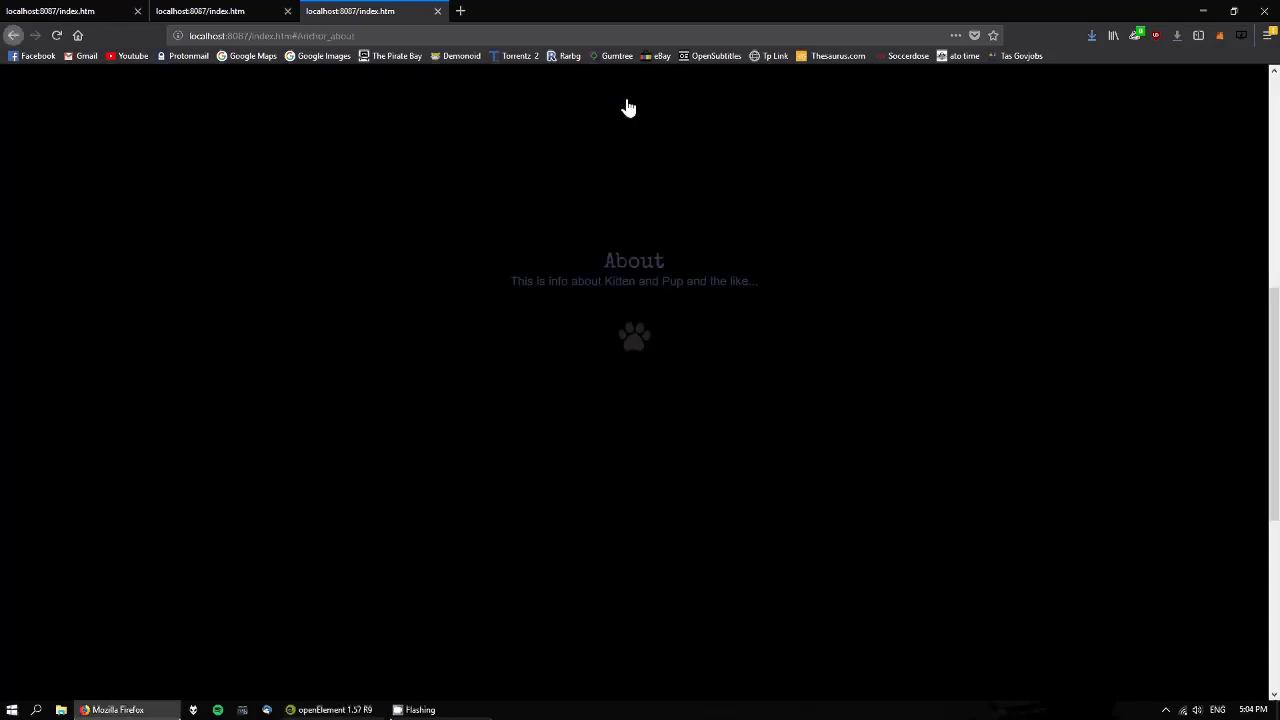
pyautogui.click(634, 340)
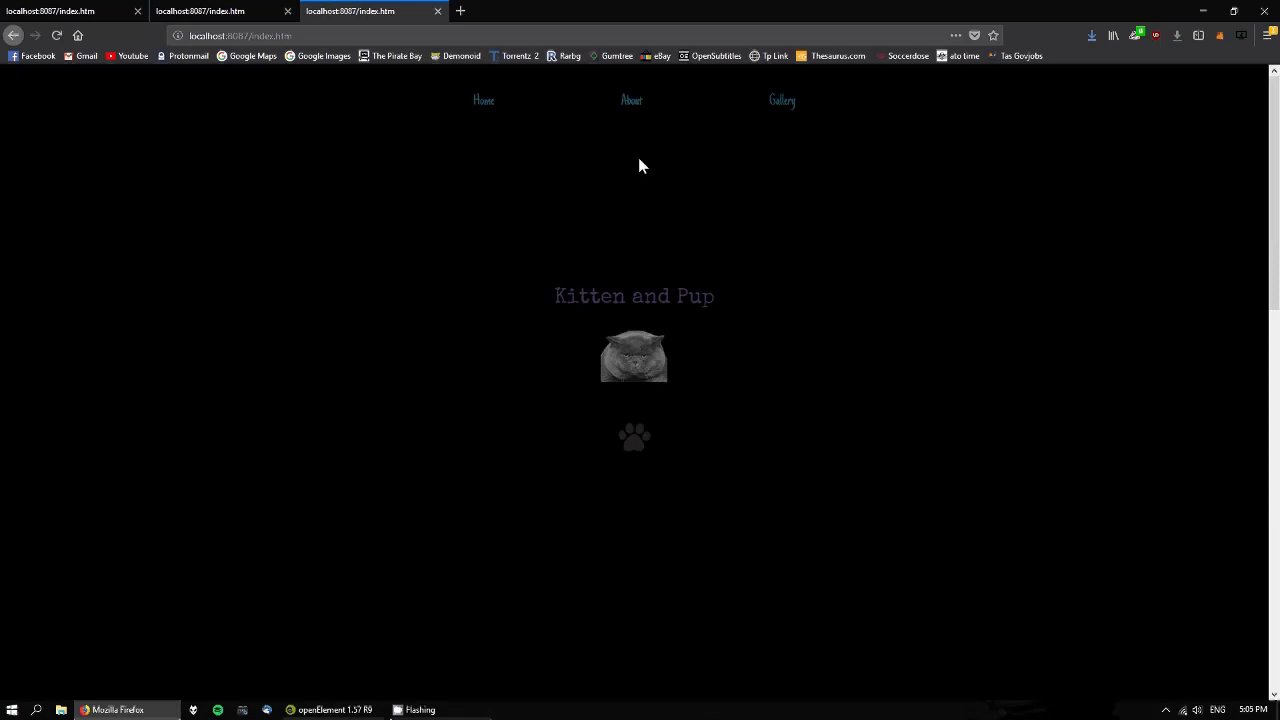
pyautogui.click(631, 101)
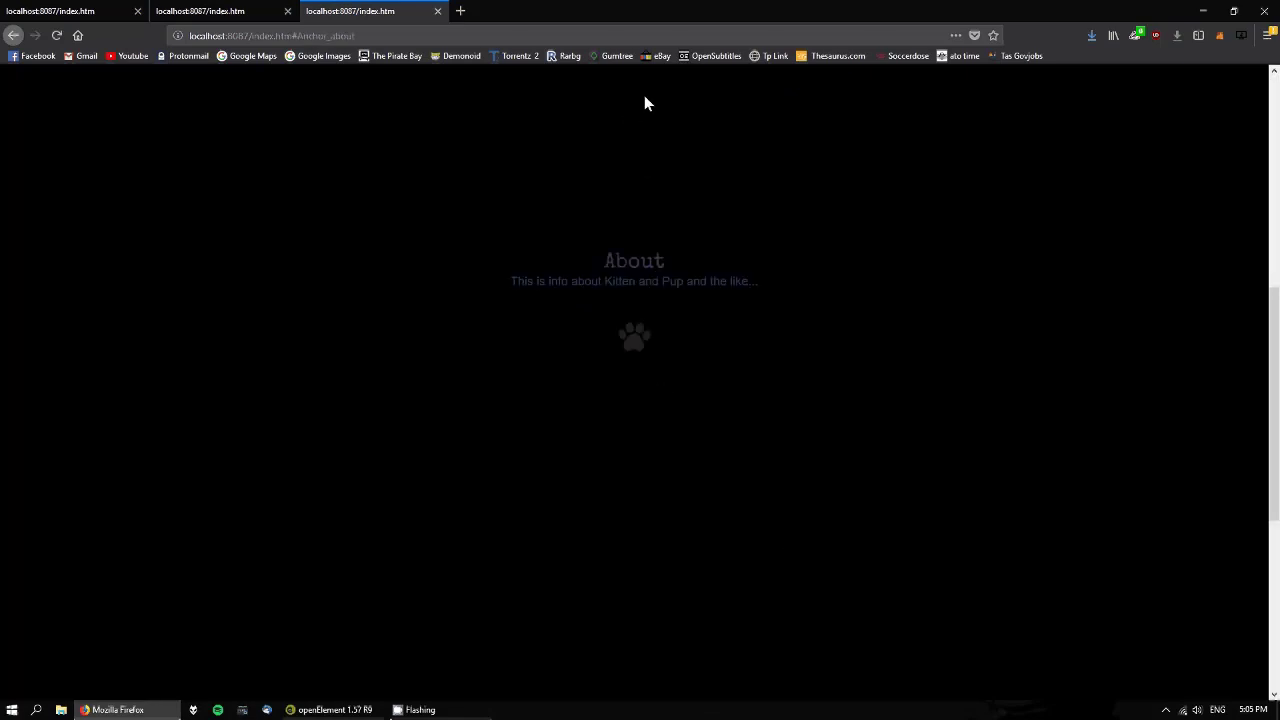
pyautogui.click(634, 340)
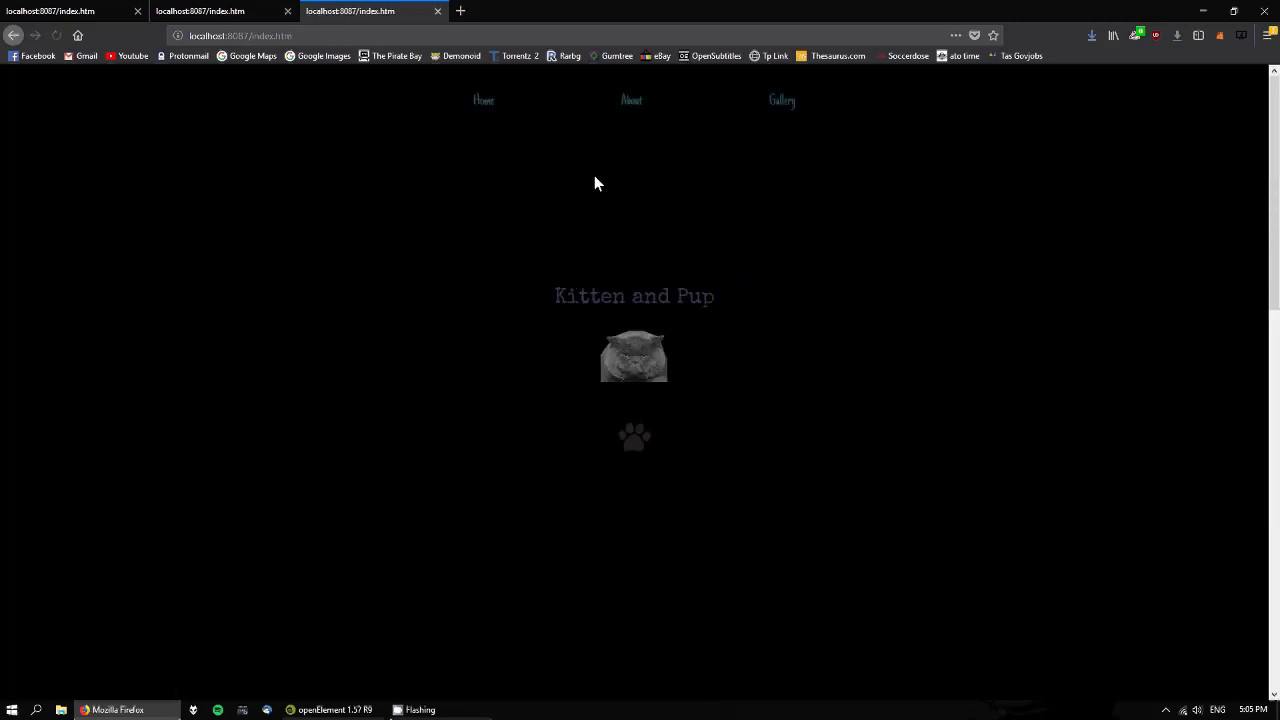
# Step: Close the two most recent preview tabs and switch back to openElement
pyautogui.click(437, 11)
pyautogui.click(286, 11)
pyautogui.click(362, 711)
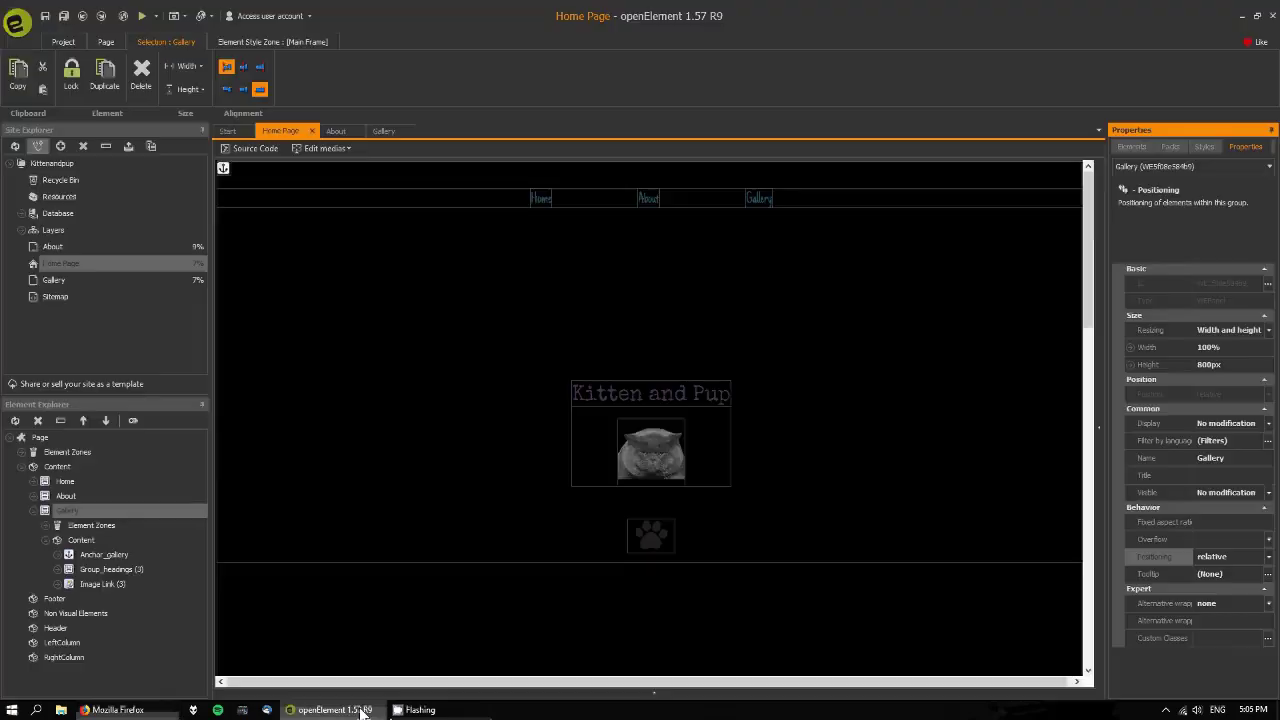
# Step: Link the Home section's paw image to Anchor_home on Home Page (index)
pyautogui.click(667, 540)
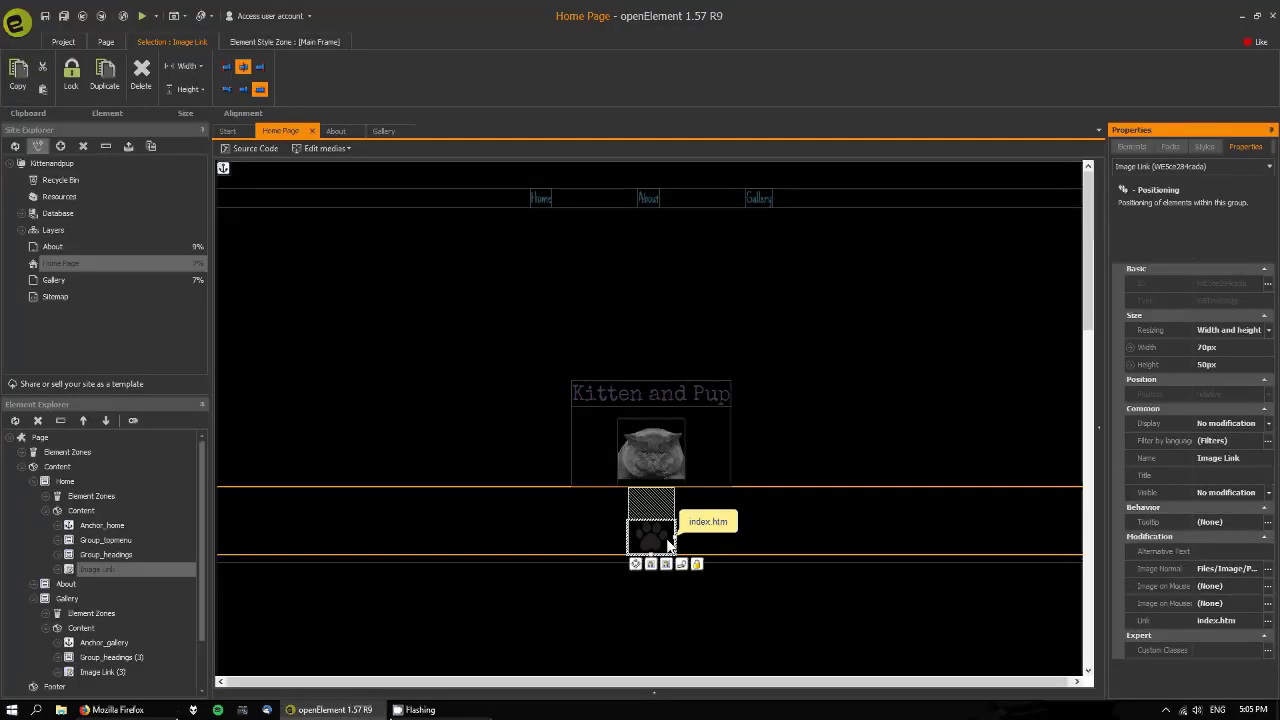
pyautogui.click(681, 565)
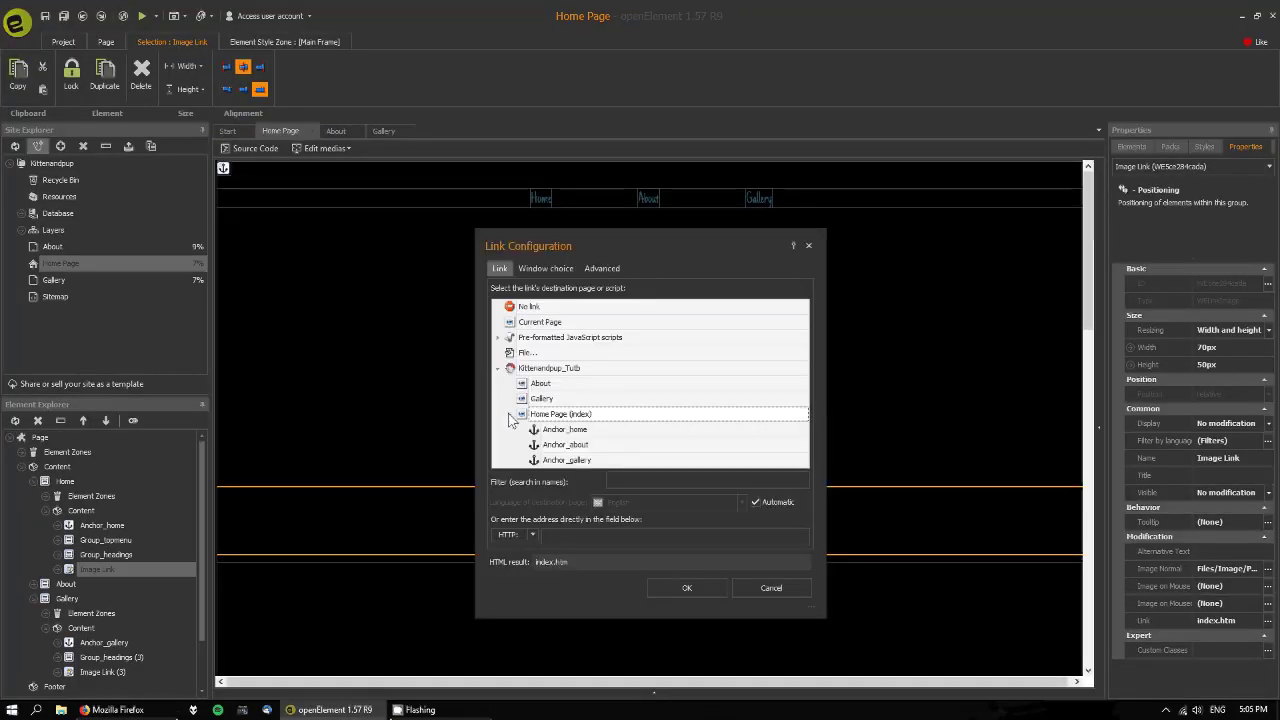
pyautogui.click(560, 429)
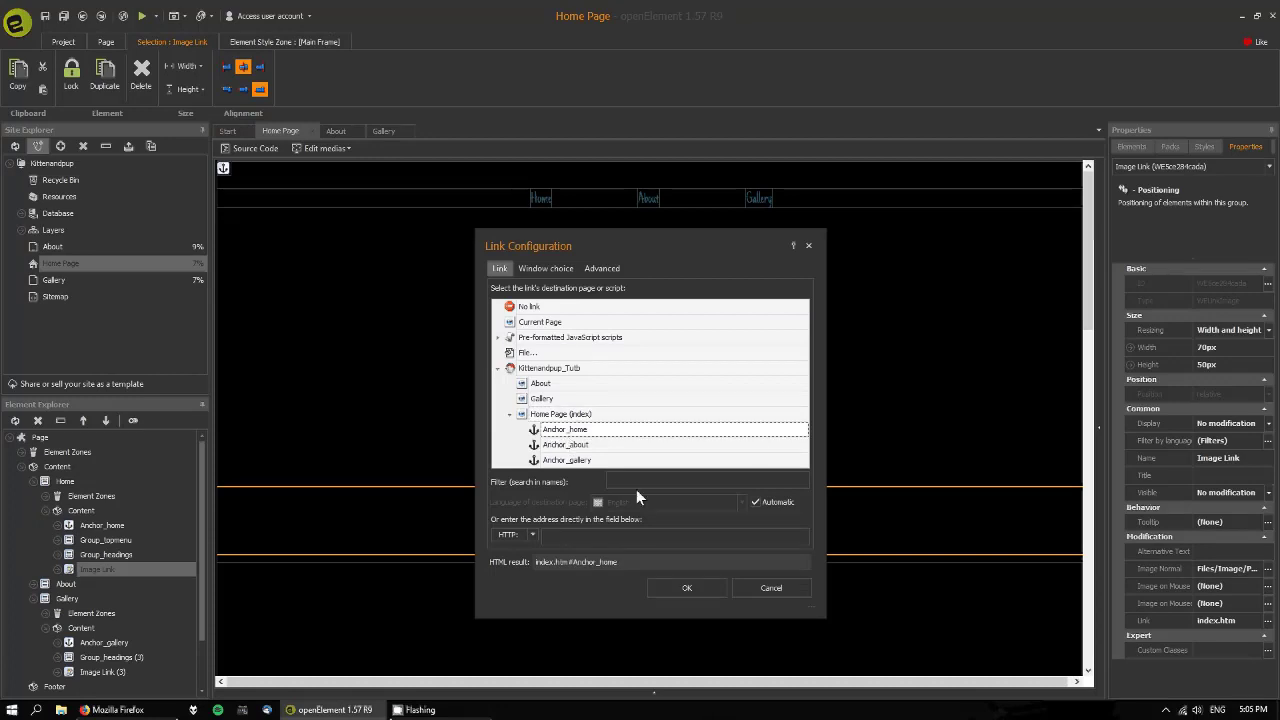
pyautogui.click(686, 588)
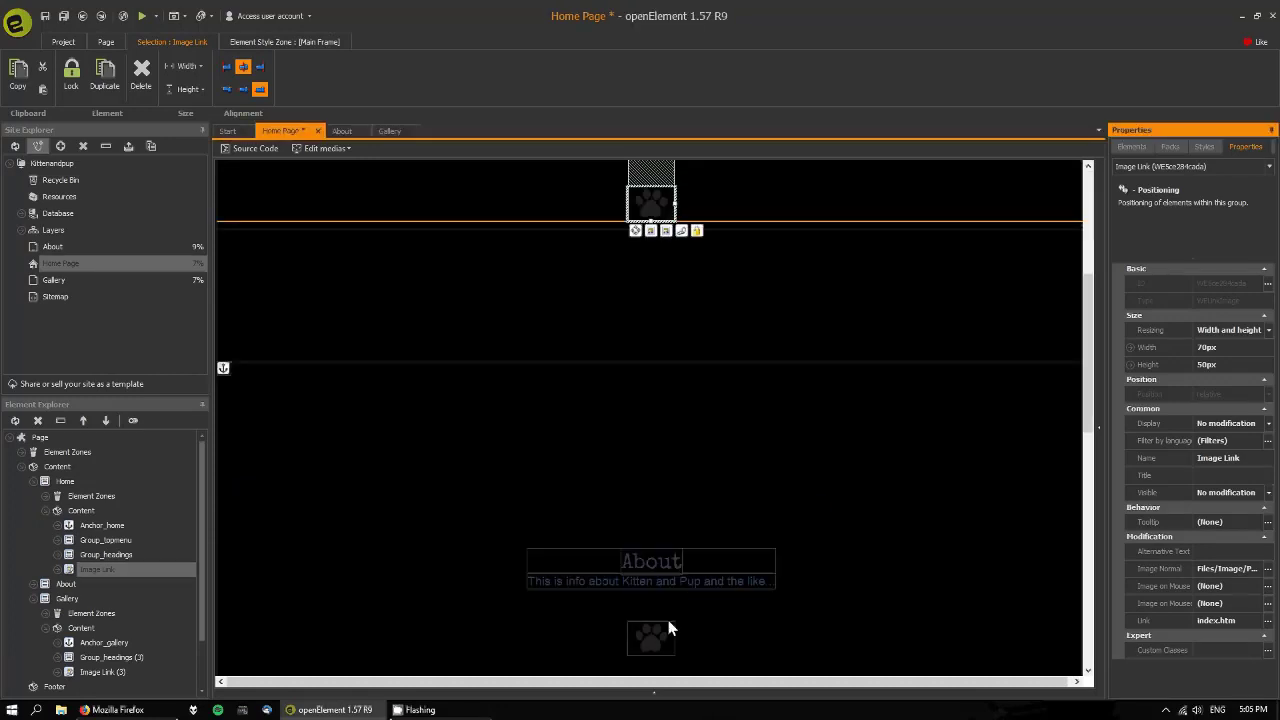
# Step: Link the About section's paw image to Anchor_home on Home Page (index)
pyautogui.click(668, 620)
pyautogui.click(681, 666)
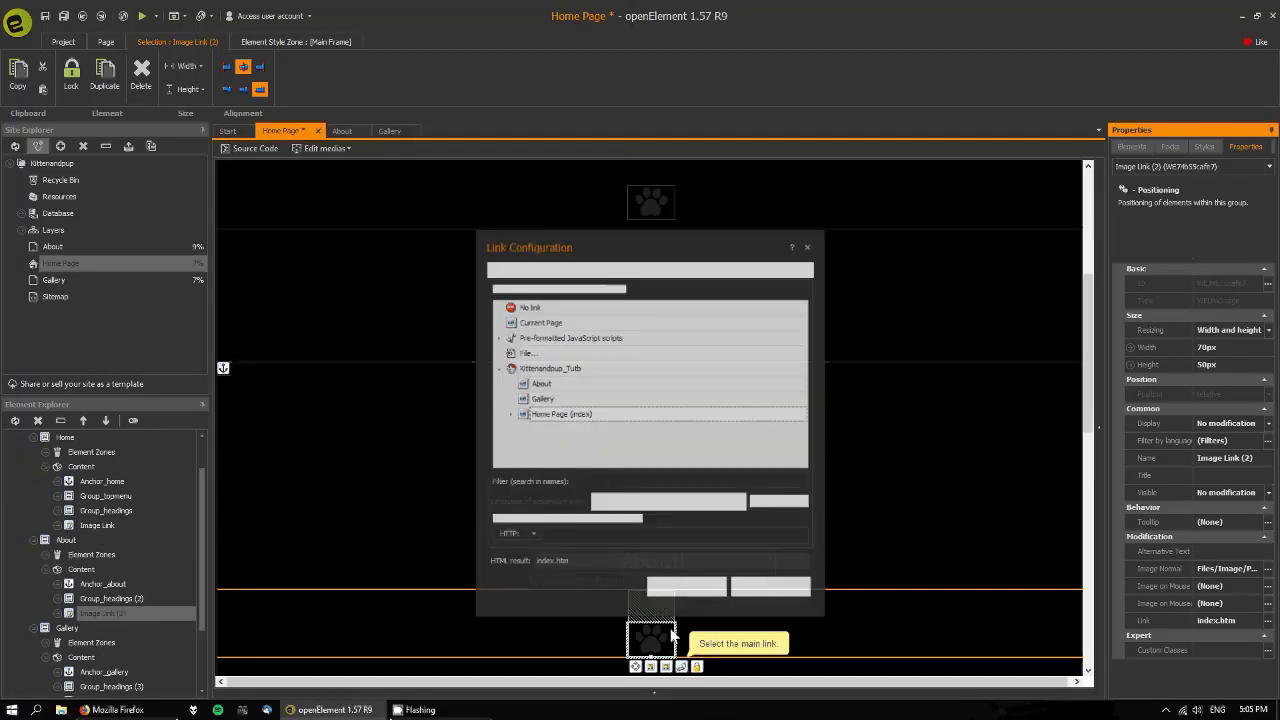
pyautogui.doubleClick(553, 420)
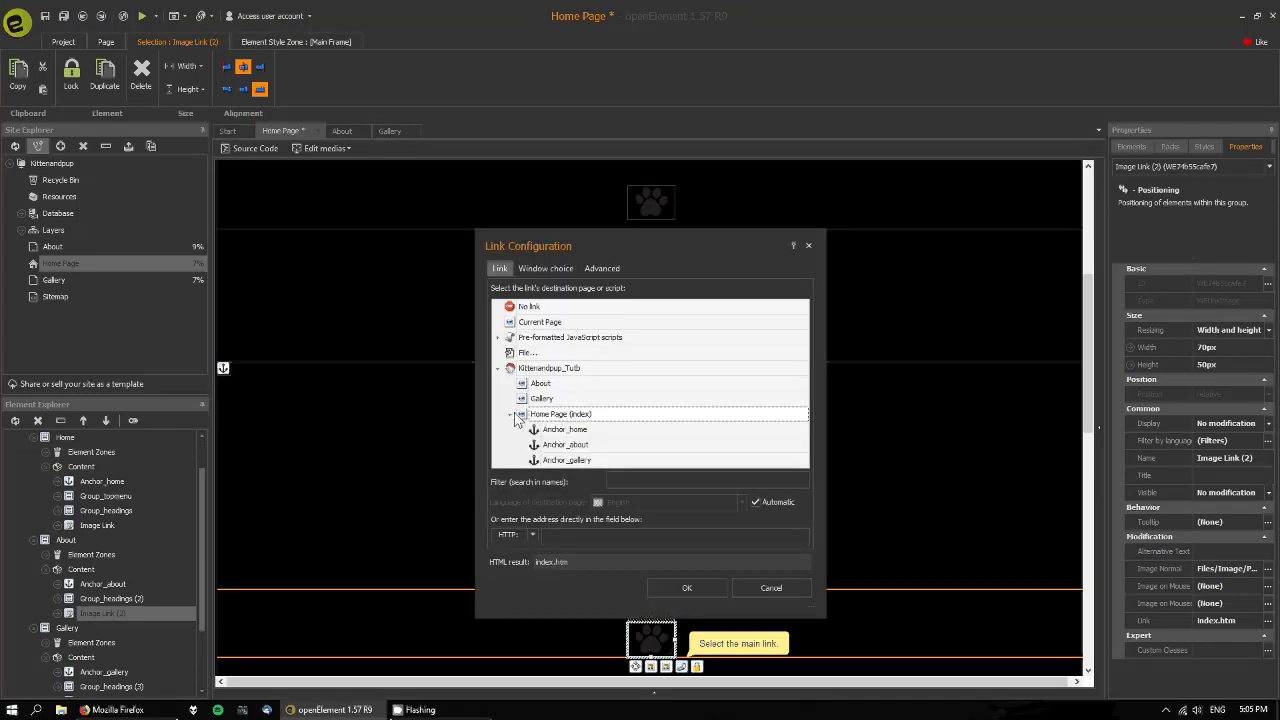
pyautogui.click(560, 429)
pyautogui.click(686, 588)
# Step: Link the Gallery section's paw image to Anchor_home on Home Page (index)
pyautogui.scroll(-3, 797, 529)
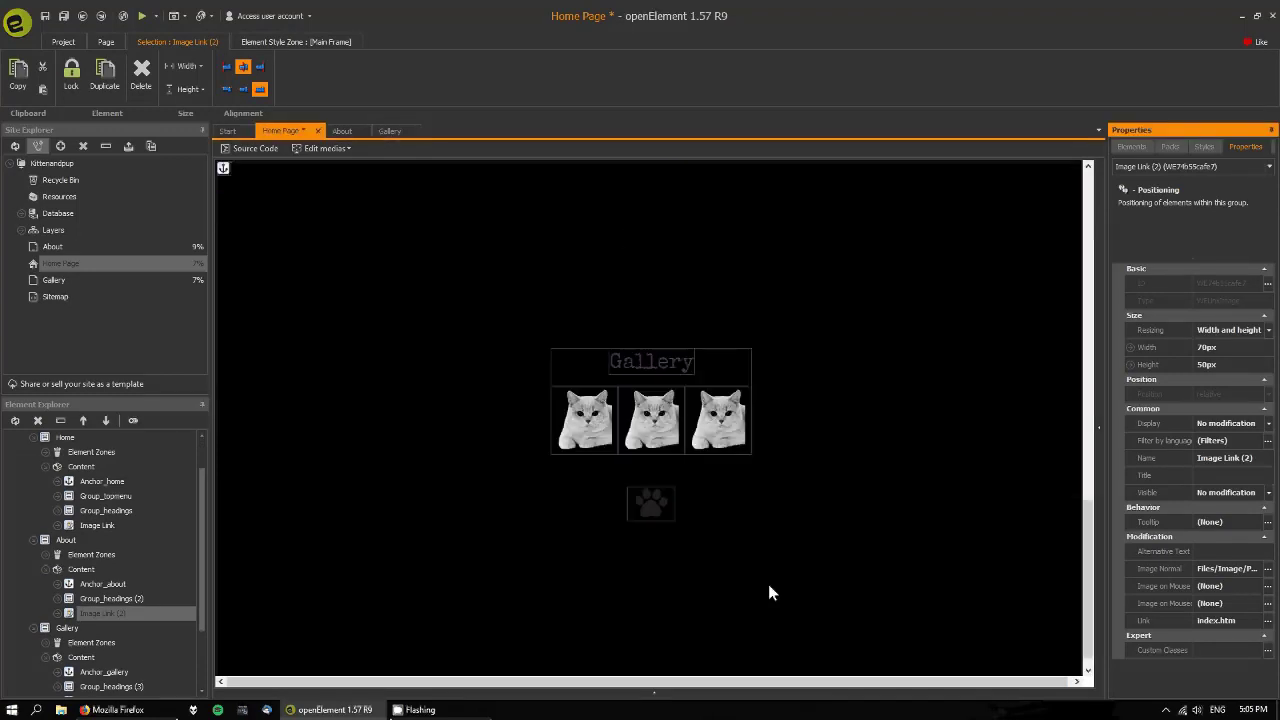
pyautogui.click(664, 509)
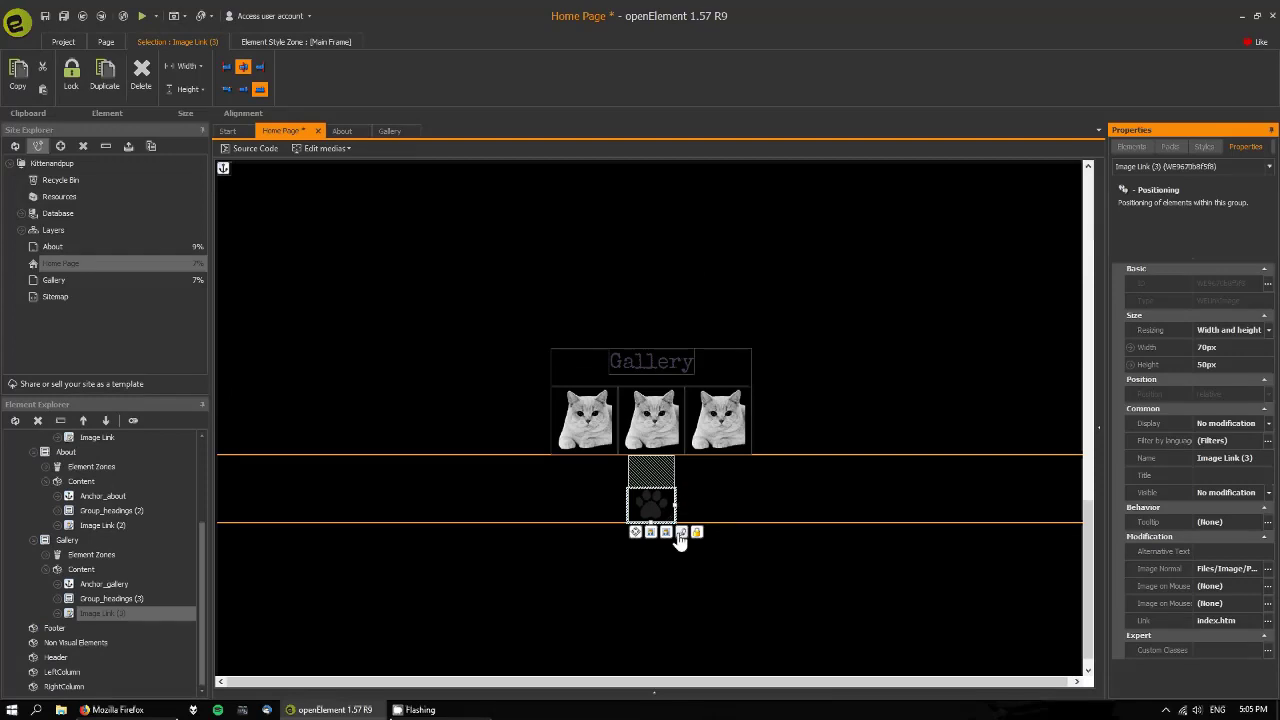
pyautogui.click(681, 532)
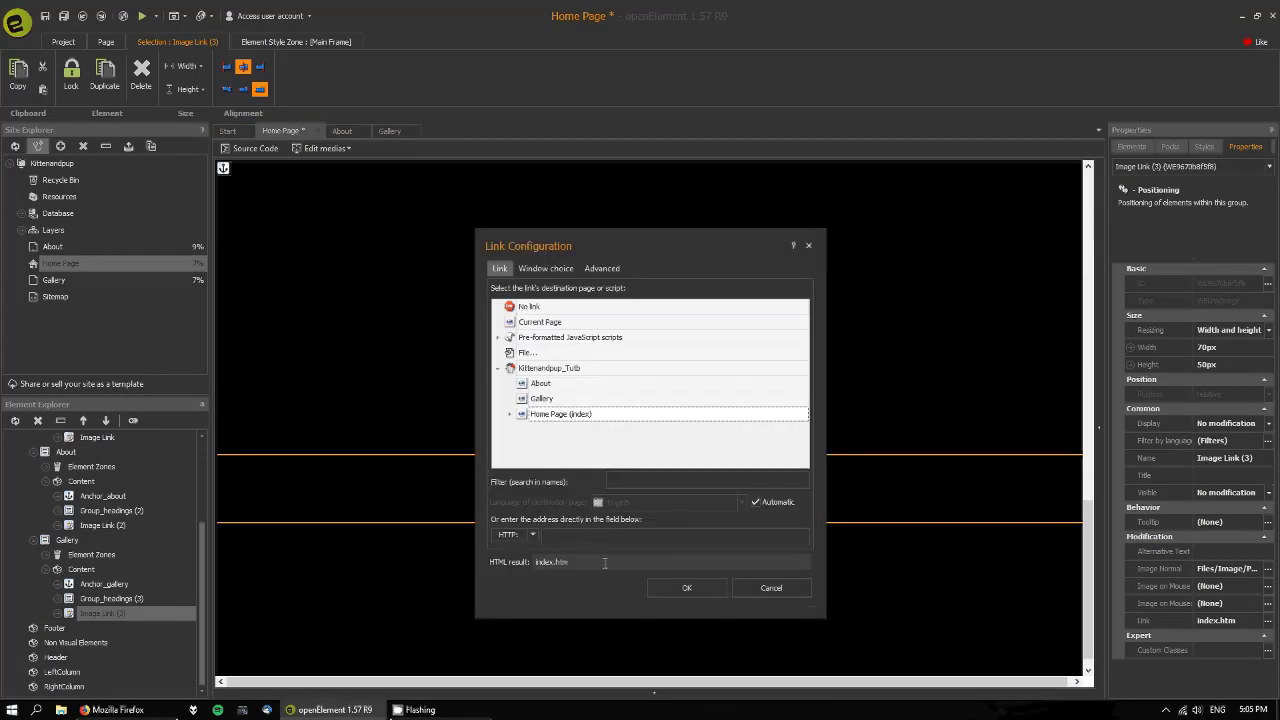
pyautogui.click(604, 563)
pyautogui.click(509, 413)
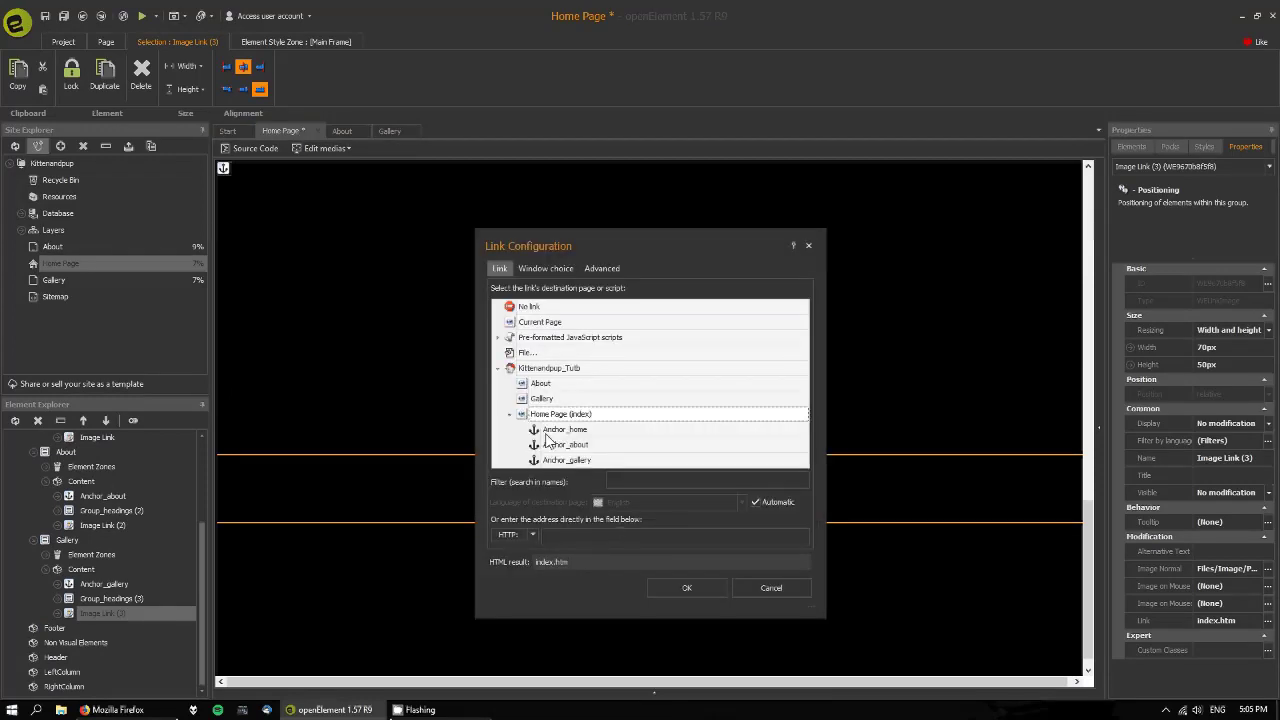
pyautogui.click(565, 429)
pyautogui.click(687, 590)
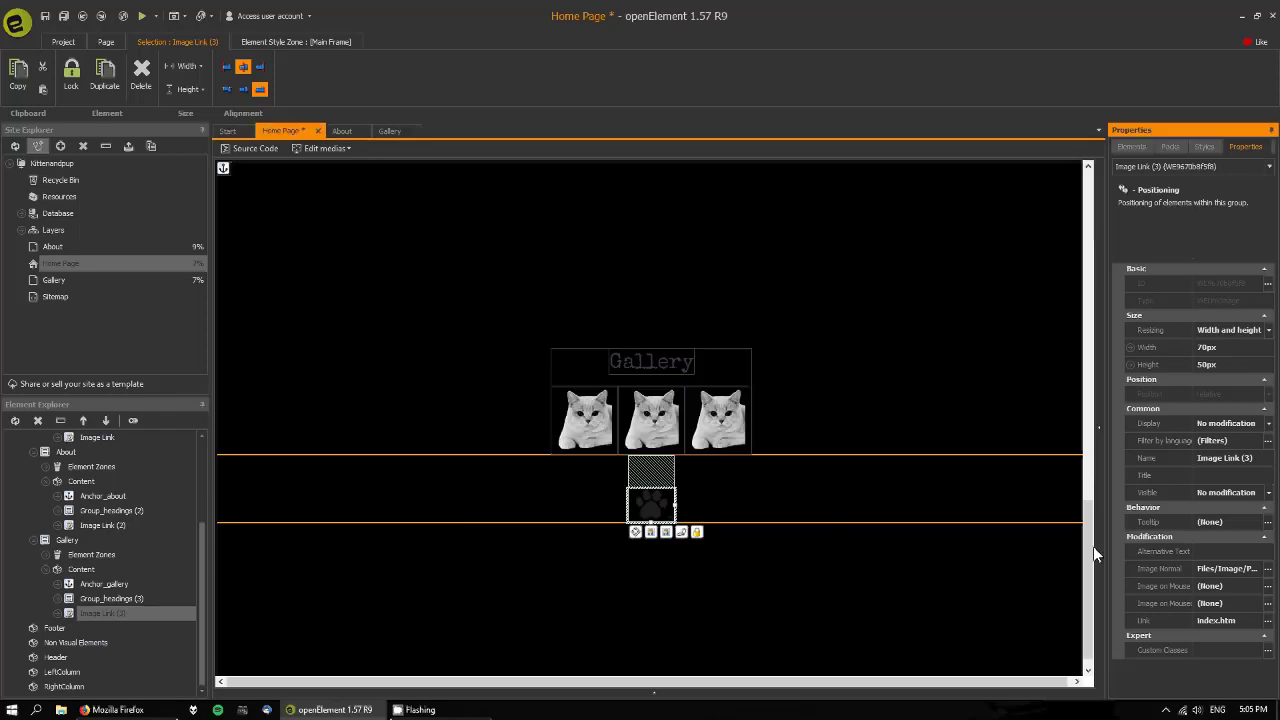
# Step: Save all changes to the site and preview the home page in the browser
pyautogui.moveTo(1092, 547); pyautogui.dragTo(1083, 168)
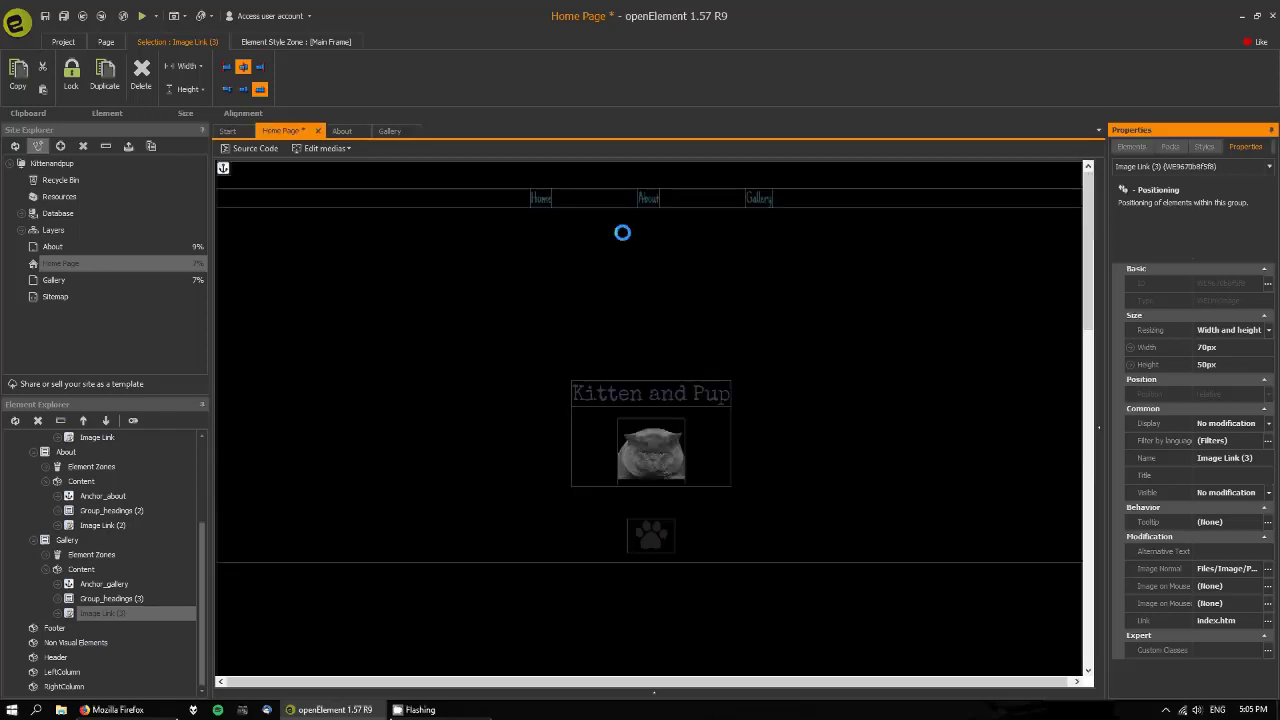
pyautogui.click(64, 17)
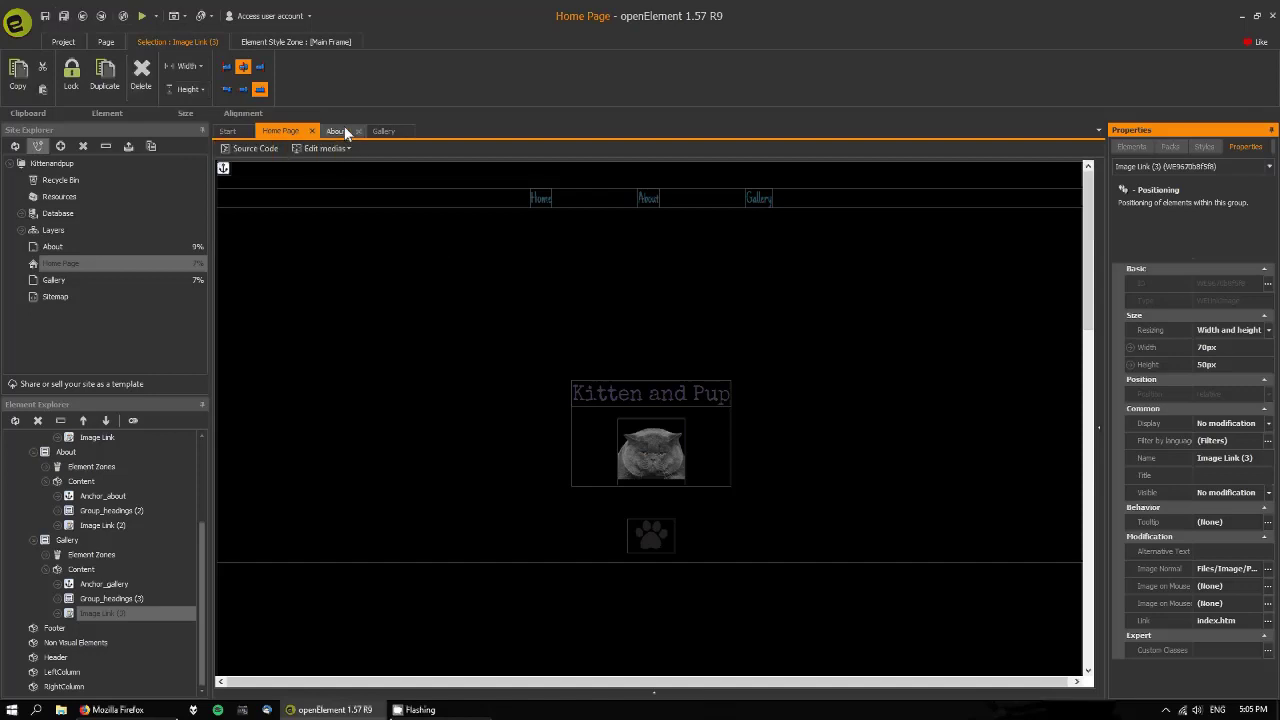
pyautogui.click(142, 16)
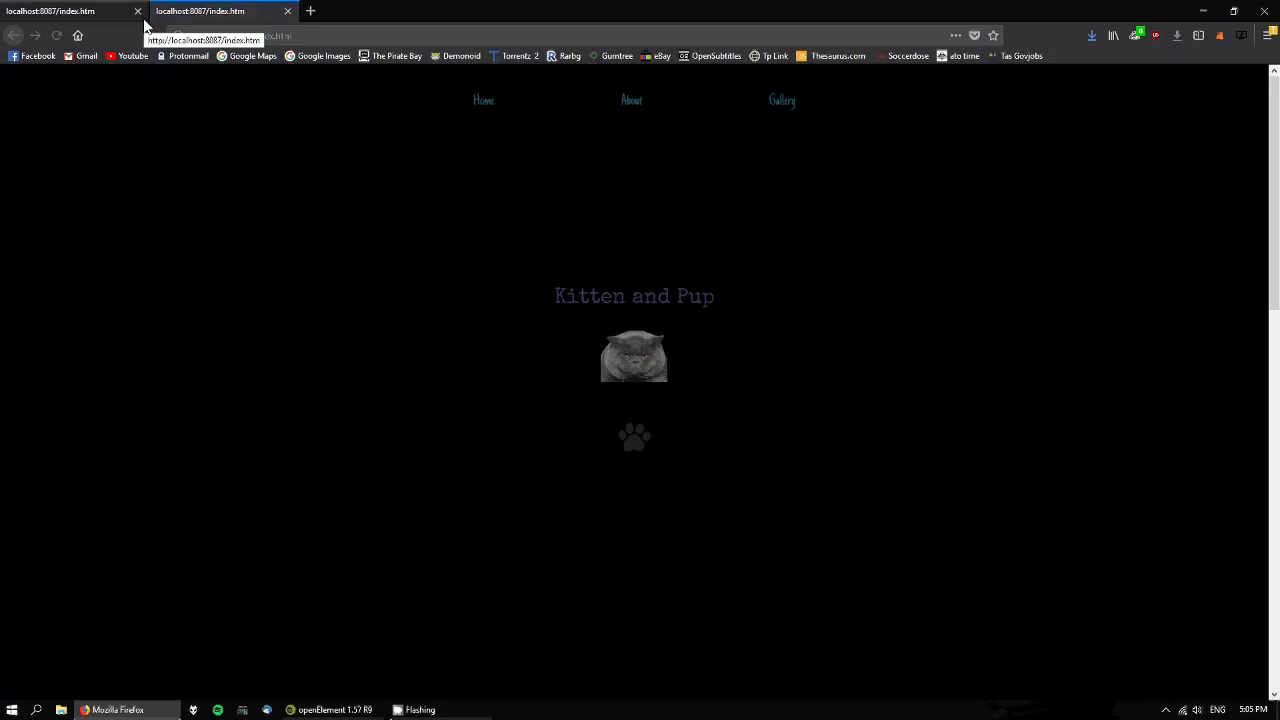
# Step: Test the About and Gallery menu links and the paw image links in those two sections of the preview
pyautogui.click(628, 104)
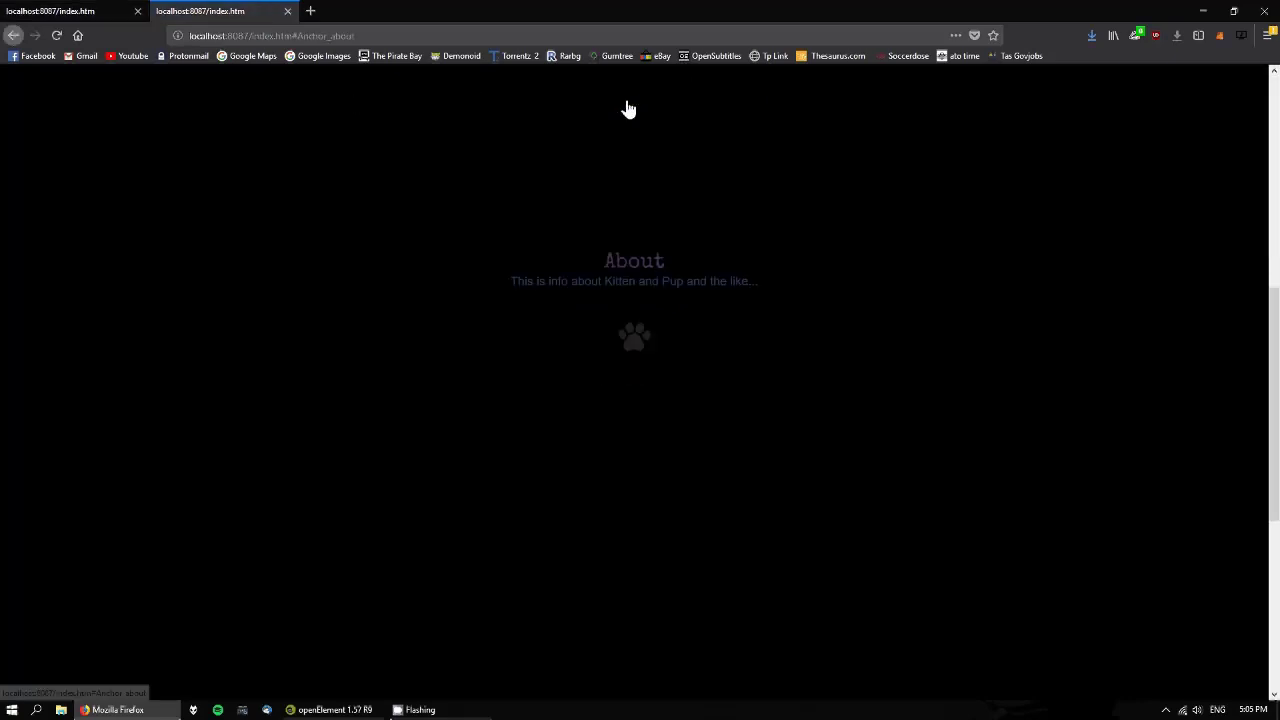
pyautogui.click(637, 343)
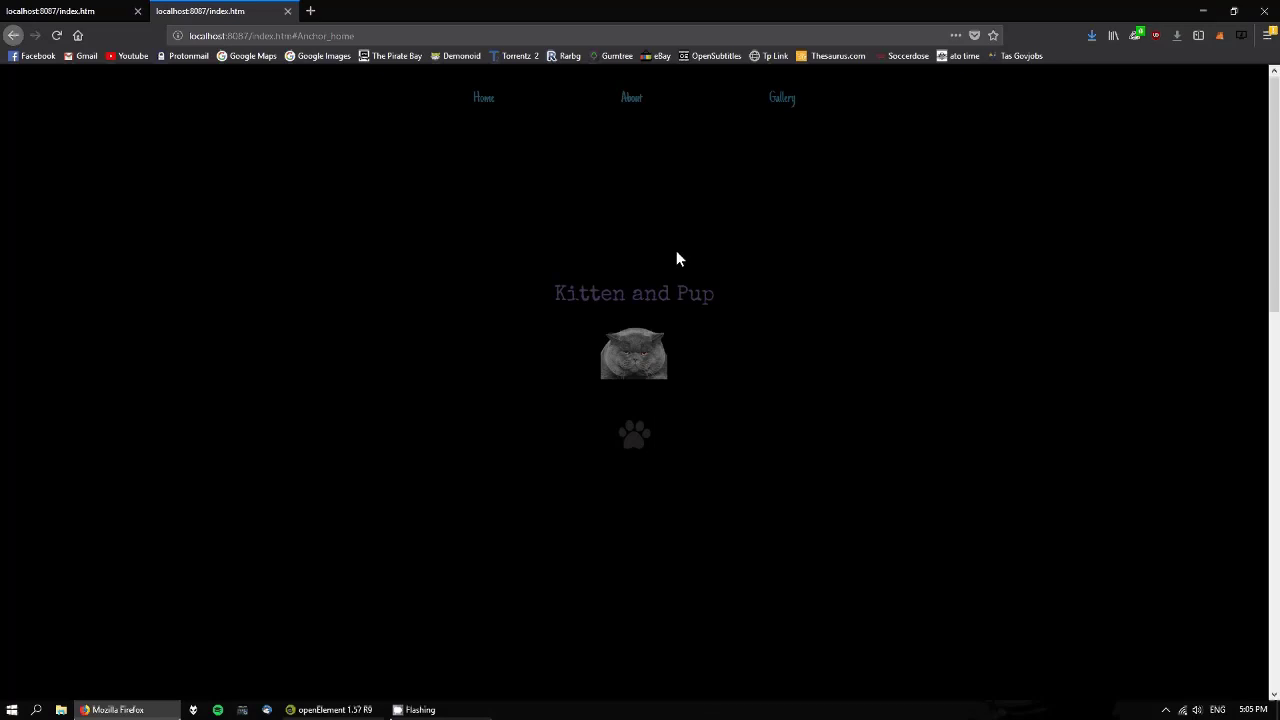
pyautogui.click(780, 99)
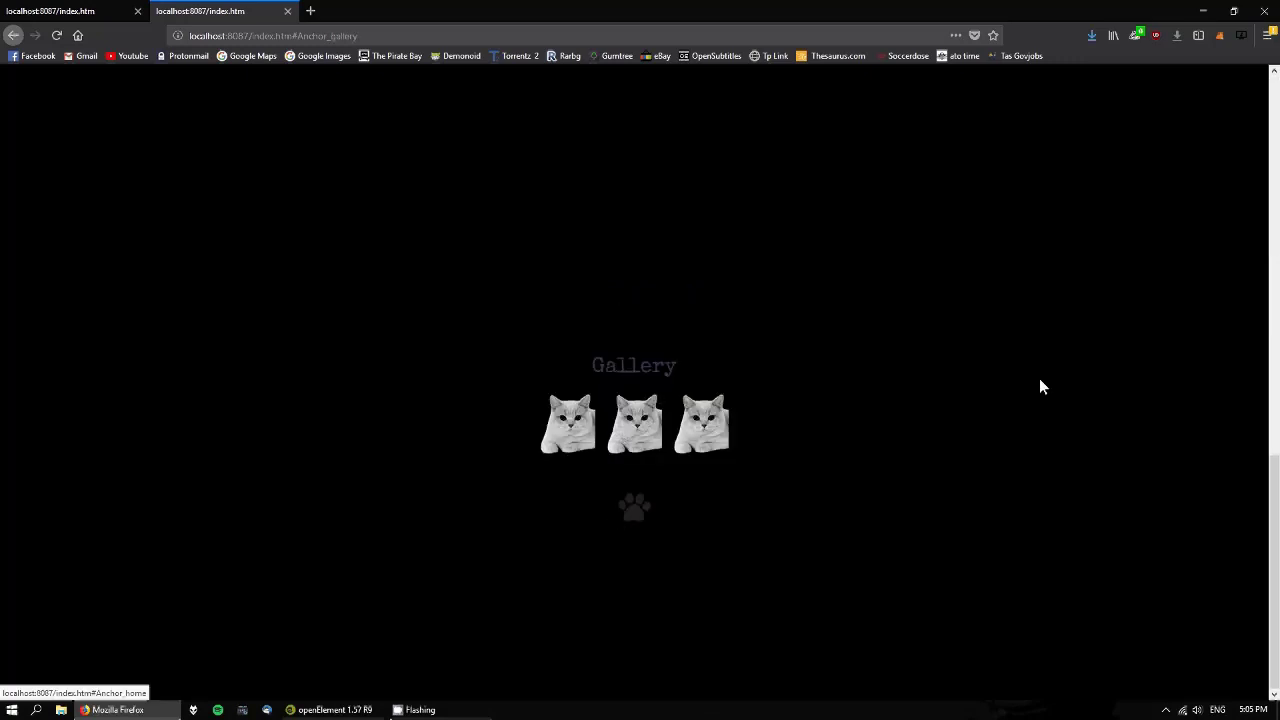
pyautogui.moveTo(1277, 470); pyautogui.dragTo(1266, 100)
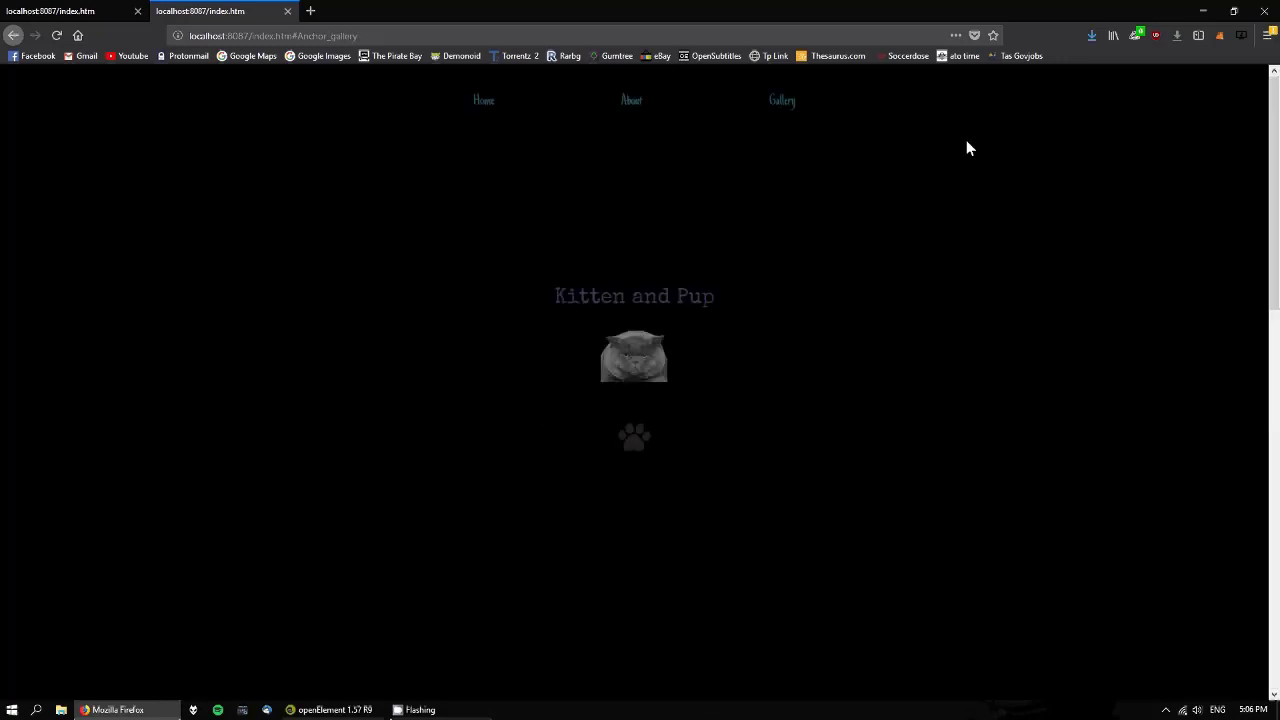
pyautogui.moveTo(1276, 195); pyautogui.dragTo(1275, 580)
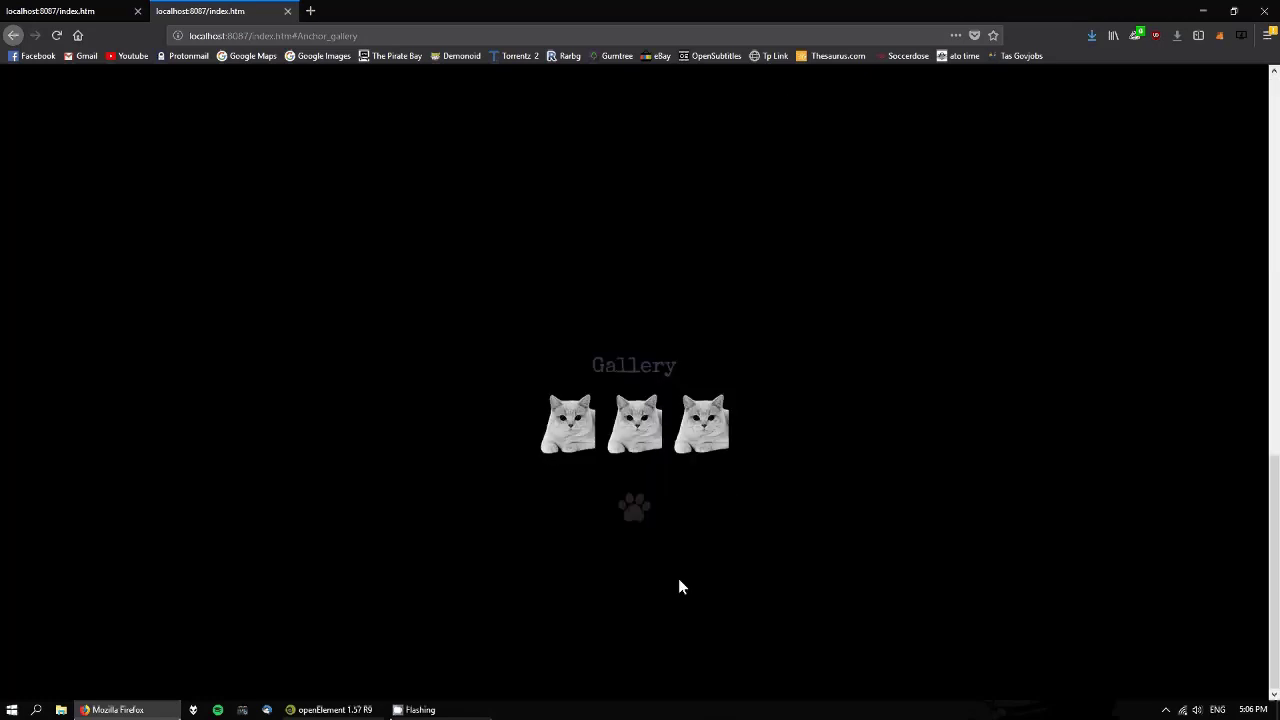
pyautogui.click(637, 514)
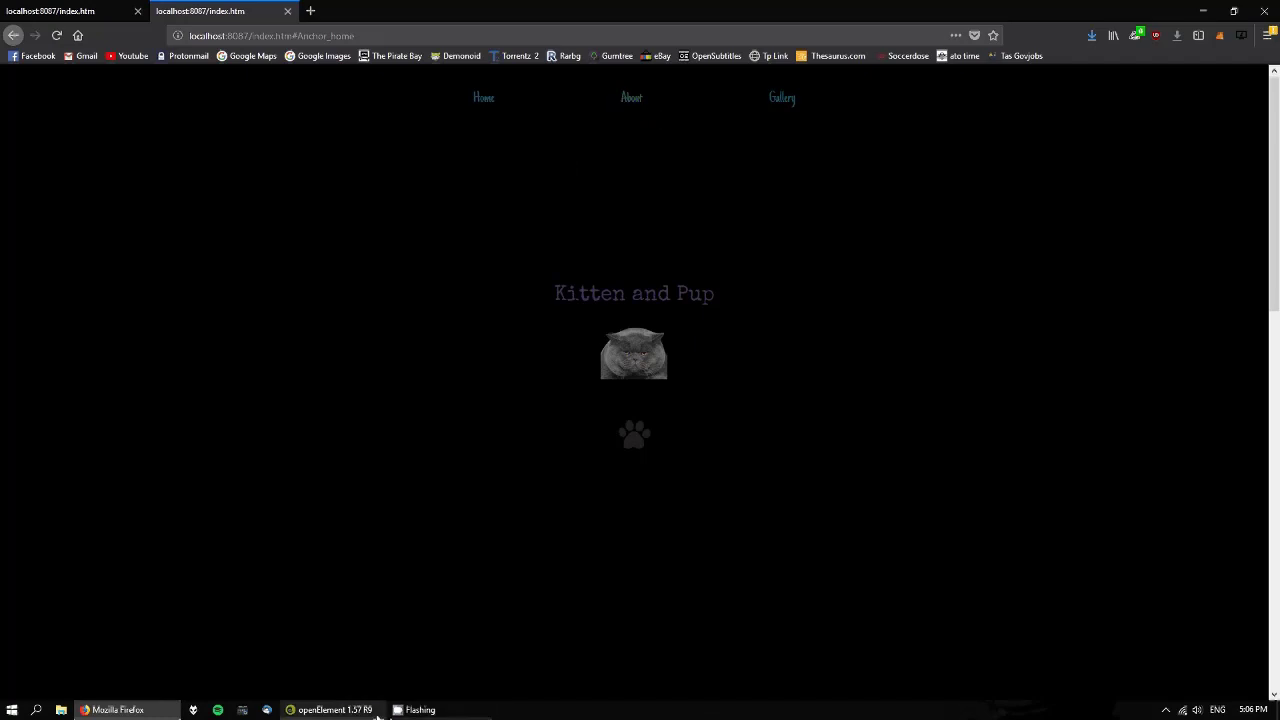
# Step: Close the newest preview tab, switch back to openElement, and close the open About and Gallery pages
pyautogui.click(287, 11)
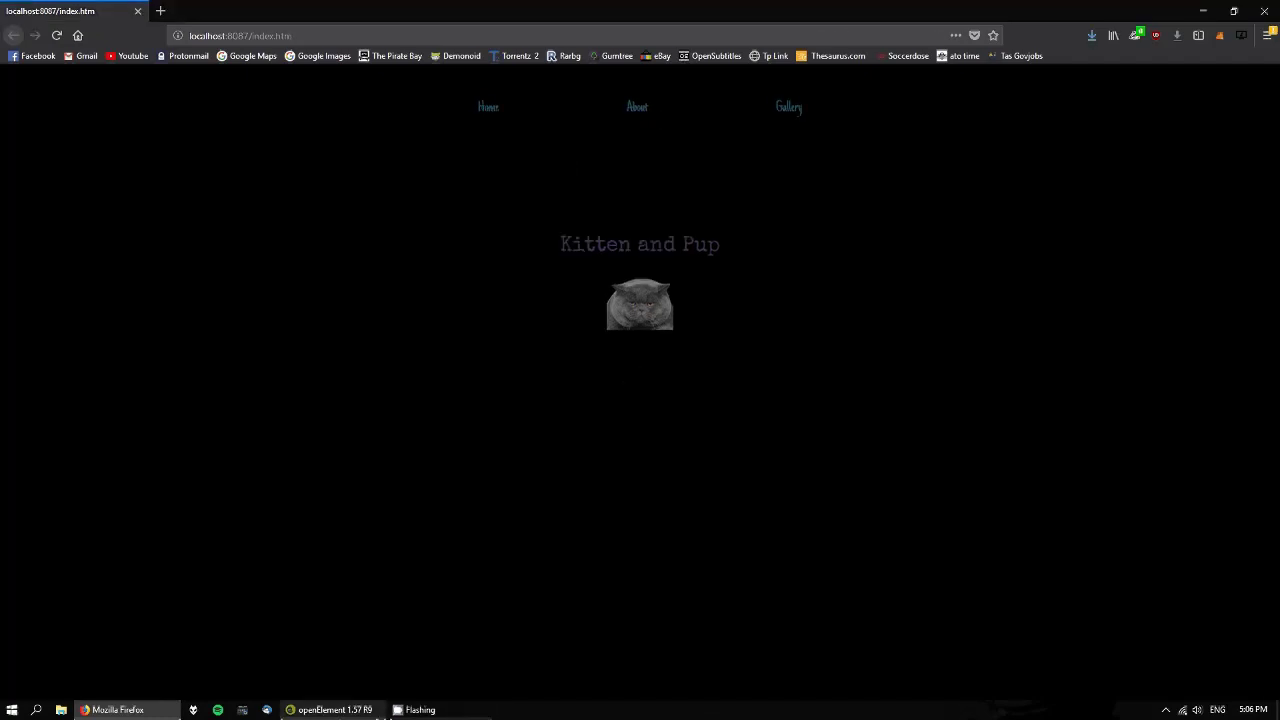
pyautogui.click(370, 708)
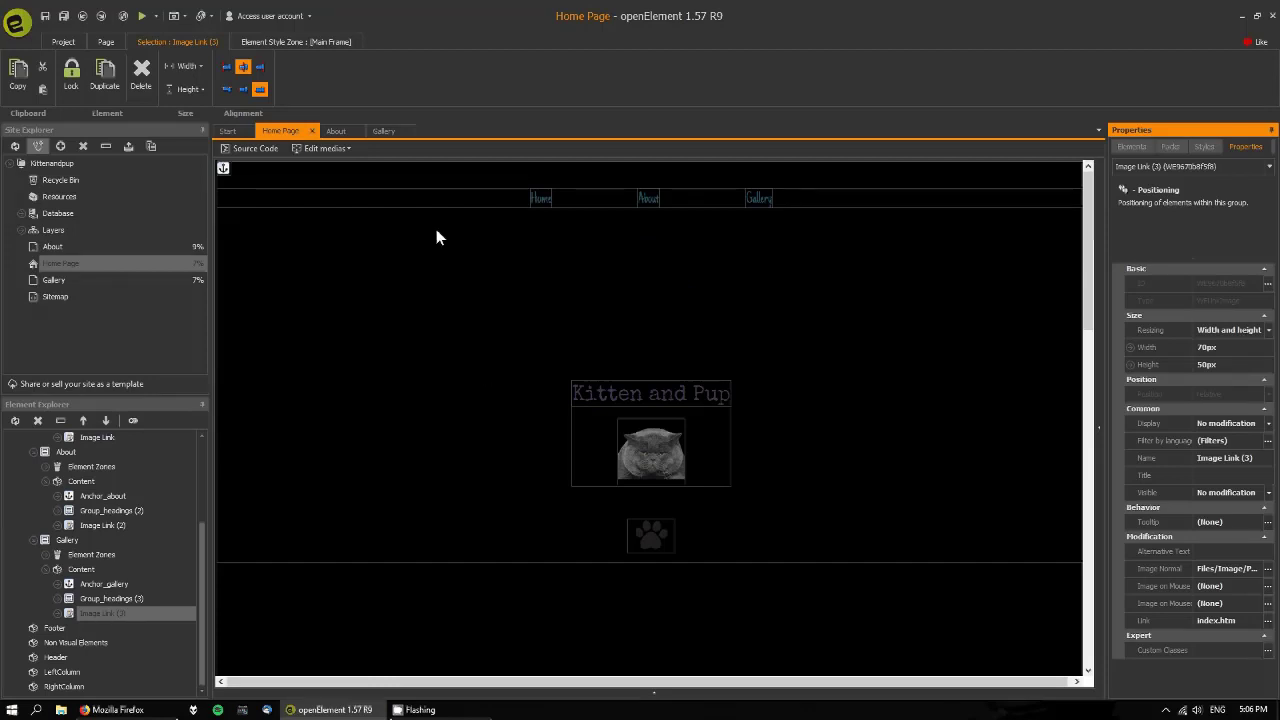
pyautogui.click(336, 131)
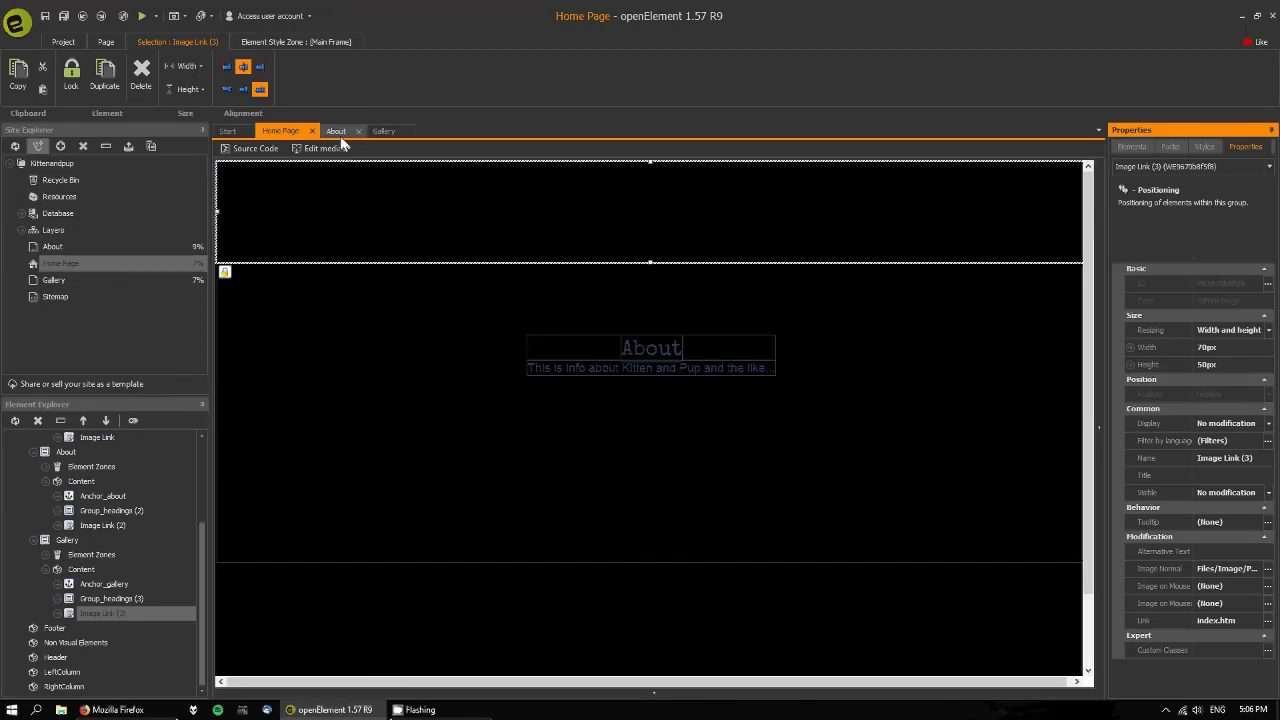
pyautogui.click(358, 132)
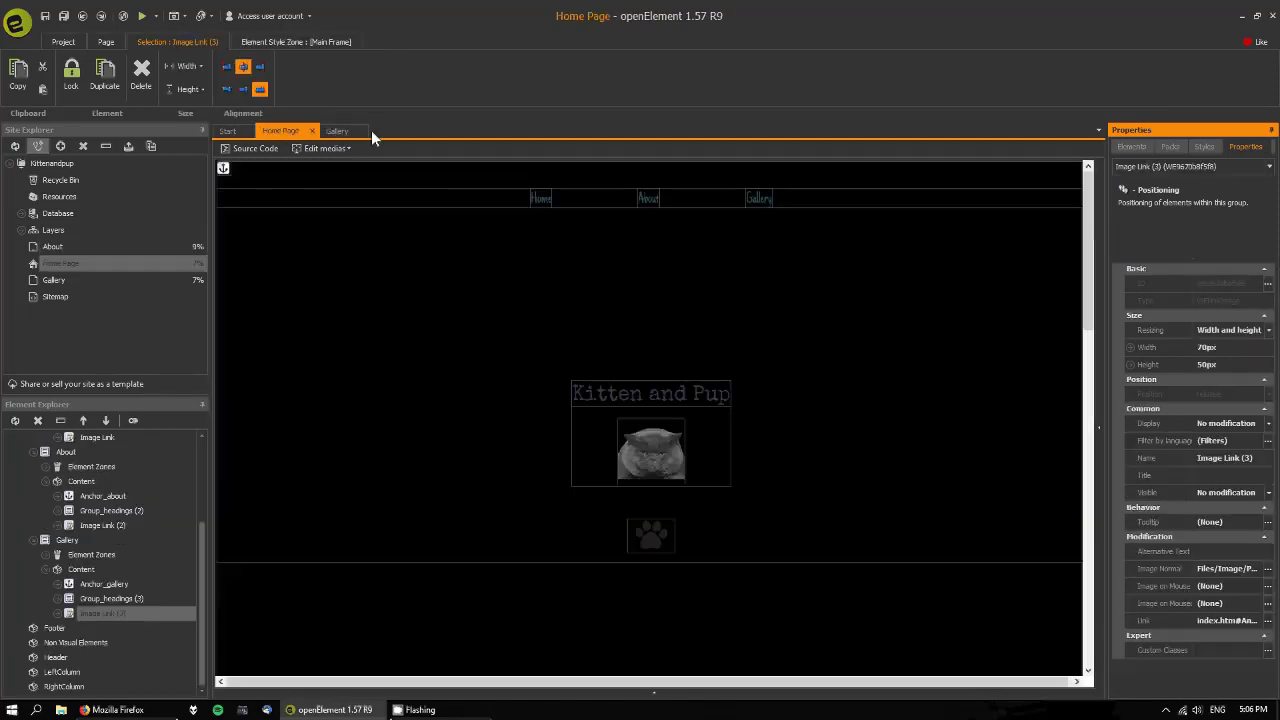
pyautogui.click(362, 133)
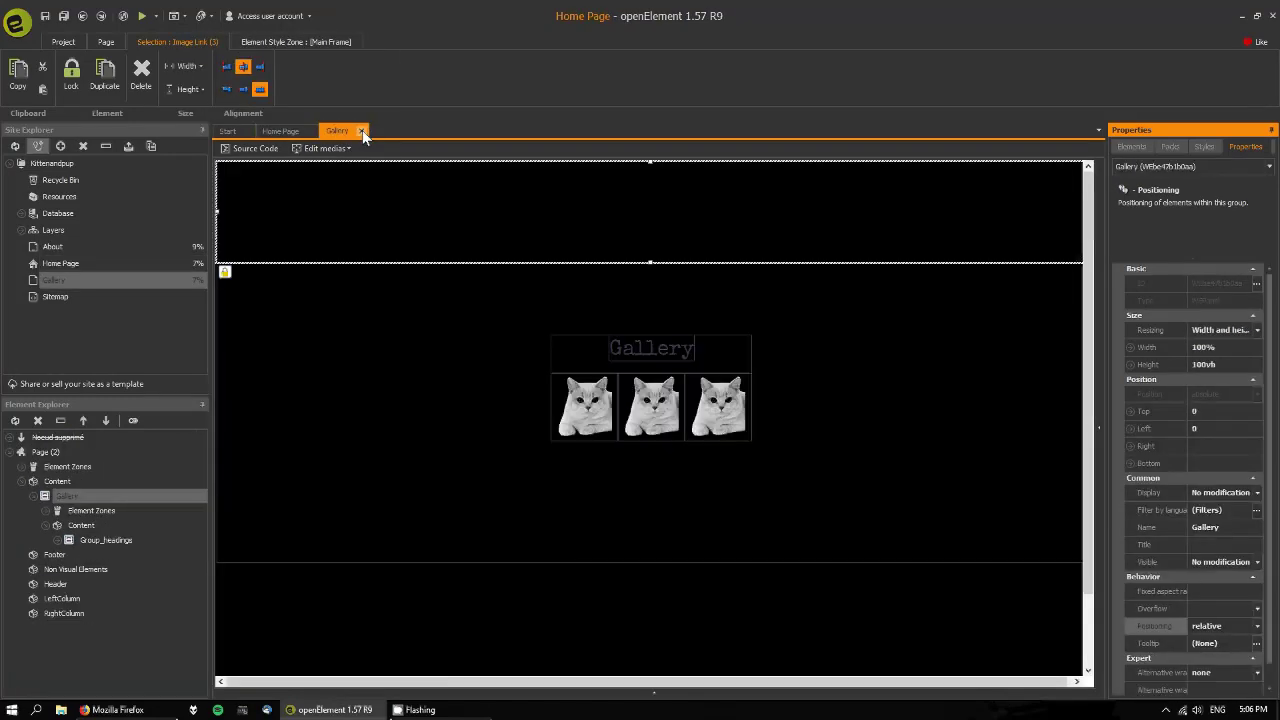
pyautogui.click(362, 132)
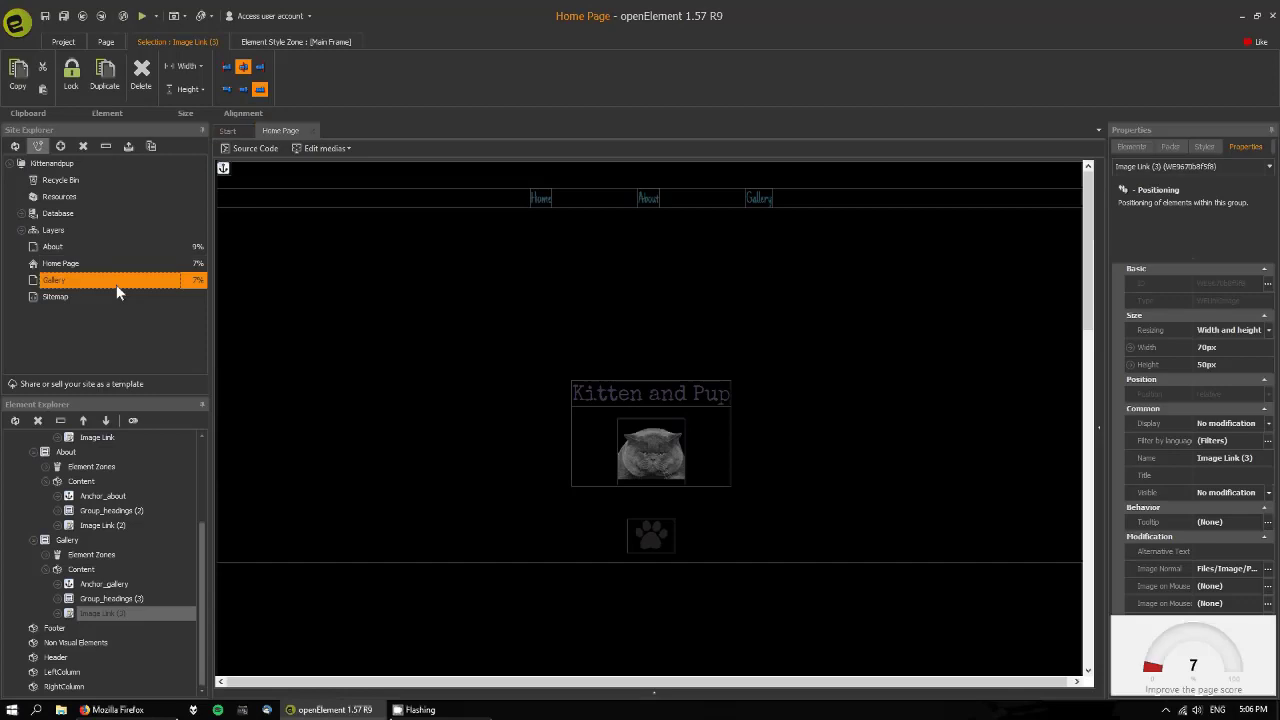
# Step: Delete the separate Gallery and About pages from the site, keeping Home Page and Sitemap
pyautogui.rightClick(111, 282)
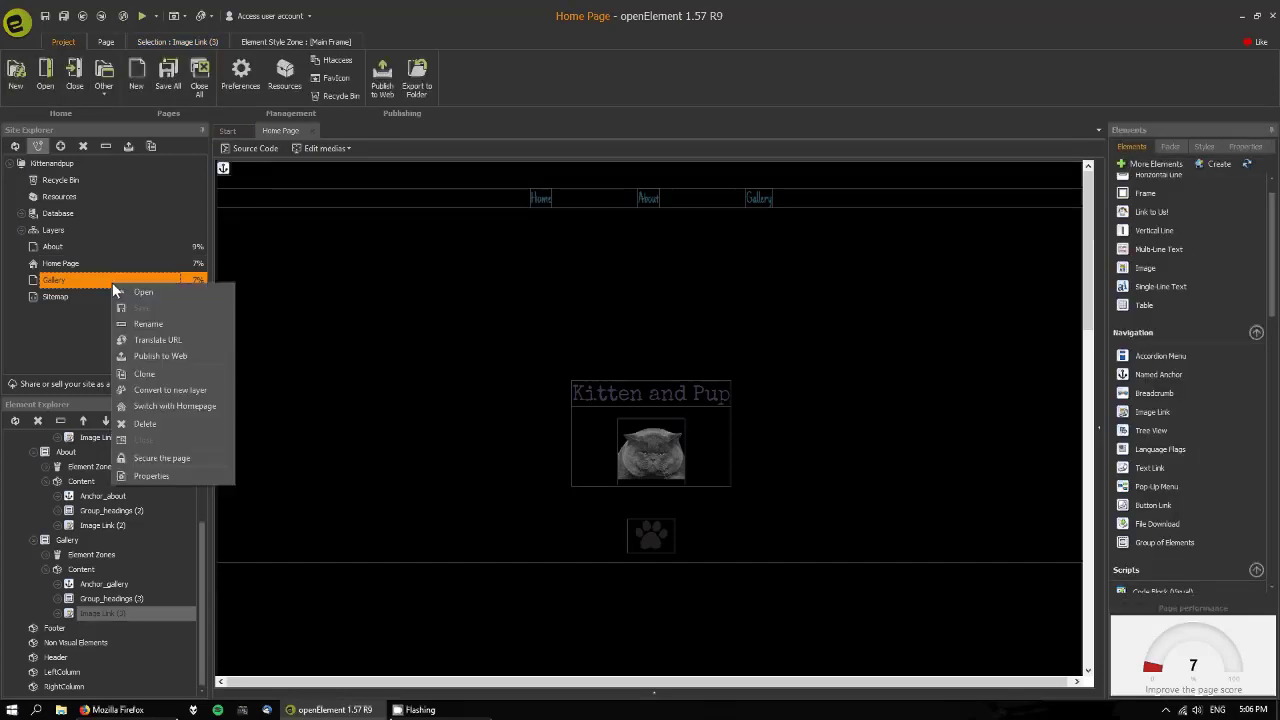
pyautogui.click(178, 425)
pyautogui.click(678, 389)
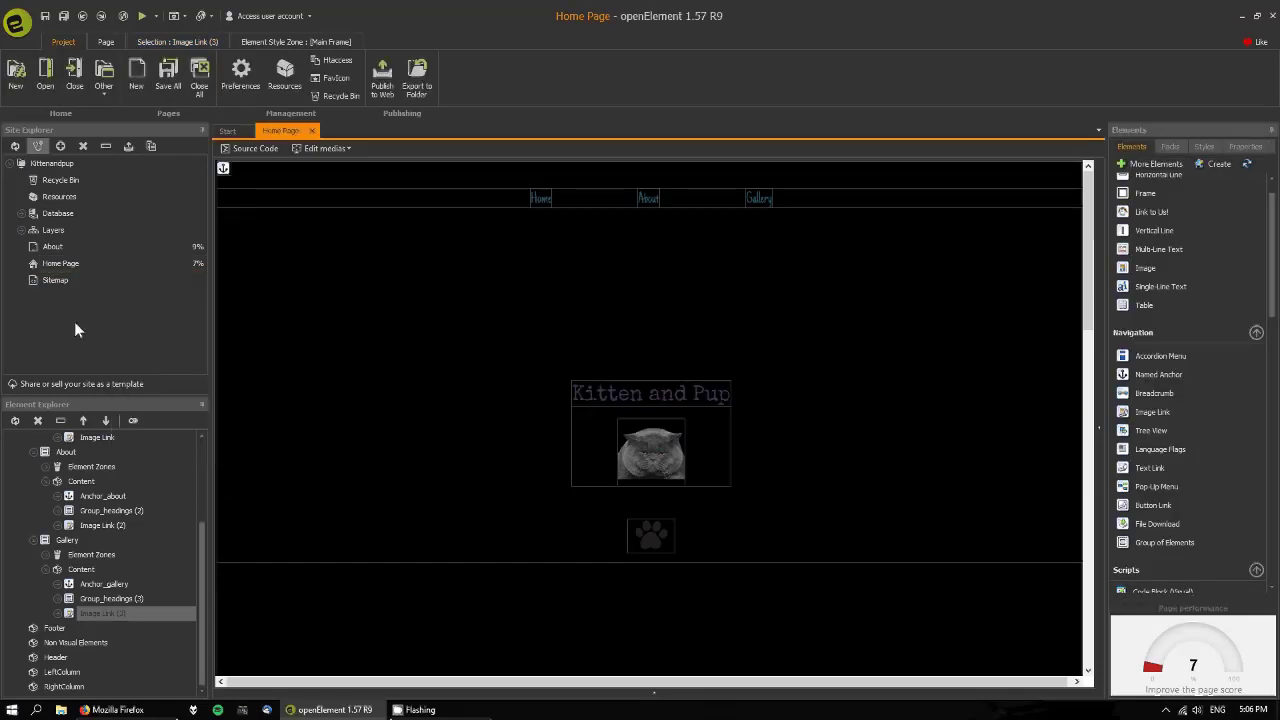
pyautogui.rightClick(76, 246)
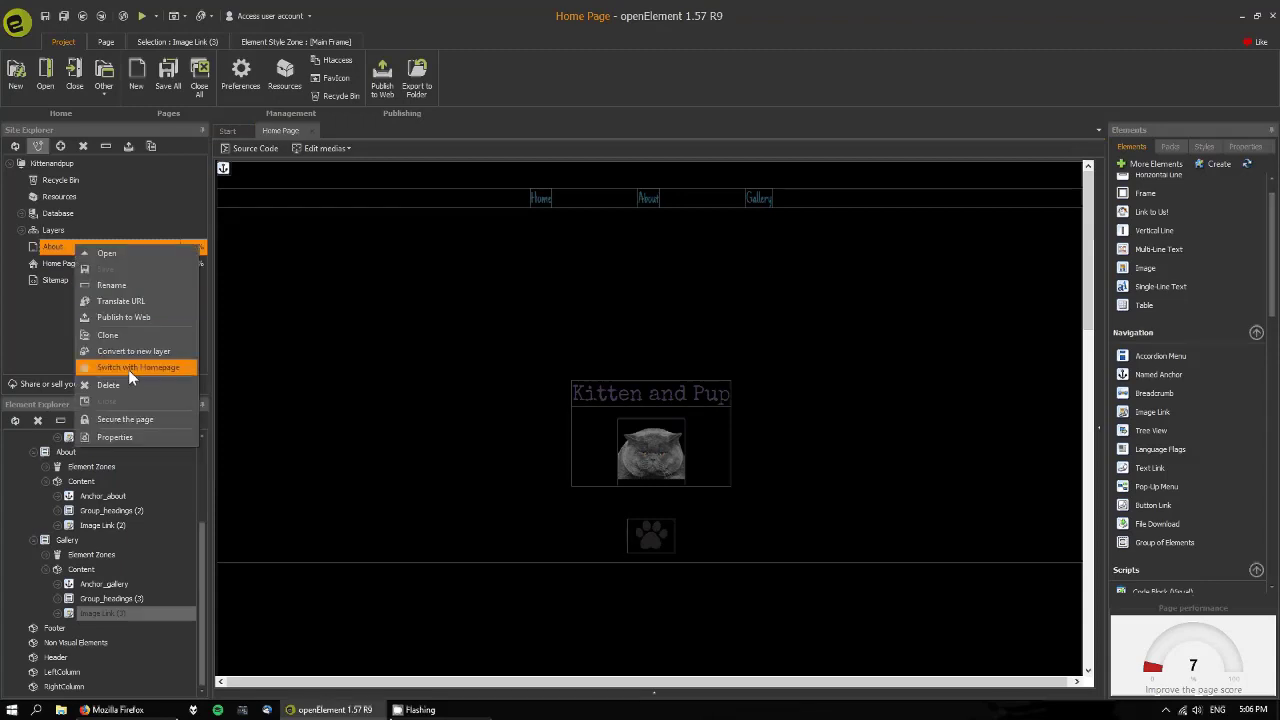
pyautogui.click(156, 384)
pyautogui.click(670, 387)
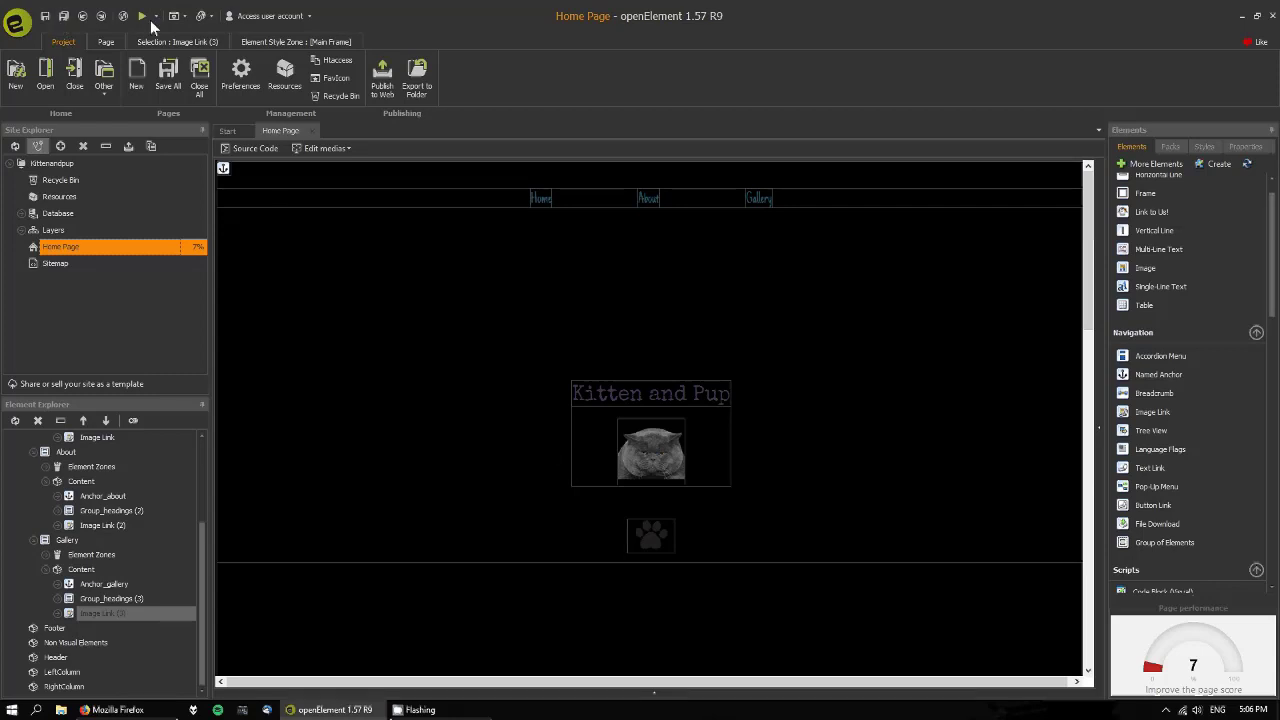
# Step: Preview Home Page in the browser, close that preview tab, and switch back to openElement
pyautogui.click(671, 539)
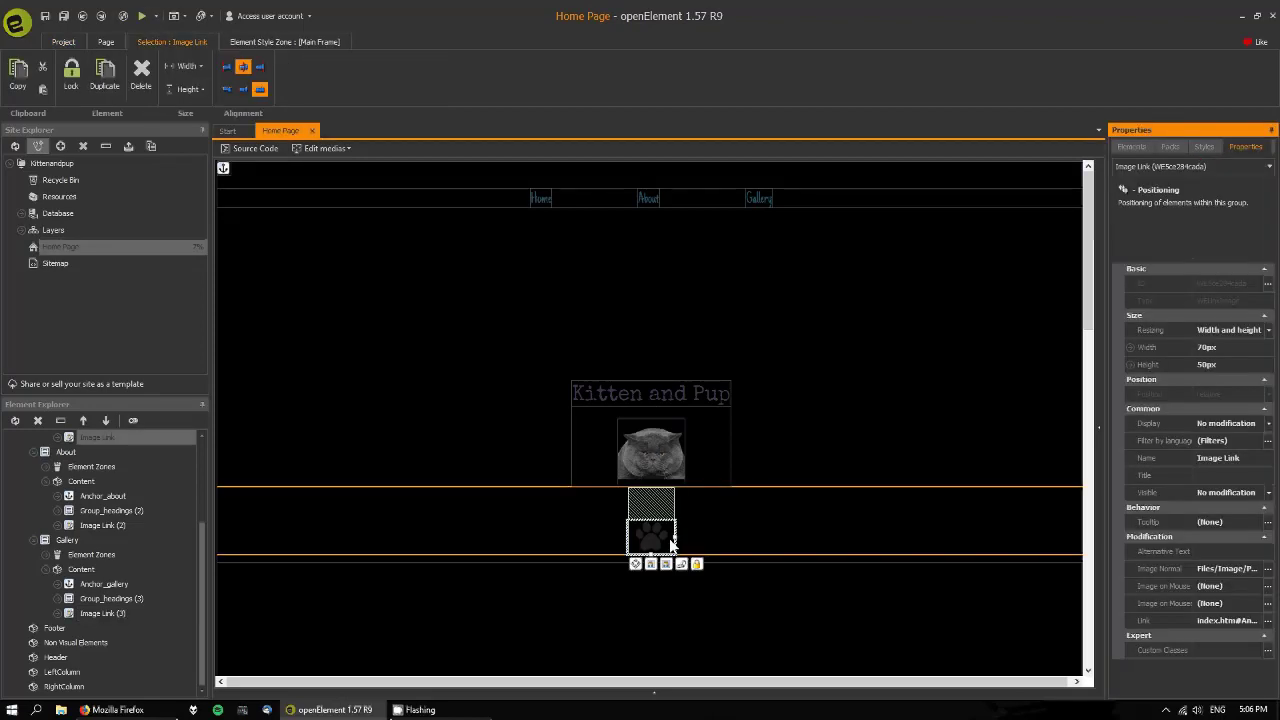
pyautogui.click(141, 19)
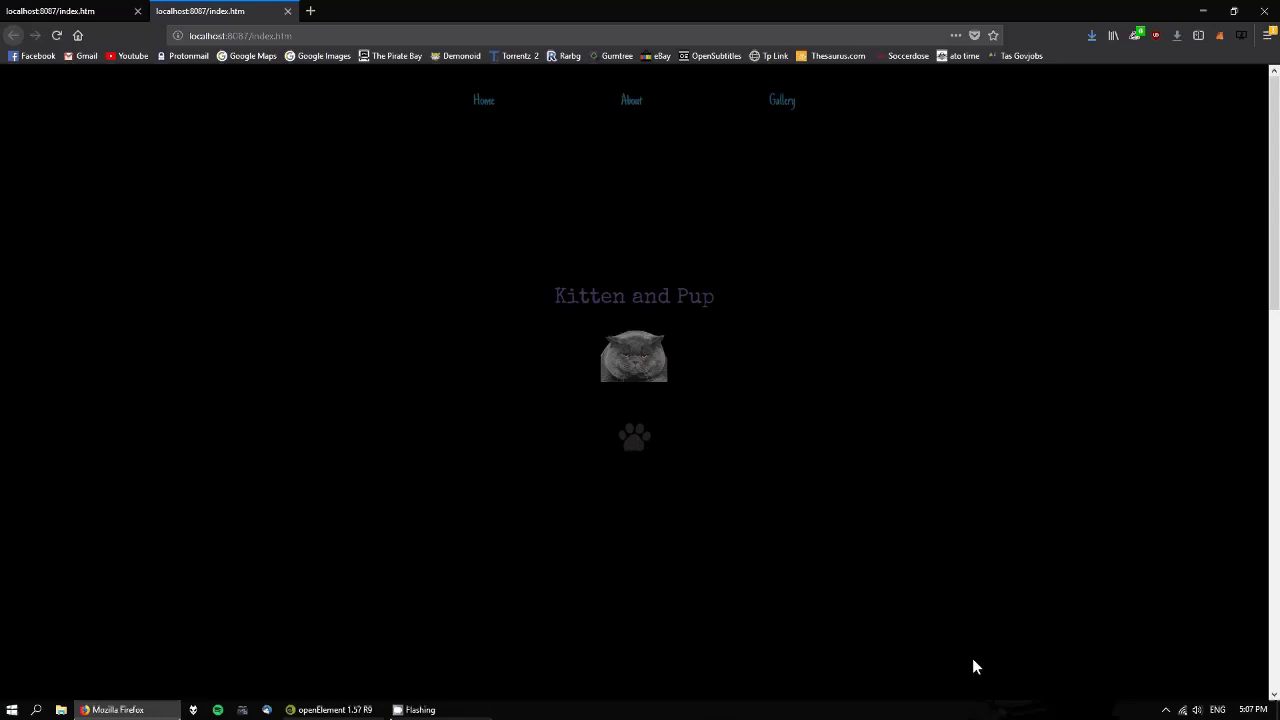
pyautogui.click(288, 12)
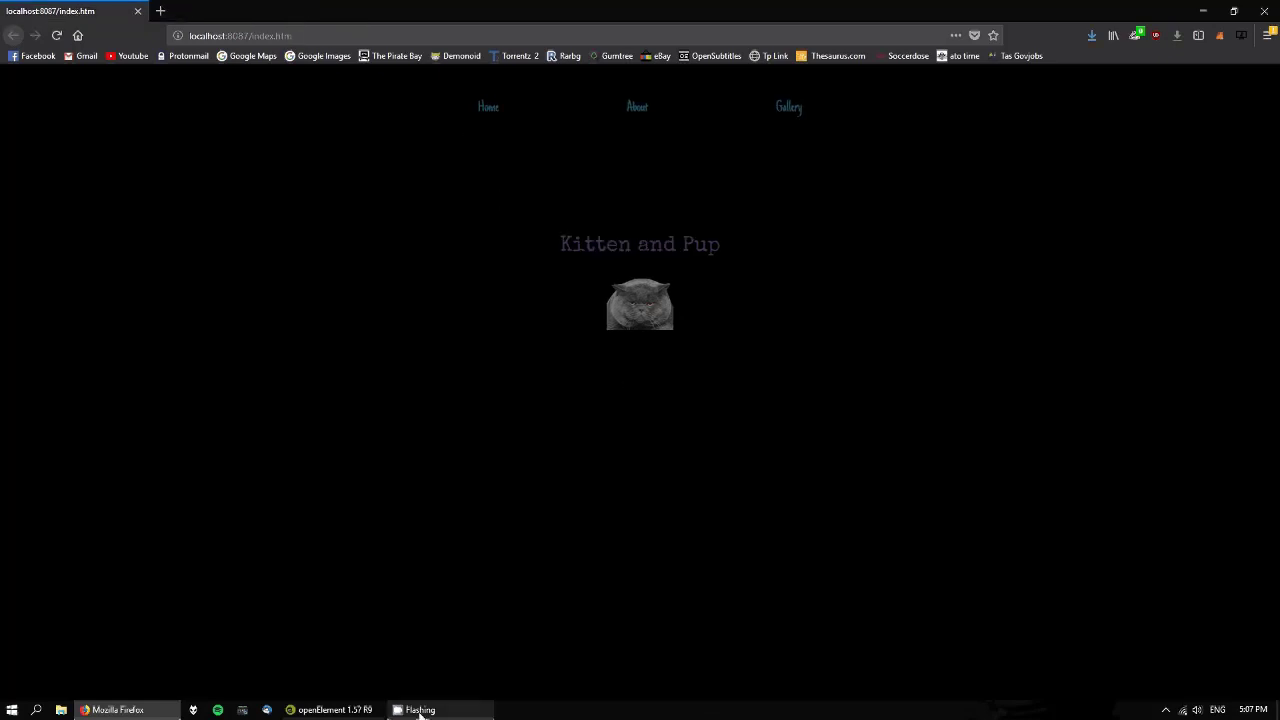
pyautogui.click(335, 709)
# Step: Examine the margin, positioning and other style settings of the Home section's paw image
pyautogui.click(841, 495)
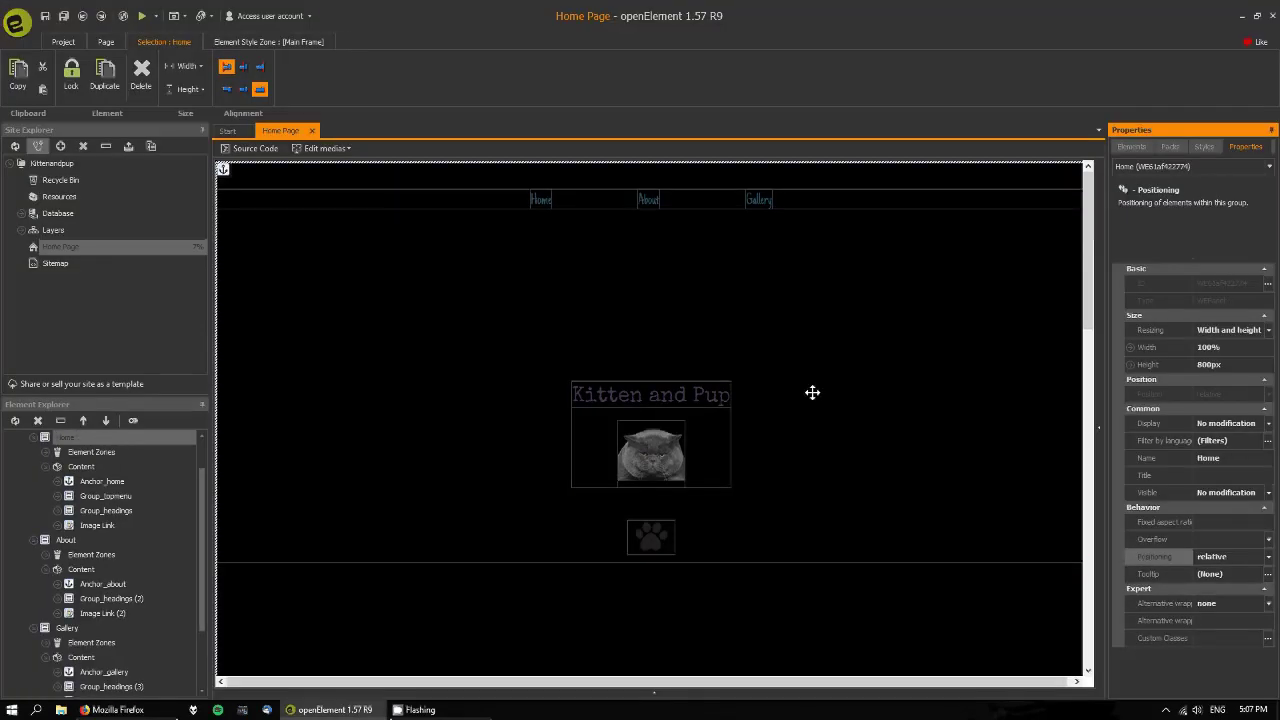
pyautogui.click(666, 535)
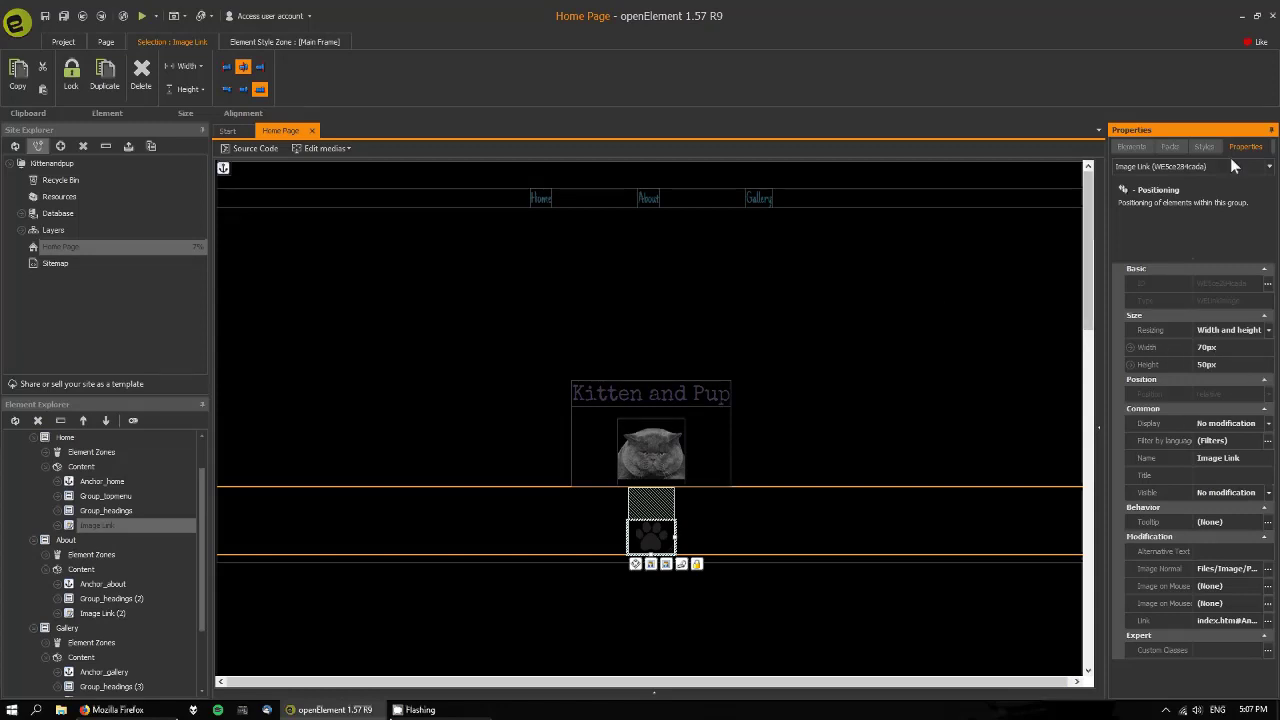
pyautogui.click(1204, 146)
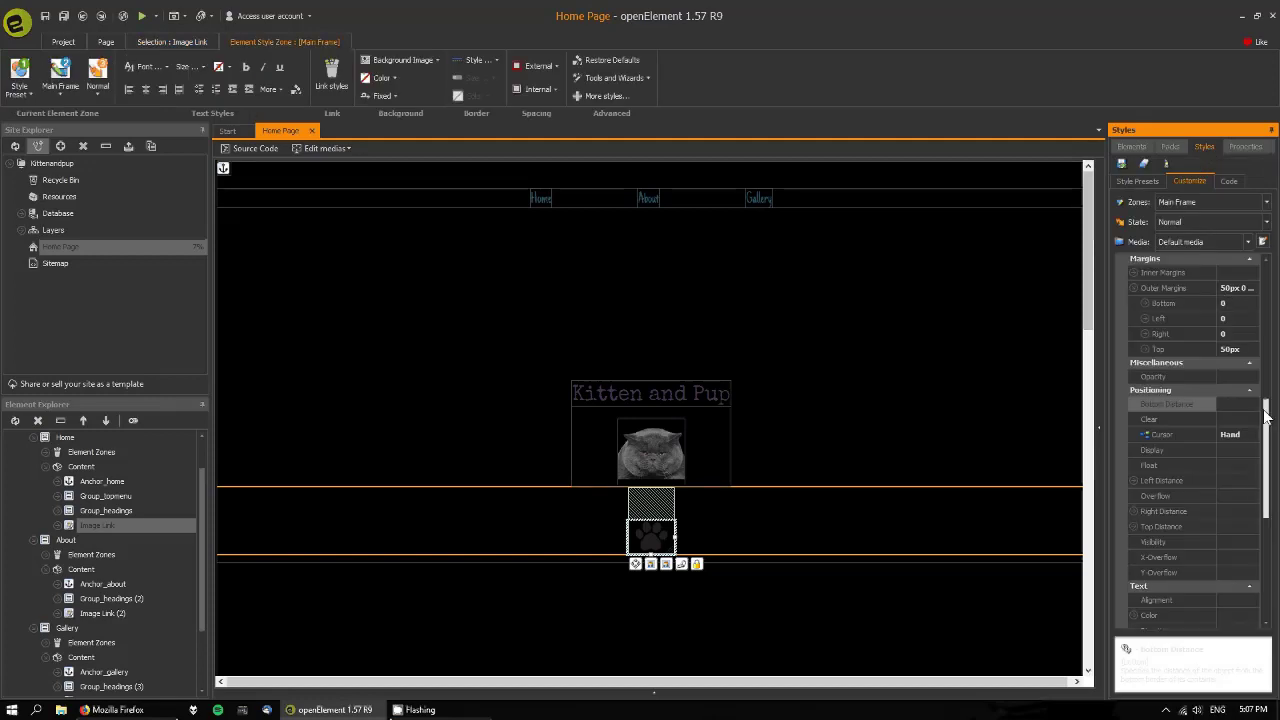
pyautogui.scroll(-7, 1267, 455)
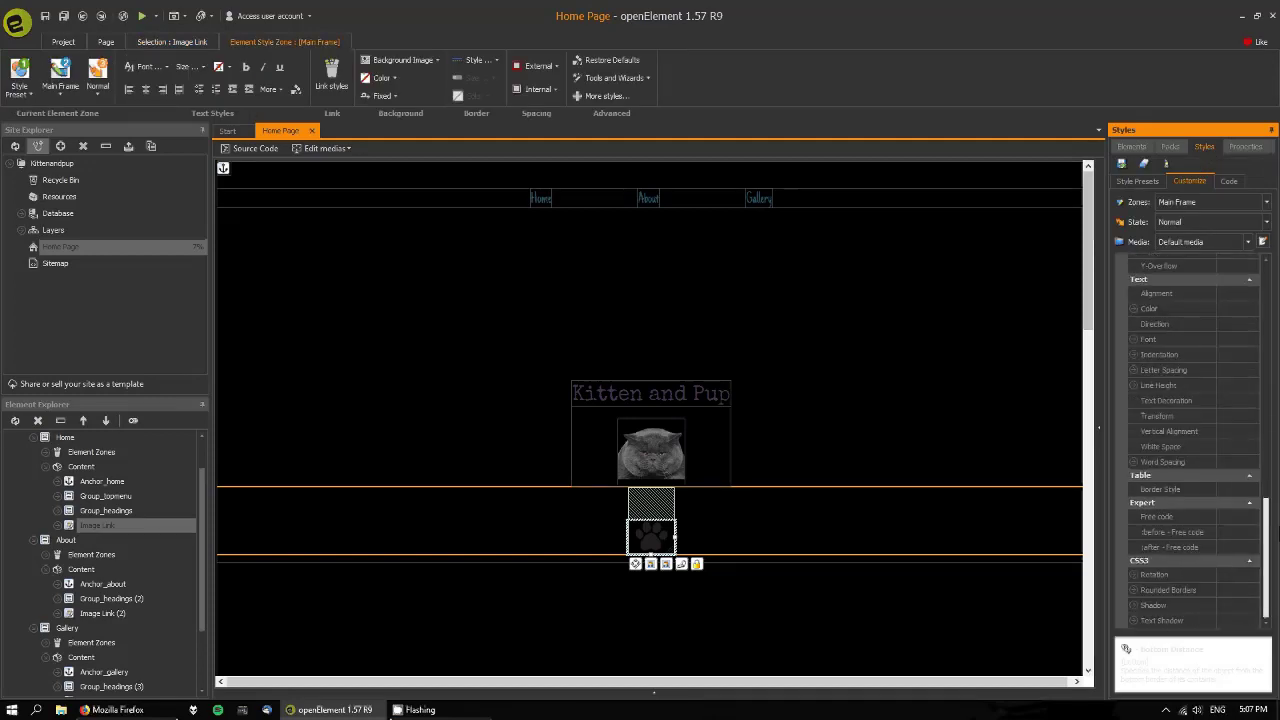
pyautogui.scroll(5, 1195, 440)
pyautogui.scroll(5, 1258, 430)
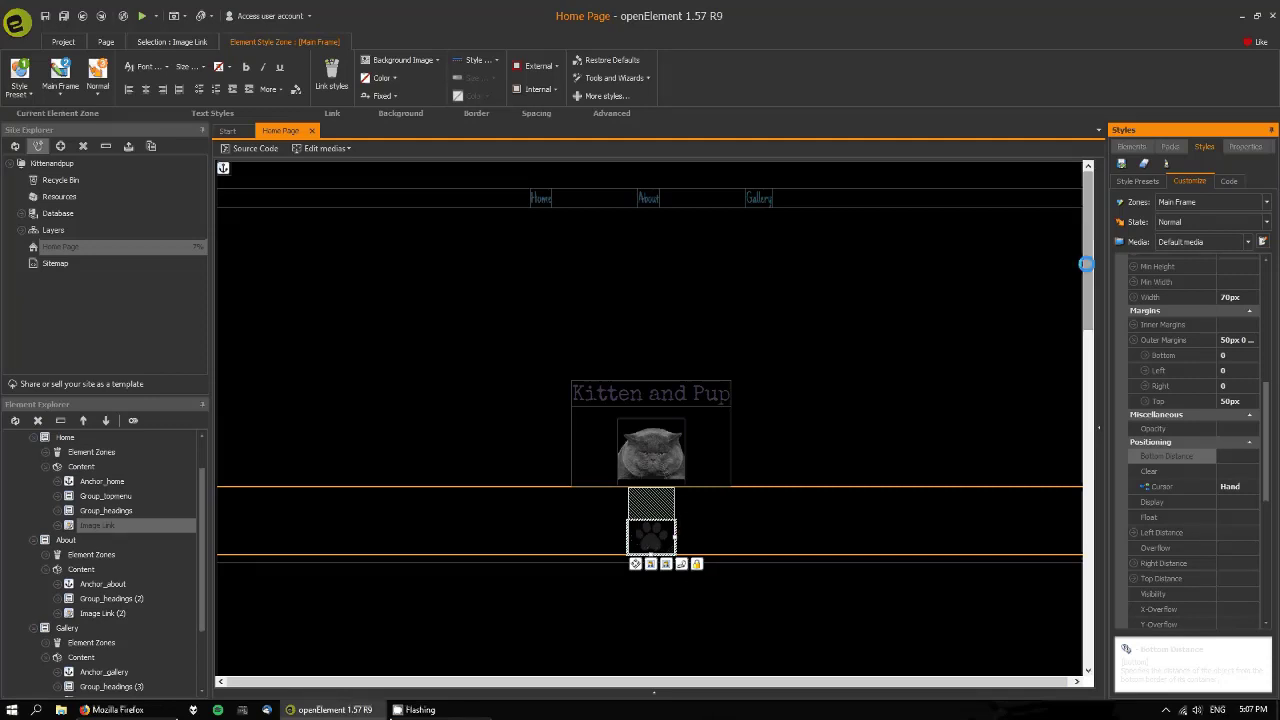
pyautogui.moveTo(1086, 263)
pyautogui.mouseDown()
pyautogui.moveTo(1104, 504)
pyautogui.moveTo(1106, 249)
pyautogui.mouseUp()
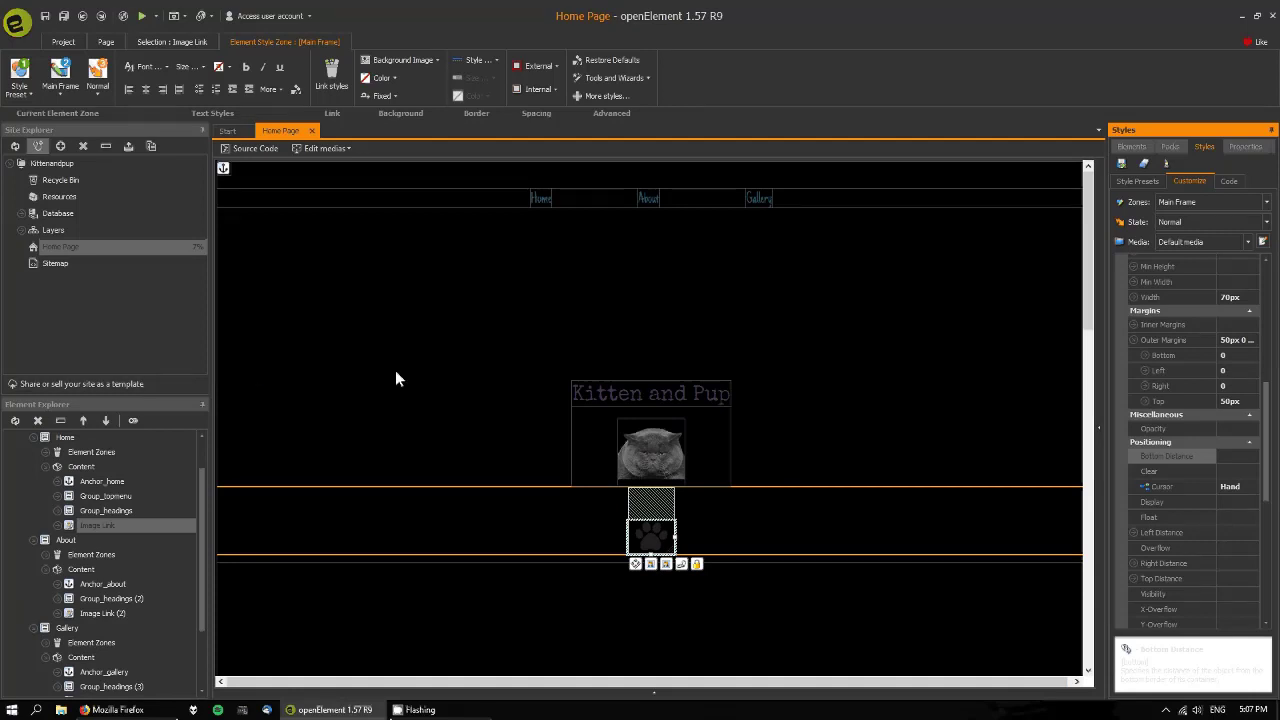
# Step: Collapse the About, Gallery and Home sections in the page's element tree
pyautogui.scroll(1, 200, 513)
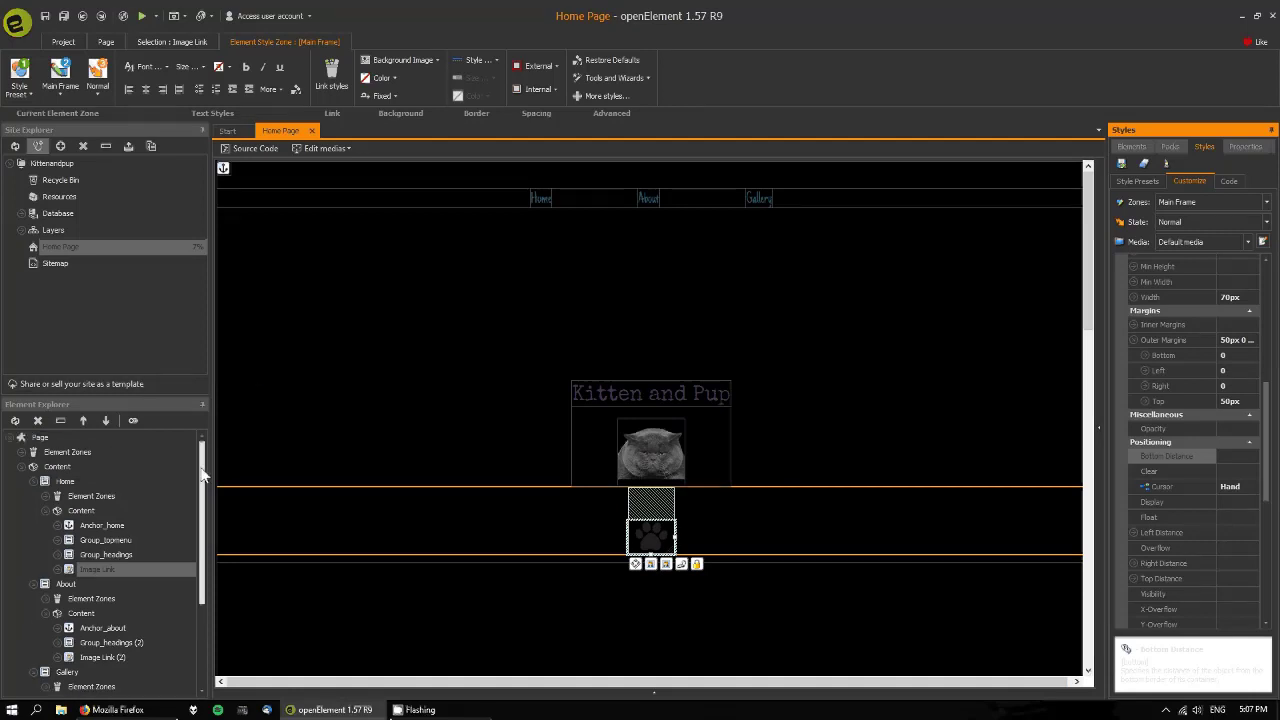
pyautogui.click(33, 584)
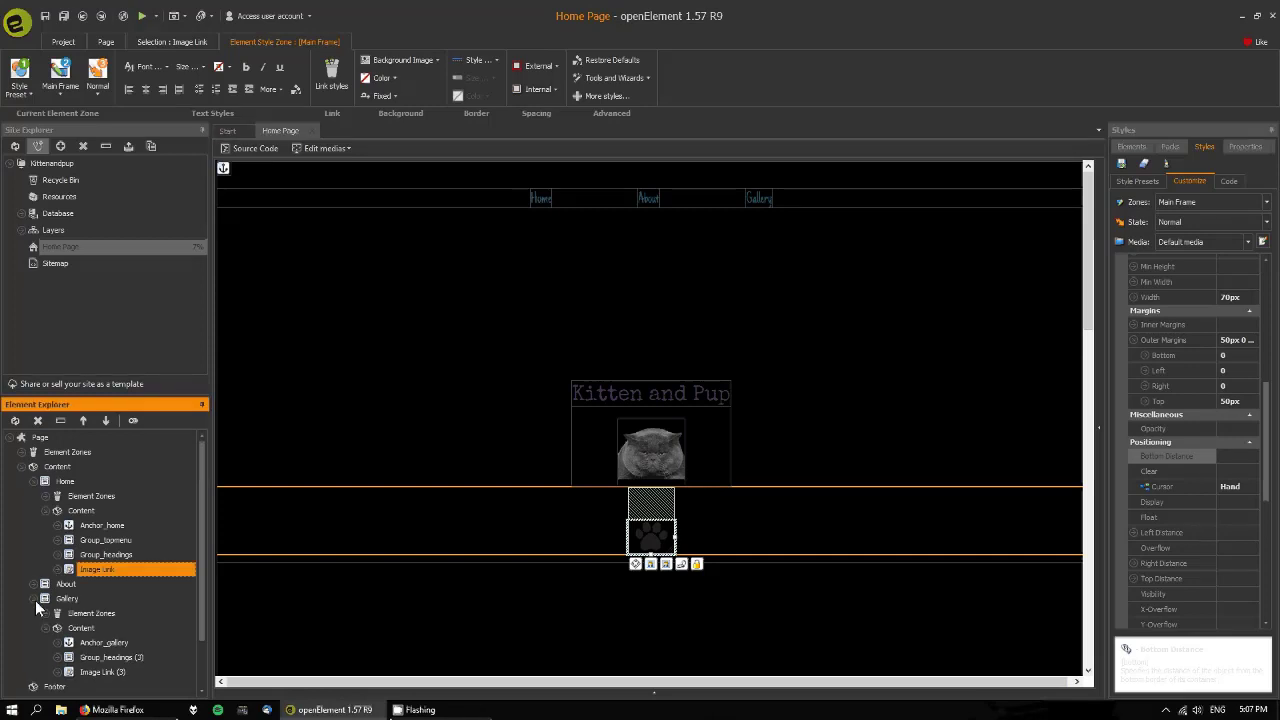
pyautogui.click(34, 599)
pyautogui.click(34, 482)
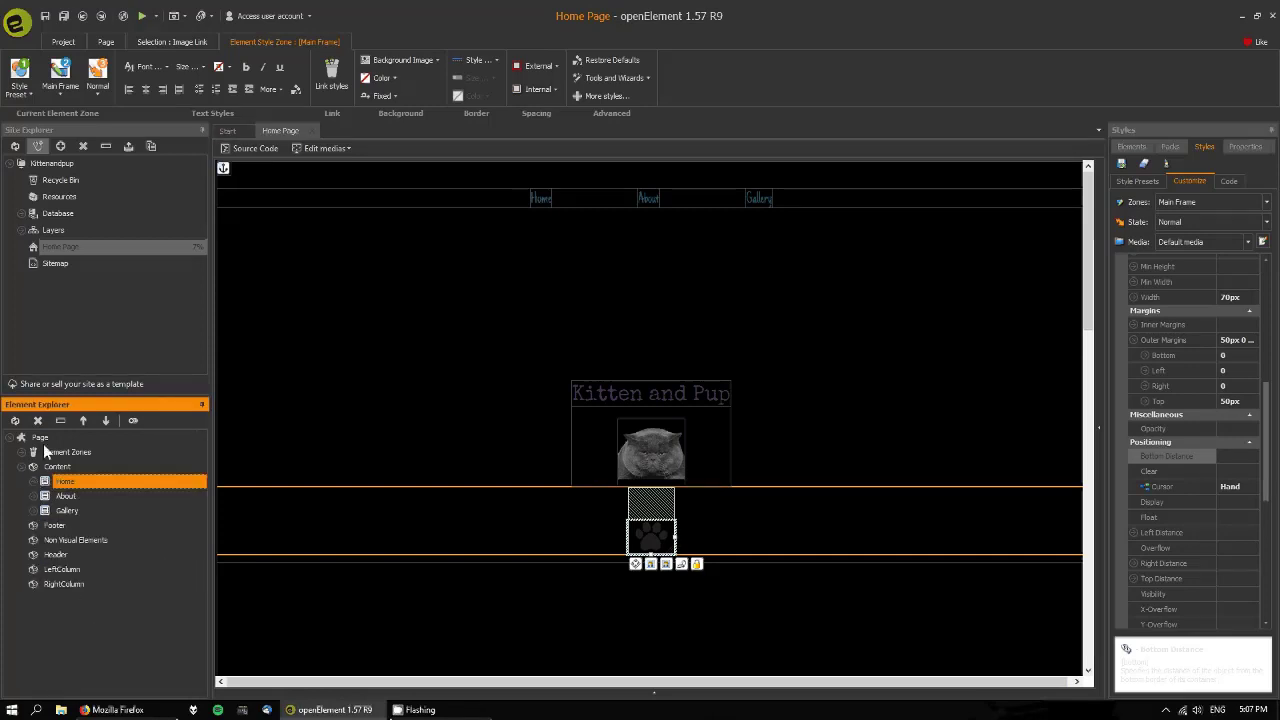
# Step: Set the Home section's inner positioning behavior to absolute
pyautogui.click(476, 453)
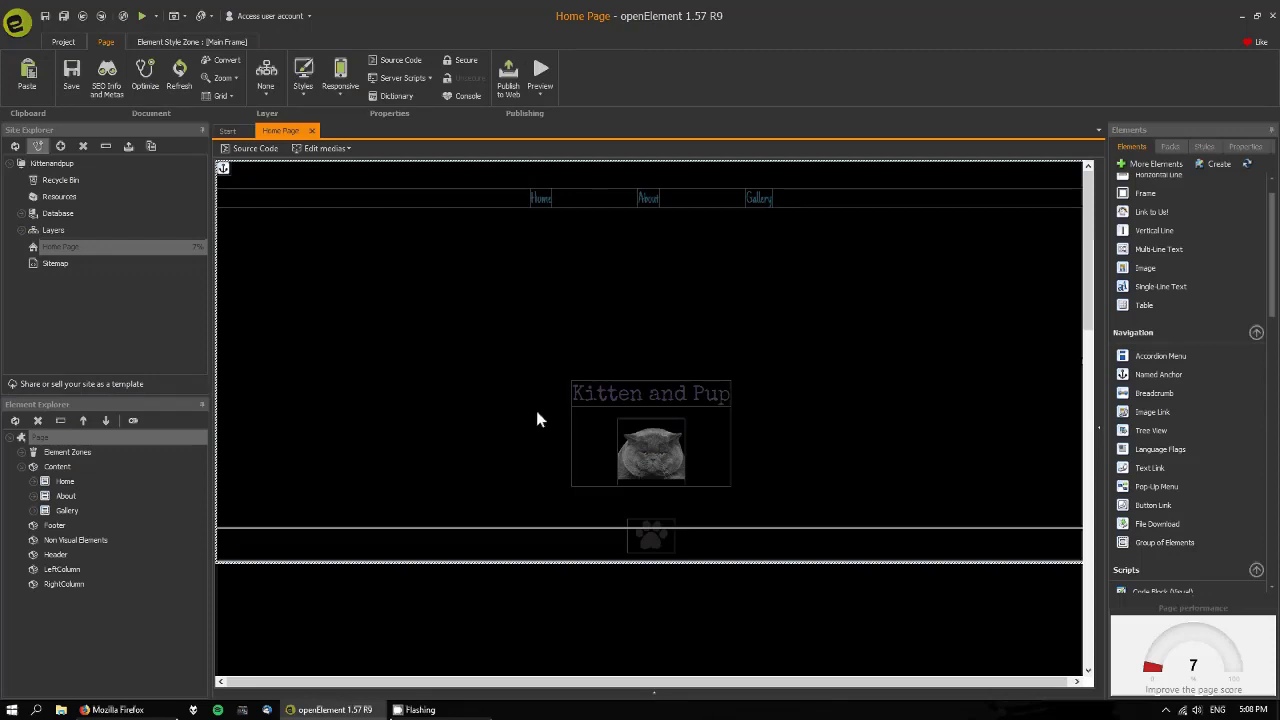
pyautogui.click(381, 527)
pyautogui.click(52, 482)
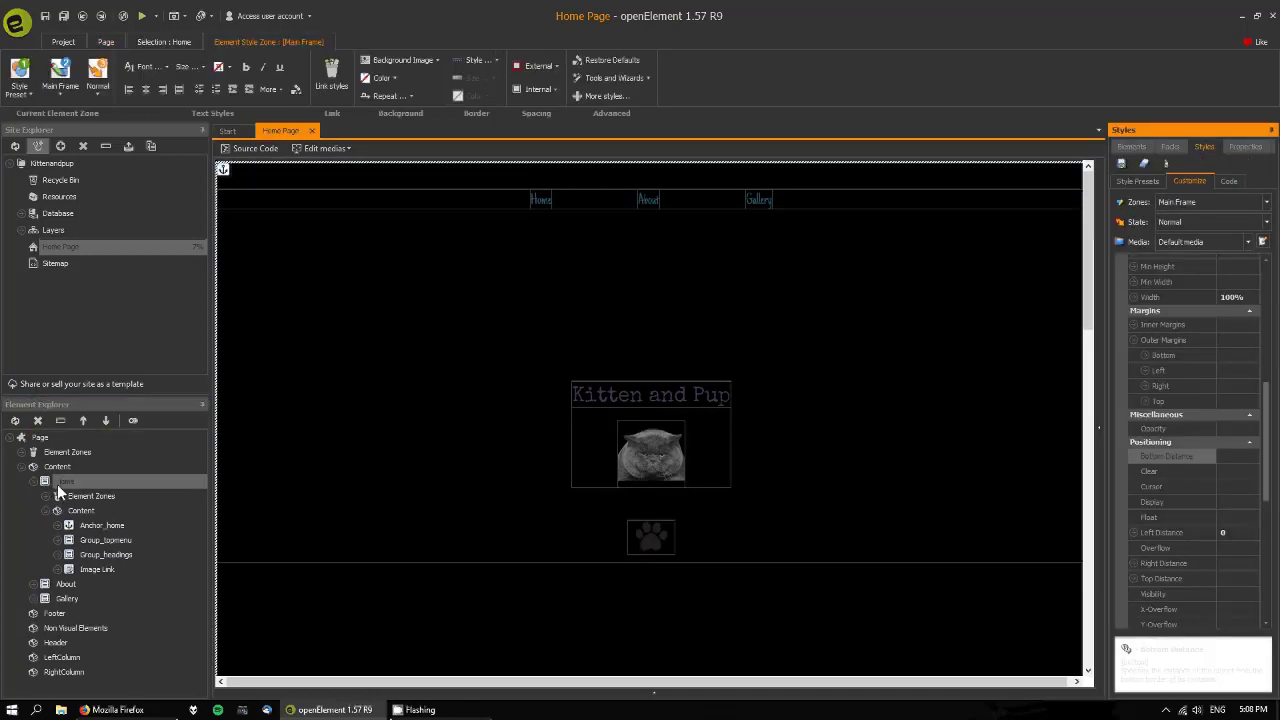
pyautogui.click(1245, 147)
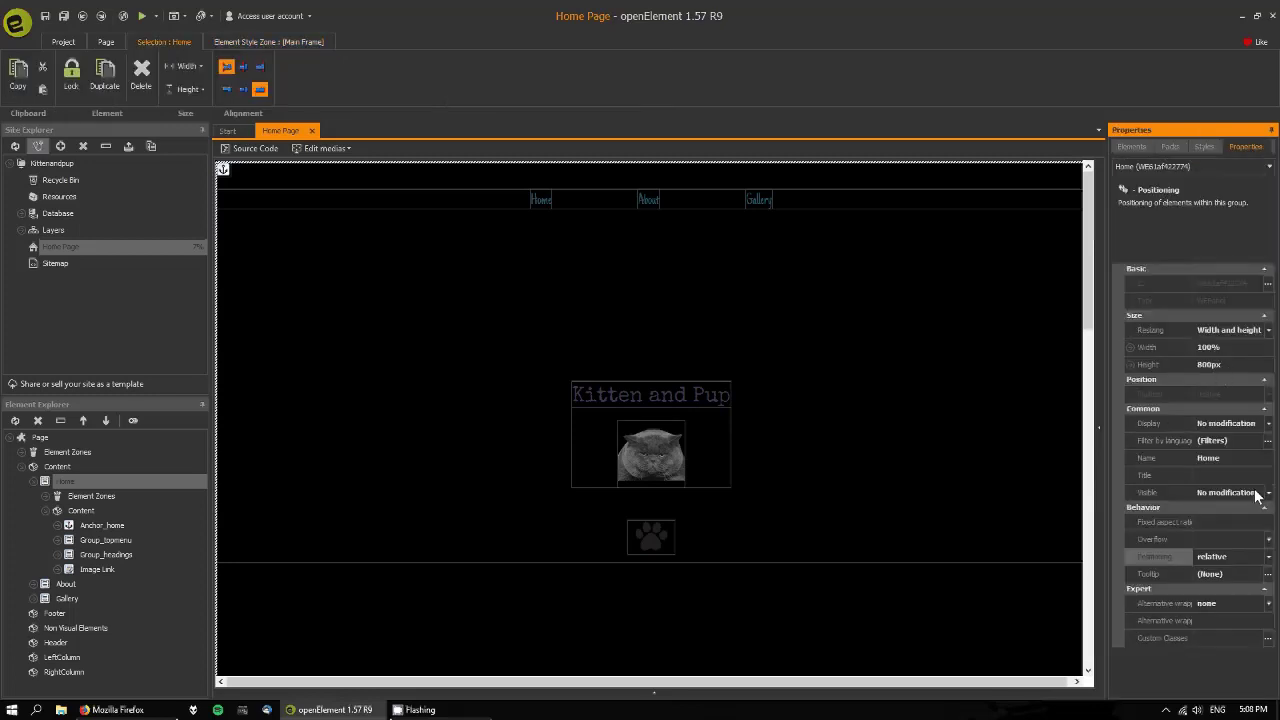
pyautogui.click(1267, 557)
pyautogui.click(1235, 580)
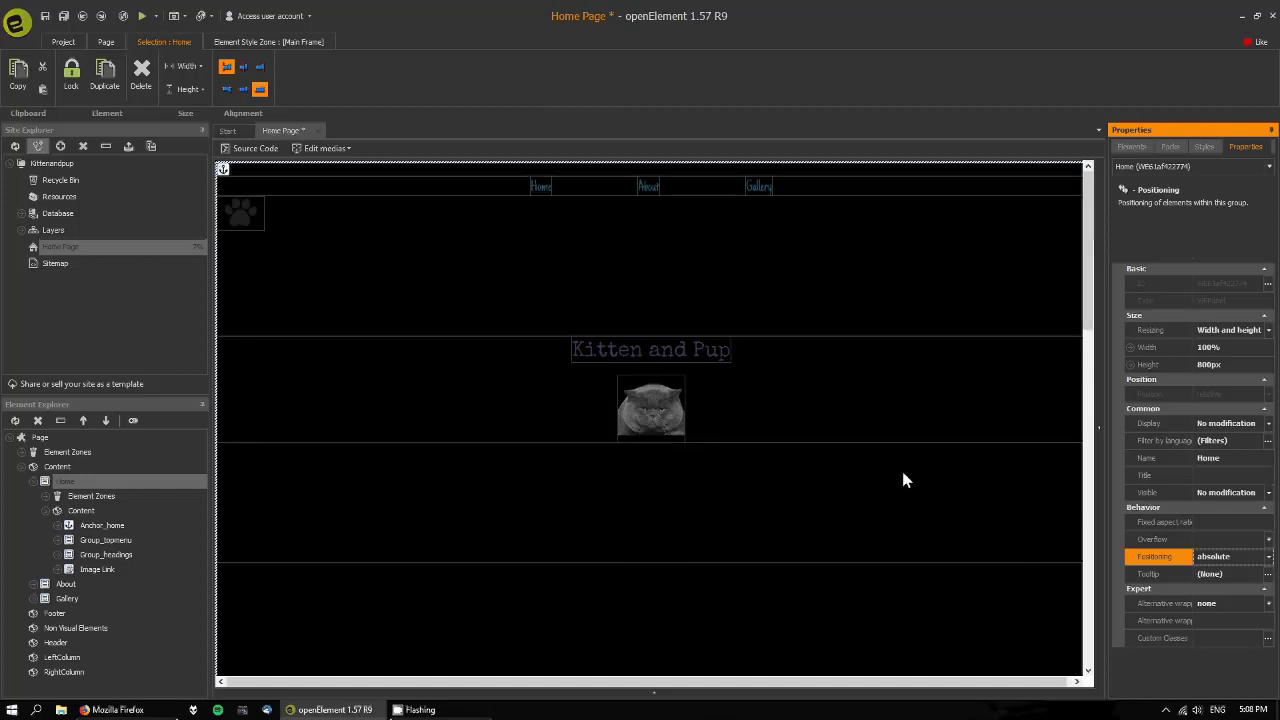
# Step: Set the inner positioning behavior of the Home, About and Gallery sections together to absolute
pyautogui.click(44, 511)
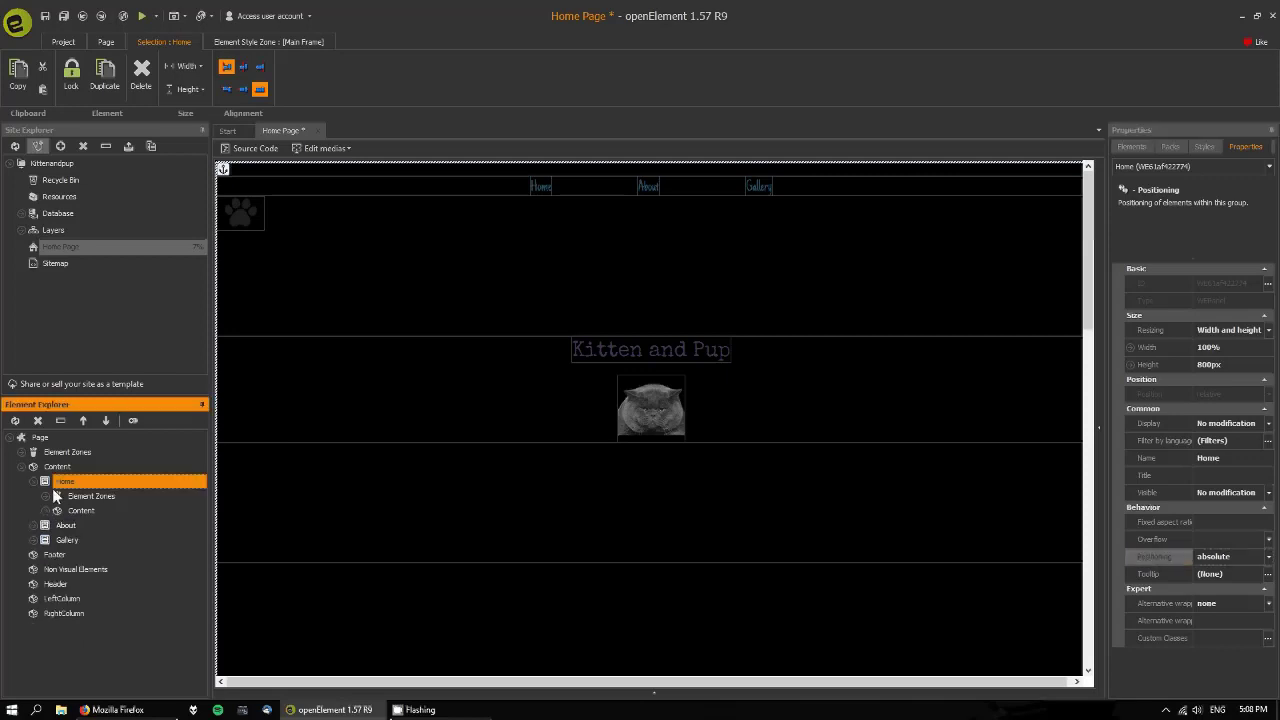
pyautogui.keyDown('ctrl'); pyautogui.click(66, 525); pyautogui.keyUp('ctrl')
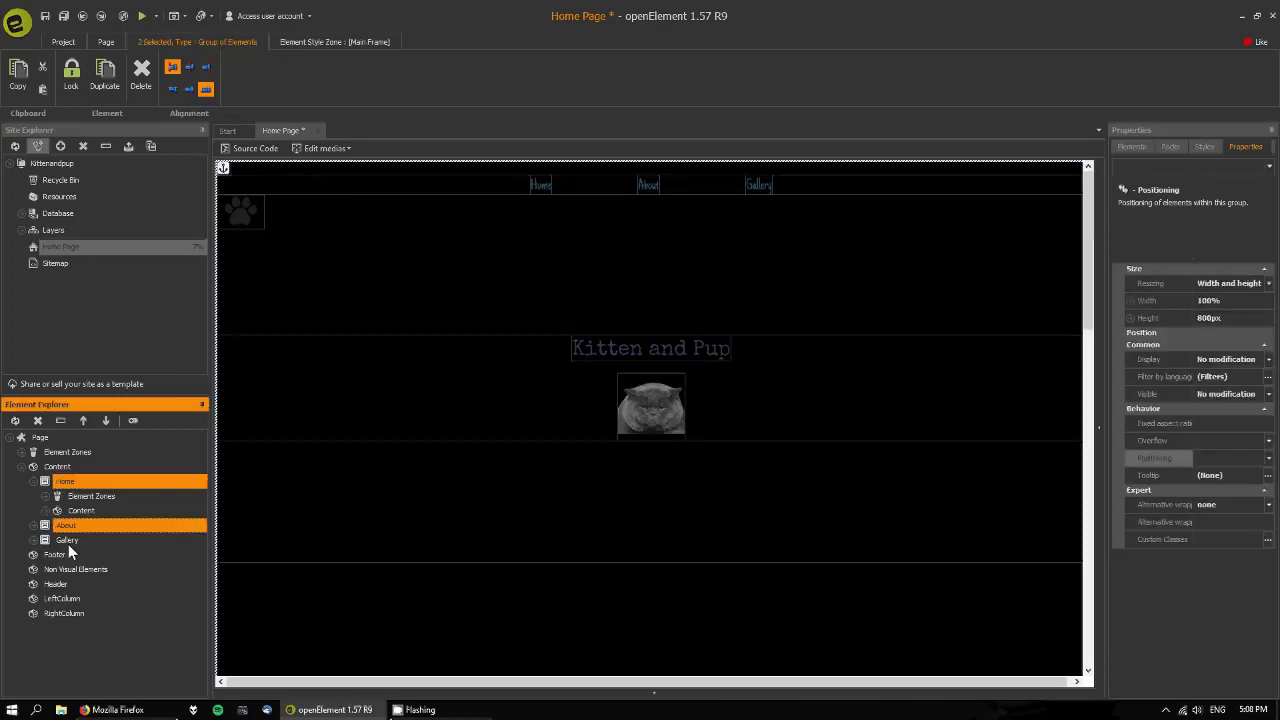
pyautogui.keyDown('ctrl'); pyautogui.click(64, 540); pyautogui.keyUp('ctrl')
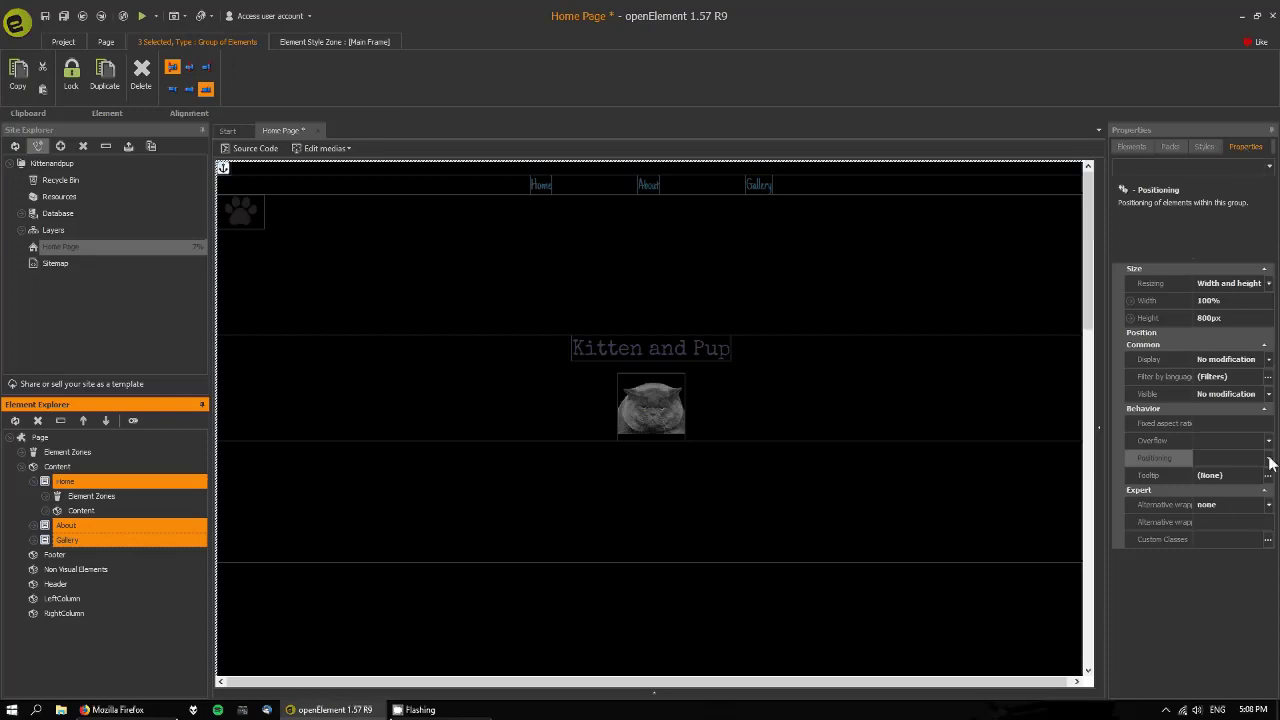
pyautogui.click(1266, 460)
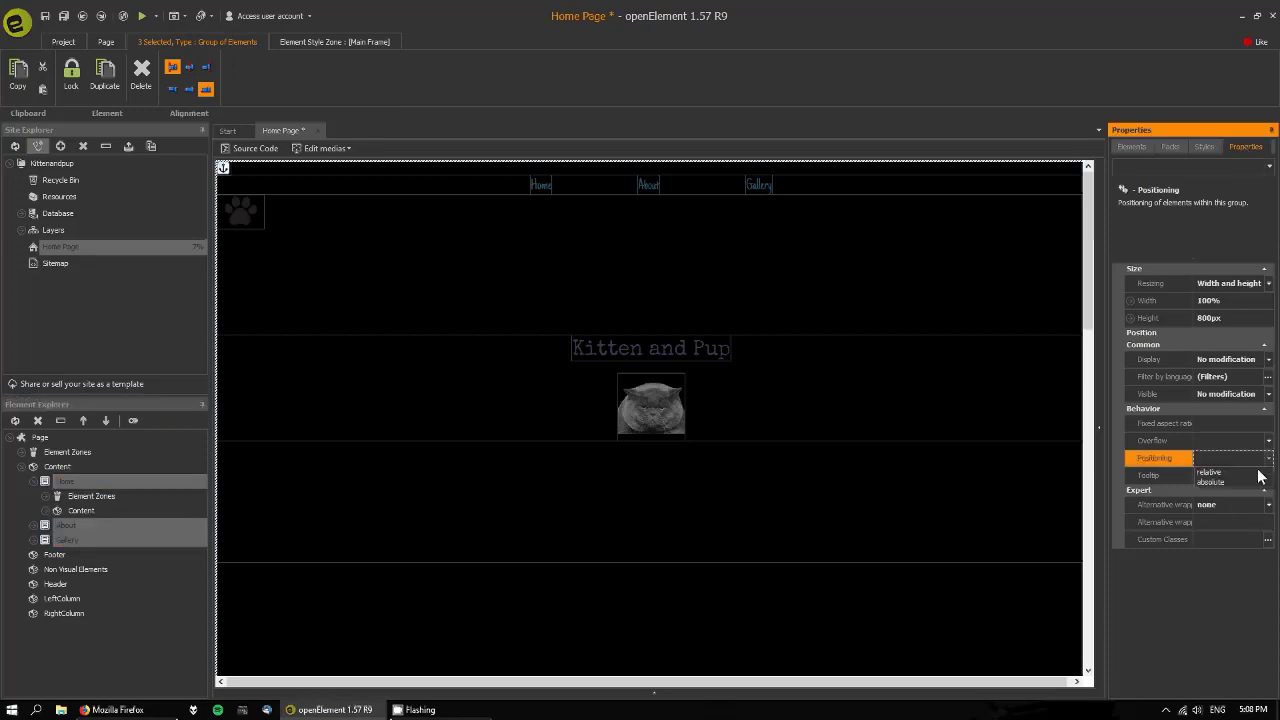
pyautogui.click(1244, 486)
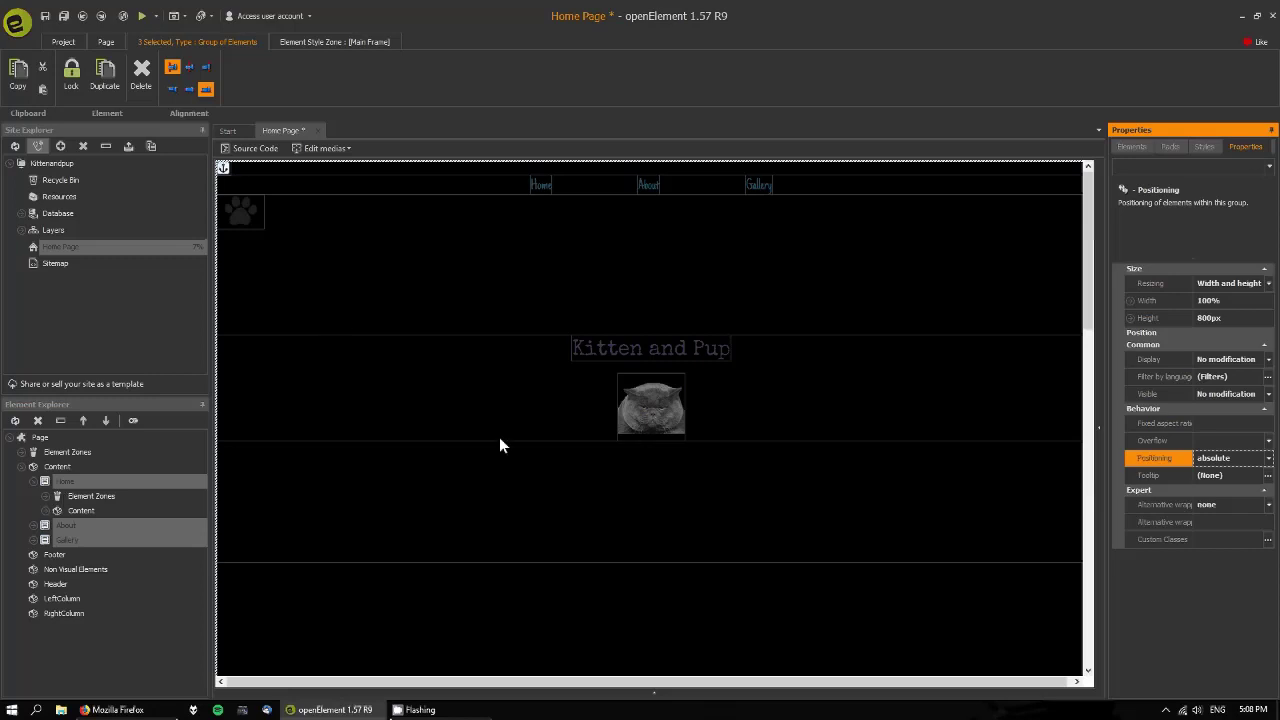
# Step: Clear the top outer margin of the Home section's paw image
pyautogui.click(252, 202)
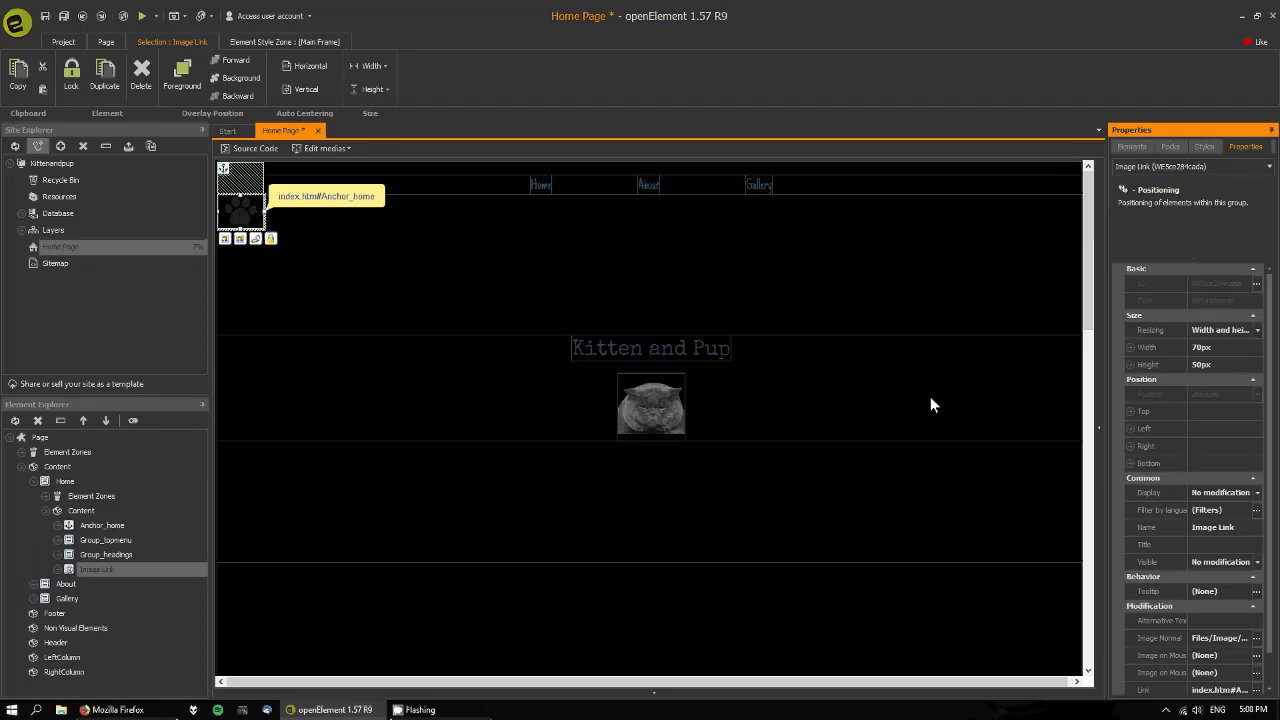
pyautogui.click(1204, 146)
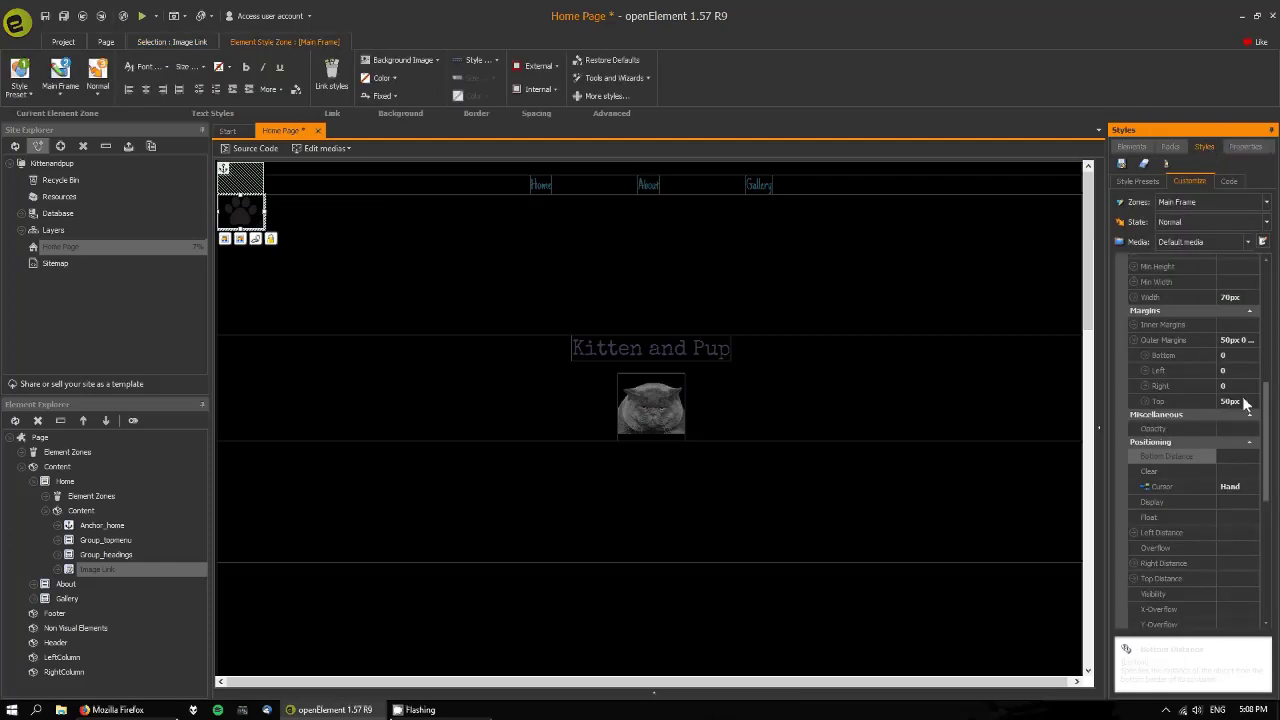
pyautogui.scroll(2, 1276, 432)
pyautogui.scroll(2, 1276, 432)
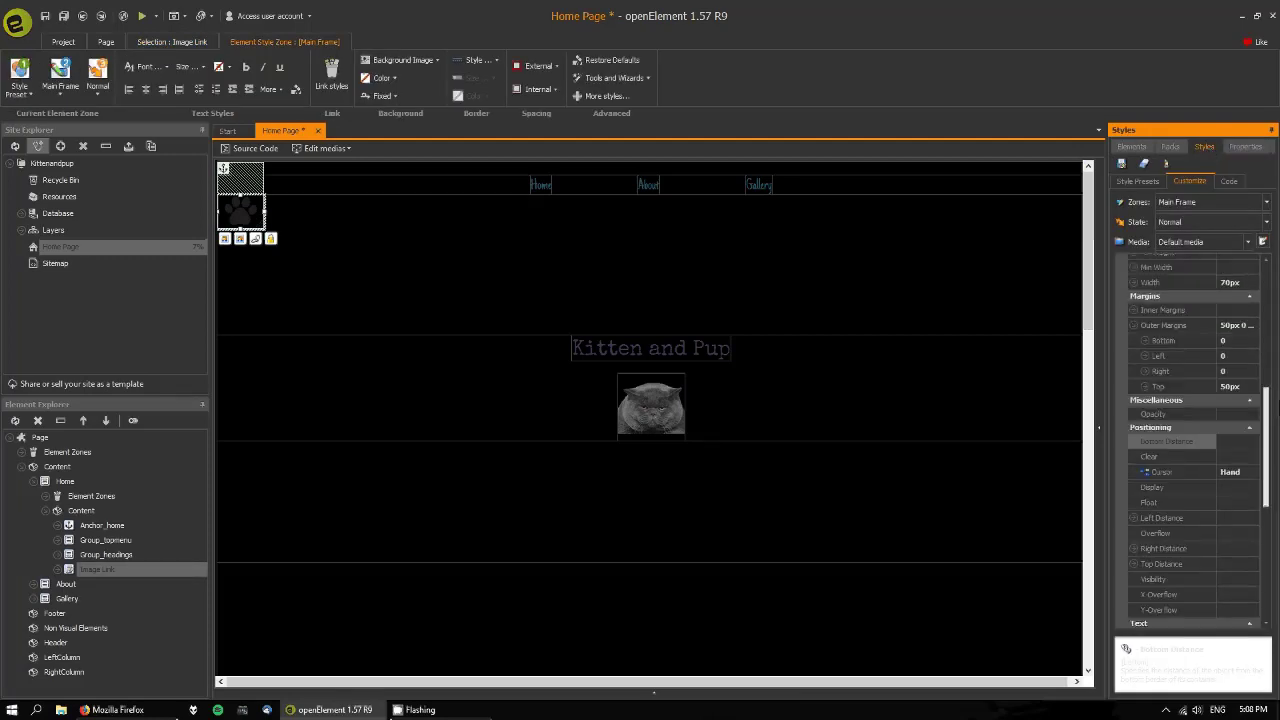
pyautogui.click(1253, 341)
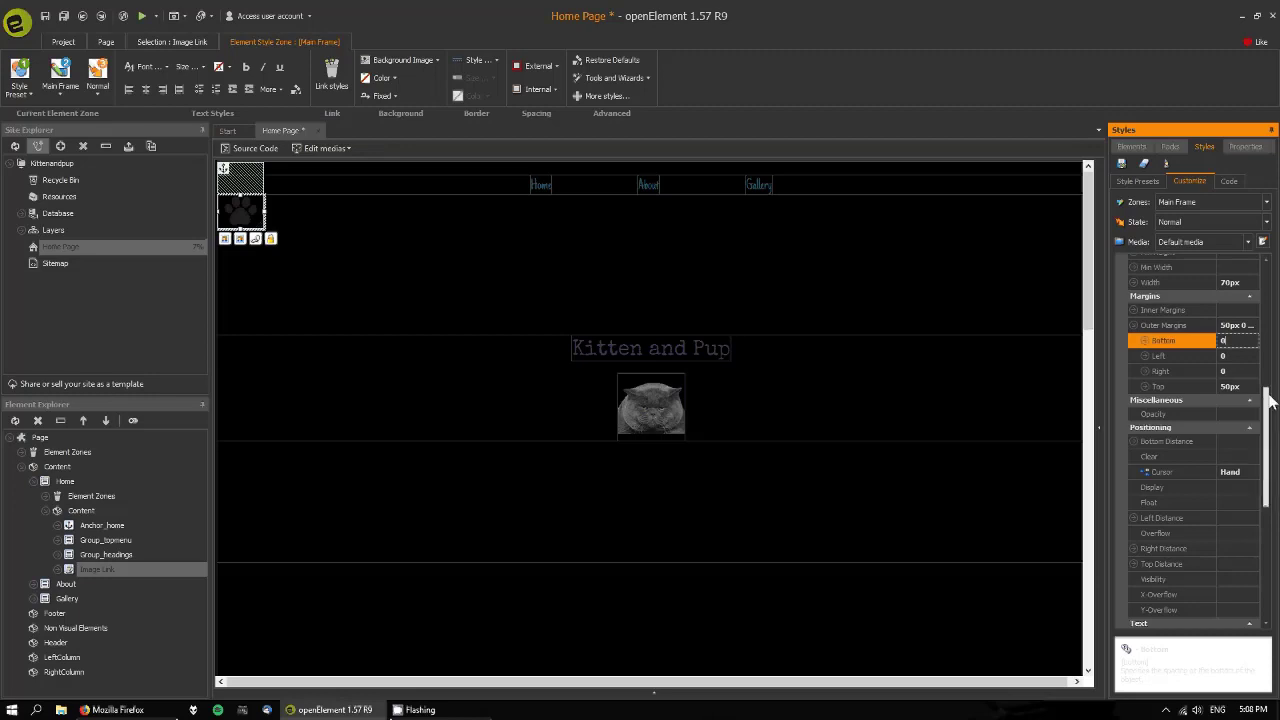
pyautogui.scroll(-1, 1265, 393)
pyautogui.moveTo(1249, 352); pyautogui.dragTo(1182, 336)
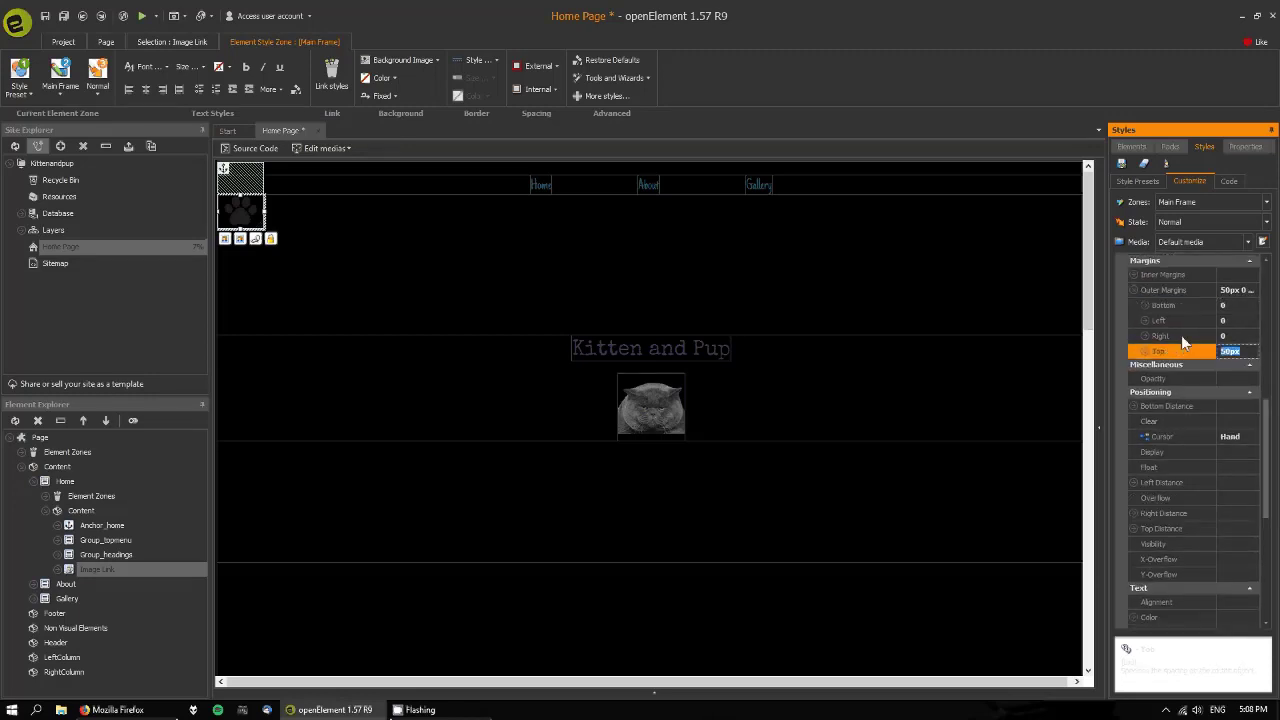
pyautogui.press('BackSpace')
pyautogui.press('Return')
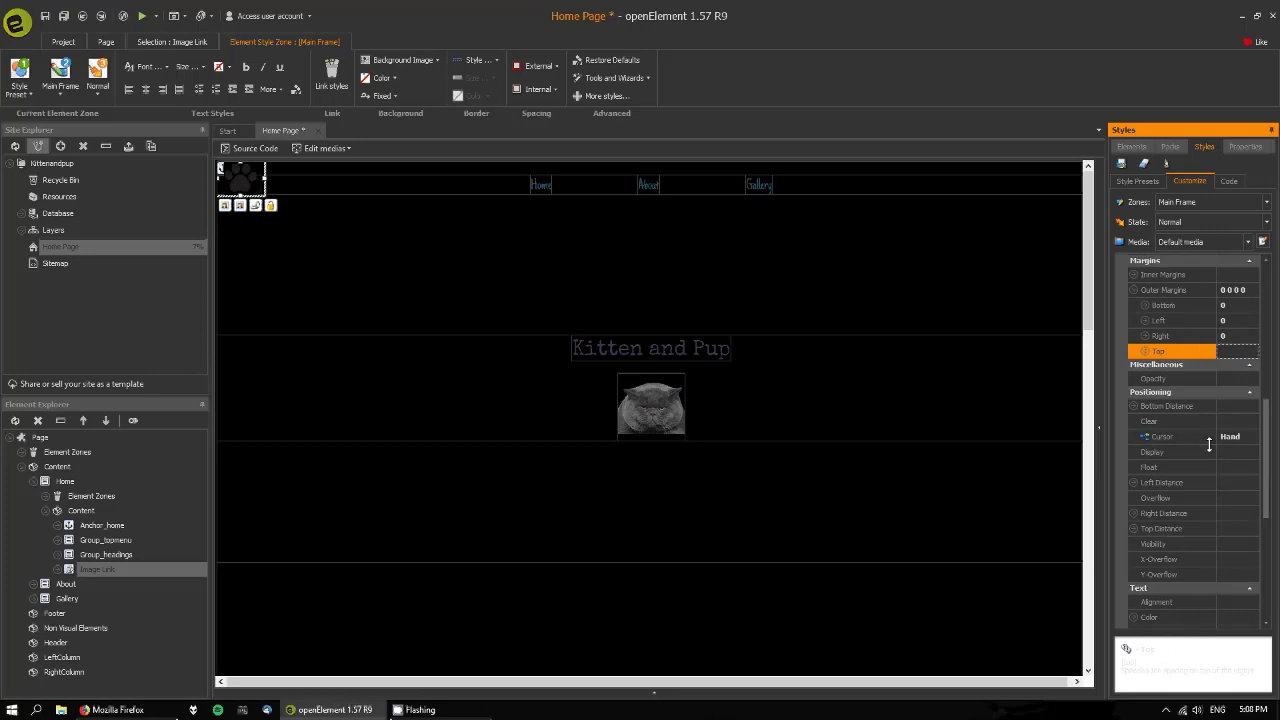
# Step: Set the bottom distance of the Home section's paw image to 0 and check where it sits
pyautogui.click(1246, 406)
pyautogui.write('0')
pyautogui.press('Return')
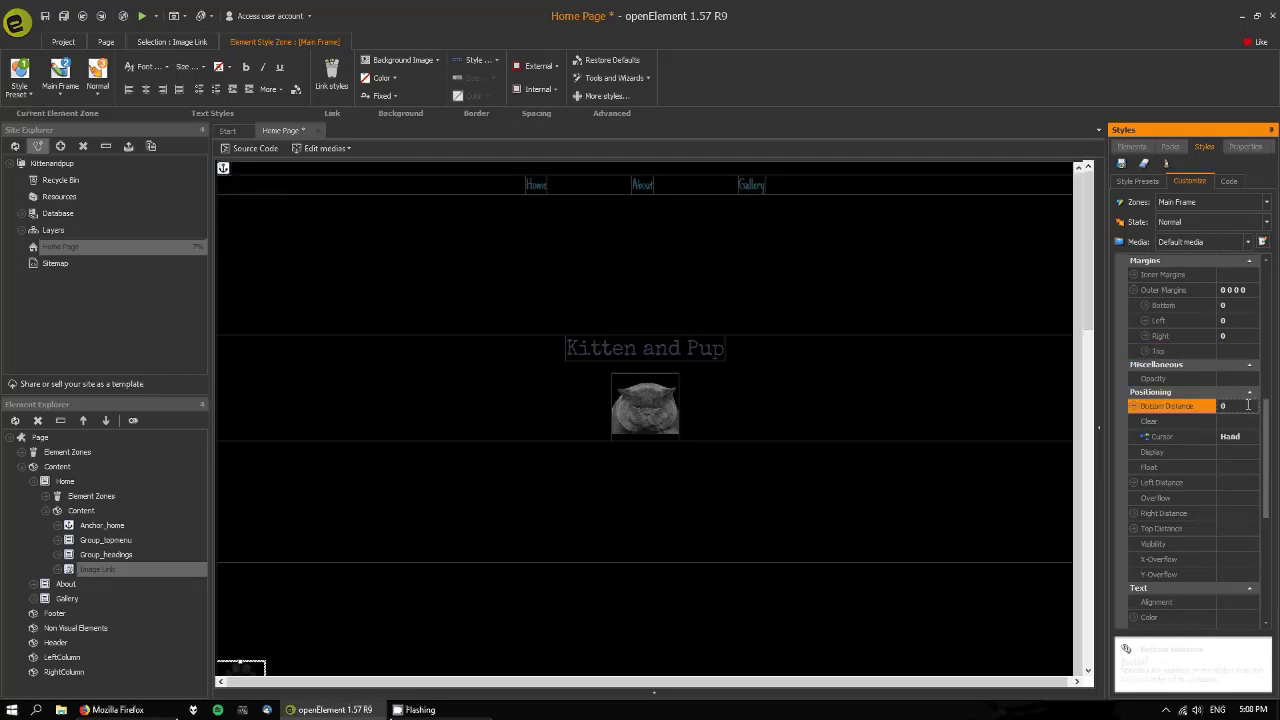
pyautogui.click(777, 449)
pyautogui.scroll(-1, 782, 449)
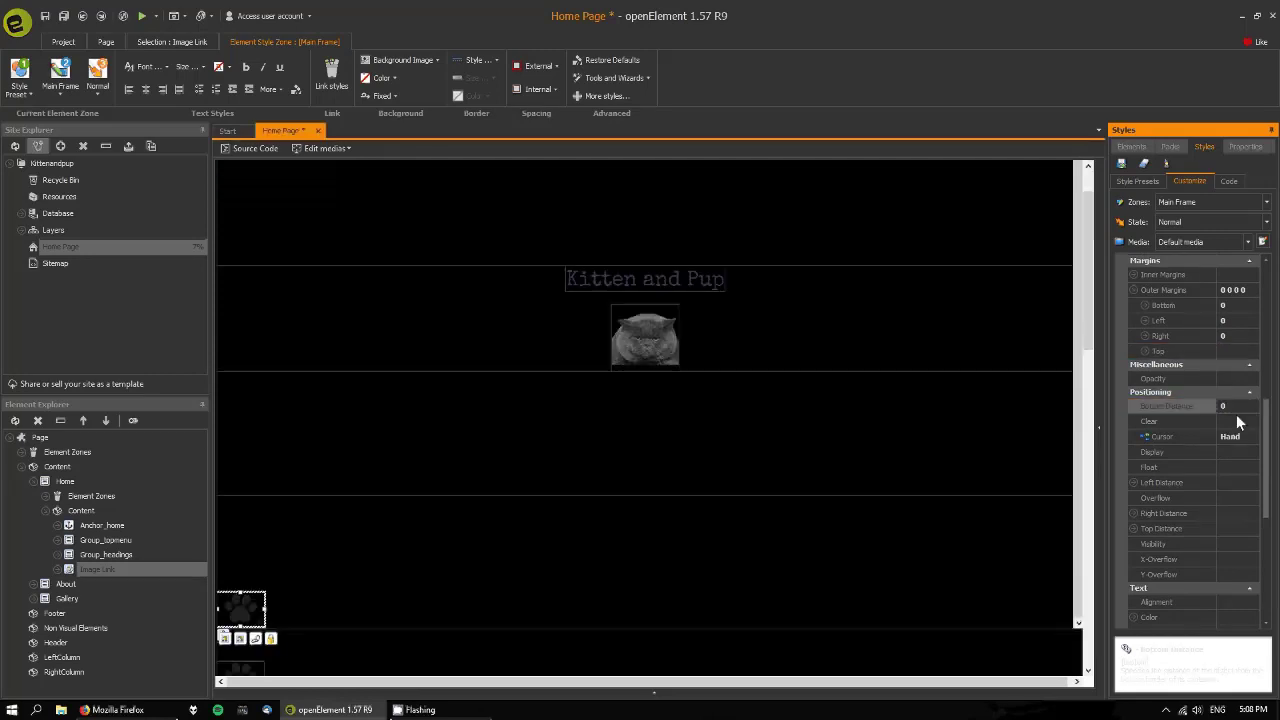
# Step: Set both the bottom and right distances of the Home section's paw image to 25px
pyautogui.moveTo(1242, 407); pyautogui.dragTo(1161, 384)
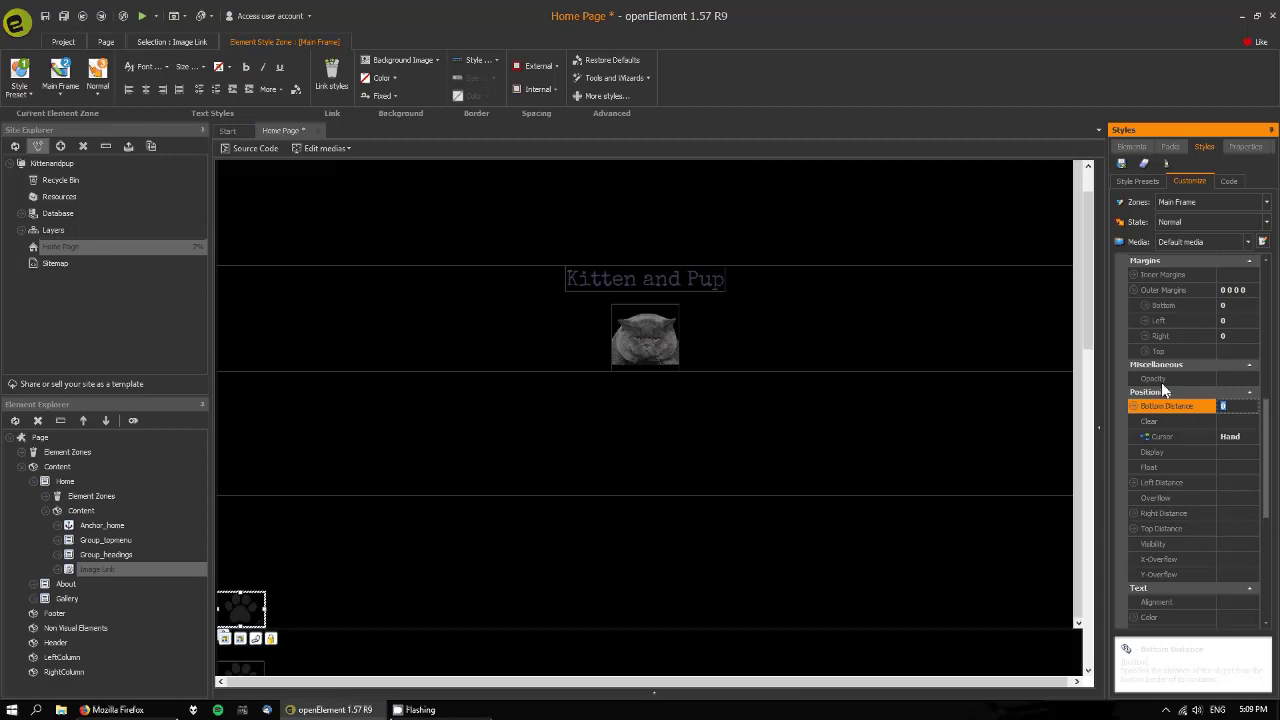
pyautogui.write('25')
pyautogui.press('Return')
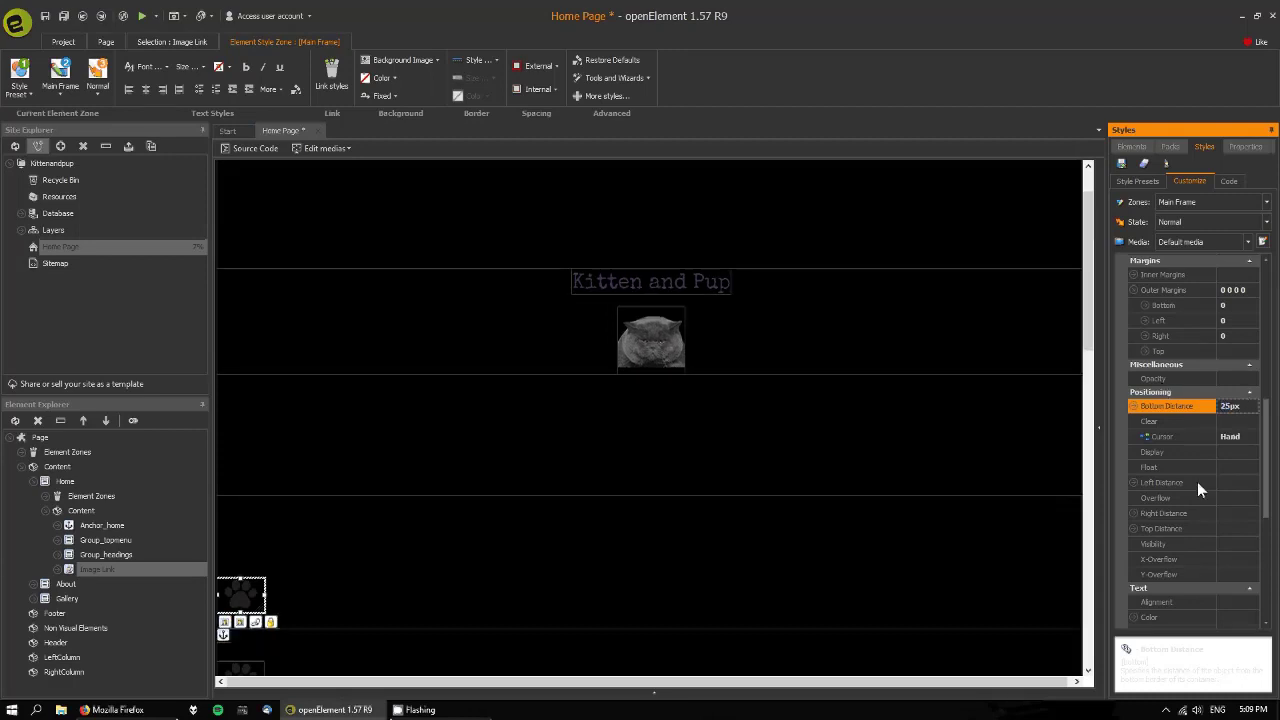
pyautogui.click(1241, 513)
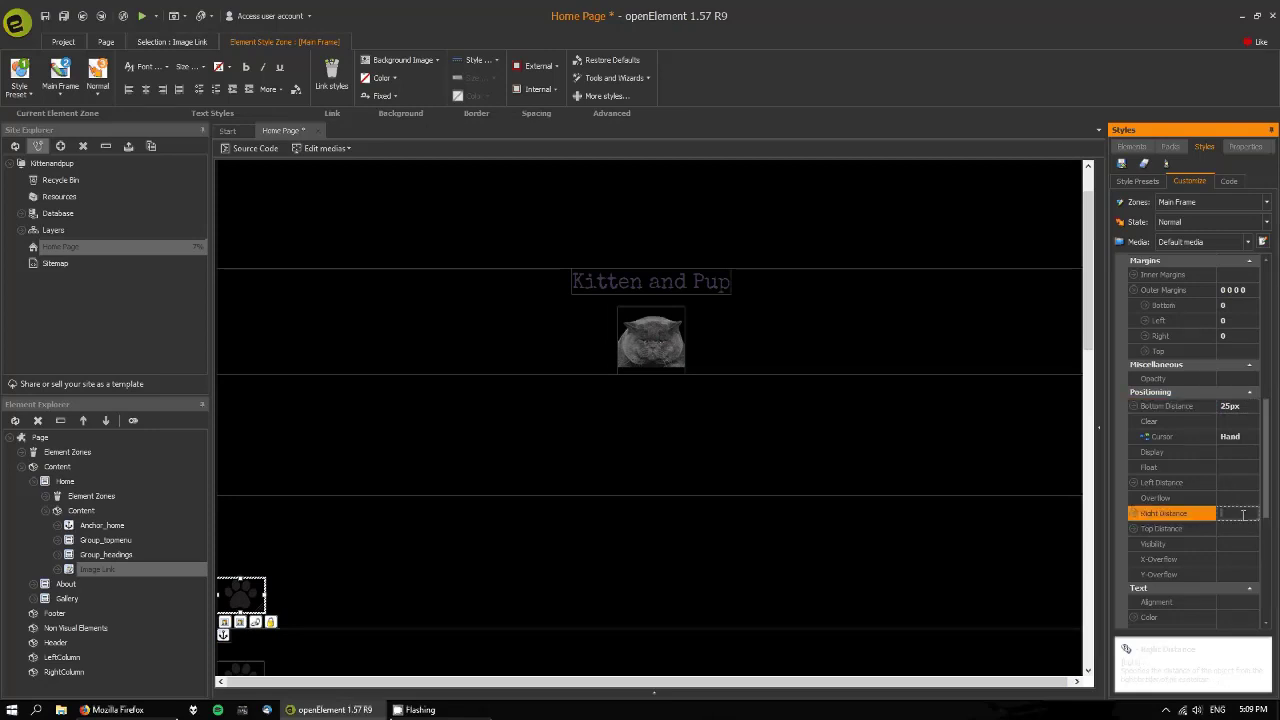
pyautogui.write('25')
pyautogui.press('Return')
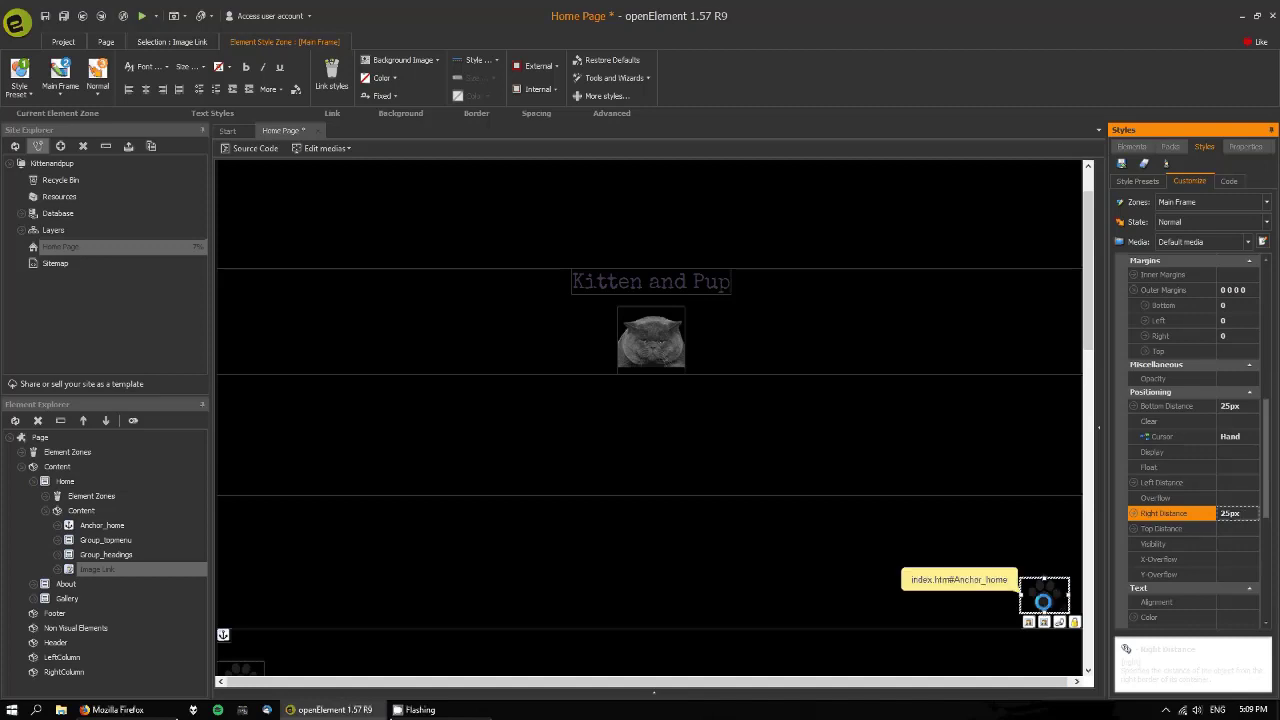
pyautogui.moveTo(1086, 322); pyautogui.dragTo(1087, 350)
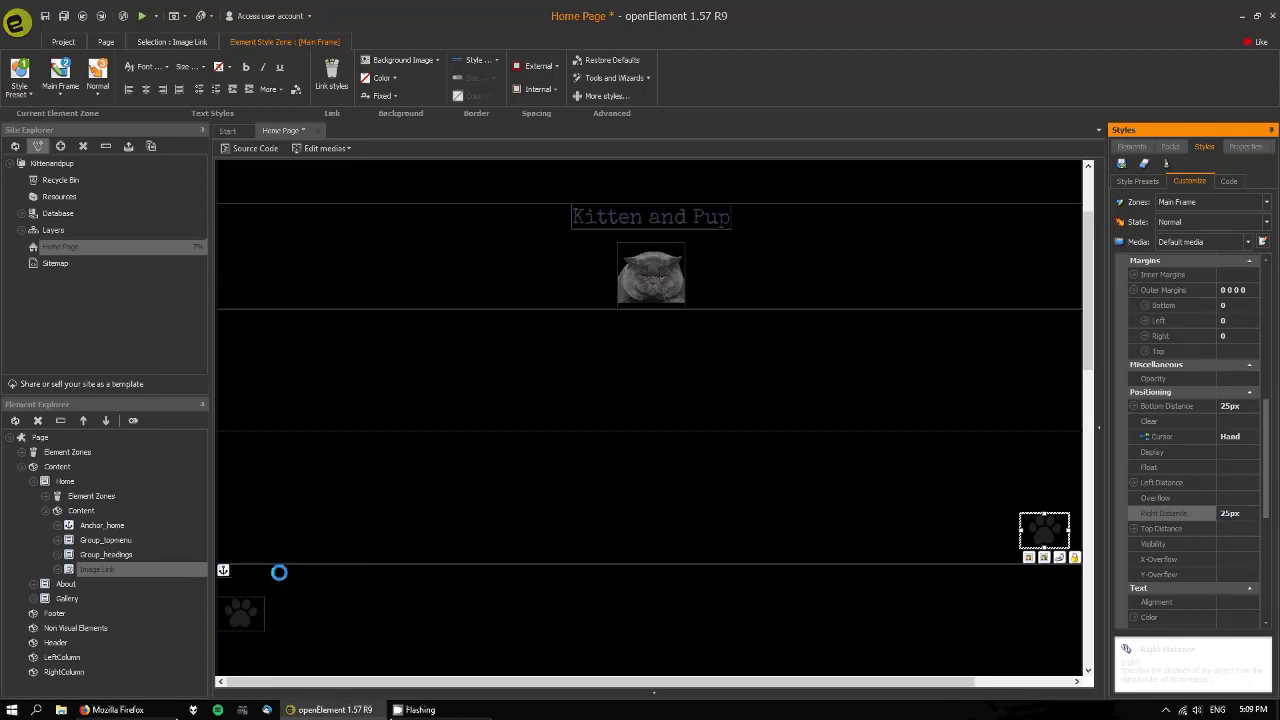
# Step: Set the bottom distance and top outer margin of the About and Gallery paw images together to 0
pyautogui.click(45, 511)
pyautogui.click(33, 525)
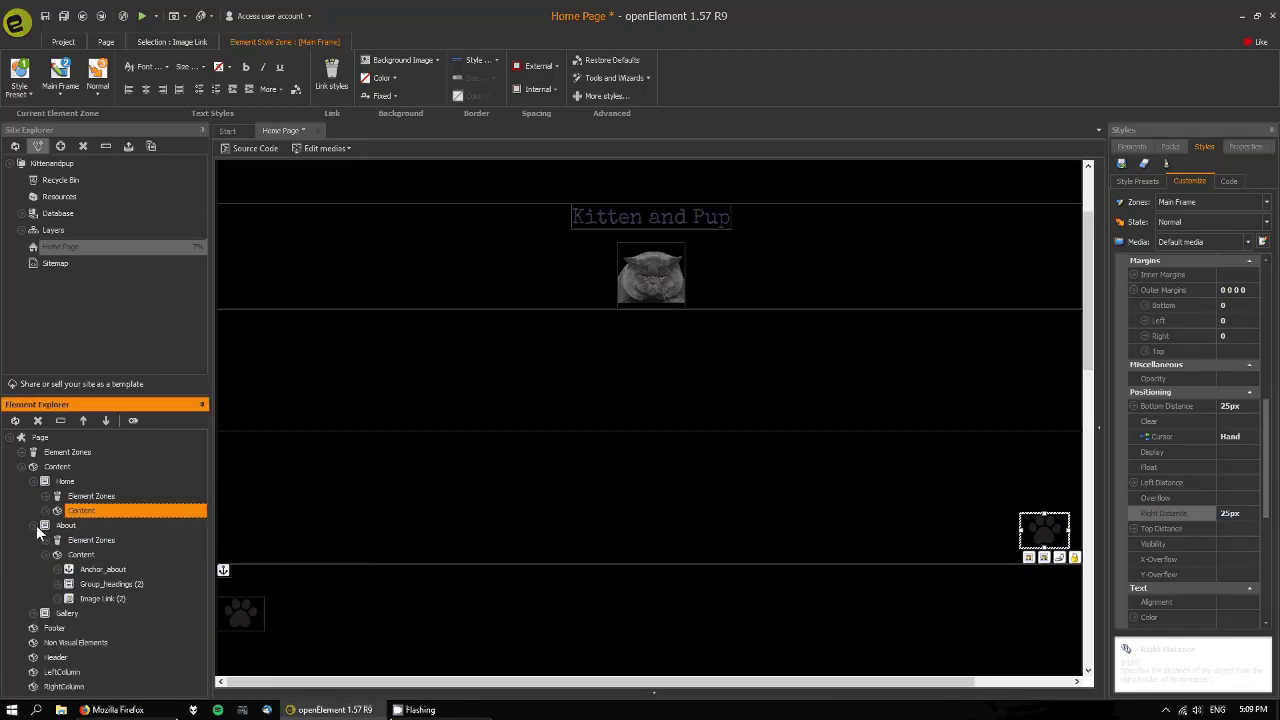
pyautogui.click(34, 612)
pyautogui.click(88, 522)
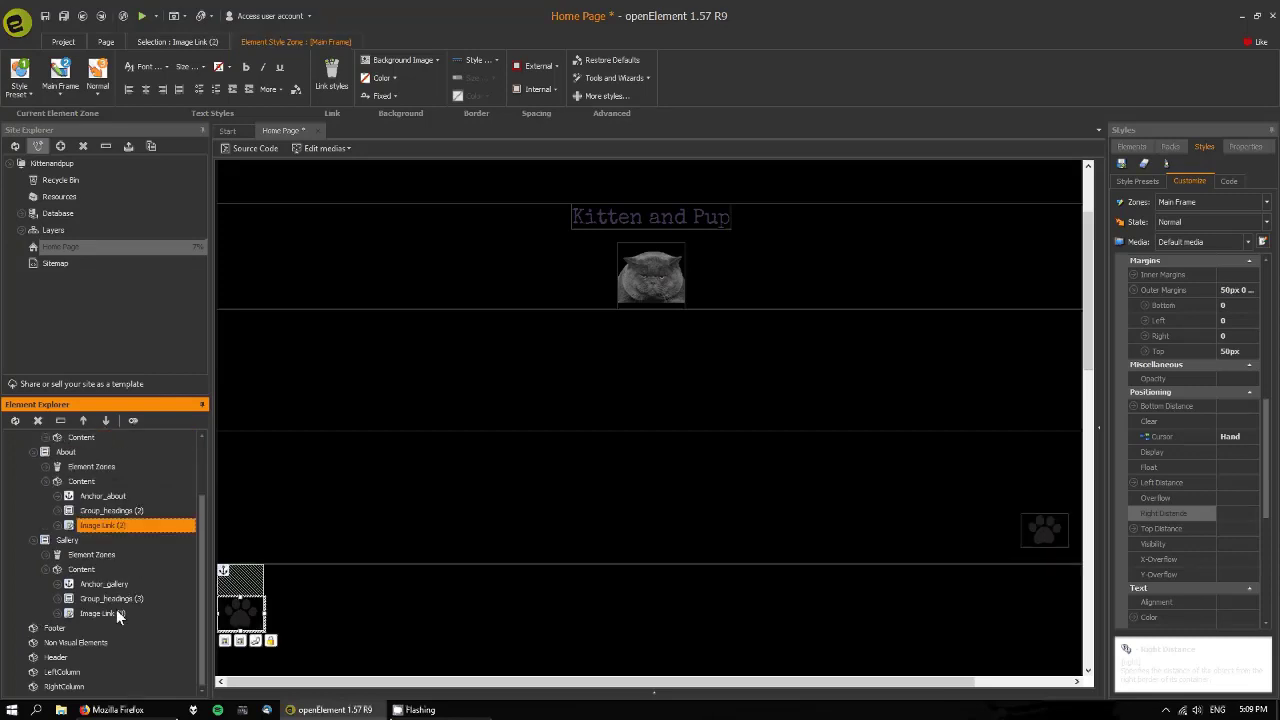
pyautogui.keyDown('ctrl'); pyautogui.click(114, 611); pyautogui.keyUp('ctrl')
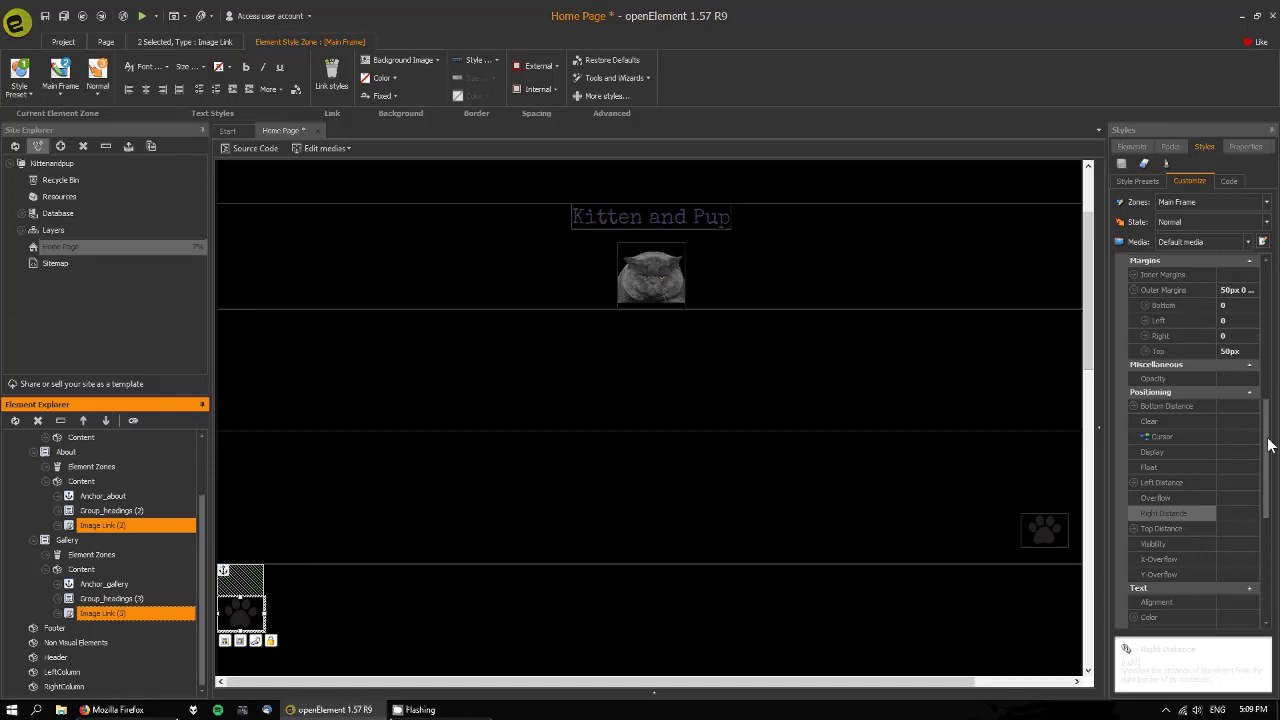
pyautogui.click(1228, 406)
pyautogui.write('0')
pyautogui.press('Return')
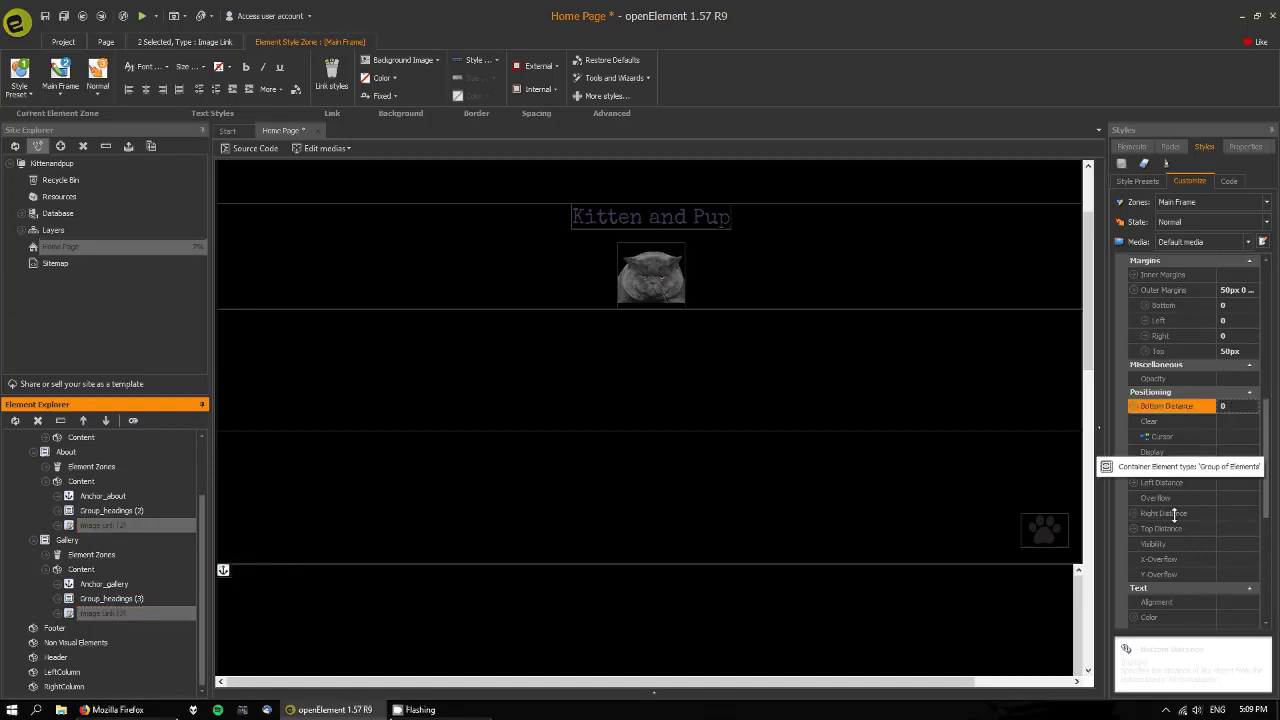
pyautogui.click(1140, 351)
pyautogui.write('0')
pyautogui.press('Return')
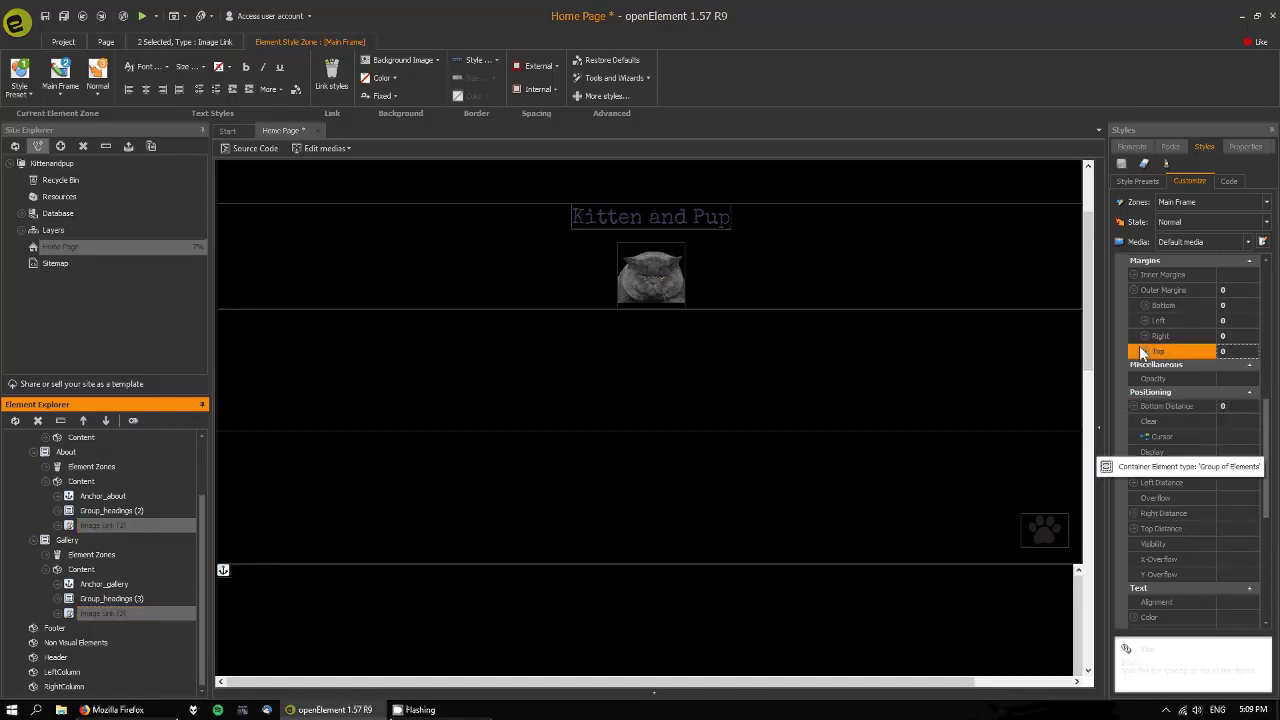
# Step: Set the right and bottom distances of the About and Gallery paw images to 25px
pyautogui.click(1233, 513)
pyautogui.write('25px')
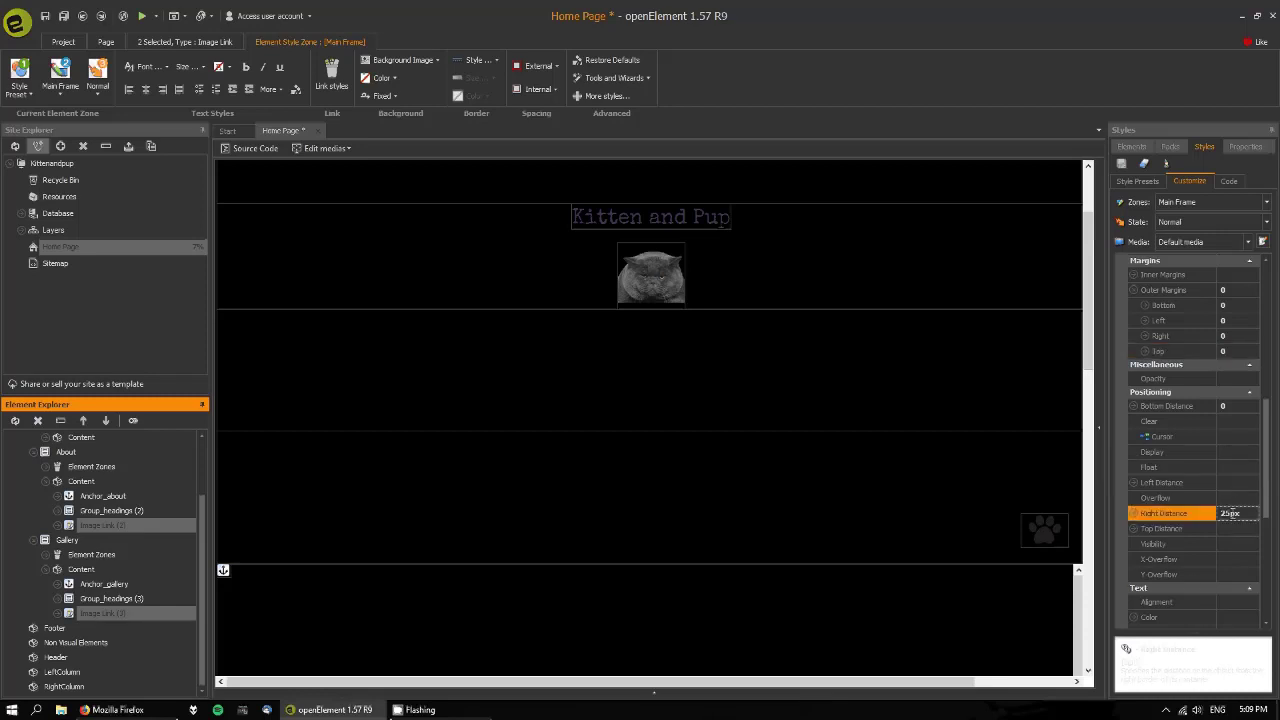
pyautogui.click(1196, 405)
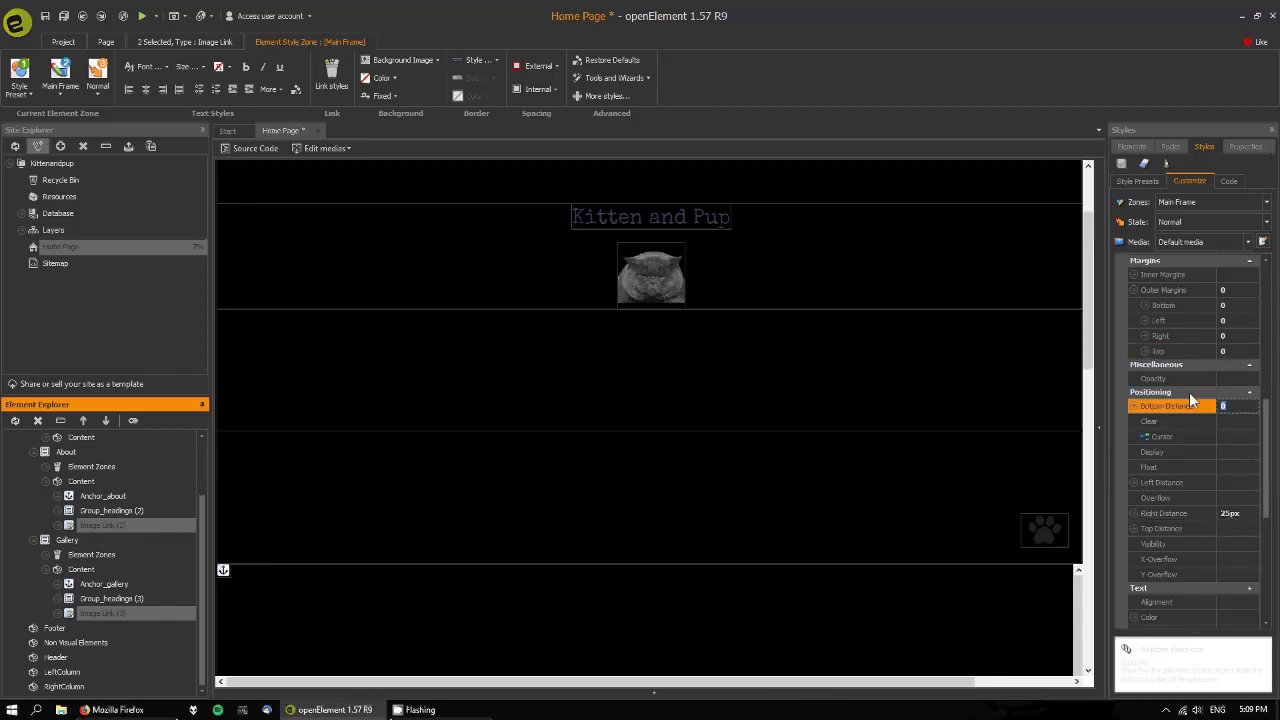
pyautogui.write('25px')
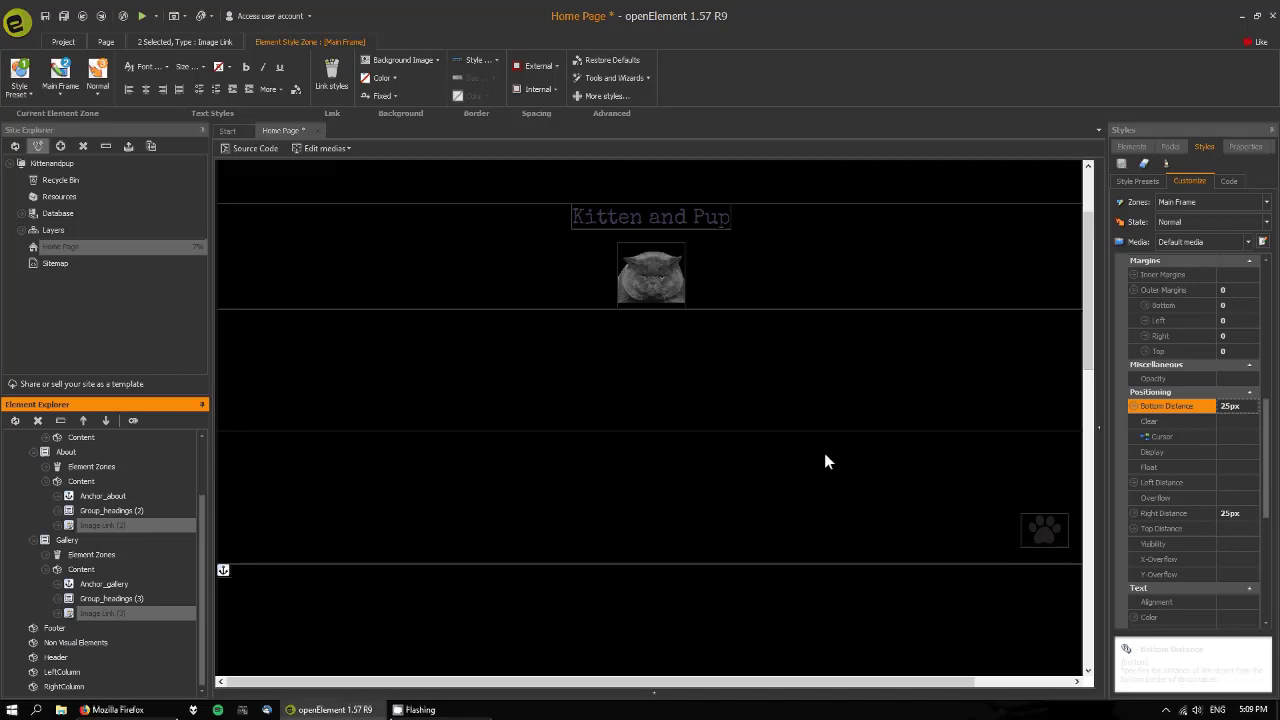
# Step: Try moving the 25px offset of the About and Gallery paws from the bottom distance to the top distance
pyautogui.click(1229, 529)
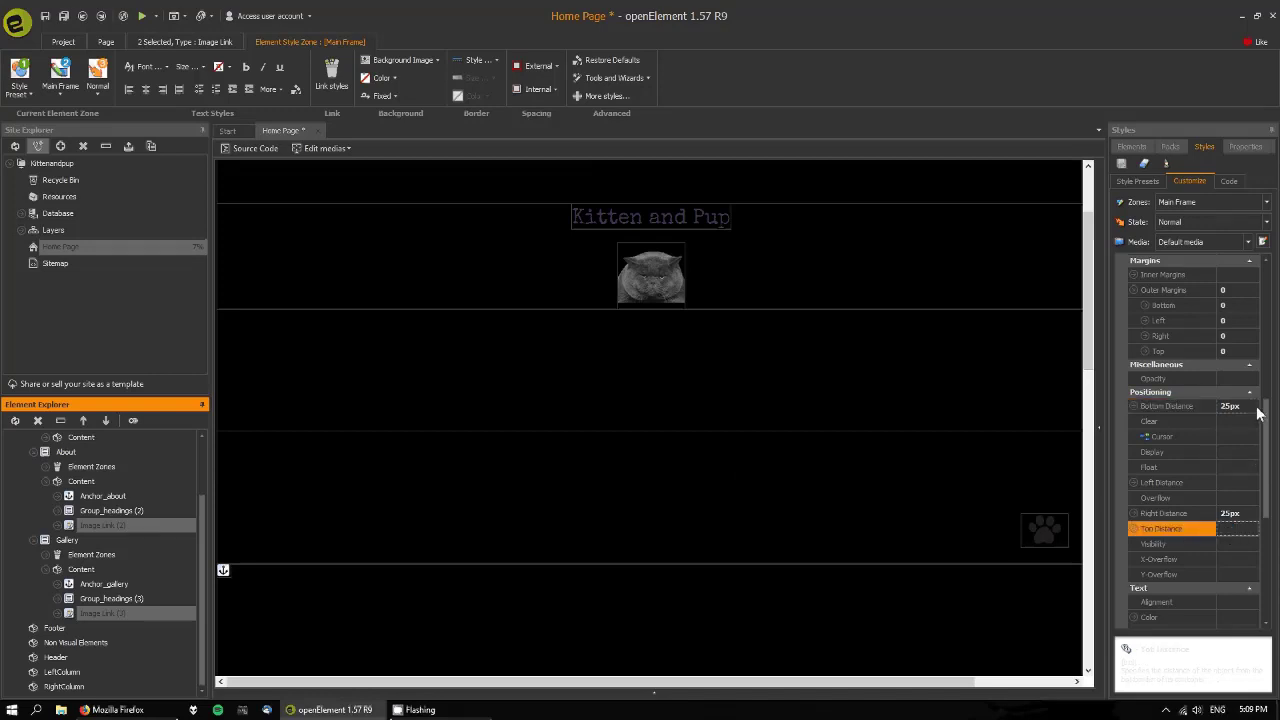
pyautogui.click(1166, 407)
pyautogui.hotkey('ctrl', 'c')
pyautogui.press('BackSpace')
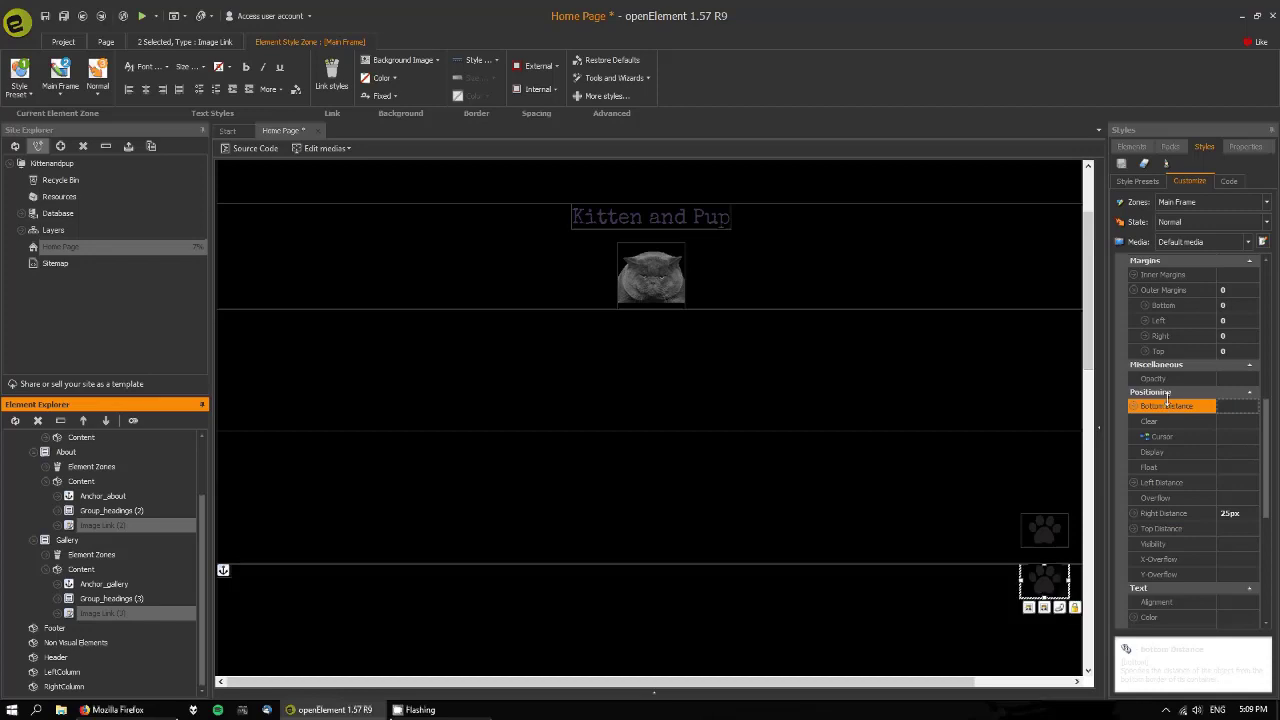
pyautogui.click(1238, 529)
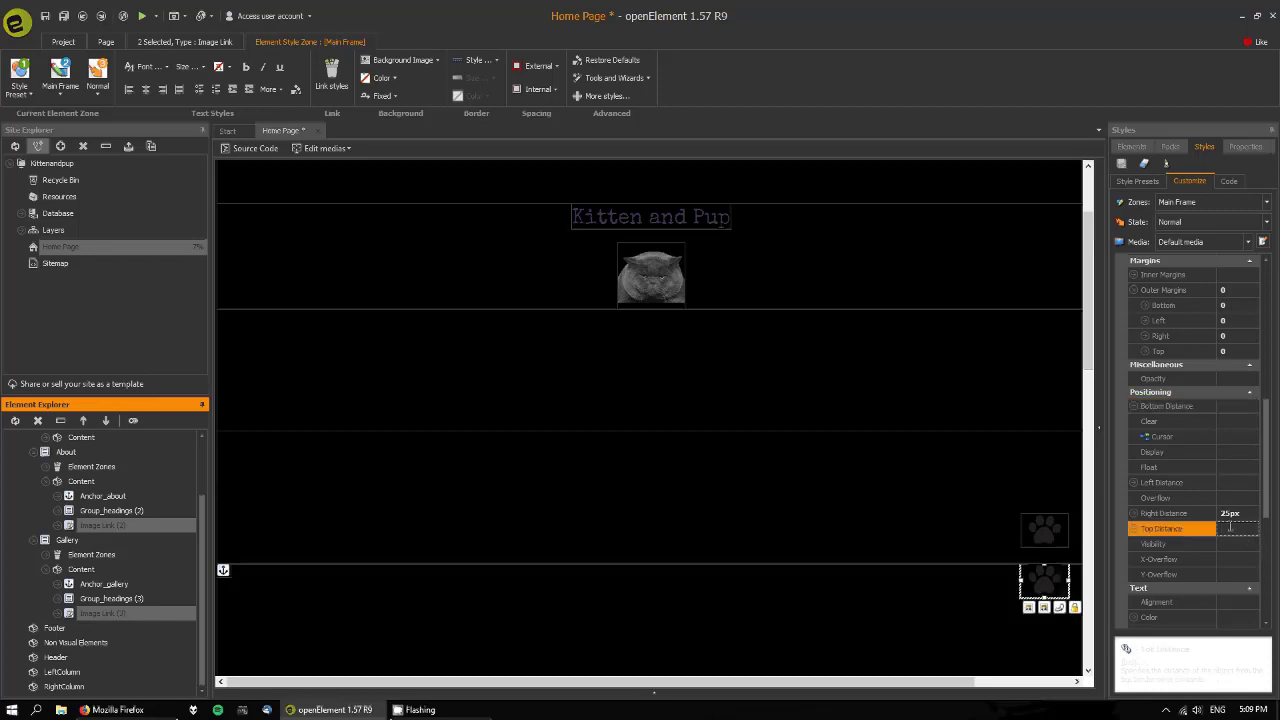
pyautogui.hotkey('ctrl', 'v')
# Step: Return the 25px offset of the About and Gallery paws from the top distance to the bottom distance
pyautogui.doubleClick(1250, 528)
pyautogui.hotkey('ctrl', 'c')
pyautogui.press('Delete')
pyautogui.click(1225, 407)
pyautogui.hotkey('ctrl', 'v')
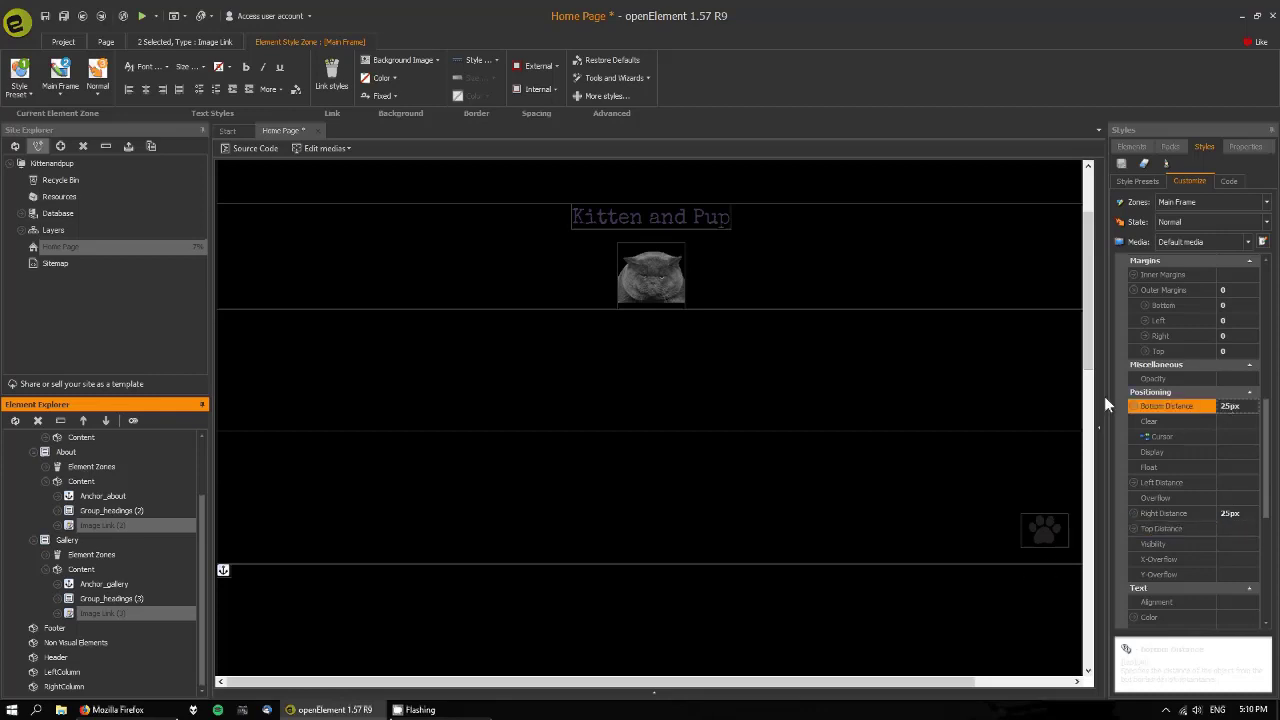
# Step: Check the repositioned paw images down to the Gallery section and save the page changes
pyautogui.moveTo(1097, 289); pyautogui.dragTo(1100, 590)
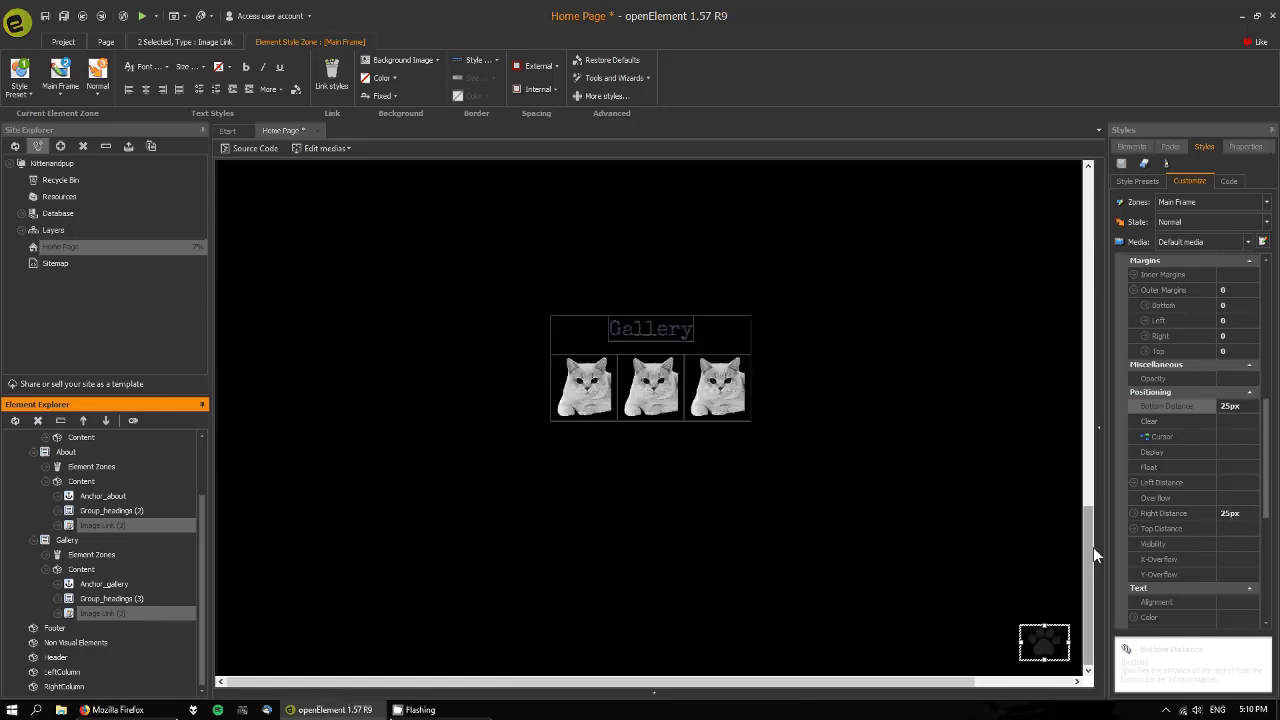
pyautogui.moveTo(1088, 557); pyautogui.dragTo(1088, 204)
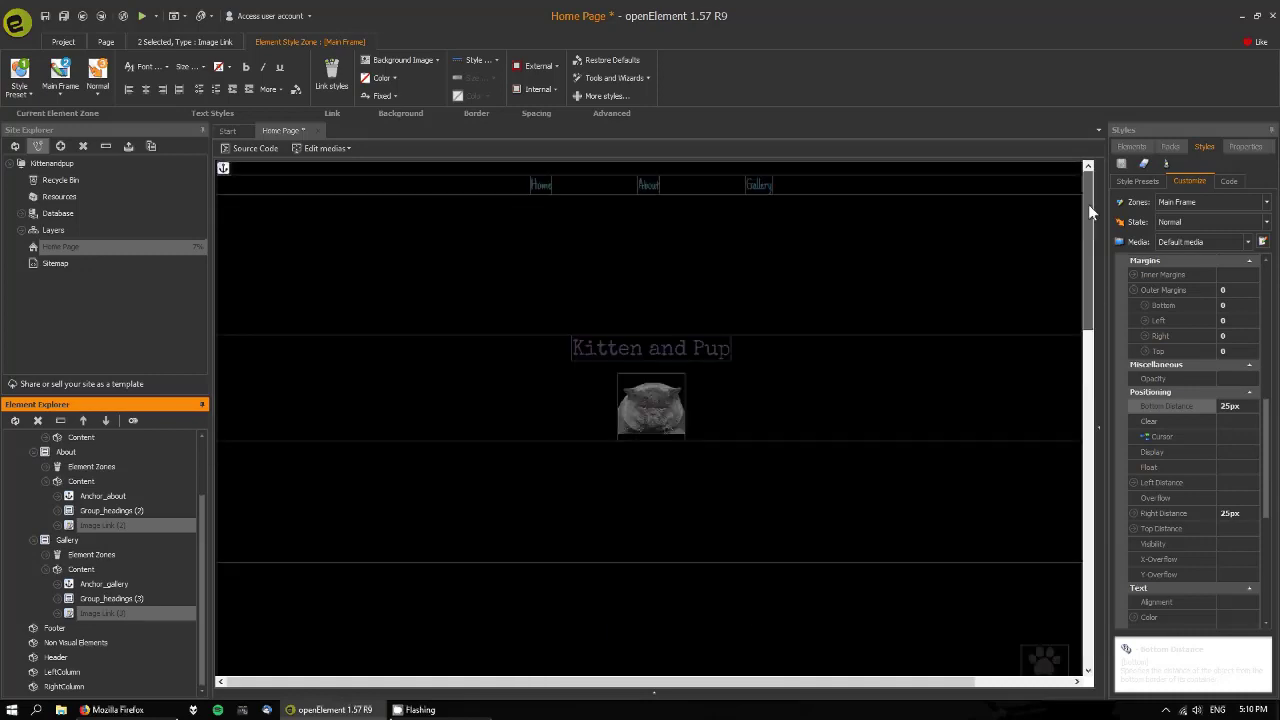
pyautogui.click(63, 16)
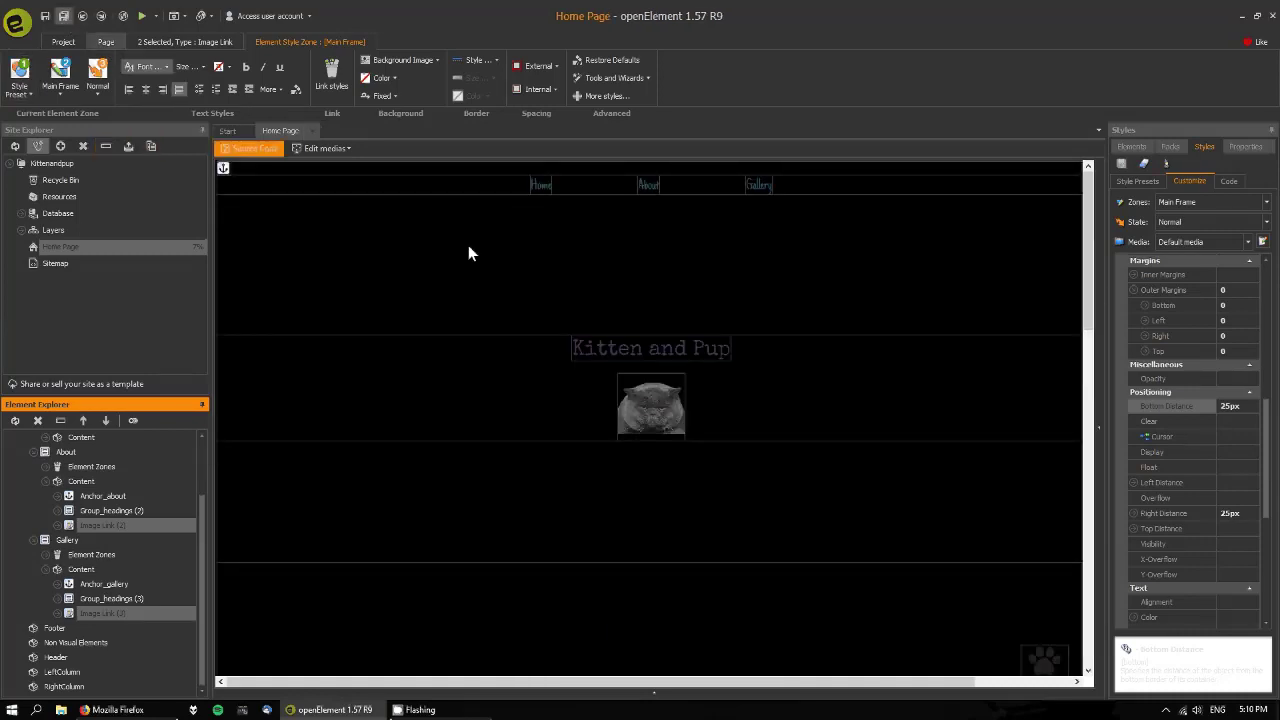
# Step: Preview Home Page in the browser, follow the Home section's paw link and look down to the About section
pyautogui.click(143, 20)
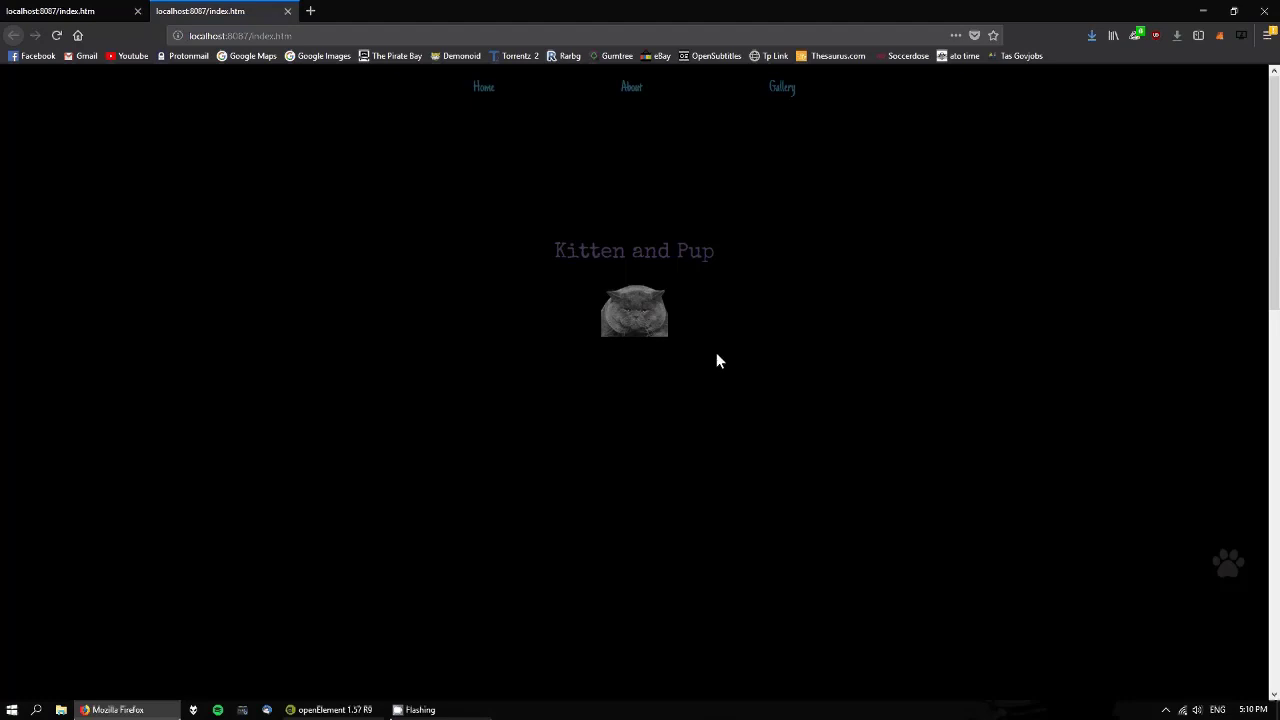
pyautogui.click(1224, 566)
pyautogui.scroll(-3, 1054, 524)
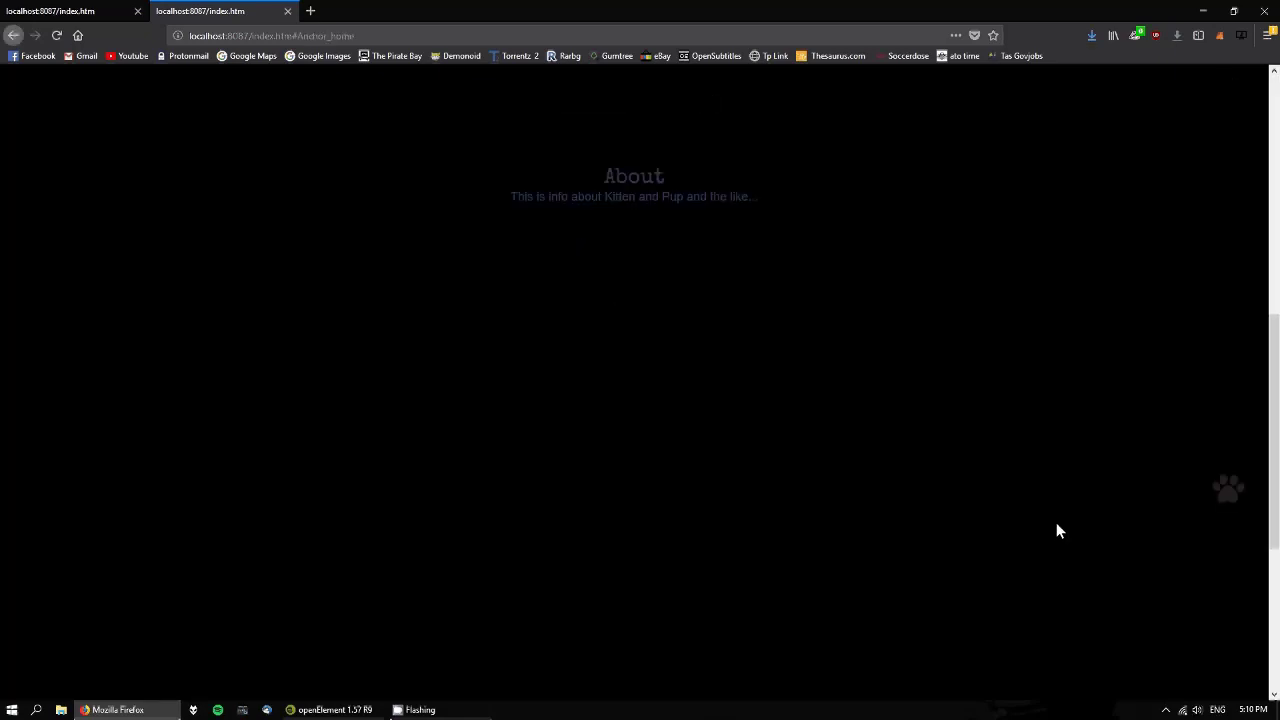
# Step: Test the About link, the About section's paw link and the Gallery link on the previewed page
pyautogui.scroll(5, 900, 400)
pyautogui.click(640, 99)
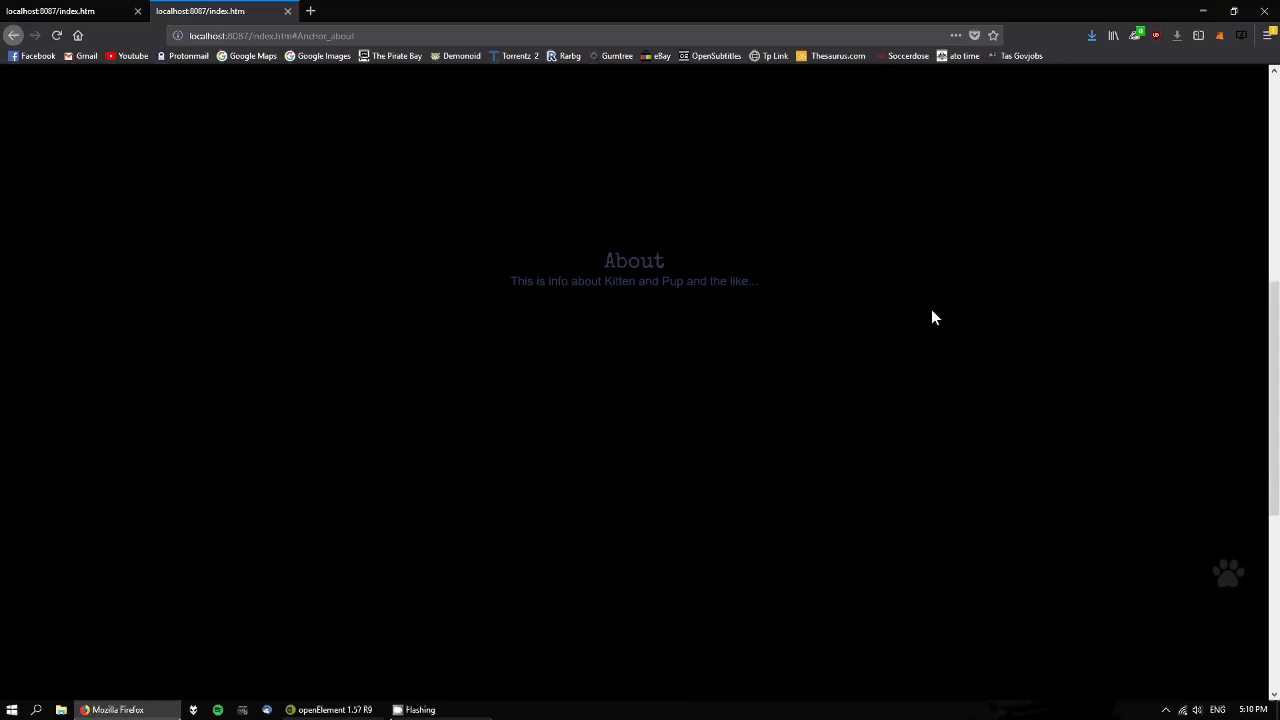
pyautogui.click(1236, 580)
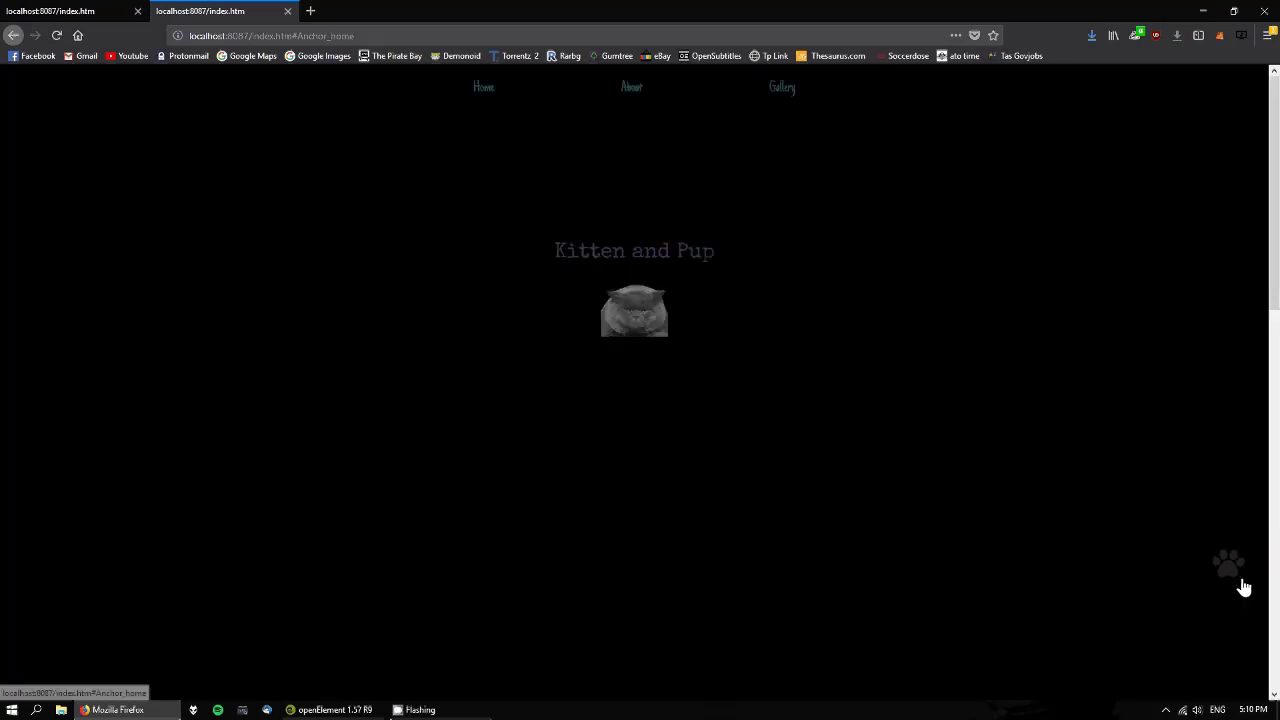
pyautogui.click(775, 92)
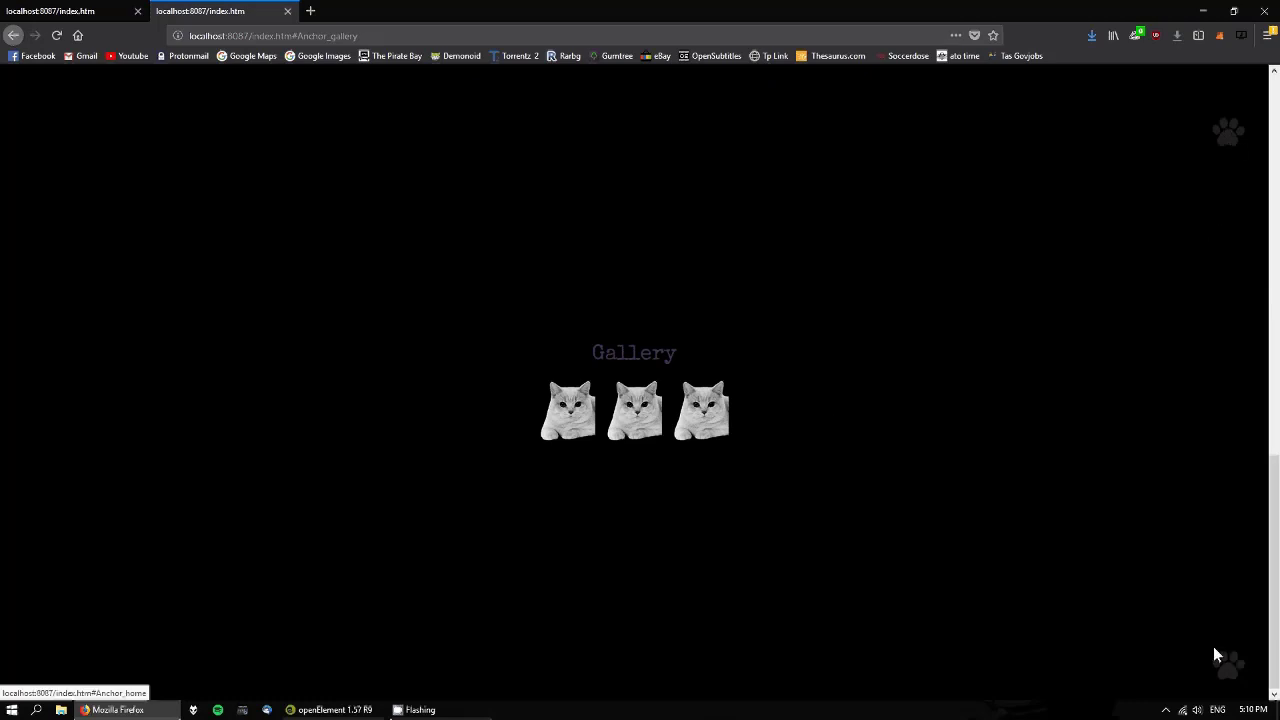
# Step: Look over the previewed page between the Home and Gallery sections to compare where each paw sits, ending at Home
pyautogui.moveTo(1275, 569); pyautogui.dragTo(1264, 124)
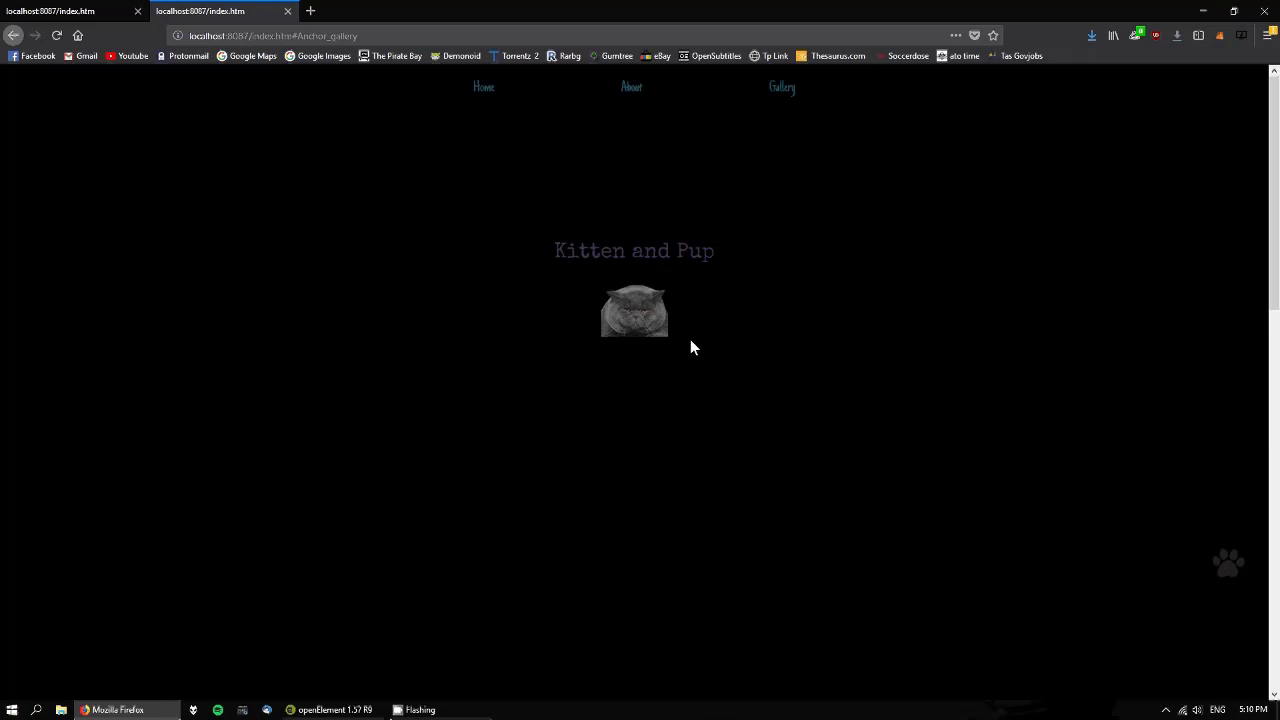
pyautogui.moveTo(1272, 195)
pyautogui.mouseDown()
pyautogui.moveTo(1273, 560)
pyautogui.moveTo(1267, 188)
pyautogui.mouseUp()
pyautogui.scroll(-10, 1278, 227)
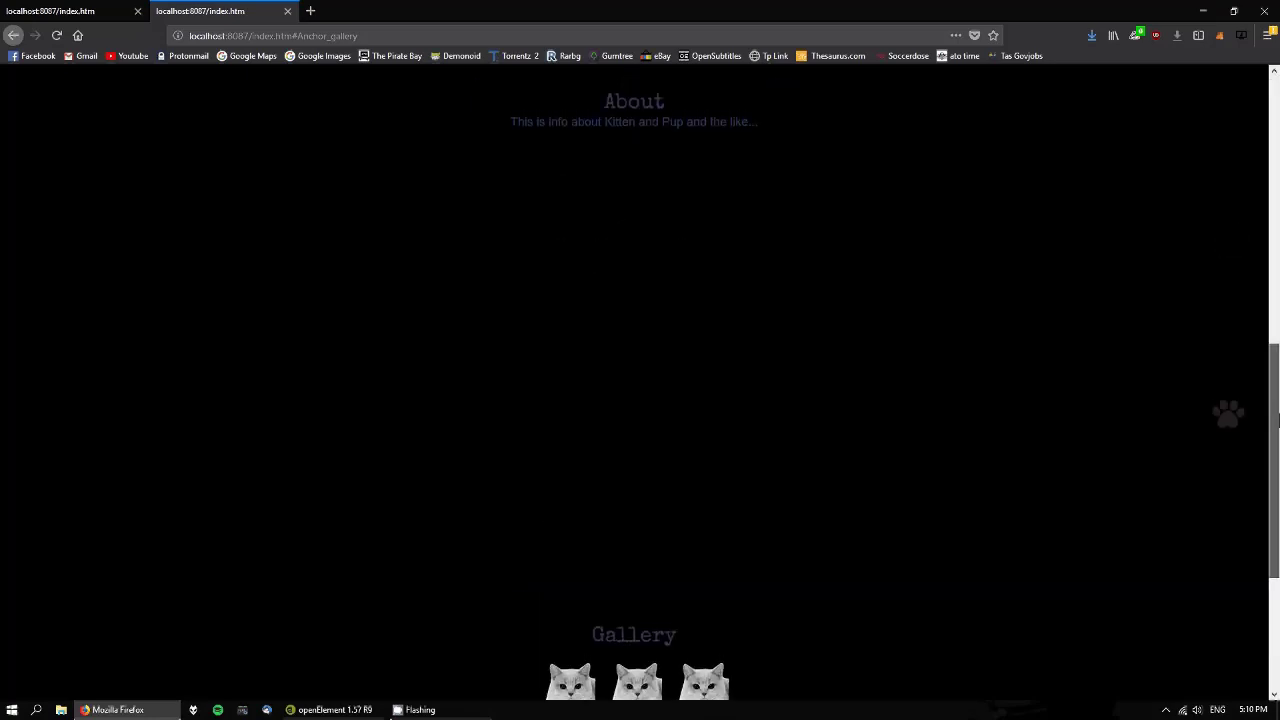
pyautogui.moveTo(1278, 401); pyautogui.dragTo(1276, 205)
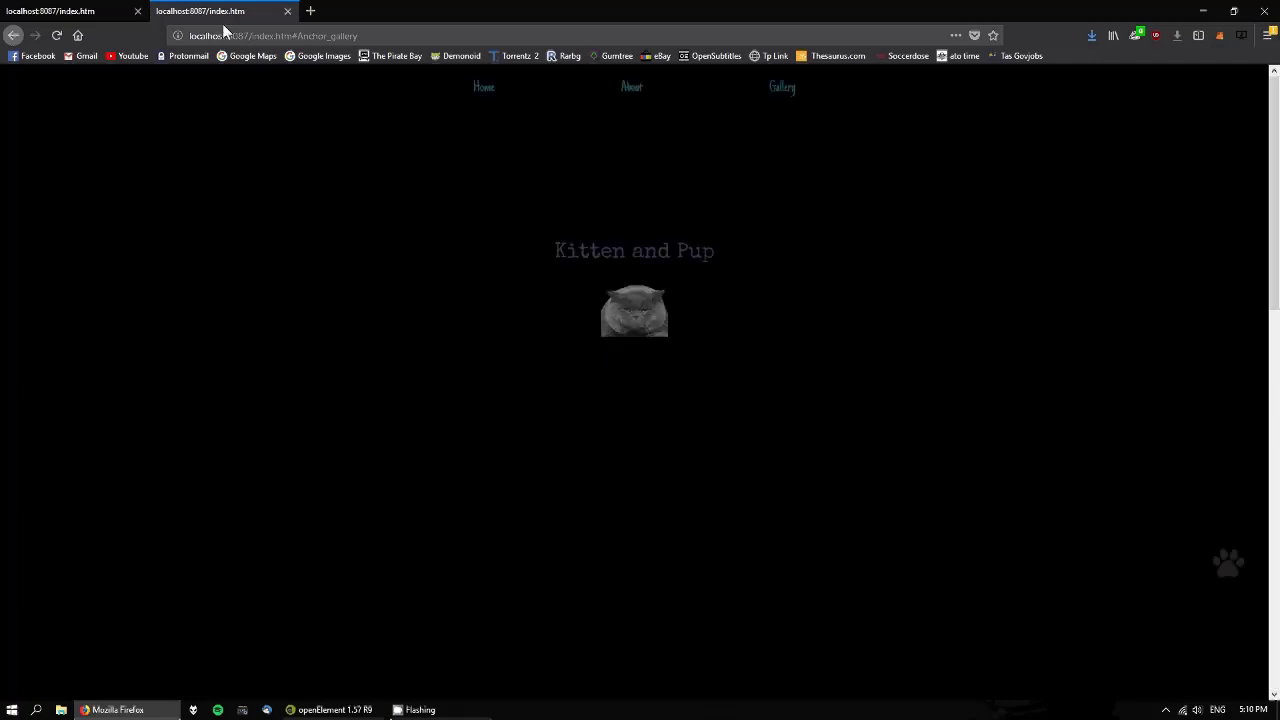
# Step: Switch to openElement, save the site and collapse the Home, About and Gallery groups in the element tree
pyautogui.click(366, 712)
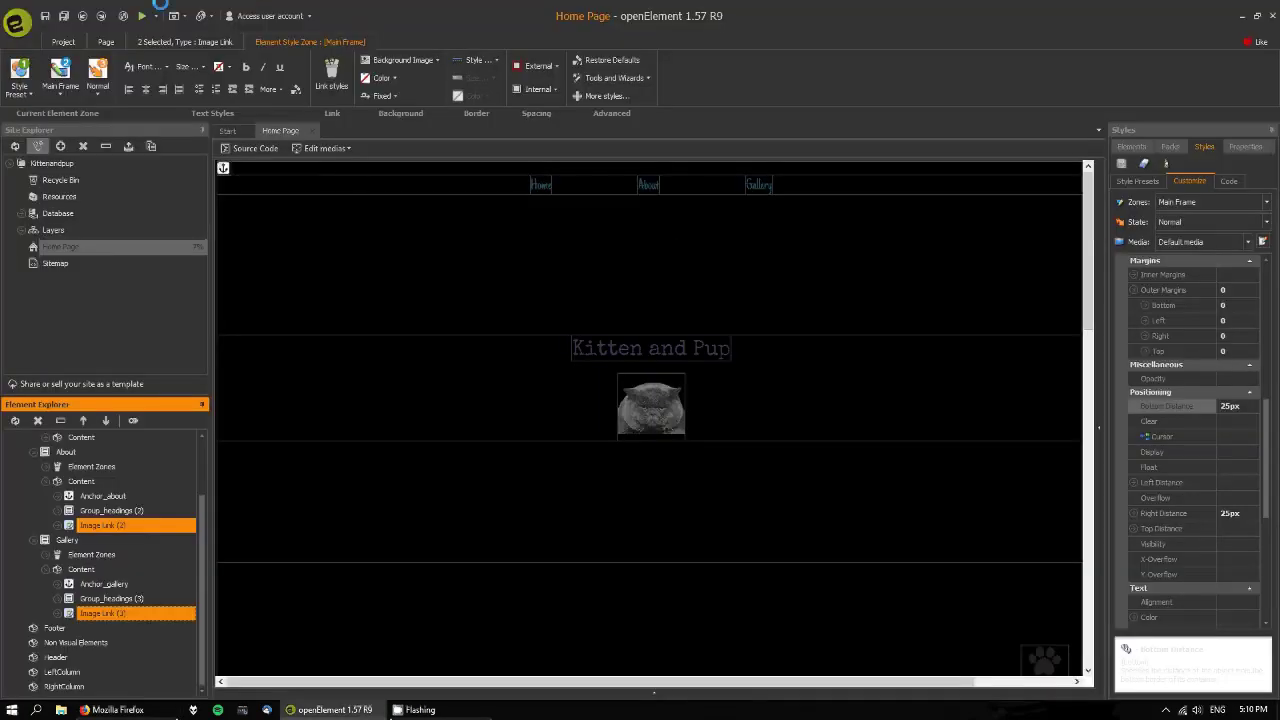
pyautogui.click(65, 20)
pyautogui.click(44, 481)
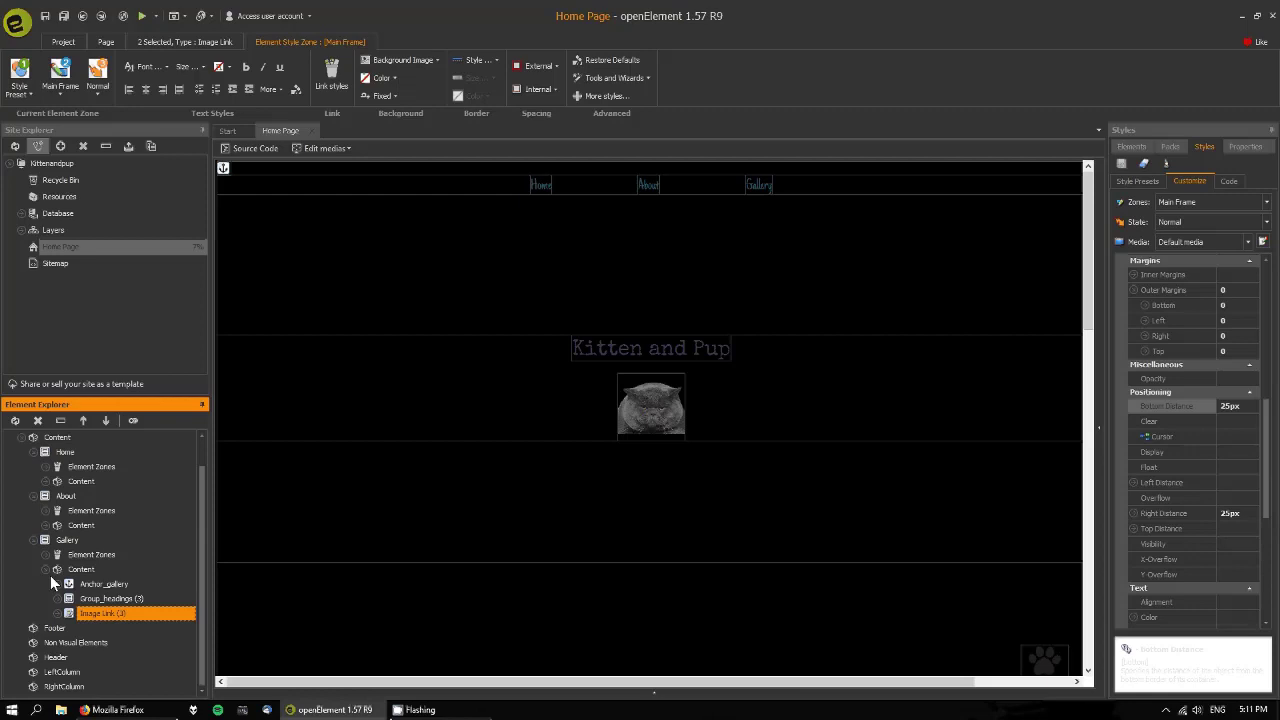
pyautogui.click(45, 569)
pyautogui.click(33, 569)
pyautogui.click(33, 525)
pyautogui.click(33, 481)
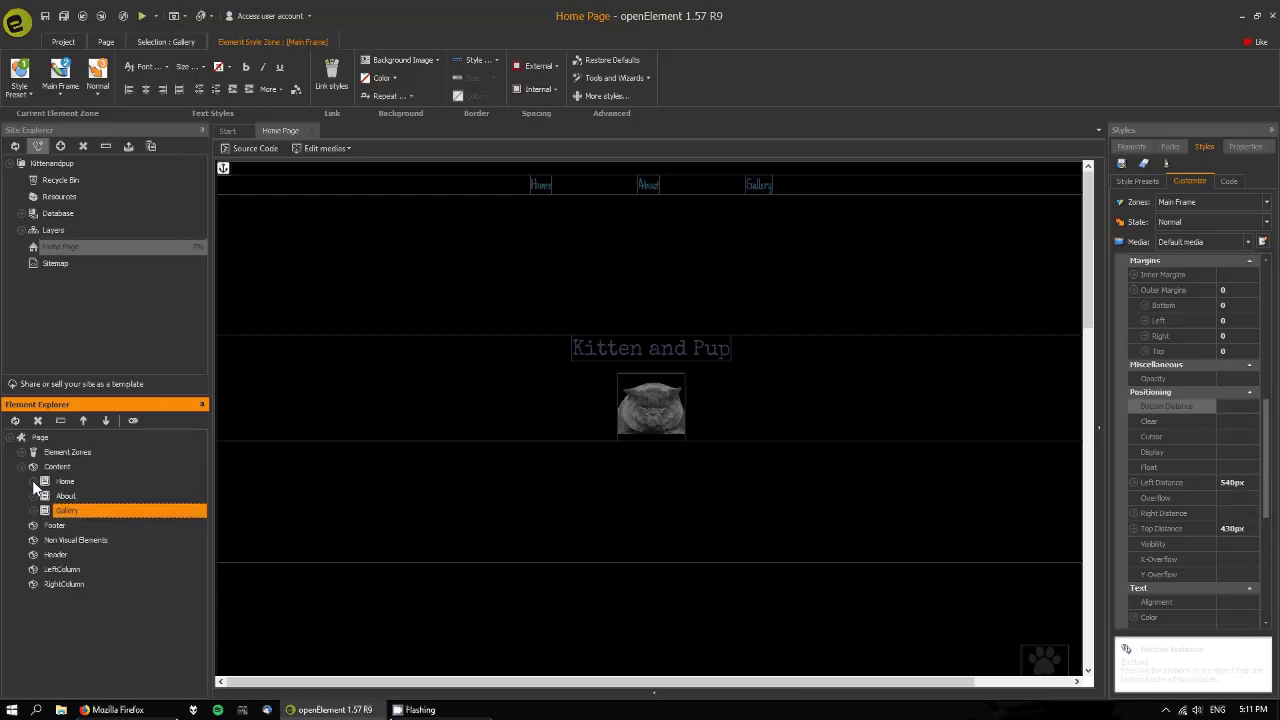
# Step: Set the height of the Home, About and Gallery groups together to 100vh in their Main Frame styles
pyautogui.click(66, 483)
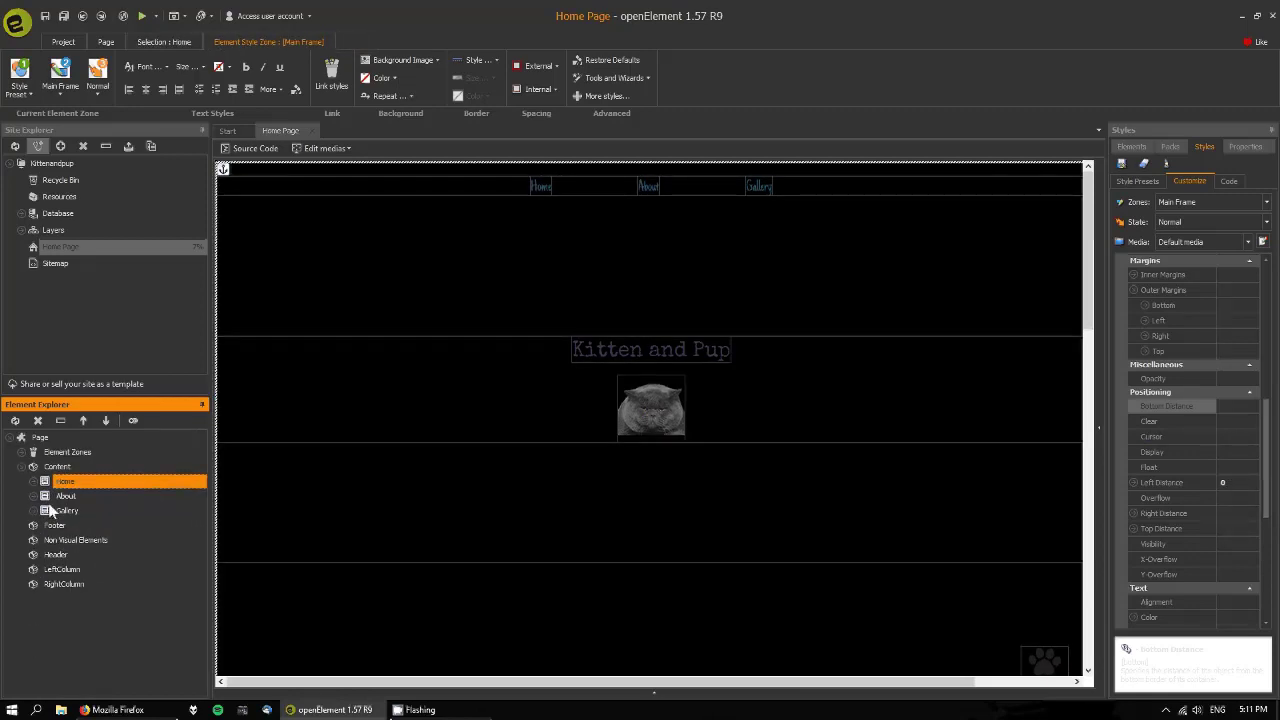
pyautogui.keyDown('ctrl'); pyautogui.click(65, 497); pyautogui.keyUp('ctrl')
pyautogui.keyDown('ctrl'); pyautogui.click(72, 509); pyautogui.keyUp('ctrl')
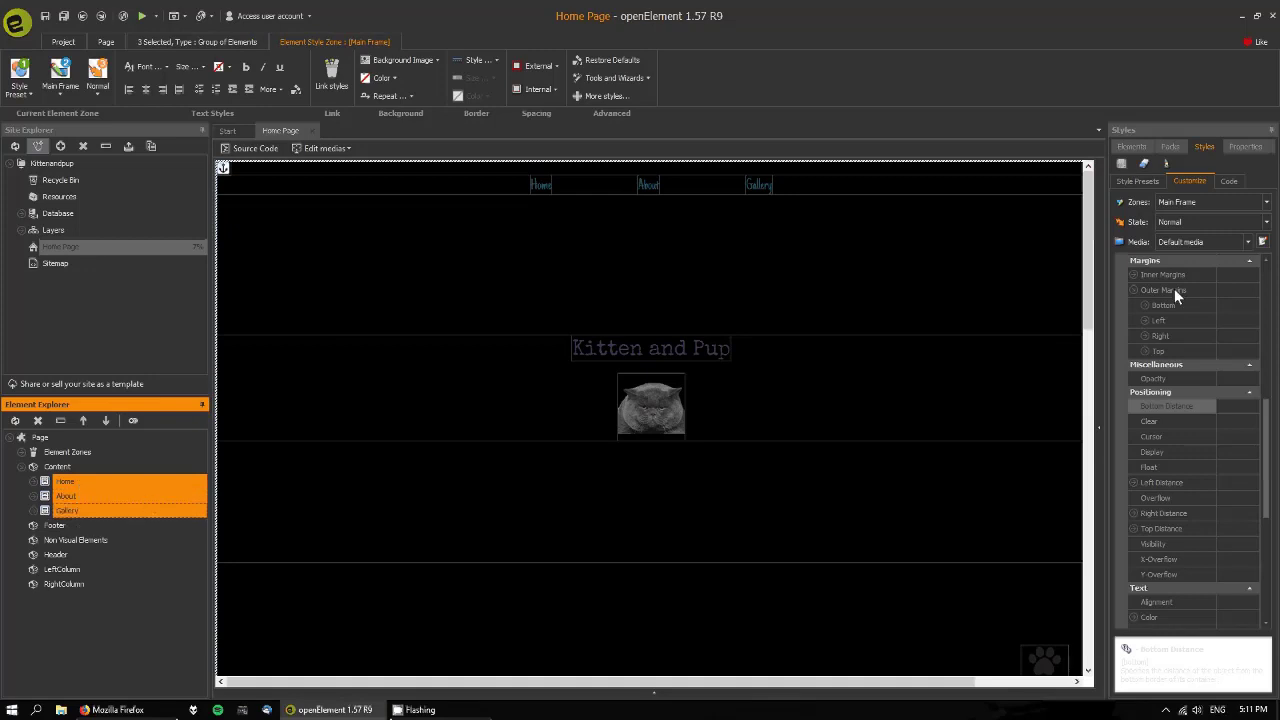
pyautogui.click(1243, 149)
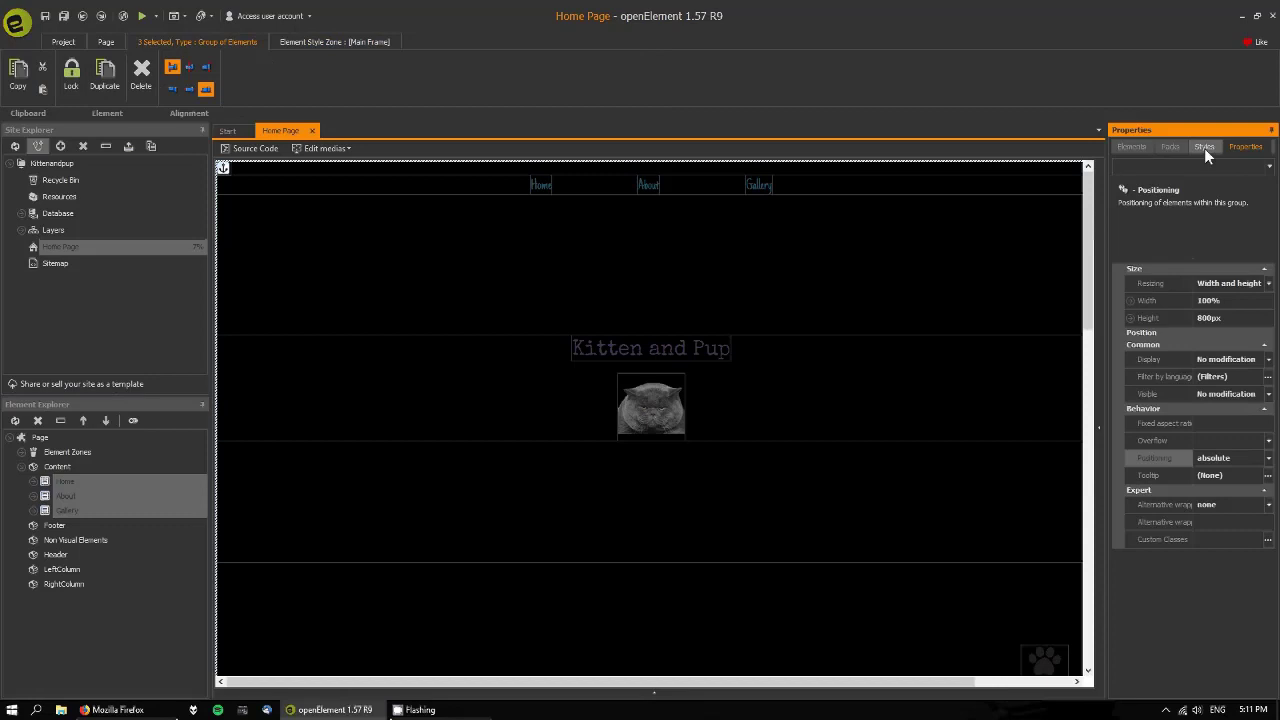
pyautogui.click(1203, 147)
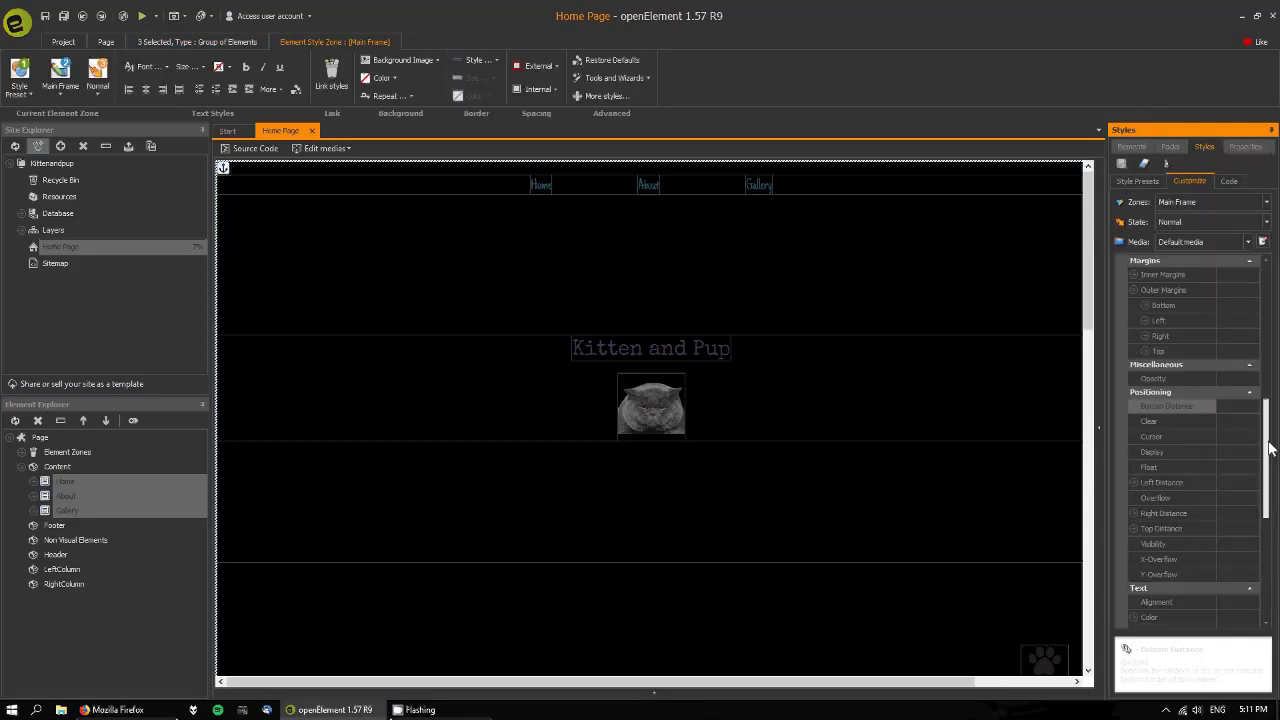
pyautogui.moveTo(1270, 450); pyautogui.dragTo(1260, 423)
pyautogui.click(1252, 408)
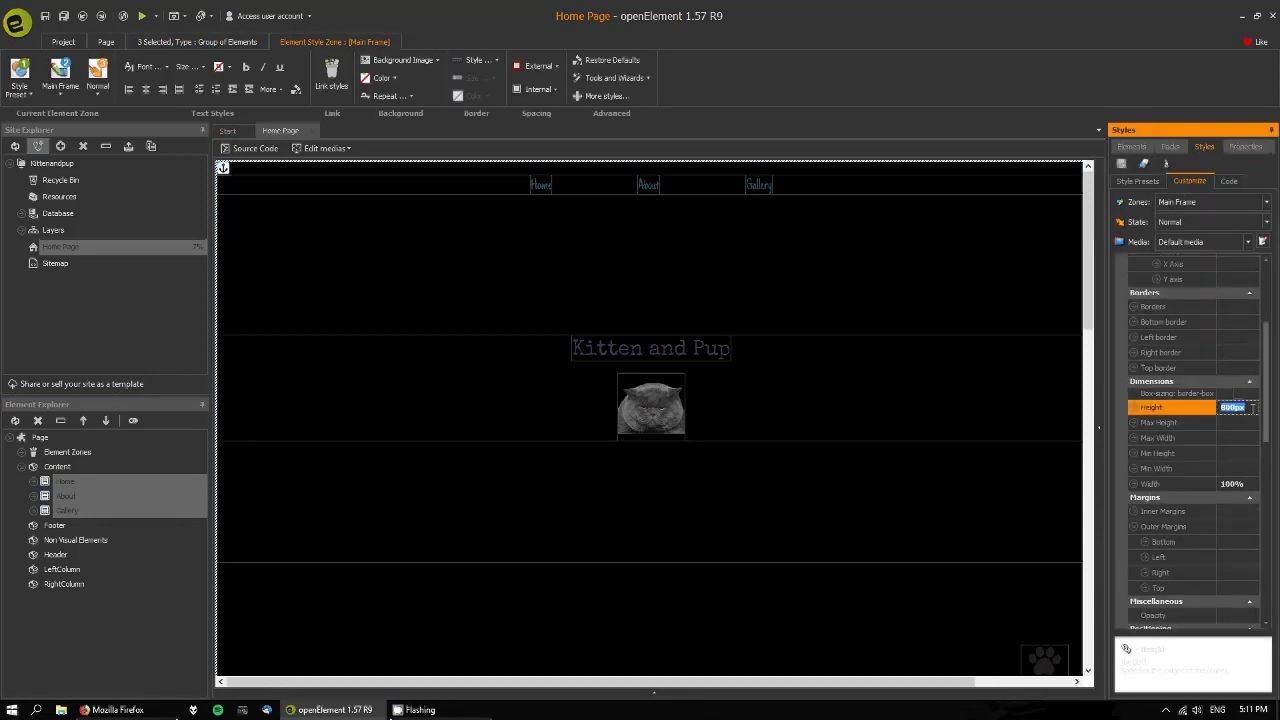
pyautogui.write('100')
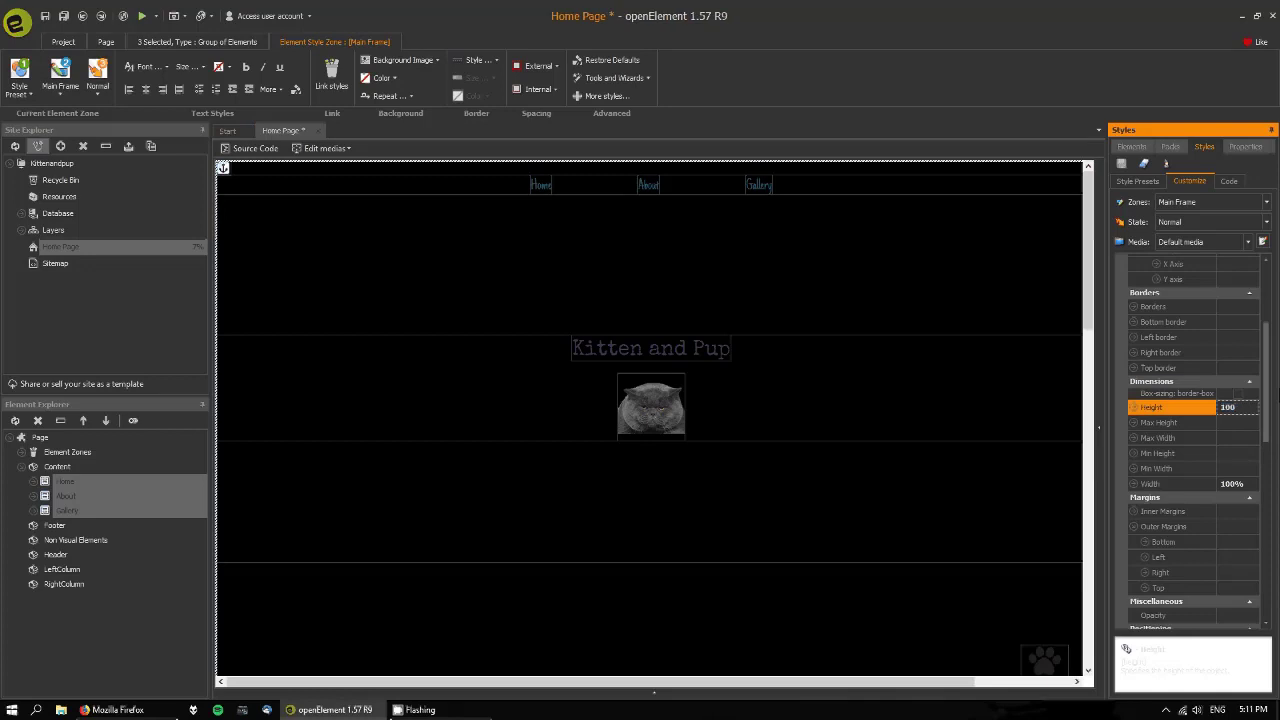
pyautogui.write('vh')
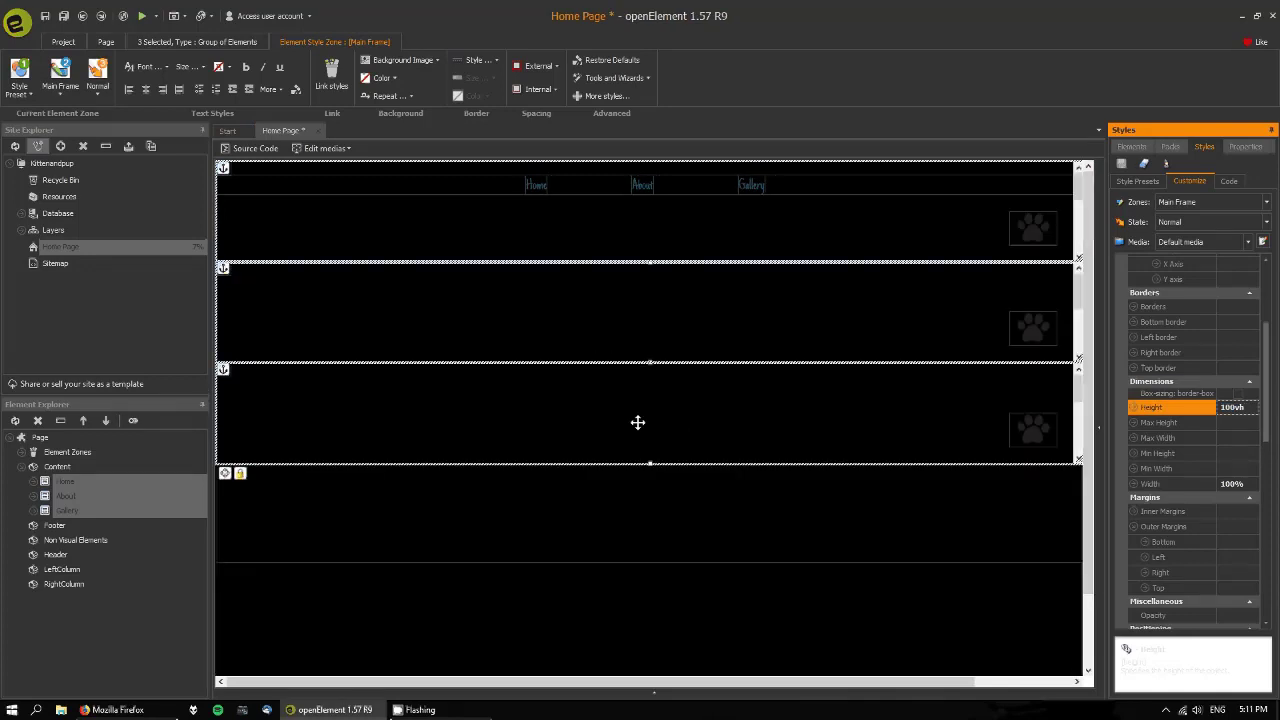
# Step: Check the resized Home, About and Gallery groups on the page canvas and save all changes
pyautogui.click(622, 526)
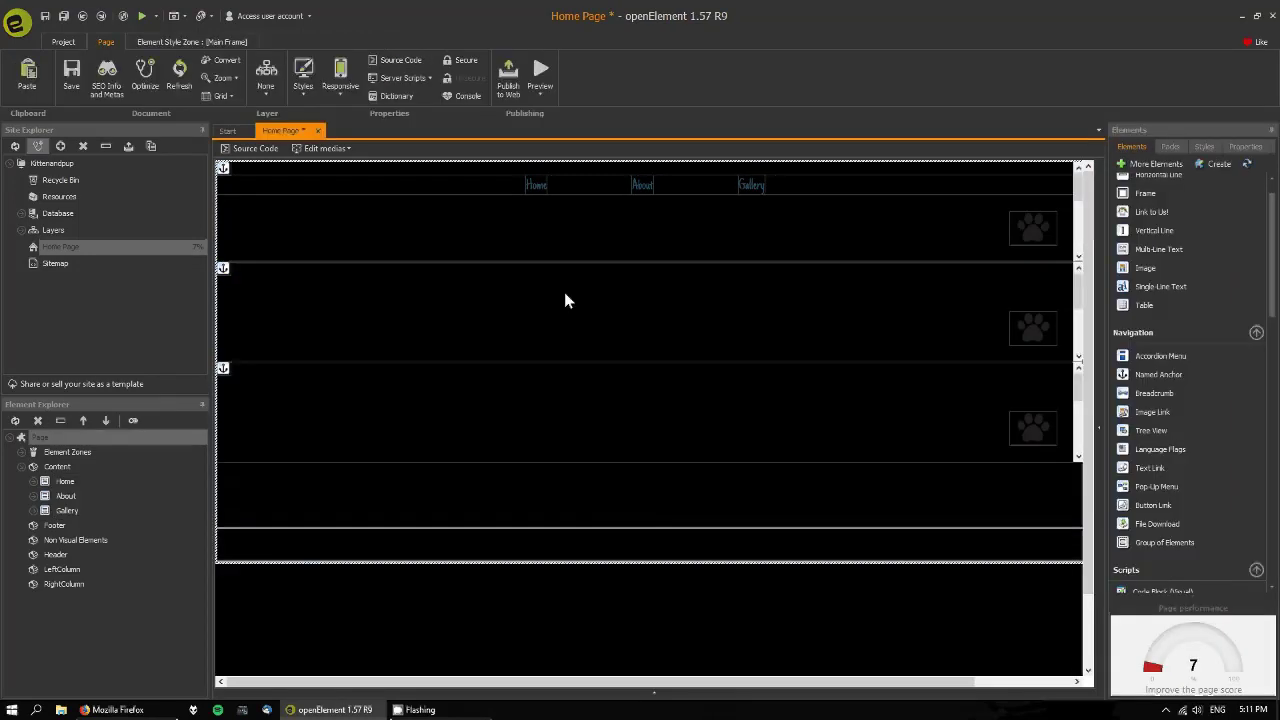
pyautogui.click(573, 240)
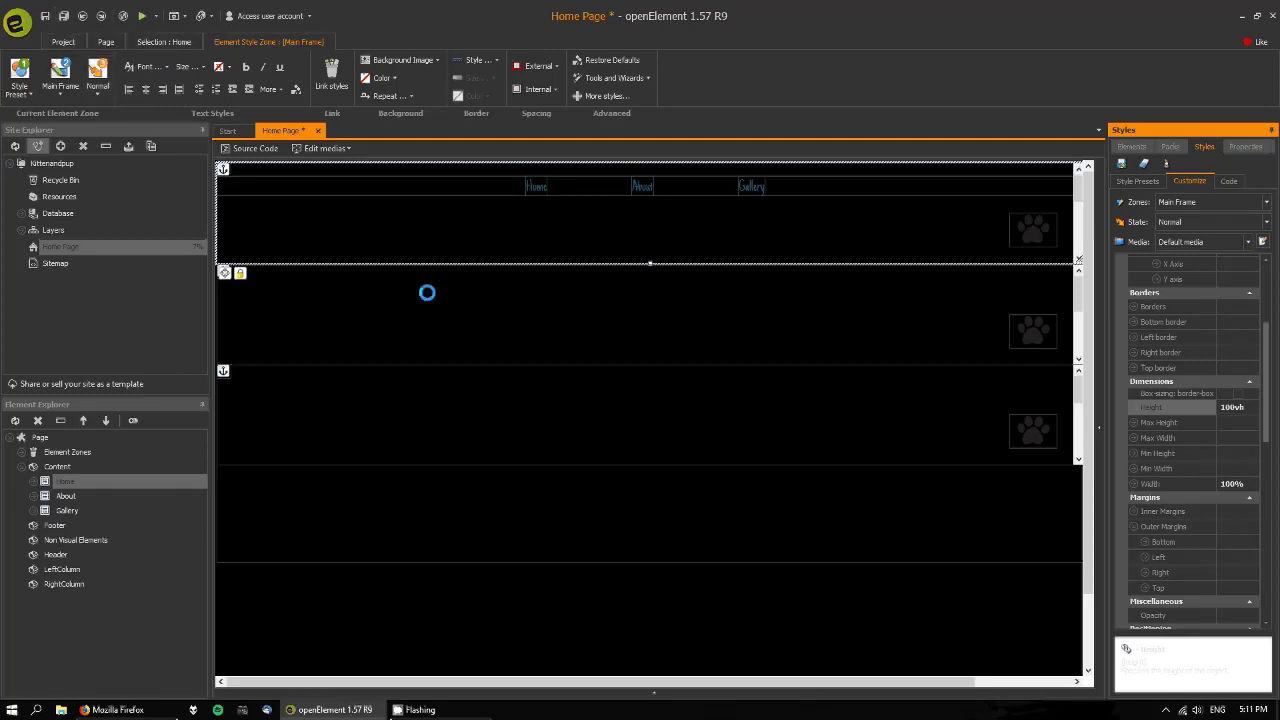
pyautogui.click(500, 324)
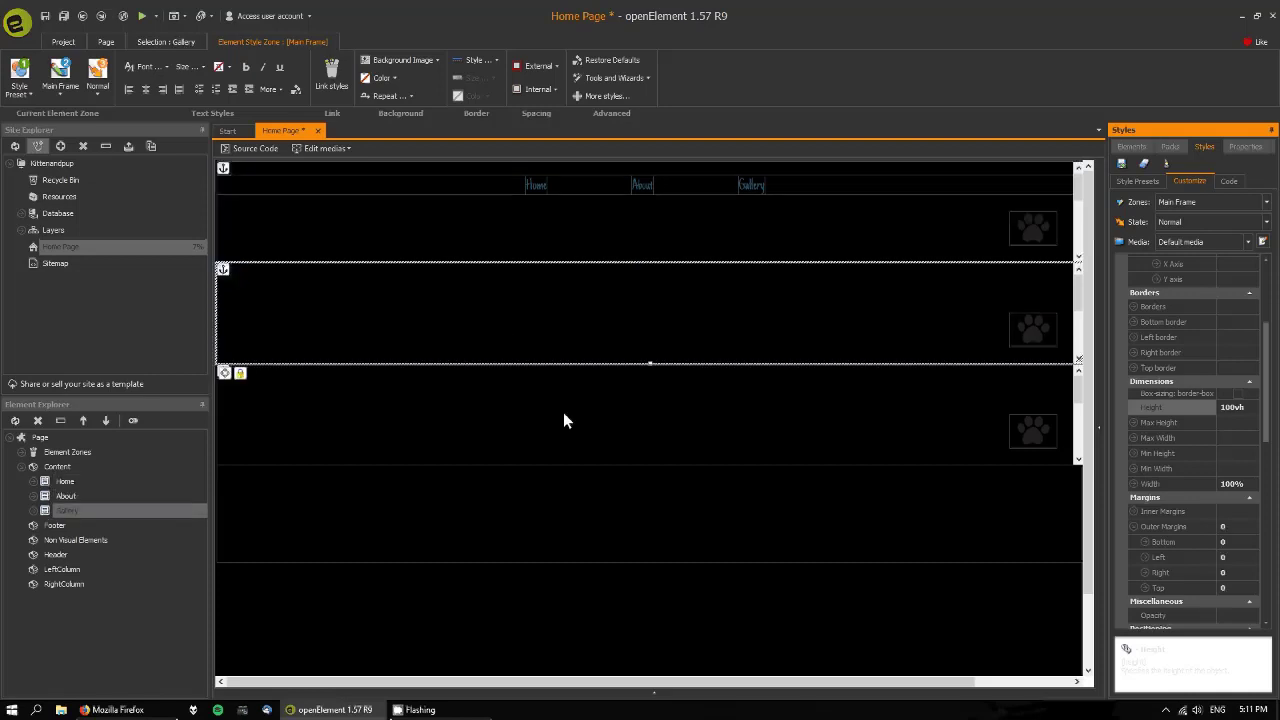
pyautogui.click(582, 208)
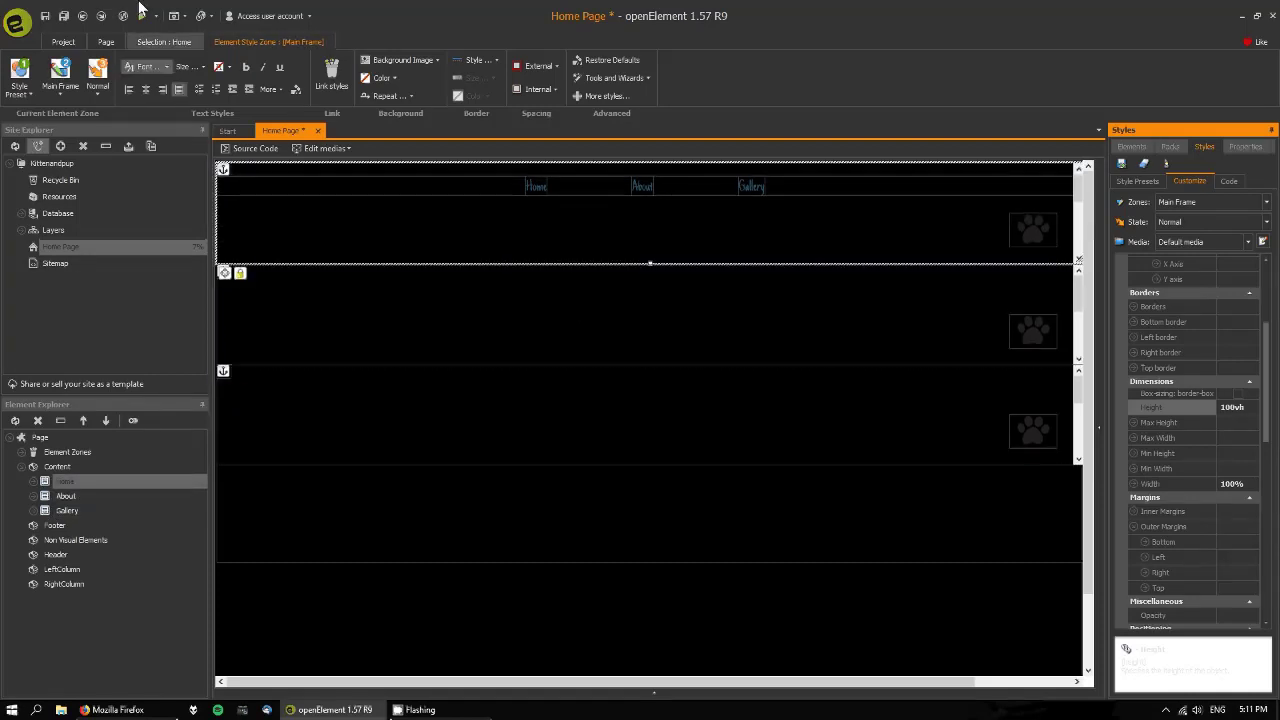
pyautogui.click(63, 16)
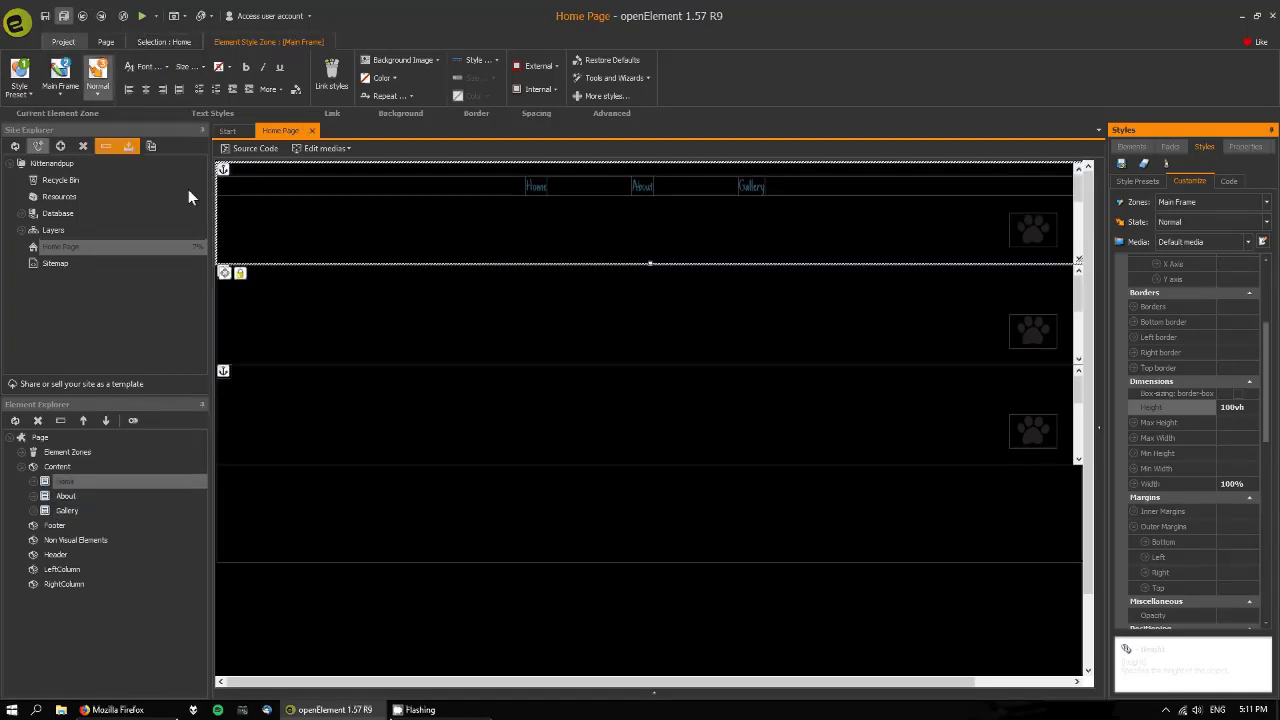
# Step: Preview Home Page in the browser and test the About and Gallery links and the paw links back to Home
pyautogui.click(143, 17)
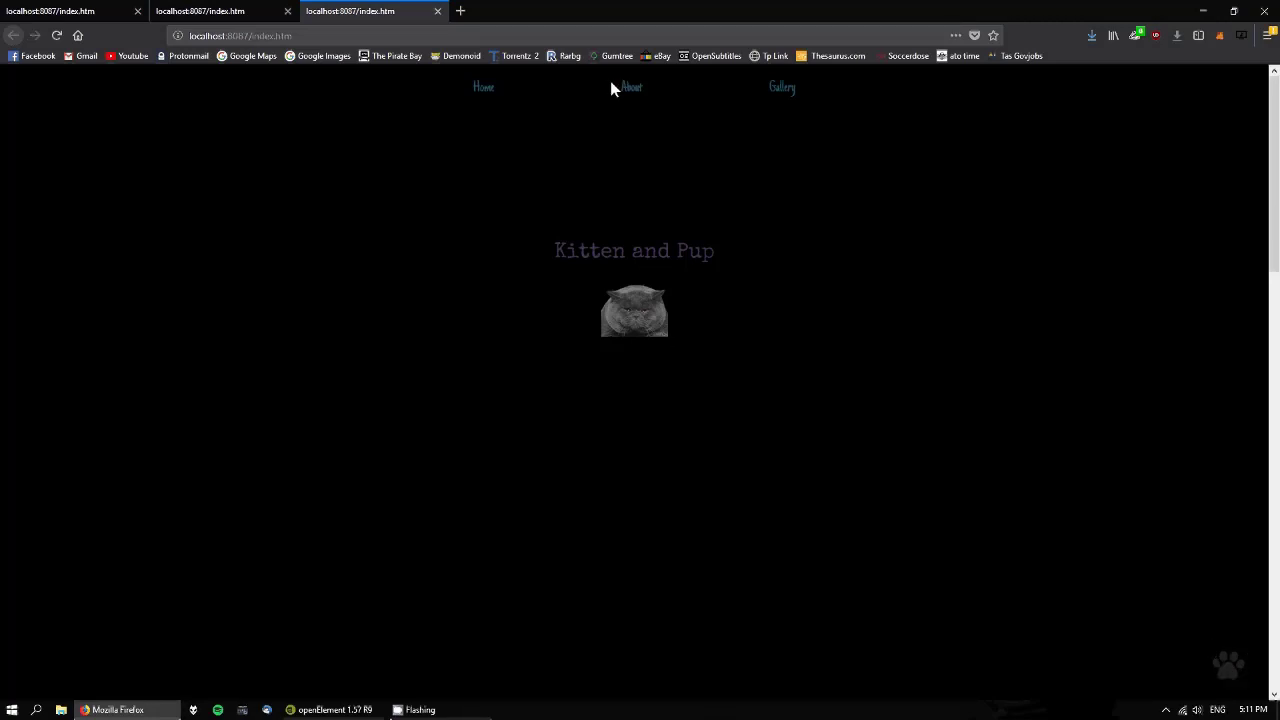
pyautogui.click(634, 92)
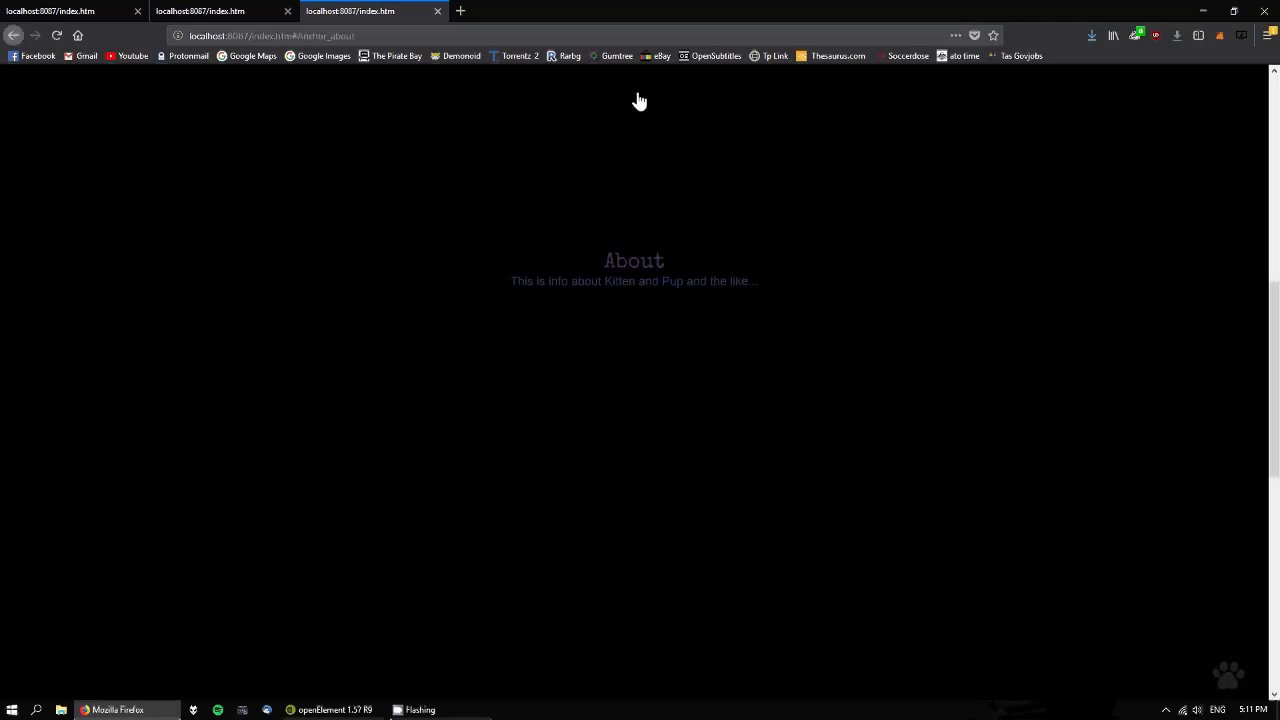
pyautogui.click(1236, 676)
pyautogui.click(780, 90)
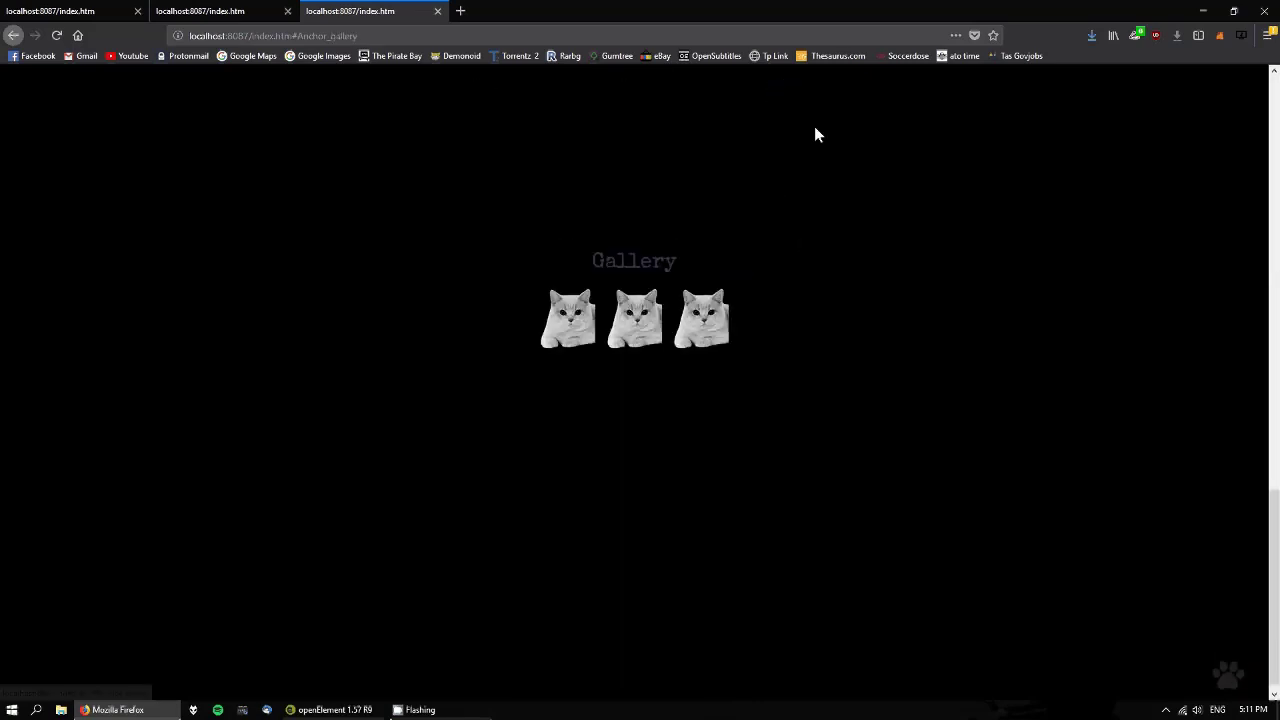
pyautogui.click(1220, 686)
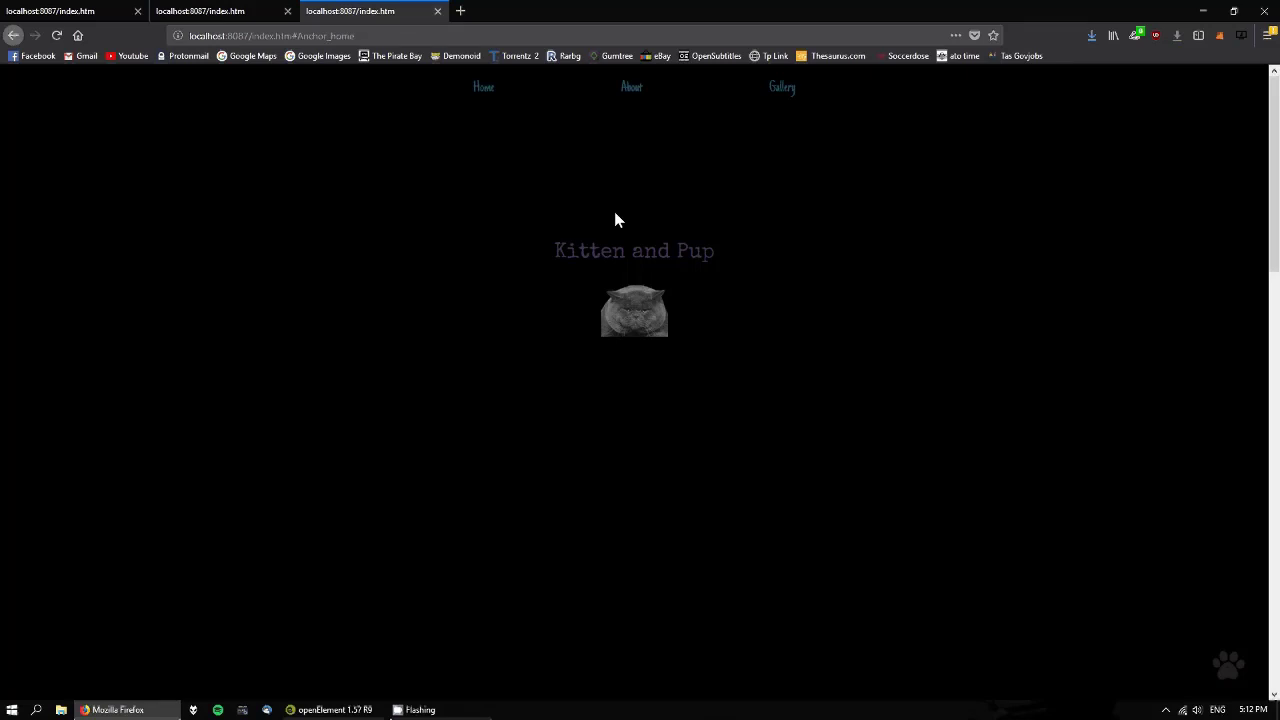
# Step: Take the browser window out of full size, follow the About link, return to Home and test the layout at several window widths
pyautogui.click(1235, 11)
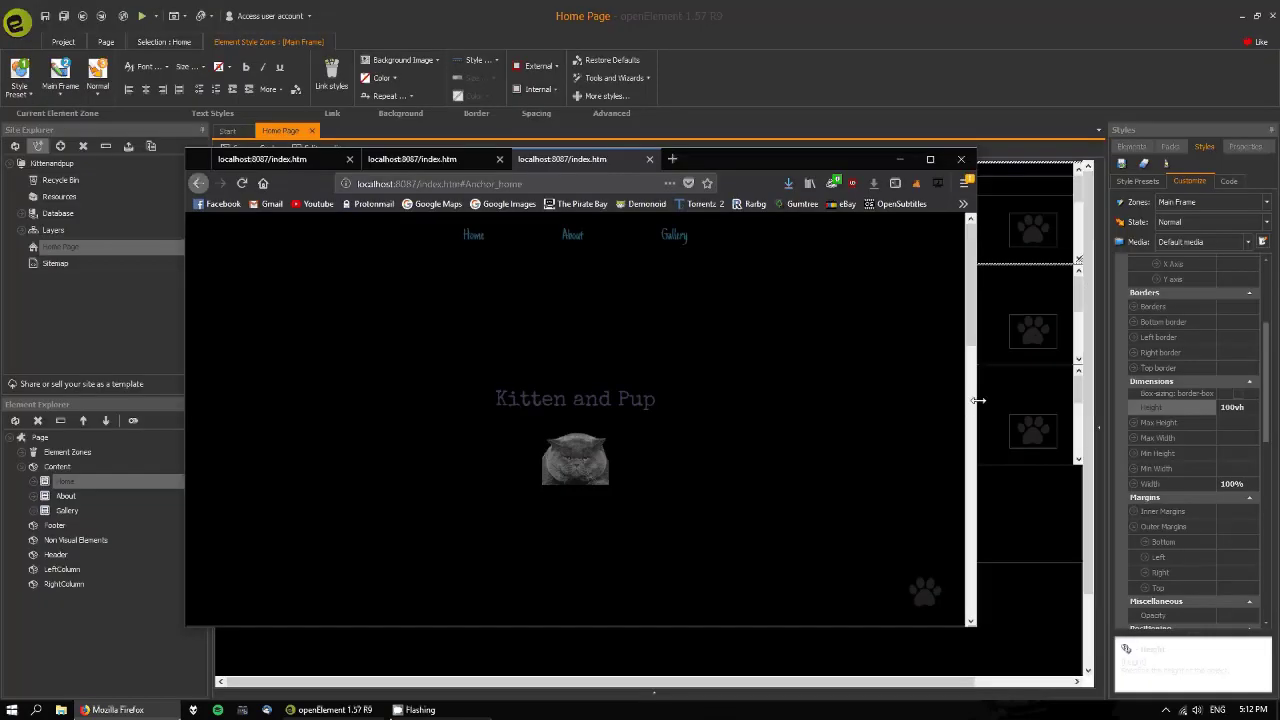
pyautogui.moveTo(975, 405); pyautogui.dragTo(1077, 271)
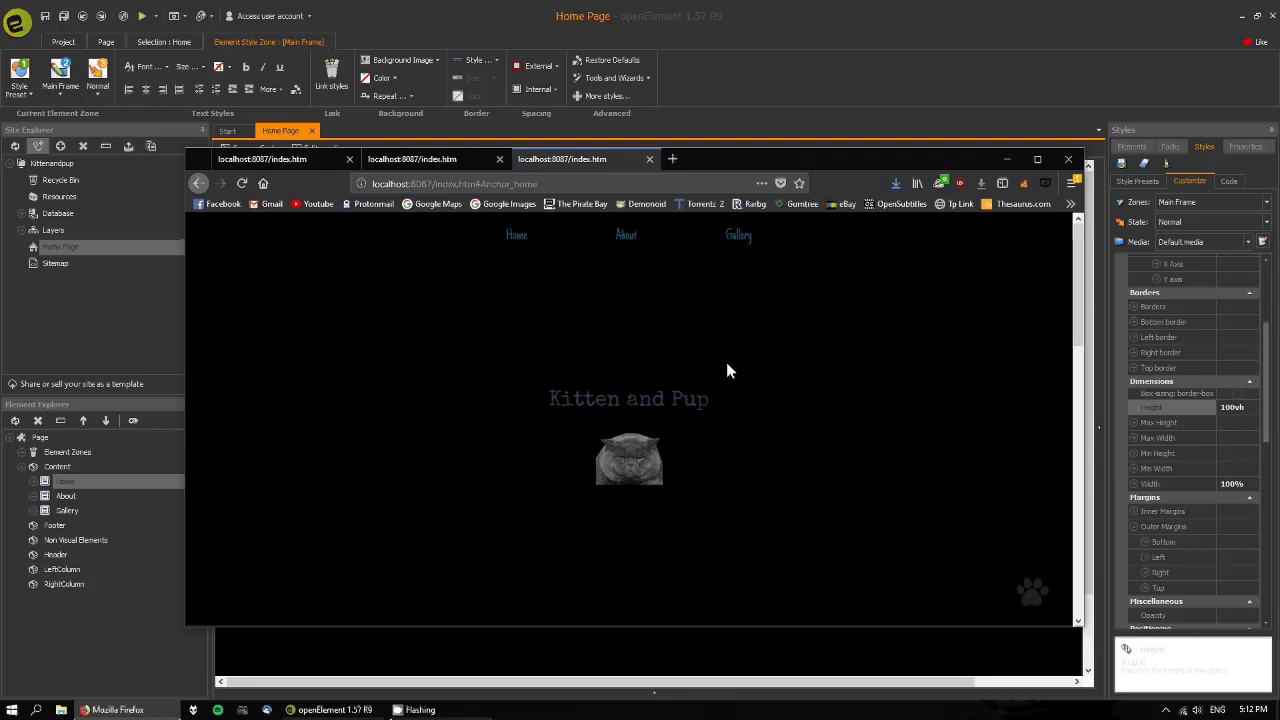
pyautogui.click(626, 237)
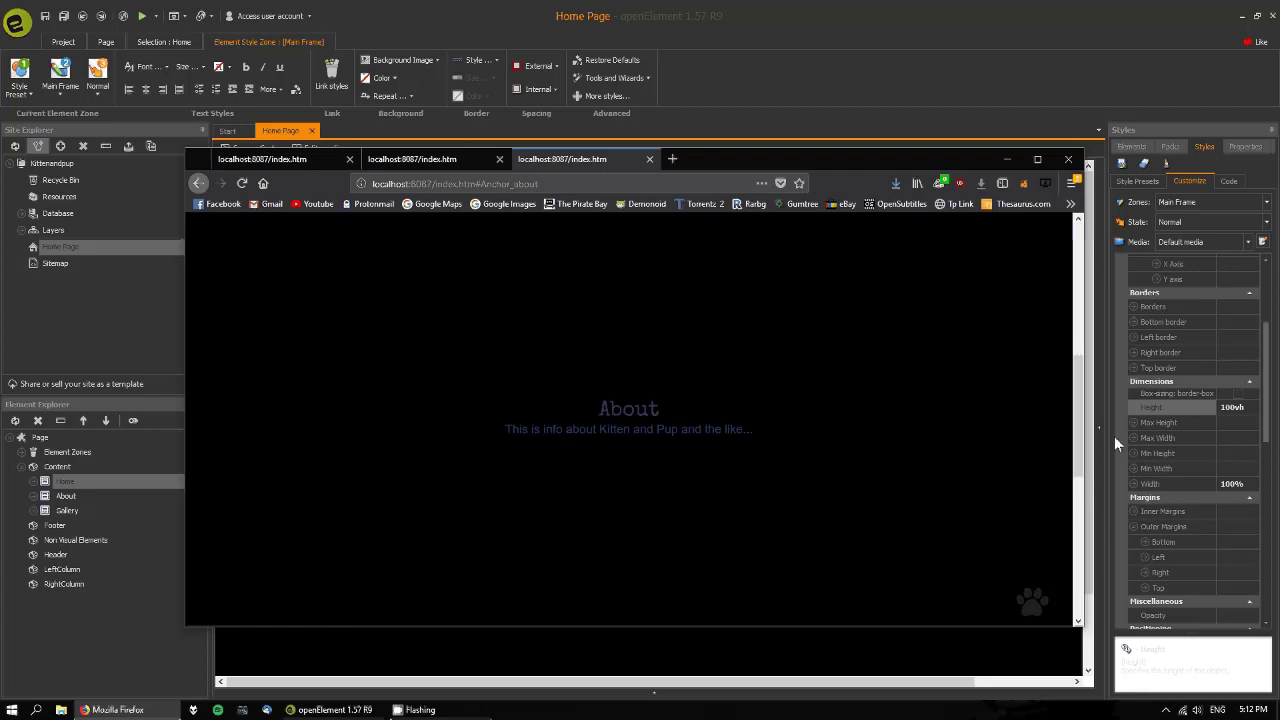
pyautogui.moveTo(1080, 442); pyautogui.dragTo(560, 288)
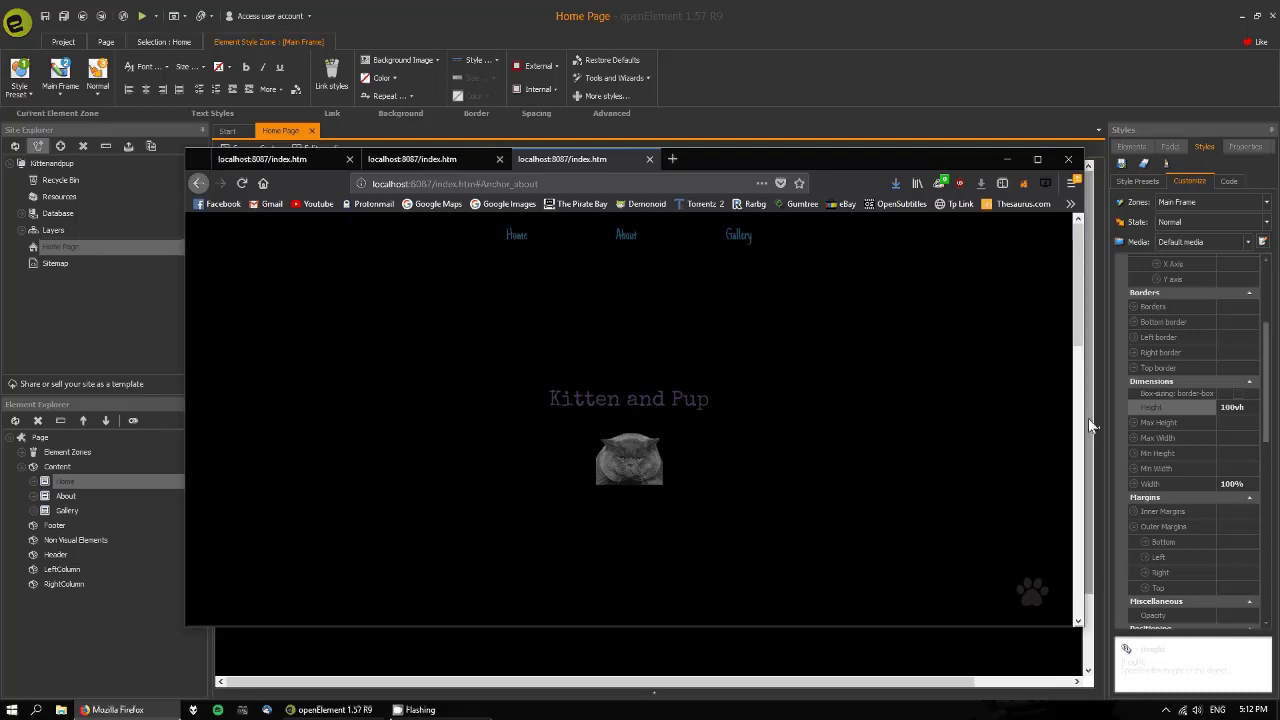
pyautogui.moveTo(1086, 418); pyautogui.dragTo(849, 443)
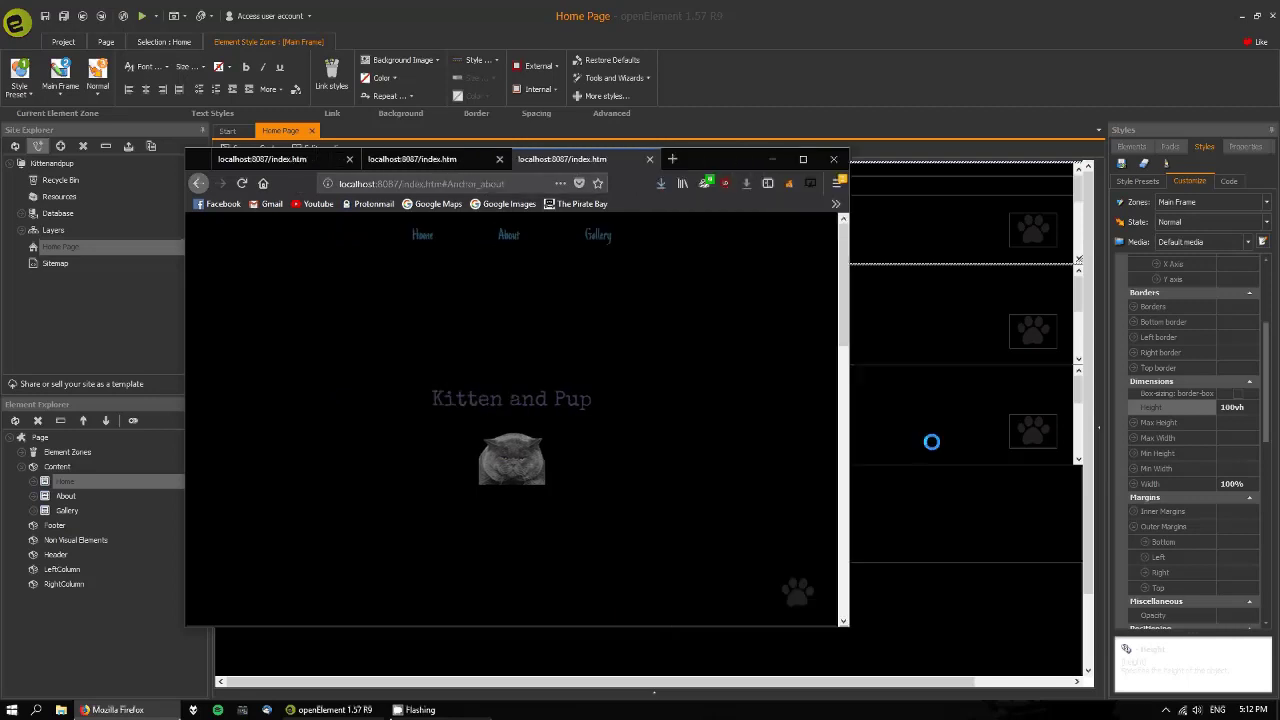
pyautogui.moveTo(931, 441); pyautogui.dragTo(986, 438)
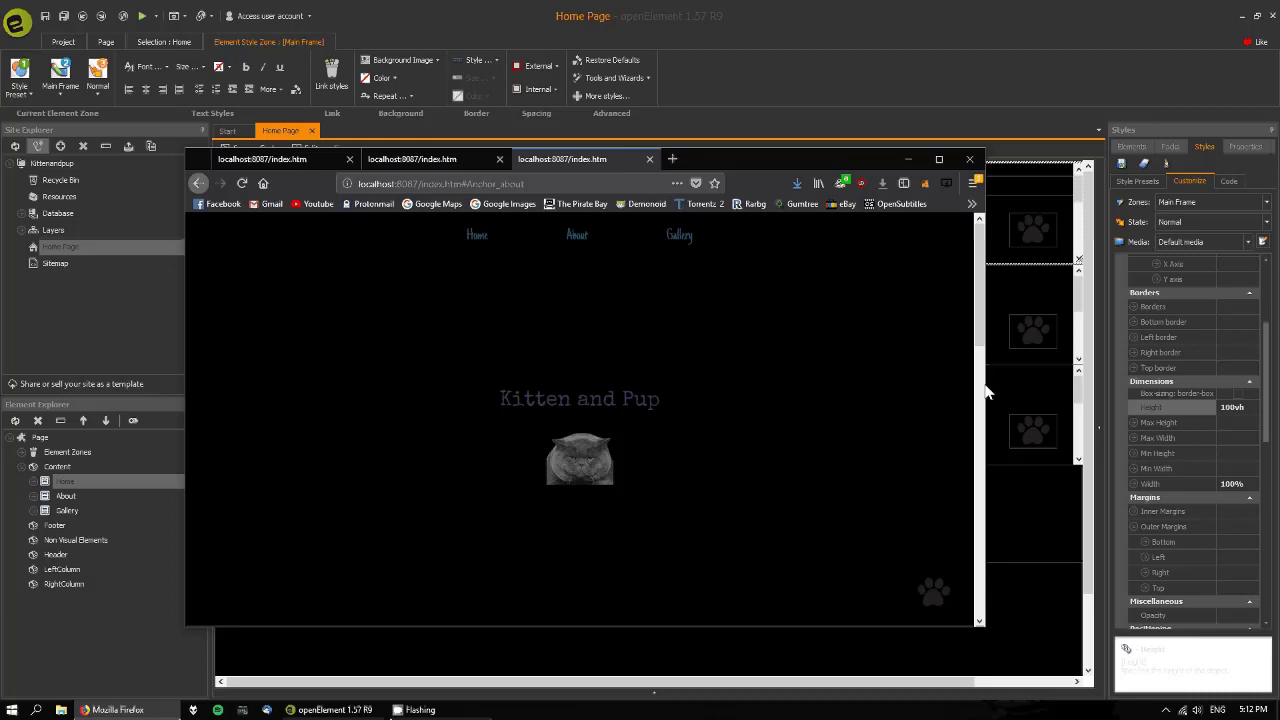
pyautogui.moveTo(986, 392); pyautogui.dragTo(1037, 314)
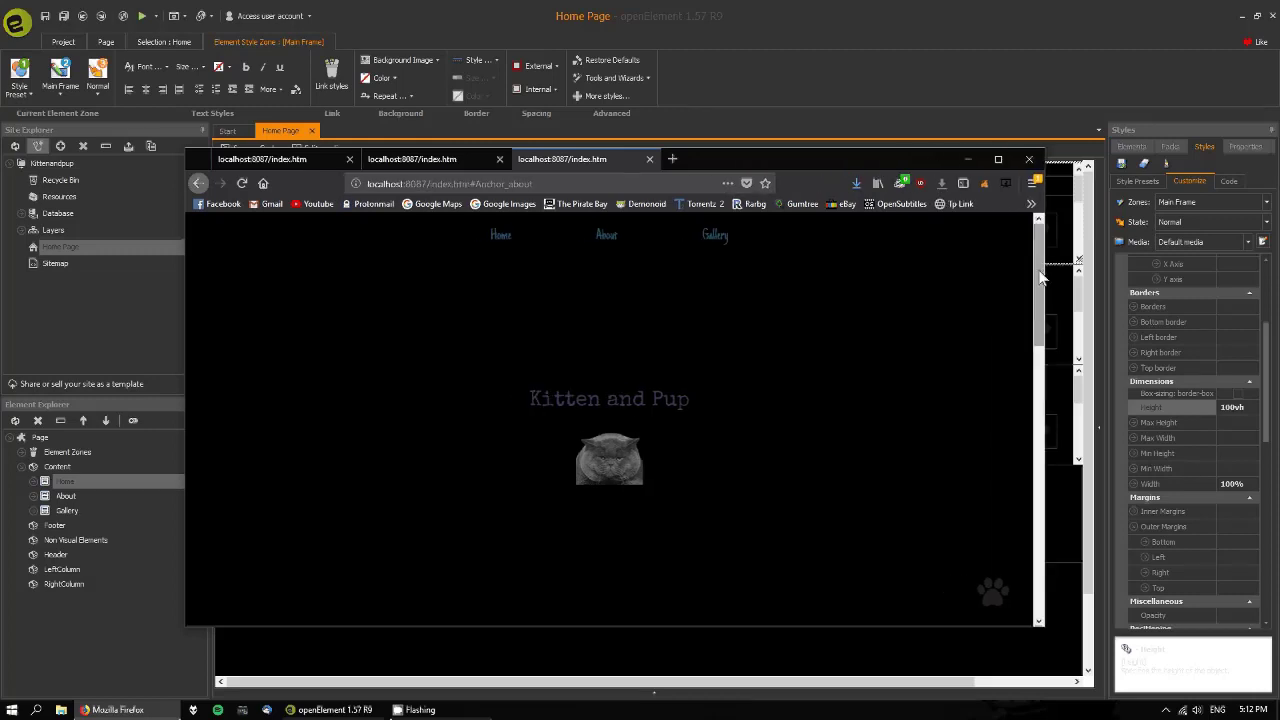